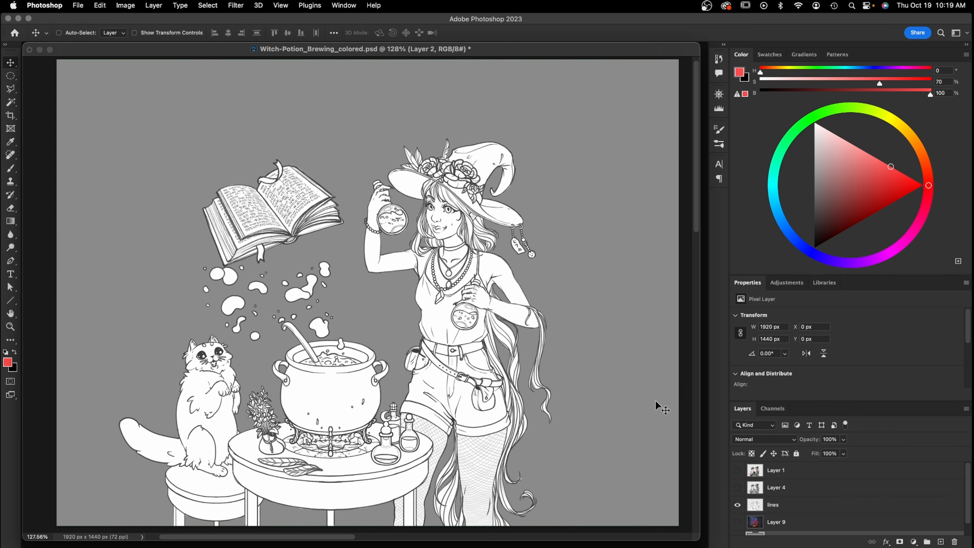
Compare the grayscale version on Layer 4 and the coloured version on Layer 1 with the plain line art by toggling their visibility
click(736, 488)
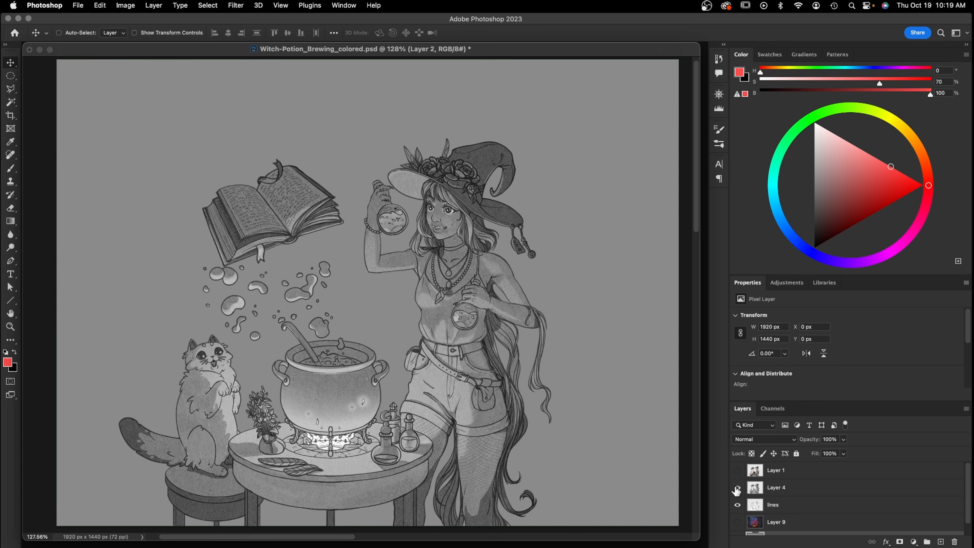
click(737, 470)
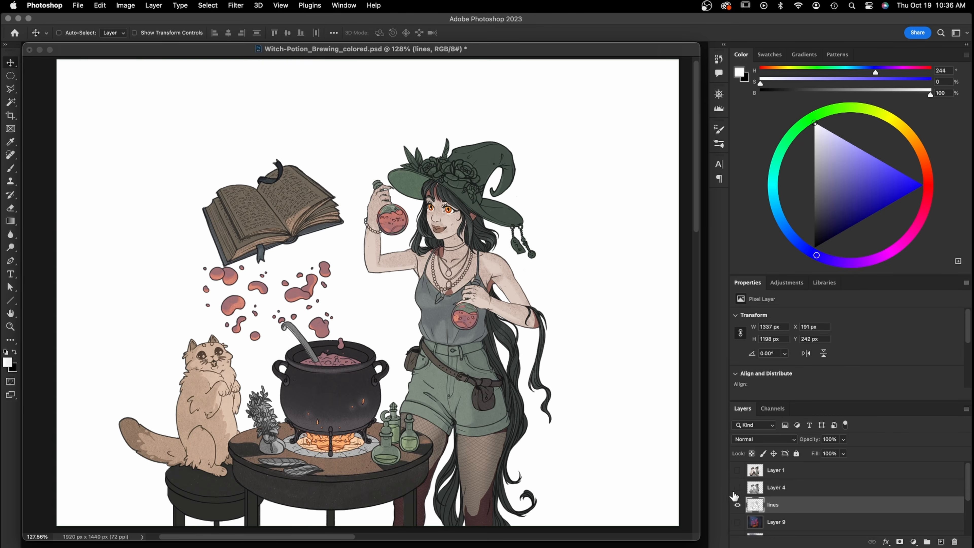
click(735, 491)
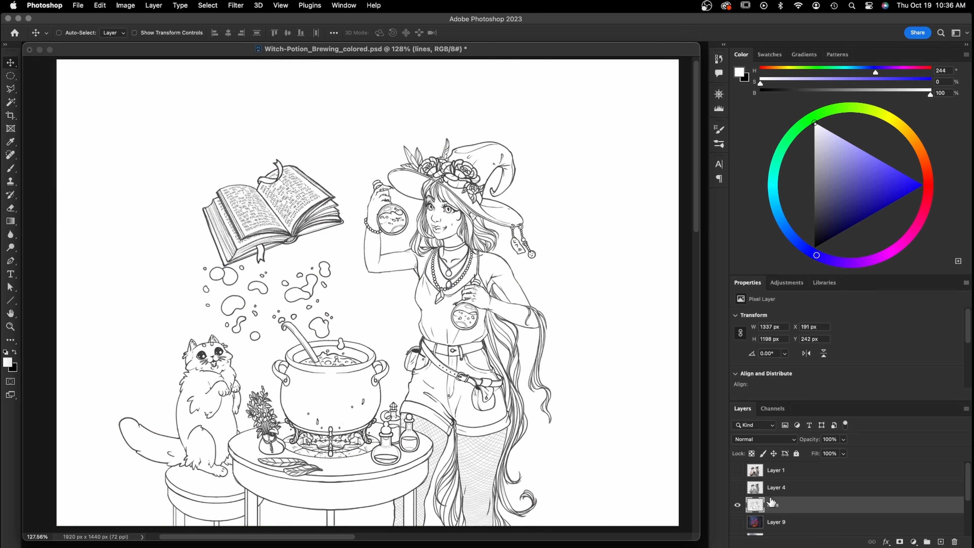
Set the lines layer's blend mode to Multiply and move Layer 12 directly beneath it
click(791, 439)
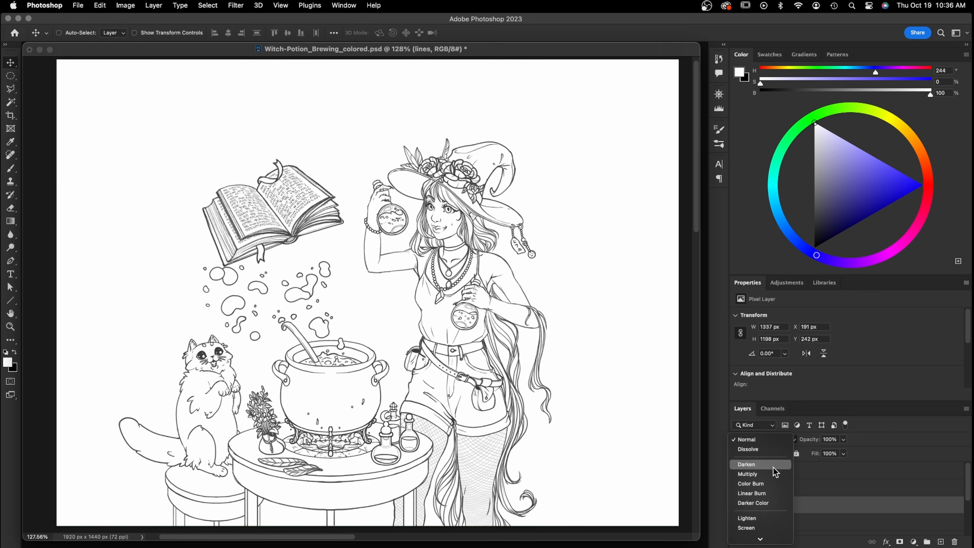
click(782, 473)
drag(965, 476, 963, 508)
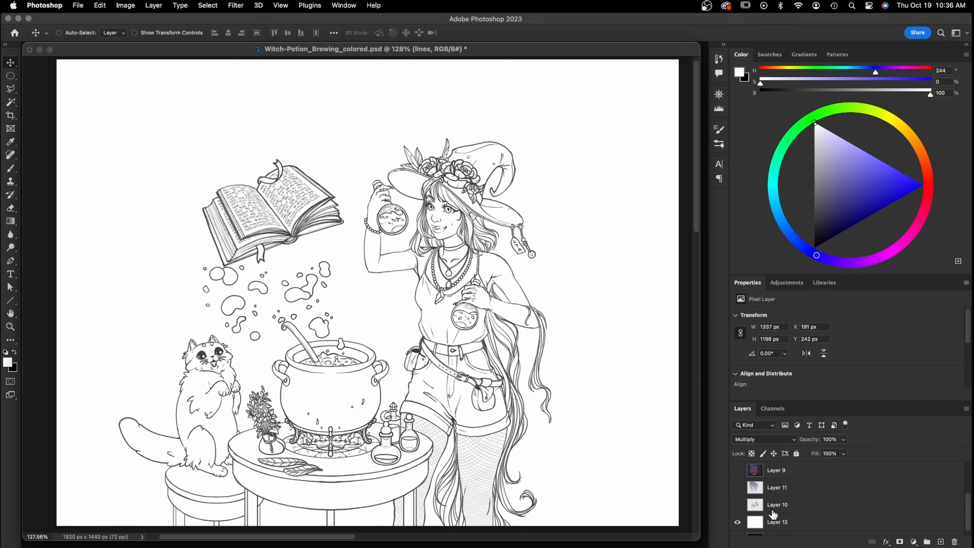
drag(771, 522, 869, 468)
drag(968, 506, 967, 478)
Fill Layer 12 with a neutral mid gray at 0% saturation and 47% brightness
drag(819, 177, 811, 186)
key(super+BackSpace)
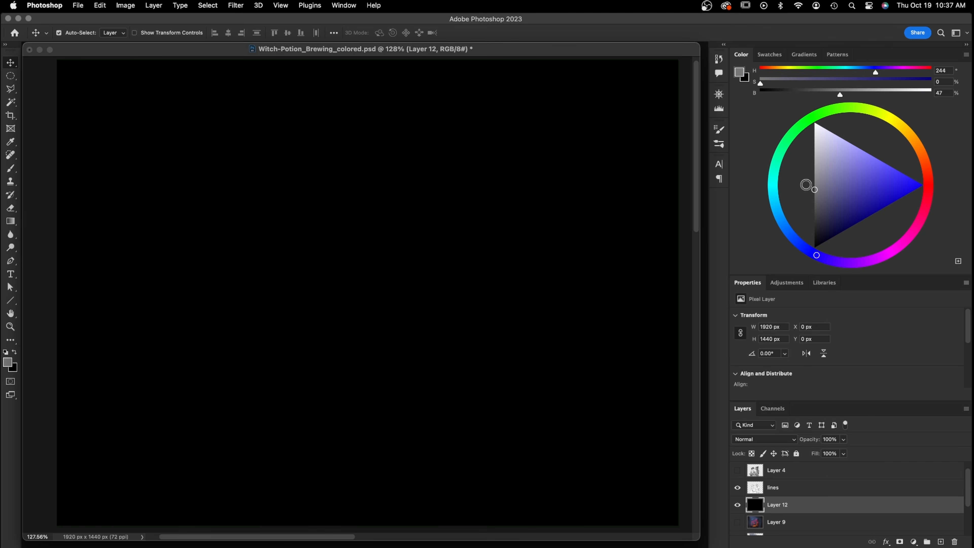
key(alt+BackSpace)
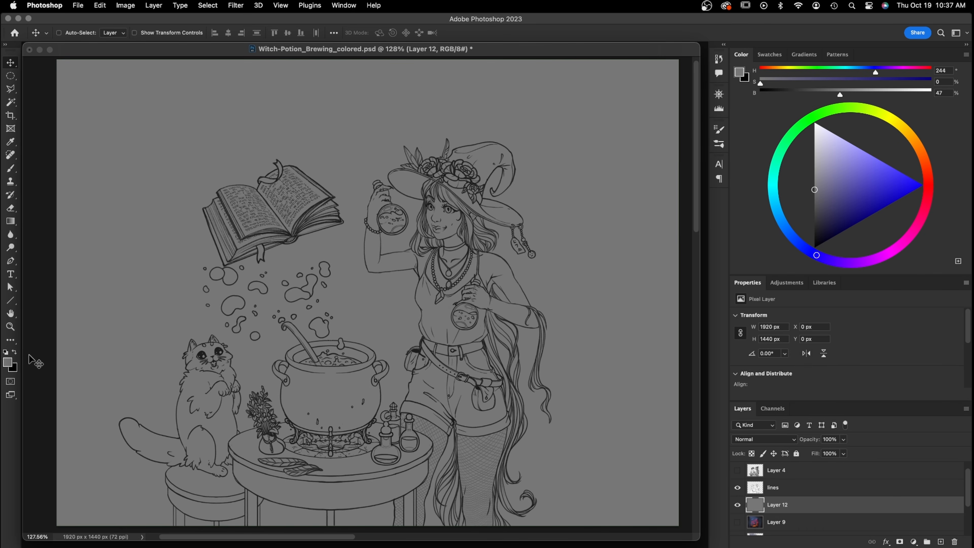
Preview the lines layer in Normal blend mode against the gray background and keep it on Multiply
click(774, 489)
click(773, 440)
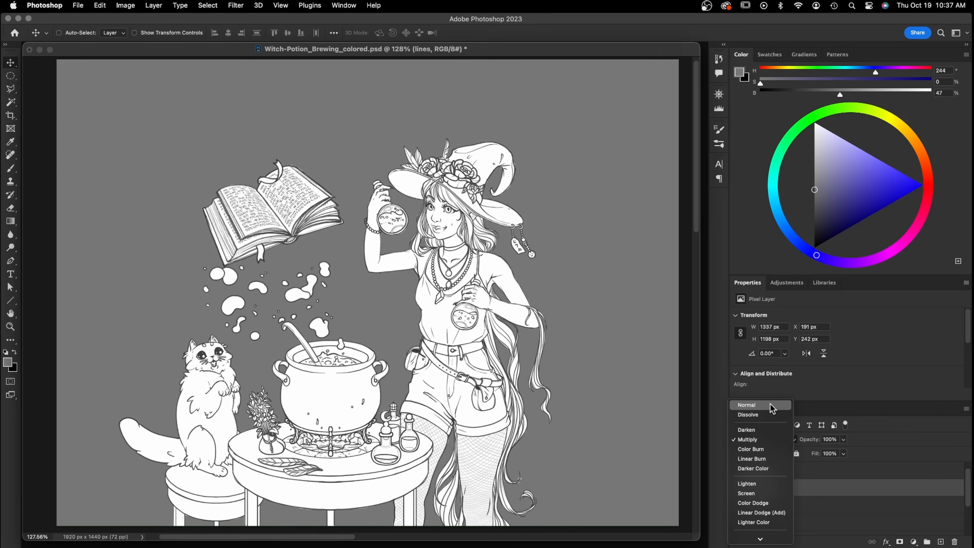
click(769, 440)
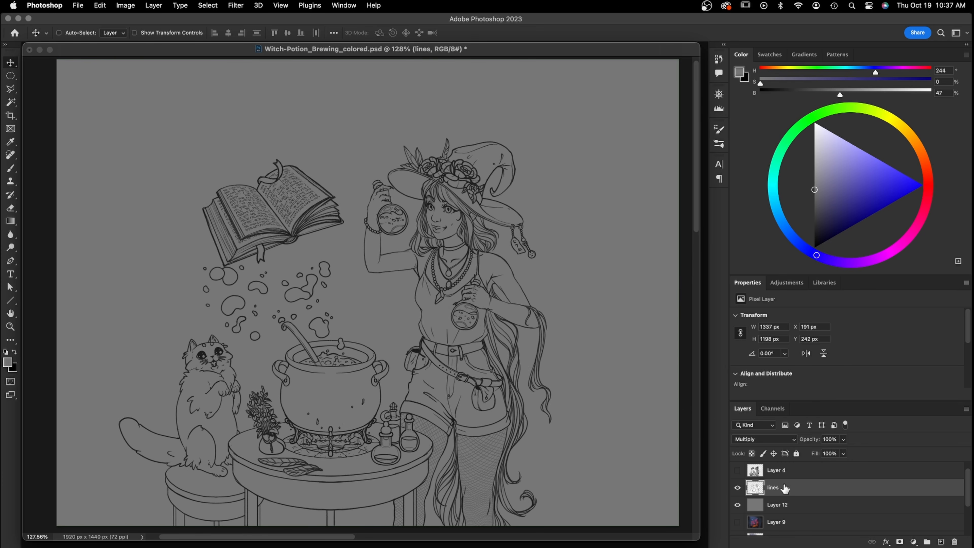
Lower the lines layer's opacity to 40%, select Layer 12 and check the gray background without the lines
click(843, 439)
drag(838, 455, 818, 453)
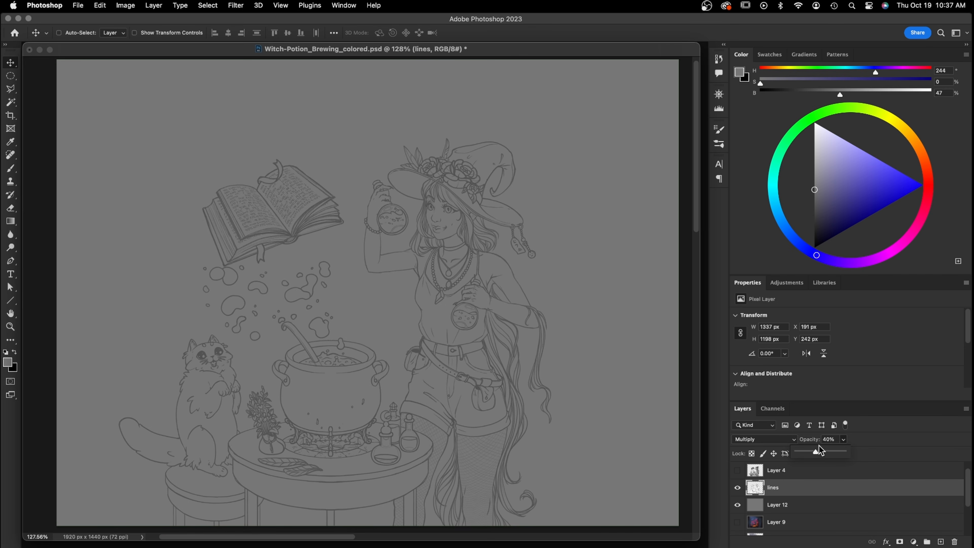
click(775, 500)
click(777, 504)
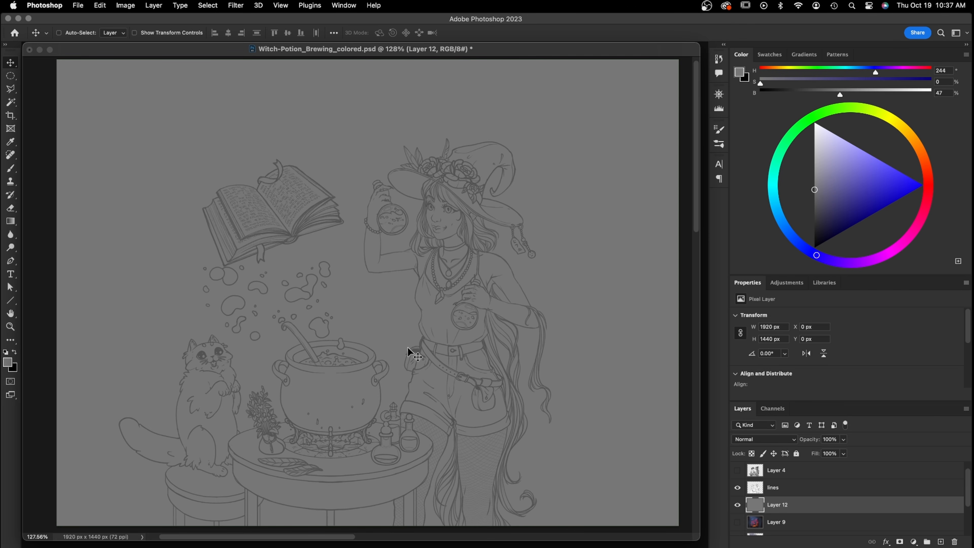
click(737, 487)
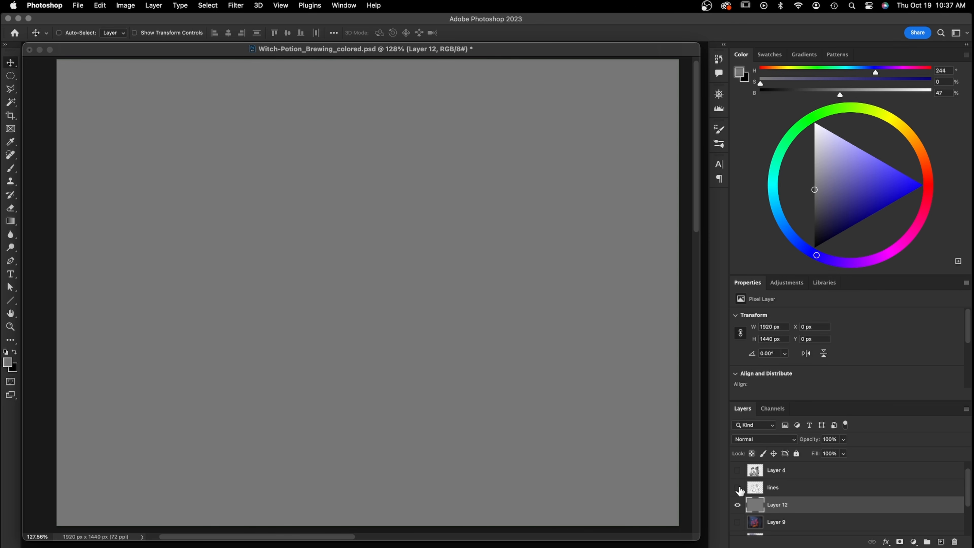
click(737, 487)
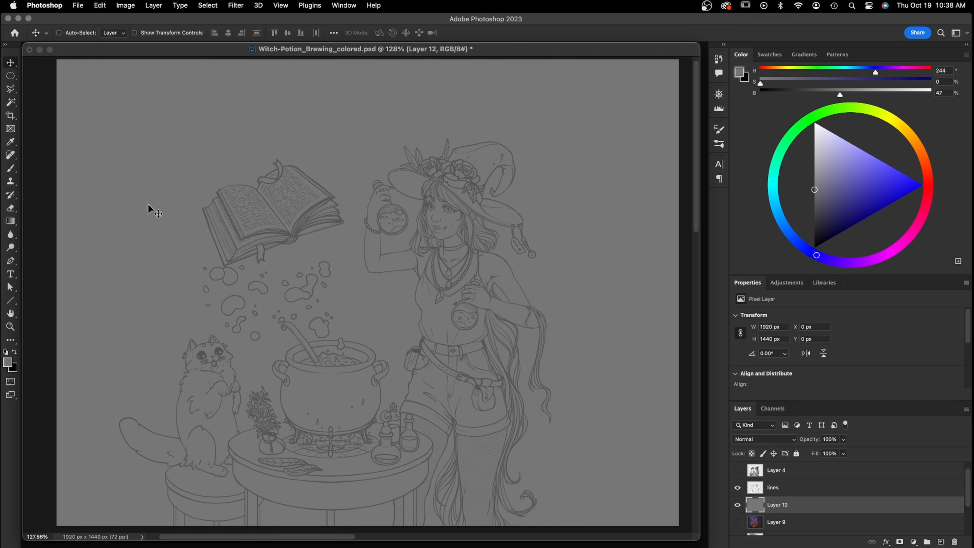
Select the Brush tool and enlarge the brush to 60 px
click(12, 169)
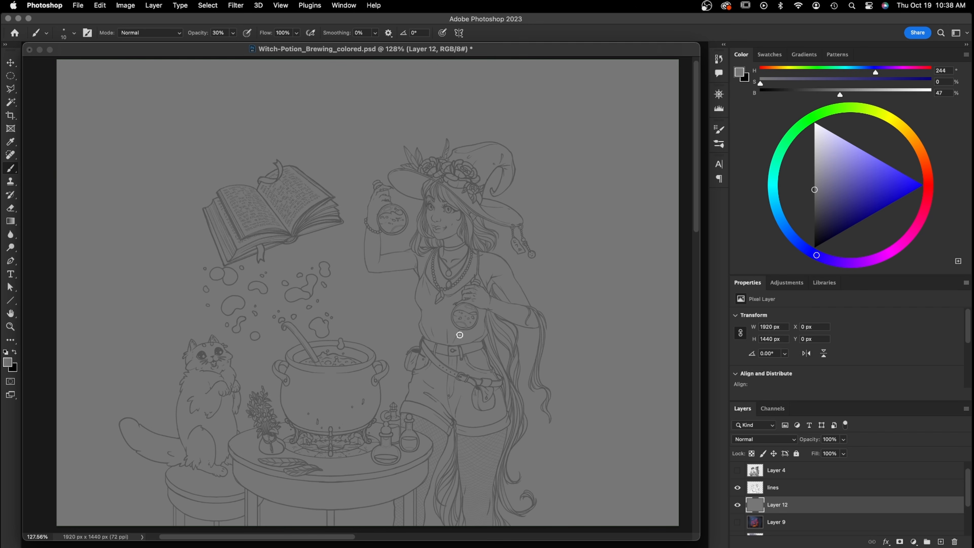
key(bracketright)
key(bracketright)
key(bracketright)
key(bracketright)
key(bracketright)
key(bracketright)
key(bracketright)
key(bracketright)
Show the coloured version on Layer 1 over the gray background for reference, and hide it again
drag(971, 474, 967, 472)
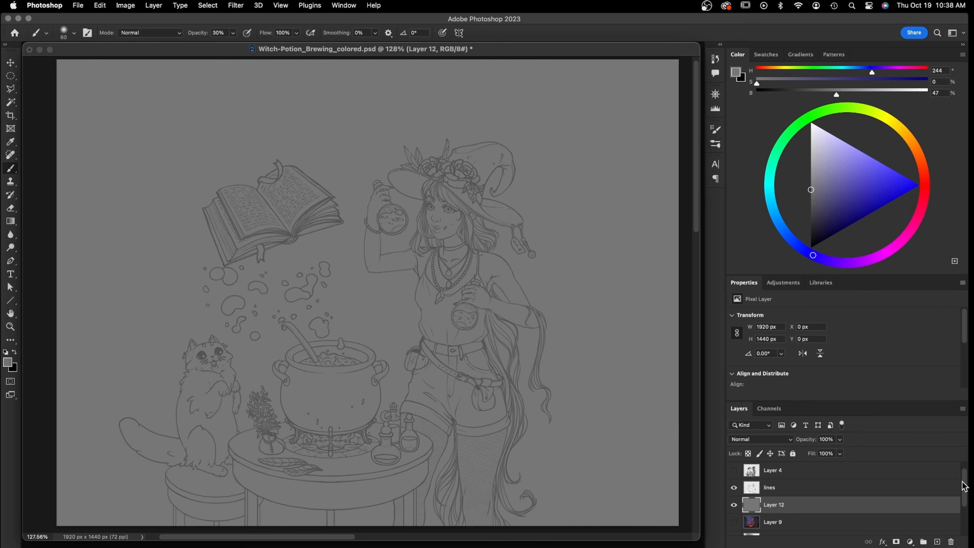
scroll(964, 480, up, 1)
click(732, 470)
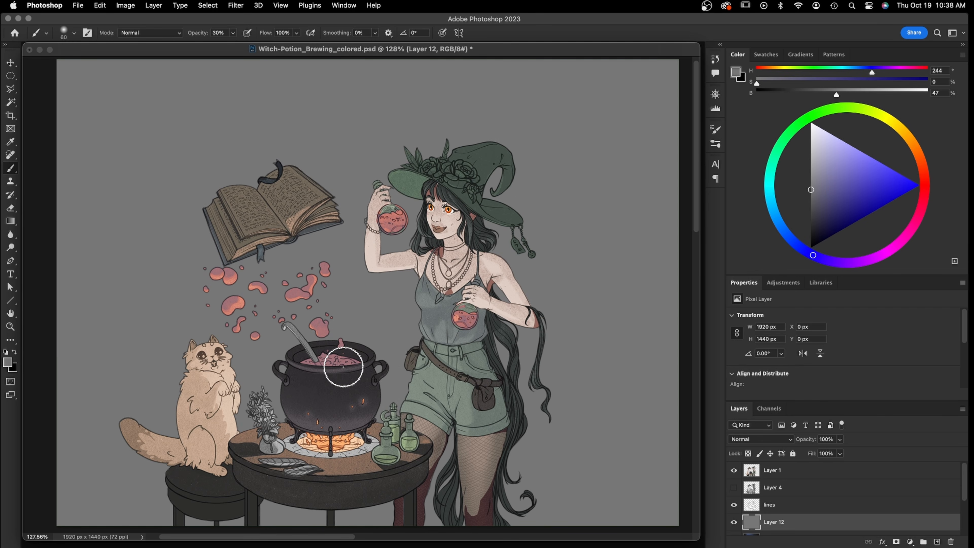
click(733, 472)
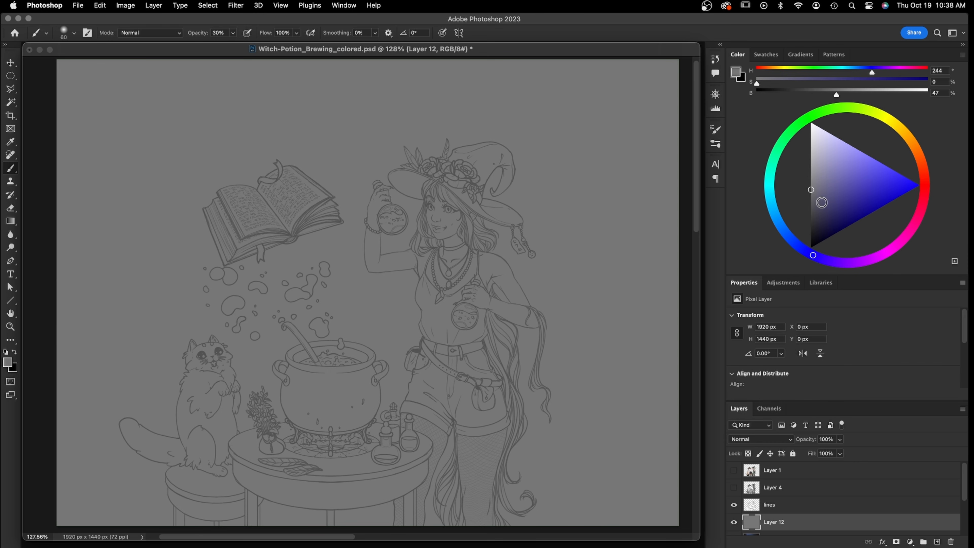
Cover all of Layer 12 in dark blue-violet (H 244, S 31, B 26) using the JV_Chaulky brush at size 300 and 100% opacity
drag(821, 203, 819, 220)
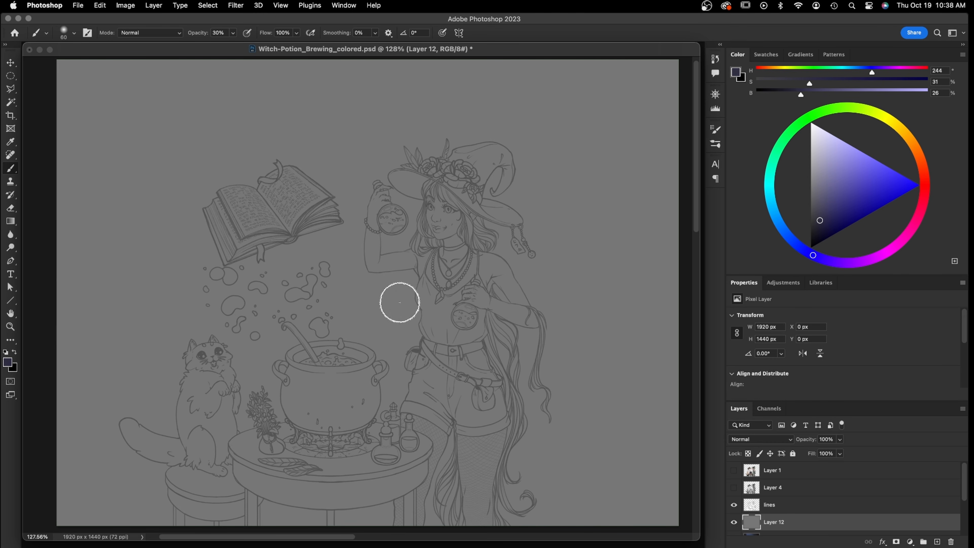
click(72, 32)
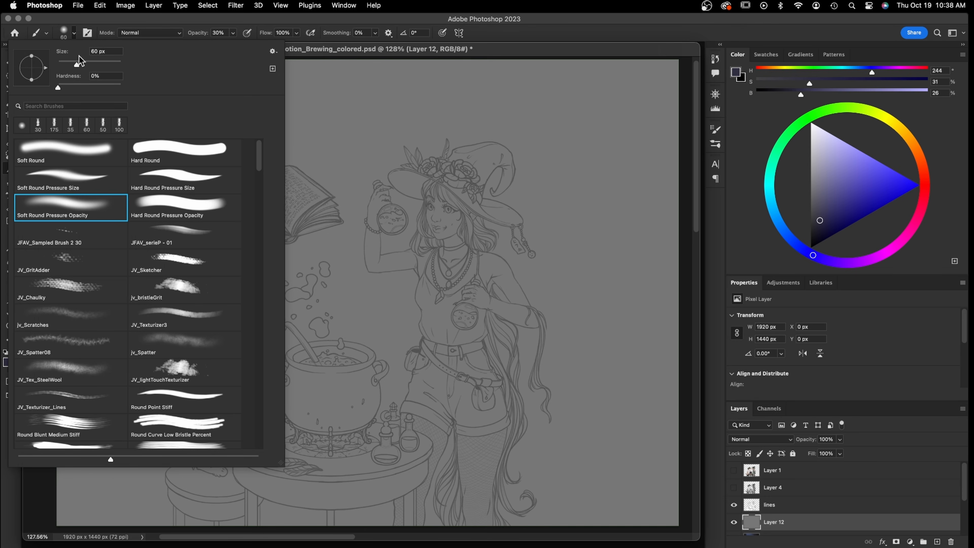
click(84, 288)
drag(232, 33, 306, 49)
mouse_move(322, 163)
mouse_down()
mouse_move(396, 152)
mouse_move(673, 361)
mouse_move(571, 234)
mouse_move(446, 163)
mouse_move(644, 92)
mouse_move(643, 113)
mouse_move(644, 65)
mouse_move(576, 461)
mouse_move(646, 468)
mouse_move(572, 511)
mouse_move(467, 434)
mouse_move(291, 424)
mouse_move(230, 365)
mouse_move(283, 228)
mouse_move(113, 302)
mouse_move(124, 113)
mouse_move(96, 96)
mouse_move(137, 134)
mouse_up()
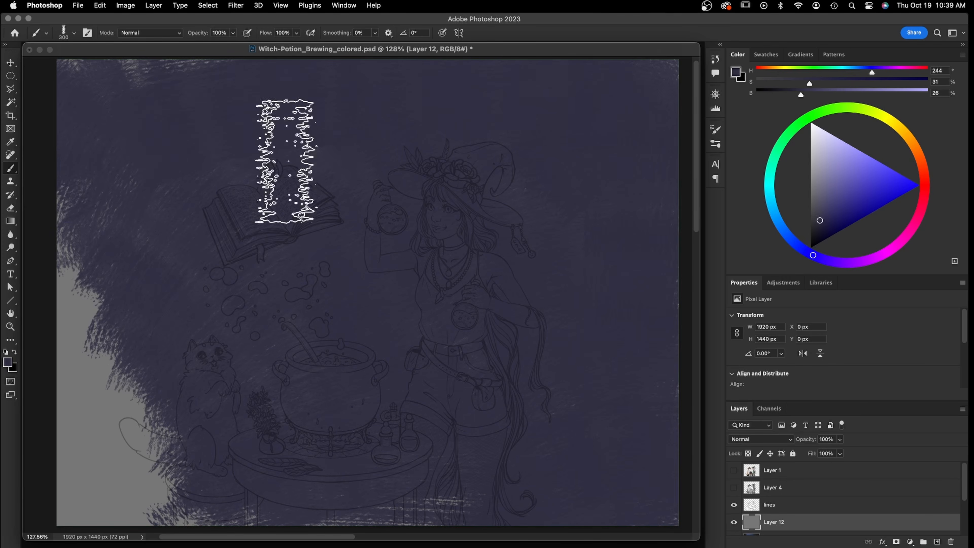
mouse_move(189, 305)
mouse_down()
mouse_move(72, 365)
mouse_move(68, 346)
mouse_move(98, 495)
mouse_move(41, 489)
mouse_move(398, 483)
mouse_move(555, 467)
mouse_up()
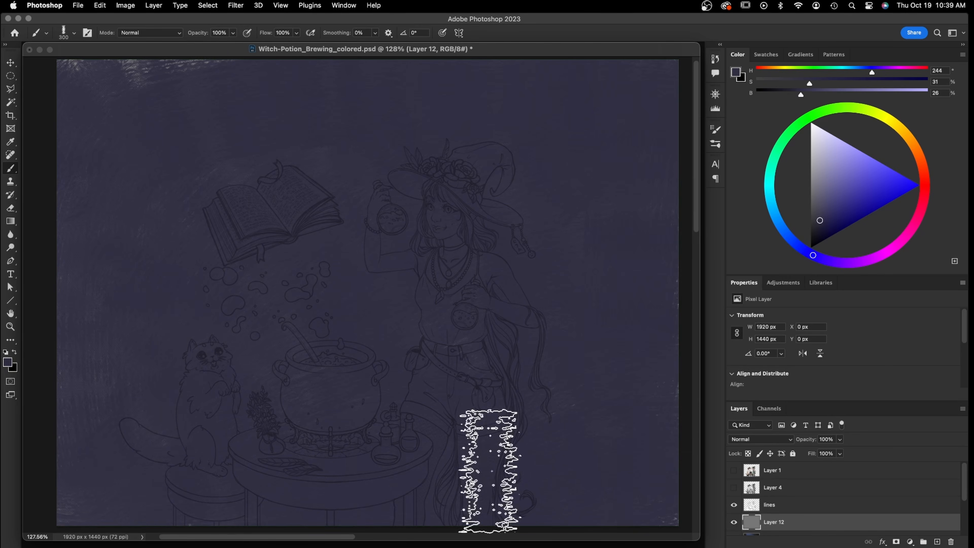
mouse_move(190, 112)
mouse_down()
mouse_move(496, 129)
mouse_move(505, 453)
mouse_move(654, 398)
mouse_move(375, 302)
mouse_up()
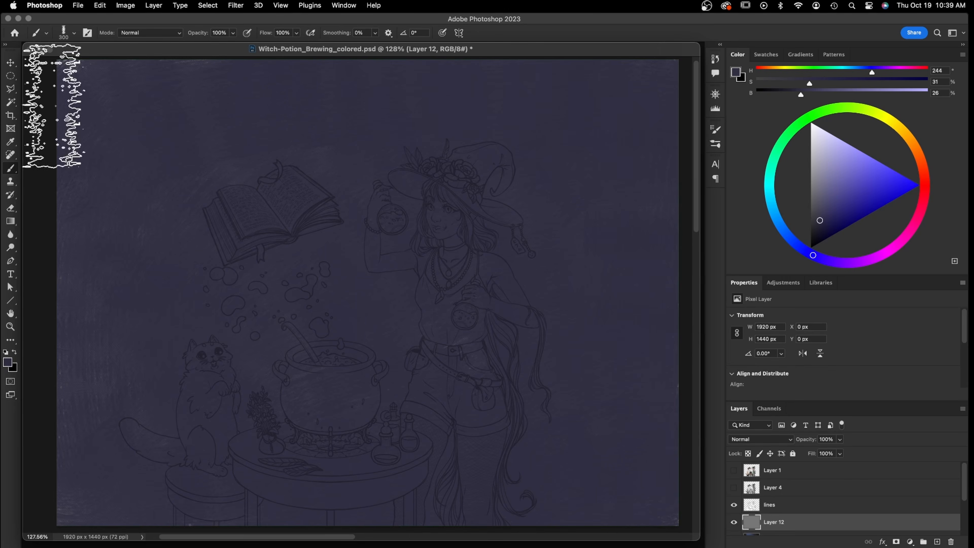
Paint over the background on Layer 12 with a darker navy (H 244, S 42, B 17)
click(819, 228)
click(818, 231)
mouse_move(457, 348)
mouse_down()
mouse_move(467, 439)
mouse_move(408, 323)
mouse_move(308, 348)
mouse_move(331, 283)
mouse_move(510, 289)
mouse_move(433, 235)
mouse_move(508, 256)
mouse_move(653, 174)
mouse_move(641, 86)
mouse_move(528, 259)
mouse_move(602, 279)
mouse_move(604, 396)
mouse_move(592, 467)
mouse_move(622, 457)
mouse_move(156, 483)
mouse_move(285, 483)
mouse_move(102, 483)
mouse_move(75, 349)
mouse_move(200, 165)
mouse_move(80, 146)
mouse_move(367, 128)
mouse_move(395, 94)
mouse_move(313, 197)
mouse_move(322, 327)
mouse_move(454, 354)
mouse_move(671, 115)
mouse_move(669, 496)
mouse_move(499, 377)
mouse_move(430, 483)
mouse_move(124, 515)
mouse_up()
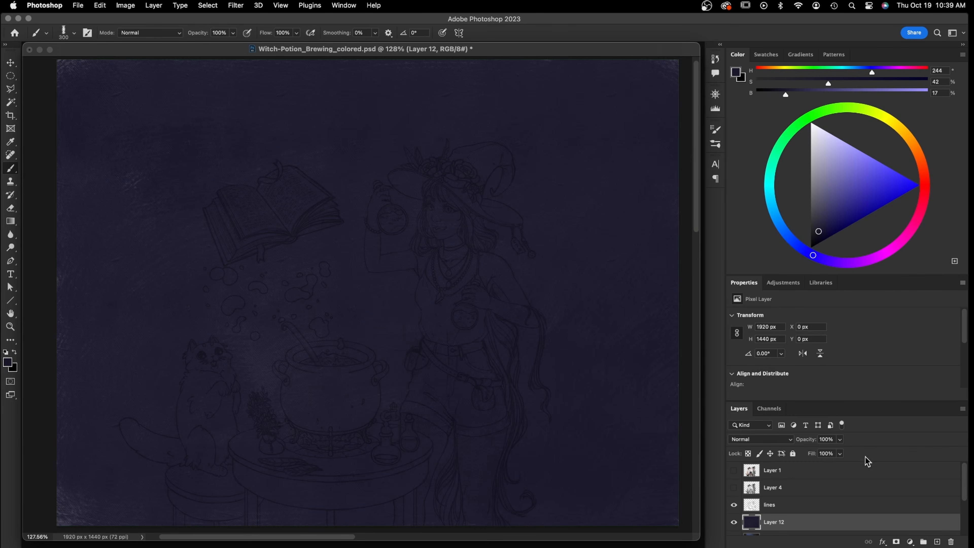
Add a new layer between the lines and Layer 12 and set its blend mode to Linear Dodge (Add)
click(936, 541)
click(778, 438)
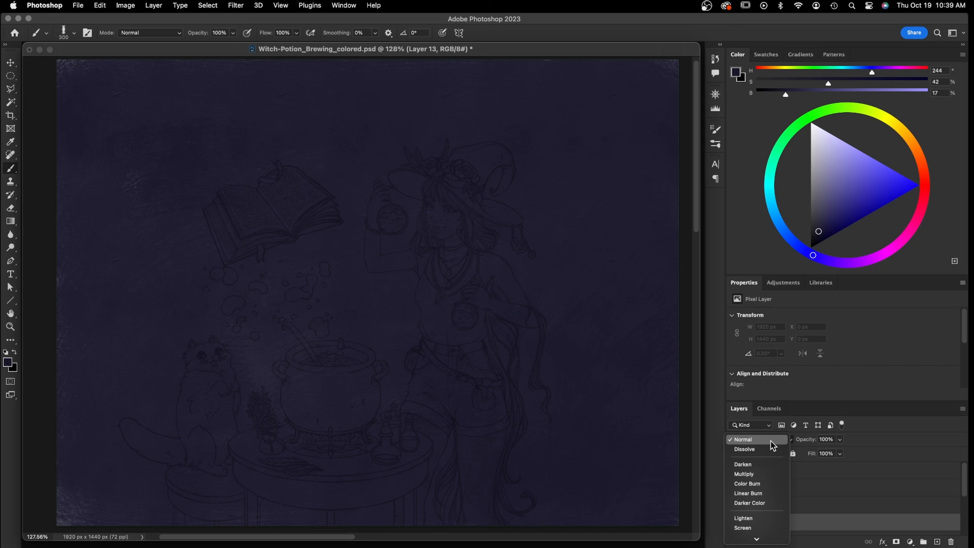
click(778, 489)
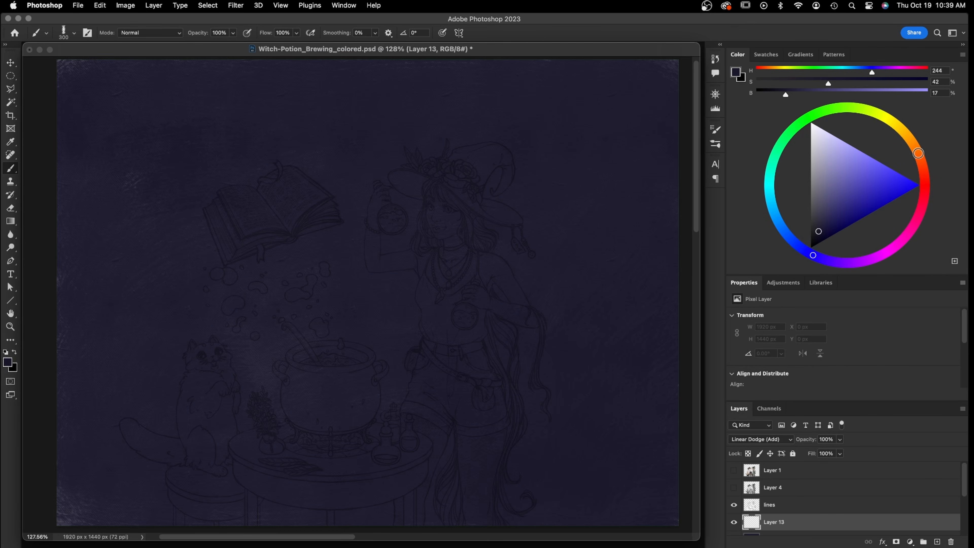
Choose a teal light colour (H 185, S 69, B 66) and reduce the brush size to 15 px
click(917, 154)
drag(820, 226, 860, 194)
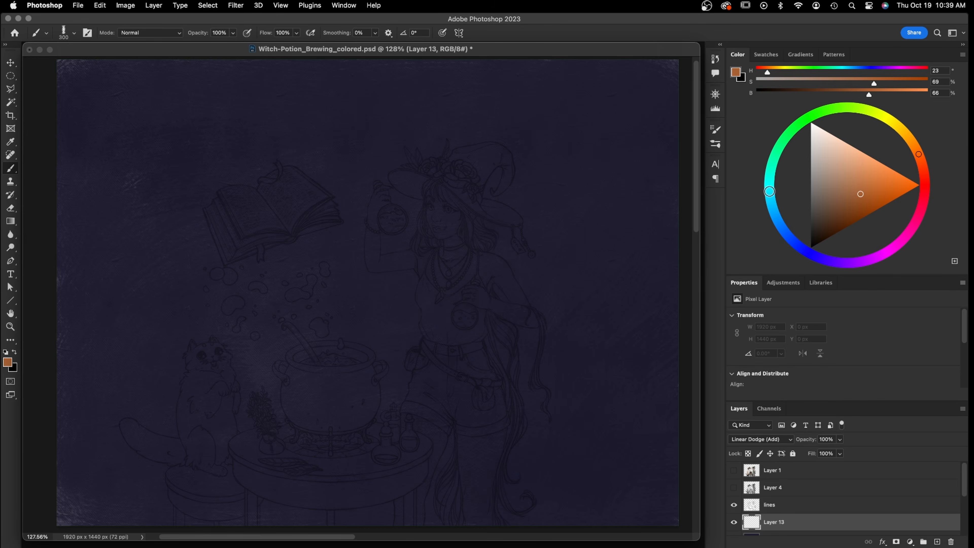
click(769, 191)
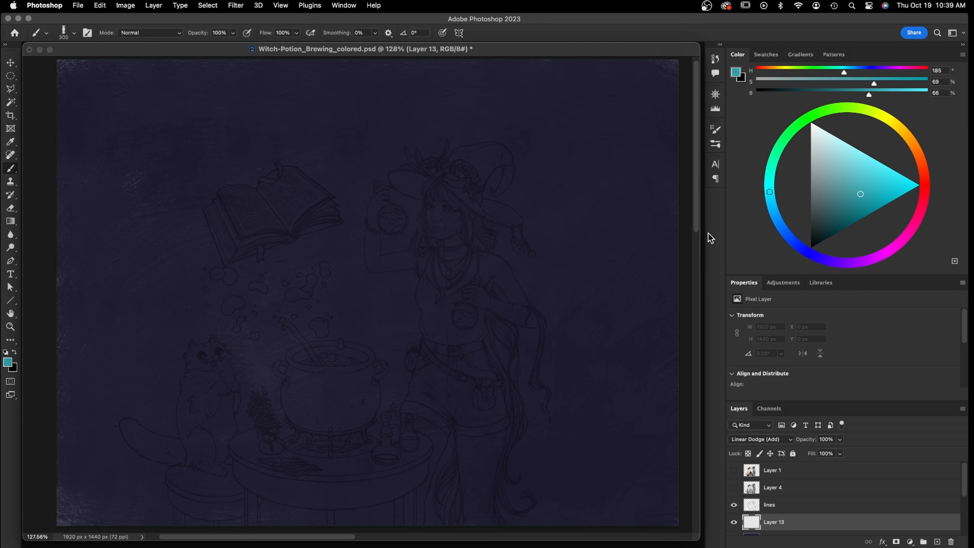
key(bracketleft)
key(bracketleft)
key(bracketleft)
key(bracketleft)
key(bracketleft)
key(bracketleft)
key(bracketleft)
key(bracketleft)
key(bracketleft)
key(bracketleft)
key(bracketleft)
key(bracketleft)
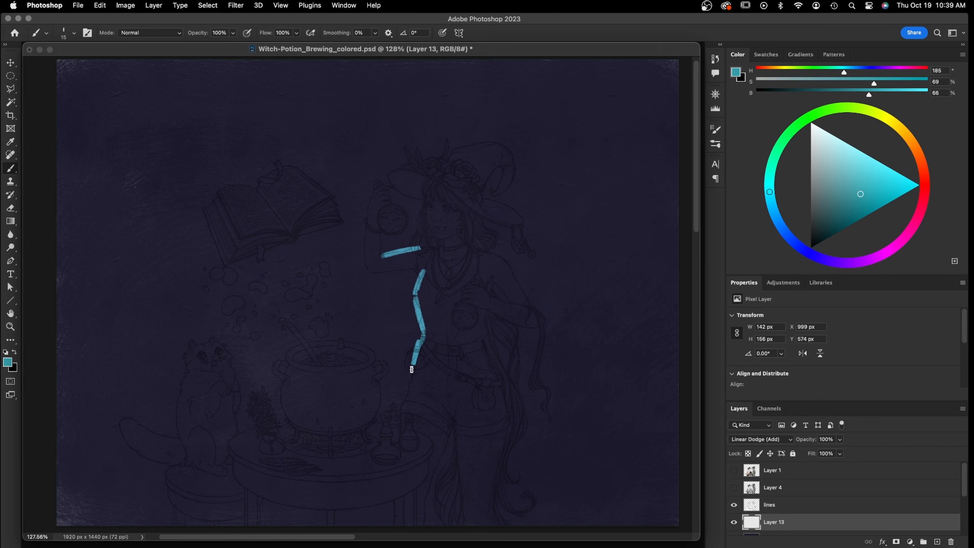
Paint teal light strokes along the witch's raised arm and hat, the book's pages, the cauldron rim, the table edge, and the cat's back and tail
mouse_move(367, 240)
mouse_down()
mouse_move(372, 206)
mouse_move(367, 274)
mouse_up()
drag(445, 158, 490, 147)
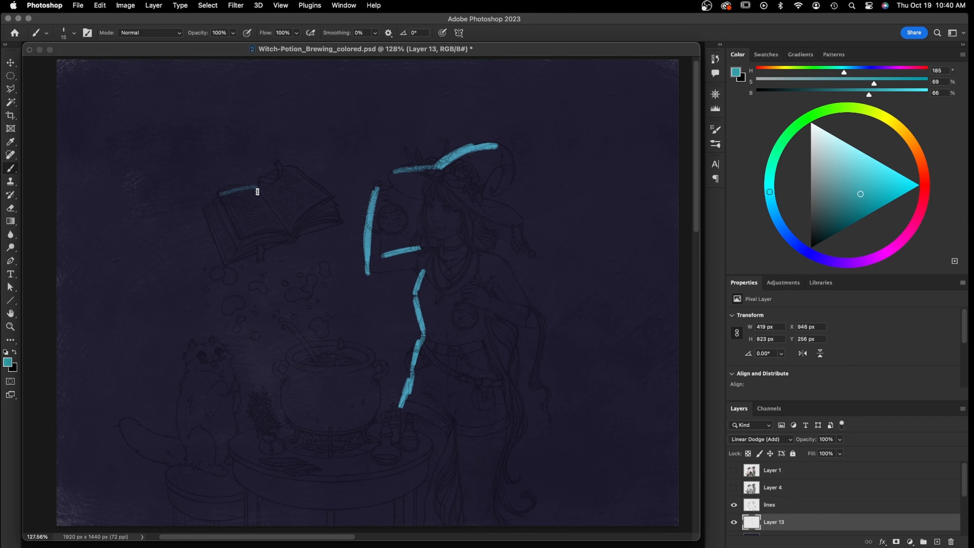
mouse_move(234, 204)
mouse_down()
mouse_move(263, 194)
mouse_move(259, 204)
mouse_move(303, 199)
mouse_move(284, 223)
mouse_up()
mouse_move(311, 355)
mouse_down()
mouse_move(365, 349)
mouse_move(359, 357)
mouse_up()
drag(230, 439, 282, 426)
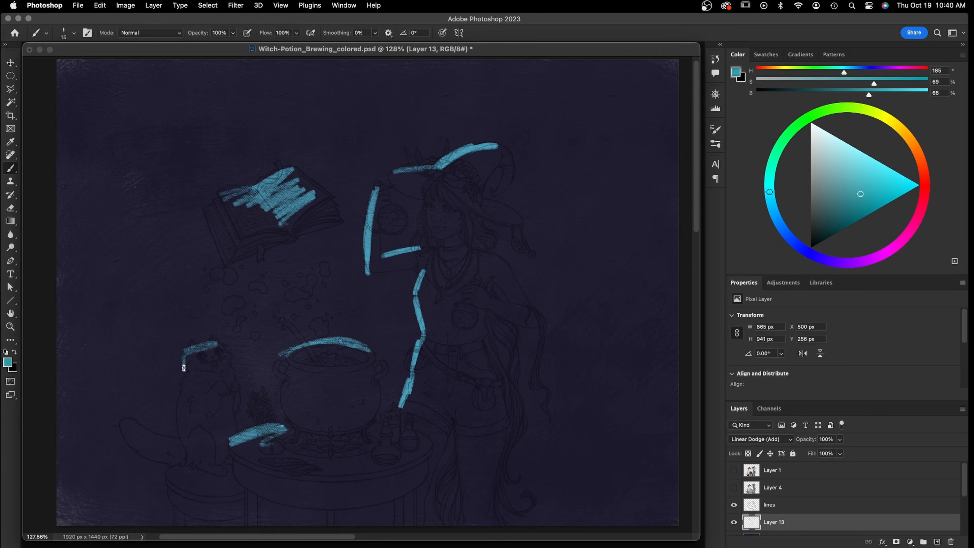
drag(162, 428, 180, 446)
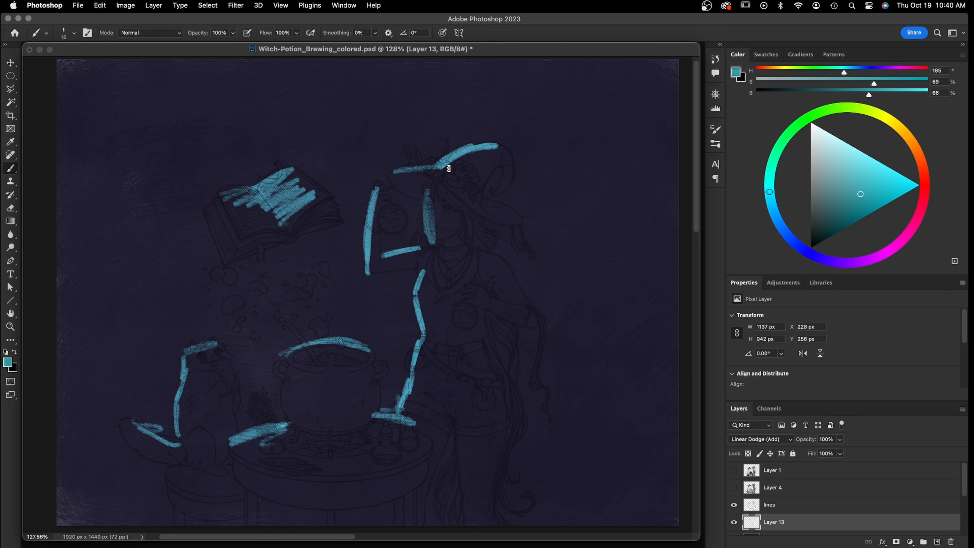
mouse_move(183, 72)
mouse_down()
mouse_move(244, 146)
mouse_move(238, 110)
mouse_up()
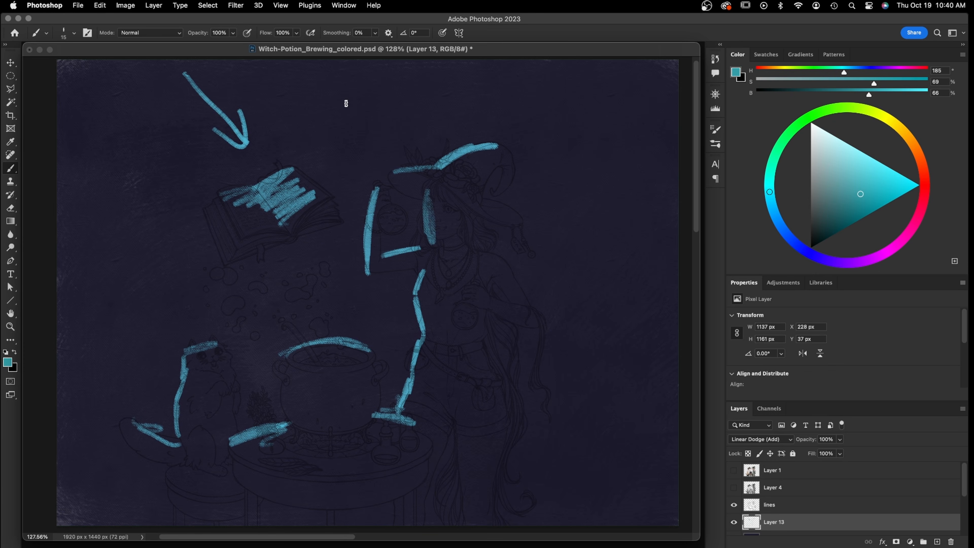
key(ctrl+z)
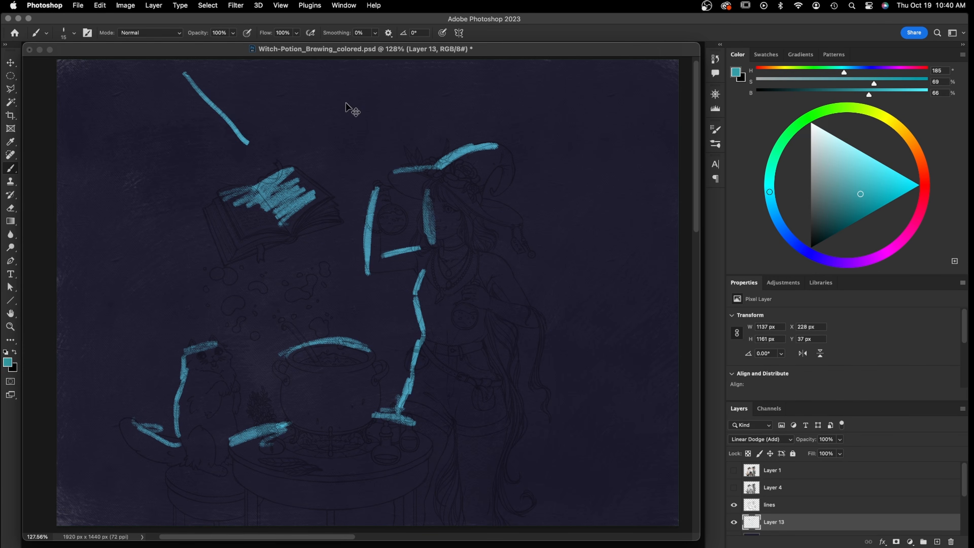
key(ctrl+z)
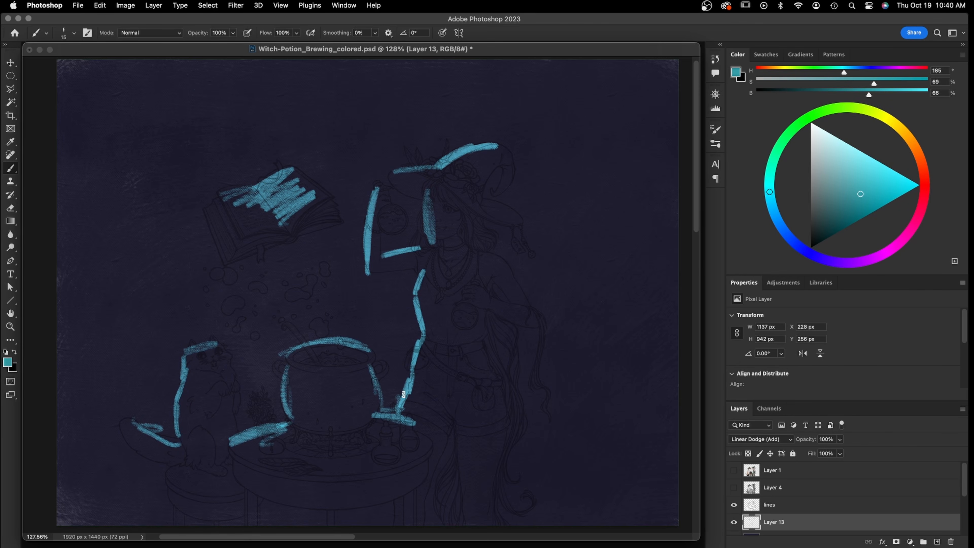
Thicken the teal light along the witch's leg, hat and raised arm, and shade the book's left page with a 50 px brush
drag(428, 355, 418, 386)
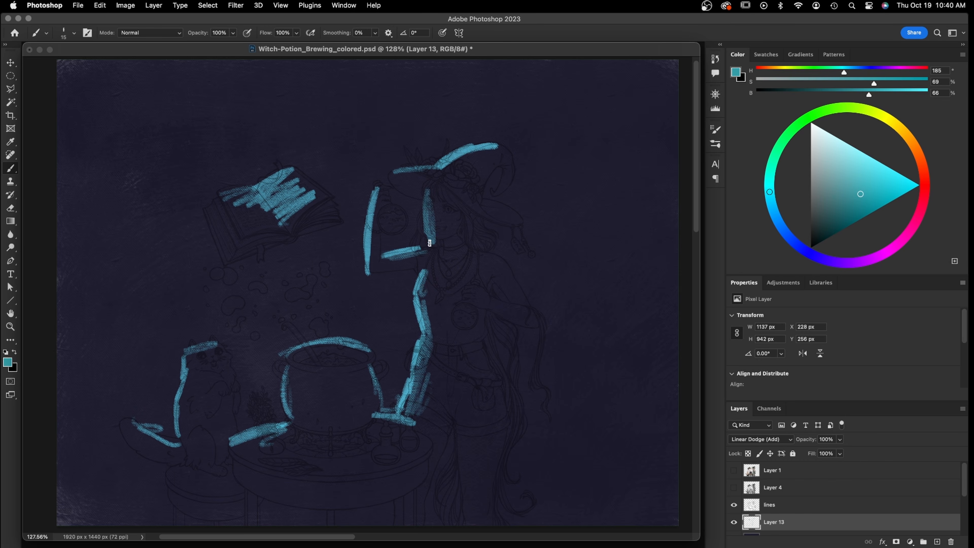
mouse_move(432, 163)
mouse_down()
mouse_move(498, 147)
mouse_move(484, 163)
mouse_up()
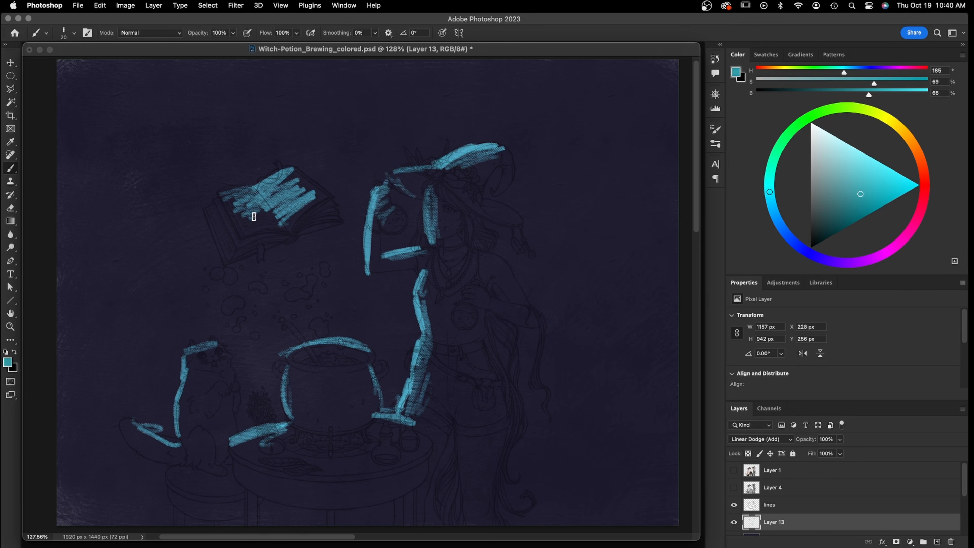
key(bracketright)
key(bracketright)
mouse_move(253, 217)
mouse_down()
mouse_move(237, 229)
mouse_move(224, 198)
mouse_move(299, 187)
mouse_move(236, 199)
mouse_move(220, 214)
mouse_move(302, 195)
mouse_move(290, 224)
mouse_up()
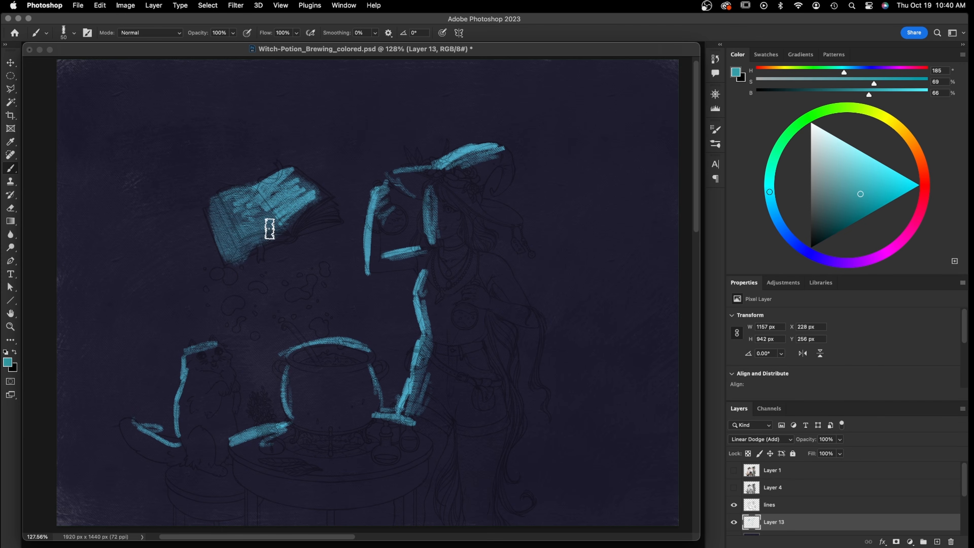
Add teal light to the cauldron's left side, both ends of the tabletop, and the cat's head and tail
mouse_move(295, 349)
mouse_down()
mouse_move(289, 394)
mouse_move(298, 372)
mouse_up()
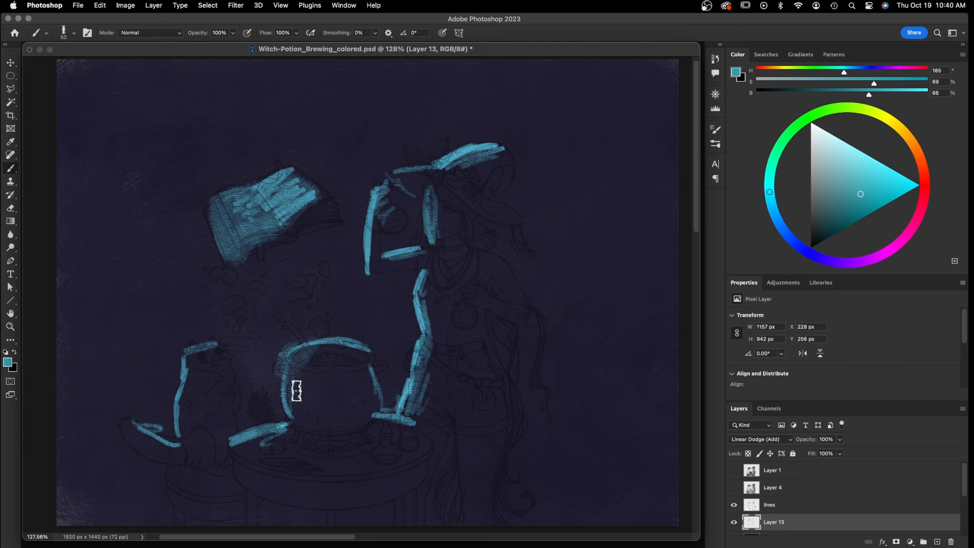
mouse_move(257, 435)
mouse_down()
mouse_move(255, 446)
mouse_move(293, 470)
mouse_move(285, 431)
mouse_move(316, 475)
mouse_up()
mouse_move(373, 429)
mouse_down()
mouse_move(407, 451)
mouse_move(380, 421)
mouse_move(398, 442)
mouse_move(427, 443)
mouse_move(422, 398)
mouse_up()
drag(198, 366, 209, 378)
drag(135, 423, 128, 420)
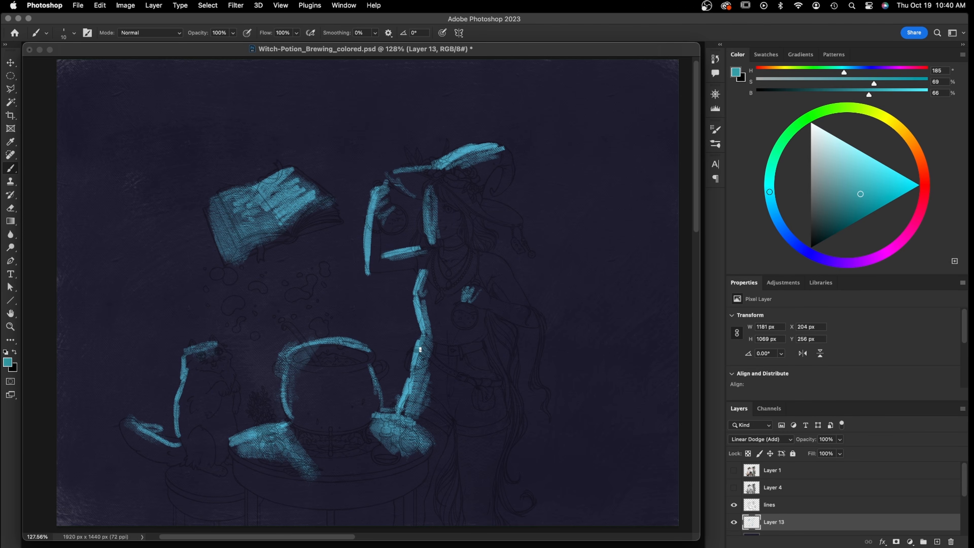
Merge Layer 12 and Layer 13 into a single layer
drag(964, 486, 962, 502)
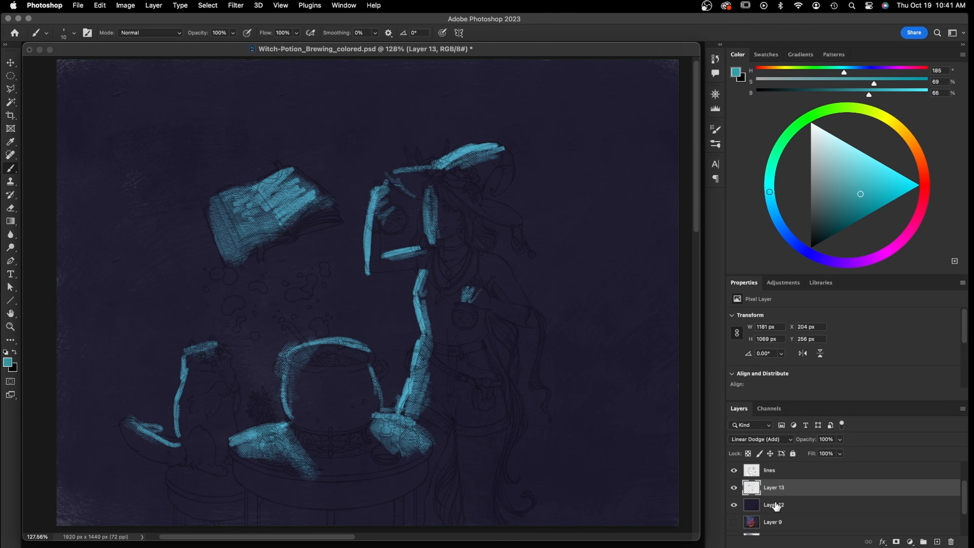
click(775, 508)
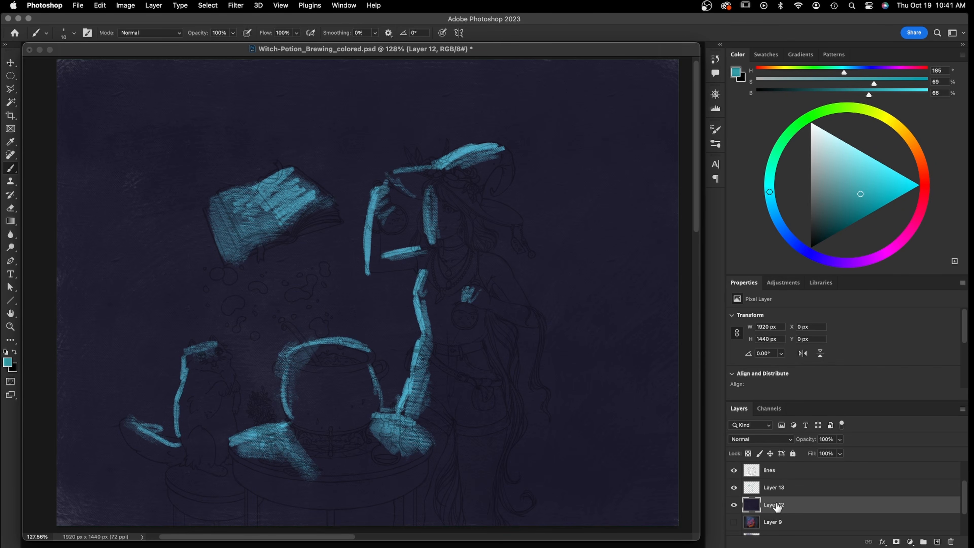
shift+click(778, 491)
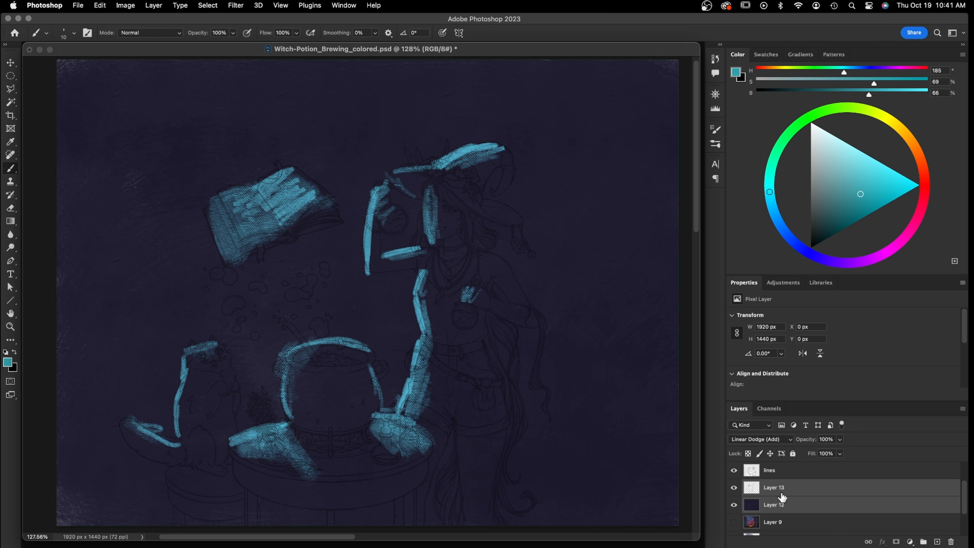
key(super+e)
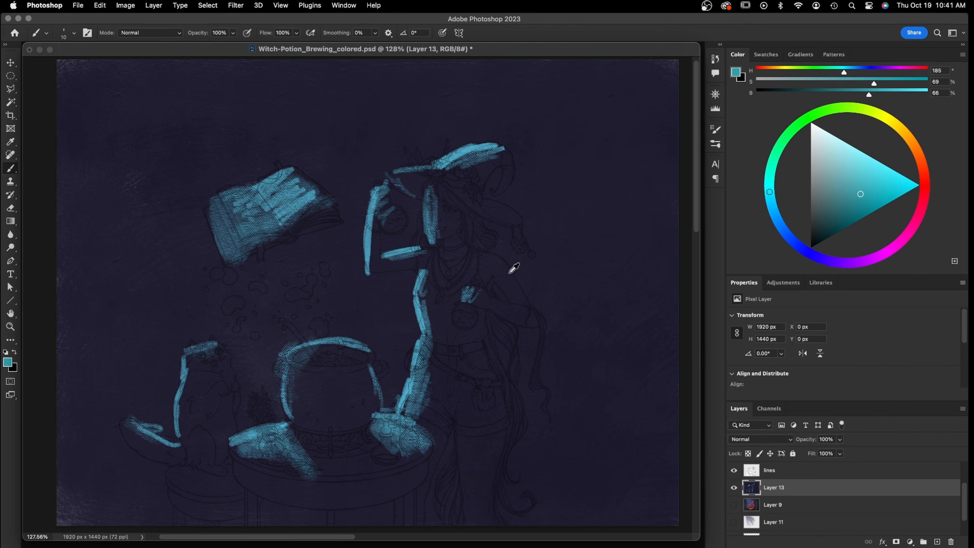
Paint very dark navy shadows (H 246, S 64, B 13) over the witch, cat, cauldron and table
alt+click(568, 261)
drag(821, 227, 819, 237)
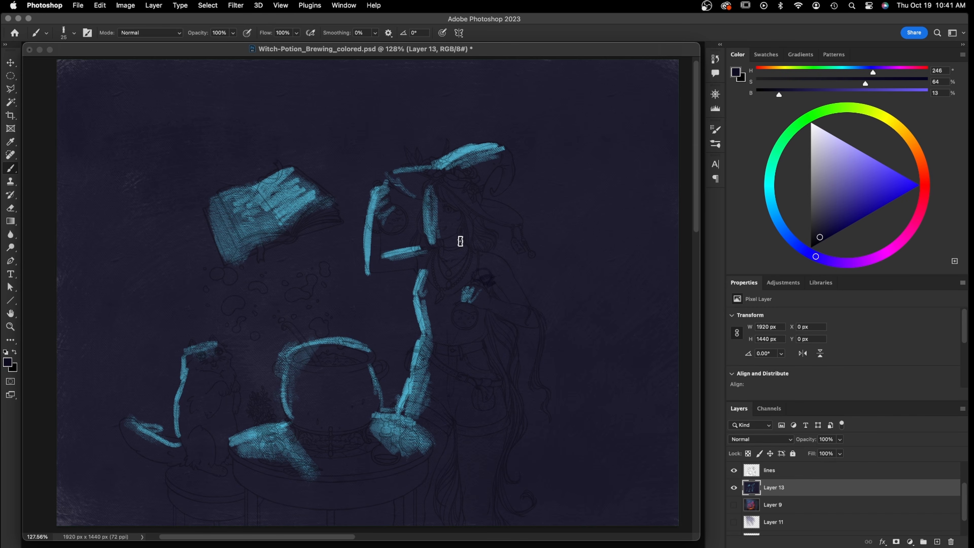
mouse_move(449, 206)
mouse_down()
mouse_move(417, 178)
mouse_move(486, 223)
mouse_move(473, 229)
mouse_move(468, 186)
mouse_move(494, 162)
mouse_move(483, 160)
mouse_move(505, 231)
mouse_move(460, 227)
mouse_move(454, 267)
mouse_move(449, 253)
mouse_move(511, 270)
mouse_move(532, 319)
mouse_move(451, 291)
mouse_move(468, 280)
mouse_move(451, 289)
mouse_move(441, 257)
mouse_move(429, 258)
mouse_move(476, 278)
mouse_move(476, 332)
mouse_move(480, 357)
mouse_move(488, 353)
mouse_move(482, 361)
mouse_move(471, 326)
mouse_move(471, 359)
mouse_move(506, 394)
mouse_move(501, 367)
mouse_move(472, 362)
mouse_move(474, 408)
mouse_move(496, 448)
mouse_move(432, 421)
mouse_move(425, 368)
mouse_move(433, 421)
mouse_move(419, 417)
mouse_move(466, 447)
mouse_move(469, 416)
mouse_move(502, 410)
mouse_move(481, 506)
mouse_move(469, 501)
mouse_move(469, 440)
mouse_move(496, 430)
mouse_move(474, 518)
mouse_move(428, 476)
mouse_move(423, 486)
mouse_move(408, 474)
mouse_move(380, 492)
mouse_move(376, 481)
mouse_move(351, 507)
mouse_move(297, 497)
mouse_move(383, 489)
mouse_move(258, 486)
mouse_move(276, 488)
mouse_move(225, 465)
mouse_move(192, 468)
mouse_move(187, 405)
mouse_move(209, 476)
mouse_move(185, 487)
mouse_up()
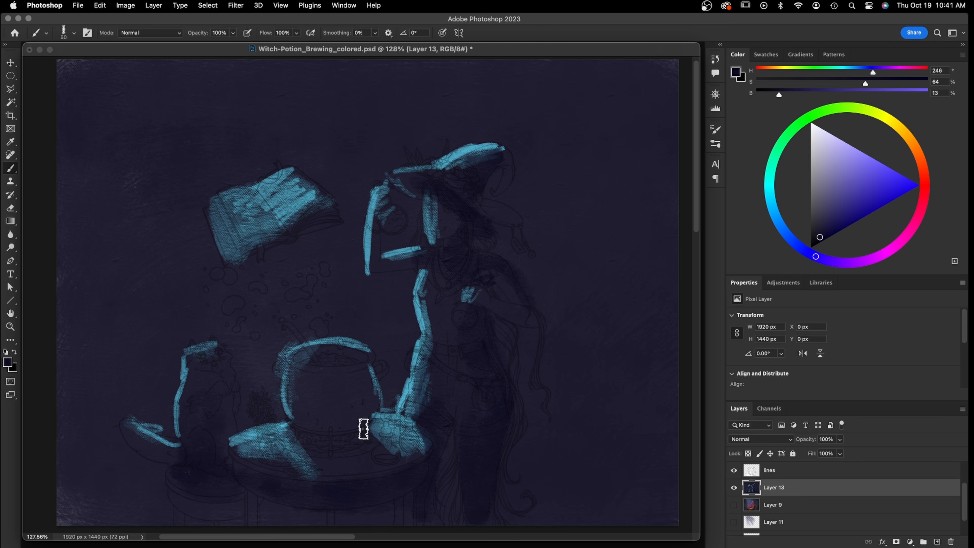
mouse_move(453, 324)
mouse_down()
mouse_move(456, 289)
mouse_move(467, 302)
mouse_move(458, 271)
mouse_up()
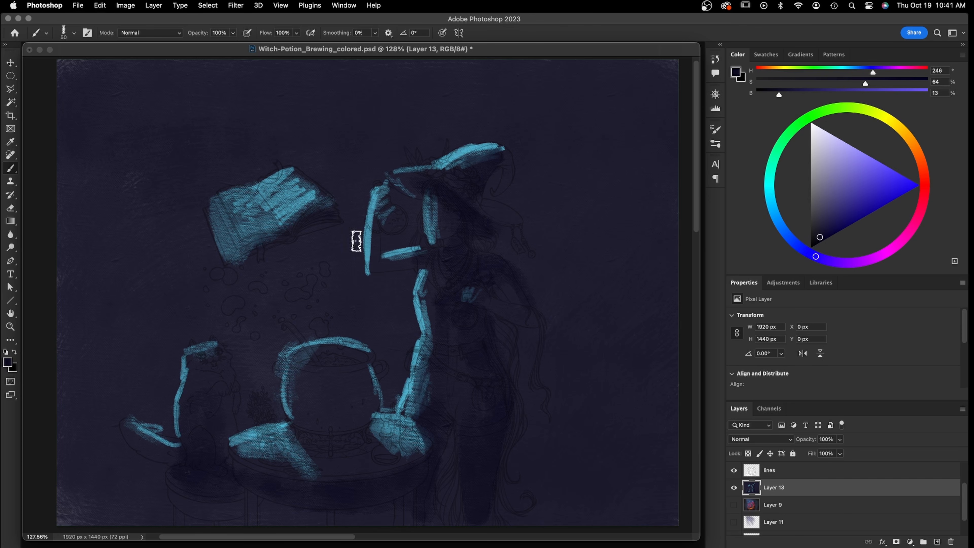
mouse_move(292, 404)
mouse_down()
mouse_move(362, 412)
mouse_move(297, 420)
mouse_move(367, 410)
mouse_move(294, 416)
mouse_move(350, 408)
mouse_move(351, 393)
mouse_move(340, 433)
mouse_move(366, 438)
mouse_move(351, 450)
mouse_move(291, 446)
mouse_move(363, 447)
mouse_move(374, 451)
mouse_move(372, 471)
mouse_up()
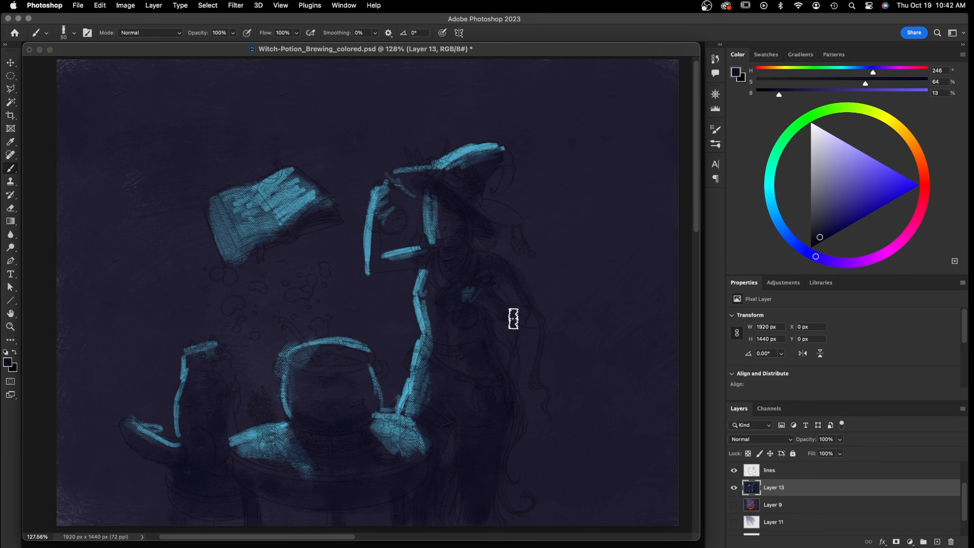
drag(420, 258, 383, 264)
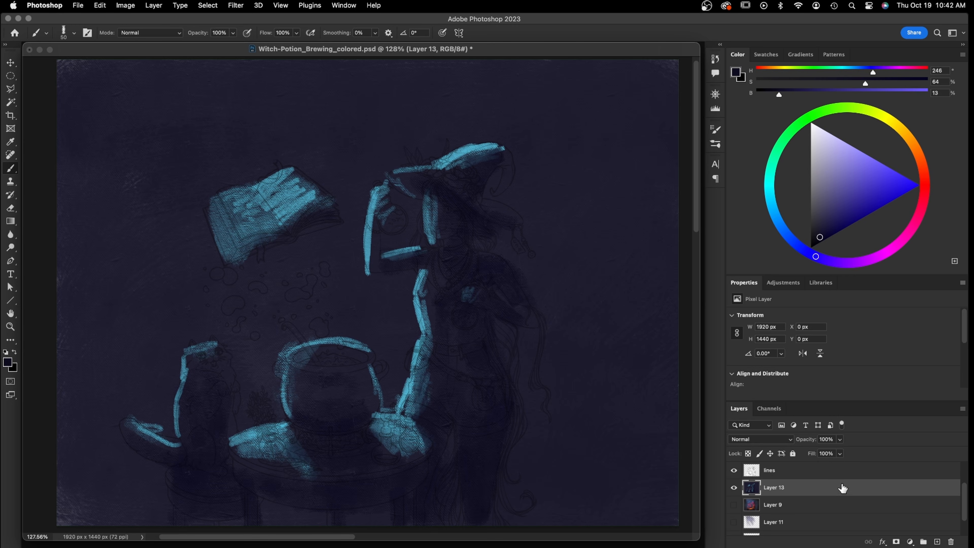
Add a new layer above Layer 13 and set its blend mode to Linear Dodge (Add)
click(937, 541)
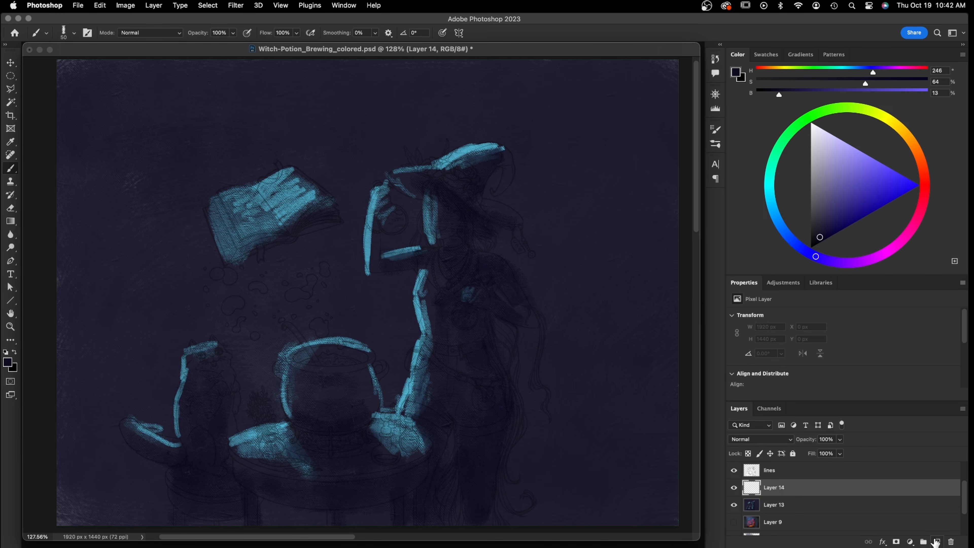
click(769, 440)
click(773, 469)
Choose a dark red (H 10, S 100, B 52) and the Soft Round Pressure Opacity brush at 34% opacity
click(922, 167)
drag(852, 213, 868, 216)
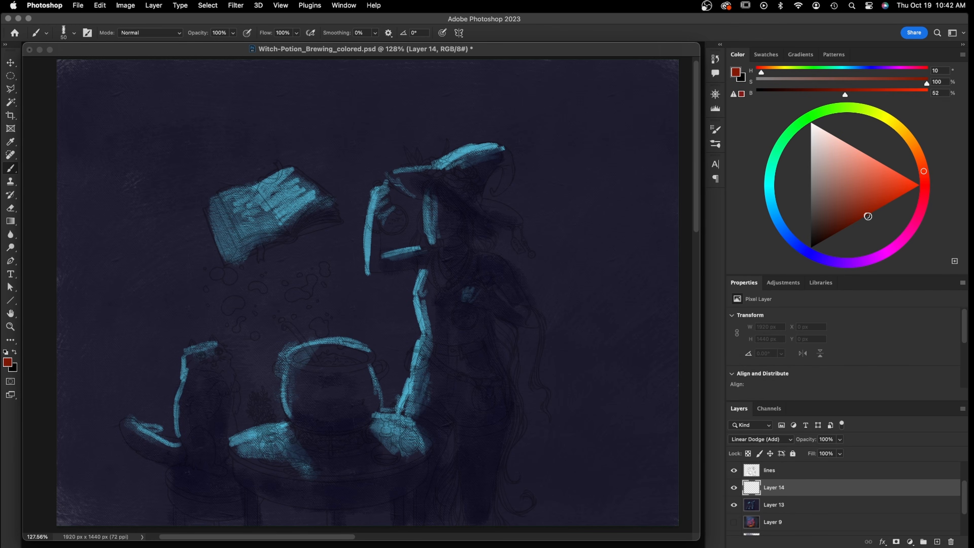
click(74, 33)
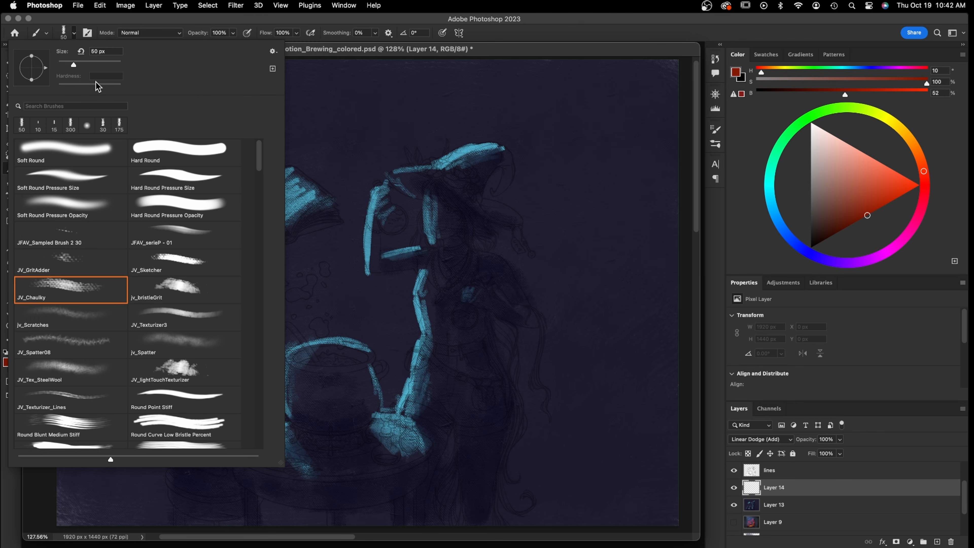
click(85, 209)
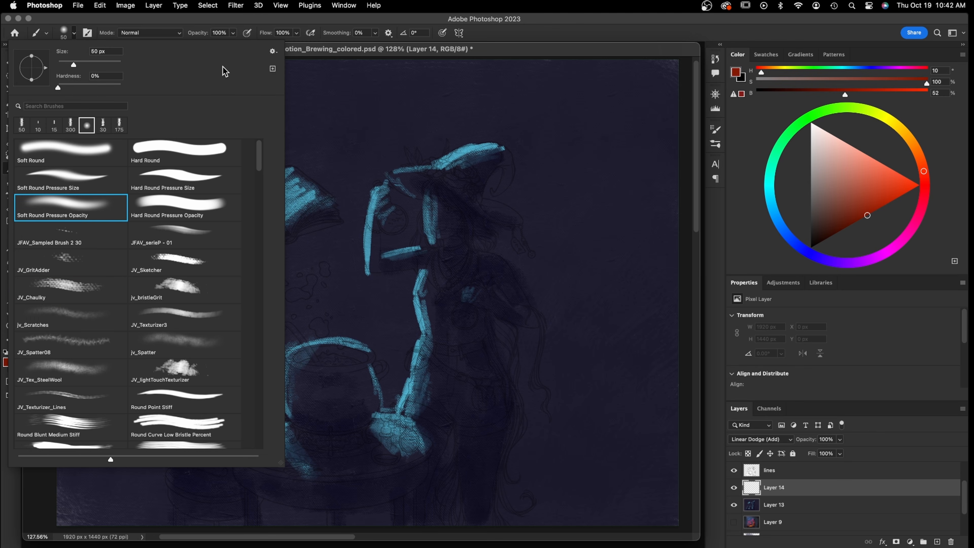
click(233, 33)
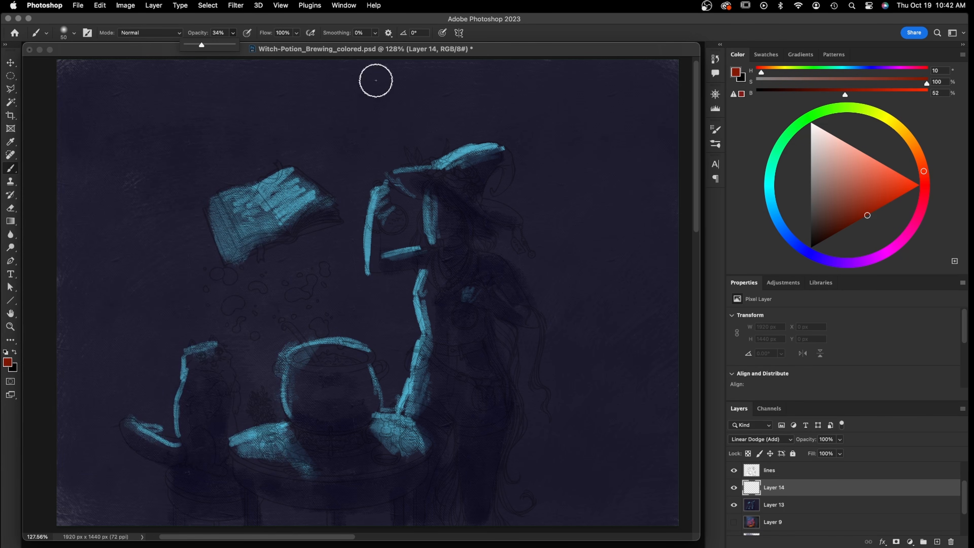
Paint a soft red glow over the tabletop under the cauldron and along the witch's near leg, enlarging the brush to 100 px
mouse_move(321, 435)
mouse_down()
mouse_move(366, 436)
mouse_move(311, 435)
mouse_move(378, 441)
mouse_move(309, 440)
mouse_move(381, 445)
mouse_move(296, 442)
mouse_move(373, 446)
mouse_move(285, 455)
mouse_move(333, 458)
mouse_move(360, 442)
mouse_move(285, 450)
mouse_move(355, 465)
mouse_move(356, 440)
mouse_move(322, 446)
mouse_move(325, 453)
mouse_move(296, 444)
mouse_move(373, 452)
mouse_move(280, 441)
mouse_move(407, 452)
mouse_move(266, 456)
mouse_move(380, 460)
mouse_move(302, 456)
mouse_move(349, 452)
mouse_move(351, 465)
mouse_move(312, 449)
mouse_move(379, 445)
mouse_move(289, 446)
mouse_move(343, 455)
mouse_move(393, 446)
mouse_move(280, 460)
mouse_move(412, 455)
mouse_move(286, 441)
mouse_move(451, 442)
mouse_move(431, 411)
mouse_move(432, 385)
mouse_move(403, 426)
mouse_move(440, 370)
mouse_move(418, 422)
mouse_move(426, 414)
mouse_move(434, 370)
mouse_move(416, 408)
mouse_move(423, 366)
mouse_move(434, 345)
mouse_up()
key(bracketright)
key(bracketright)
key(bracketright)
key(bracketright)
key(bracketright)
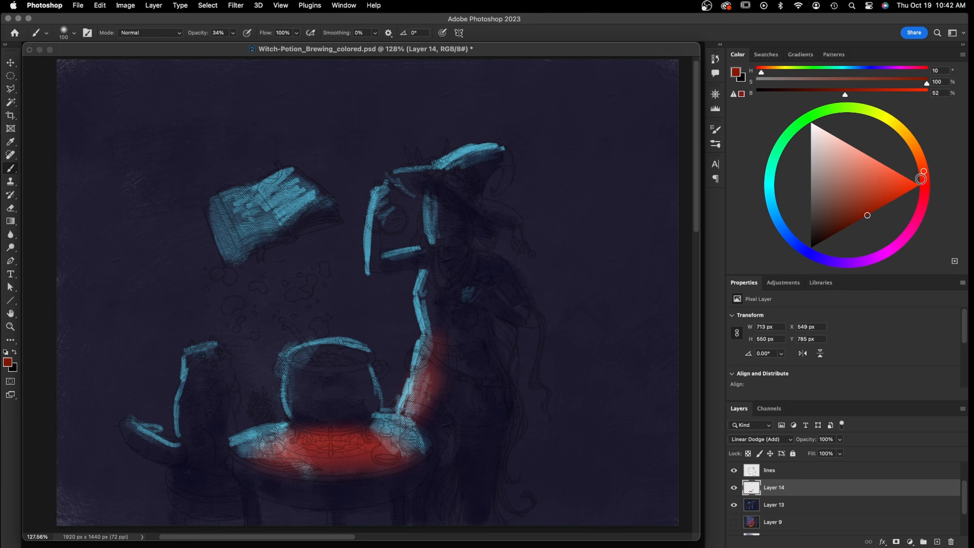
Extend the glow over the witch's legs and torso, the cat's body and the lower cauldron in deeper red (H 1, S 100, B 46)
click(923, 181)
click(860, 218)
mouse_move(435, 354)
mouse_down()
mouse_move(442, 305)
mouse_move(470, 394)
mouse_move(424, 427)
mouse_up()
mouse_move(224, 407)
mouse_down()
mouse_move(214, 433)
mouse_move(206, 424)
mouse_move(217, 383)
mouse_up()
mouse_move(348, 412)
mouse_down()
mouse_move(322, 402)
mouse_move(372, 412)
mouse_move(309, 419)
mouse_move(372, 399)
mouse_move(317, 398)
mouse_move(348, 406)
mouse_move(323, 415)
mouse_move(369, 414)
mouse_move(329, 439)
mouse_move(262, 441)
mouse_move(371, 458)
mouse_move(318, 457)
mouse_move(408, 453)
mouse_move(342, 454)
mouse_move(374, 466)
mouse_move(369, 446)
mouse_move(256, 453)
mouse_move(404, 451)
mouse_move(360, 458)
mouse_move(433, 373)
mouse_move(427, 417)
mouse_move(469, 381)
mouse_move(471, 435)
mouse_move(478, 374)
mouse_move(476, 462)
mouse_move(477, 391)
mouse_move(481, 441)
mouse_move(436, 299)
mouse_move(471, 317)
mouse_move(474, 343)
mouse_move(468, 305)
mouse_move(496, 300)
mouse_up()
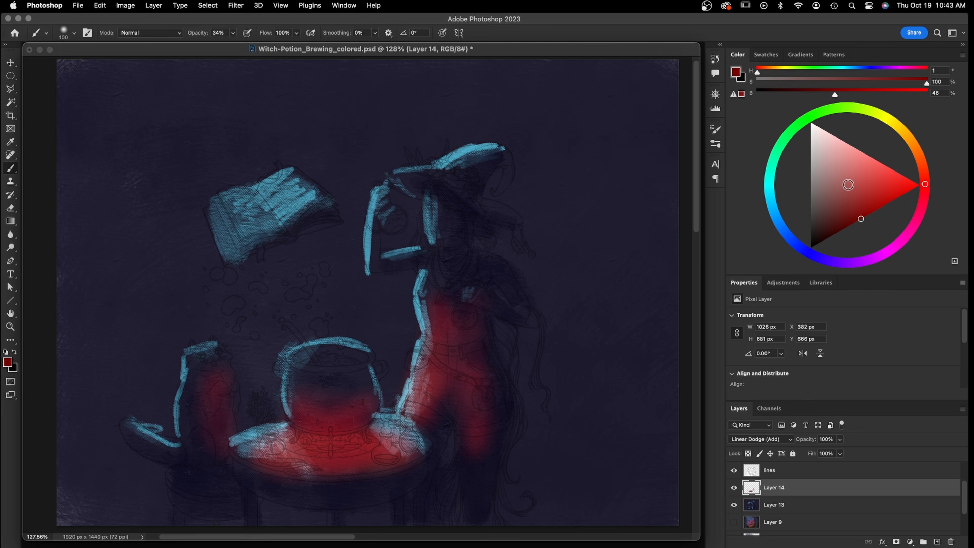
Paint an orange fire glow around the cauldron's base with a smaller brush, brightening the orange from H 21, S 99, B 78 to full saturation and brightness
drag(923, 168, 919, 157)
drag(864, 214, 895, 199)
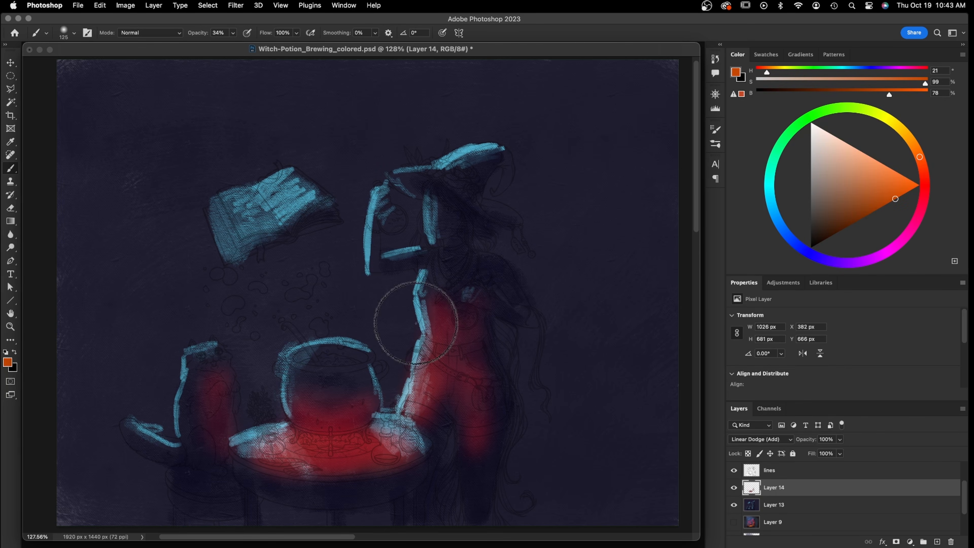
key(bracketleft)
key(bracketleft)
key(bracketleft)
key(bracketleft)
key(bracketleft)
key(bracketleft)
key(bracketleft)
key(bracketleft)
key(bracketleft)
mouse_move(317, 435)
mouse_down()
mouse_move(341, 435)
mouse_move(315, 433)
mouse_move(341, 444)
mouse_move(319, 446)
mouse_move(362, 439)
mouse_move(314, 445)
mouse_up()
drag(904, 182, 927, 189)
mouse_move(324, 441)
mouse_down()
mouse_move(348, 442)
mouse_move(312, 447)
mouse_move(361, 448)
mouse_move(320, 439)
mouse_move(296, 448)
mouse_move(372, 450)
mouse_move(303, 453)
mouse_move(344, 440)
mouse_move(313, 435)
mouse_move(336, 434)
mouse_move(289, 408)
mouse_move(336, 426)
mouse_move(304, 420)
mouse_move(373, 411)
mouse_move(343, 428)
mouse_move(375, 404)
mouse_move(318, 432)
mouse_move(378, 399)
mouse_move(301, 429)
mouse_move(370, 412)
mouse_move(300, 424)
mouse_move(370, 413)
mouse_move(291, 418)
mouse_move(344, 422)
mouse_move(297, 406)
mouse_move(343, 408)
mouse_move(301, 420)
mouse_move(303, 396)
mouse_move(356, 421)
mouse_move(297, 409)
mouse_move(383, 416)
mouse_move(296, 431)
mouse_move(330, 422)
mouse_move(274, 448)
mouse_move(388, 459)
mouse_move(319, 452)
mouse_move(381, 441)
mouse_move(314, 455)
mouse_move(374, 438)
mouse_up()
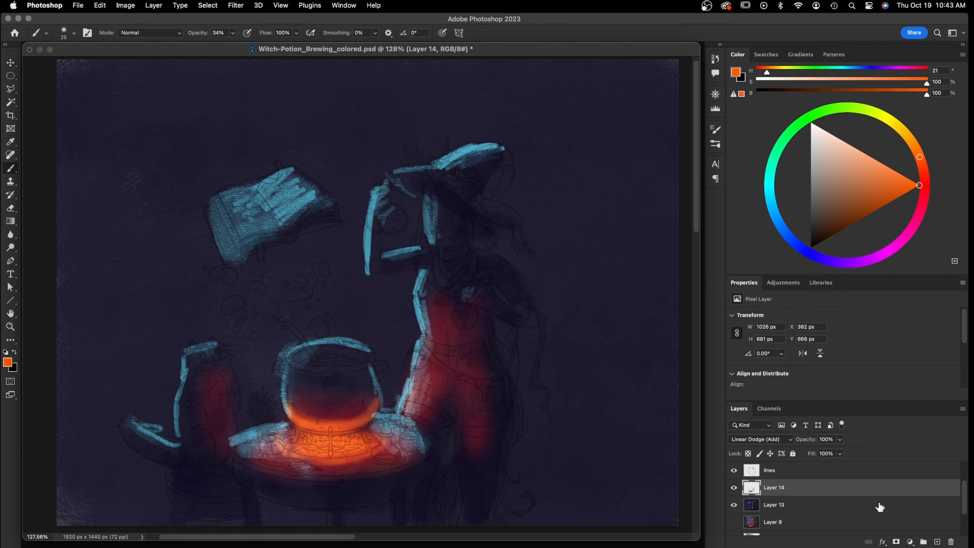
Add a new layer above Layer 14 and set its blend mode to Linear Dodge (Add)
click(937, 541)
click(784, 438)
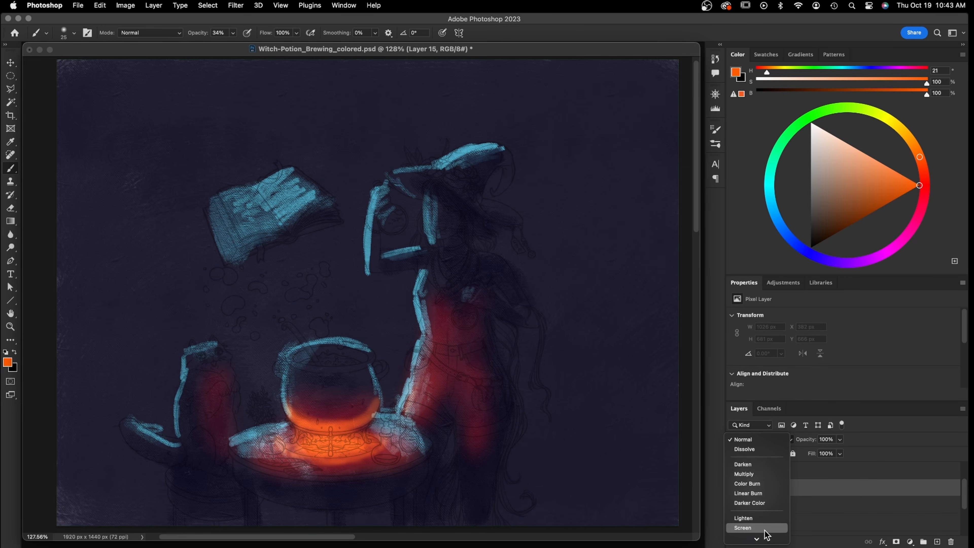
click(773, 462)
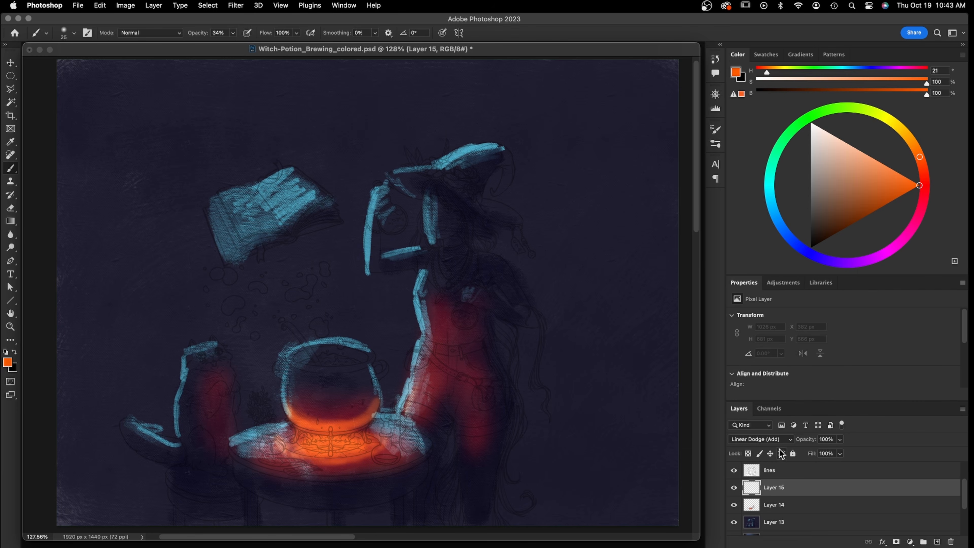
Paint a large soft blue glow (H 205, S 98, B 43) behind and above the floating book with a greatly enlarged brush
drag(789, 236, 783, 229)
drag(858, 199, 855, 217)
drag(783, 229, 766, 214)
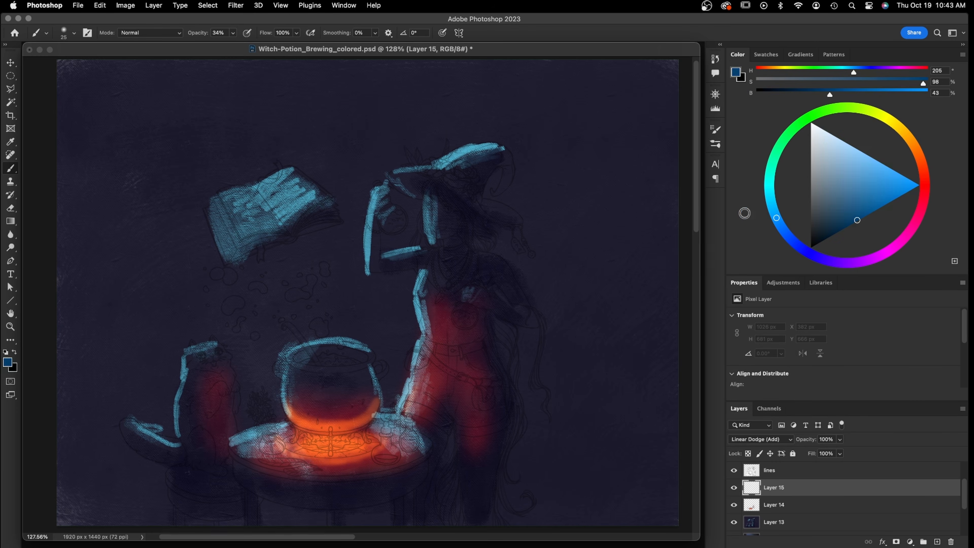
key(bracketright)
key(bracketright)
key(bracketright)
key(bracketright)
key(bracketright)
key(bracketright)
key(bracketright)
key(bracketright)
key(bracketright)
key(bracketright)
key(bracketright)
mouse_move(212, 152)
mouse_down()
mouse_move(217, 83)
mouse_move(246, 131)
mouse_up()
key(bracketright)
key(bracketright)
key(bracketright)
key(bracketright)
key(bracketright)
mouse_move(267, 105)
mouse_down()
mouse_move(341, 98)
mouse_move(395, 291)
mouse_move(391, 315)
mouse_move(369, 222)
mouse_move(281, 216)
mouse_move(217, 163)
mouse_move(174, 109)
mouse_move(217, 402)
mouse_move(177, 181)
mouse_move(200, 191)
mouse_move(277, 346)
mouse_move(315, 374)
mouse_move(285, 181)
mouse_up()
Spread the blue glow with a 400 px brush toward the witch's hat, the cauldron, the cat and the upper-left background
key(bracketleft)
key(bracketleft)
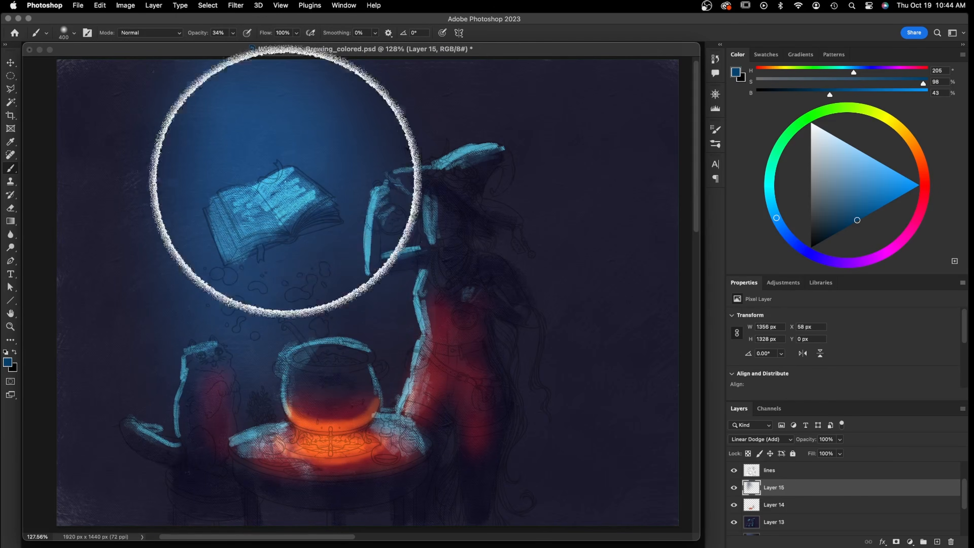
drag(322, 81, 398, 139)
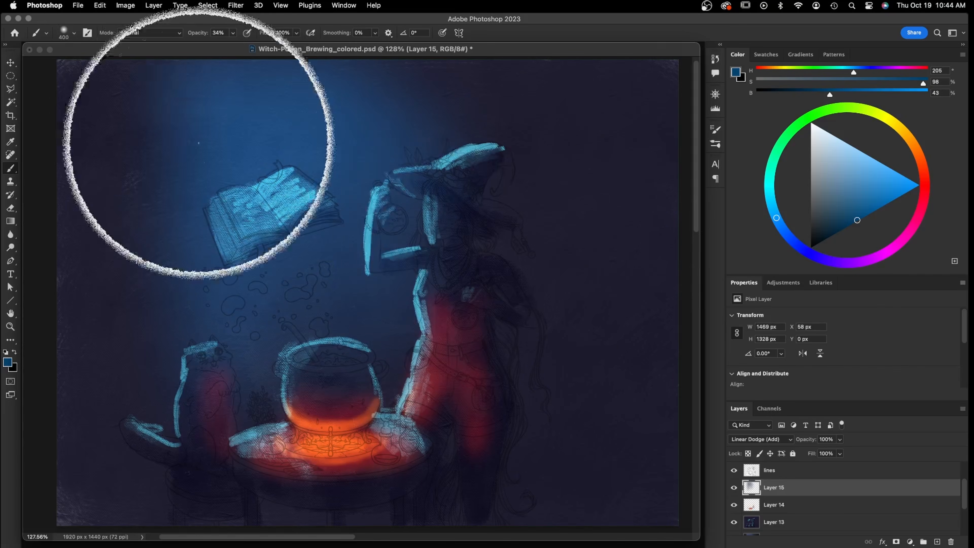
mouse_move(254, 337)
mouse_down()
mouse_move(244, 402)
mouse_move(174, 446)
mouse_up()
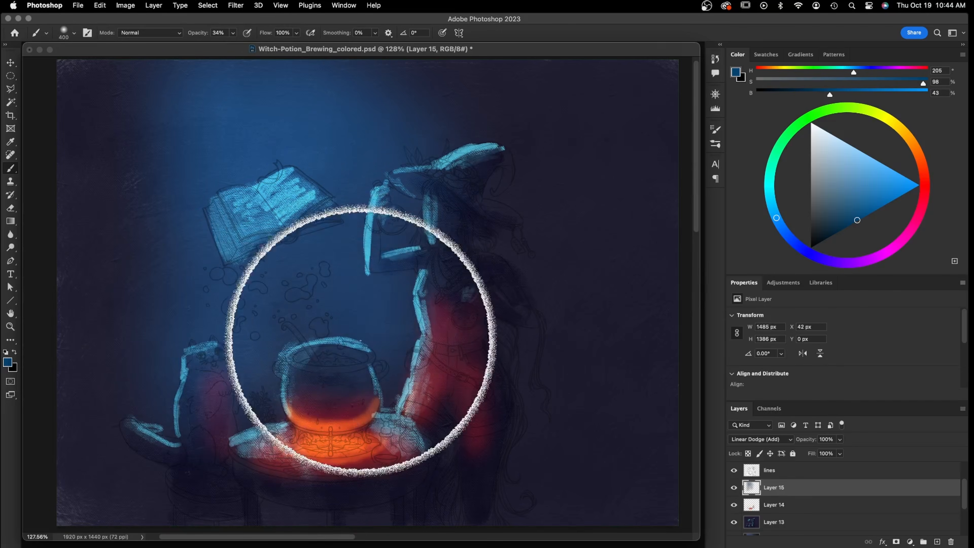
mouse_move(375, 62)
mouse_down()
mouse_move(582, 279)
mouse_move(374, 104)
mouse_move(294, 167)
mouse_move(169, 66)
mouse_move(169, 257)
mouse_move(148, 237)
mouse_up()
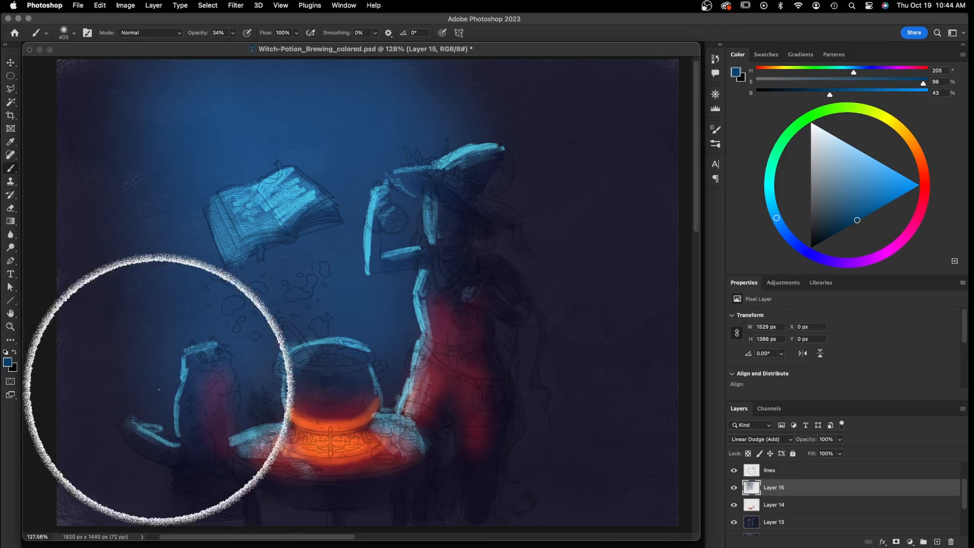
Extend the blue light with a 200 px brush diagonally behind the witch, along the left background, and around the table and witch's legs
key(bracketleft)
key(bracketleft)
key(bracketleft)
mouse_move(606, 250)
mouse_down()
mouse_move(468, 108)
mouse_move(715, 318)
mouse_move(414, 68)
mouse_move(686, 268)
mouse_up()
drag(422, 49, 368, 54)
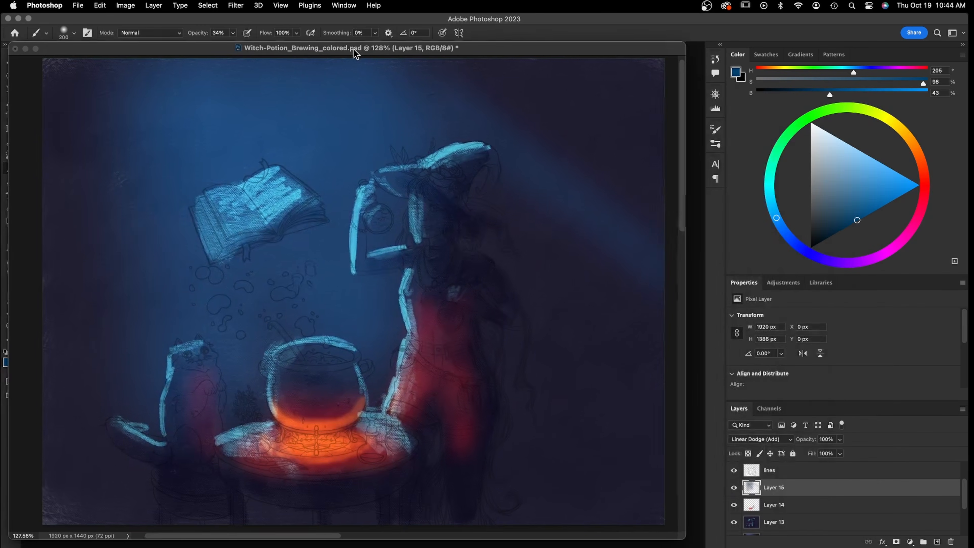
mouse_move(436, 77)
mouse_down()
mouse_move(567, 158)
mouse_move(692, 259)
mouse_move(458, 130)
mouse_up()
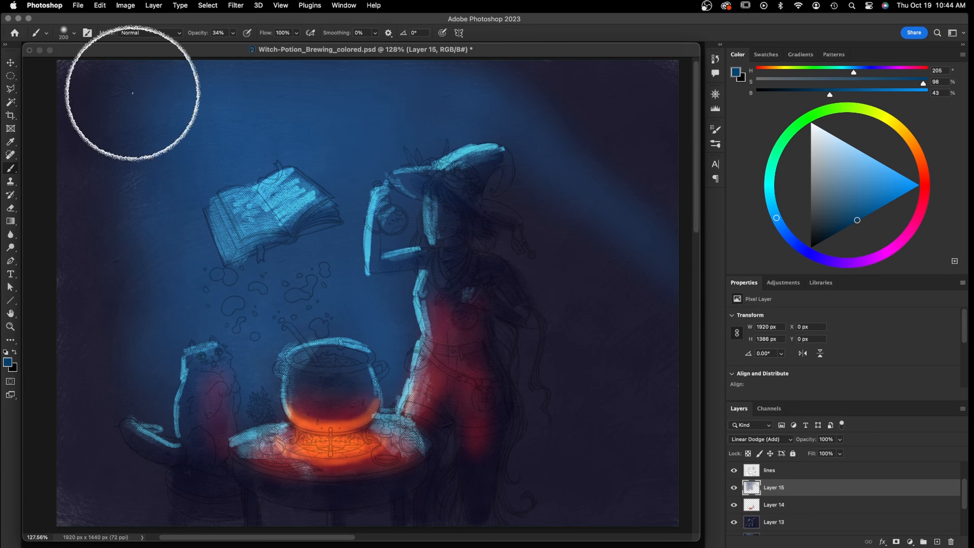
mouse_move(105, 245)
mouse_down()
mouse_move(139, 345)
mouse_move(148, 507)
mouse_move(266, 463)
mouse_move(274, 508)
mouse_move(322, 512)
mouse_move(402, 496)
mouse_move(447, 468)
mouse_move(454, 435)
mouse_move(526, 406)
mouse_move(513, 385)
mouse_move(523, 467)
mouse_up()
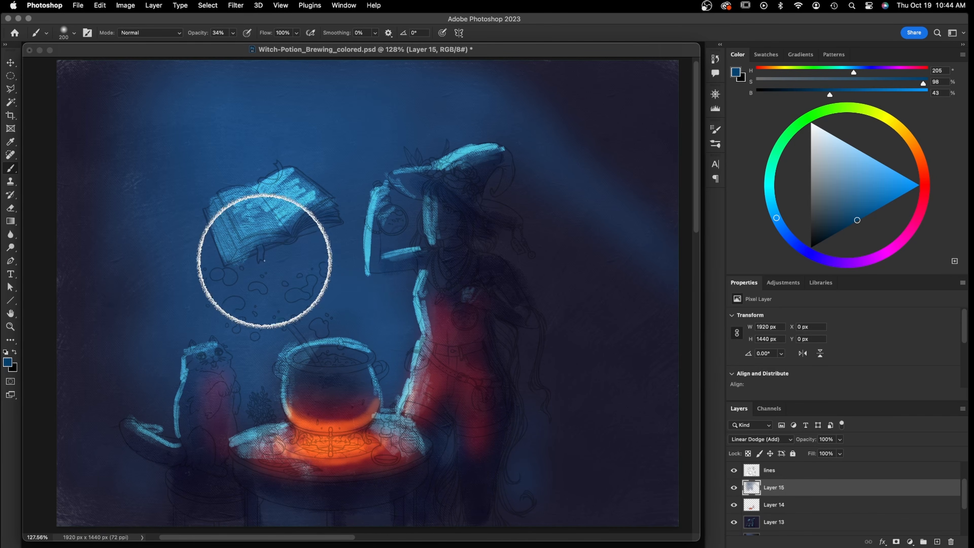
Toggle Layer 15's visibility to compare the painting with and without the blue glow
click(733, 487)
click(733, 488)
click(734, 488)
click(734, 488)
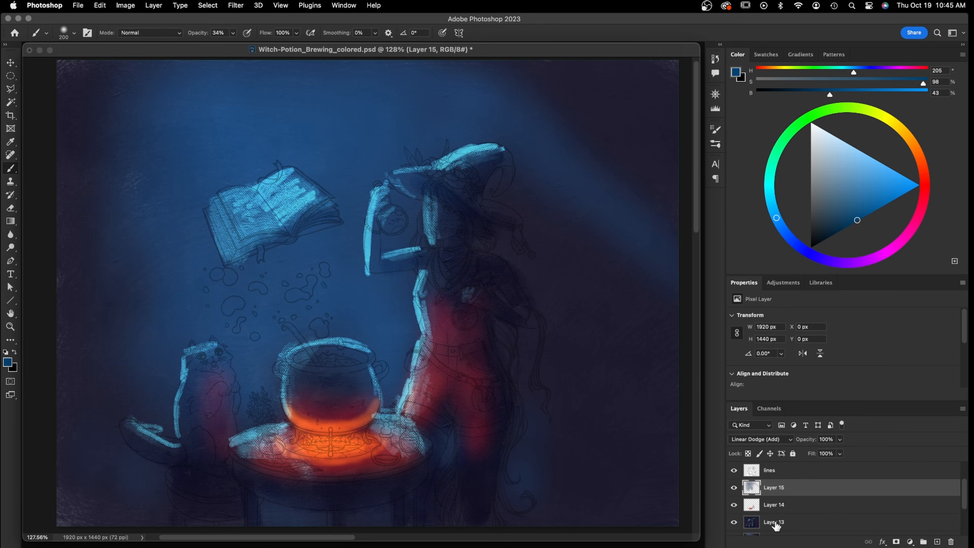
Merge Layers 13, 14 and 15 into one layer and toggle its visibility to check the combined painting
shift+click(776, 525)
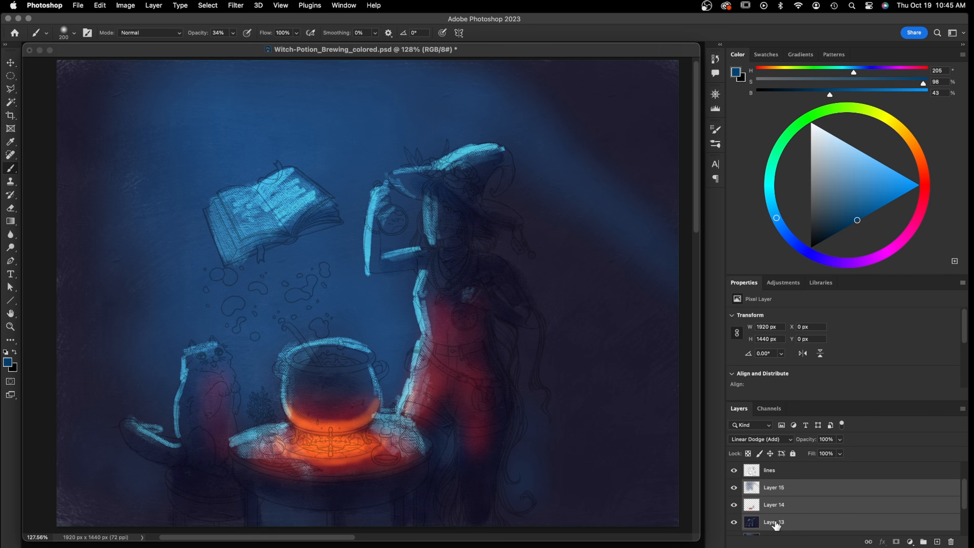
key(super+e)
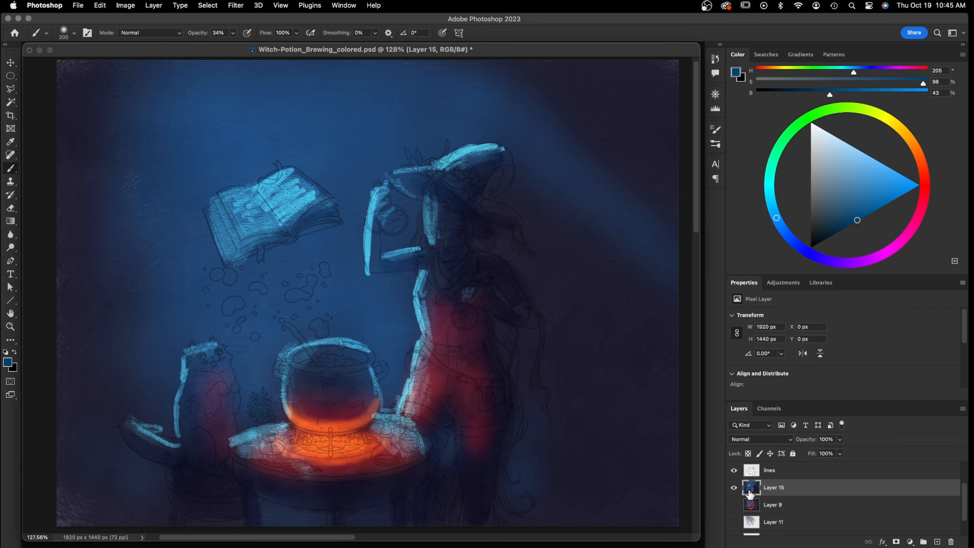
click(733, 488)
click(736, 487)
Add a layer directly below the merged painting and fill it with neutral grey (S 0, B 50)
drag(964, 523, 964, 532)
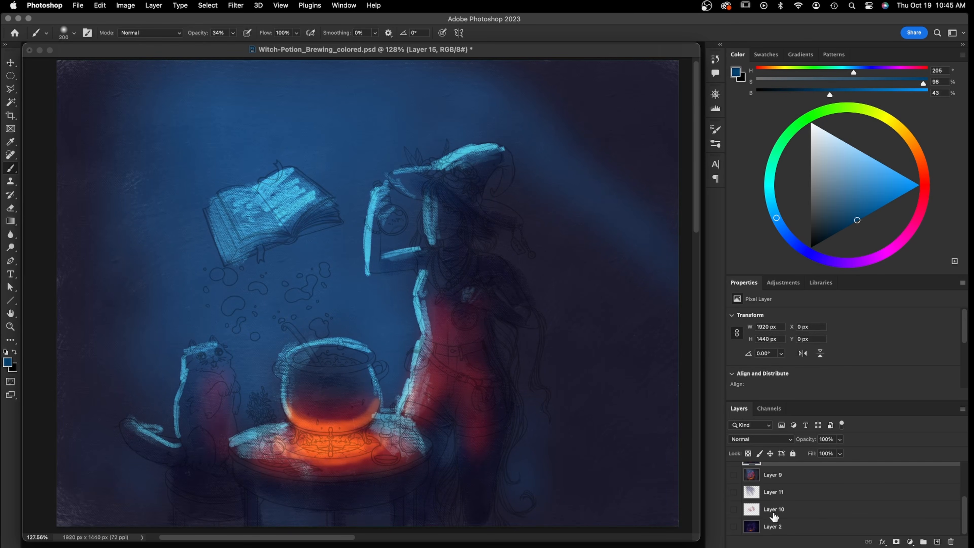
key(alt+shift+super+n)
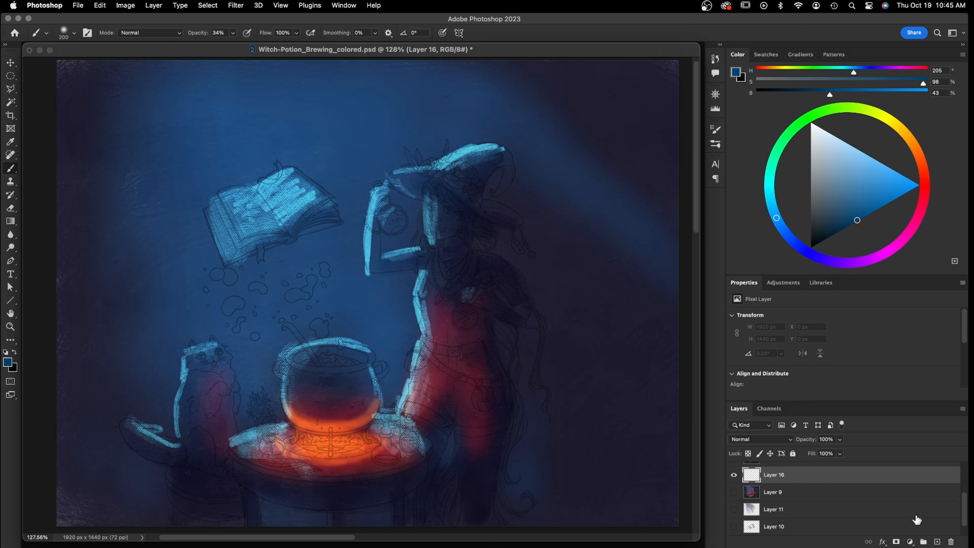
drag(836, 178, 802, 178)
key(alt+BackSpace)
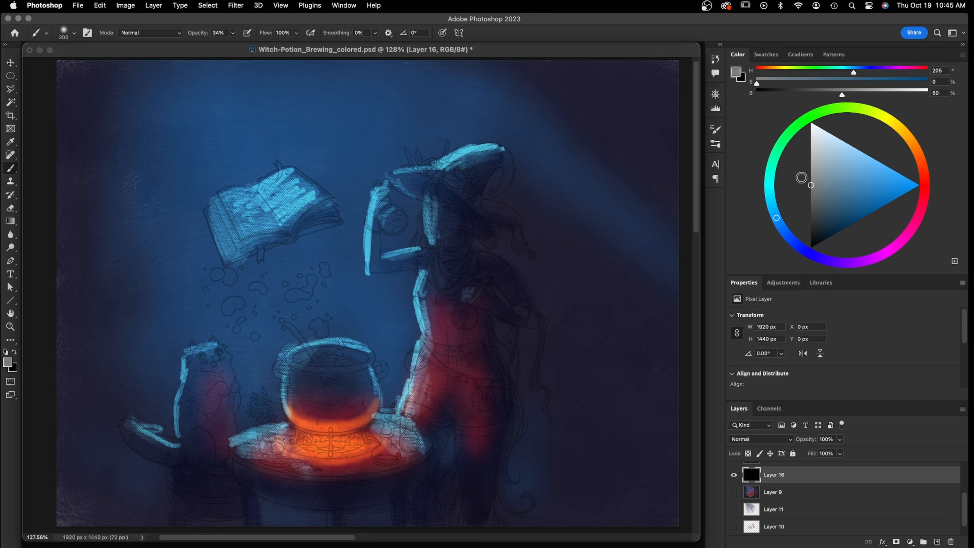
scroll(908, 478, up, 3)
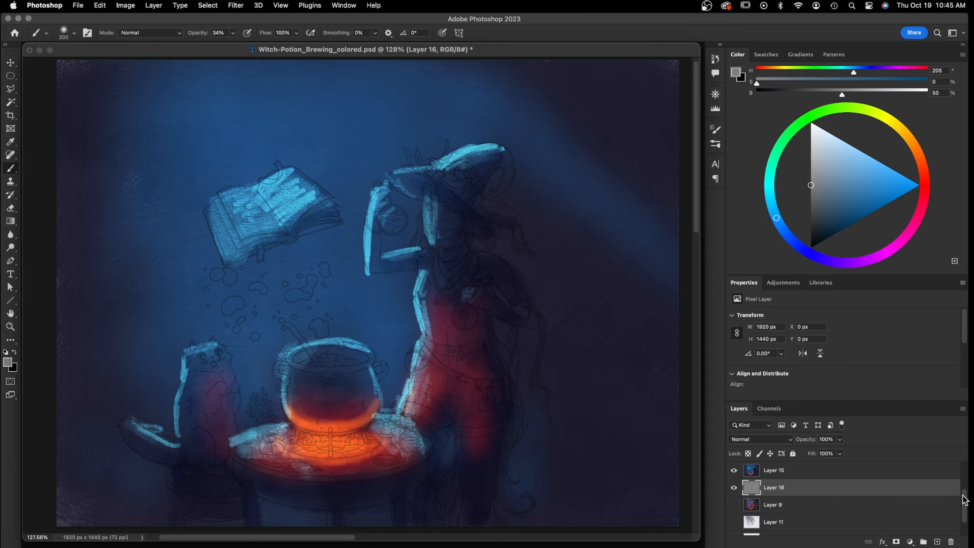
Toggle the visibility of the merged painting and the lines layer to compare the lighting with and without them
click(734, 506)
click(734, 506)
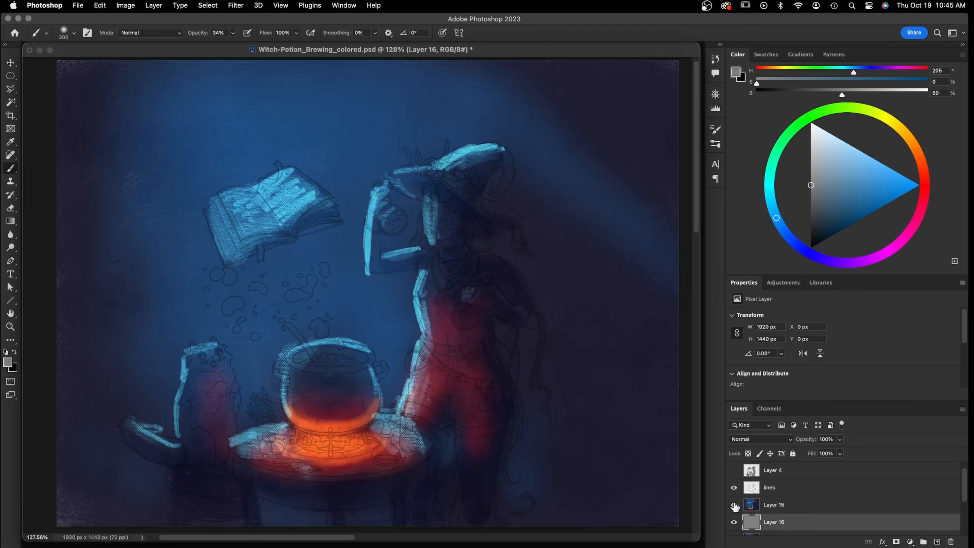
click(733, 505)
click(734, 506)
click(734, 488)
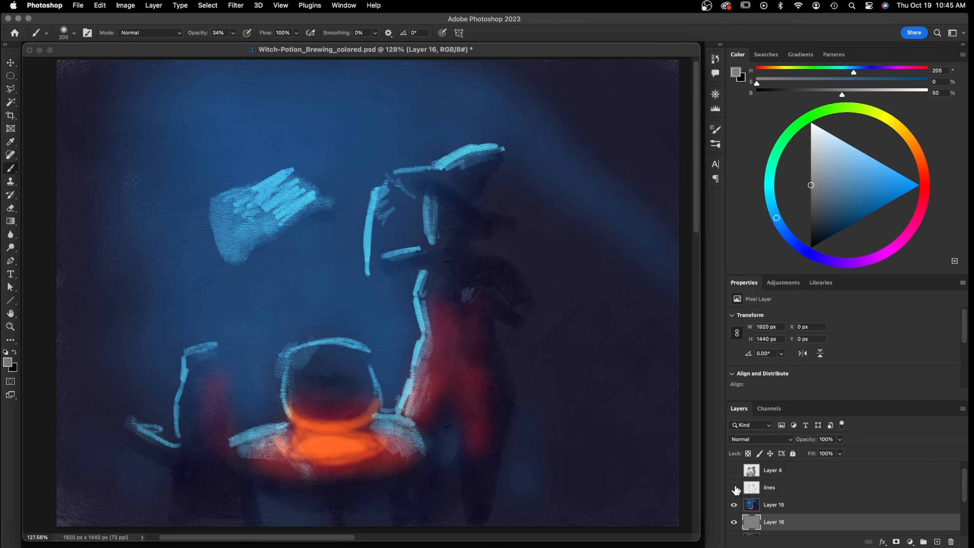
click(733, 488)
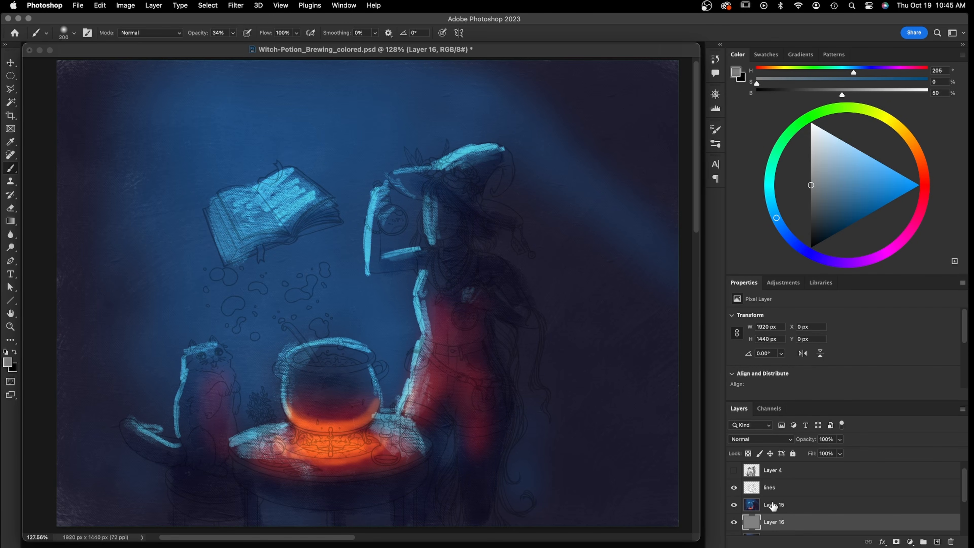
Add a layer in Normal mode above Layer 15 and choose a bright magenta (H 315, S 100, B 88)
click(782, 507)
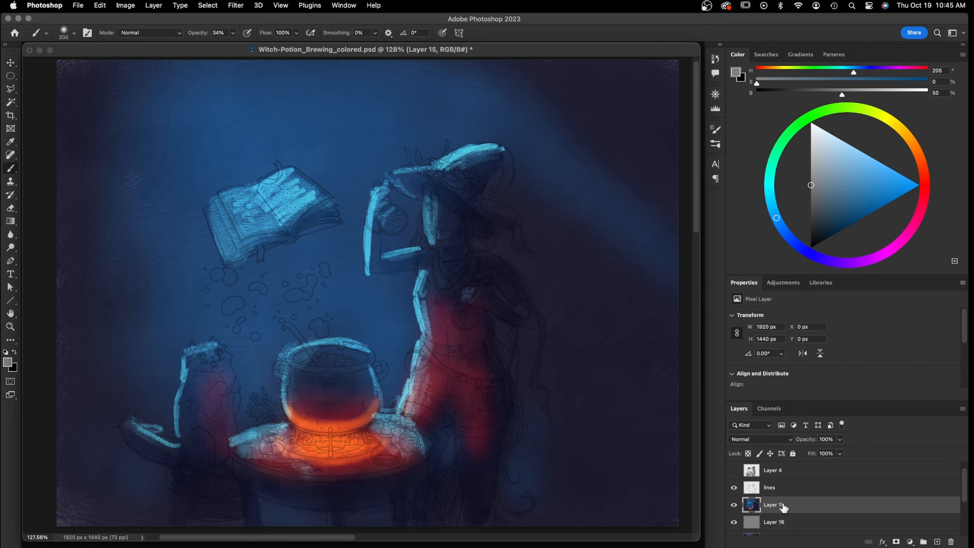
click(937, 541)
click(756, 440)
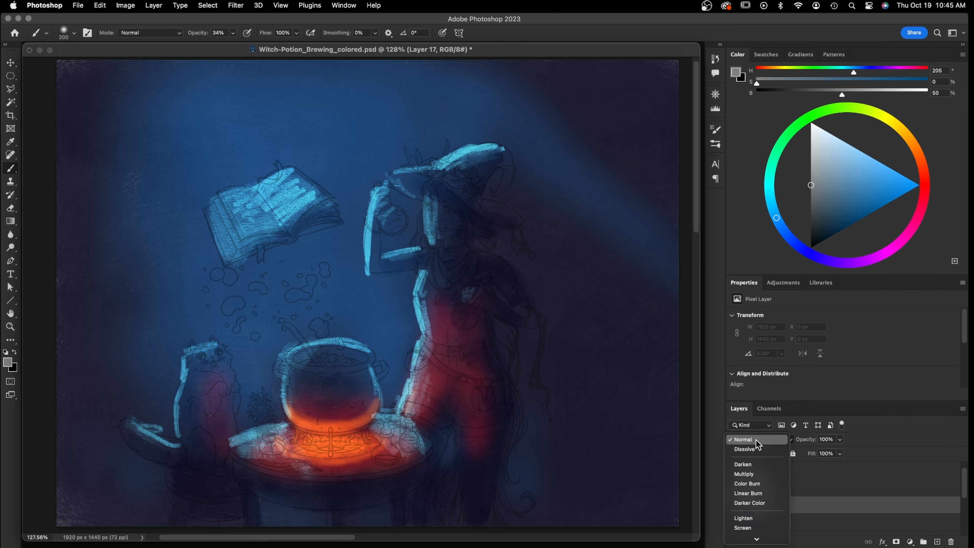
click(757, 439)
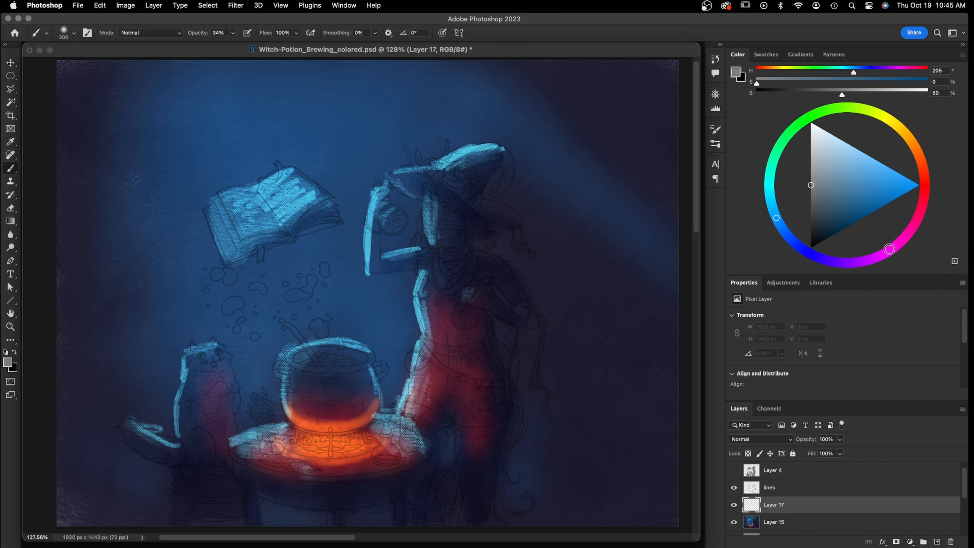
drag(889, 250, 901, 240)
drag(857, 202, 908, 194)
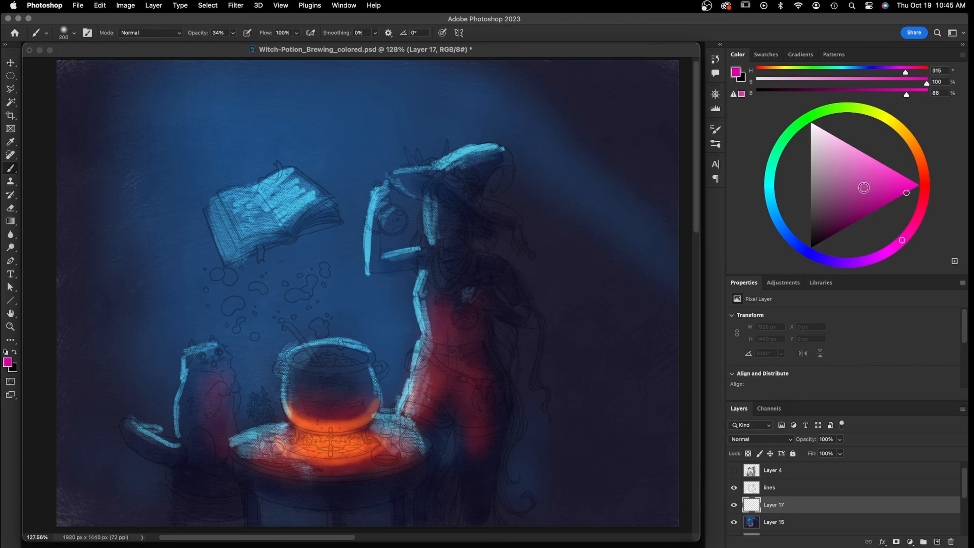
Fill the floating bubbles, cauldron liquid and both potion flasks with magenta using the JV_Chaulky brush at 100% opacity, reduced to 10 px
click(74, 33)
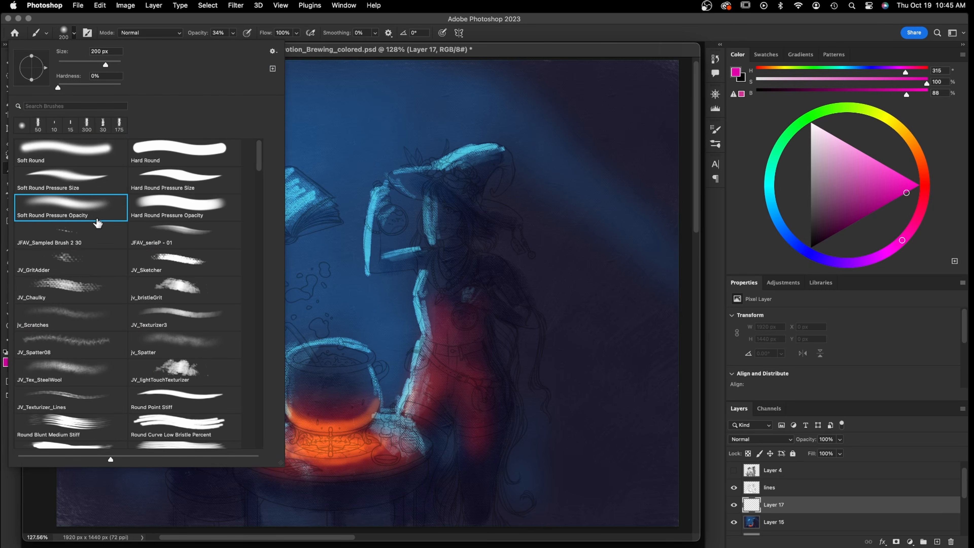
click(76, 287)
click(233, 33)
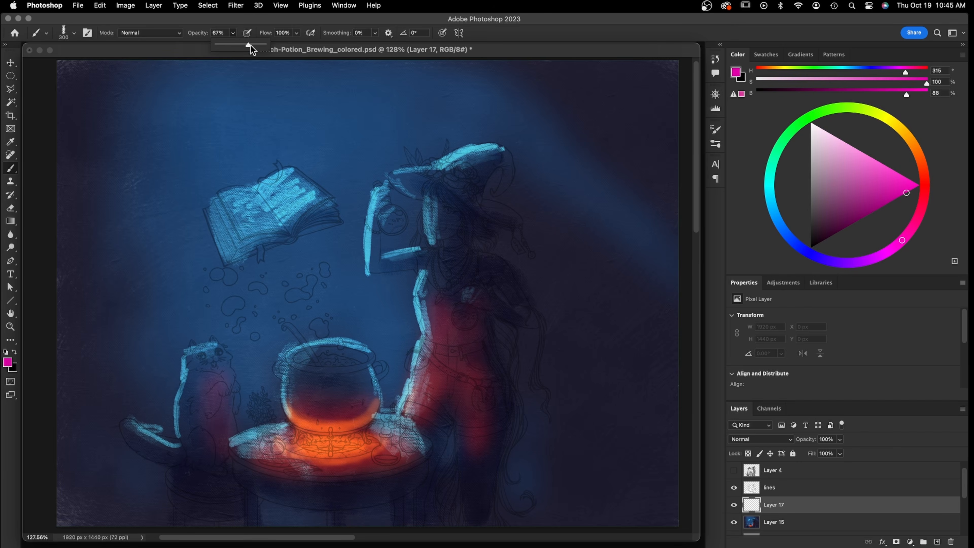
key(bracketleft)
key(bracketleft)
key(bracketleft)
key(bracketleft)
key(bracketleft)
key(bracketleft)
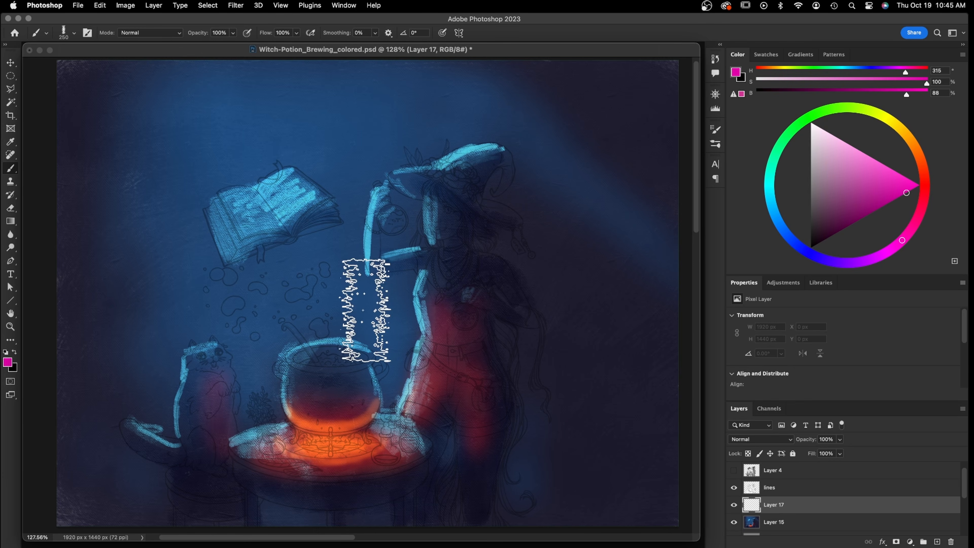
key(bracketleft)
key(bracketleft)
key(bracketleft)
key(bracketleft)
key(bracketleft)
key(bracketleft)
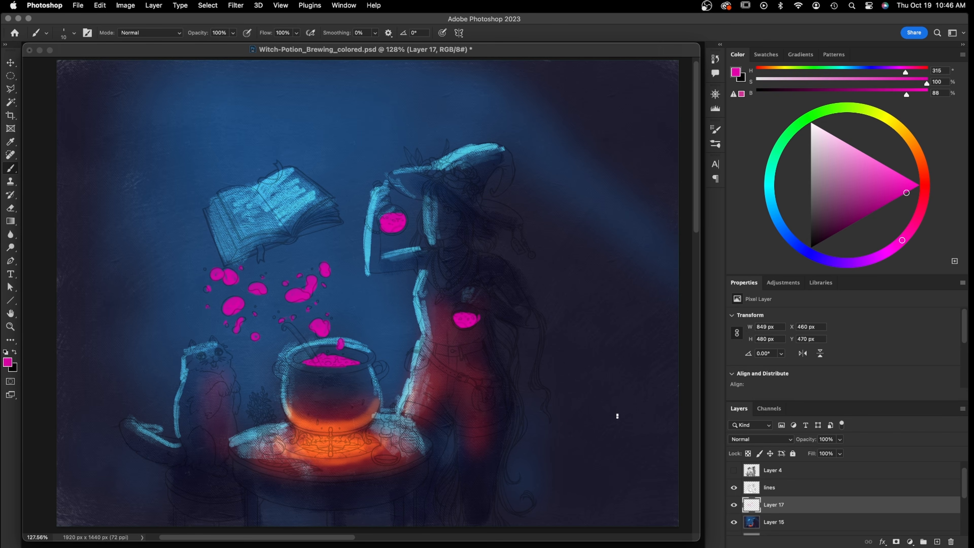
Add a Linear Dodge (Add) layer and set up the Soft Round Pressure Opacity brush at 30% opacity in darker magenta (H 315, S 100, B 67)
click(937, 541)
click(759, 439)
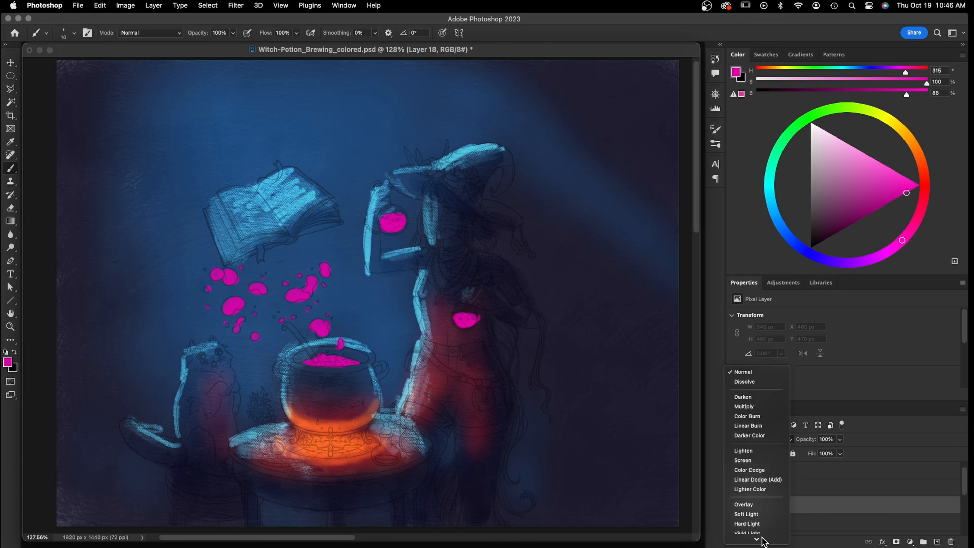
click(751, 465)
click(74, 34)
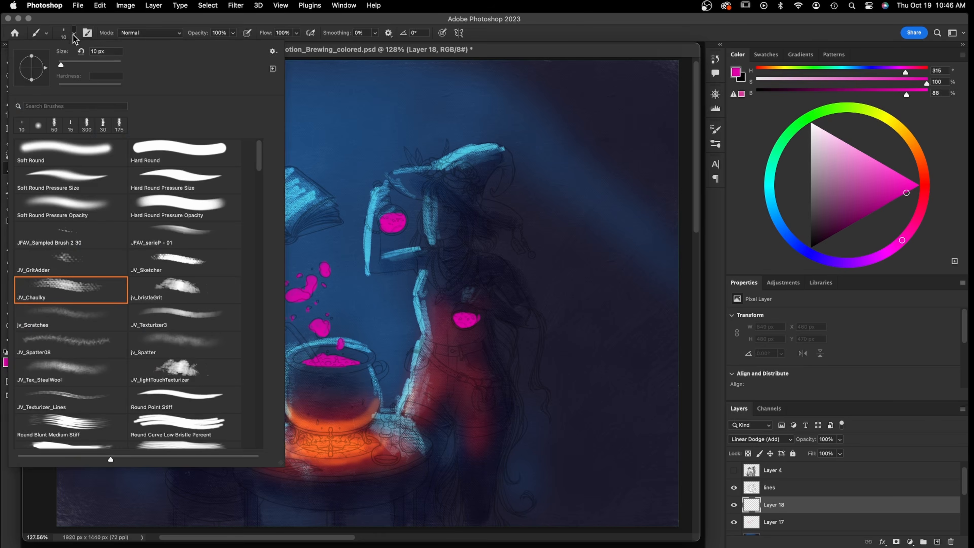
click(80, 207)
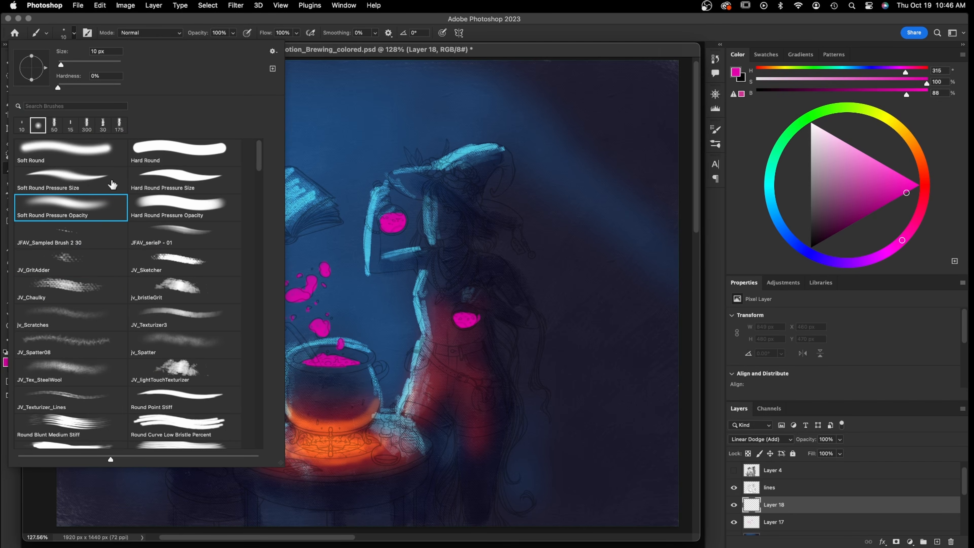
click(226, 40)
key(3)
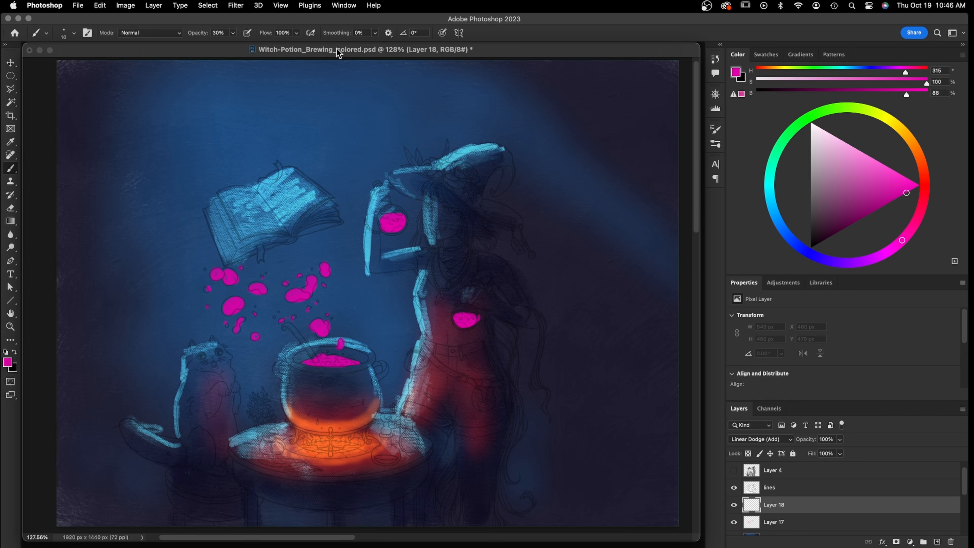
drag(888, 196, 888, 208)
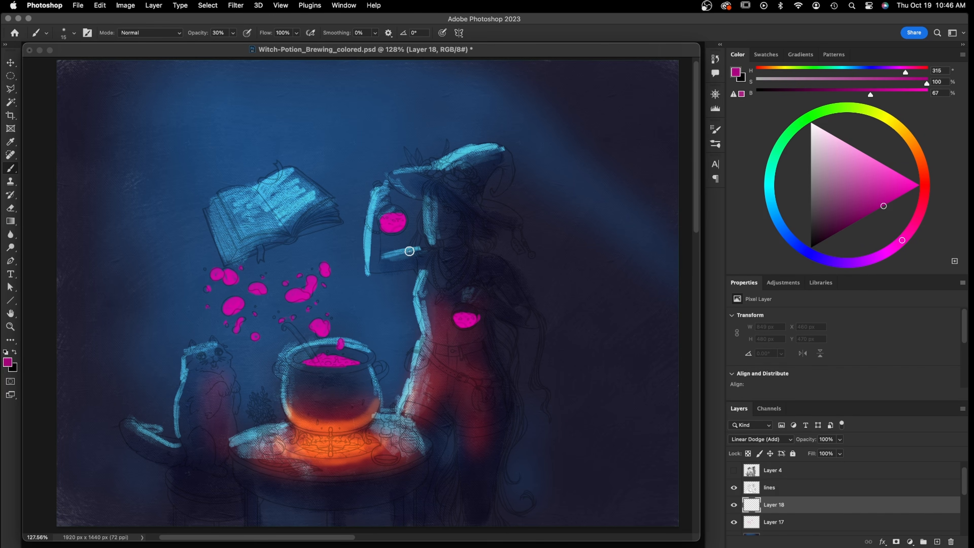
Paint soft magenta glows around the witch's raised flask and the flask at her waist with the brush enlarged to 90 px
key(bracketright)
key(bracketright)
key(bracketright)
key(bracketright)
key(bracketright)
key(bracketright)
key(bracketright)
key(bracketright)
mouse_move(391, 222)
mouse_down()
mouse_move(405, 213)
mouse_move(383, 215)
mouse_move(376, 230)
mouse_move(395, 213)
mouse_up()
mouse_move(445, 318)
mouse_down()
mouse_move(458, 326)
mouse_move(471, 316)
mouse_move(447, 321)
mouse_move(482, 302)
mouse_move(485, 290)
mouse_move(455, 309)
mouse_move(452, 263)
mouse_move(412, 220)
mouse_move(432, 242)
mouse_up()
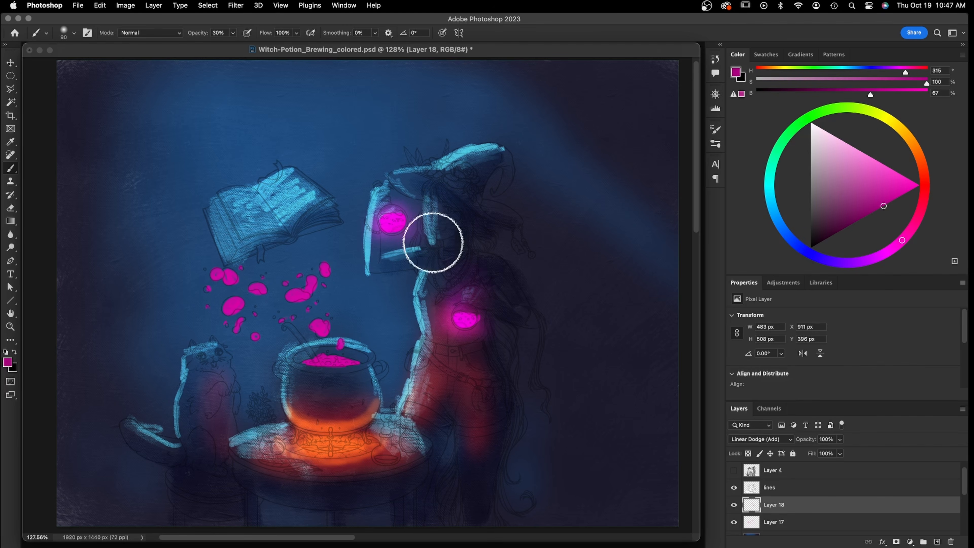
Paint magenta light onto the witch's face with a 25 px brush
key(bracketleft)
key(bracketleft)
key(bracketleft)
key(bracketleft)
key(bracketleft)
key(bracketleft)
drag(429, 214, 442, 235)
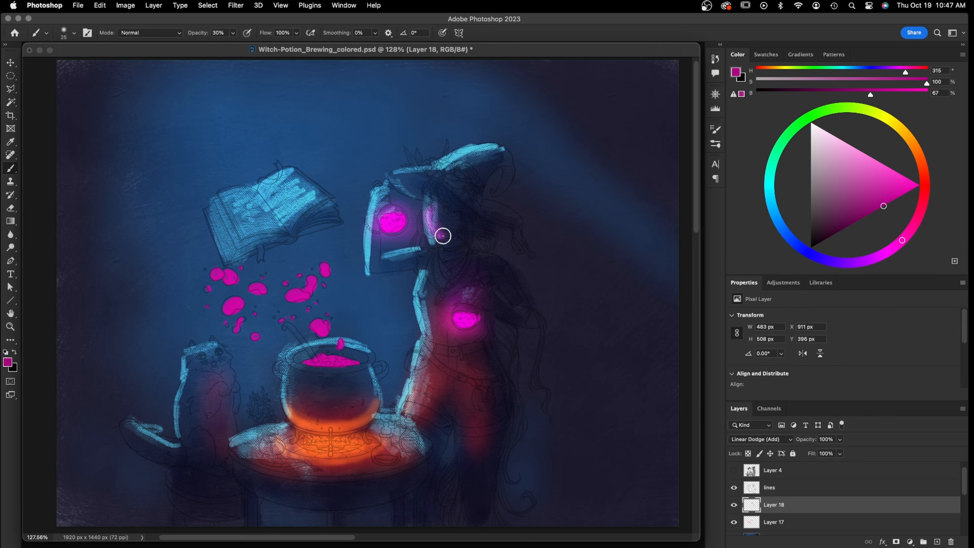
Extend the glow under the hat brim and along the raised arm with a 45 px brush, shifting the colour to H 312, S 100, B 60
key(bracketright)
key(bracketright)
mouse_move(430, 202)
mouse_down()
mouse_move(398, 184)
mouse_move(418, 200)
mouse_up()
mouse_move(892, 197)
mouse_down()
mouse_move(882, 207)
mouse_move(906, 230)
mouse_up()
mouse_move(420, 191)
mouse_down()
mouse_move(400, 174)
mouse_move(452, 213)
mouse_move(435, 202)
mouse_move(447, 253)
mouse_move(384, 255)
mouse_move(413, 250)
mouse_move(390, 250)
mouse_up()
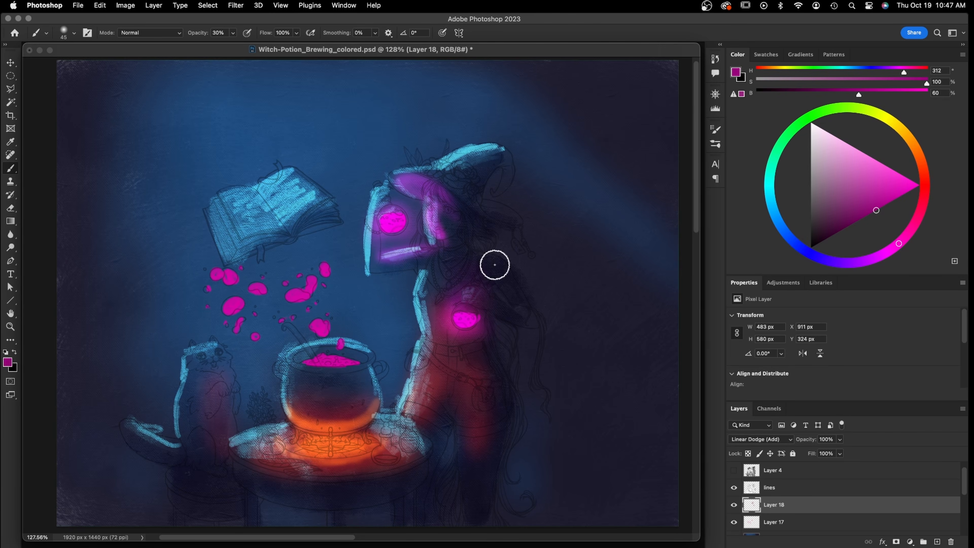
Brush magenta light onto the witch's torso and lower arm, the cauldron's inner rim, the cat's front and the book's underside
mouse_move(452, 320)
mouse_down()
mouse_move(437, 297)
mouse_move(474, 268)
mouse_move(422, 257)
mouse_move(423, 247)
mouse_move(423, 268)
mouse_move(441, 251)
mouse_move(425, 281)
mouse_move(485, 263)
mouse_move(478, 279)
mouse_move(448, 258)
mouse_move(510, 288)
mouse_move(489, 267)
mouse_move(525, 303)
mouse_move(504, 290)
mouse_move(498, 309)
mouse_move(510, 326)
mouse_move(572, 331)
mouse_move(477, 292)
mouse_move(524, 356)
mouse_move(460, 373)
mouse_move(474, 345)
mouse_move(442, 328)
mouse_move(443, 337)
mouse_move(476, 328)
mouse_move(497, 399)
mouse_up()
mouse_move(335, 350)
mouse_down()
mouse_move(303, 362)
mouse_move(354, 360)
mouse_move(300, 354)
mouse_up()
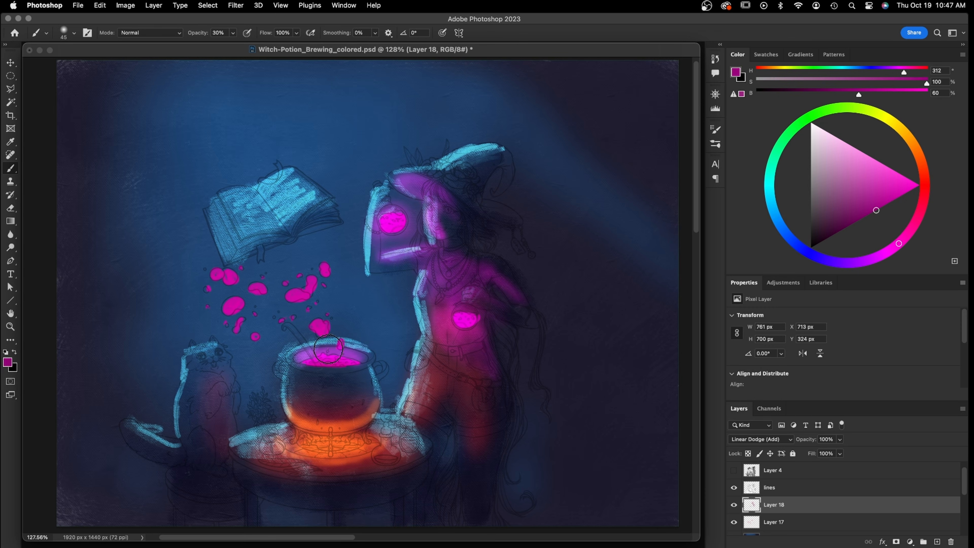
mouse_move(226, 367)
mouse_down()
mouse_move(226, 388)
mouse_move(223, 354)
mouse_move(228, 388)
mouse_move(208, 346)
mouse_move(219, 392)
mouse_move(205, 349)
mouse_move(220, 405)
mouse_move(201, 349)
mouse_move(215, 415)
mouse_move(225, 428)
mouse_move(232, 403)
mouse_move(199, 370)
mouse_move(206, 352)
mouse_move(253, 441)
mouse_up()
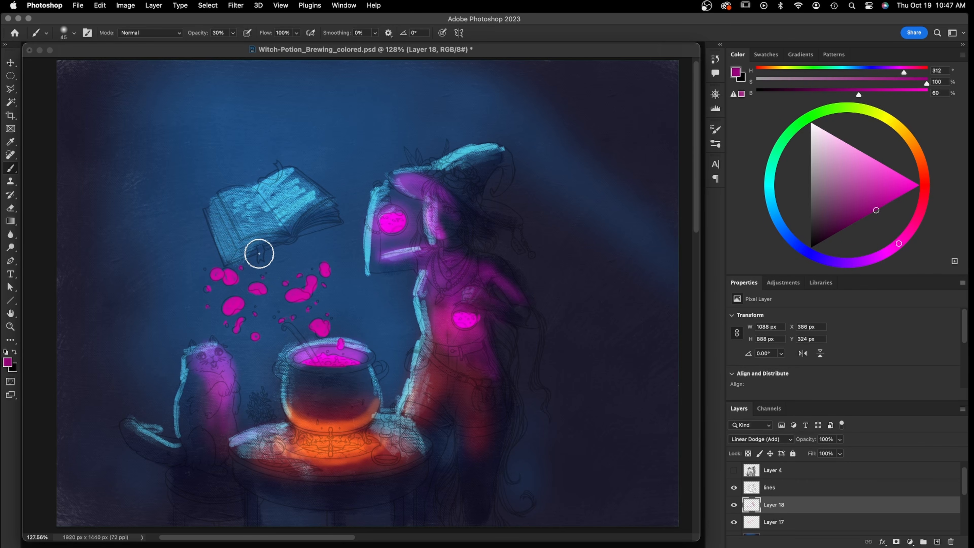
mouse_move(248, 250)
mouse_down()
mouse_move(221, 255)
mouse_move(335, 213)
mouse_move(306, 226)
mouse_up()
Paint magenta halos around the floating bubbles with a 60 px brush
key(bracketright)
key(bracketright)
mouse_move(255, 287)
mouse_down()
mouse_move(307, 297)
mouse_move(298, 299)
mouse_move(308, 268)
mouse_up()
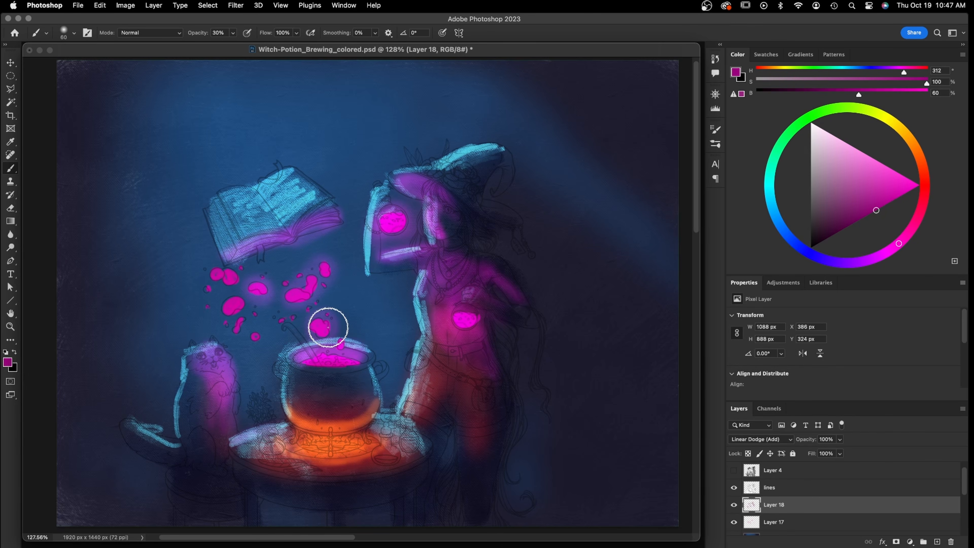
mouse_move(265, 333)
mouse_down()
mouse_move(249, 316)
mouse_move(212, 294)
mouse_up()
Spread a wide magenta haze through the space between the bubbles and the cauldron, enlarging the brush up to 175 px
key(bracketright)
key(bracketright)
key(bracketright)
key(bracketright)
key(bracketright)
mouse_move(270, 295)
mouse_down()
mouse_move(254, 310)
mouse_move(298, 307)
mouse_move(257, 271)
mouse_move(305, 330)
mouse_move(333, 315)
mouse_move(308, 322)
mouse_move(313, 356)
mouse_move(341, 354)
mouse_move(334, 357)
mouse_move(319, 354)
mouse_move(340, 339)
mouse_move(333, 286)
mouse_up()
key(bracketright)
key(bracketright)
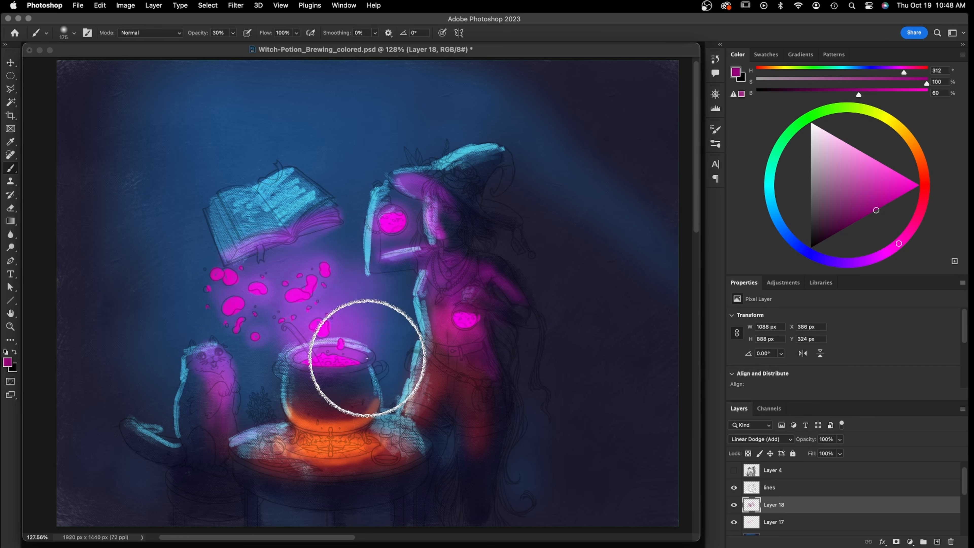
Extend the haze outward past the bubbles and behind the book's lower edge in a darker pink (H 326, S 100, B 41)
mouse_move(875, 212)
mouse_down()
mouse_move(862, 223)
mouse_move(912, 228)
mouse_up()
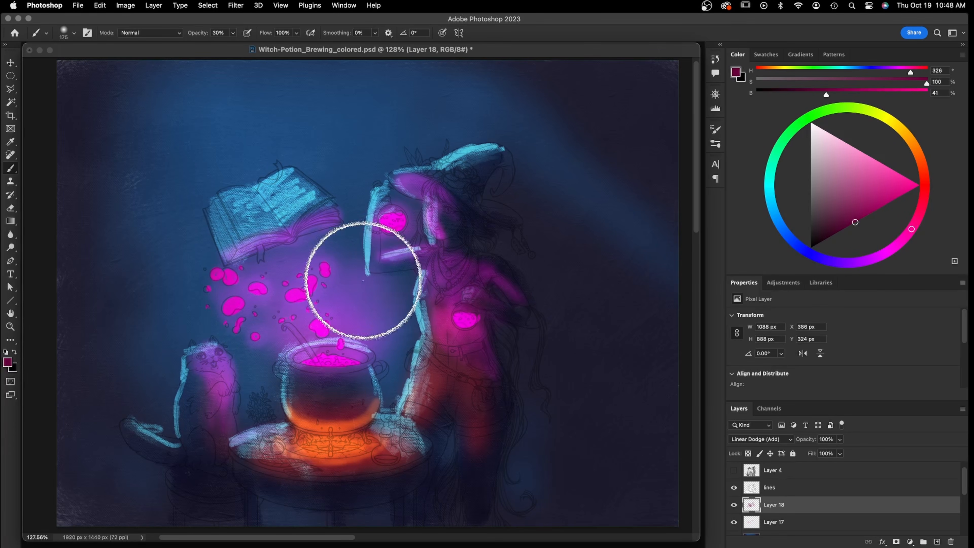
drag(224, 304, 217, 218)
drag(212, 258, 182, 264)
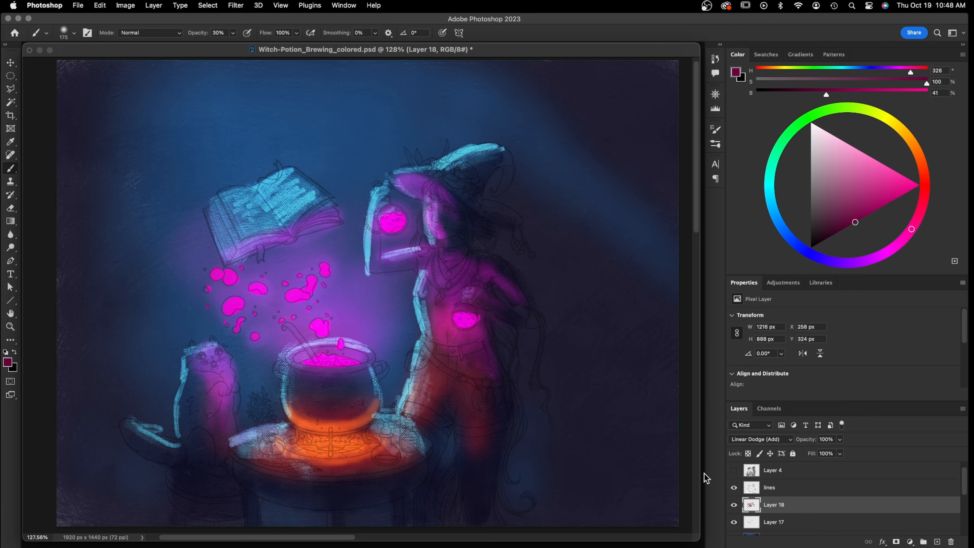
Open a second window of Witch-Potion_Brewing_colored.psd and zoom it out to 33.33% as a small preview
click(343, 5)
mouse_move(441, 18)
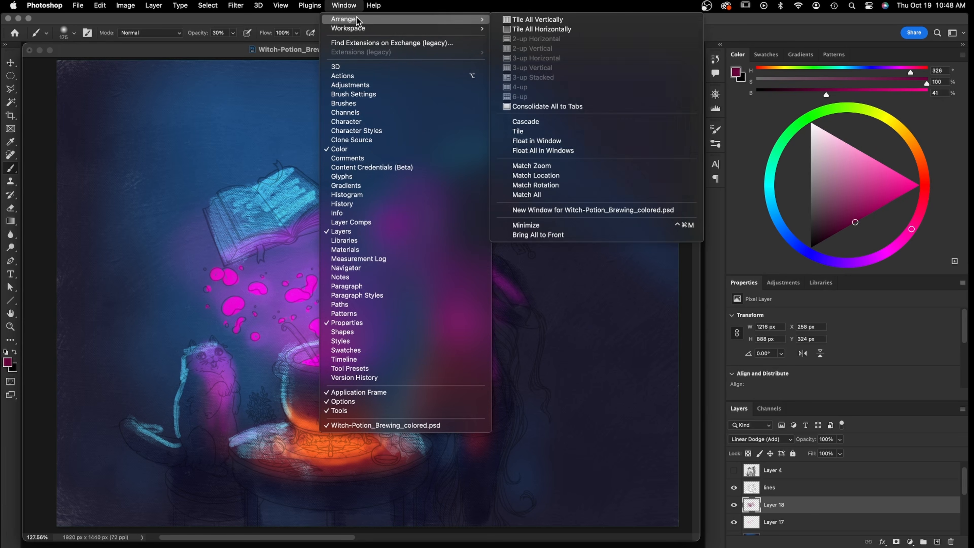
click(581, 210)
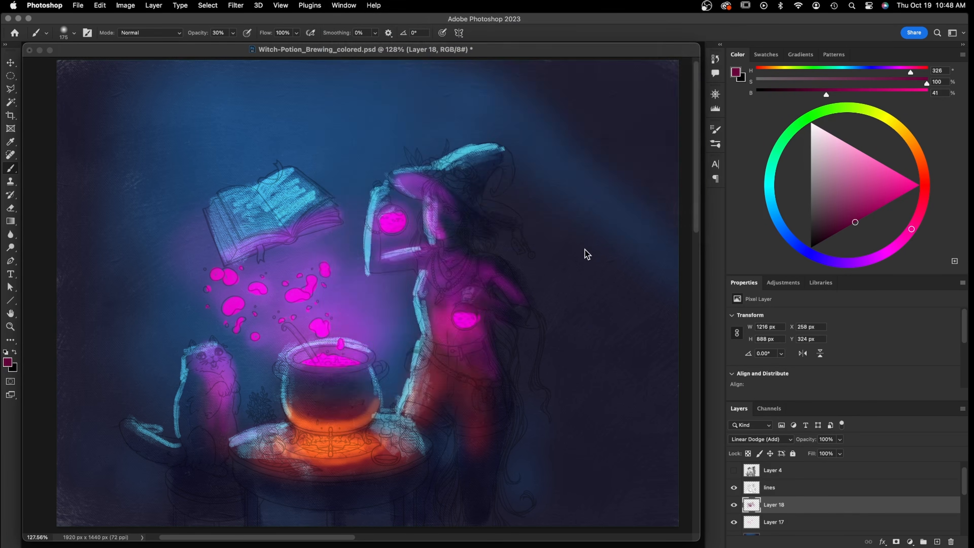
click(10, 327)
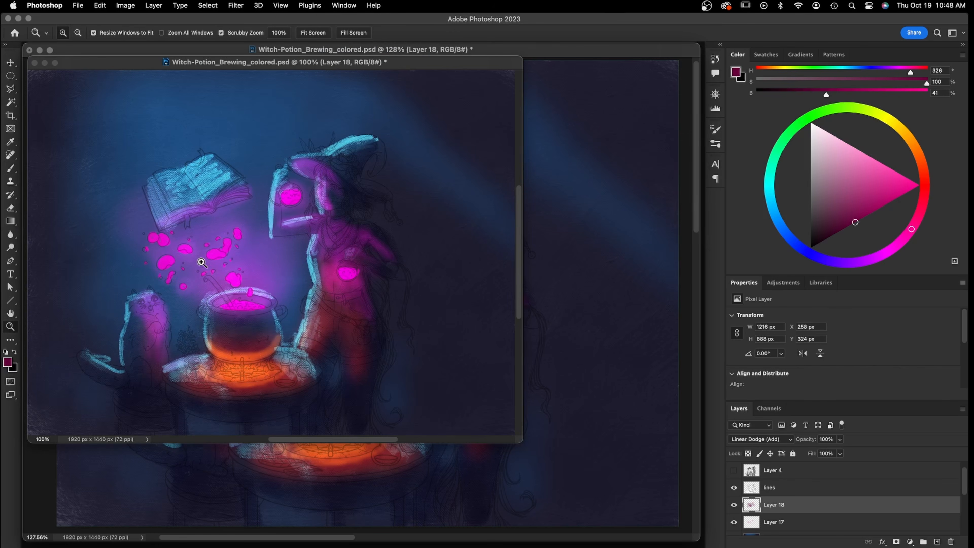
alt+click(206, 240)
alt+click(201, 220)
alt+click(169, 169)
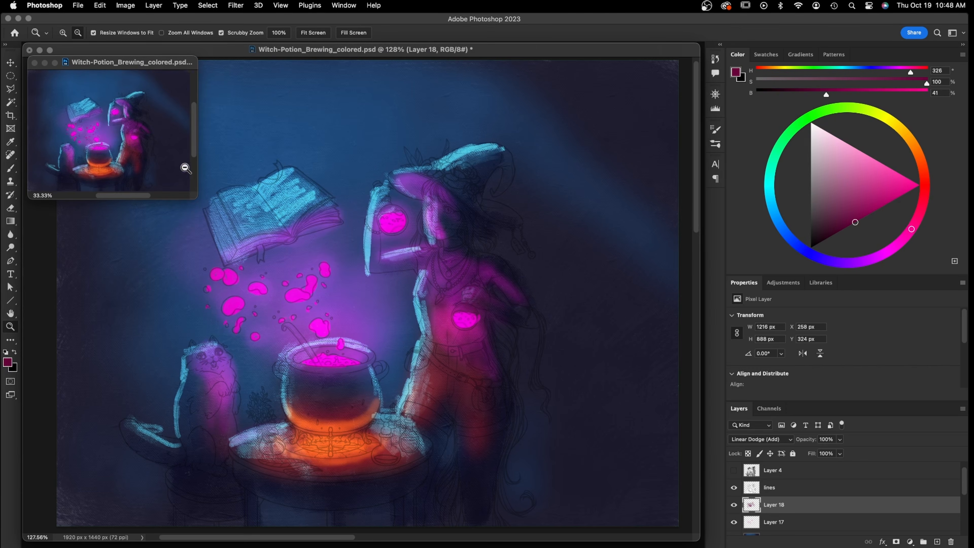
Shrink the small preview window, zoom it out to 12.87% and move it down to the corner of the workspace
drag(194, 201, 210, 227)
alt+click(115, 150)
alt+click(90, 127)
drag(85, 65, 78, 234)
click(719, 96)
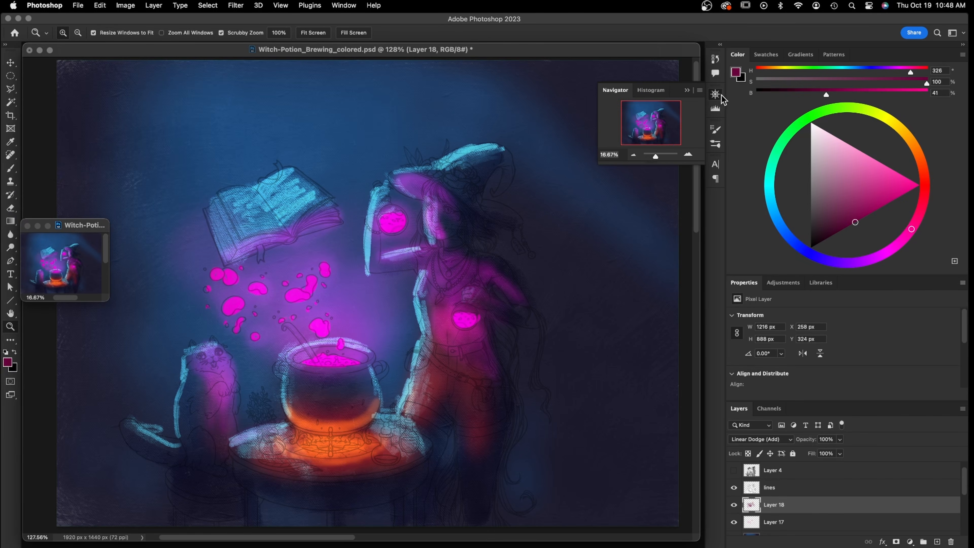
drag(656, 155, 655, 156)
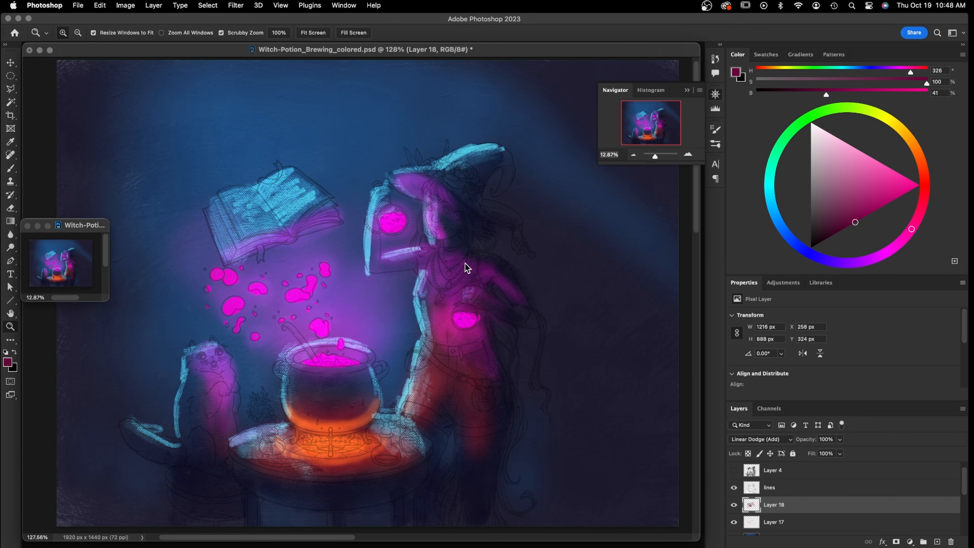
drag(84, 228, 74, 446)
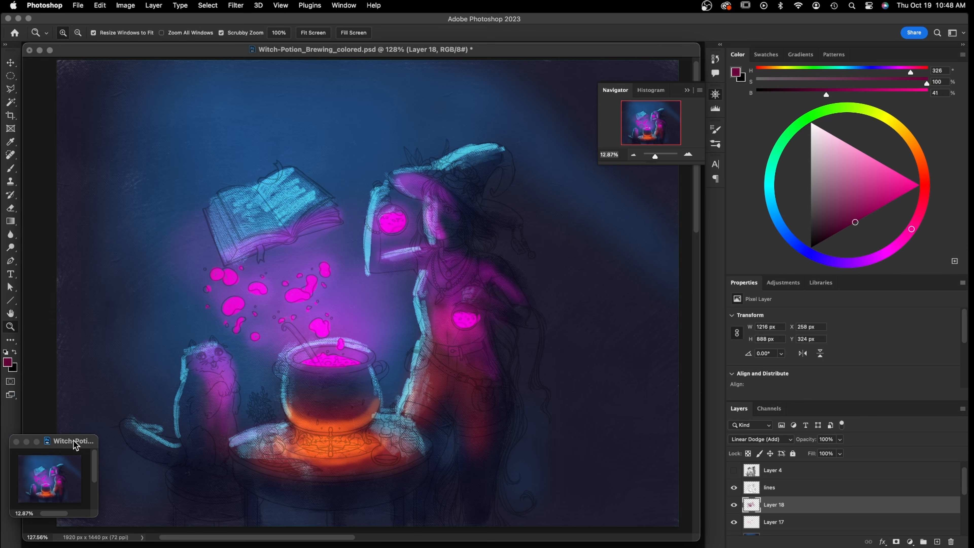
click(716, 95)
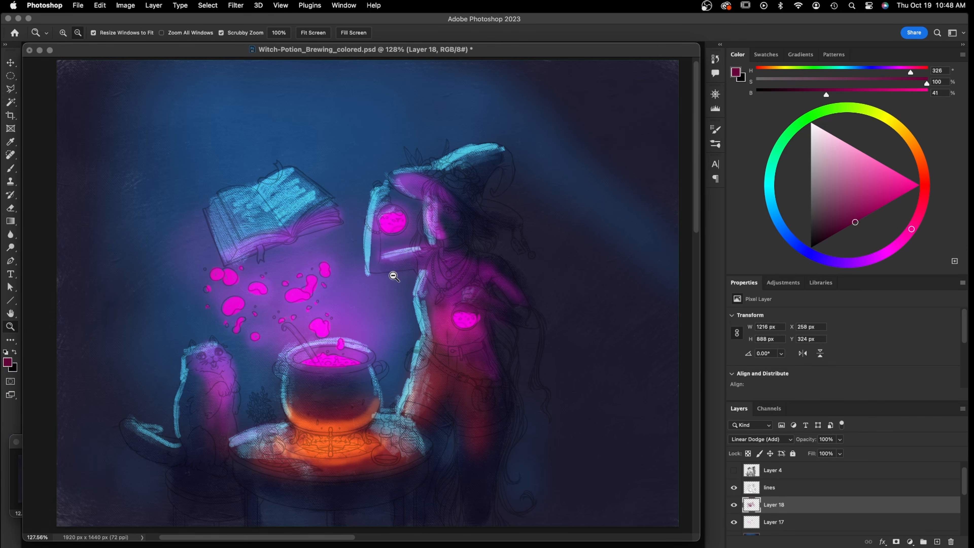
Zoom the main document window to 100% and arrange it beside the preview window so both are fully visible
alt+click(392, 276)
drag(379, 50, 504, 71)
drag(67, 449, 85, 395)
drag(405, 66, 378, 62)
drag(632, 439, 669, 473)
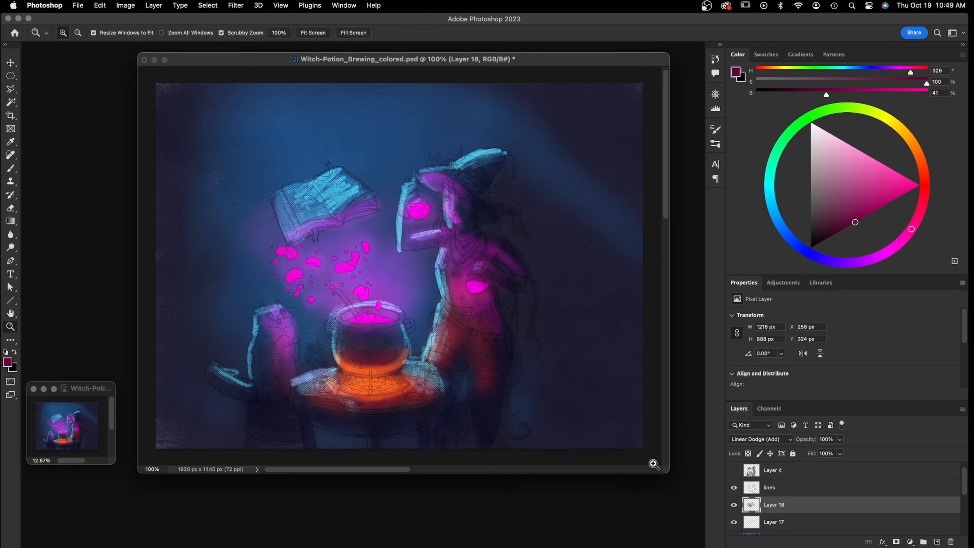
Compare the painting with and without the line art, and with and without the magenta glow on Layer 18
click(733, 488)
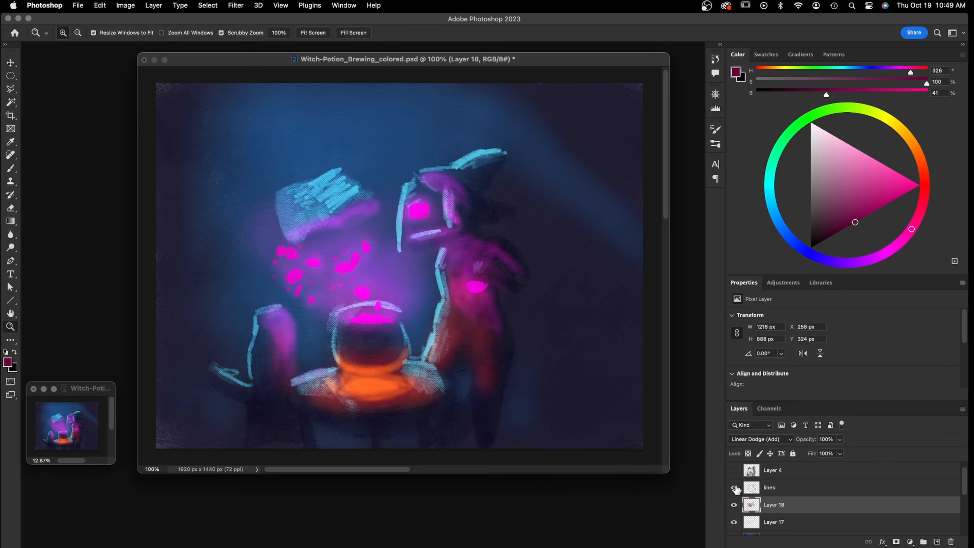
click(734, 488)
click(733, 505)
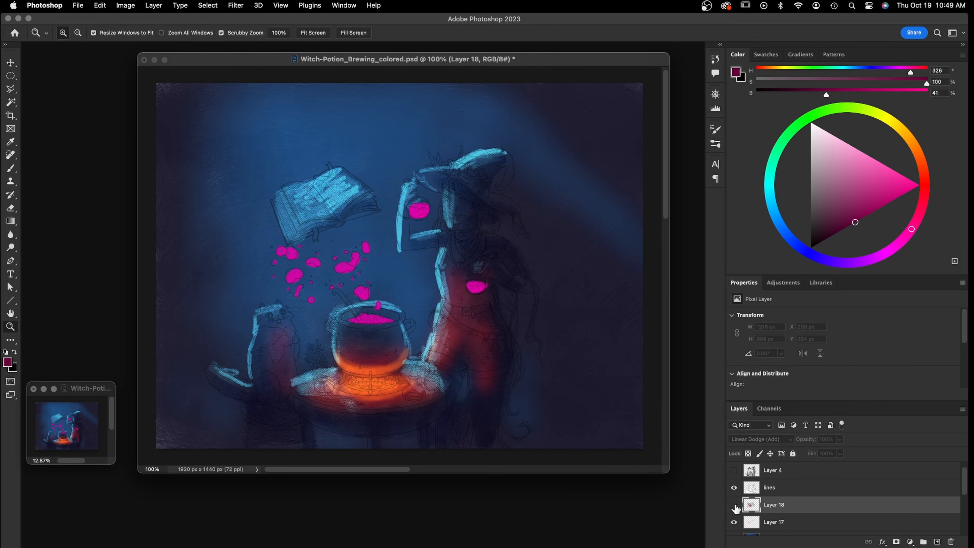
click(733, 504)
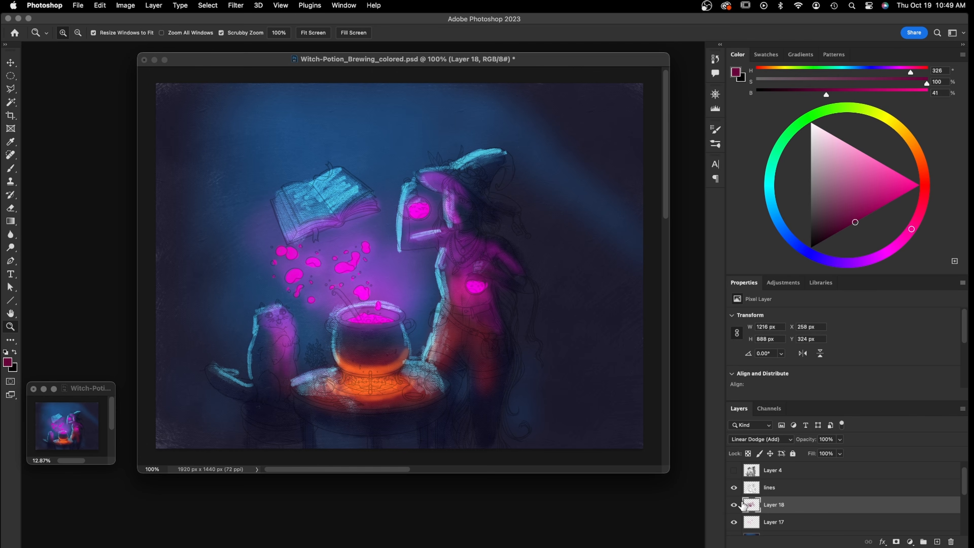
Lower the opacity of Layer 18 to 73% and check the image with Layer 17 briefly hidden
click(839, 439)
drag(836, 452, 829, 453)
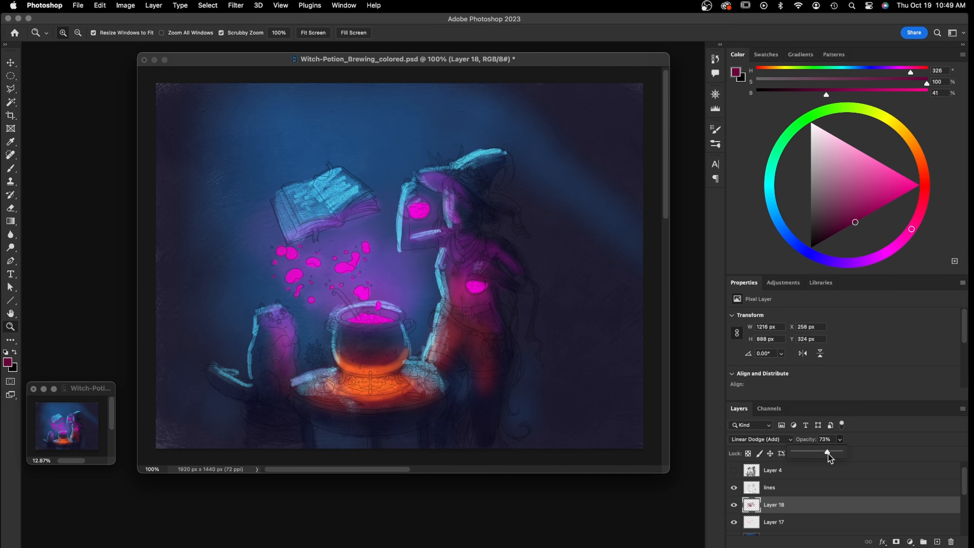
click(733, 522)
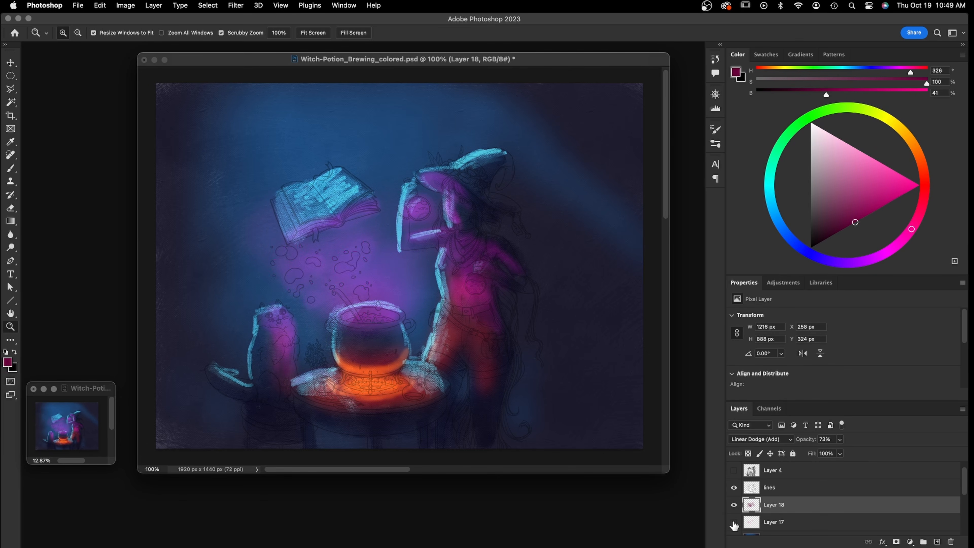
click(733, 523)
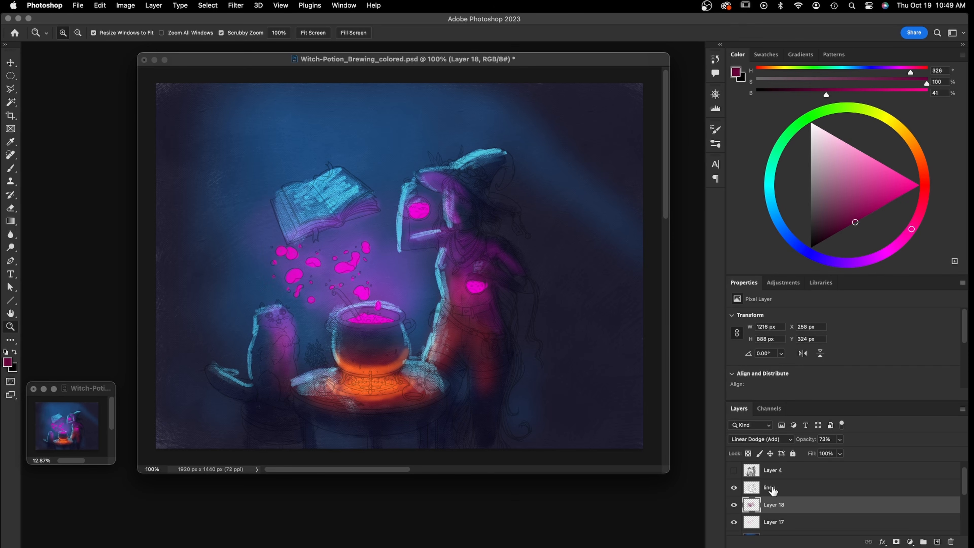
Merge Layer 18, Layer 17 and Layer 15 into a single layer
scroll(964, 488, down, 1)
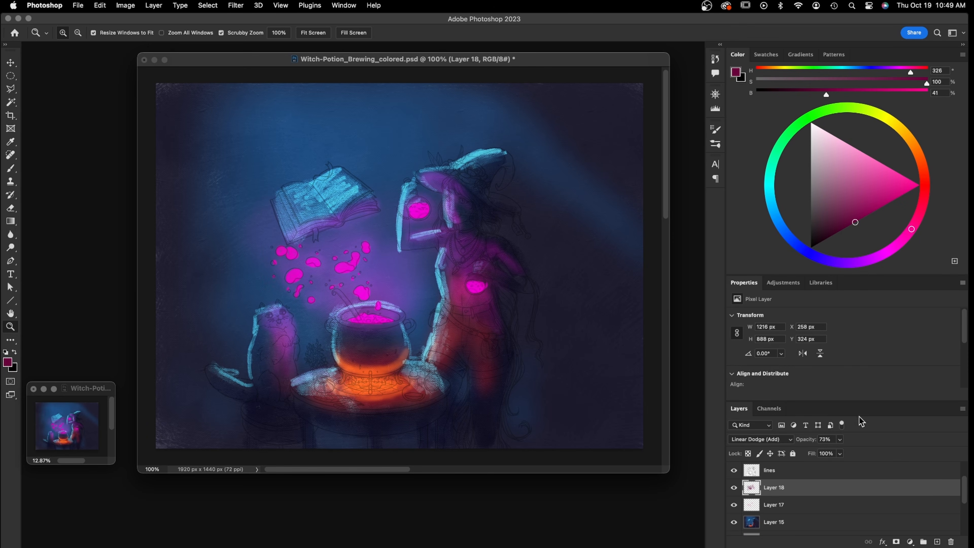
drag(823, 401, 823, 365)
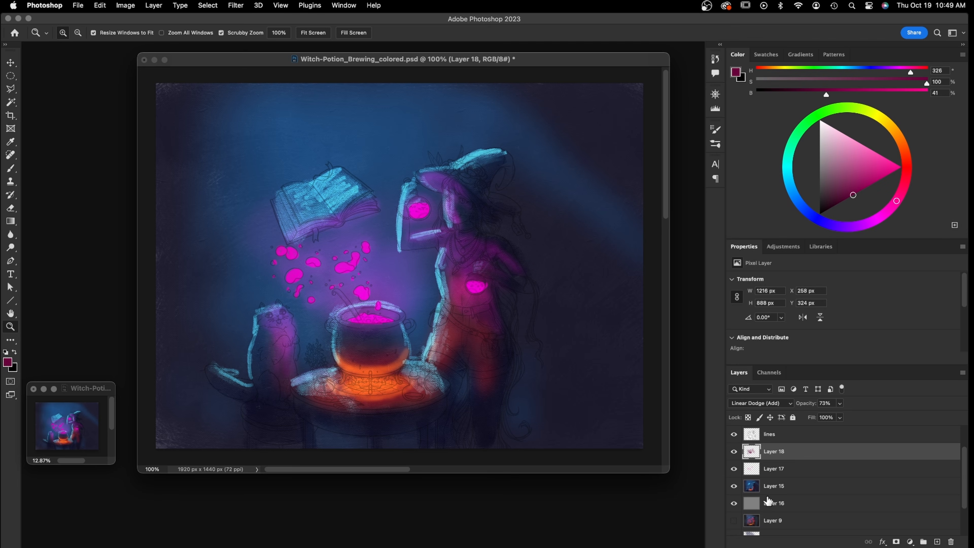
shift+click(772, 487)
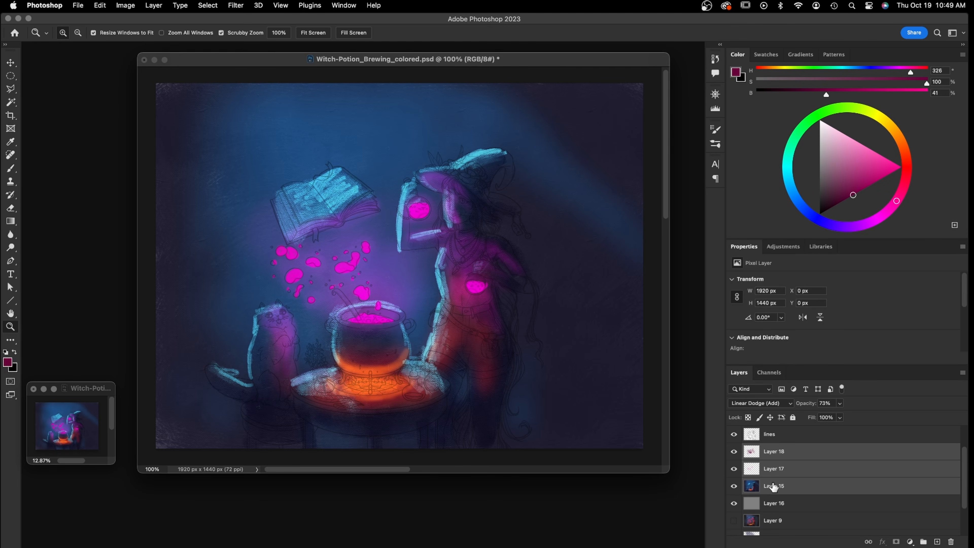
key(super+e)
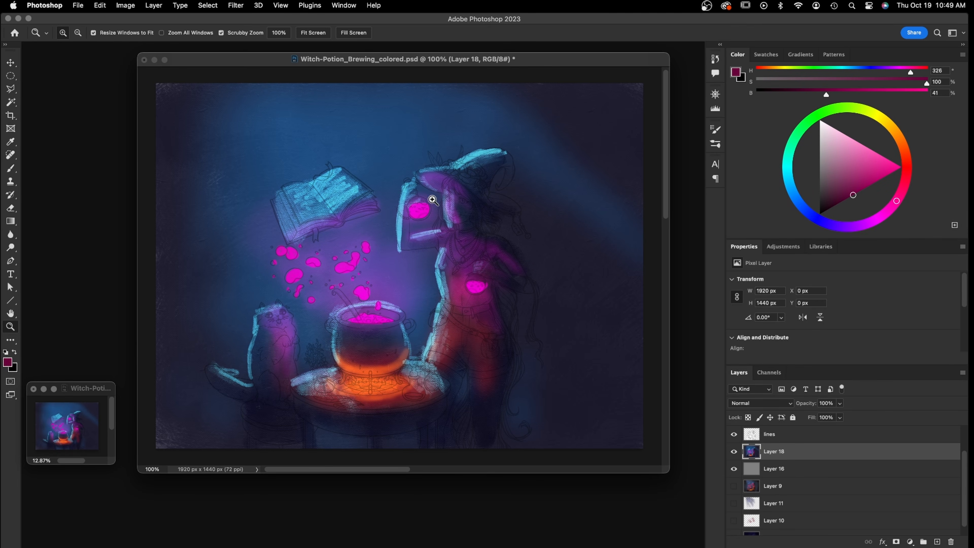
Activate the Brush tool with a rough-edged 300 px brush at 100% opacity
click(10, 168)
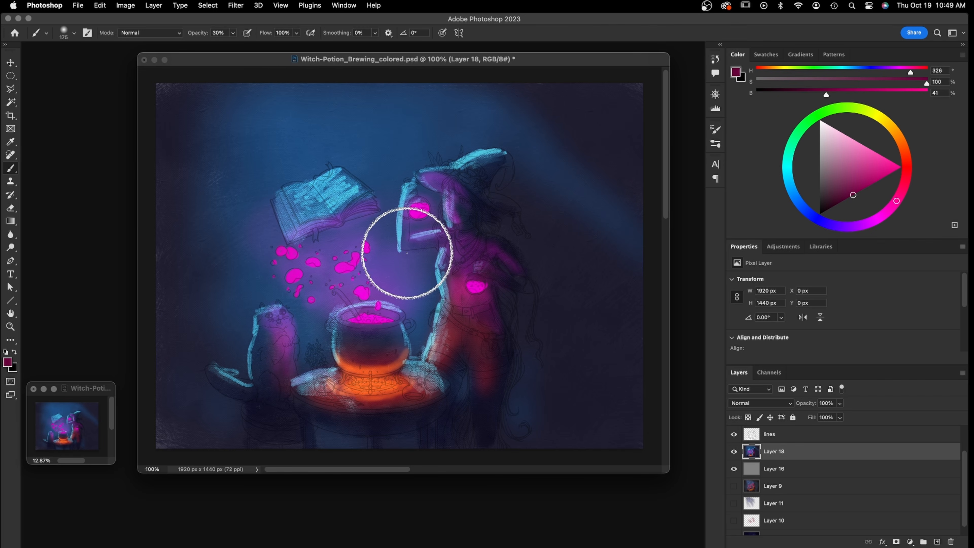
click(81, 289)
click(232, 33)
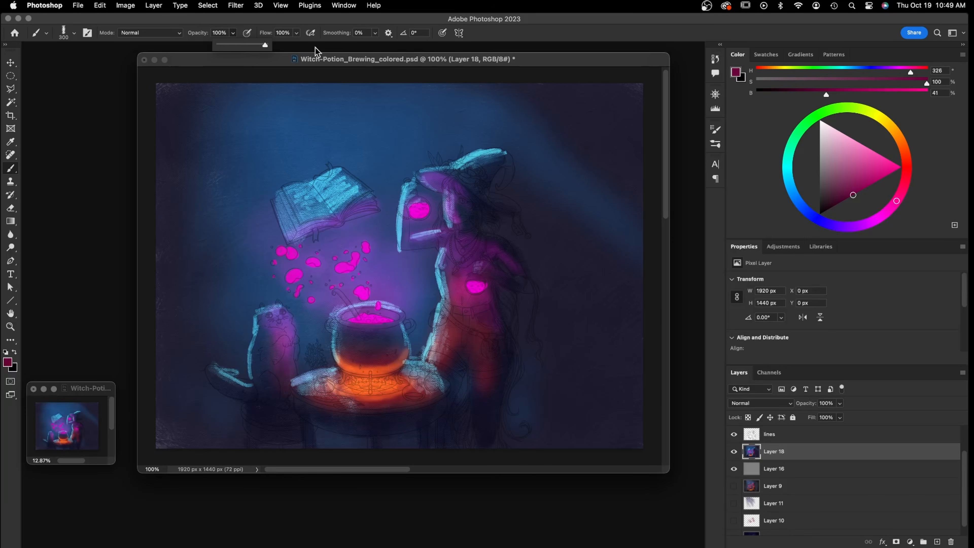
click(496, 60)
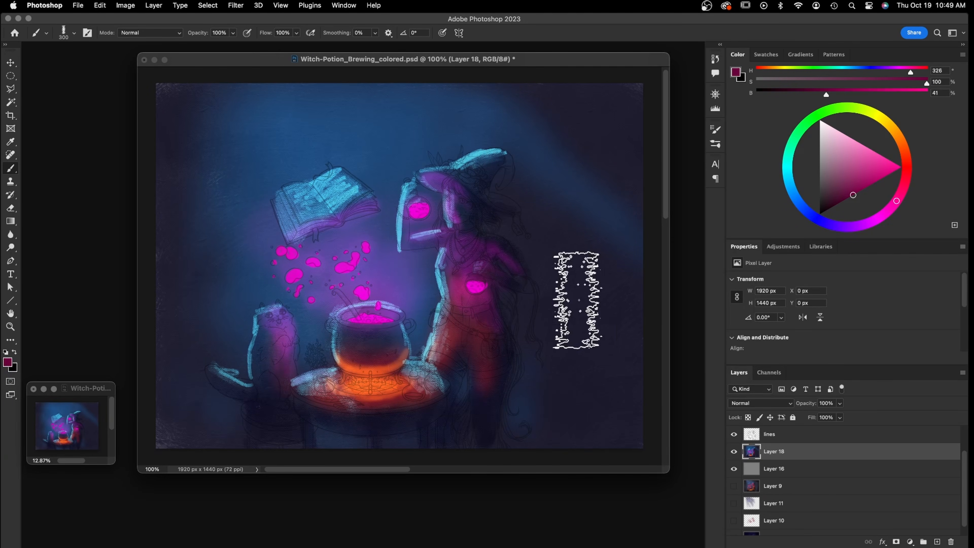
Hide the lines layer and switch to the Mixer Brush tool
click(735, 435)
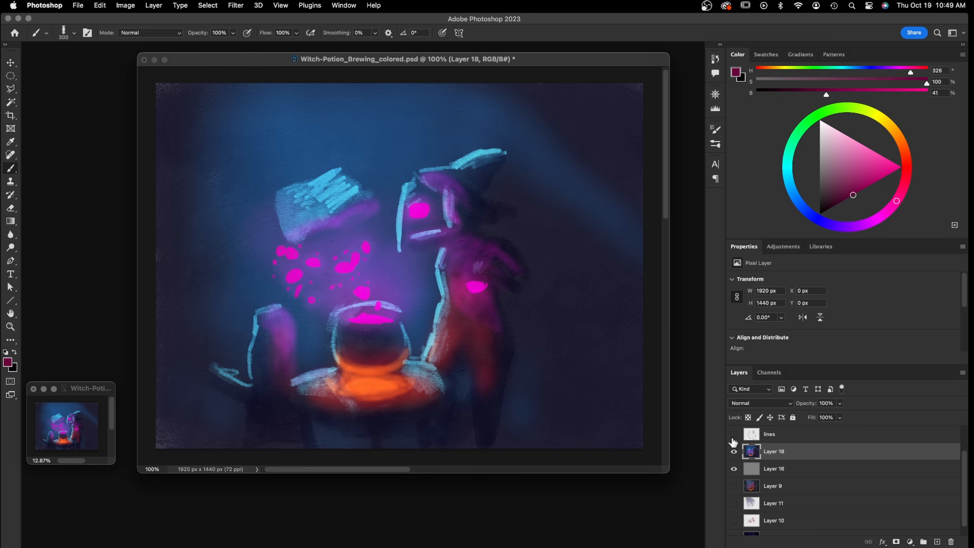
right_click(15, 172)
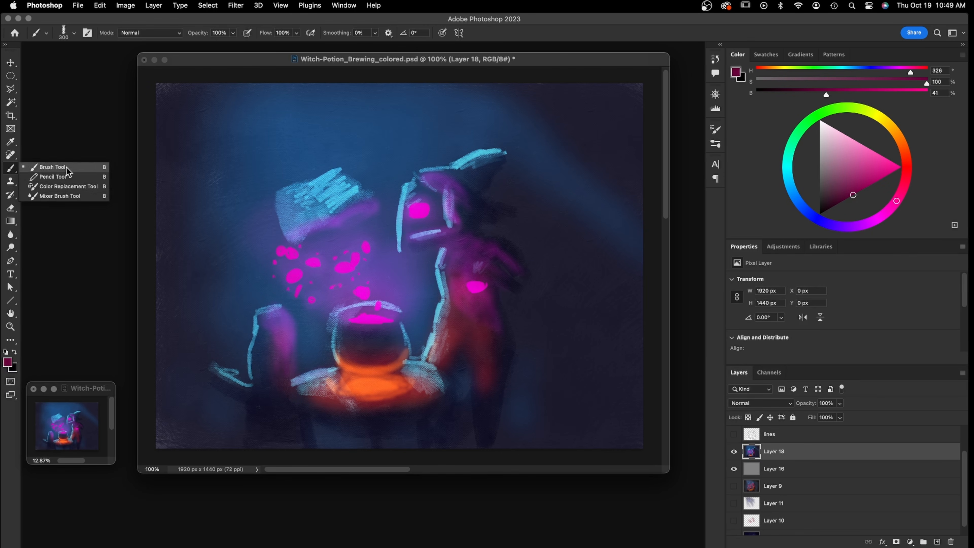
click(73, 196)
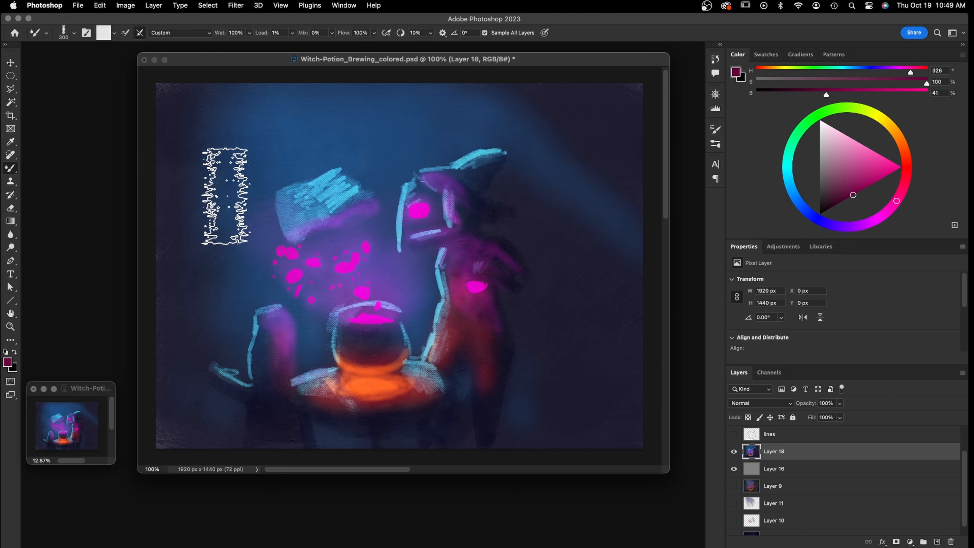
Blend the teal strokes on the floating book and the witch's hat with the Mixer Brush reduced to 70 px
key(bracketleft)
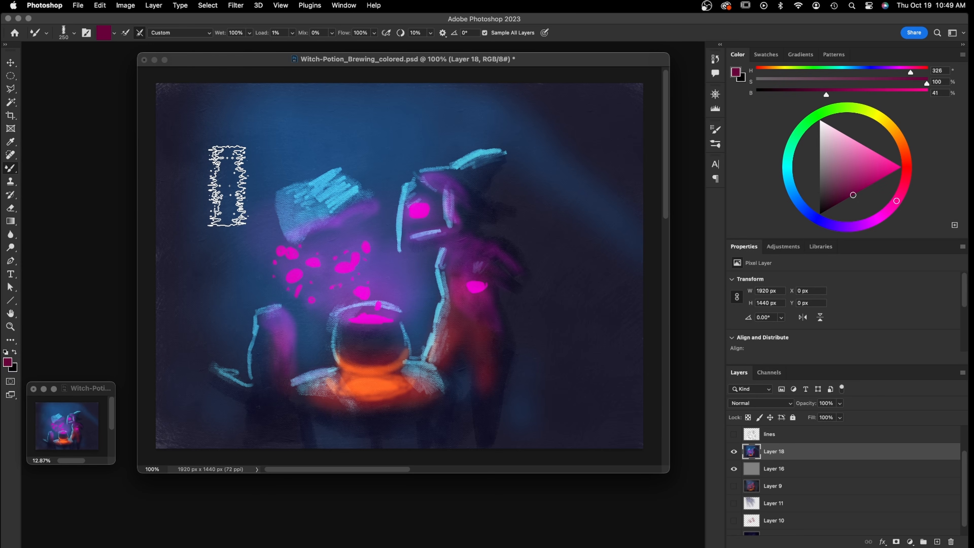
key(bracketleft)
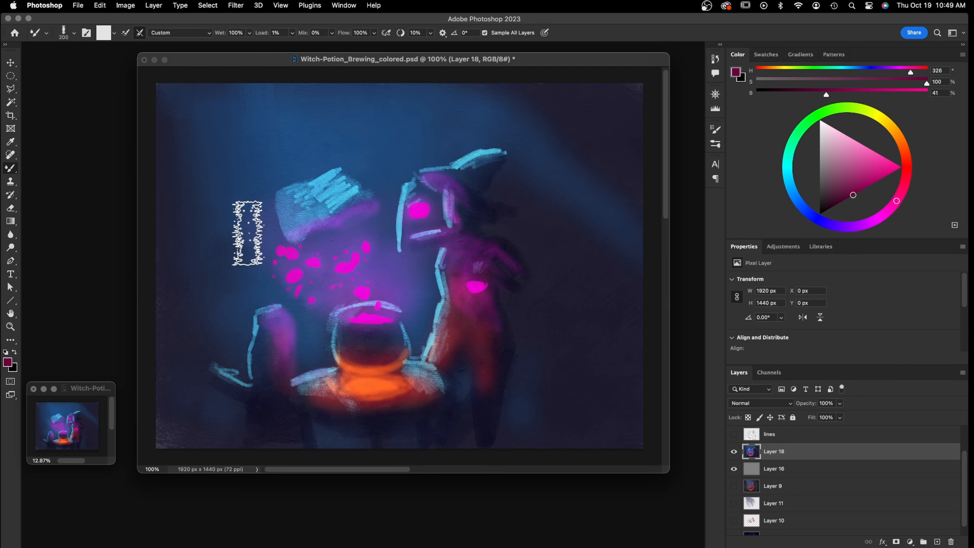
key(bracketleft)
key(bracketleft)
key(bracketleft)
key(bracketleft)
key(bracketleft)
key(bracketleft)
mouse_move(320, 197)
mouse_down()
mouse_move(347, 198)
mouse_move(312, 192)
mouse_move(304, 214)
mouse_move(335, 199)
mouse_up()
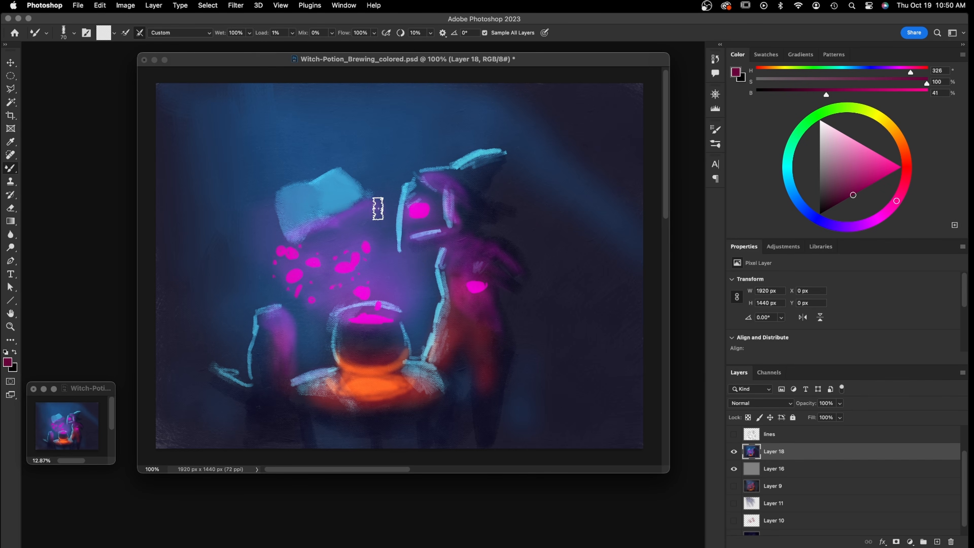
drag(459, 166, 522, 153)
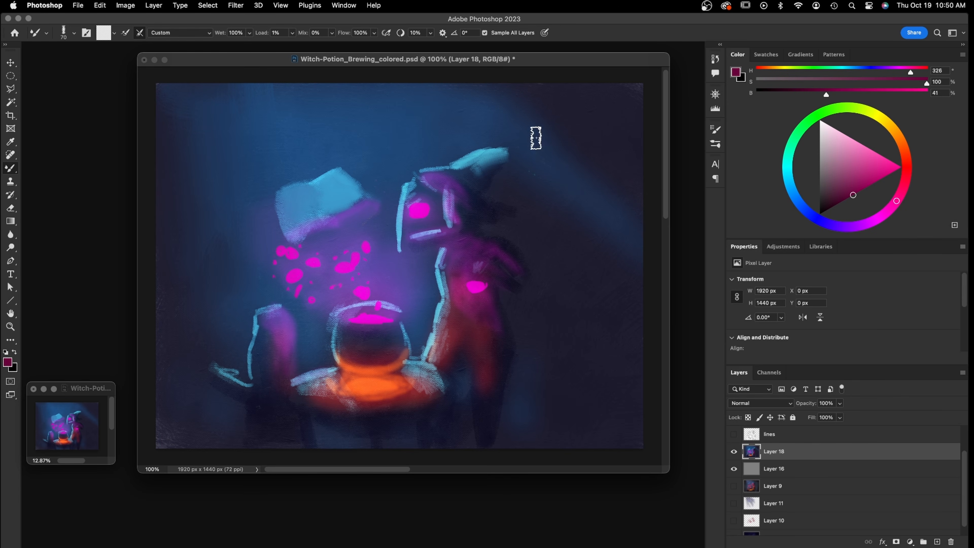
Smooth the blue and dark background behind and around the witch with the Mixer Brush enlarged to 200 px
key(bracketright)
key(bracketright)
key(bracketright)
key(bracketright)
key(bracketright)
key(bracketright)
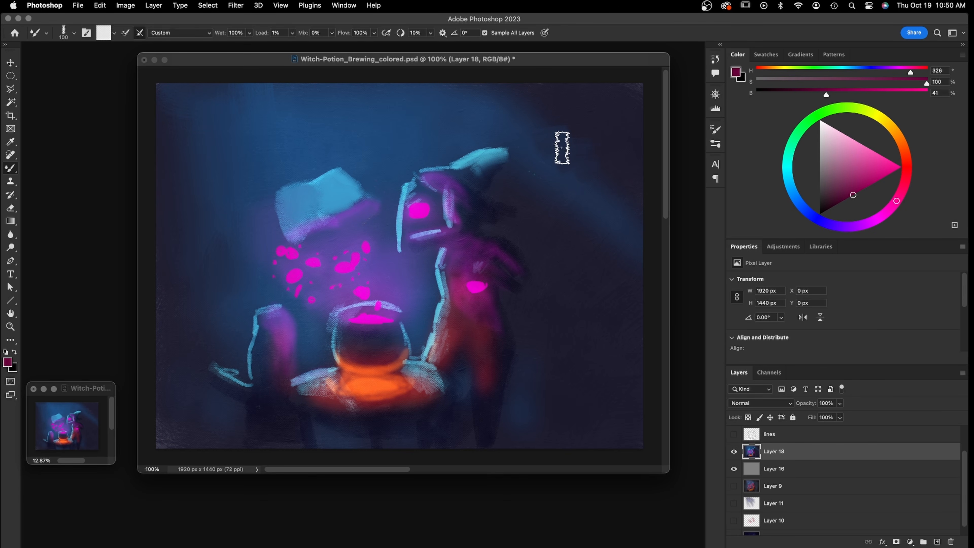
drag(451, 102, 631, 98)
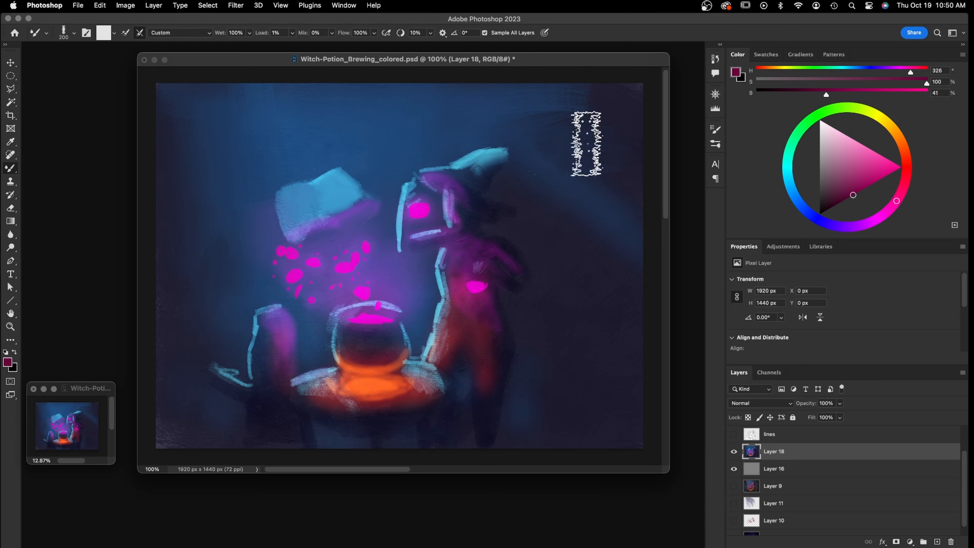
mouse_move(594, 219)
mouse_down()
mouse_move(587, 276)
mouse_move(576, 153)
mouse_move(578, 265)
mouse_move(561, 157)
mouse_move(569, 138)
mouse_move(628, 147)
mouse_move(575, 256)
mouse_move(572, 103)
mouse_move(576, 256)
mouse_move(619, 221)
mouse_move(531, 393)
mouse_move(521, 391)
mouse_move(580, 388)
mouse_move(569, 233)
mouse_up()
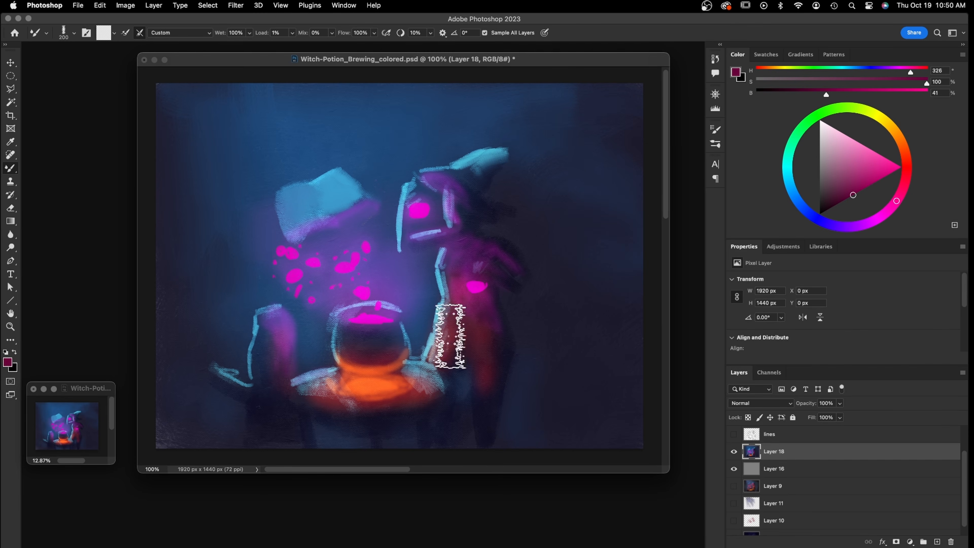
Blend the witch's hat, face, arms and legs with the Mixer Brush reduced to 70 px
key(bracketleft)
key(bracketleft)
key(bracketleft)
key(bracketleft)
key(bracketleft)
key(bracketleft)
key(bracketleft)
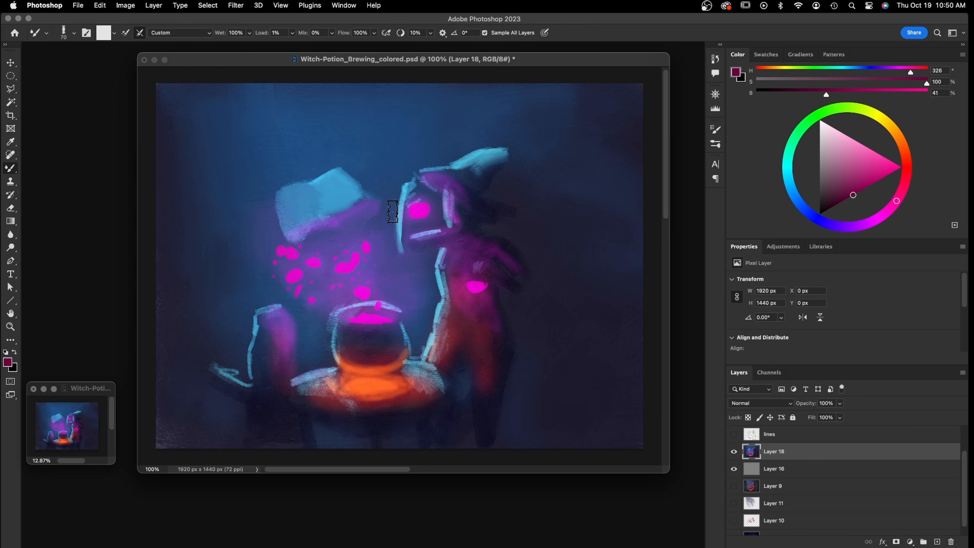
mouse_move(397, 235)
mouse_down()
mouse_move(445, 238)
mouse_move(473, 257)
mouse_move(447, 257)
mouse_move(482, 262)
mouse_move(454, 266)
mouse_move(478, 240)
mouse_move(460, 243)
mouse_move(513, 270)
mouse_move(451, 282)
mouse_move(446, 272)
mouse_move(457, 284)
mouse_move(439, 344)
mouse_move(464, 329)
mouse_move(464, 308)
mouse_move(481, 348)
mouse_move(489, 315)
mouse_move(454, 304)
mouse_move(458, 266)
mouse_move(518, 263)
mouse_move(463, 271)
mouse_move(508, 257)
mouse_move(479, 256)
mouse_move(491, 253)
mouse_move(524, 285)
mouse_move(509, 260)
mouse_move(499, 271)
mouse_move(450, 218)
mouse_move(449, 196)
mouse_move(472, 203)
mouse_move(439, 184)
mouse_move(473, 187)
mouse_move(418, 176)
mouse_move(512, 155)
mouse_up()
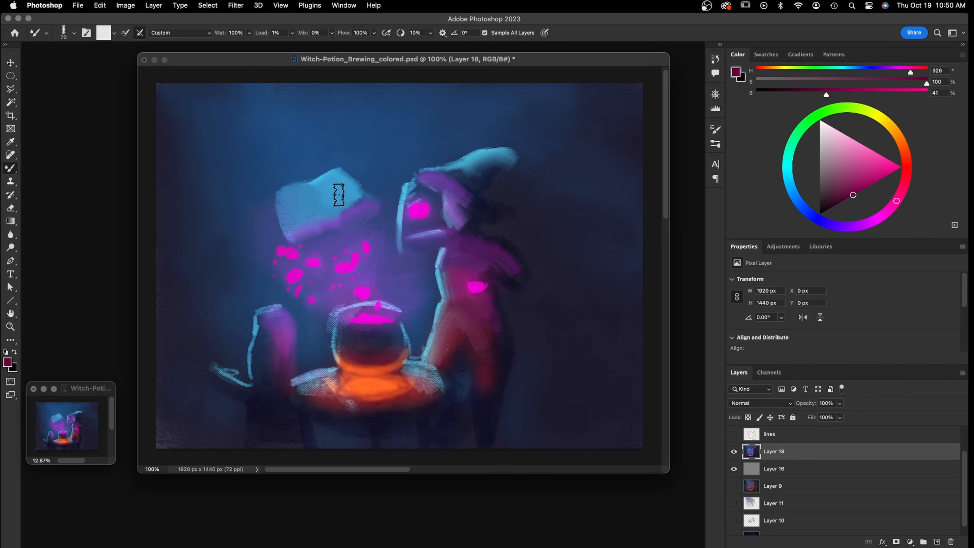
Smooth the book's edges, the cat's purple side and the glowing tabletop around the cauldron with the 70 px Mixer Brush
drag(276, 202, 335, 196)
mouse_move(269, 323)
mouse_down()
mouse_move(282, 371)
mouse_move(263, 364)
mouse_move(261, 338)
mouse_move(269, 377)
mouse_move(267, 349)
mouse_move(282, 373)
mouse_move(305, 325)
mouse_up()
drag(312, 382, 329, 380)
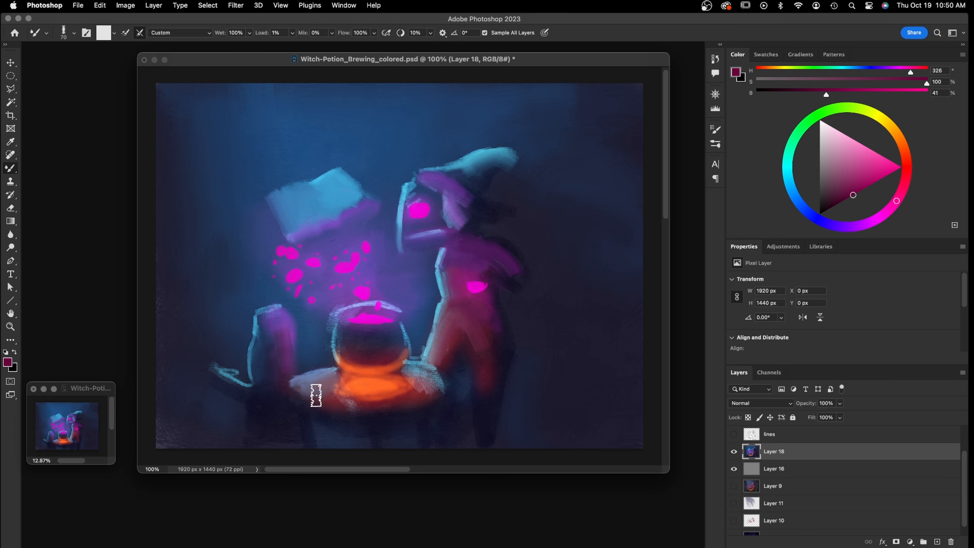
mouse_move(422, 374)
mouse_down()
mouse_move(441, 398)
mouse_move(424, 409)
mouse_up()
mouse_move(349, 420)
mouse_down()
mouse_move(341, 395)
mouse_move(326, 398)
mouse_move(352, 411)
mouse_up()
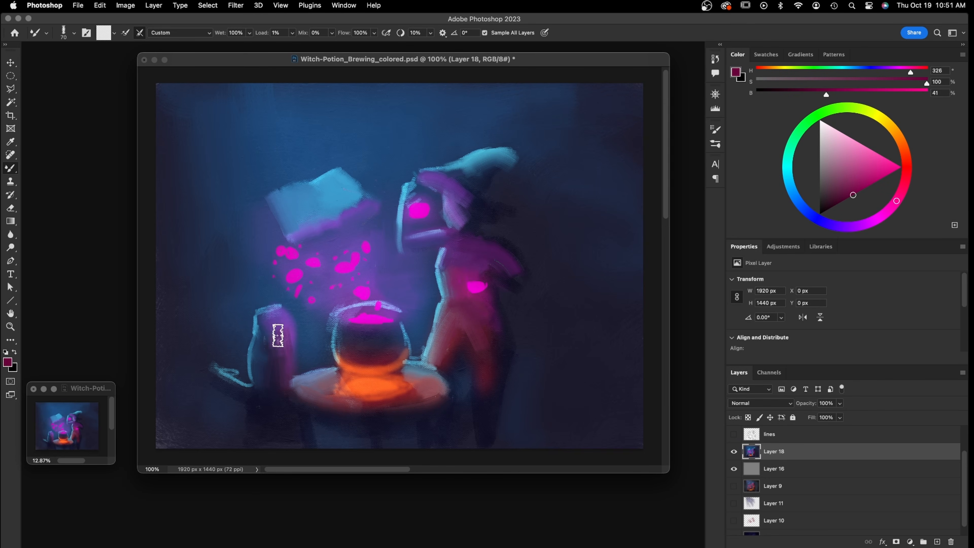
Soften the teal rim on the cat's back and tail, and blend the witch's hat brim, hat tip and legs
mouse_move(268, 354)
mouse_down()
mouse_move(268, 417)
mouse_move(256, 401)
mouse_move(281, 386)
mouse_move(263, 385)
mouse_move(272, 354)
mouse_move(274, 374)
mouse_move(261, 356)
mouse_move(283, 360)
mouse_move(273, 335)
mouse_move(278, 396)
mouse_move(272, 332)
mouse_move(268, 424)
mouse_move(213, 365)
mouse_move(244, 382)
mouse_move(227, 385)
mouse_move(216, 364)
mouse_move(268, 356)
mouse_move(206, 361)
mouse_move(217, 378)
mouse_move(260, 359)
mouse_up()
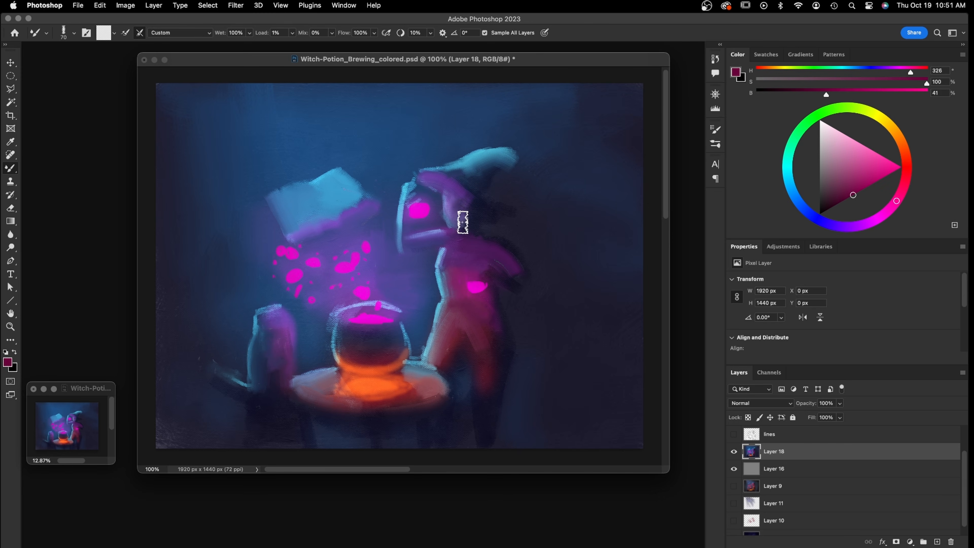
mouse_move(465, 206)
mouse_down()
mouse_move(460, 240)
mouse_move(472, 217)
mouse_move(460, 227)
mouse_move(466, 201)
mouse_move(480, 208)
mouse_move(458, 195)
mouse_move(498, 216)
mouse_move(465, 202)
mouse_up()
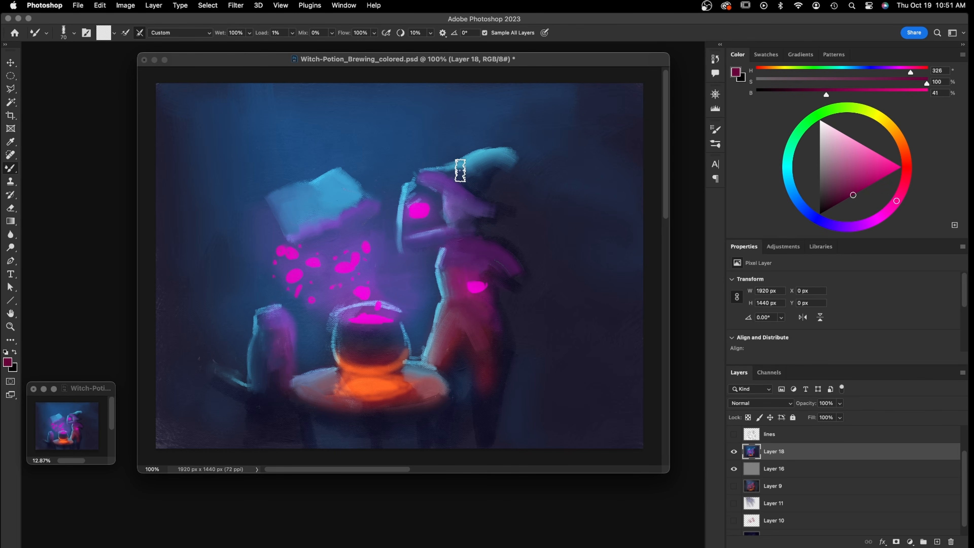
drag(481, 165, 520, 165)
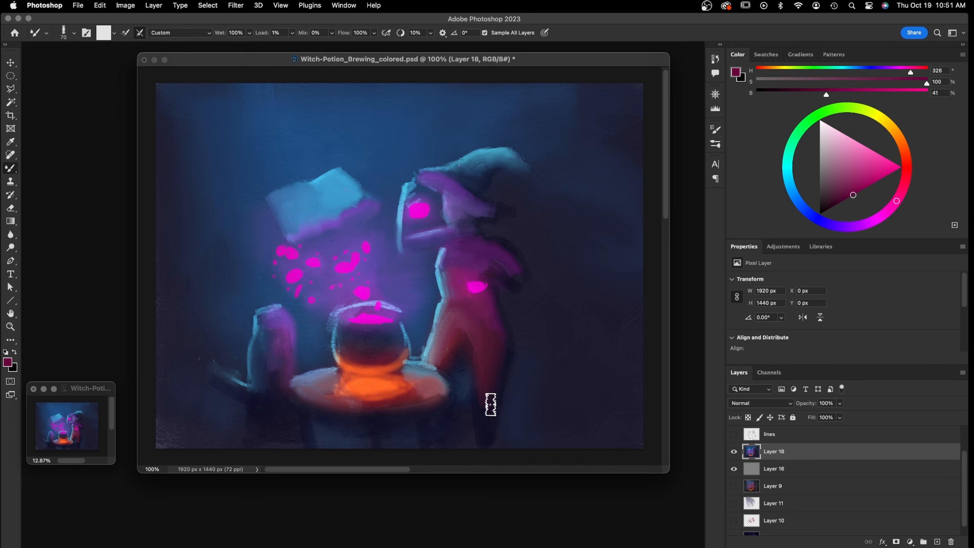
Show the lines layer, then blend the cauldron's glow, the tabletop and the witch's nearby leg with the 70 px Mixer Brush
click(734, 433)
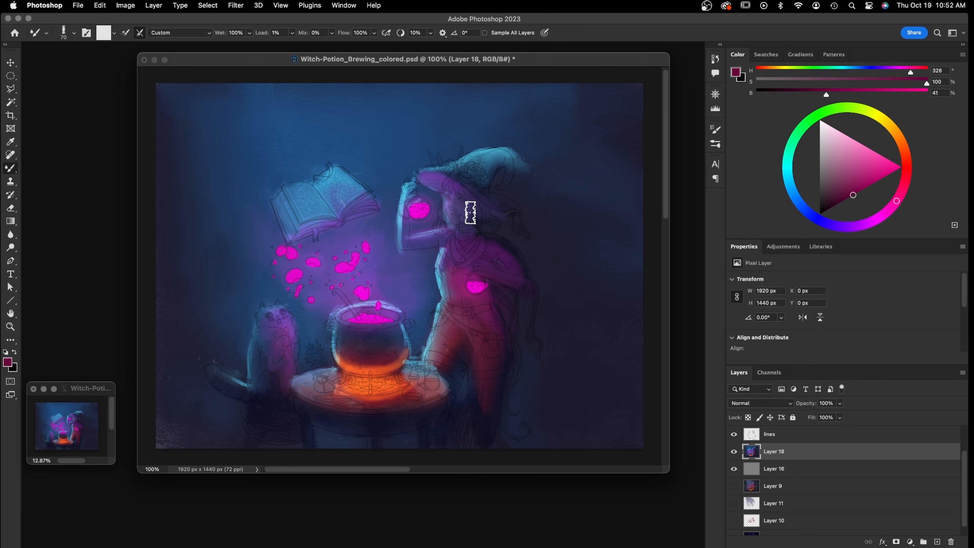
mouse_move(399, 353)
mouse_down()
mouse_move(372, 366)
mouse_move(339, 357)
mouse_move(394, 355)
mouse_move(355, 362)
mouse_move(344, 344)
mouse_move(397, 358)
mouse_move(345, 348)
mouse_move(390, 347)
mouse_up()
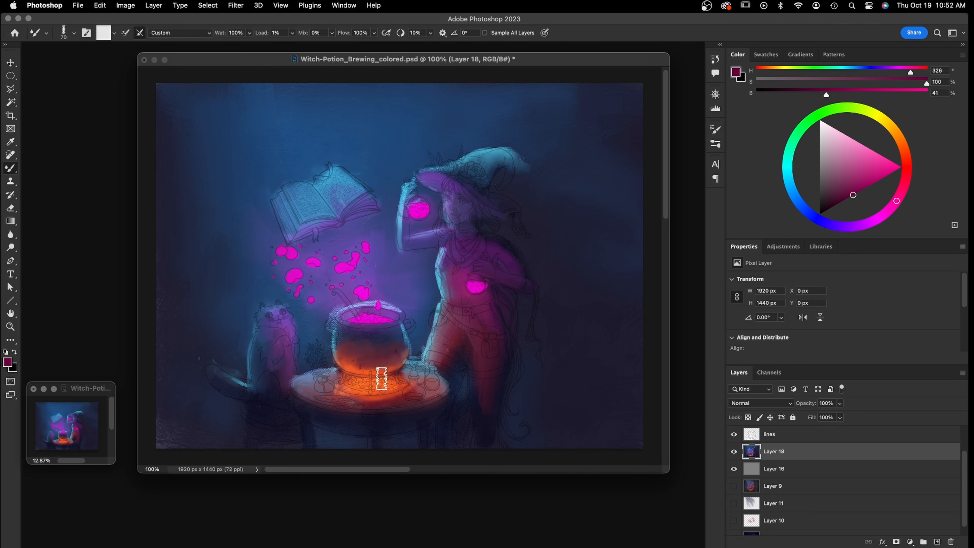
drag(345, 390, 407, 389)
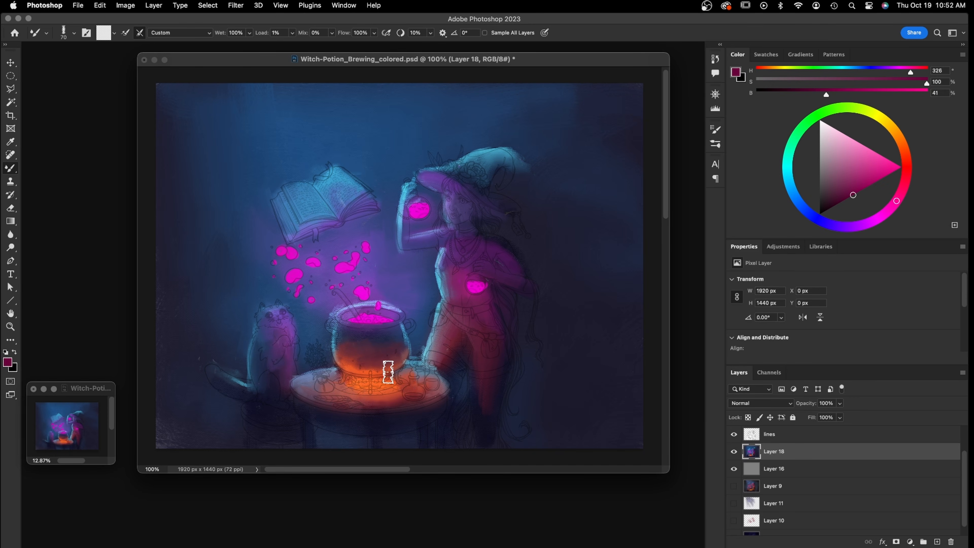
mouse_move(408, 363)
mouse_down()
mouse_move(340, 352)
mouse_move(389, 338)
mouse_up()
mouse_move(424, 380)
mouse_down()
mouse_move(435, 370)
mouse_move(433, 387)
mouse_move(424, 345)
mouse_up()
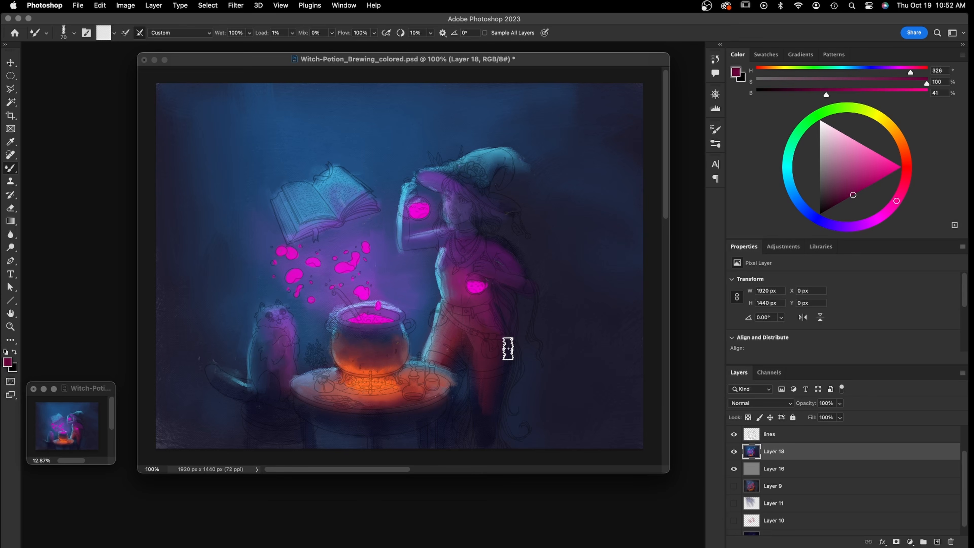
mouse_move(459, 391)
mouse_down()
mouse_move(440, 372)
mouse_move(429, 396)
mouse_move(428, 370)
mouse_move(421, 386)
mouse_move(432, 397)
mouse_move(413, 405)
mouse_move(453, 383)
mouse_move(398, 392)
mouse_move(425, 394)
mouse_move(384, 407)
mouse_up()
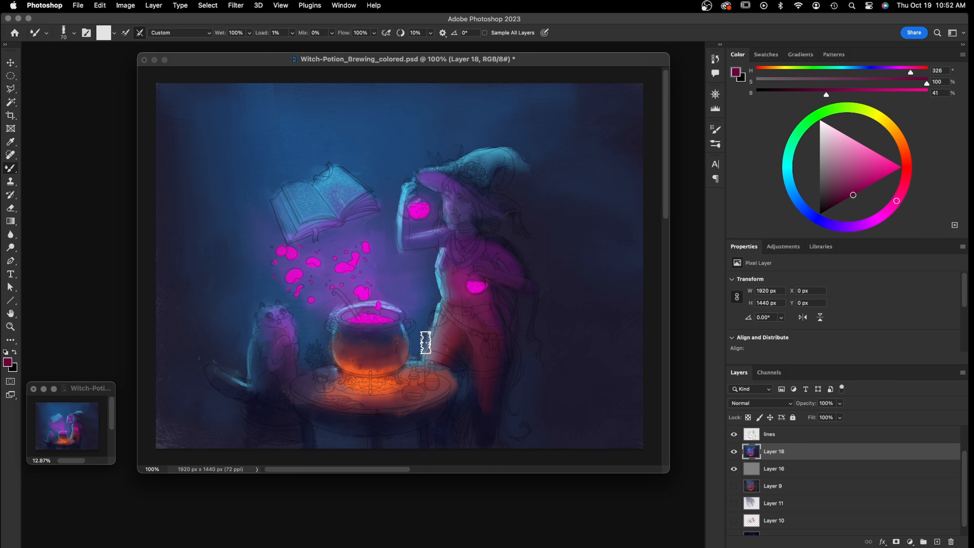
mouse_move(455, 331)
mouse_down()
mouse_move(437, 349)
mouse_move(452, 383)
mouse_up()
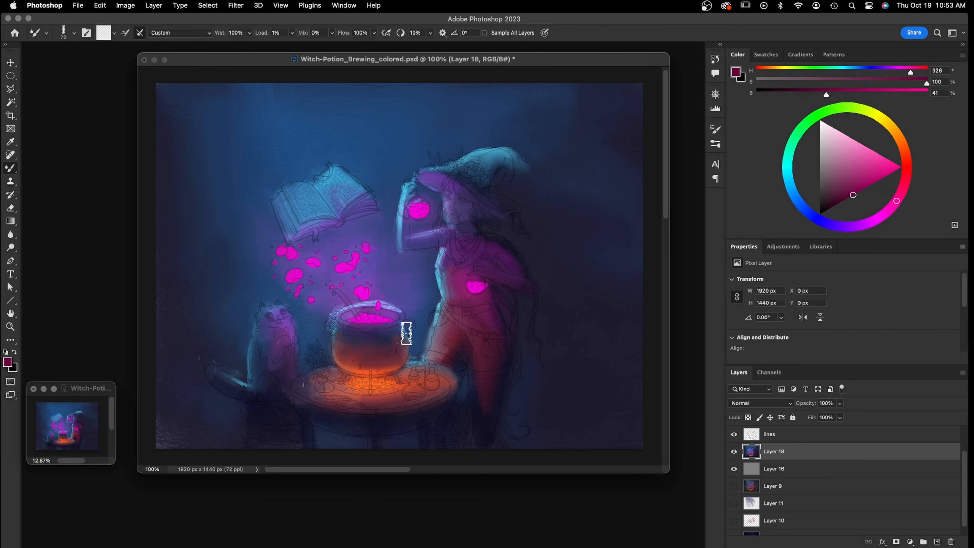
Switch to the regular Brush tool at 30 px and sample a muted purple from the witch's chest area
key(bracketleft)
key(bracketleft)
key(bracketleft)
key(bracketleft)
key(bracketleft)
key(bracketleft)
right_click(10, 168)
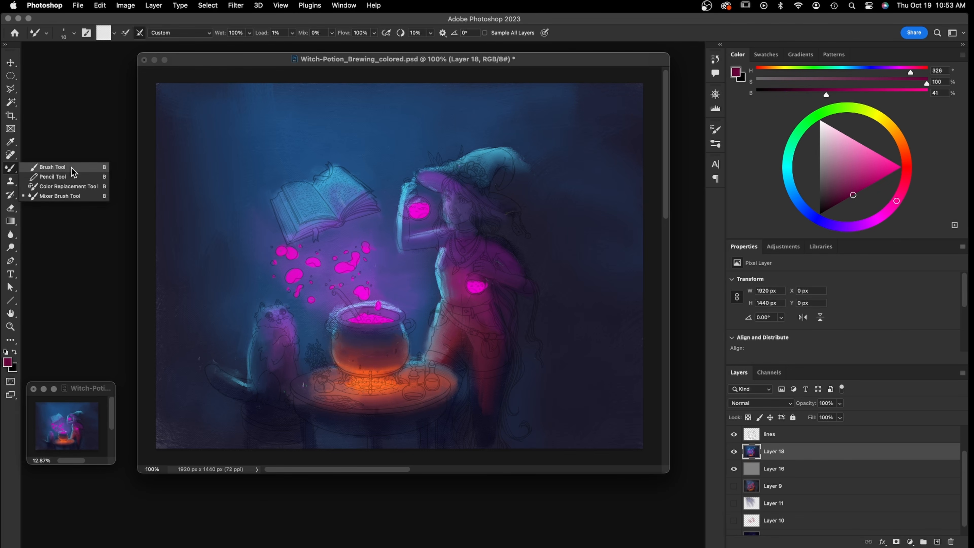
click(75, 169)
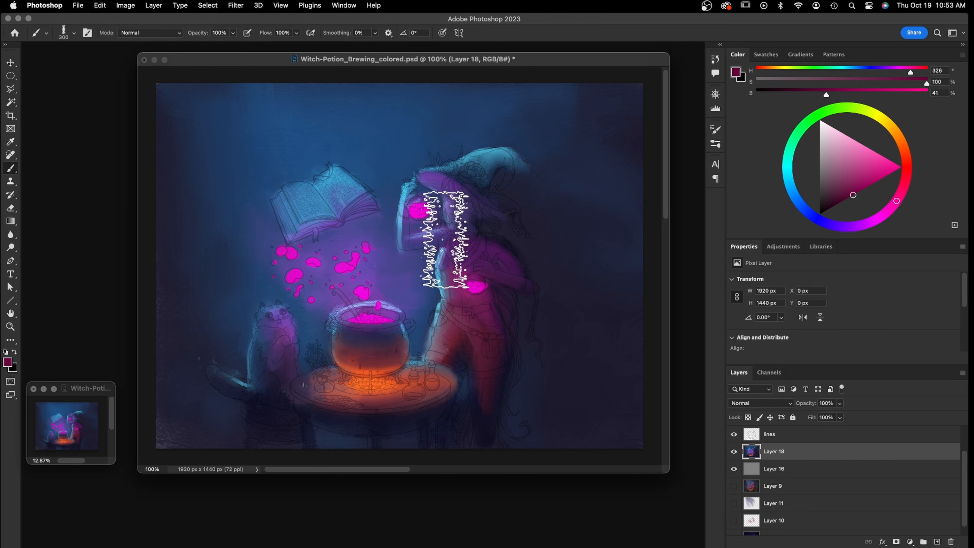
alt+click(443, 248)
key(bracketleft)
key(bracketleft)
key(bracketleft)
key(bracketleft)
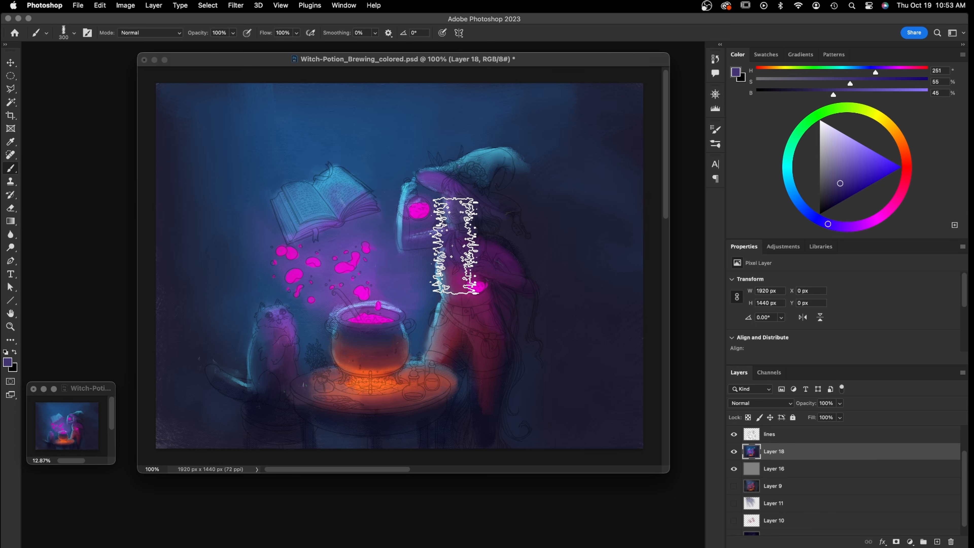
key(bracketleft)
key(bracketleft)
key(bracketleft)
key(bracketleft)
key(bracketleft)
key(bracketleft)
key(bracketleft)
key(bracketleft)
key(bracketleft)
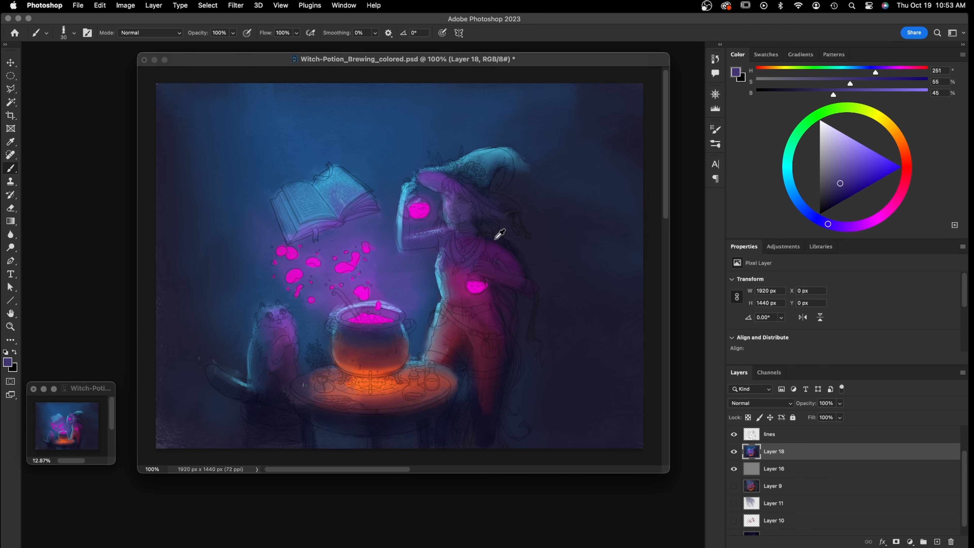
Paint shadows around the witch's hair and define her hips and bent leg beside the table with sampled dark purple and muted red tones
alt+click(495, 235)
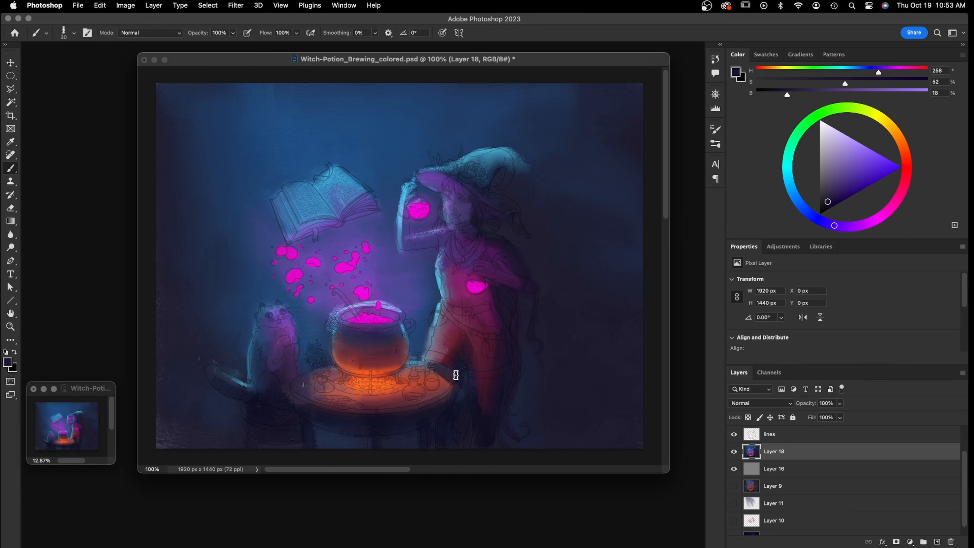
alt+click(454, 350)
alt+click(436, 358)
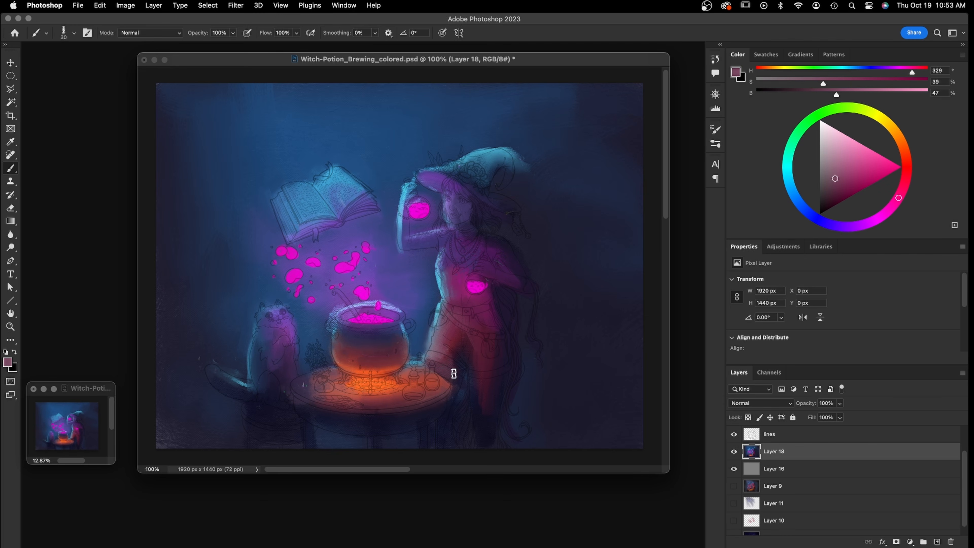
alt+click(453, 355)
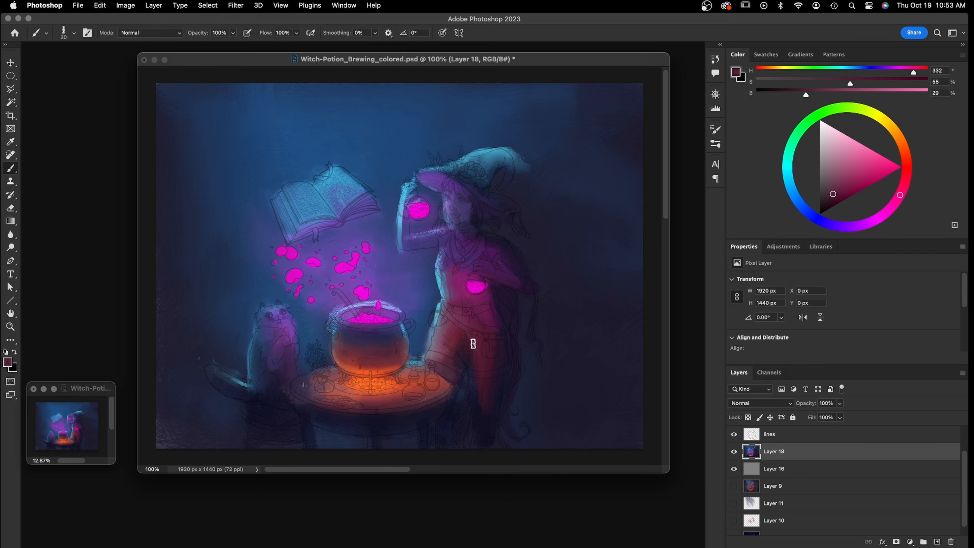
alt+click(478, 335)
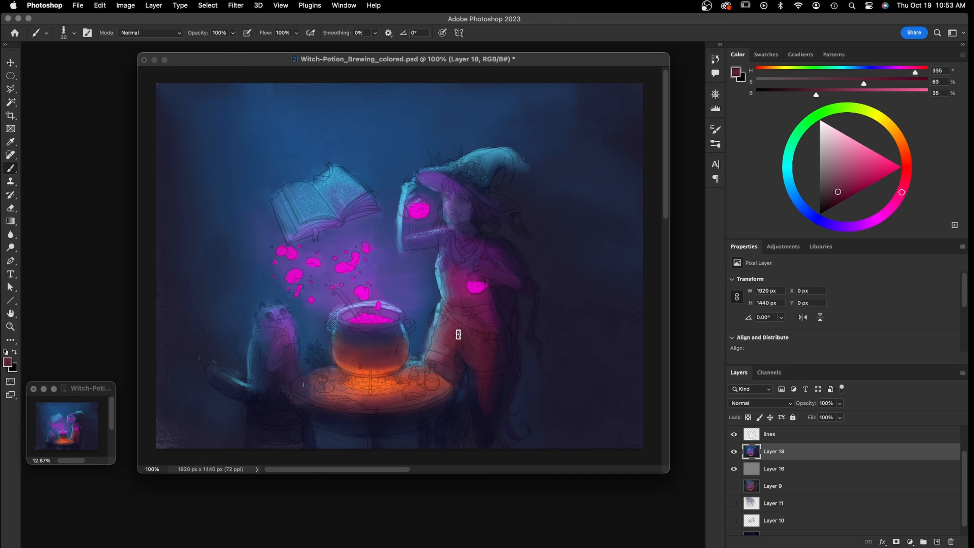
alt+click(454, 336)
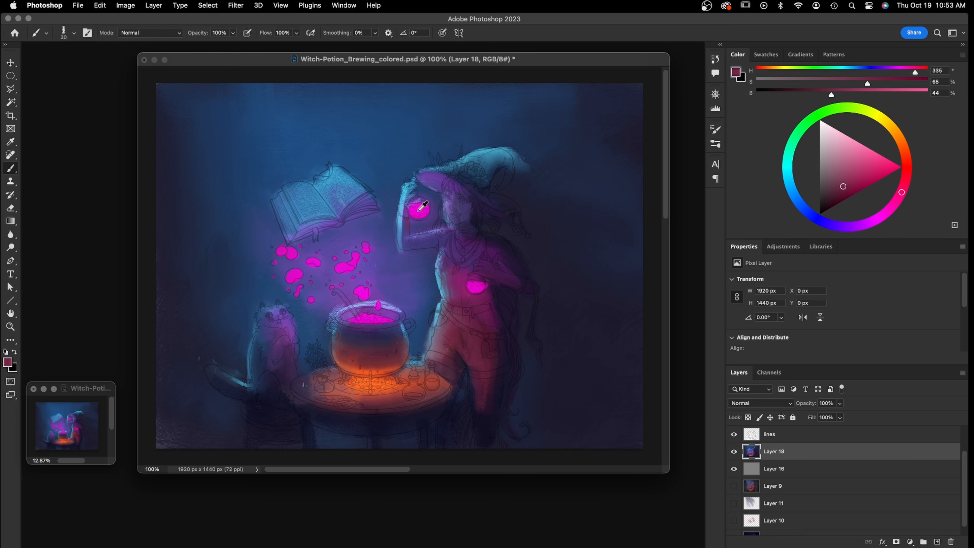
Add bright magenta light to the witch's face, neck, hands and arm using a small brush and colour H 308, S 93, B 96
alt+click(422, 208)
key(bracketleft)
key(bracketleft)
key(bracketleft)
key(bracketleft)
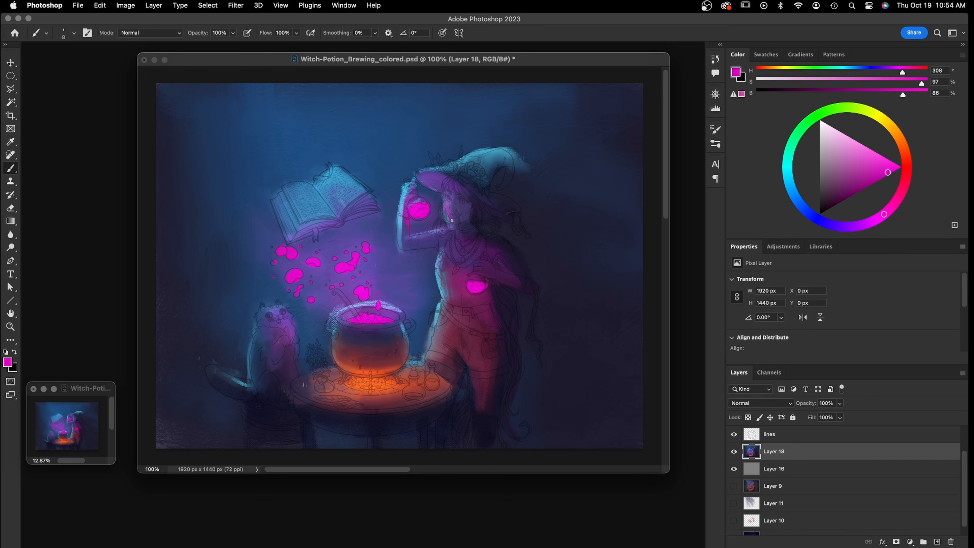
click(892, 166)
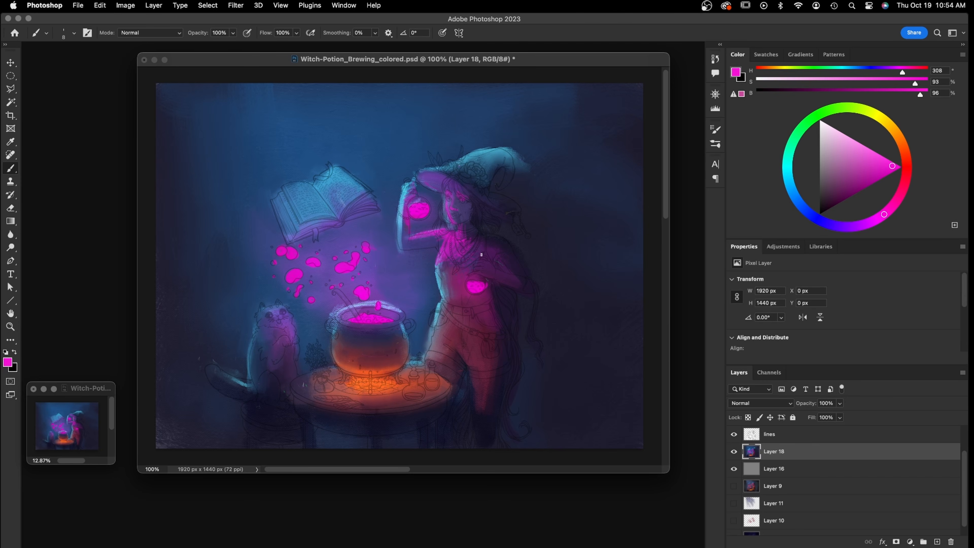
drag(477, 273, 477, 272)
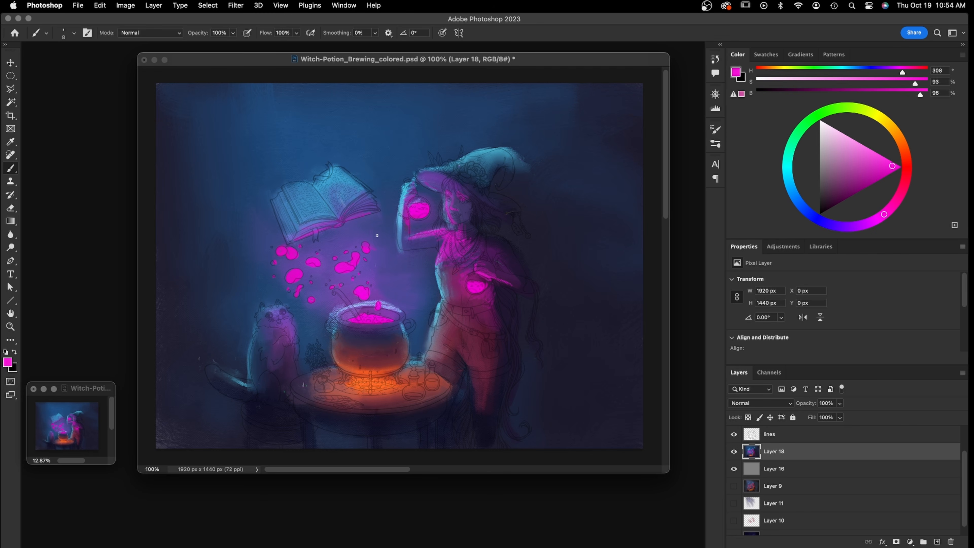
Refine the floating book's edges with a sampled blue, and darken the cat's body and base with sampled dark blues
alt+click(268, 218)
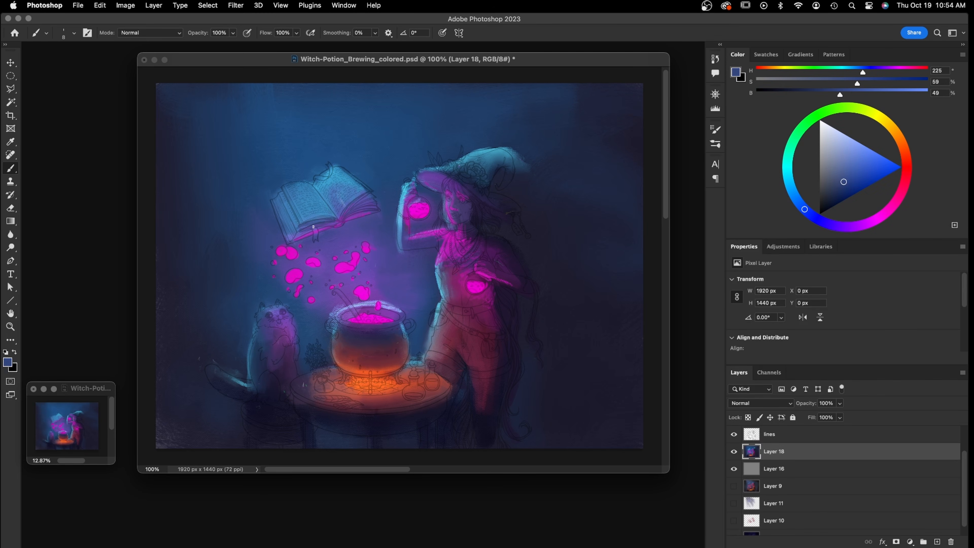
drag(339, 216, 361, 200)
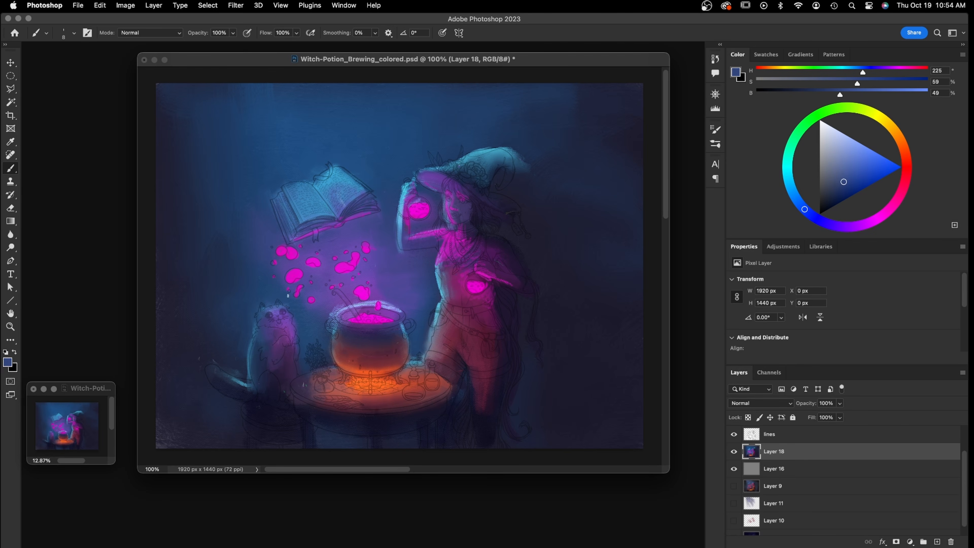
alt+click(267, 357)
drag(271, 344, 269, 339)
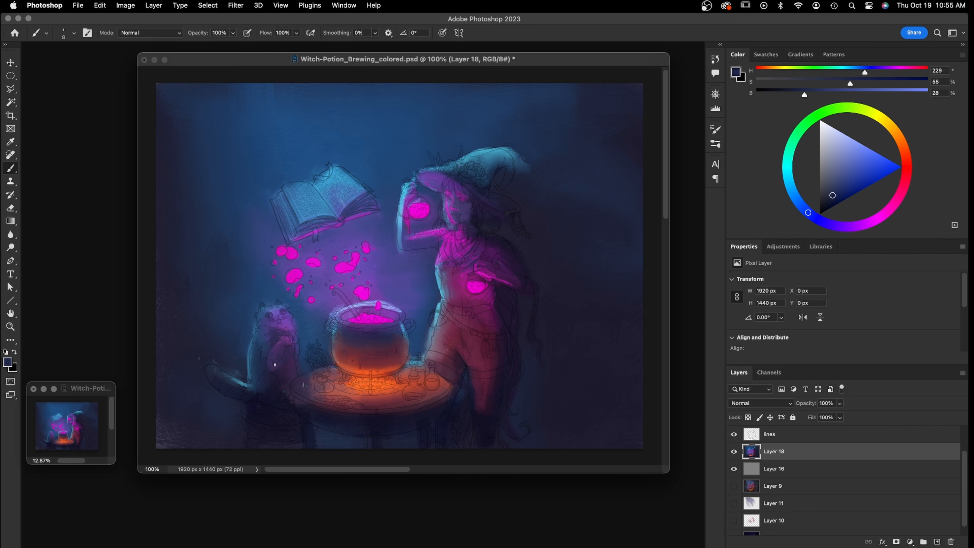
alt+click(275, 373)
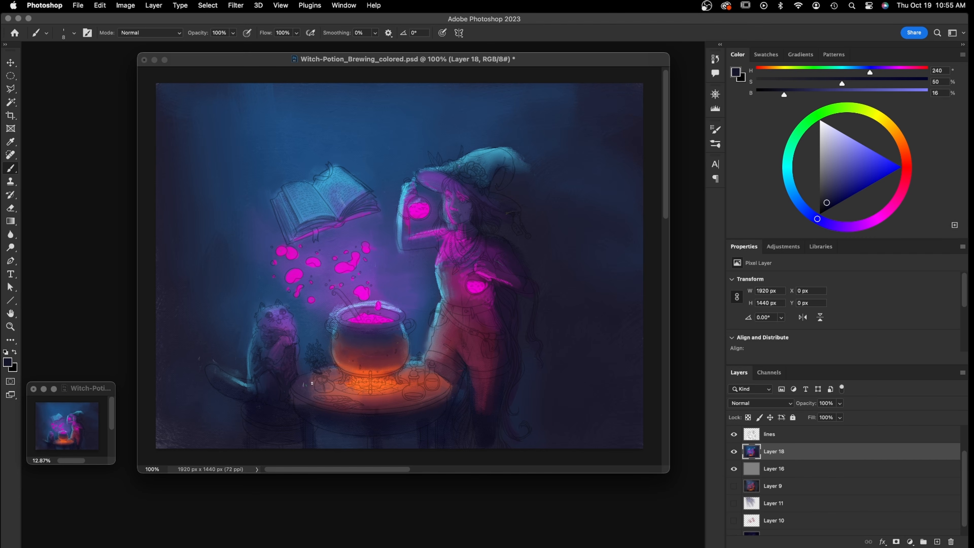
alt+click(259, 410)
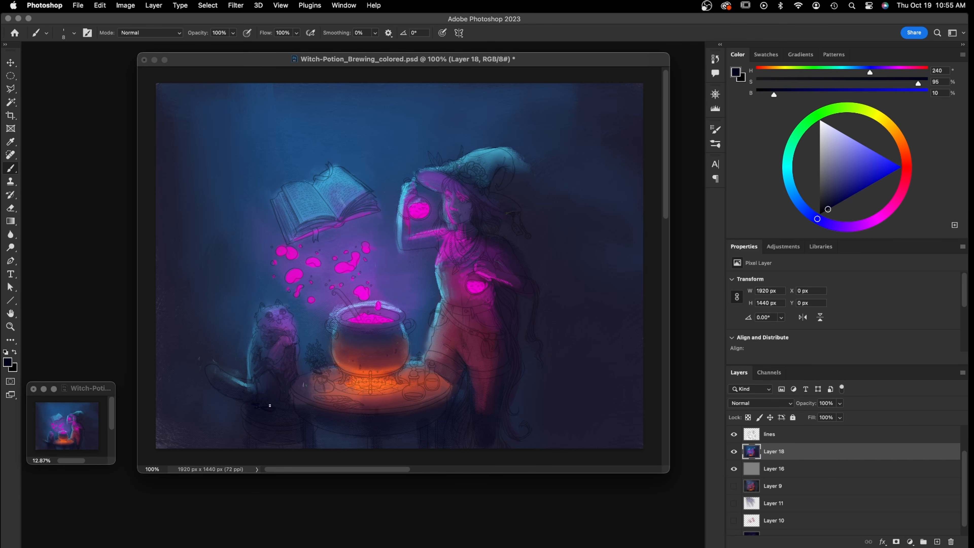
drag(265, 408, 292, 407)
Highlight the top of the cat's head and its ears with a light blue
alt+click(268, 309)
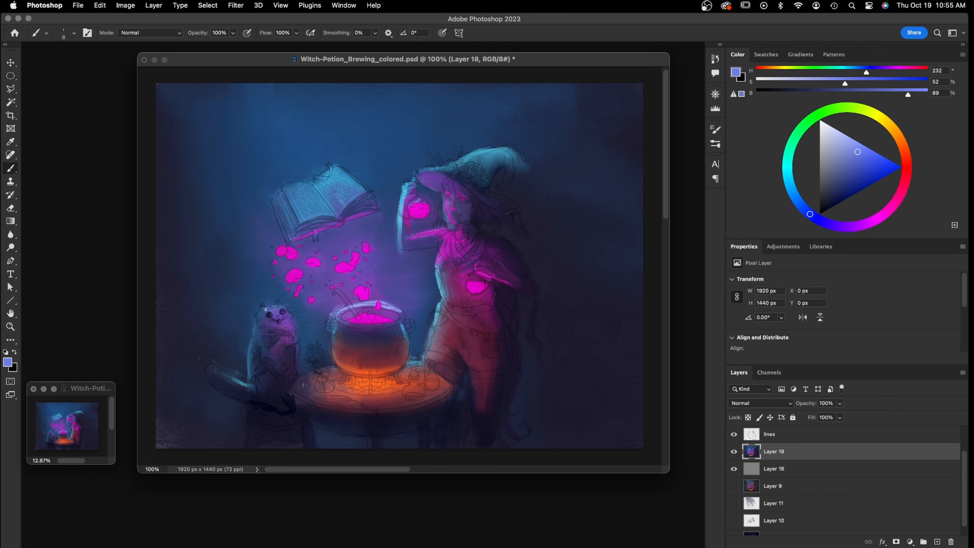
alt+click(266, 305)
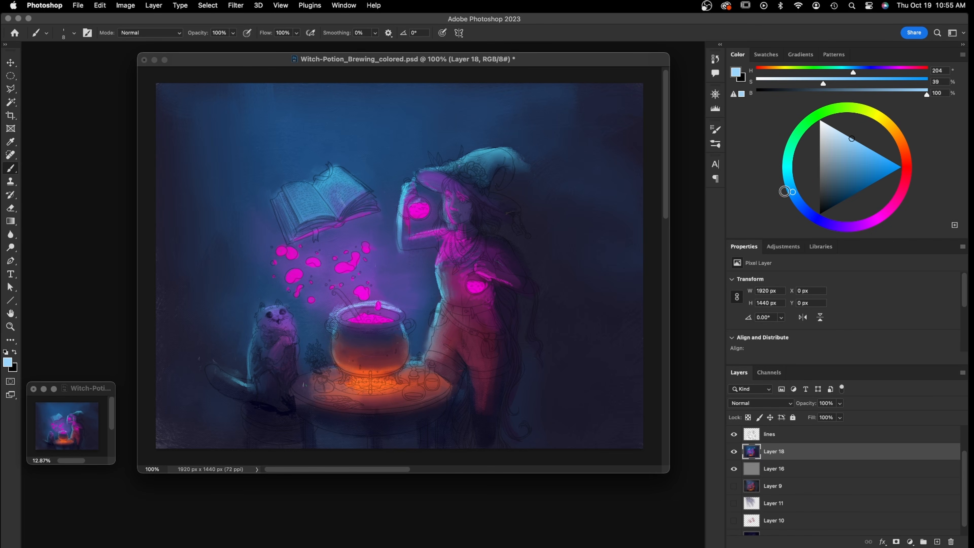
drag(266, 305, 291, 312)
Define the cauldron's rim, handles and upper band with sampled blue and purple tones, deepening the shadows with H 229, S 66, B 21
alt+click(335, 302)
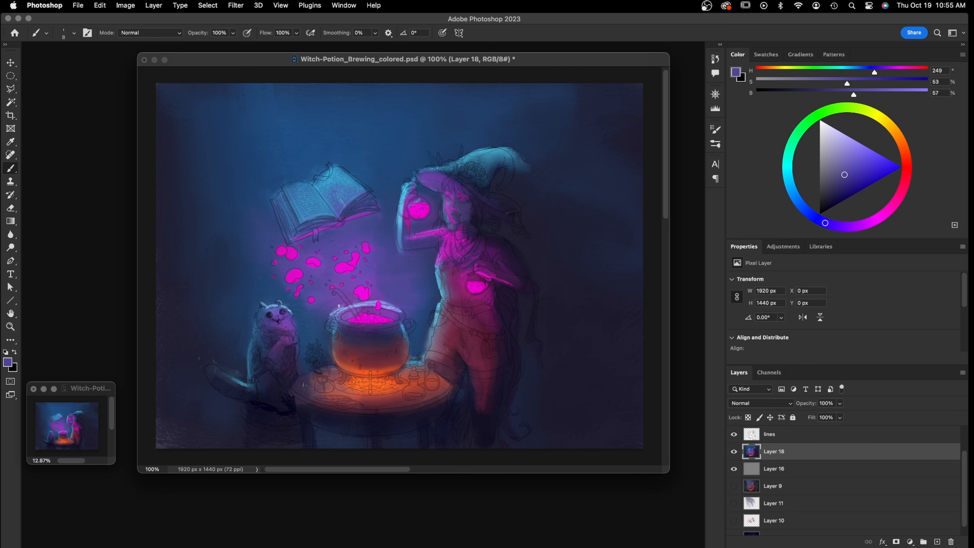
alt+click(344, 327)
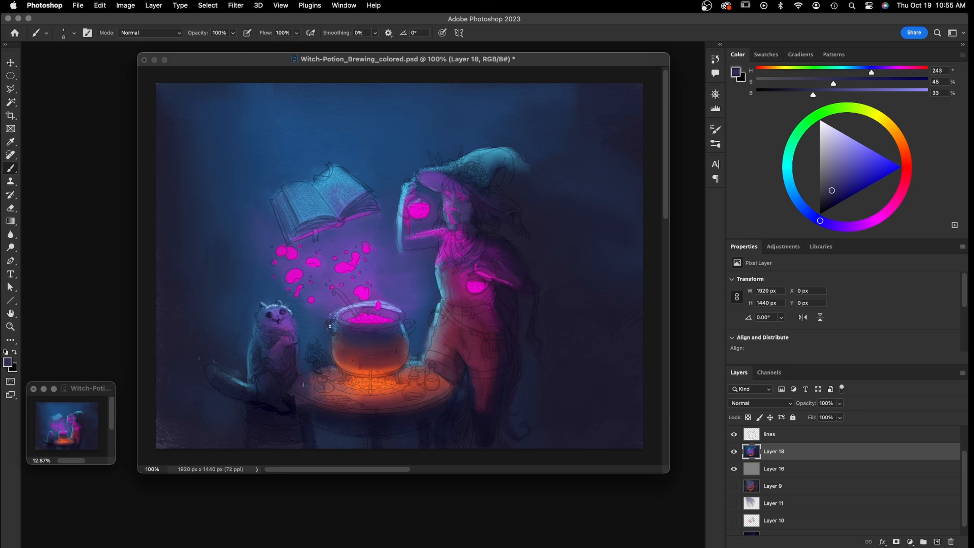
drag(338, 322, 334, 326)
alt+click(401, 330)
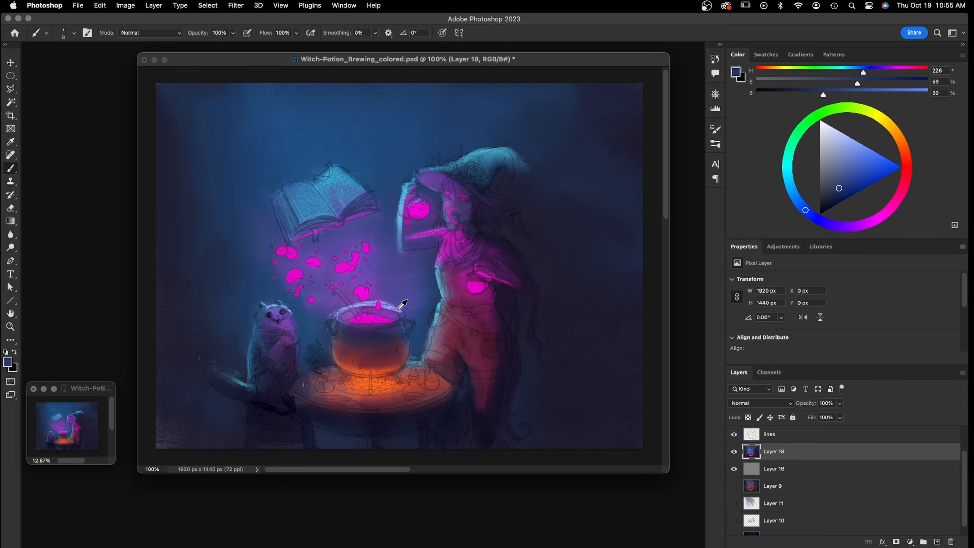
alt+click(437, 290)
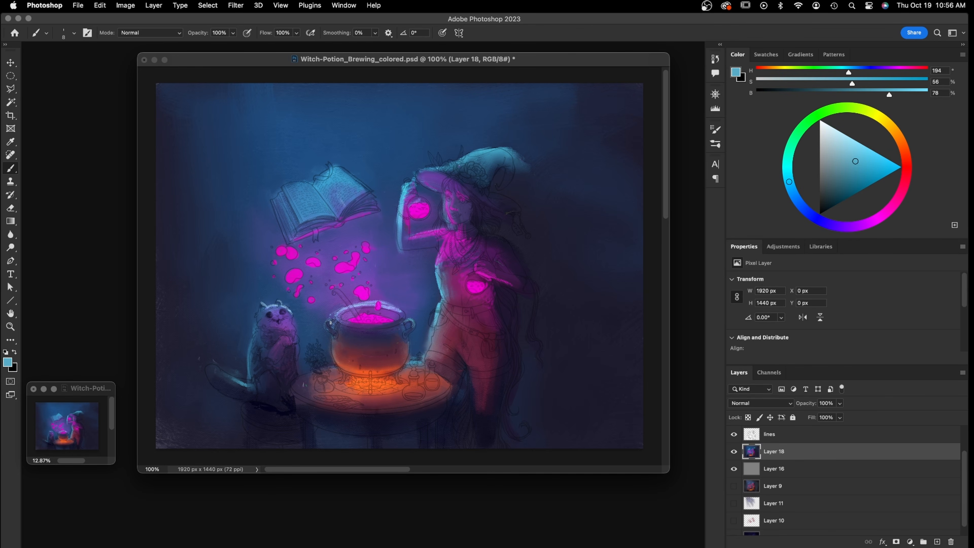
alt+click(332, 313)
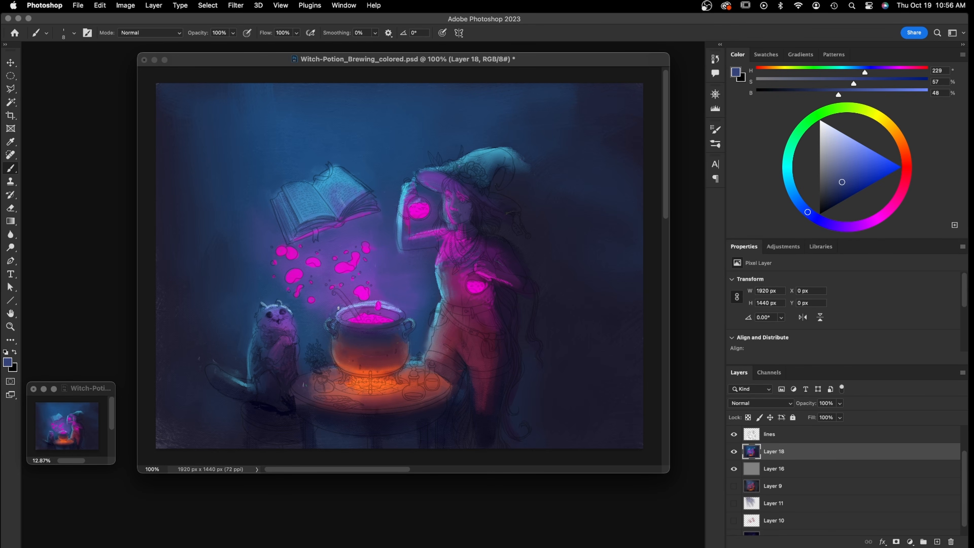
alt+click(387, 306)
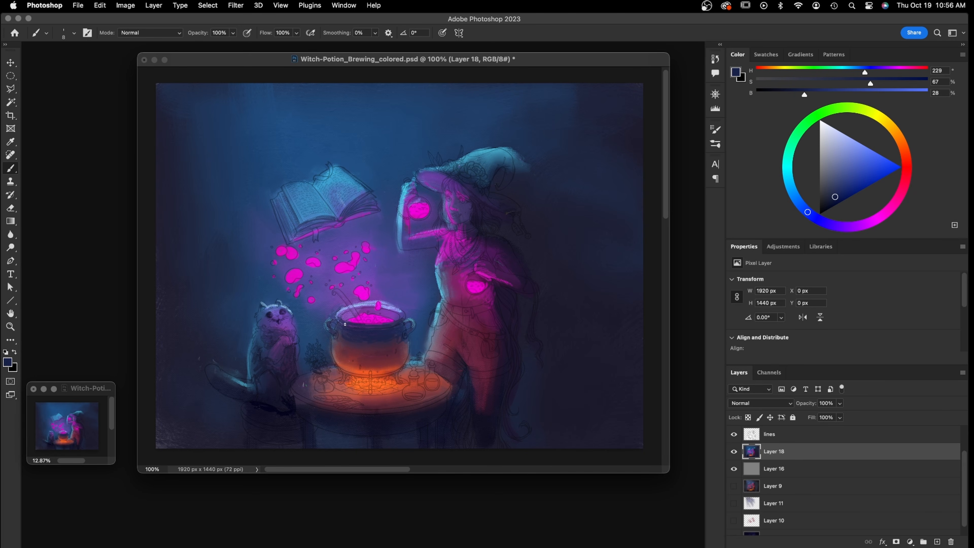
click(831, 201)
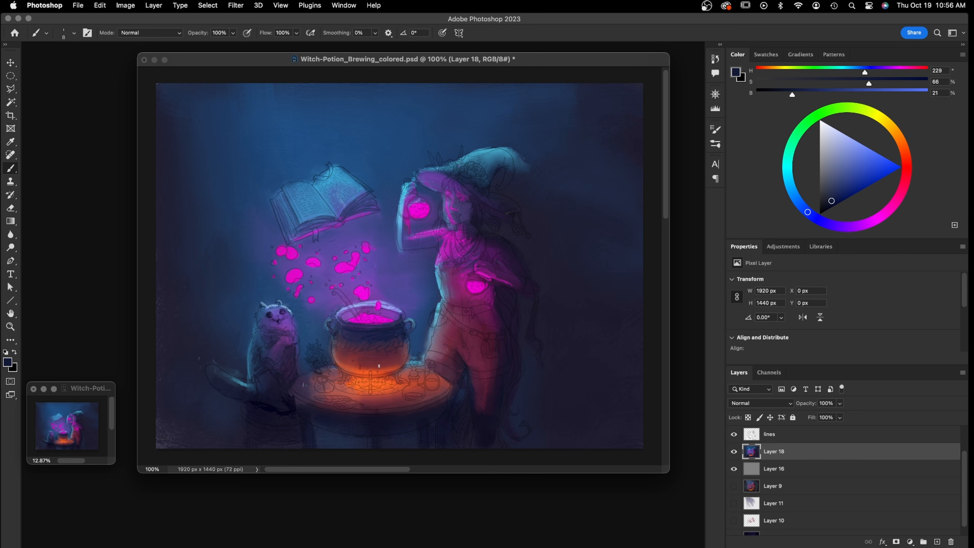
Brighten the cauldron's lower edge with a light orange glow, H 25, S 72, B 100, and sample the red-orange just above it
alt+click(379, 366)
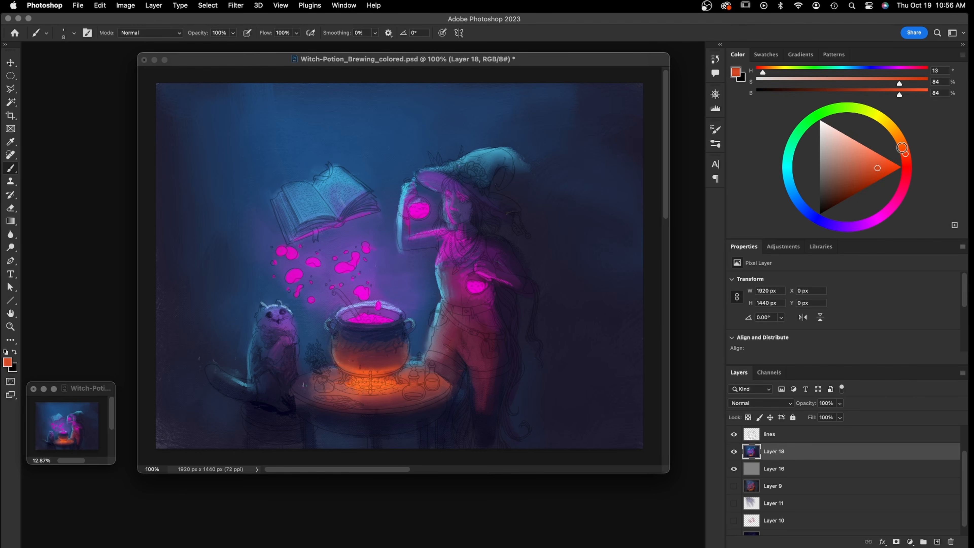
drag(903, 148, 900, 141)
click(878, 154)
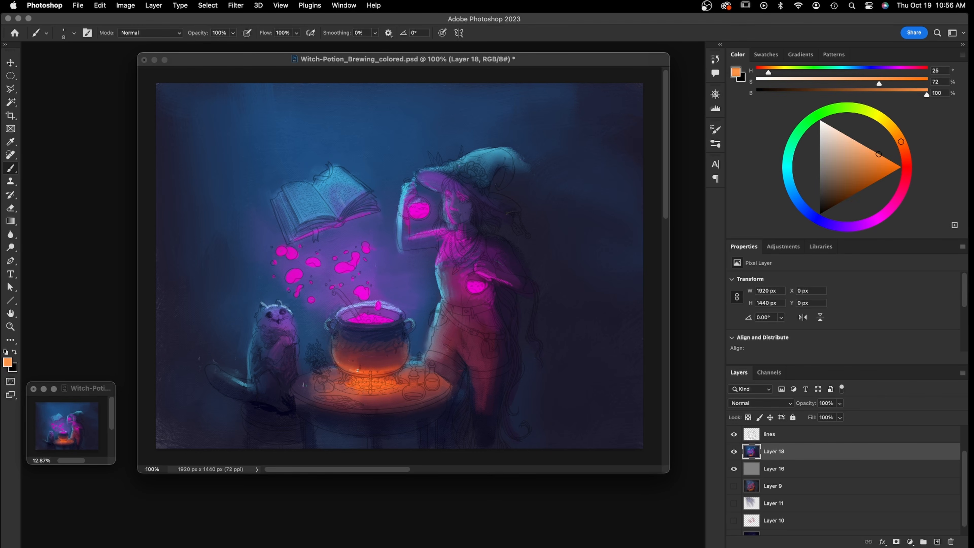
drag(343, 366, 400, 365)
alt+click(357, 360)
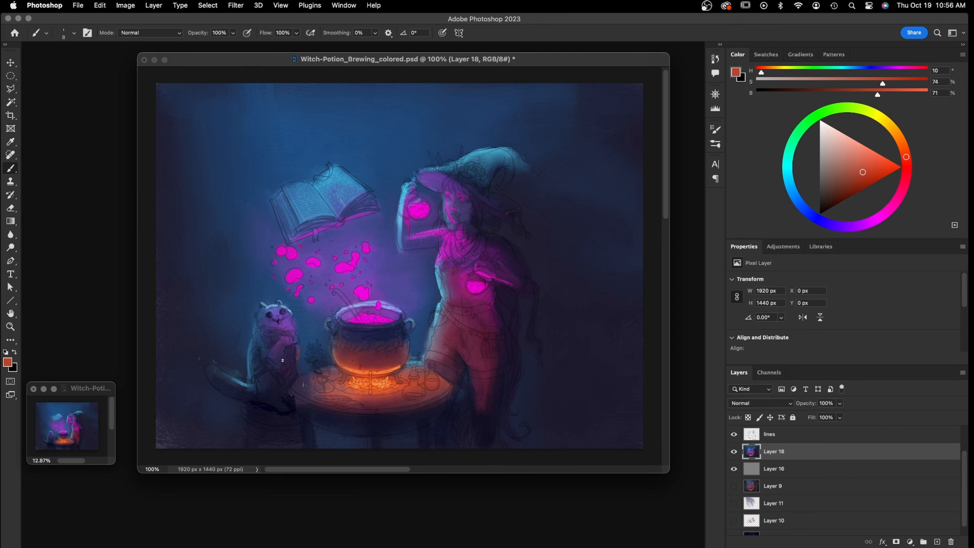
Paint an orange-red glow down the cat's front and sample a muted purple from its body
mouse_move(296, 340)
mouse_down()
mouse_move(287, 378)
mouse_move(285, 362)
mouse_move(292, 378)
mouse_up()
alt+click(272, 323)
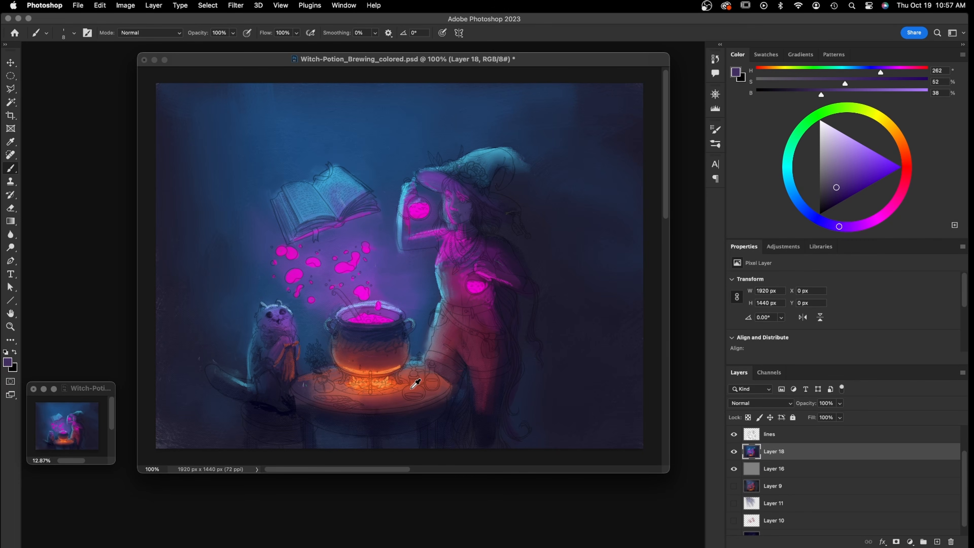
Paint small dark red objects on the tabletop beside the witch, using H 354, S 96, B 43
alt+click(414, 394)
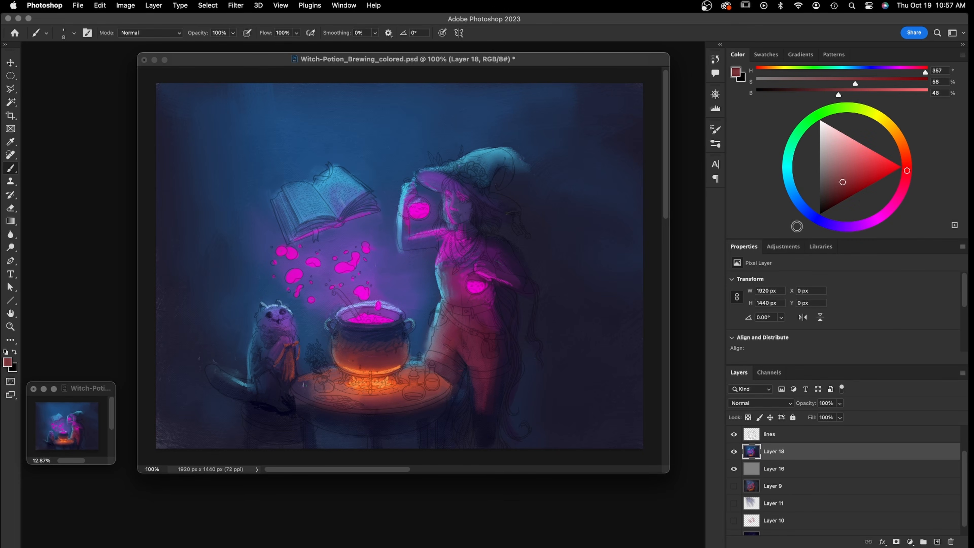
click(865, 172)
drag(906, 170, 907, 173)
click(849, 190)
click(853, 193)
mouse_move(420, 396)
mouse_down()
mouse_move(406, 394)
mouse_move(434, 383)
mouse_move(420, 381)
mouse_move(417, 369)
mouse_up()
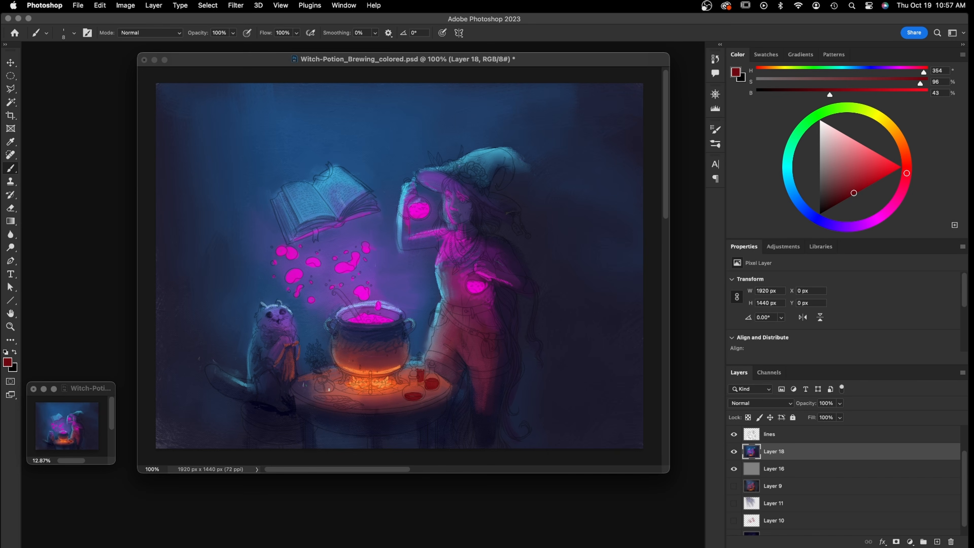
Block in the small objects on the cat's side of the table with a sampled dark blue-violet, H 248, S 48, B 18
alt+click(311, 393)
drag(317, 393, 329, 388)
alt+click(282, 387)
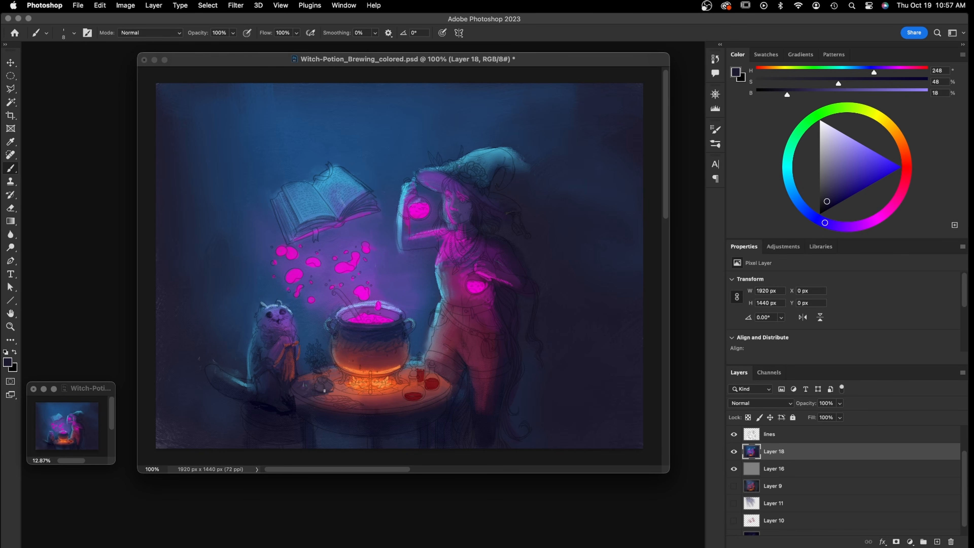
drag(329, 395, 349, 398)
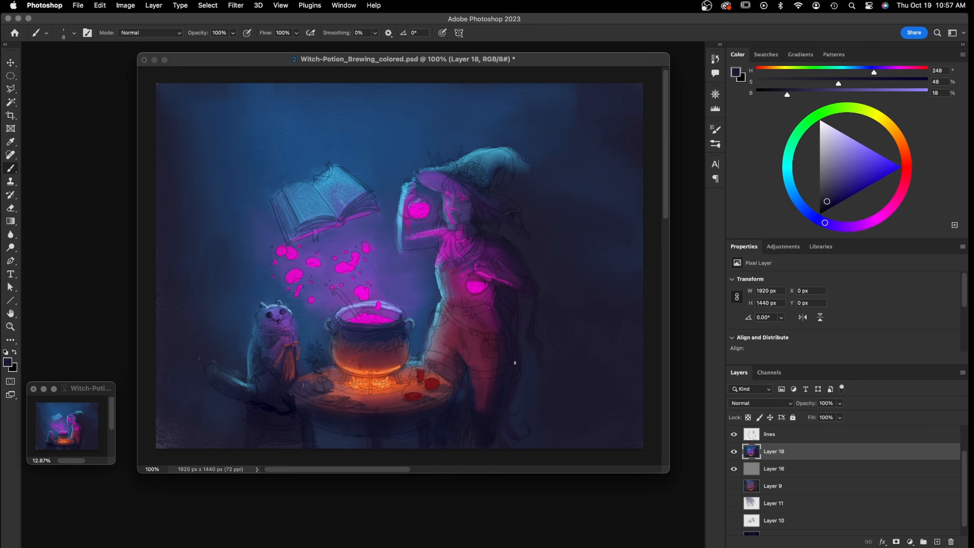
Brighten the red objects on the table with red H 8, S 99, B 73 and orange highlights H 19, S 91, B 100
alt+click(432, 382)
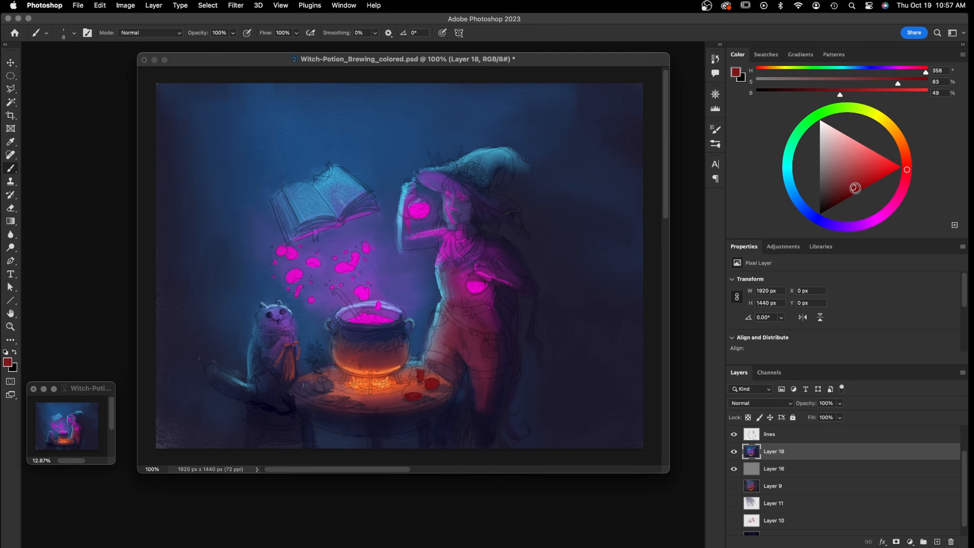
drag(903, 165, 906, 159)
click(879, 179)
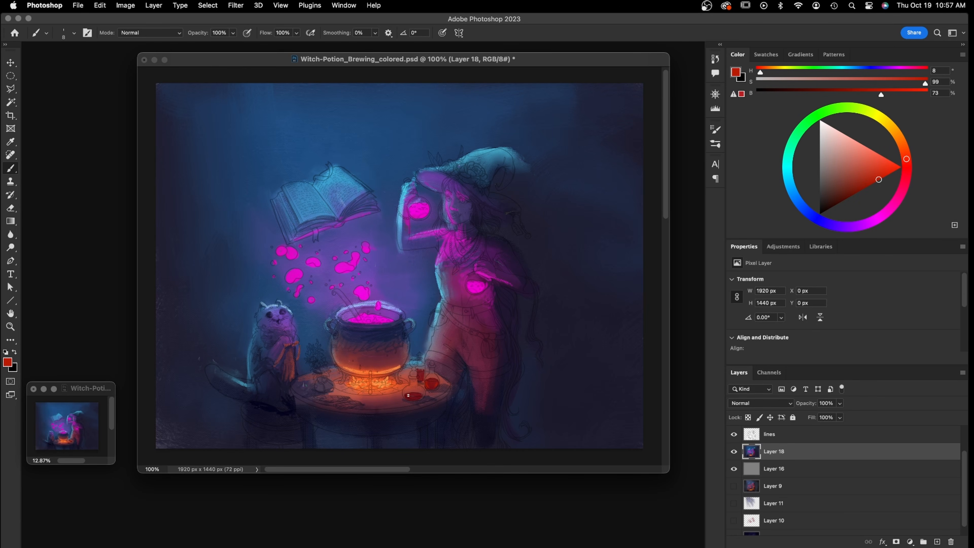
click(894, 163)
click(908, 152)
drag(908, 152, 904, 148)
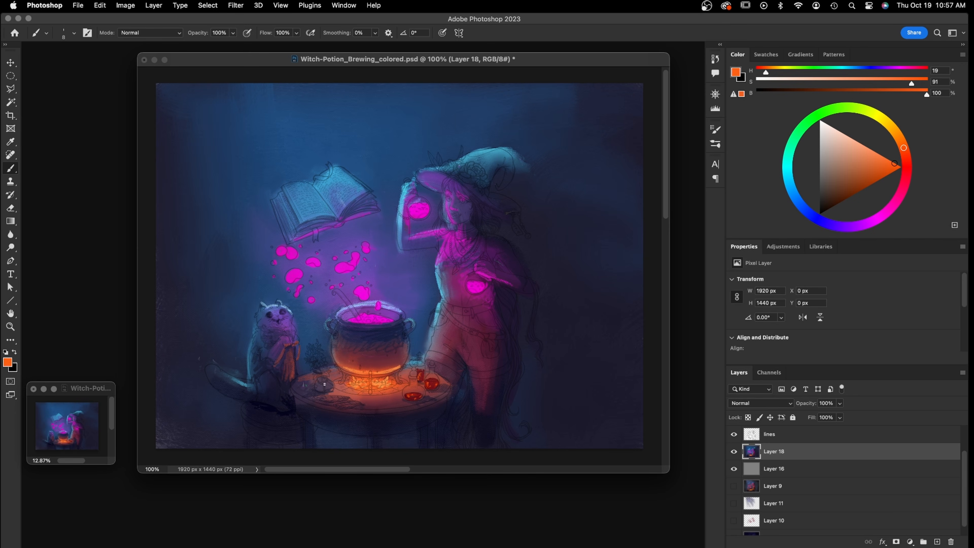
Detail the objects on the cat's side of the table with dark purple H 294, S 51, B 23 and a sampled bright orange
click(871, 221)
drag(831, 185, 829, 197)
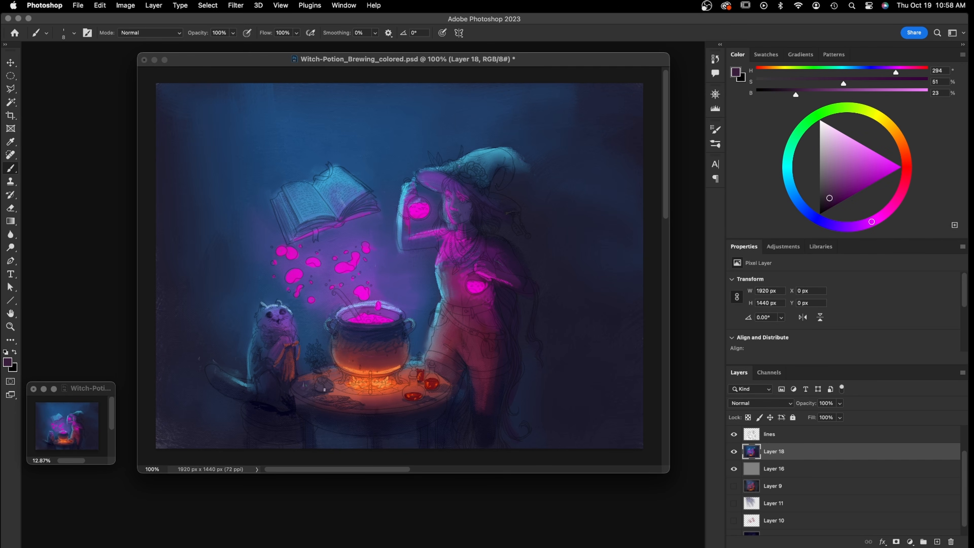
alt+click(363, 381)
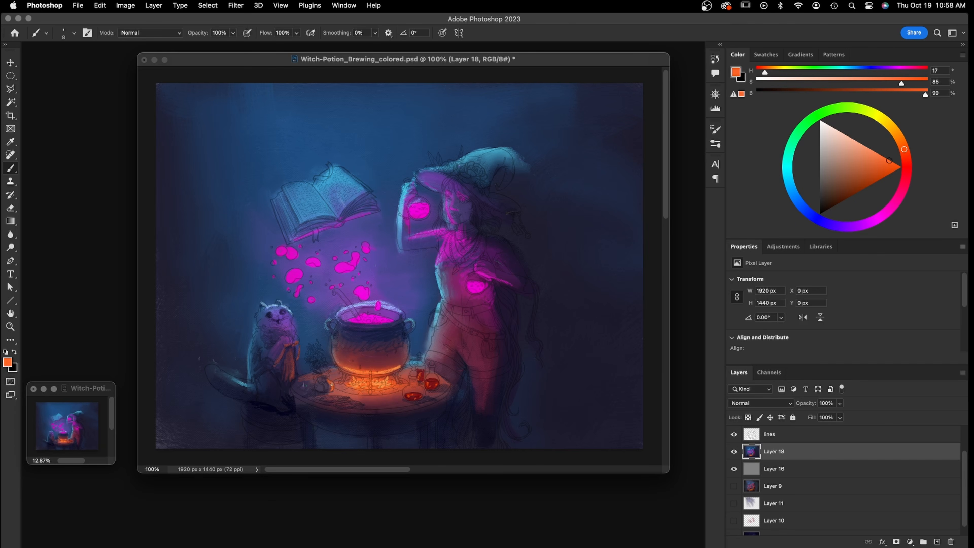
drag(325, 382, 328, 387)
drag(345, 397, 351, 401)
Refine the red bottles with dark red H 343, S 62, B 25 and light orange highlights H 27, S 58, B 100
alt+click(409, 389)
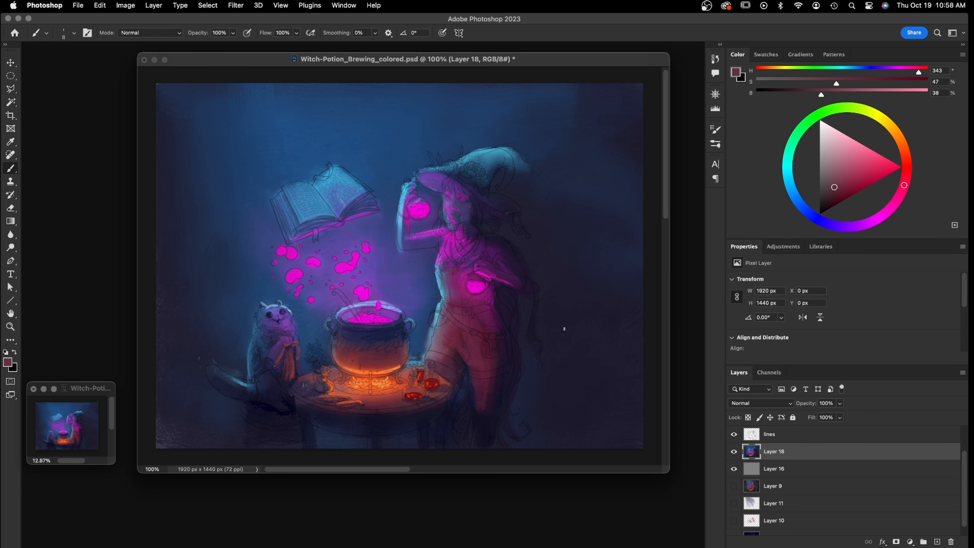
drag(834, 187, 832, 197)
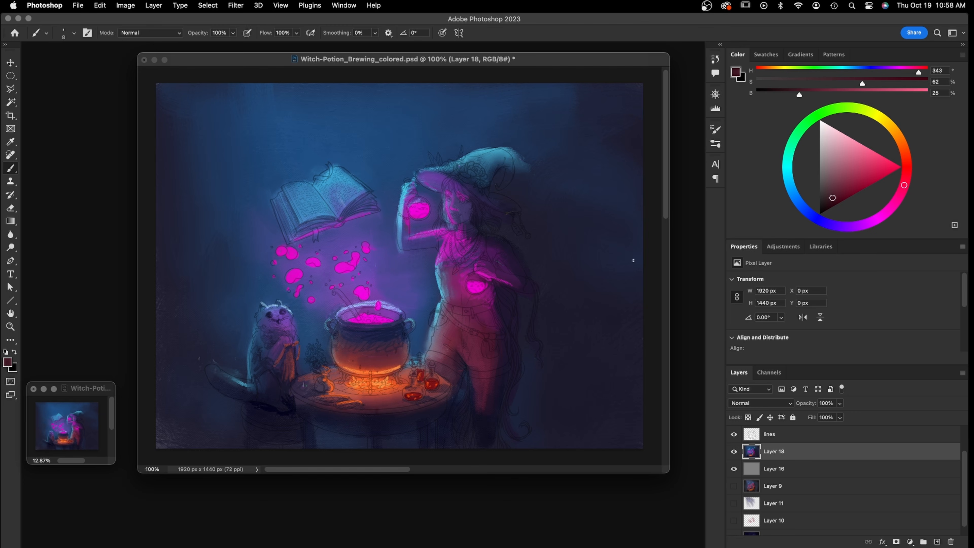
drag(909, 151, 899, 140)
click(867, 148)
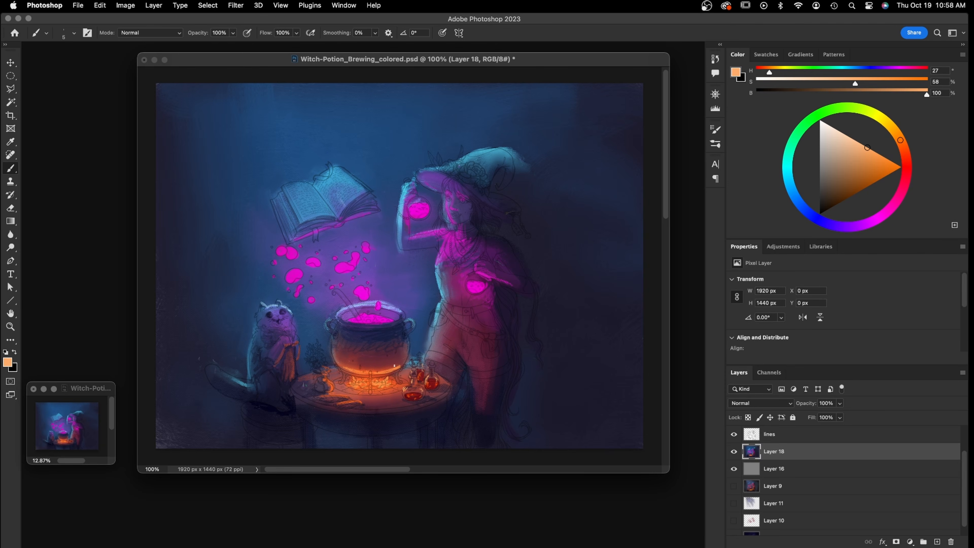
Define the cauldron's base and glowing tabletop with sampled reds and oranges, adding brighter glow at H 34, S 68, B 100
alt+click(378, 366)
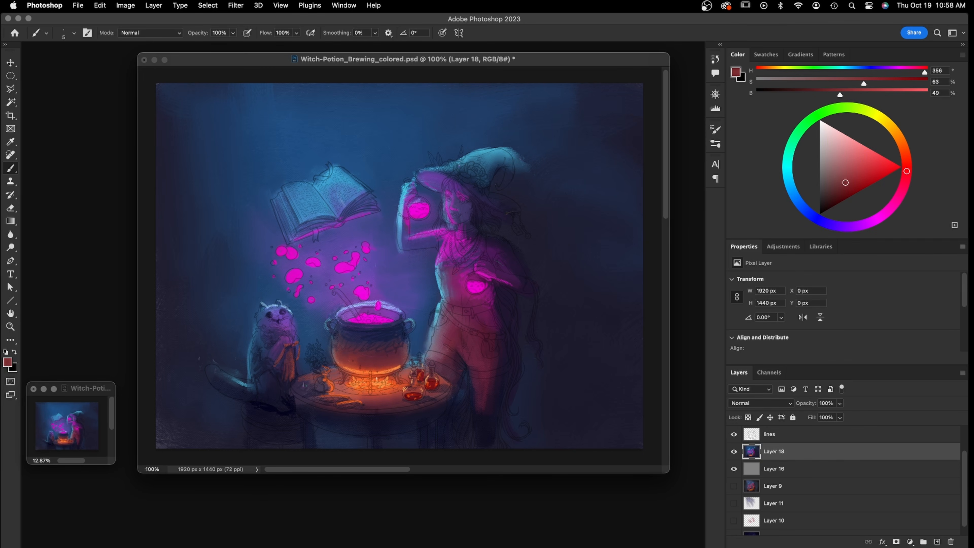
drag(370, 372, 369, 370)
alt+click(386, 385)
drag(867, 168, 885, 158)
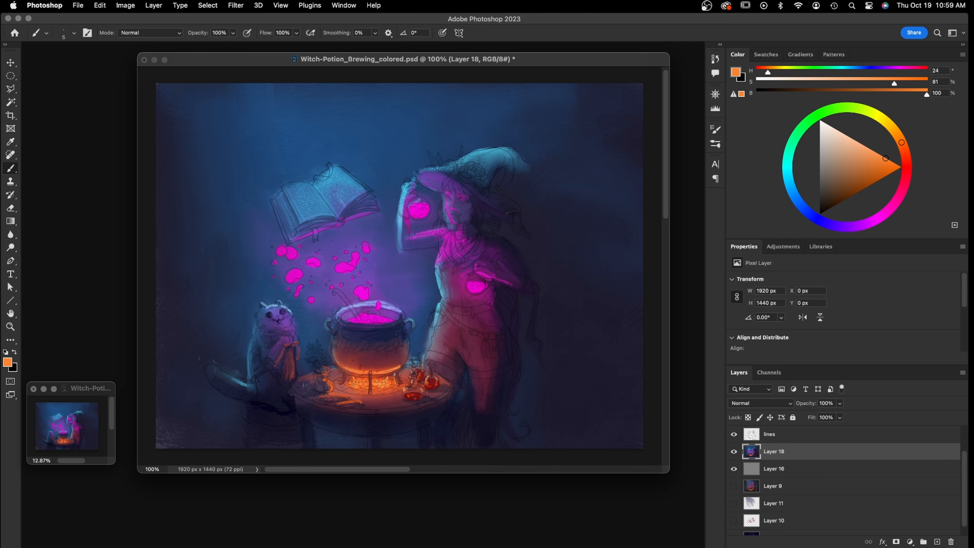
mouse_move(885, 158)
mouse_down()
mouse_move(874, 152)
mouse_move(896, 134)
mouse_up()
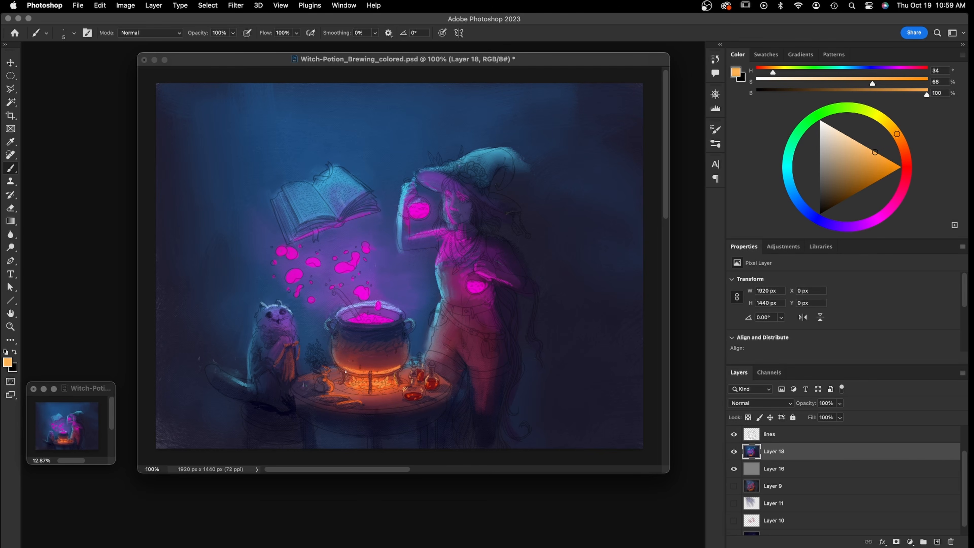
alt+click(357, 384)
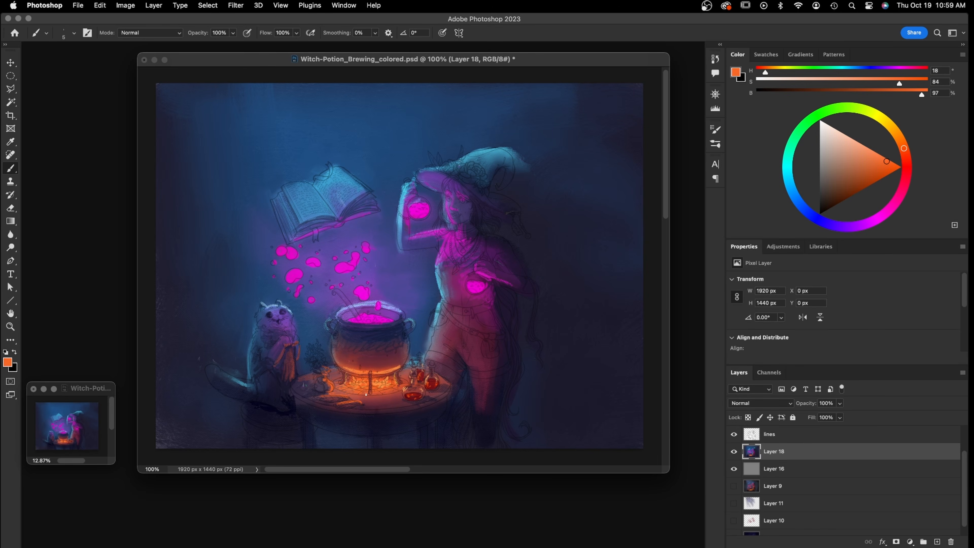
drag(398, 394, 386, 399)
Refine the silhouette at the witch's hip with a sampled background blue and a light blue rim highlight
alt+click(424, 338)
drag(428, 344, 430, 330)
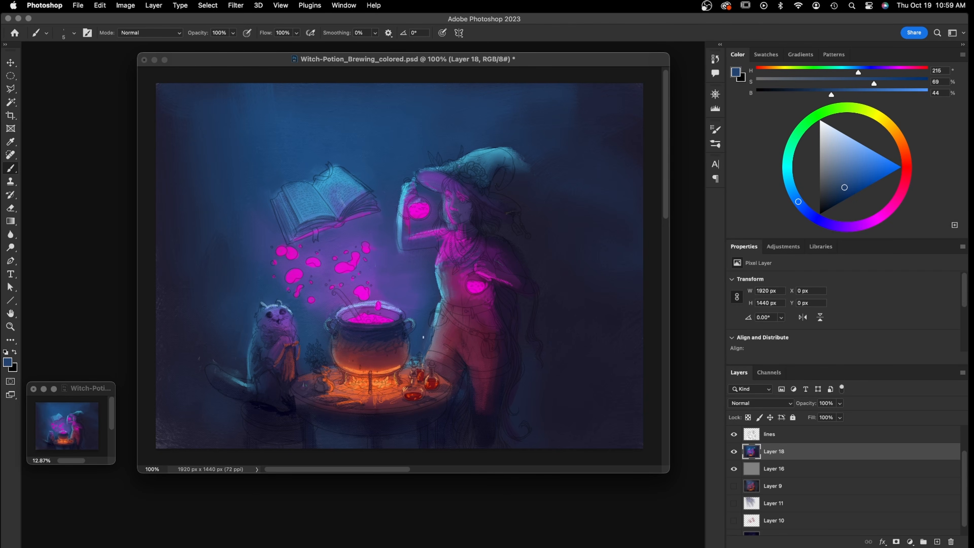
alt+click(437, 315)
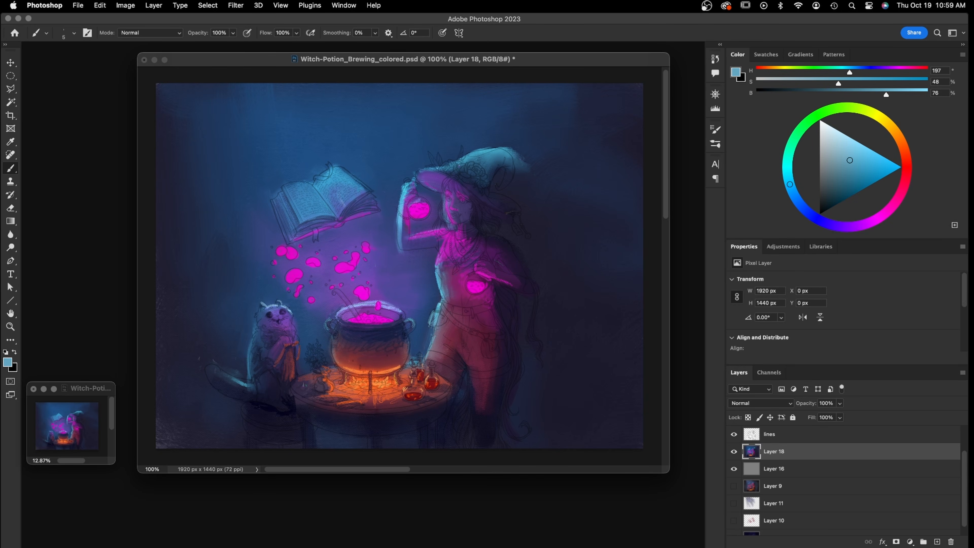
Define the witch's raised arm and sleeve edge with sampled blues and a deeper blue-violet, H 247, S 72, B 37
alt+click(432, 272)
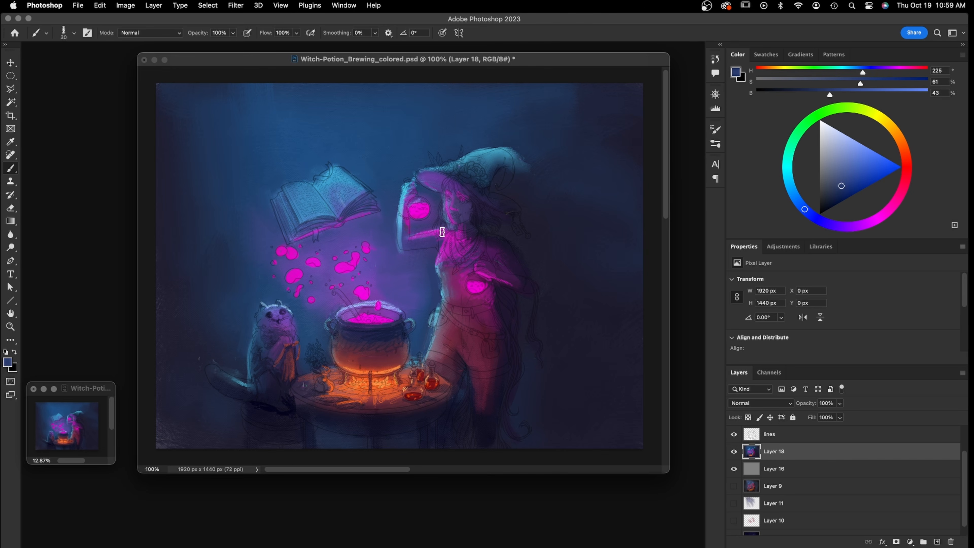
alt+click(401, 238)
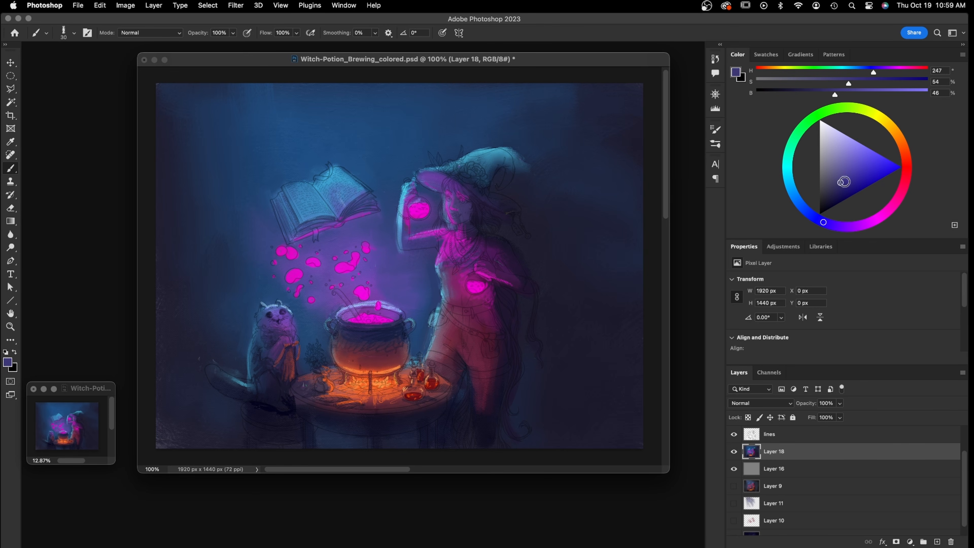
mouse_move(401, 238)
mouse_down()
mouse_move(432, 238)
mouse_move(409, 245)
mouse_move(420, 245)
mouse_move(400, 228)
mouse_up()
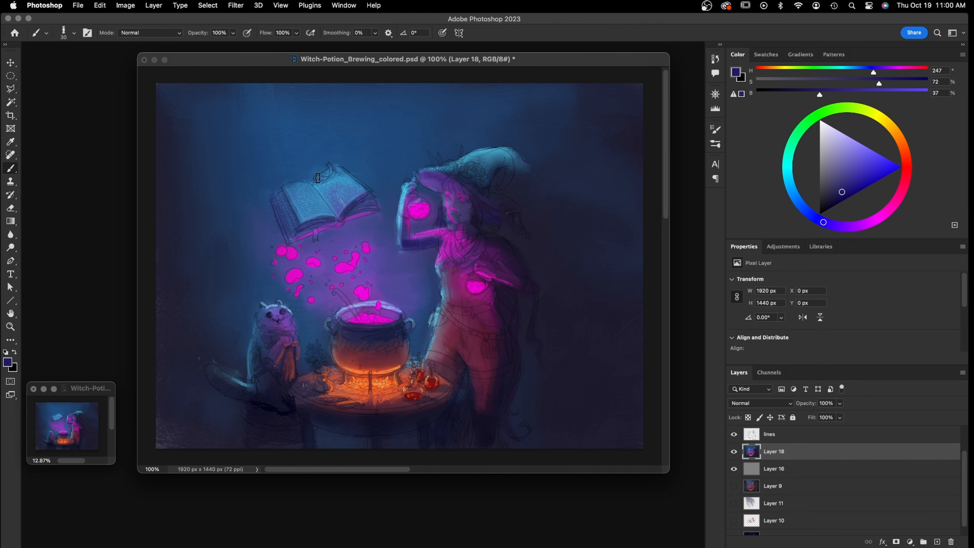
Reshape the witch's hat tip with sampled background blues and shade the hat with dark blue H 228, S 57, B 17
alt+click(518, 143)
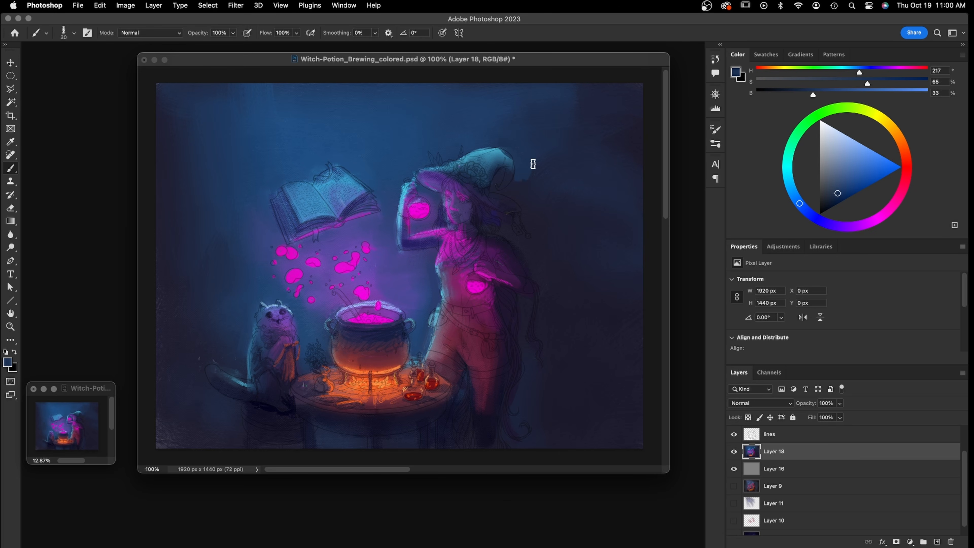
alt+click(517, 185)
drag(526, 161, 513, 150)
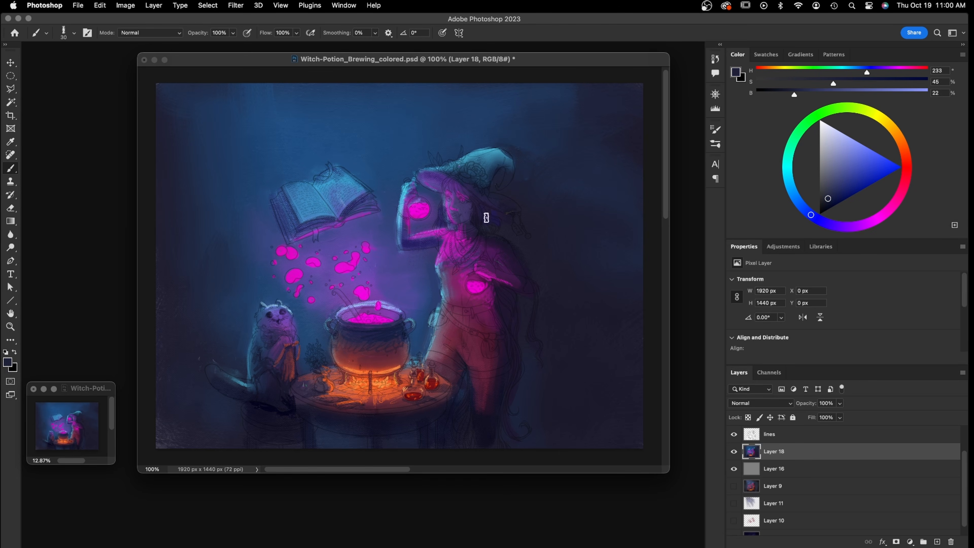
alt+click(493, 160)
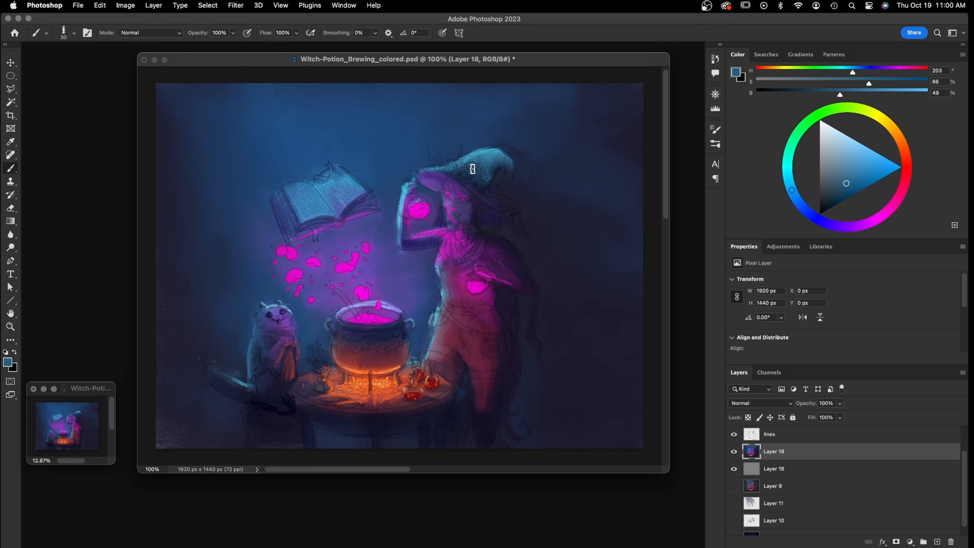
alt+click(486, 190)
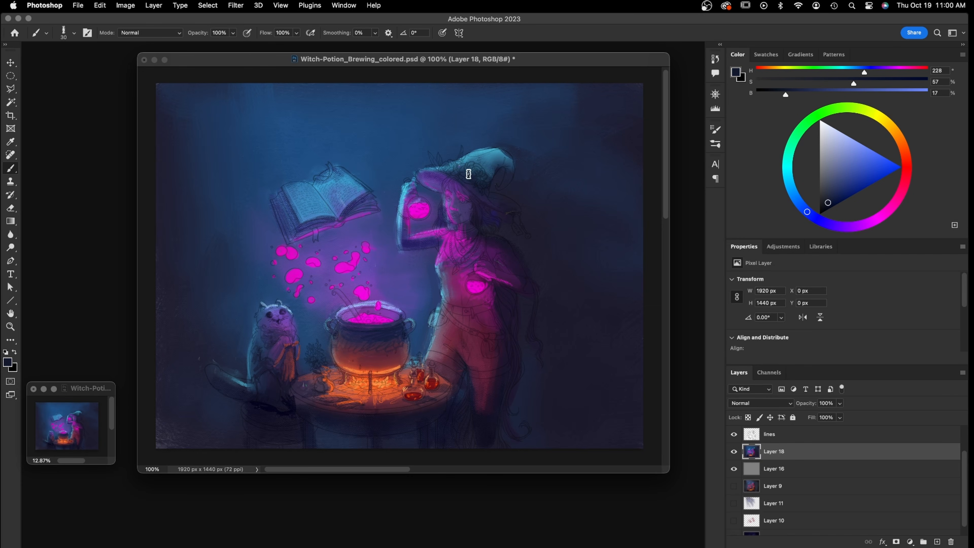
mouse_move(474, 177)
mouse_down()
mouse_move(506, 168)
mouse_move(481, 161)
mouse_move(499, 158)
mouse_up()
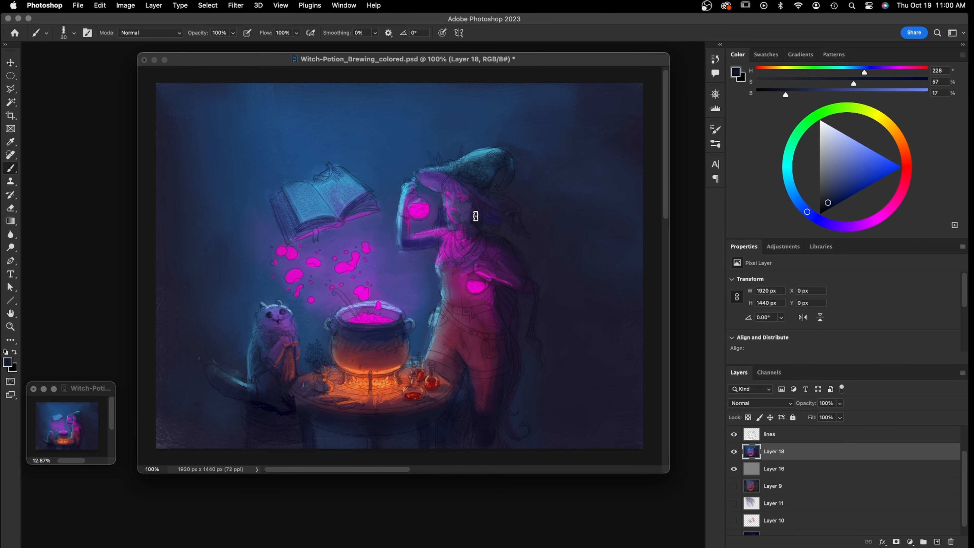
Deepen the shadows around the witch's face and neck with sampled purples, and paint her shawl and shoulder with H 295, S 75, B 59
alt+click(469, 214)
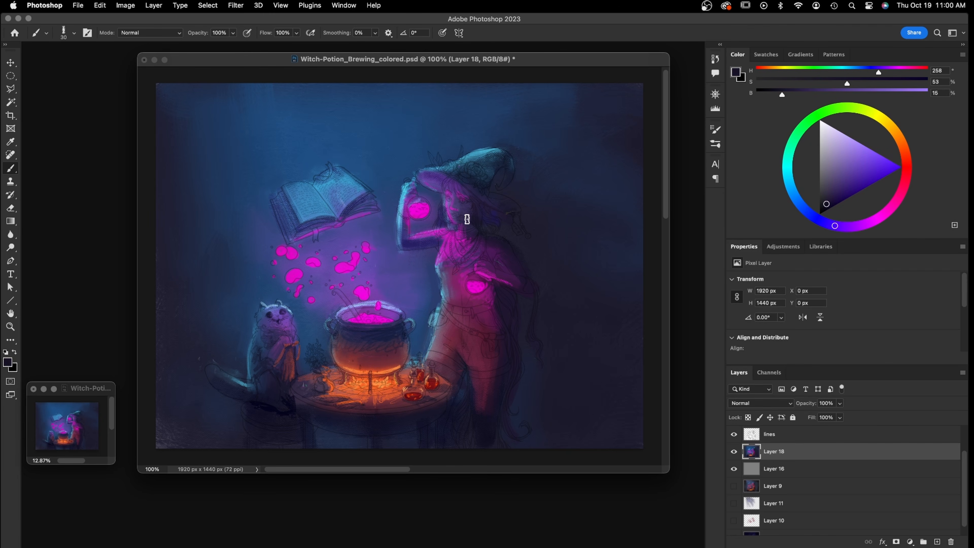
alt+click(465, 227)
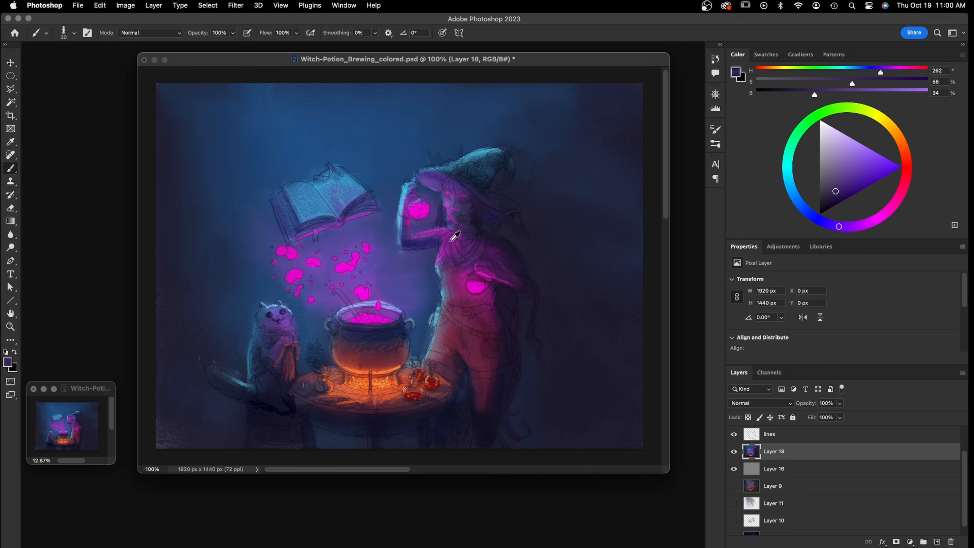
alt+click(454, 243)
mouse_move(473, 245)
mouse_down()
mouse_move(490, 240)
mouse_move(529, 268)
mouse_up()
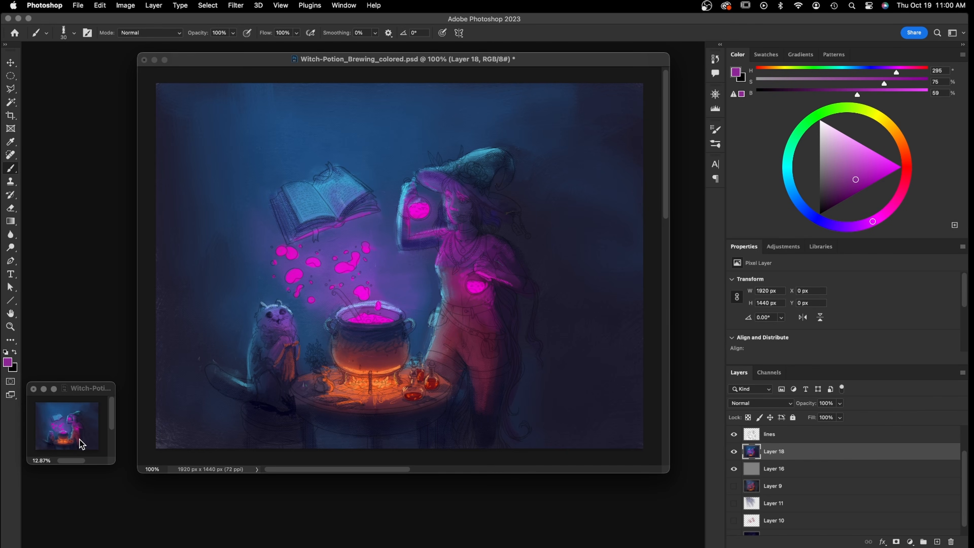
Reposition the small preview window and darken the floating book's pages with blues down to H 216, S 76, B 32
mouse_move(85, 389)
mouse_down()
mouse_move(96, 362)
mouse_move(92, 382)
mouse_up()
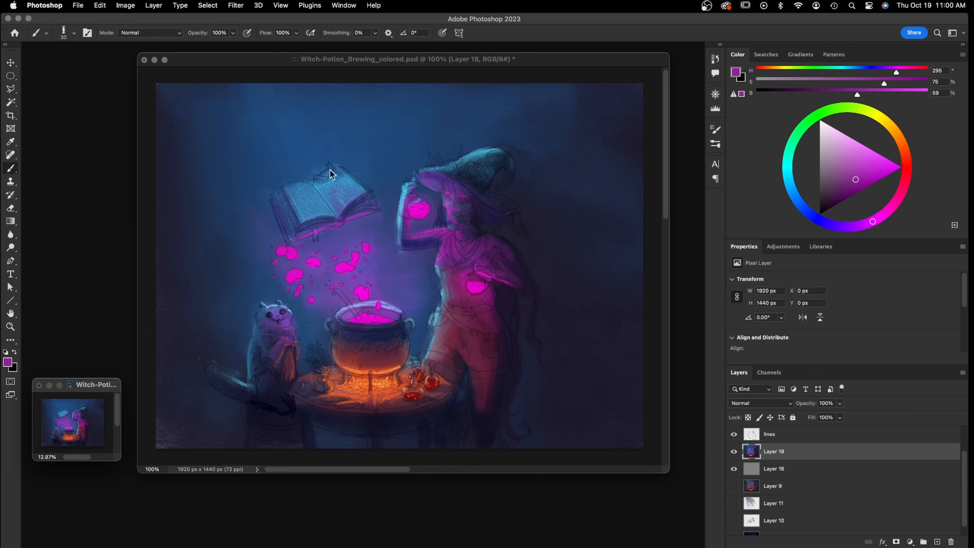
alt+click(384, 187)
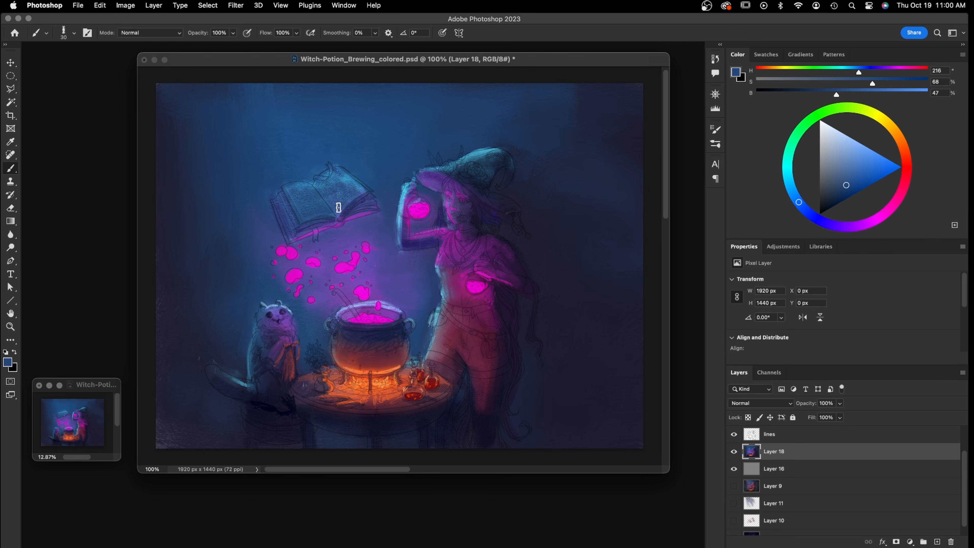
alt+click(324, 211)
mouse_move(334, 212)
mouse_down()
mouse_move(319, 198)
mouse_move(336, 217)
mouse_move(320, 219)
mouse_move(292, 193)
mouse_move(287, 236)
mouse_move(299, 193)
mouse_move(319, 216)
mouse_move(345, 211)
mouse_move(348, 188)
mouse_move(341, 212)
mouse_move(334, 186)
mouse_up()
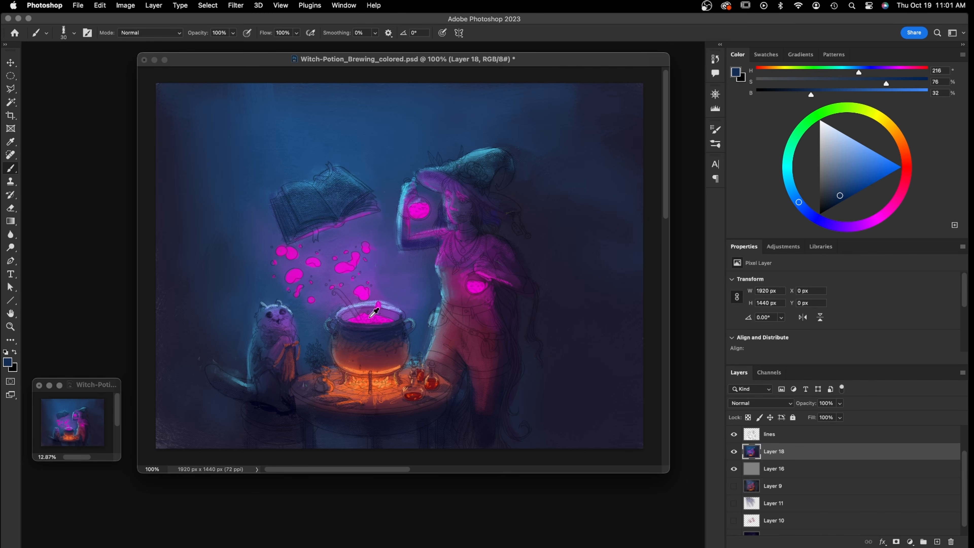
Color the floating book's underside with a smaller brush, using the potion's sampled magenta and a red of S 99, B 73
alt+click(370, 316)
key(bracketleft)
key(bracketleft)
key(bracketleft)
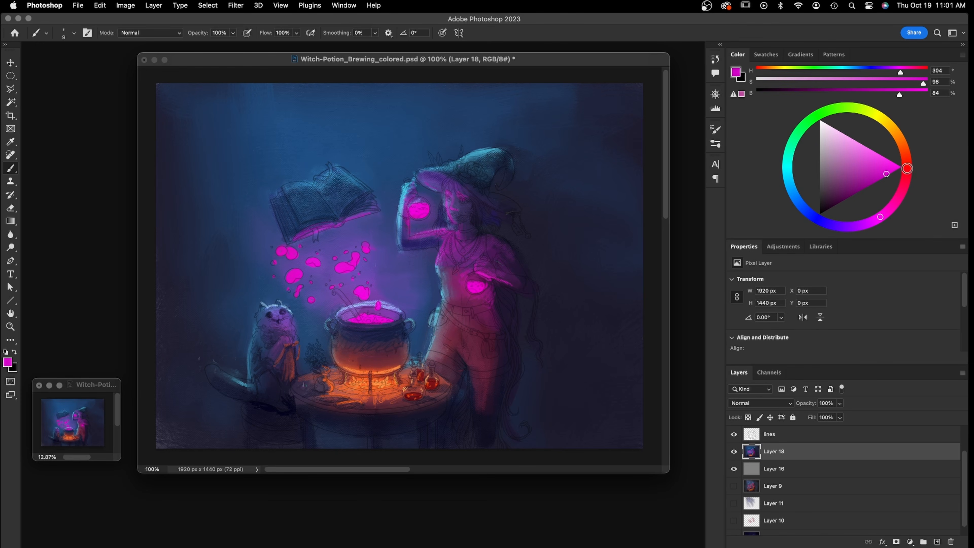
click(905, 182)
click(879, 179)
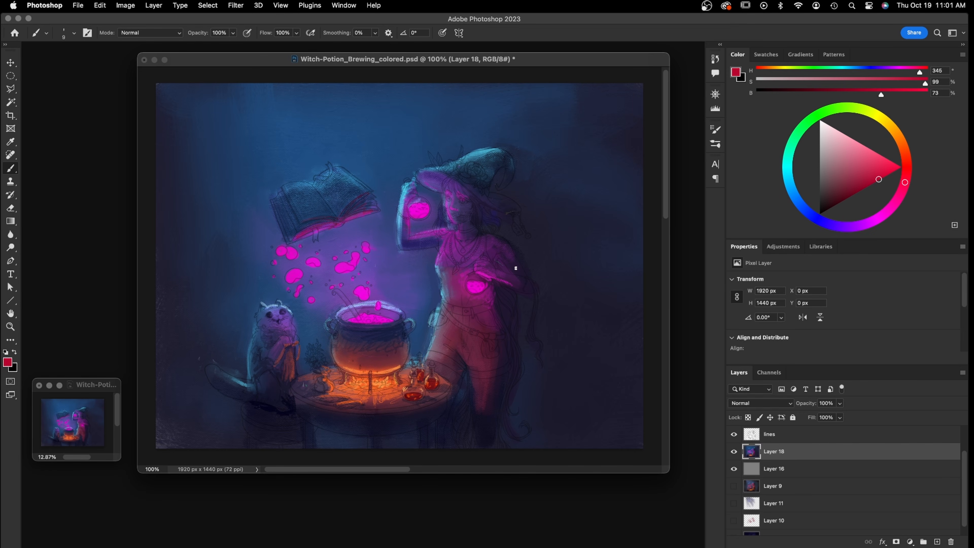
Compare the painting with and without the line art
click(733, 434)
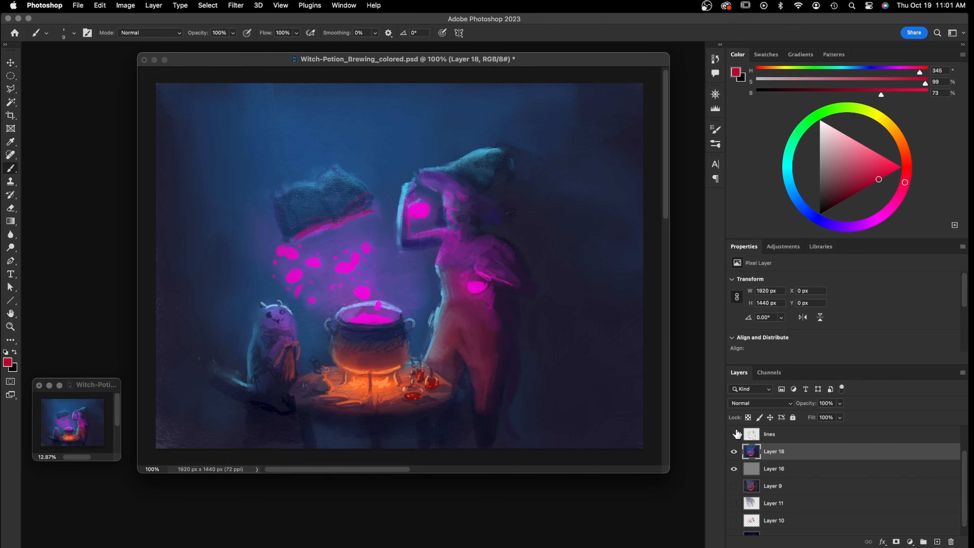
click(734, 434)
click(733, 434)
click(734, 434)
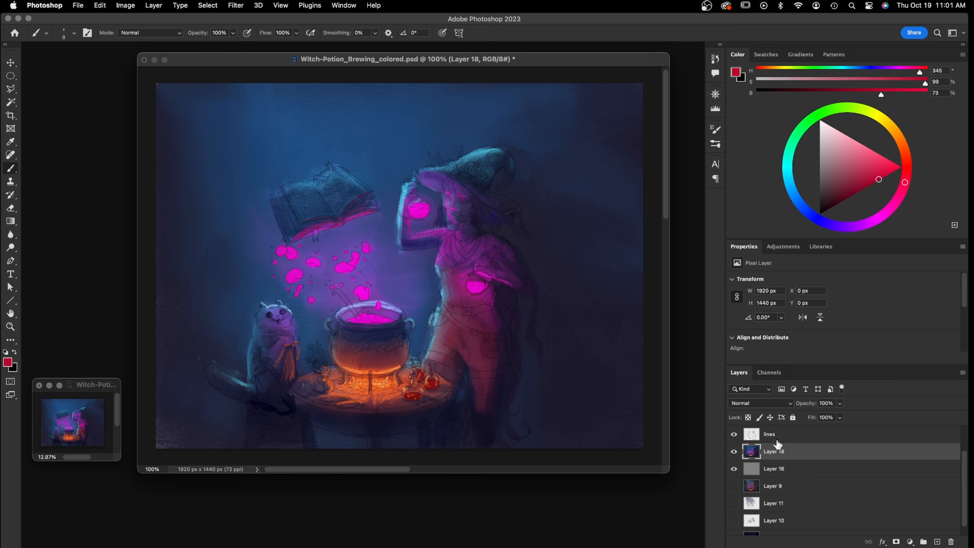
Paint the witch's long hair with dark blue H 232, S 84, B 16, and darken the cat's stool with sampled H 240, S 89, B 11
alt+click(492, 188)
click(824, 204)
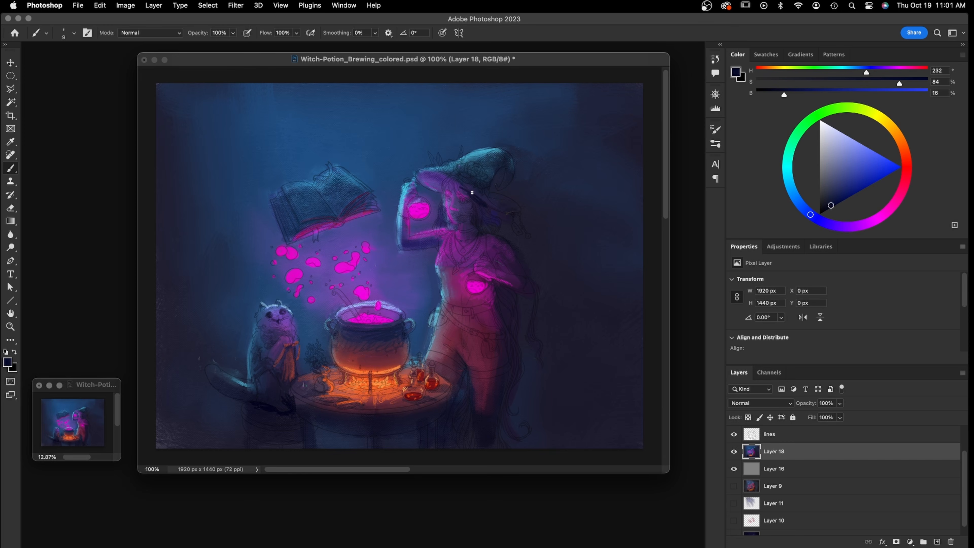
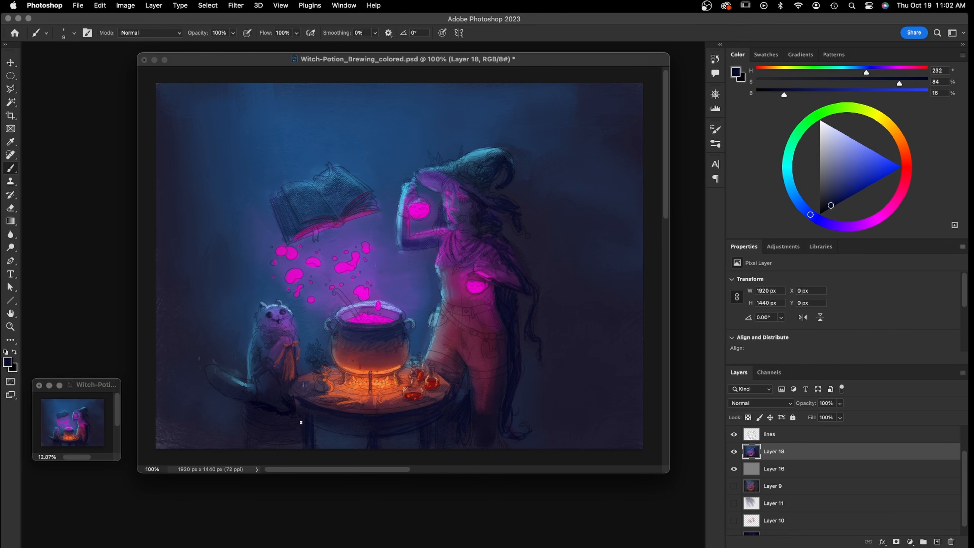
alt+click(283, 411)
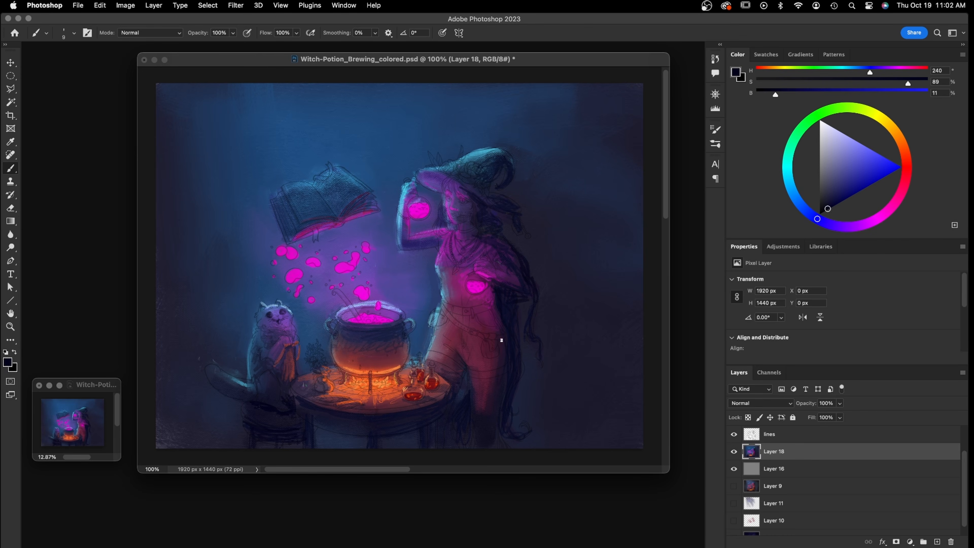
Enlarge the brush to 50 and shade the back and waist side of the witch's body with the dark blue
key(bracketright)
key(bracketright)
key(bracketright)
key(bracketright)
mouse_move(495, 331)
mouse_down()
mouse_move(491, 372)
mouse_move(479, 332)
mouse_move(484, 309)
mouse_move(498, 378)
mouse_move(483, 411)
mouse_move(487, 353)
mouse_move(473, 334)
mouse_move(482, 360)
mouse_move(492, 314)
mouse_move(492, 290)
mouse_up()
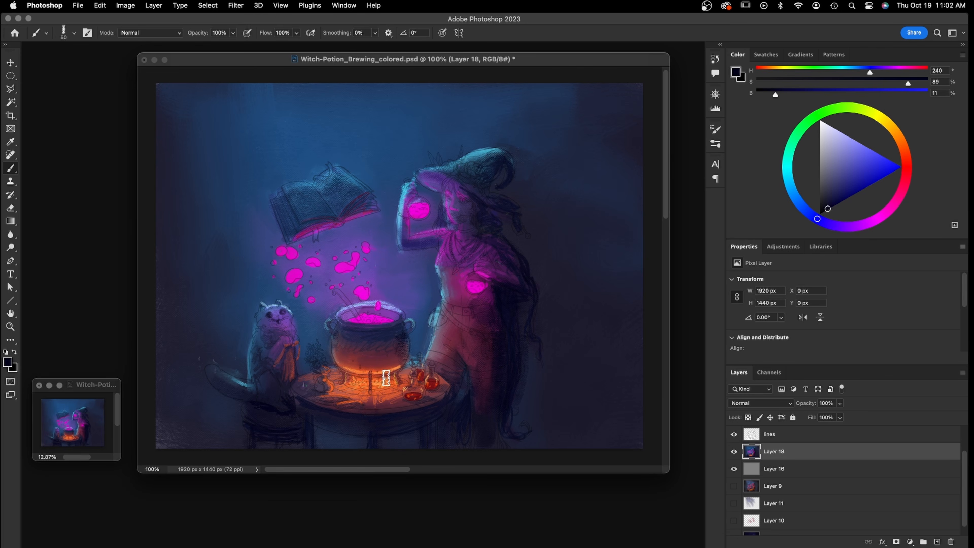
drag(469, 302, 458, 305)
Add a Linear Dodge (Add) layer above the painting and prepare a much smaller brush in light grey, S 0, B 71
click(937, 541)
click(782, 403)
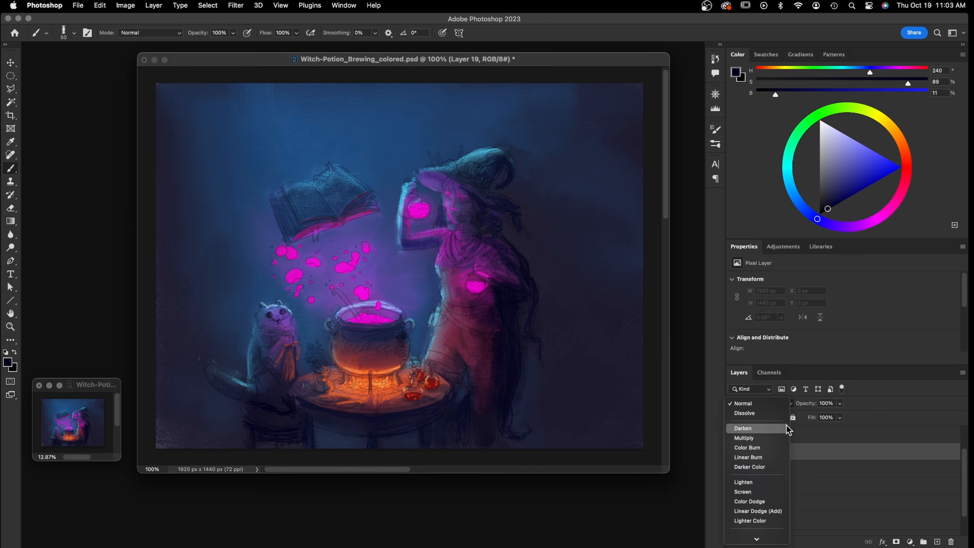
click(767, 510)
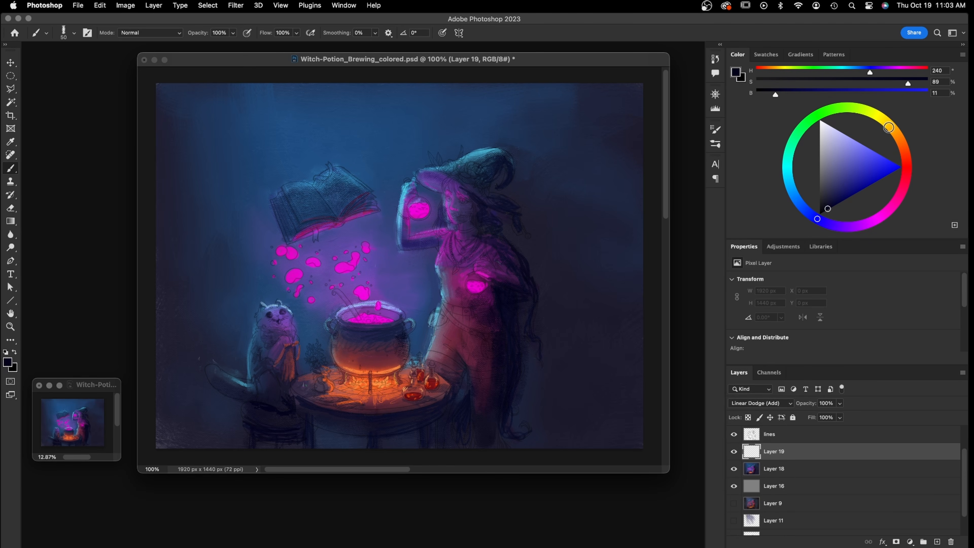
click(829, 164)
click(820, 147)
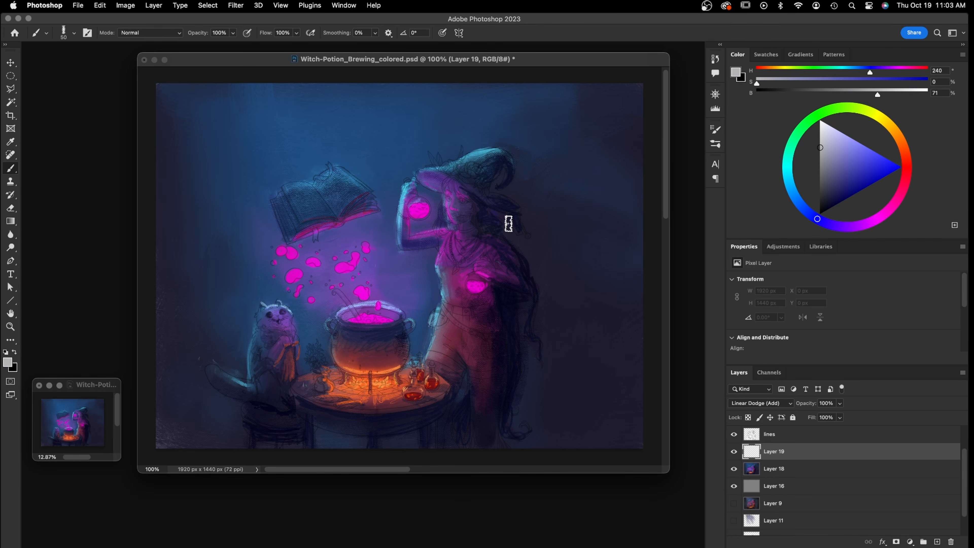
key(bracketleft)
key(bracketleft)
key(bracketleft)
key(bracketleft)
key(bracketleft)
key(bracketleft)
key(bracketleft)
Undo the grey test stroke on the hair and rim-light the hat's drooping tip with blue H 224, S 76, B 70
mouse_move(492, 192)
mouse_down()
mouse_move(514, 199)
mouse_move(517, 213)
mouse_up()
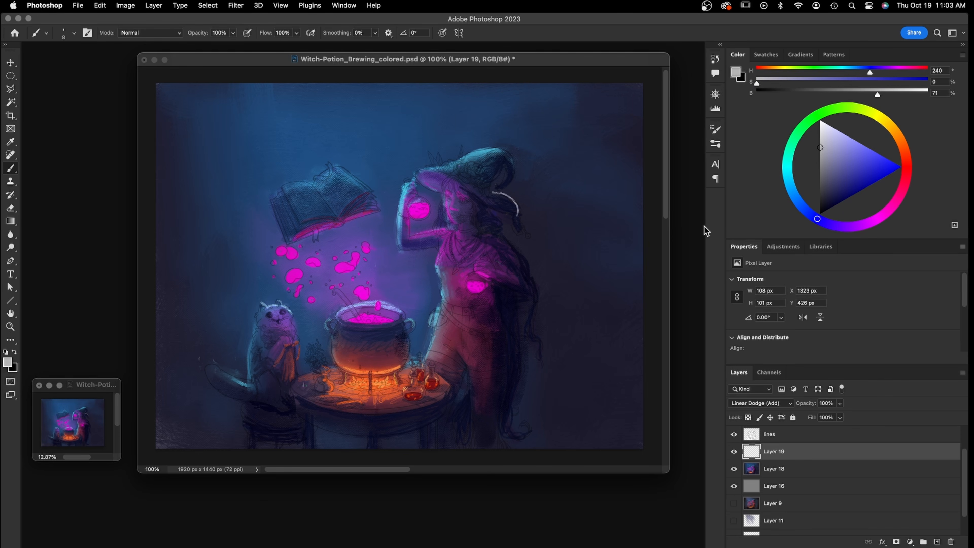
key(super+z)
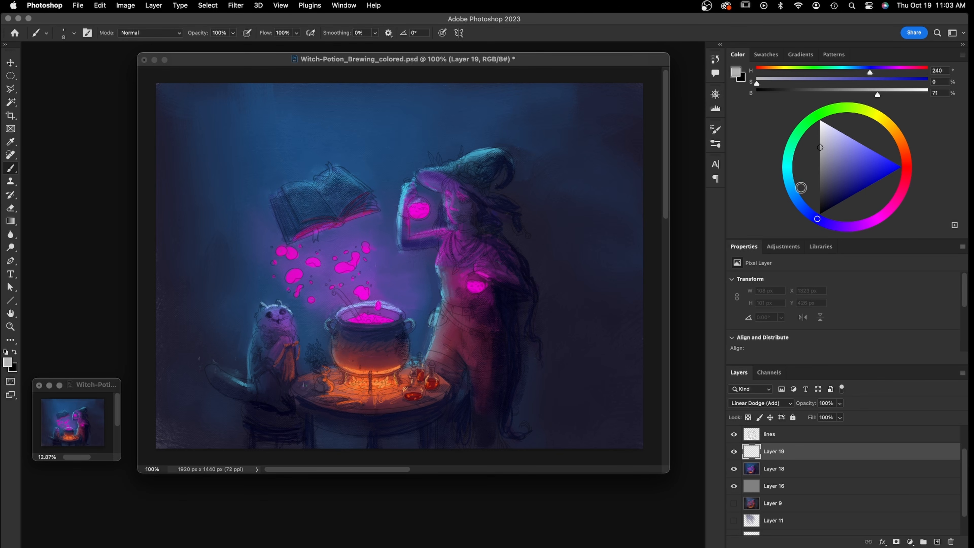
click(803, 207)
click(863, 173)
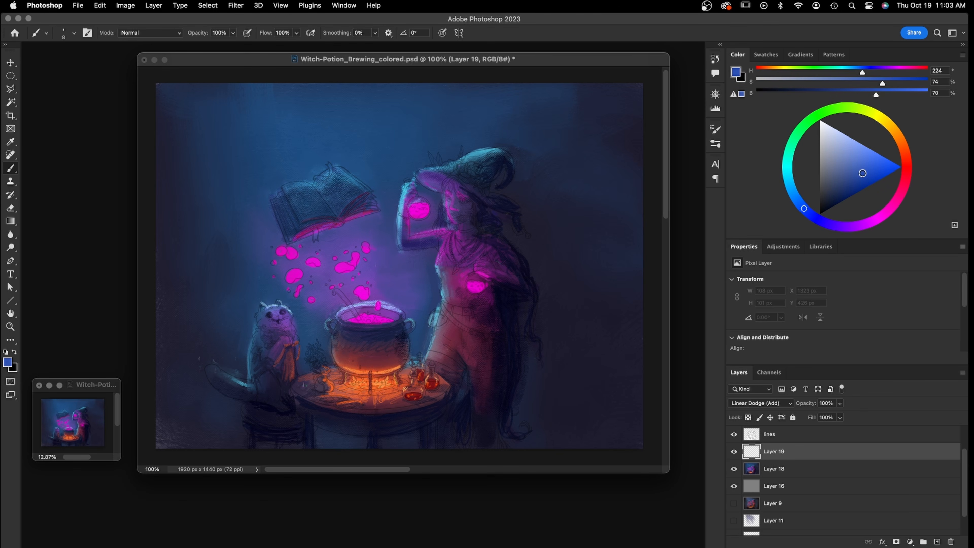
mouse_move(513, 155)
mouse_down()
mouse_move(513, 178)
mouse_move(512, 167)
mouse_up()
mouse_move(627, 127)
mouse_down()
mouse_move(566, 176)
mouse_move(586, 176)
mouse_up()
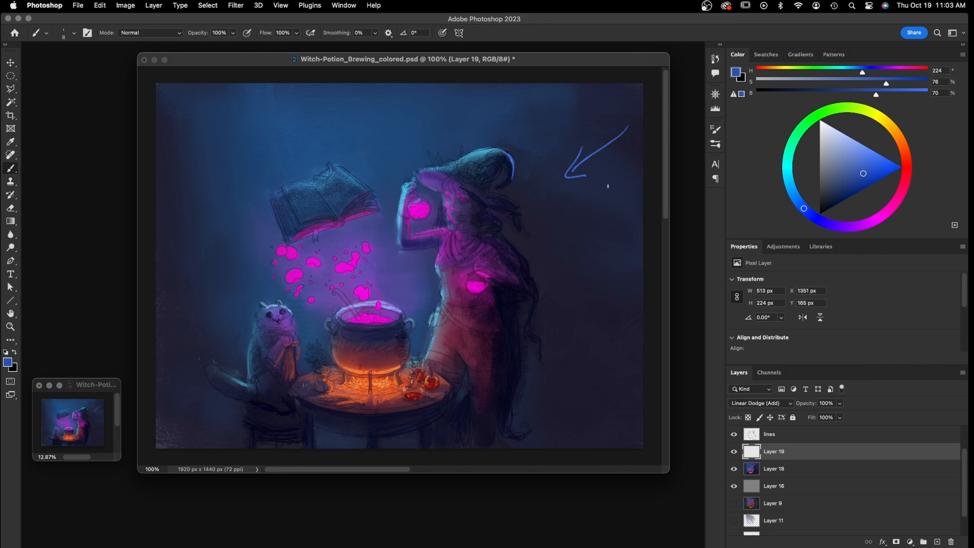
key(super+z)
key(super+z)
Rim-light the outer edges of the witch's hair strands down to the floor, plus the table's edge and leg, in blue
mouse_move(492, 183)
mouse_down()
mouse_move(520, 208)
mouse_move(493, 200)
mouse_move(510, 219)
mouse_move(492, 212)
mouse_move(525, 259)
mouse_move(539, 355)
mouse_up()
drag(515, 303, 521, 401)
mouse_move(510, 267)
mouse_down()
mouse_move(531, 300)
mouse_move(520, 298)
mouse_up()
mouse_move(515, 389)
mouse_down()
mouse_move(508, 409)
mouse_move(518, 433)
mouse_move(487, 442)
mouse_up()
drag(451, 396, 452, 386)
click(432, 423)
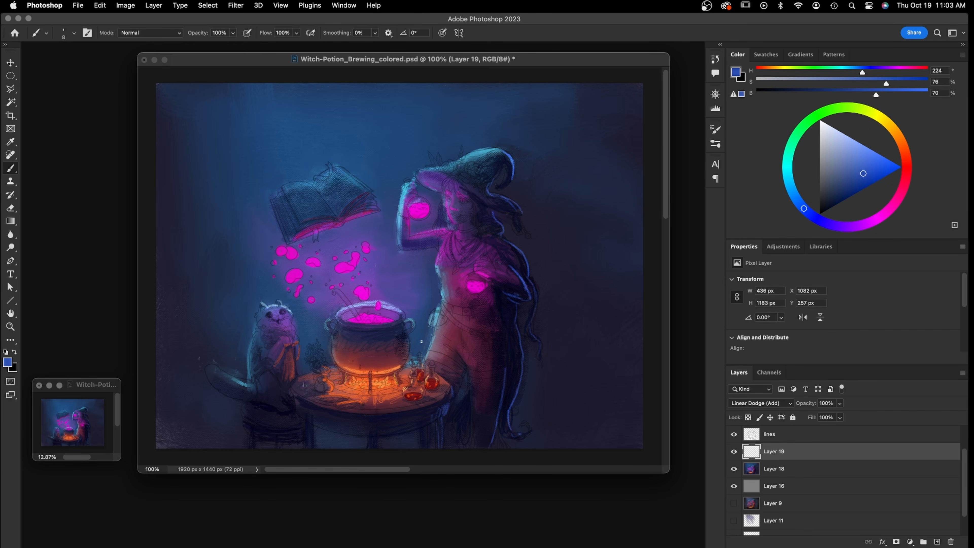
Extend the blue rim light to the cauldron, the cat and its stool, the hat's curl and the remaining hair strands
drag(408, 358, 405, 338)
drag(252, 336, 252, 341)
mouse_move(503, 155)
mouse_down()
mouse_move(511, 164)
mouse_move(497, 188)
mouse_up()
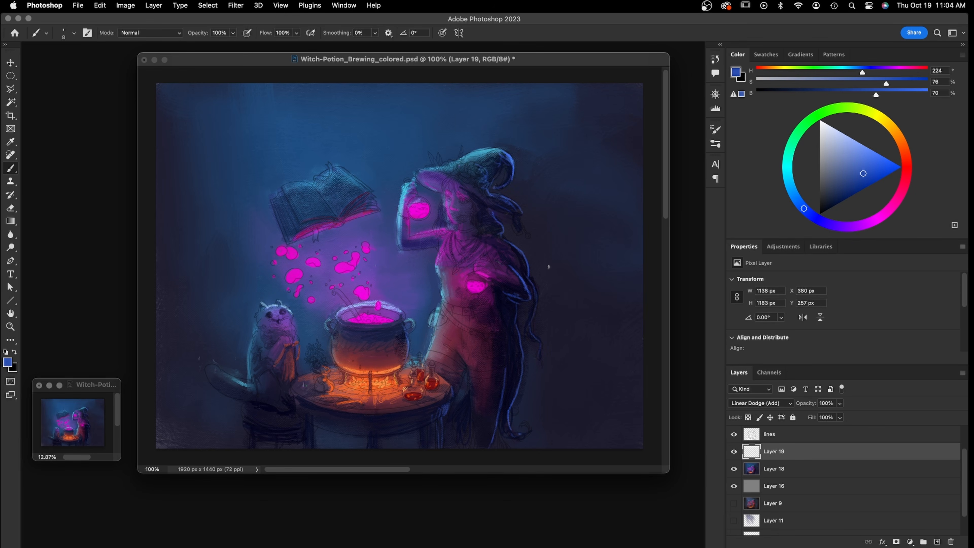
drag(525, 255, 537, 302)
drag(541, 347, 544, 367)
drag(496, 308, 507, 357)
mouse_move(245, 412)
mouse_down()
mouse_move(246, 432)
mouse_move(249, 393)
mouse_move(212, 381)
mouse_move(248, 376)
mouse_move(255, 336)
mouse_up()
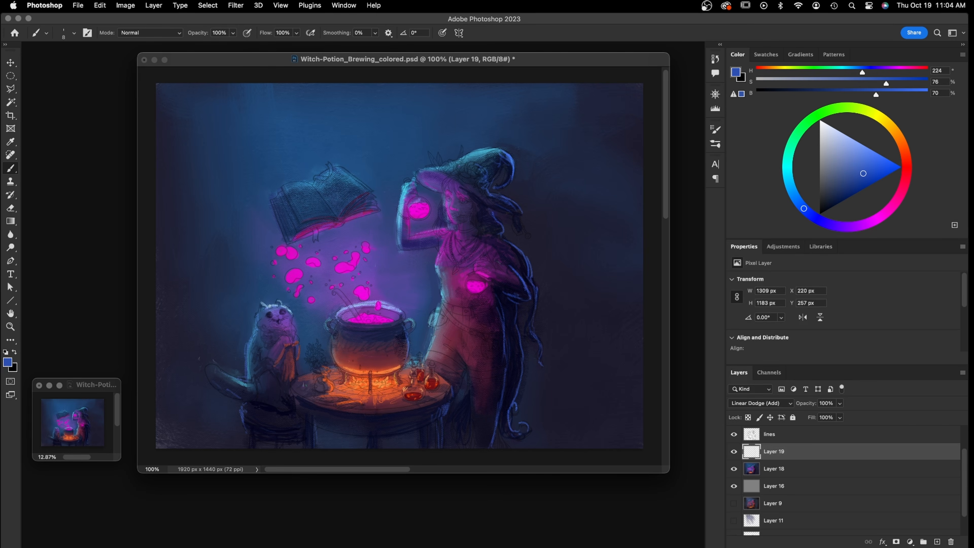
Trace blue highlights along the floating book's upper edges and the top and twigs of the witch's hat
drag(273, 197, 280, 191)
mouse_move(331, 173)
mouse_down()
mouse_move(342, 168)
mouse_move(360, 186)
mouse_up()
mouse_move(433, 170)
mouse_down()
mouse_move(461, 157)
mouse_move(429, 155)
mouse_move(465, 159)
mouse_move(485, 151)
mouse_up()
Try light-direction arrows, one toward the book in H 204 blue and one toward the witch in H 239 blue
drag(804, 208, 792, 190)
mouse_move(246, 100)
mouse_down()
mouse_move(274, 157)
mouse_move(276, 134)
mouse_up()
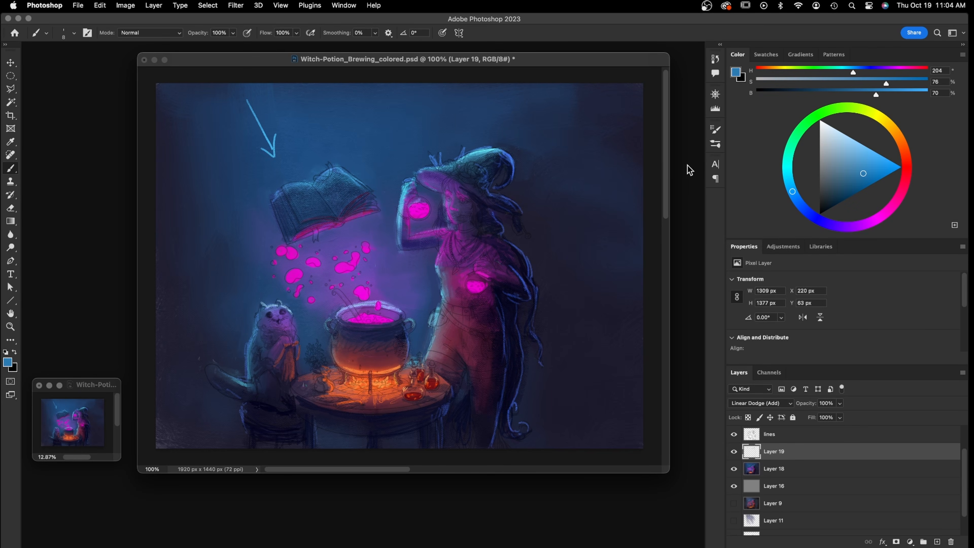
drag(805, 204, 815, 217)
mouse_move(612, 102)
mouse_down()
mouse_move(557, 150)
mouse_move(579, 152)
mouse_up()
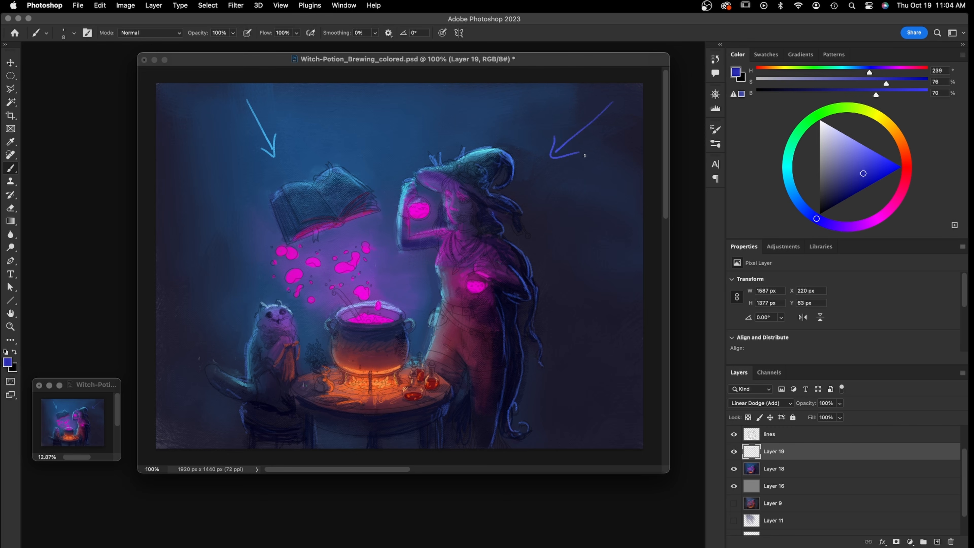
key(super+z)
key(super+z)
key(super+z)
key(super+z)
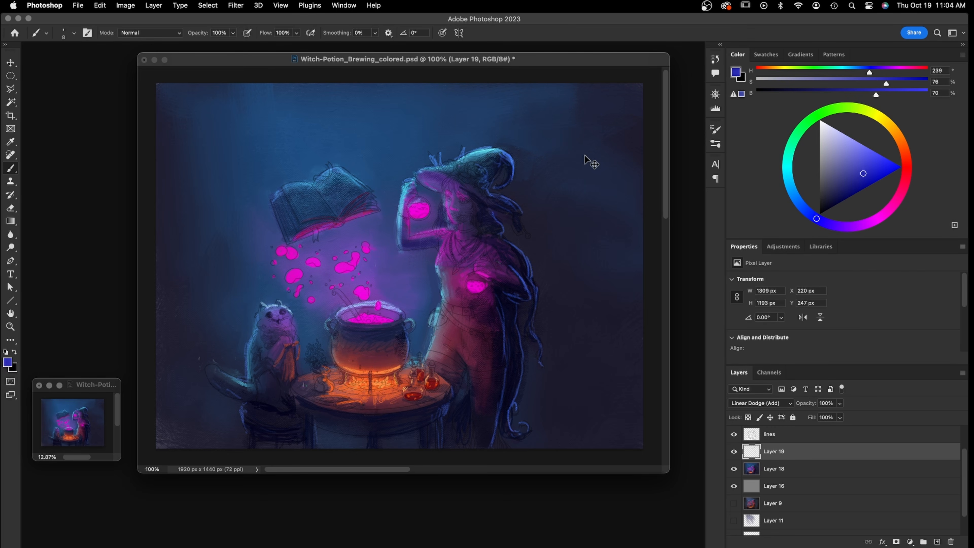
Brighten the rim light on the book, the witch's raised arm, hat and face edge with blue H 206, S 76, B 70
click(793, 194)
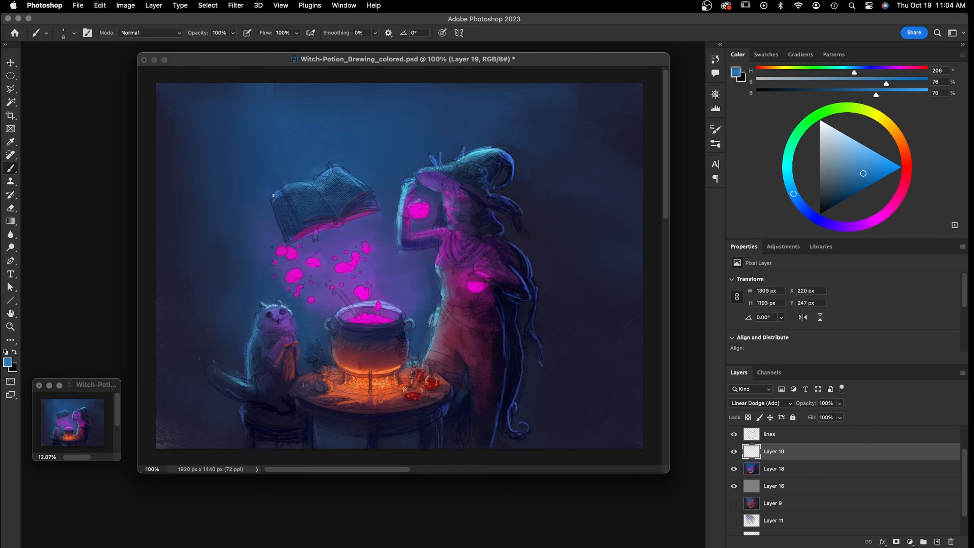
mouse_move(283, 188)
mouse_down()
mouse_move(313, 184)
mouse_move(330, 166)
mouse_move(335, 173)
mouse_move(276, 198)
mouse_move(278, 224)
mouse_move(282, 204)
mouse_up()
mouse_move(397, 221)
mouse_down()
mouse_move(399, 246)
mouse_move(399, 232)
mouse_move(399, 245)
mouse_move(444, 227)
mouse_up()
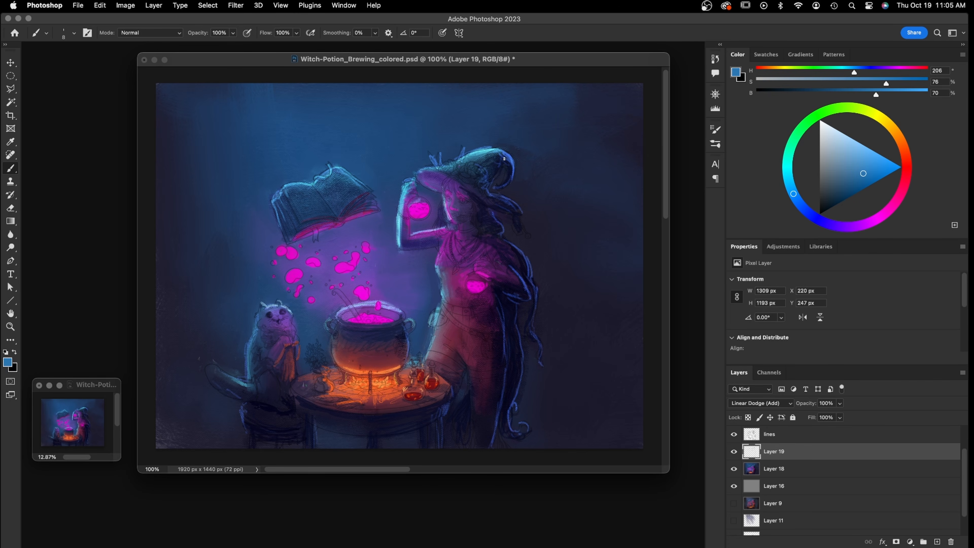
mouse_move(441, 200)
mouse_down()
mouse_move(434, 227)
mouse_move(440, 202)
mouse_up()
Merge the rim-light layer with Layer 18 and check the result by hiding and showing the merged layer
shift+click(782, 468)
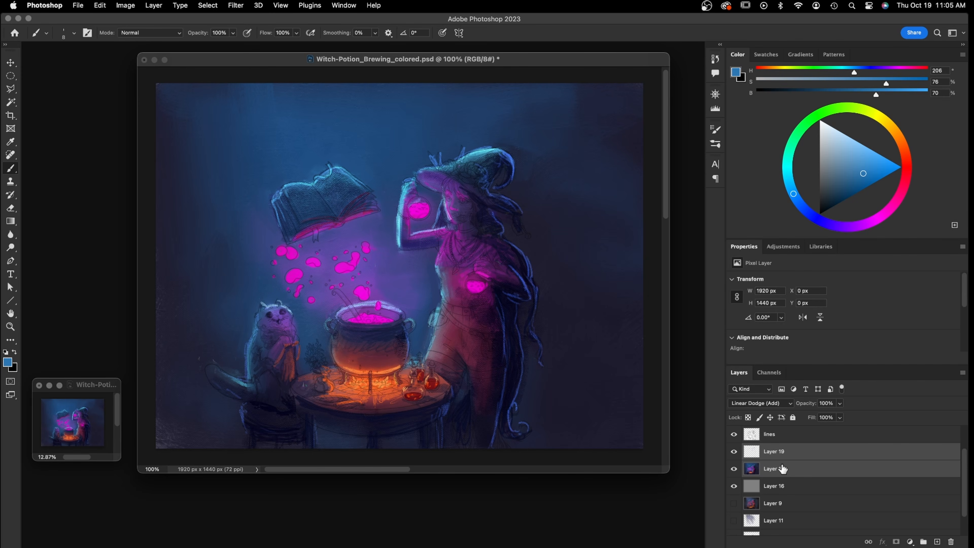
key(ctrl+e)
click(733, 451)
click(733, 452)
click(734, 452)
click(734, 452)
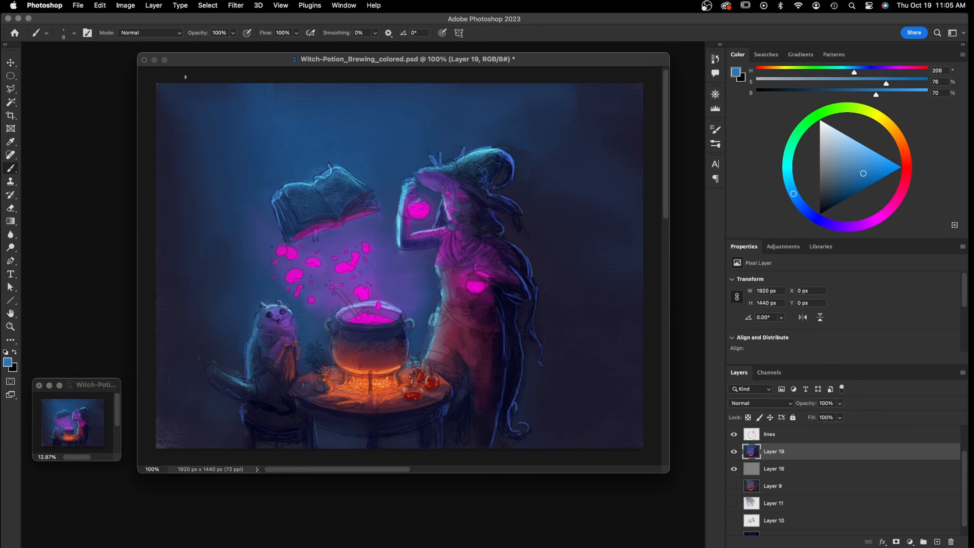
Duplicate the merged layer and start a Curves adjustment on the copy, raising input 157 to output 198
drag(776, 452, 937, 541)
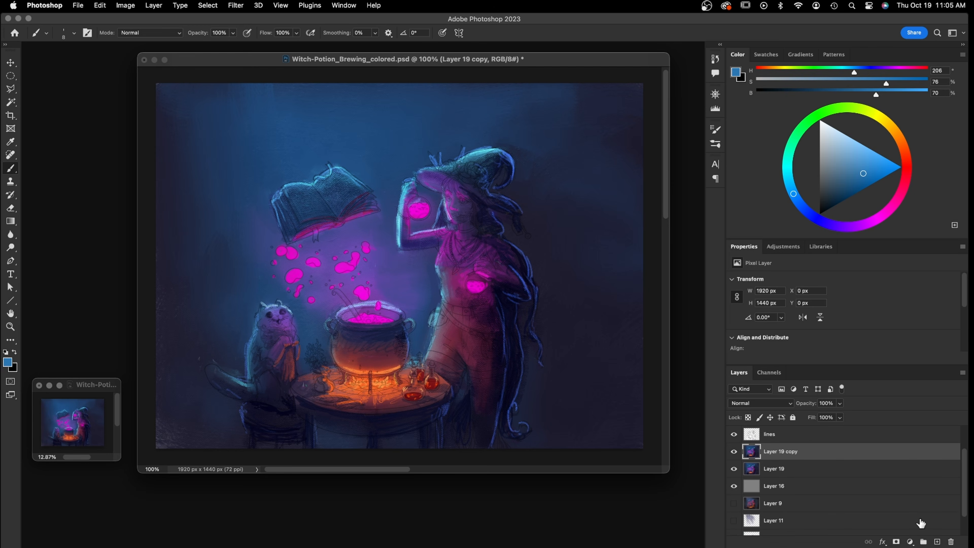
click(126, 5)
mouse_move(165, 34)
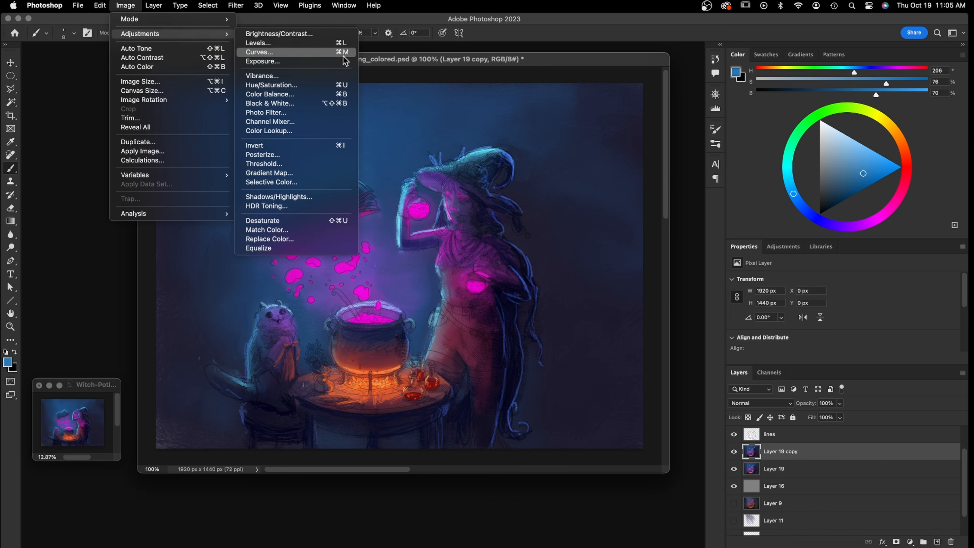
click(311, 52)
drag(486, 288, 792, 275)
drag(666, 393, 692, 351)
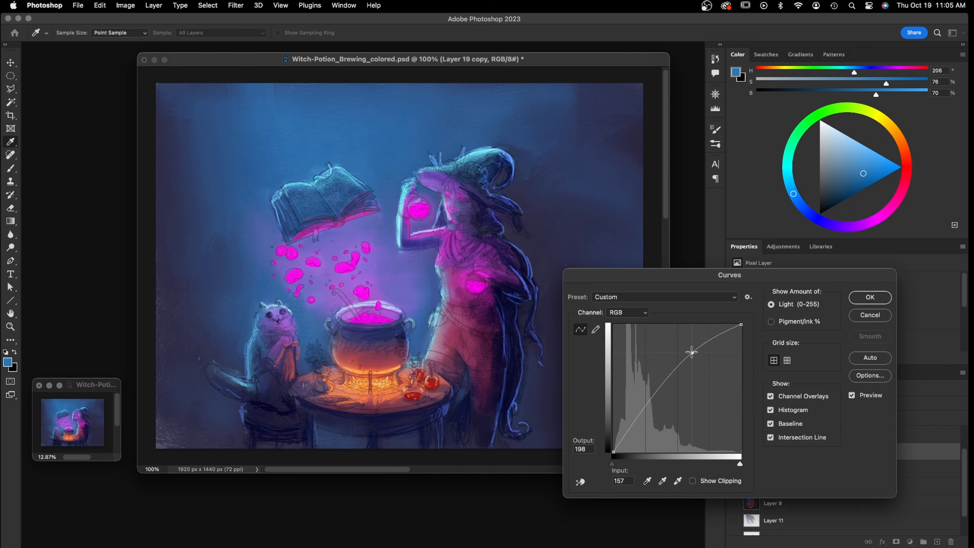
Add a lower curve point to hold back the shadows and fine-tune the raised point for the lighter tones
drag(631, 425, 633, 419)
drag(632, 419, 637, 422)
mouse_move(613, 452)
mouse_down()
mouse_move(614, 434)
mouse_move(614, 451)
mouse_up()
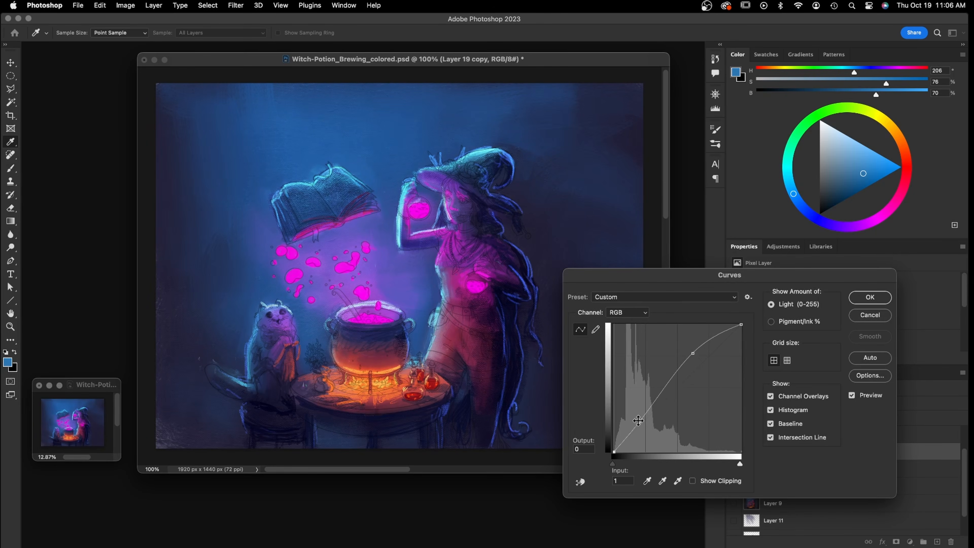
drag(642, 423, 648, 412)
mouse_move(693, 350)
mouse_down()
mouse_move(696, 372)
mouse_move(697, 347)
mouse_up()
mouse_move(699, 356)
mouse_down()
mouse_move(693, 339)
mouse_move(698, 358)
mouse_move(697, 348)
mouse_up()
Compare the Curves preview, apply the adjustment, and compare the adjusted copy against the original layer
click(852, 396)
click(852, 395)
click(852, 396)
click(854, 395)
click(867, 298)
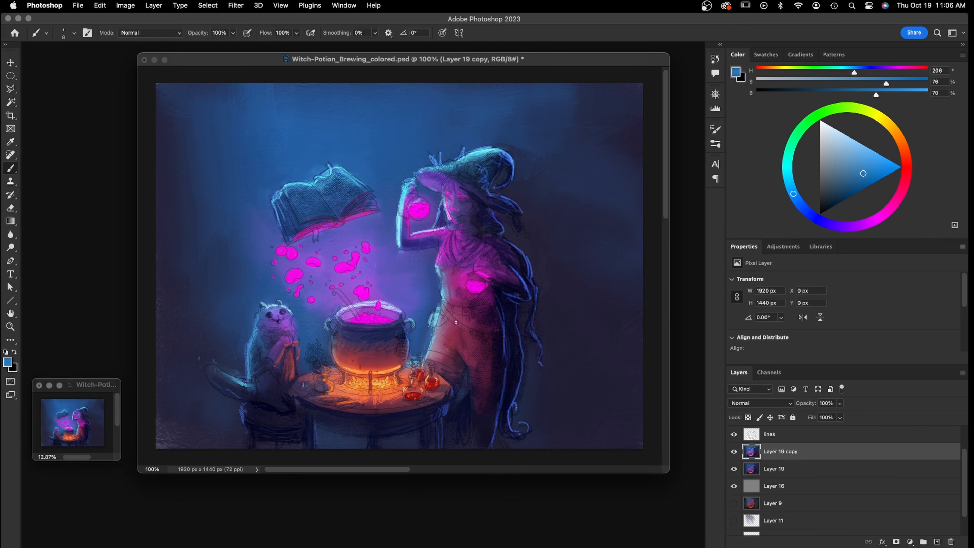
click(733, 451)
click(734, 451)
click(734, 451)
click(734, 451)
Darken the witch's hat brim, crown folds and curled tip with sampled dark blue H 235, S 74, B 21
alt+click(475, 192)
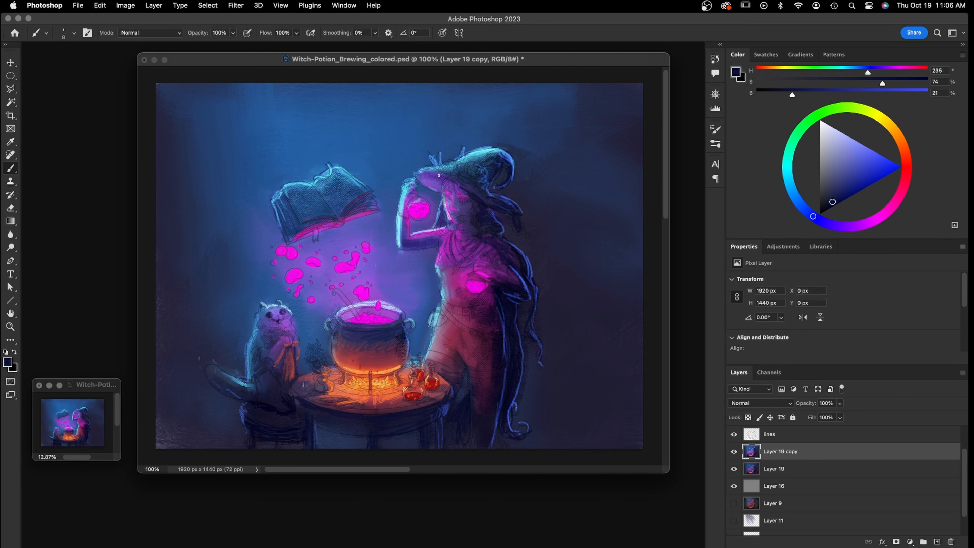
drag(430, 173, 448, 182)
mouse_move(458, 174)
mouse_down()
mouse_move(470, 170)
mouse_move(455, 162)
mouse_up()
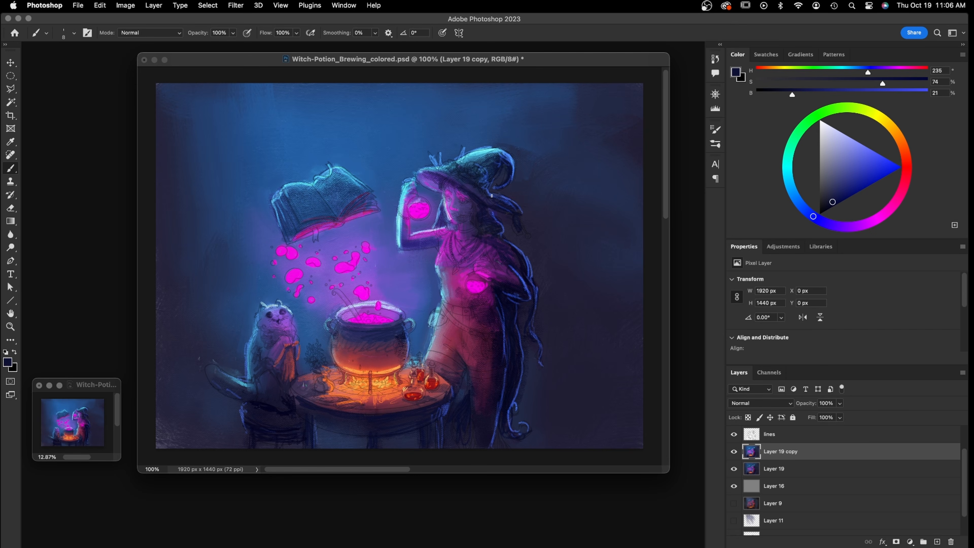
drag(483, 190, 492, 178)
drag(490, 152, 512, 179)
Refine the witch's skirt, torso and hat brim with sampled reds, purples and blues, including H 335, S 68, B 42 and H 295, S 77, B 67
alt+click(463, 324)
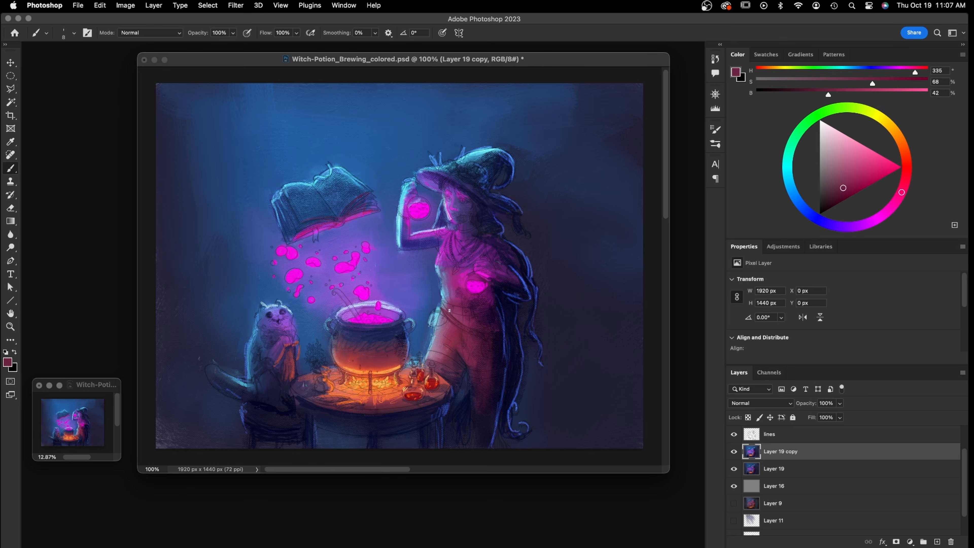
alt+click(487, 310)
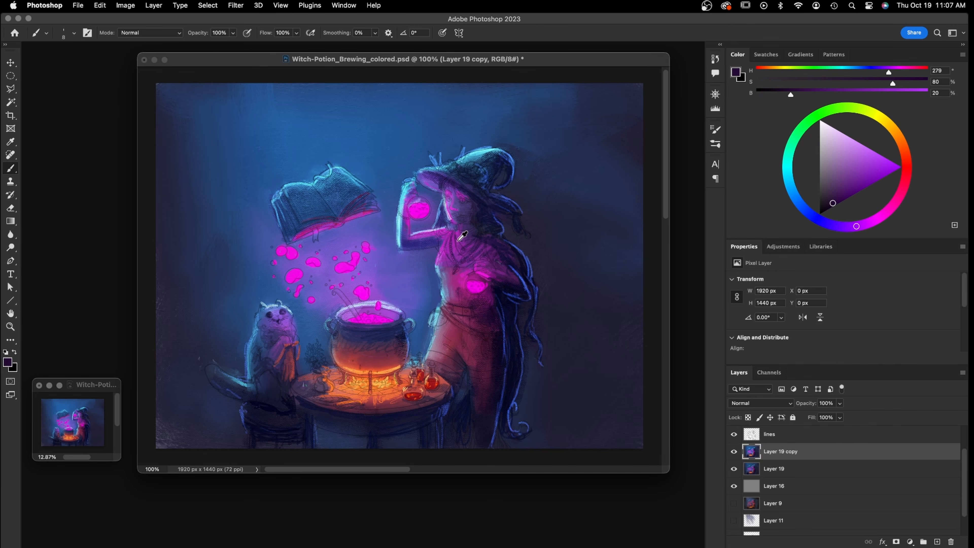
alt+click(455, 249)
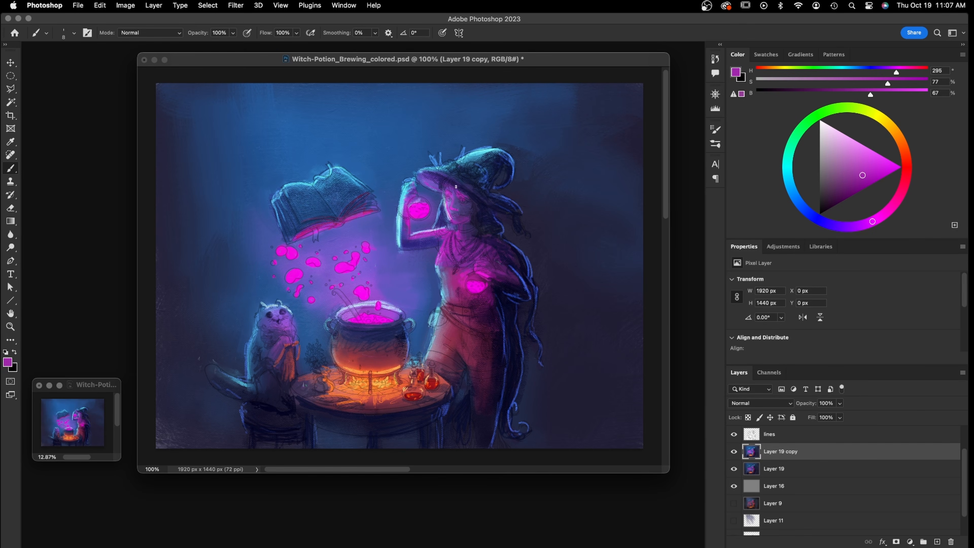
alt+click(414, 175)
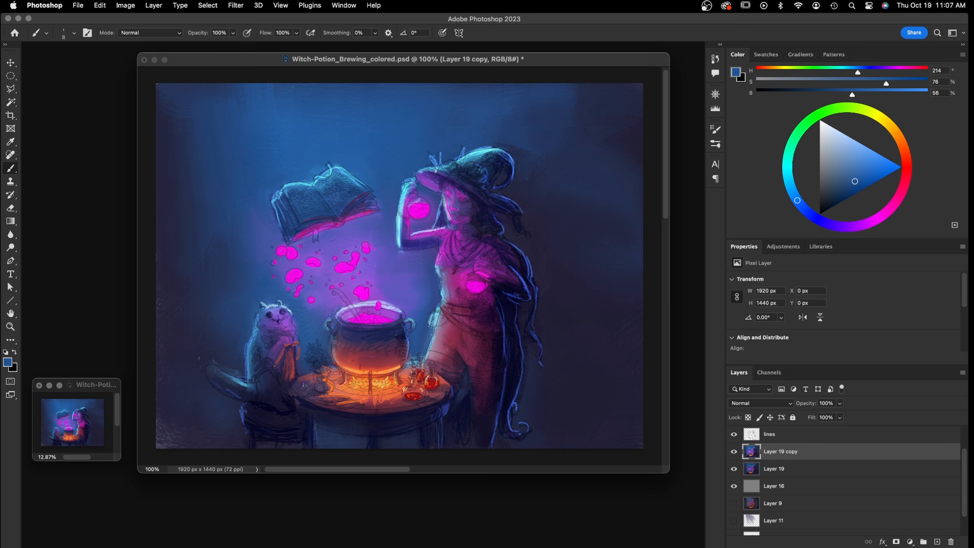
alt+click(430, 174)
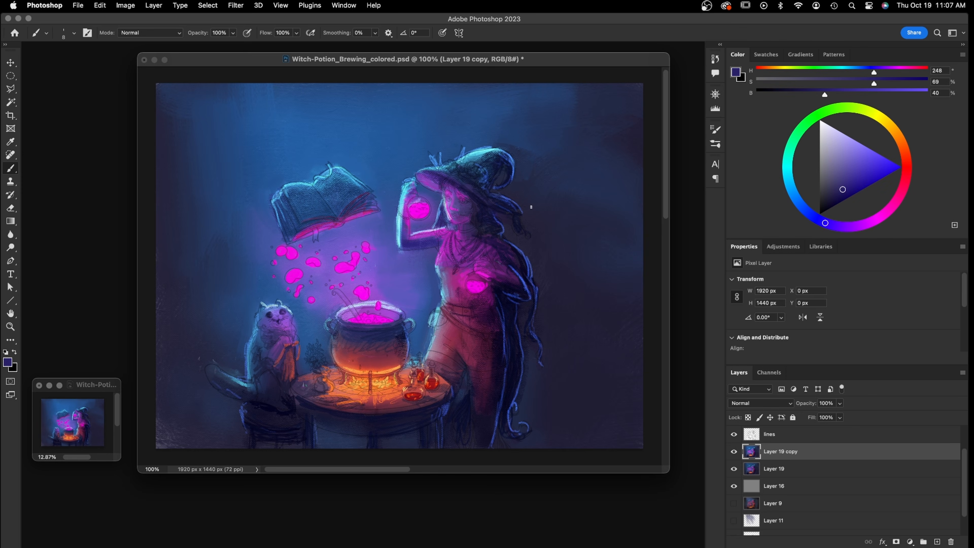
Clean up the hat's crown and curled tip with sampled blues, including H 202, S 68, B 60 and H 215, S 72, B 50
alt+click(471, 155)
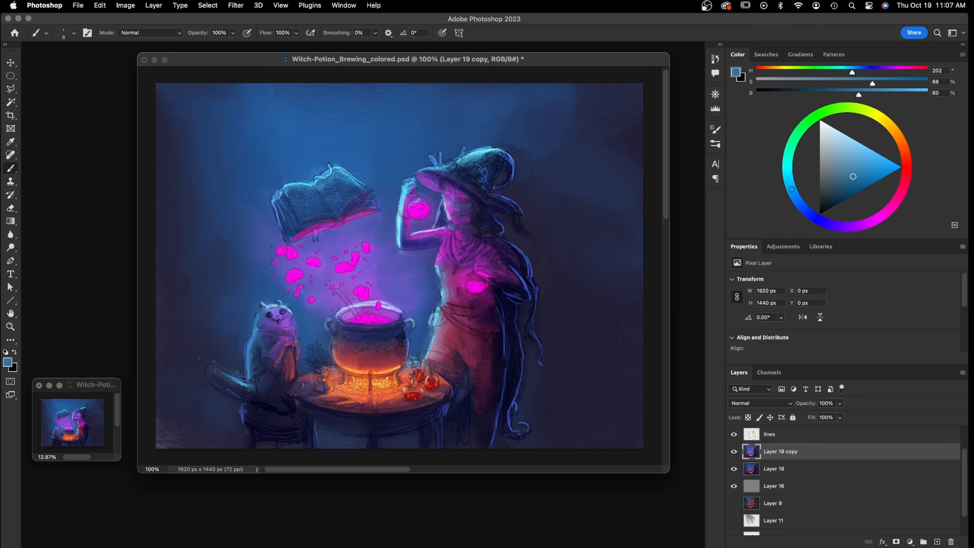
alt+click(483, 157)
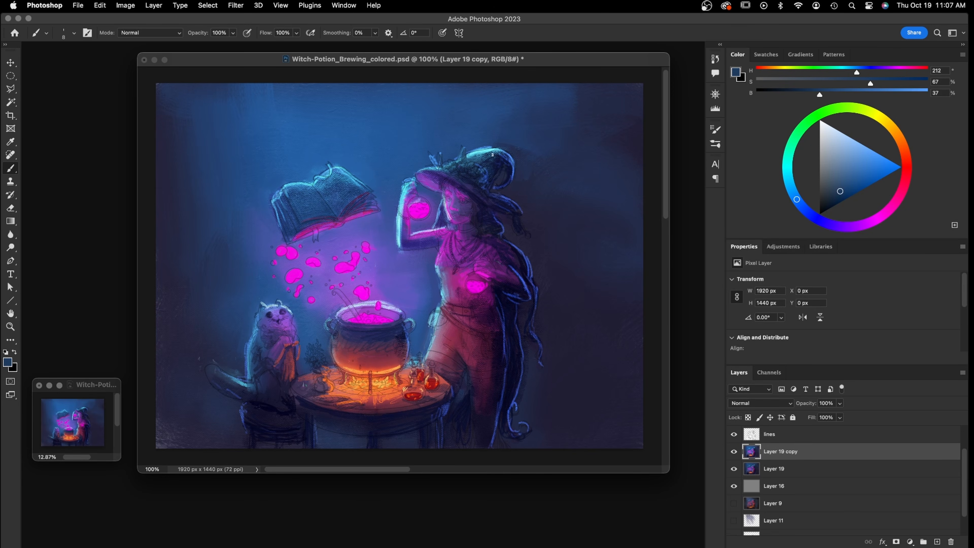
alt+click(482, 138)
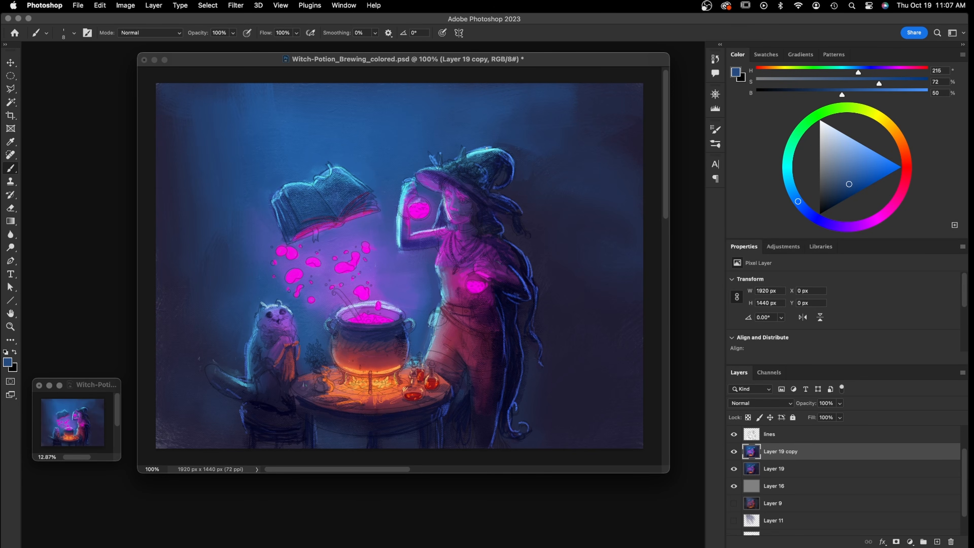
alt+click(489, 151)
drag(493, 152, 506, 140)
alt+click(511, 140)
alt+click(506, 140)
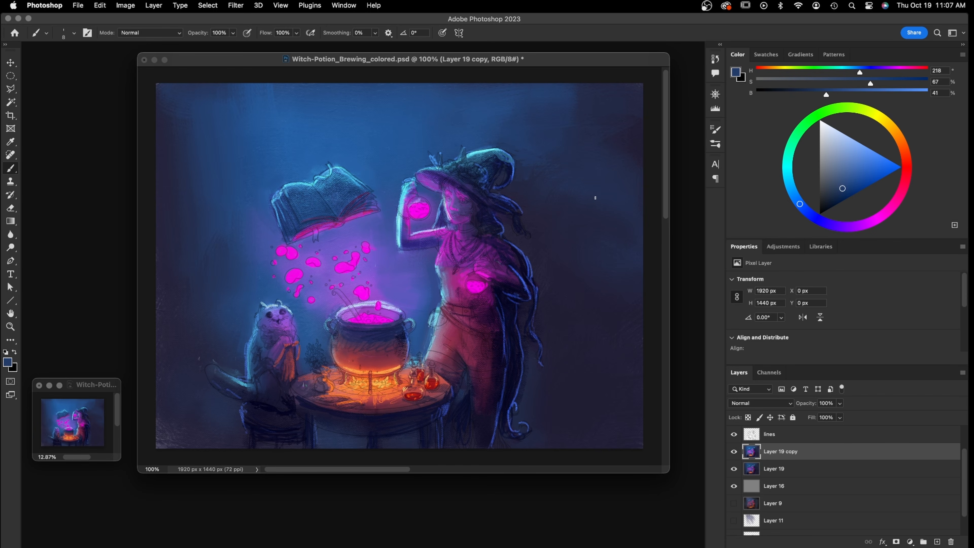
Paint the background behind the witch's hat and hair with sampled blue H 228, S 58, B 42 using a 45 px brush
alt+click(428, 196)
mouse_move(533, 182)
mouse_down()
mouse_move(506, 196)
mouse_move(520, 199)
mouse_up()
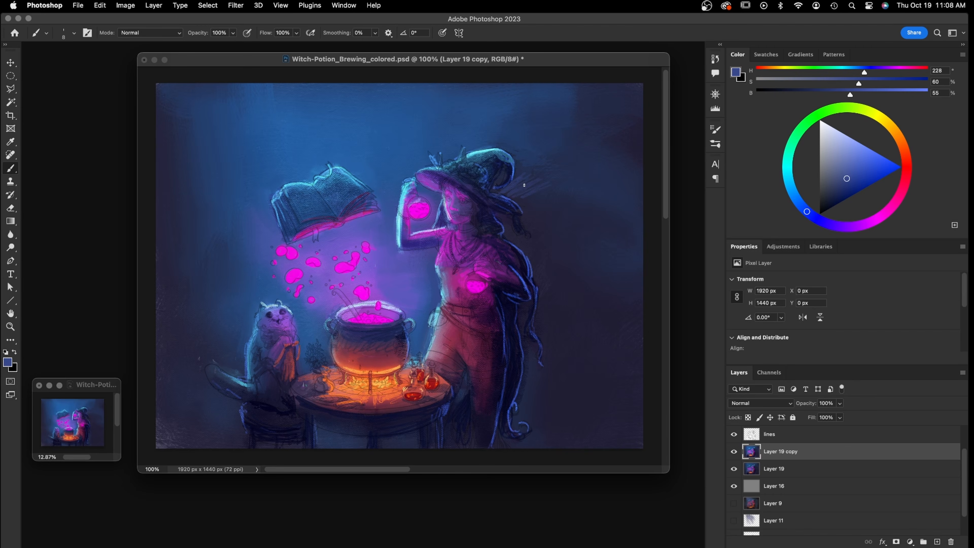
key(])
key(])
key(])
key(])
key(])
key(])
key(])
key(])
mouse_move(518, 182)
mouse_down()
mouse_move(523, 153)
mouse_move(540, 159)
mouse_move(542, 184)
mouse_move(532, 162)
mouse_up()
alt+click(525, 159)
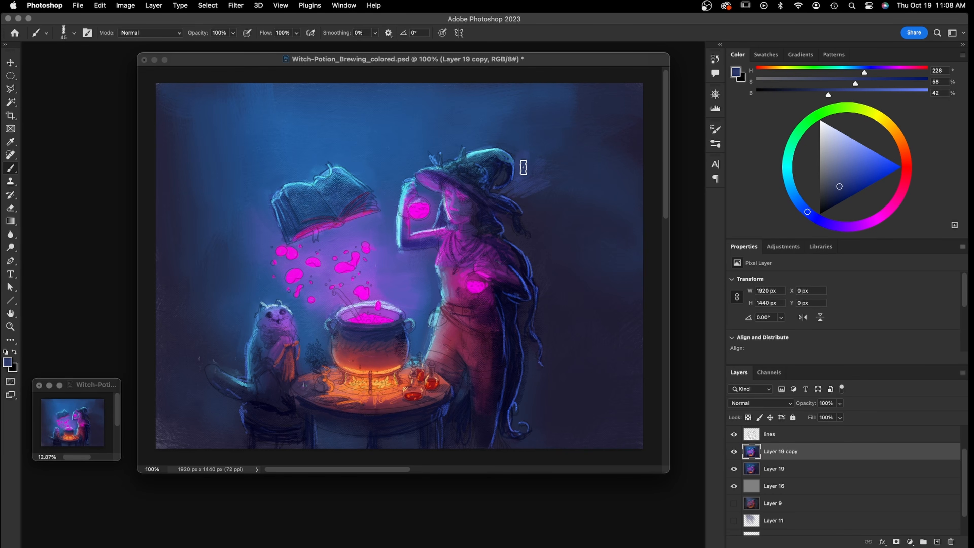
mouse_move(527, 183)
mouse_down()
mouse_move(508, 189)
mouse_move(550, 208)
mouse_move(524, 192)
mouse_move(503, 213)
mouse_move(511, 233)
mouse_move(546, 256)
mouse_move(540, 279)
mouse_move(534, 243)
mouse_move(569, 260)
mouse_up()
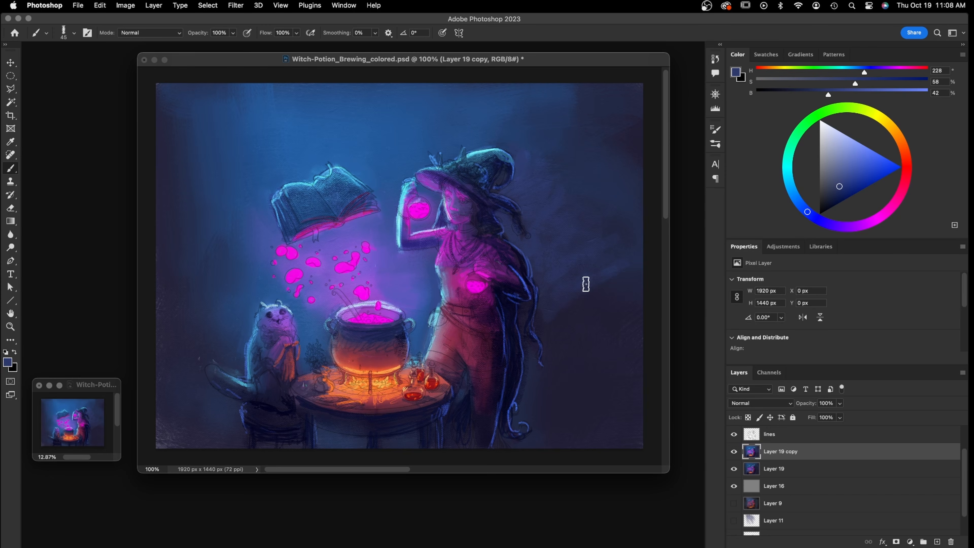
Even out the background on the witch's side with a 125 px brush in sampled dark blue H 232, S 52, B 33
key(bracketright)
key(bracketright)
key(bracketright)
key(bracketright)
key(bracketright)
key(bracketright)
key(bracketright)
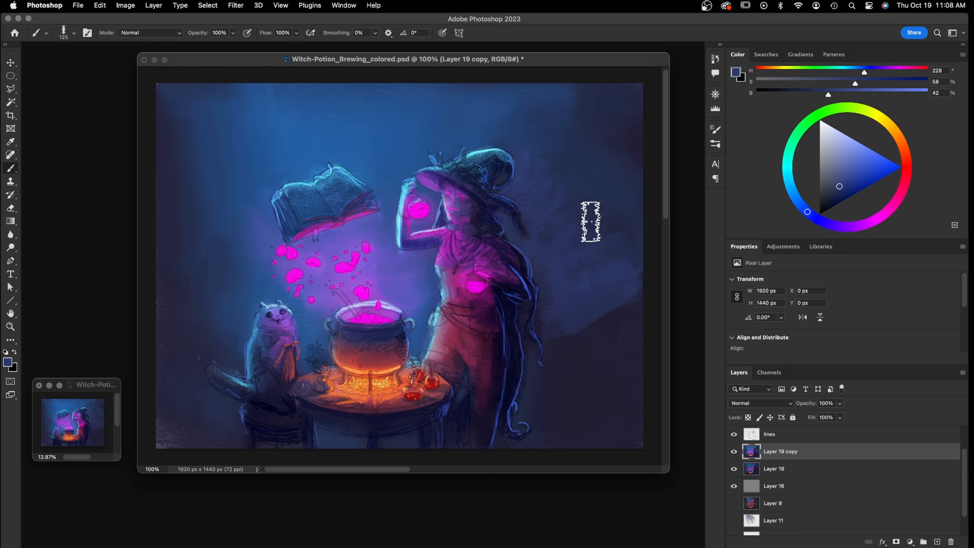
alt+click(568, 241)
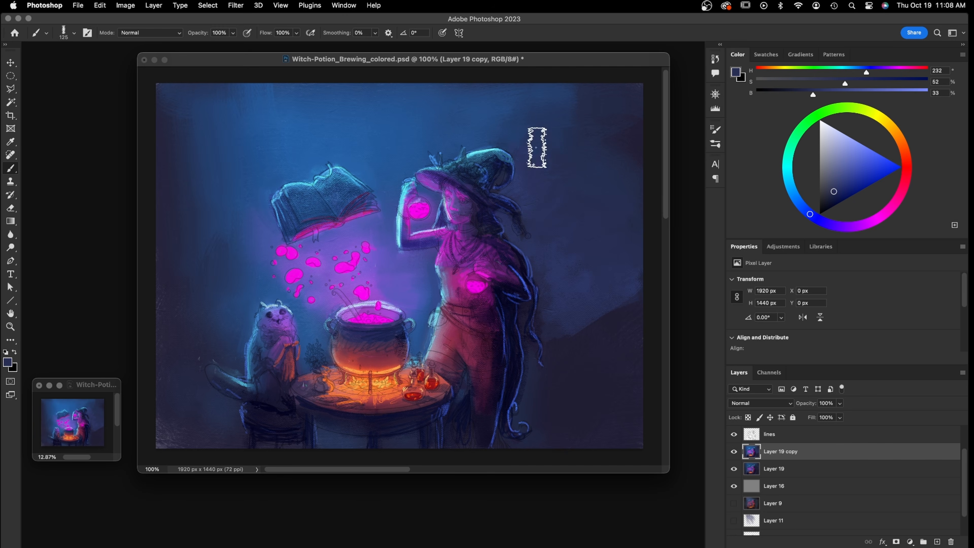
drag(636, 114, 506, 109)
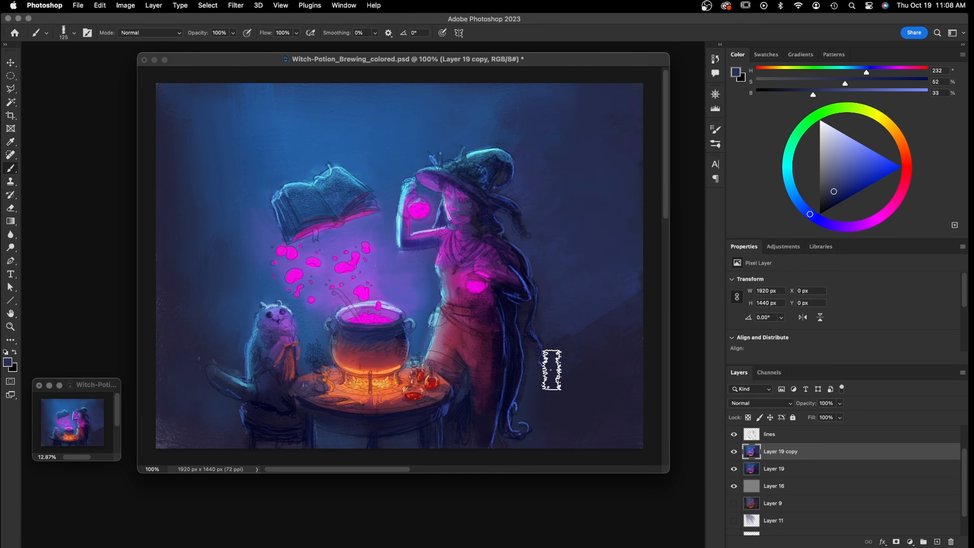
mouse_move(562, 380)
mouse_down()
mouse_move(536, 403)
mouse_move(647, 316)
mouse_up()
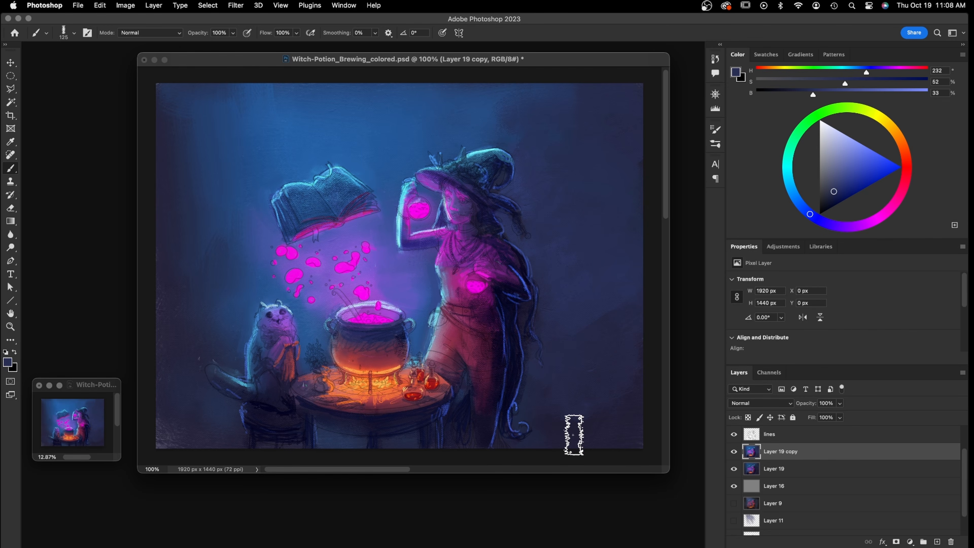
Paint over the background along the canvas edge beside the seated animal, sampling dark blue H 225, S 53, B 30
alt+click(232, 178)
mouse_move(159, 180)
mouse_down()
mouse_move(159, 292)
mouse_move(197, 327)
mouse_move(178, 332)
mouse_move(162, 356)
mouse_move(205, 301)
mouse_move(225, 300)
mouse_move(168, 379)
mouse_move(178, 423)
mouse_move(191, 414)
mouse_move(215, 434)
mouse_move(208, 332)
mouse_move(228, 339)
mouse_move(197, 385)
mouse_move(164, 367)
mouse_move(165, 349)
mouse_move(178, 323)
mouse_move(193, 439)
mouse_up()
alt+click(194, 363)
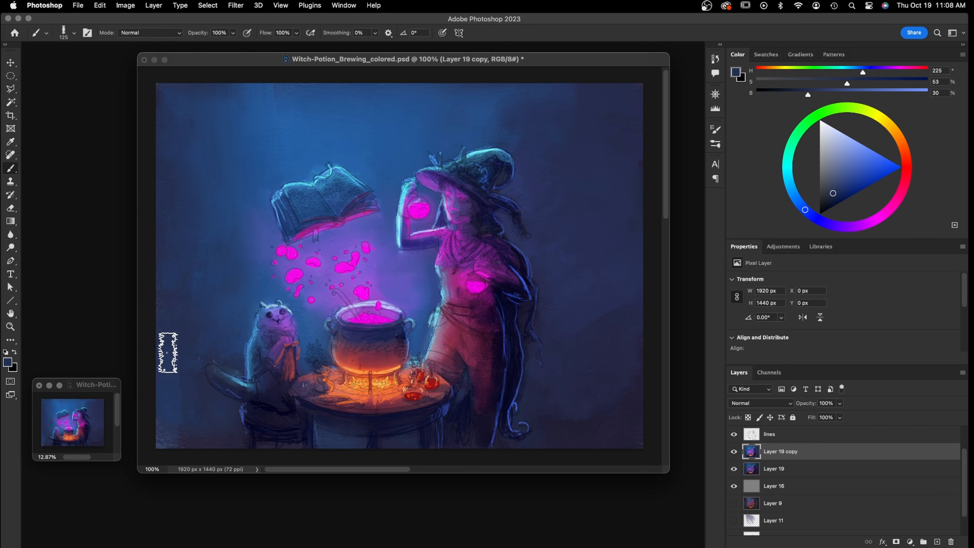
alt+click(592, 304)
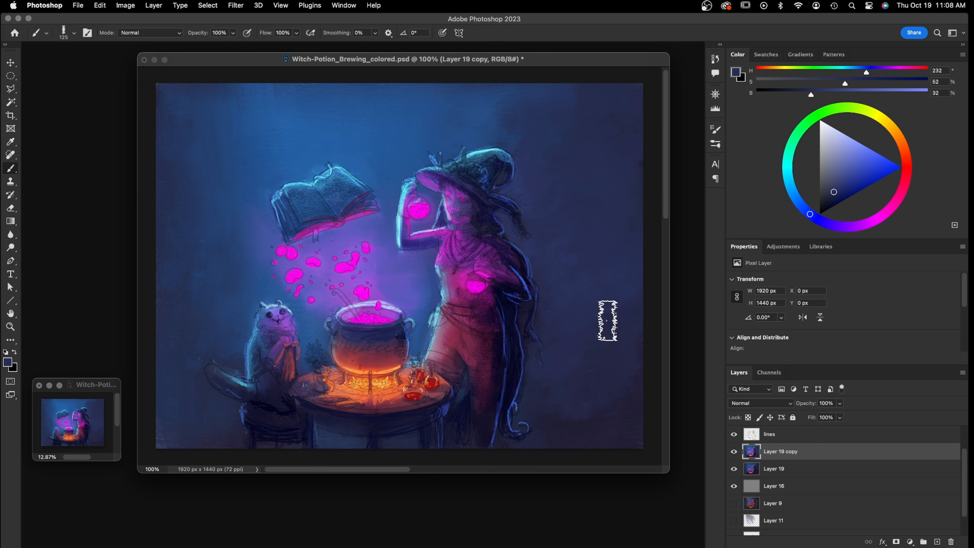
Crop the side margins and a strip of the height off the canvas, down to 1457 x 1392 px
click(11, 116)
drag(157, 272, 177, 265)
drag(626, 264, 577, 249)
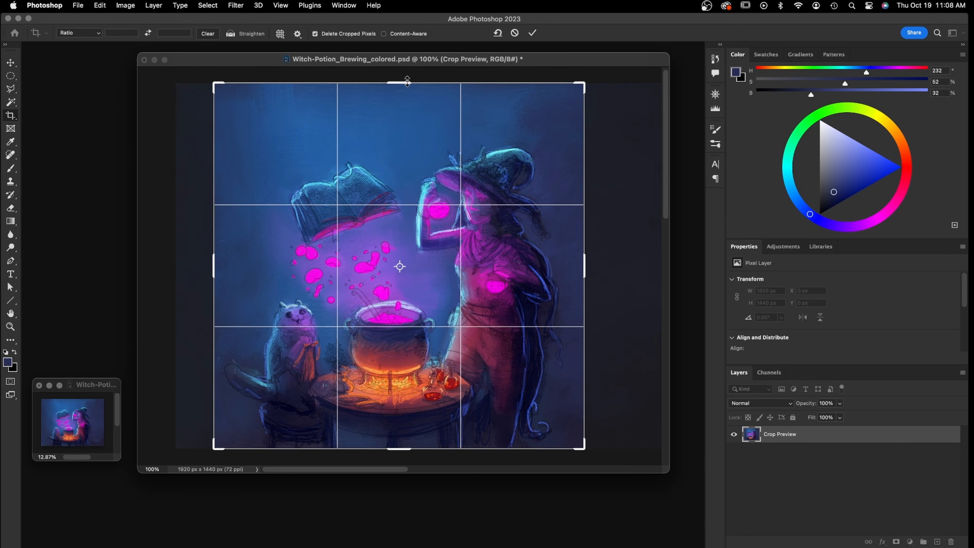
drag(408, 81, 409, 93)
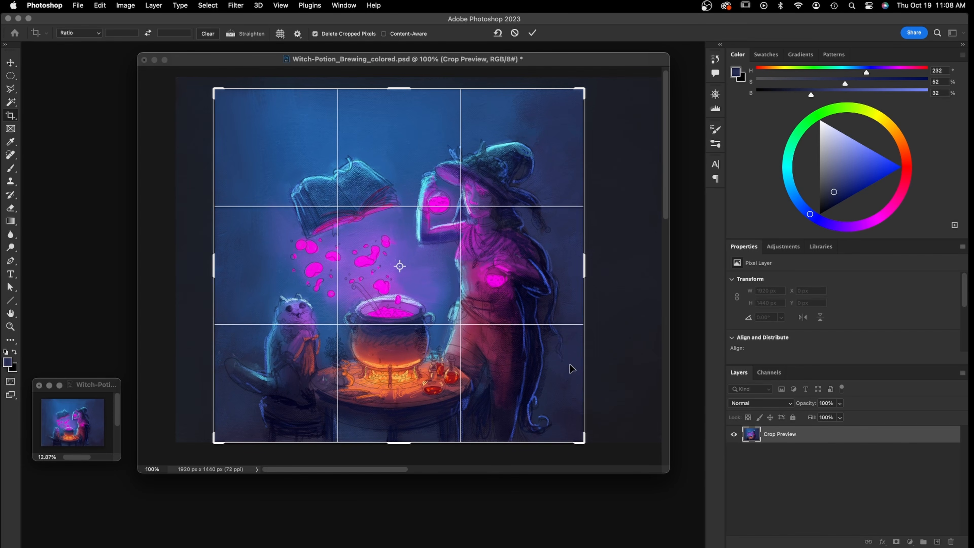
key(Return)
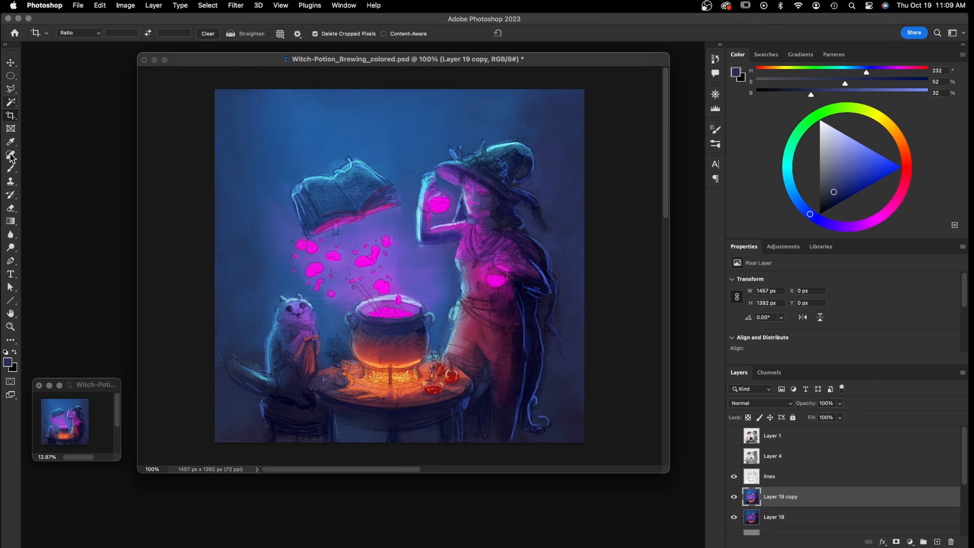
Shade the background edge beside the book with a large textured brush in sampled dark blue H 219, S 77, B 25
click(11, 167)
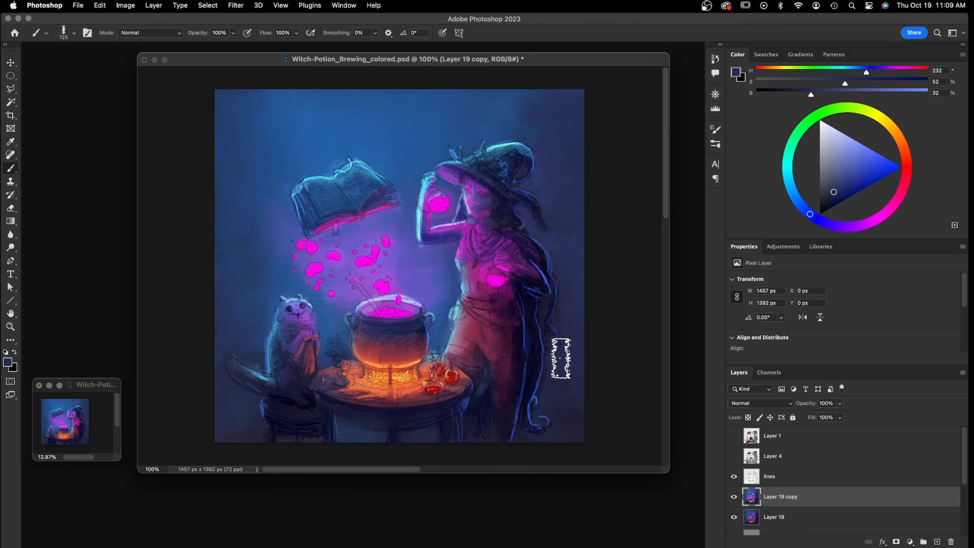
drag(476, 60, 459, 63)
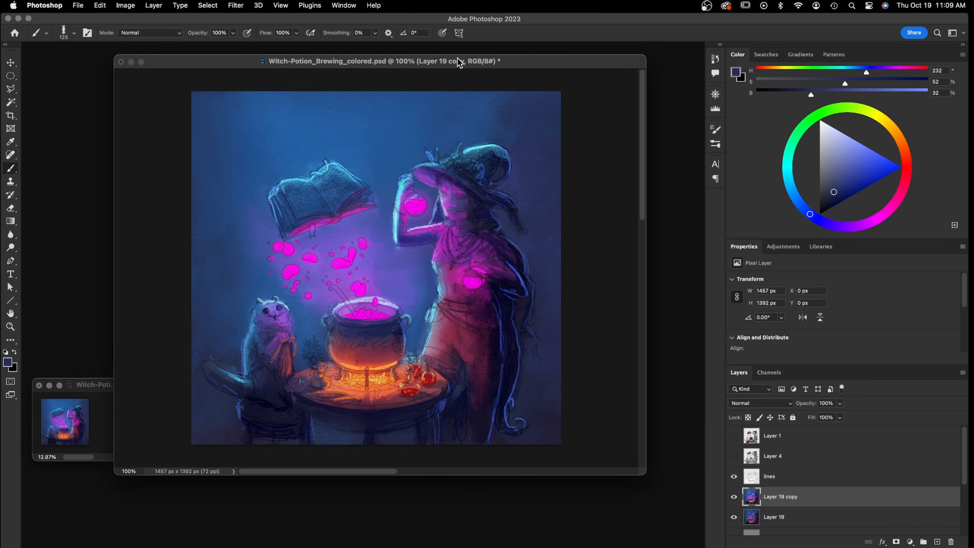
alt+click(222, 246)
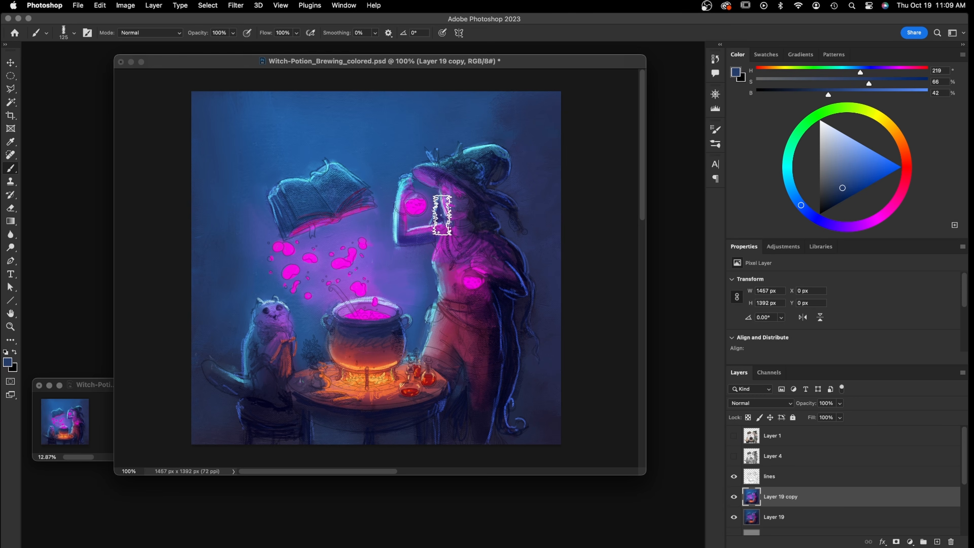
alt+click(444, 208)
drag(193, 163, 191, 138)
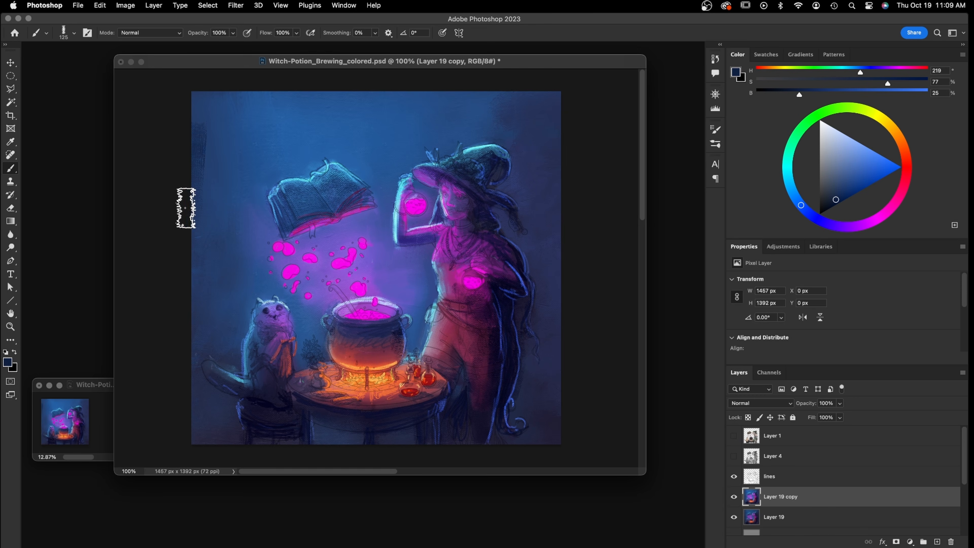
key(bracketright)
key(bracketright)
key(bracketright)
key(bracketright)
key(bracketright)
key(bracketright)
mouse_move(197, 150)
mouse_down()
mouse_move(177, 248)
mouse_move(181, 142)
mouse_move(194, 216)
mouse_move(196, 187)
mouse_up()
key(bracketleft)
key(bracketleft)
key(bracketleft)
key(bracketleft)
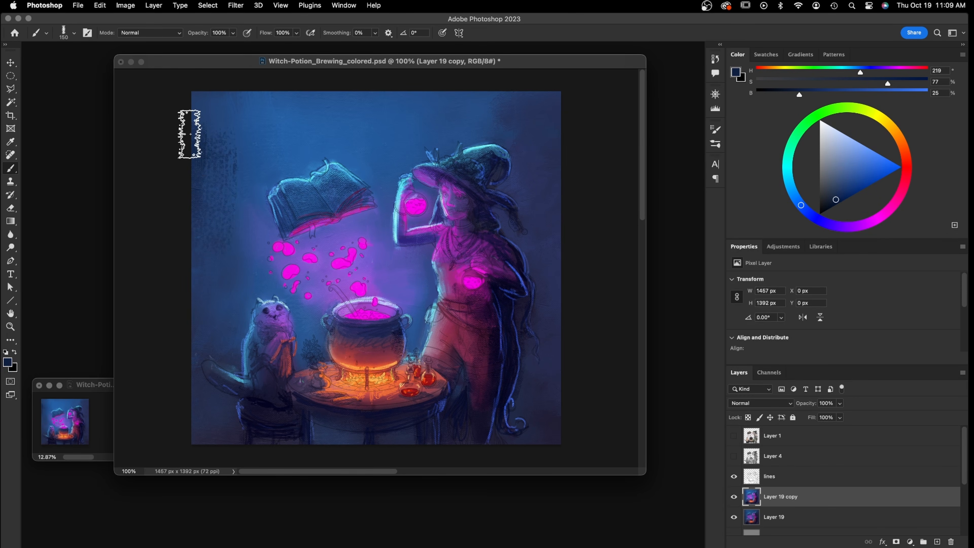
Switch to a round 150 px brush and blend the shading beside the book with blues such as H 219, S 66, B 42
click(69, 37)
click(81, 209)
click(326, 65)
mouse_move(192, 193)
mouse_down()
mouse_move(192, 308)
mouse_move(215, 261)
mouse_move(209, 144)
mouse_move(224, 241)
mouse_up()
alt+click(232, 256)
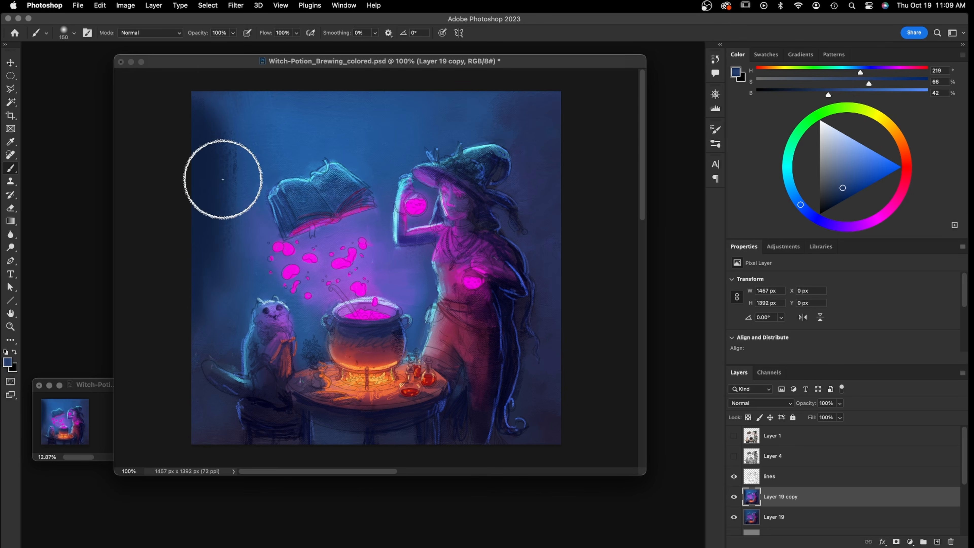
alt+click(227, 110)
alt+click(254, 161)
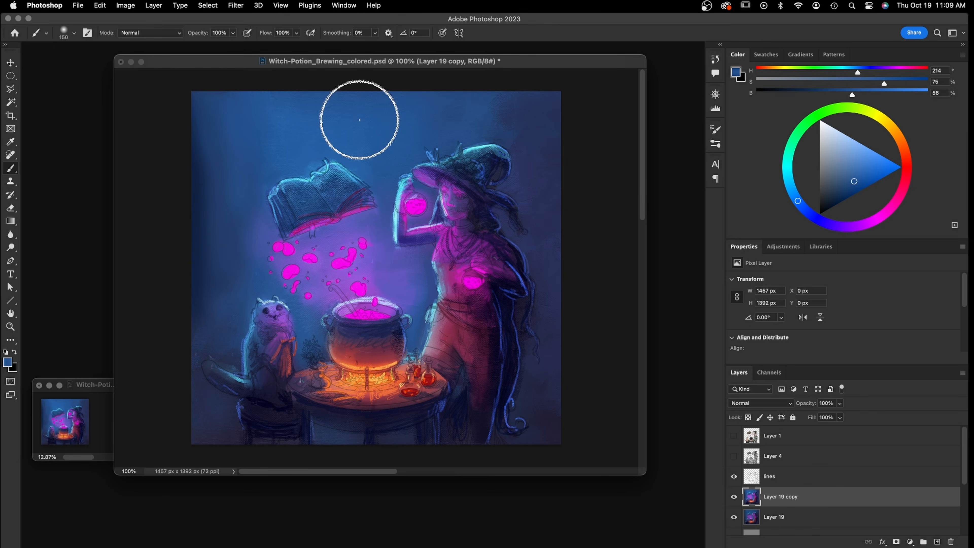
Darken the background edge behind the witch with blue H 227, S 70, B 26, enlarging the brush to 400 px
alt+click(553, 110)
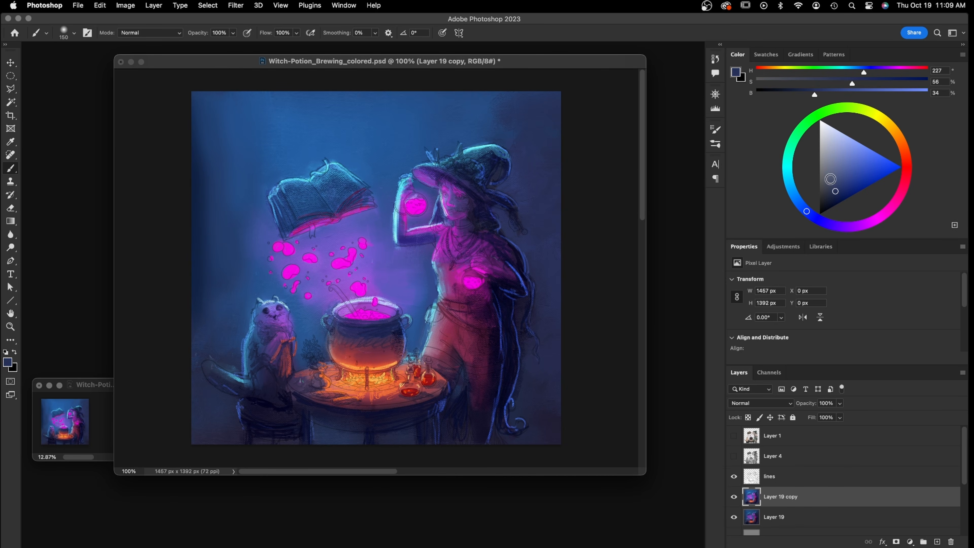
drag(591, 174, 543, 113)
key(bracketright)
key(bracketright)
key(bracketright)
key(bracketright)
key(bracketright)
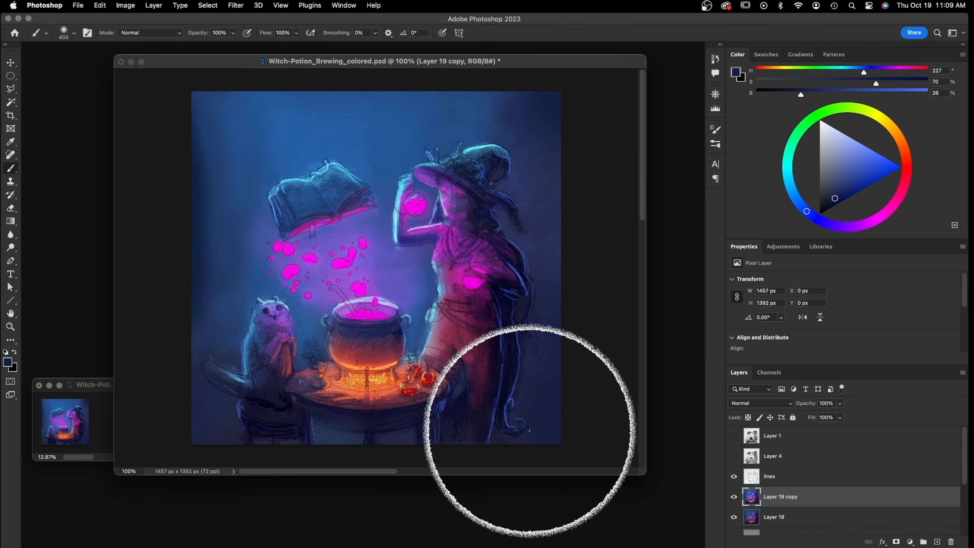
Hide the lines layer and smooth the floating book's cover and pages with a 30 px Mixer Brush
right_click(11, 168)
click(65, 197)
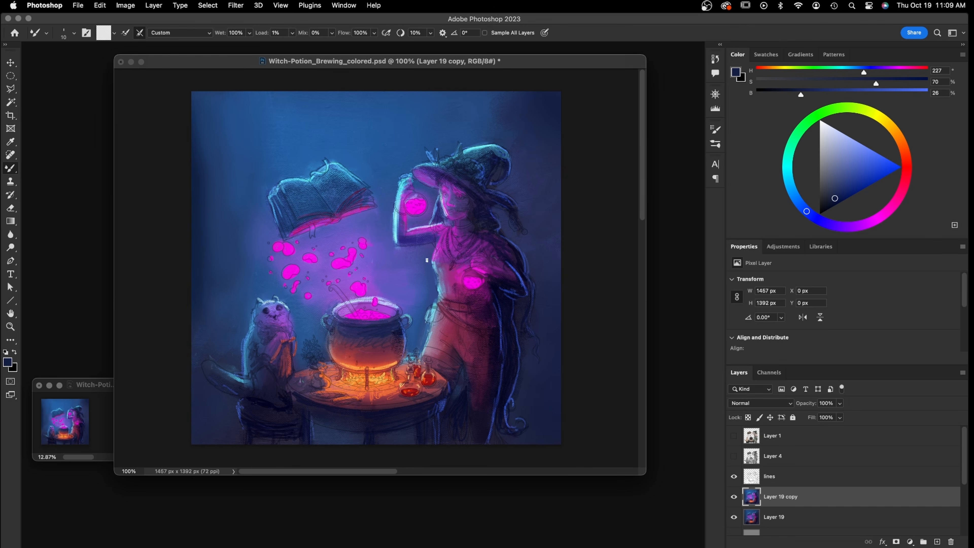
click(733, 476)
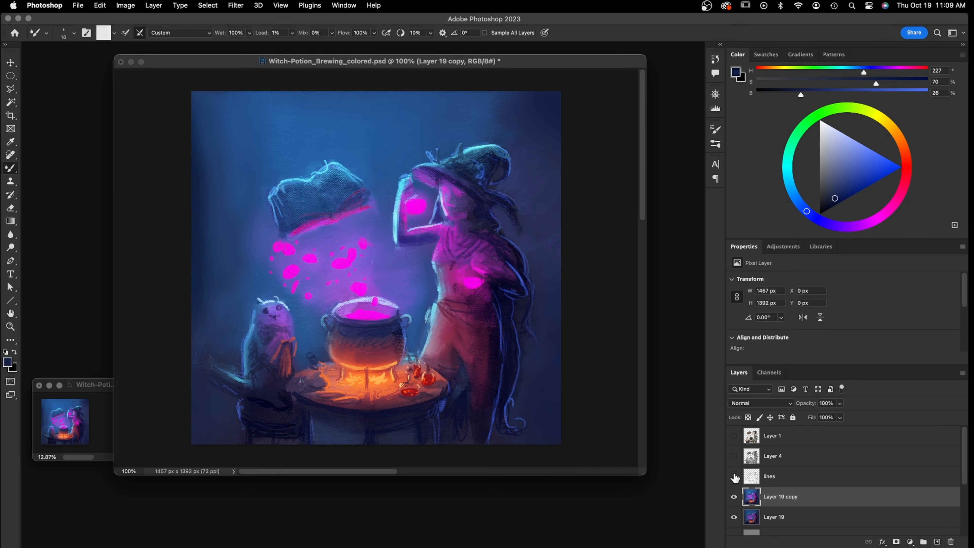
click(327, 188)
key(])
click(329, 188)
drag(320, 186, 336, 198)
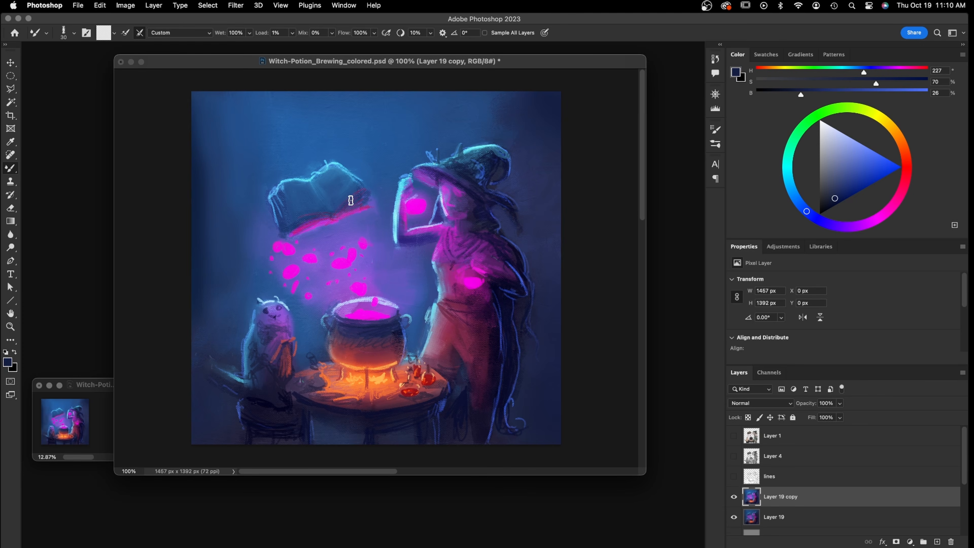
mouse_move(319, 216)
mouse_down()
mouse_move(297, 227)
mouse_move(309, 208)
mouse_move(275, 197)
mouse_up()
Blend the seated animal's body, the cauldron and the glowing tabletop with the Mixer Brush
drag(253, 343, 271, 353)
mouse_move(282, 375)
mouse_down()
mouse_move(281, 350)
mouse_move(287, 377)
mouse_move(272, 368)
mouse_move(291, 348)
mouse_move(269, 381)
mouse_move(261, 369)
mouse_move(258, 385)
mouse_move(249, 383)
mouse_move(255, 358)
mouse_move(270, 368)
mouse_move(257, 355)
mouse_move(250, 397)
mouse_move(230, 367)
mouse_up()
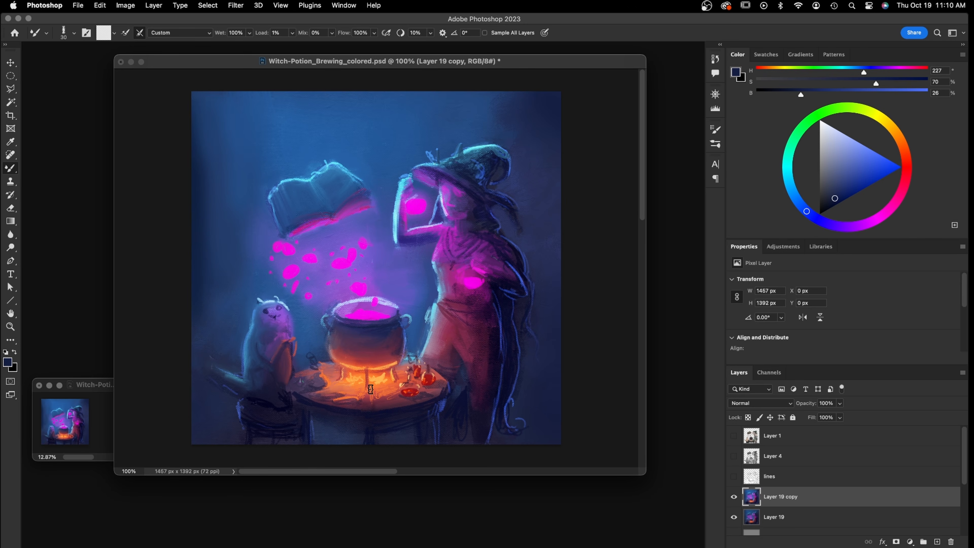
mouse_move(394, 397)
mouse_down()
mouse_move(408, 406)
mouse_move(423, 397)
mouse_up()
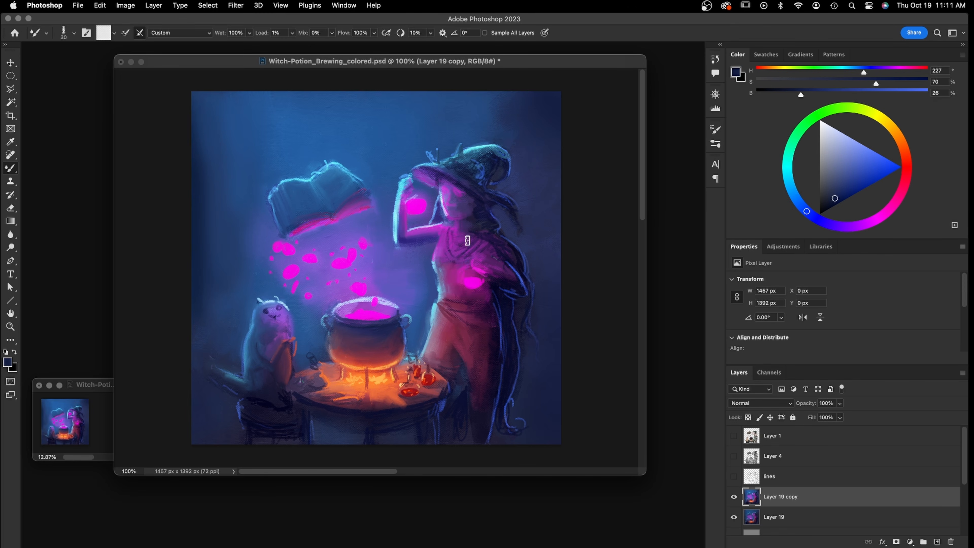
Blend the witch's cloak and hat, the stool and table edges, and the floating book with a small Mixer Brush
mouse_move(508, 285)
mouse_down()
mouse_move(487, 266)
mouse_move(502, 272)
mouse_move(498, 261)
mouse_move(496, 276)
mouse_up()
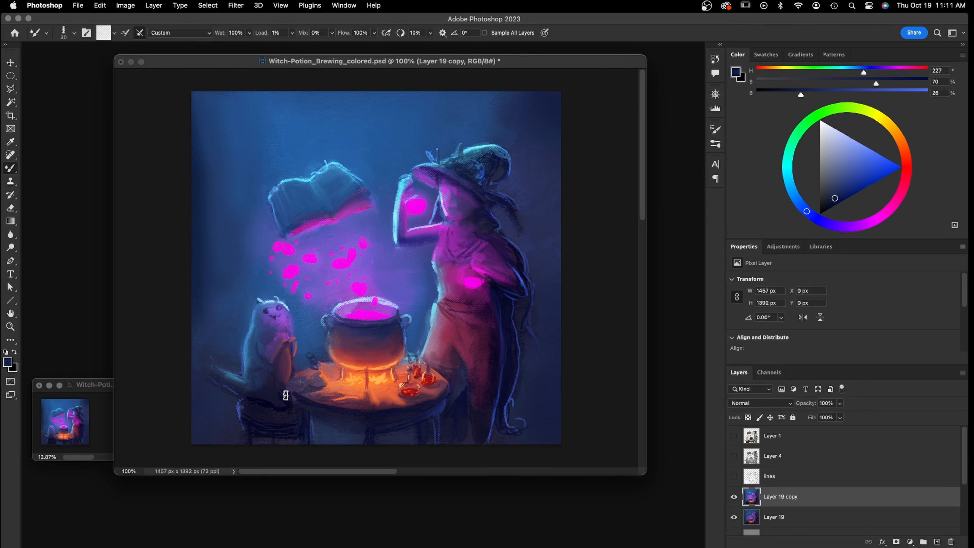
mouse_move(291, 368)
mouse_down()
mouse_move(273, 421)
mouse_move(256, 408)
mouse_move(235, 409)
mouse_move(242, 399)
mouse_move(281, 430)
mouse_move(238, 415)
mouse_move(295, 424)
mouse_up()
drag(428, 351, 444, 367)
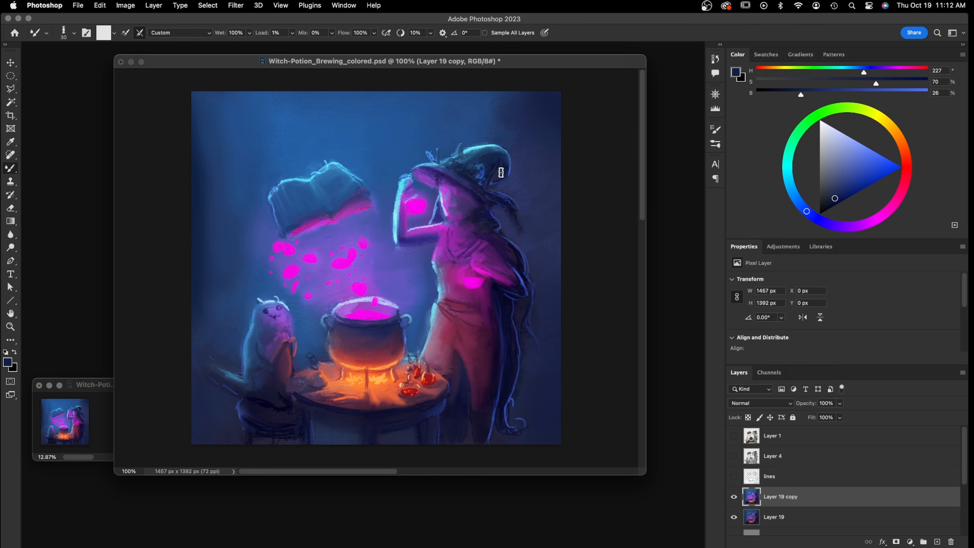
drag(487, 174, 461, 167)
mouse_move(345, 178)
mouse_down()
mouse_move(338, 169)
mouse_move(368, 173)
mouse_up()
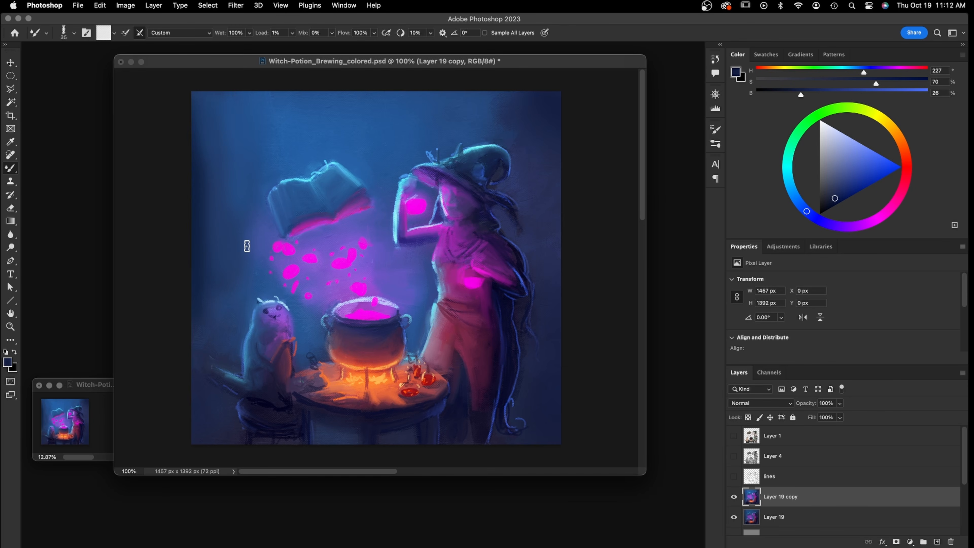
Enlarge the Mixer Brush to 100 px and smooth the background around the floating book and the seated animal
key(bracketright)
key(bracketright)
key(bracketright)
key(bracketright)
key(bracketright)
key(bracketright)
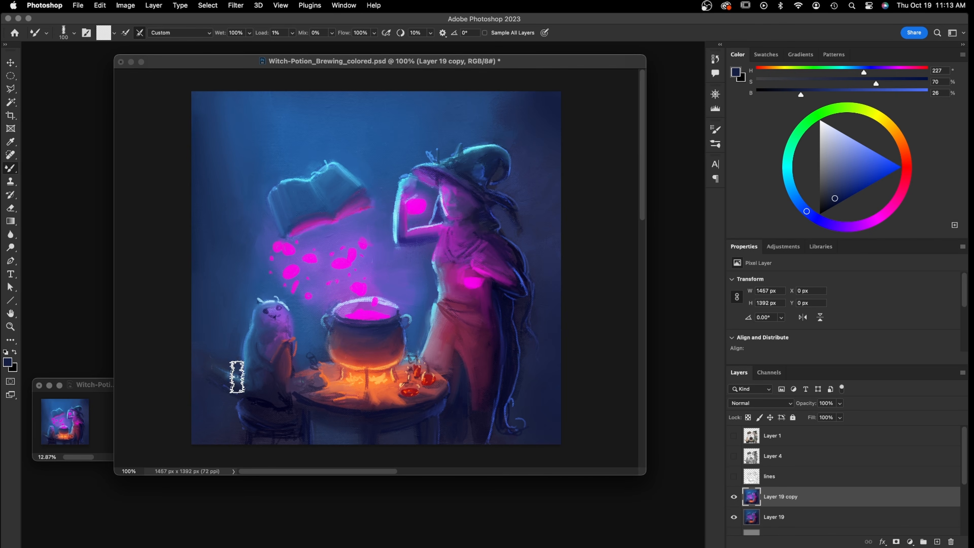
Reduce the Mixer Brush to 40 px and blend the seated animal's tail and lower body into the background
key(bracketleft)
key(bracketleft)
key(bracketleft)
key(bracketleft)
key(bracketleft)
key(bracketleft)
mouse_move(225, 389)
mouse_down()
mouse_move(243, 362)
mouse_move(259, 359)
mouse_move(248, 380)
mouse_move(247, 343)
mouse_move(254, 388)
mouse_move(252, 342)
mouse_move(271, 370)
mouse_up()
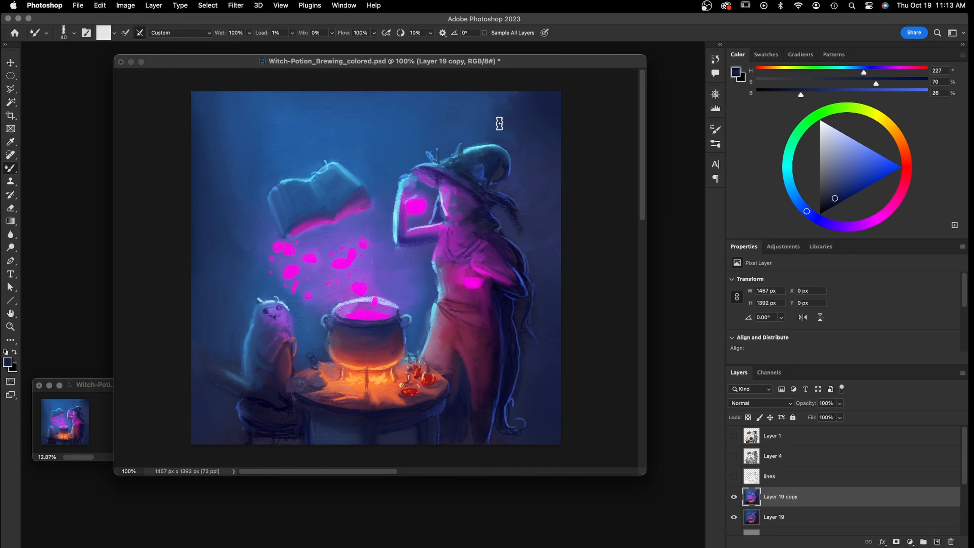
Enlarge the Mixer Brush to 125 px and smooth the background around the witch
key(bracketright)
key(bracketright)
key(bracketright)
key(bracketright)
key(bracketright)
key(bracketright)
key(bracketright)
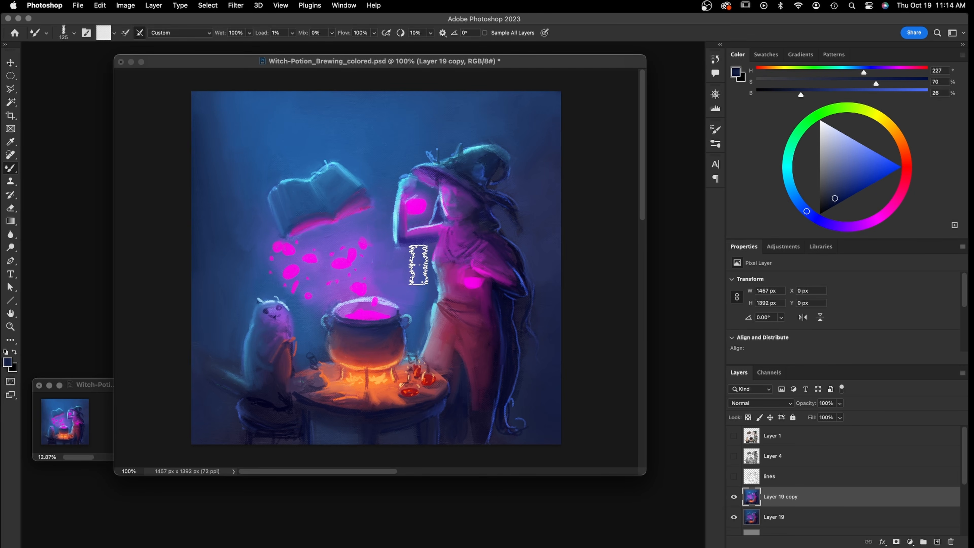
Reduce the Mixer Brush to 40 px and blend the edges of the witch's raised arm
key(bracketleft)
key(bracketleft)
key(bracketleft)
key(bracketleft)
key(bracketleft)
key(bracketleft)
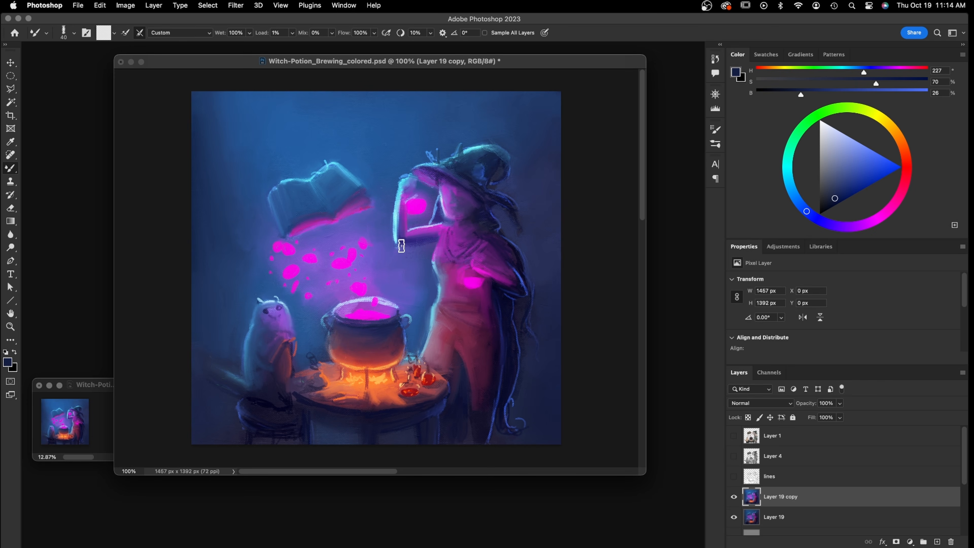
mouse_move(436, 243)
mouse_down()
mouse_move(396, 237)
mouse_move(409, 238)
mouse_up()
Show the lines layer and add a new Linear Dodge (Add) layer above the painted copy
click(735, 476)
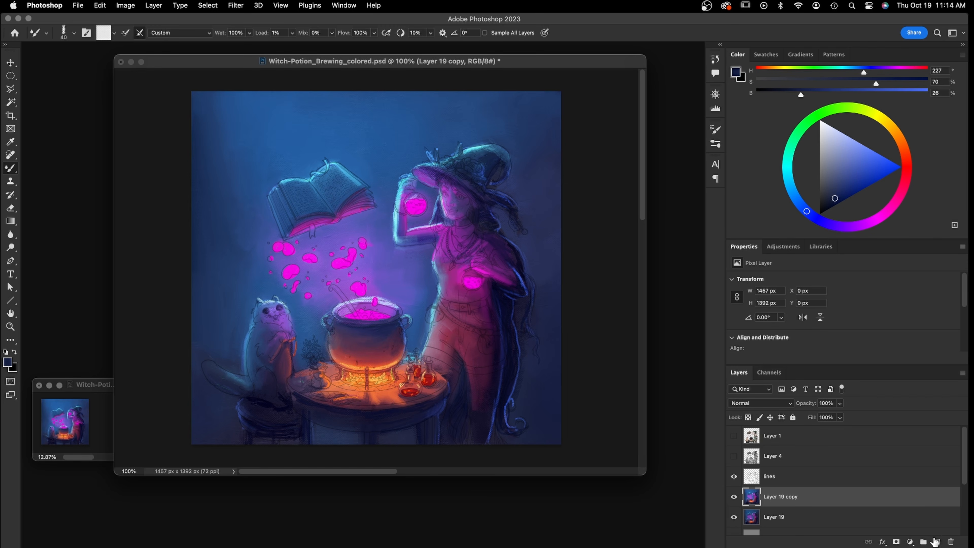
click(937, 541)
click(761, 403)
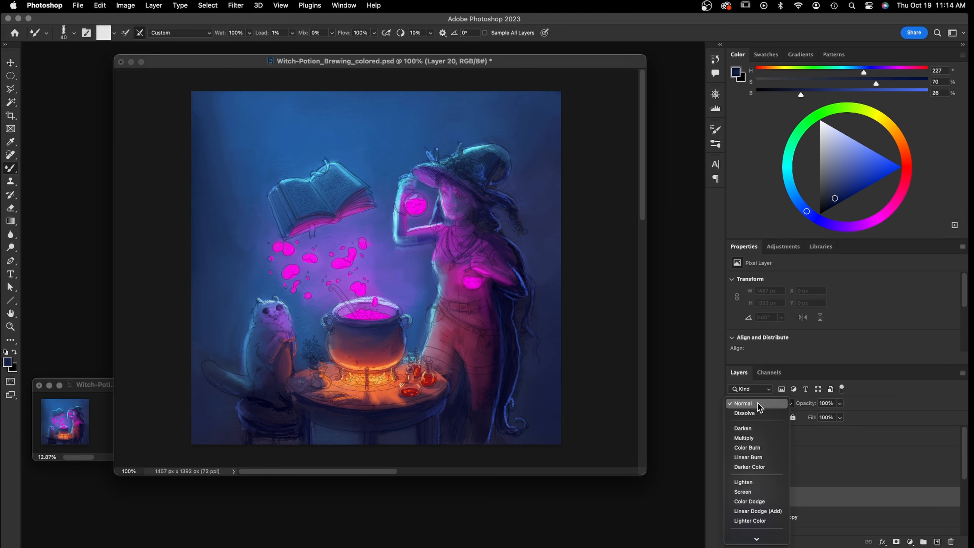
click(769, 510)
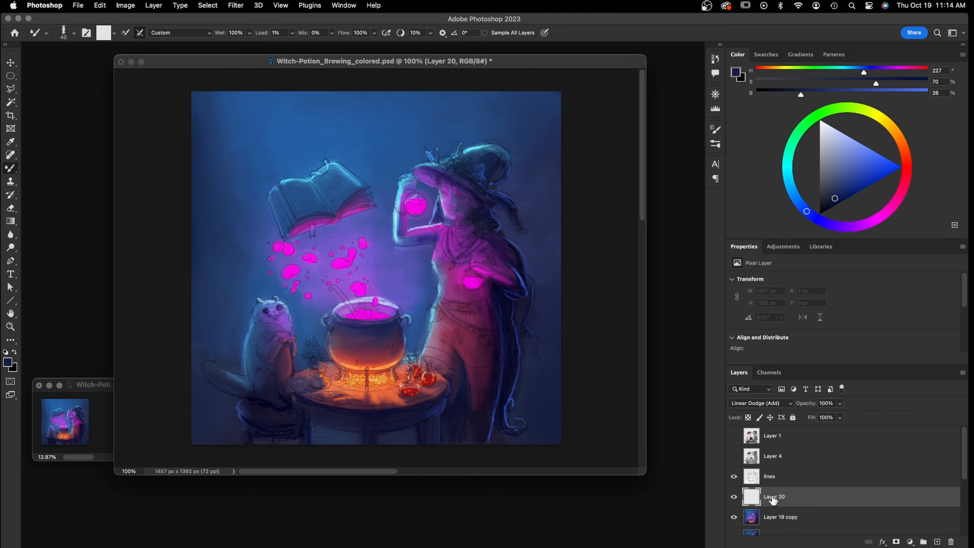
Try a pink glow, H 329, S 100, B 89, on the central bubble with a 10 px soft Mixer Brush at 26% Wet
click(893, 199)
click(891, 172)
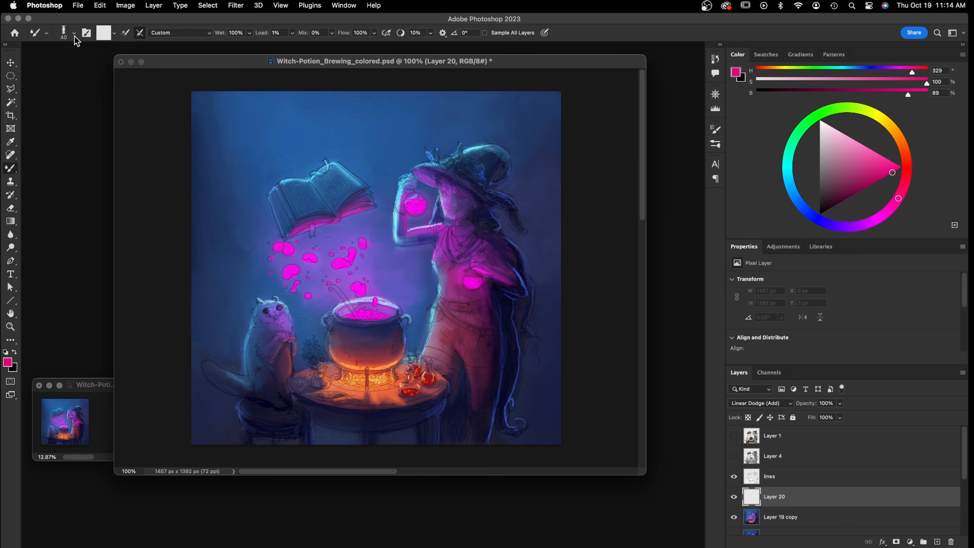
click(74, 34)
click(86, 205)
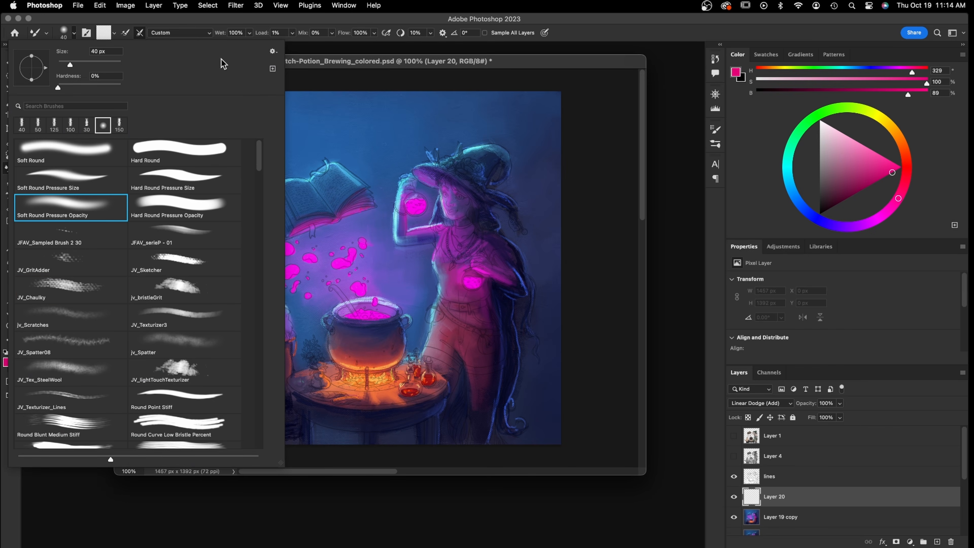
mouse_move(248, 33)
mouse_down()
mouse_move(246, 44)
mouse_move(215, 50)
mouse_up()
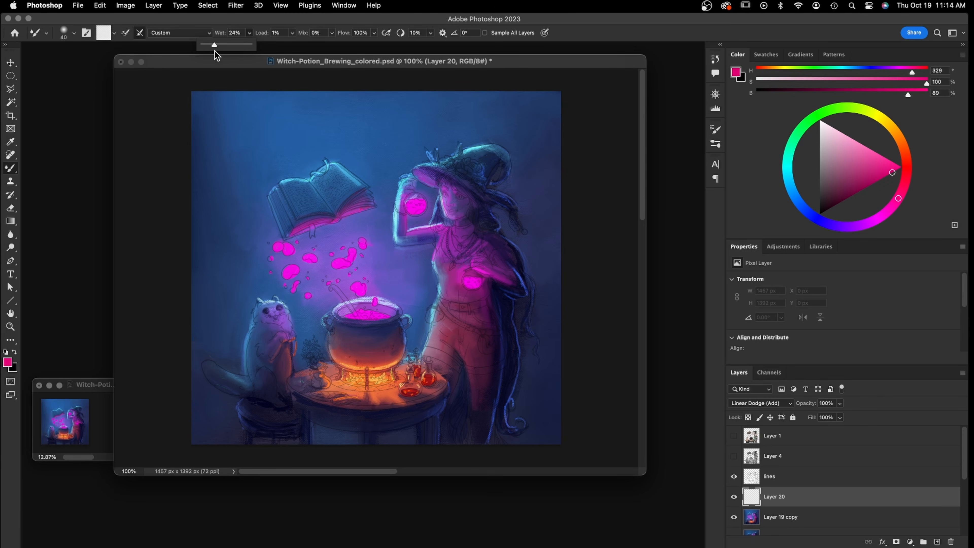
click(321, 65)
alt+click(356, 262)
key(bracketleft)
key(bracketleft)
drag(348, 264, 333, 264)
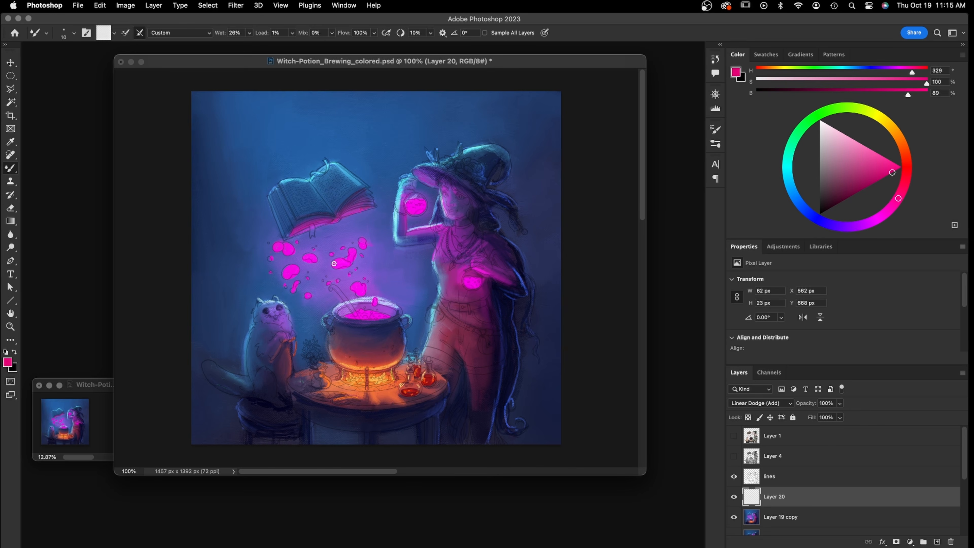
Brush lighter pink, H 339, S 67, B 100, over the central bubble with the Mixer Brush Wet value at 65%
click(897, 164)
drag(896, 197, 902, 189)
click(874, 151)
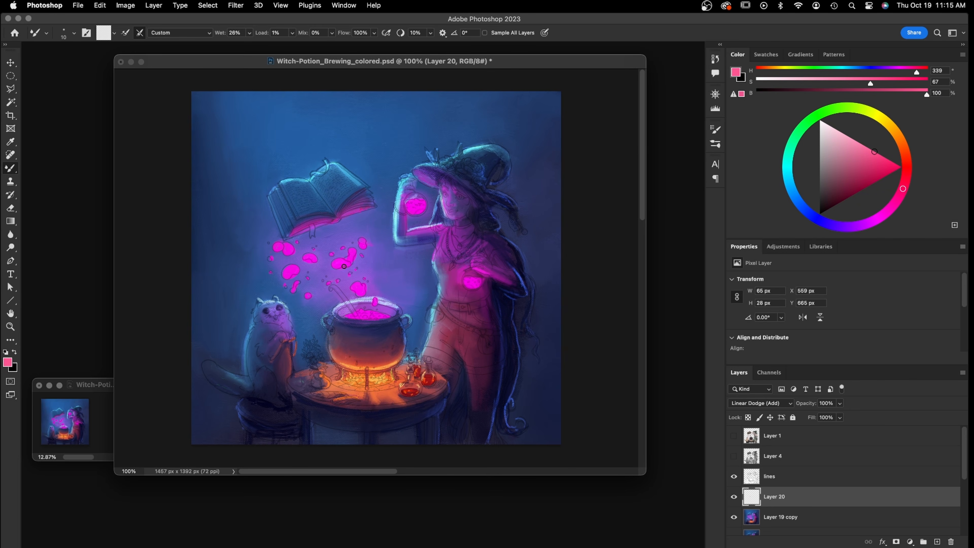
click(249, 33)
drag(250, 44, 260, 46)
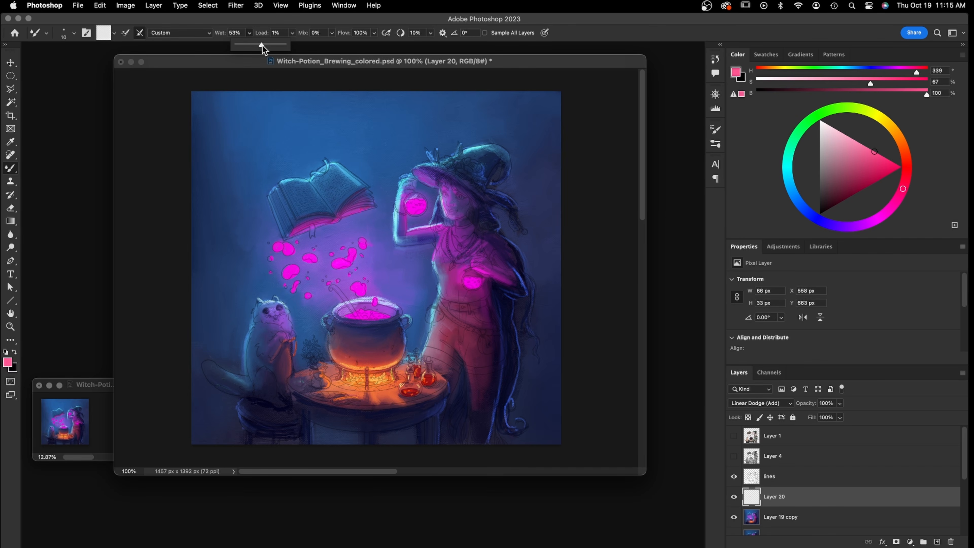
click(340, 264)
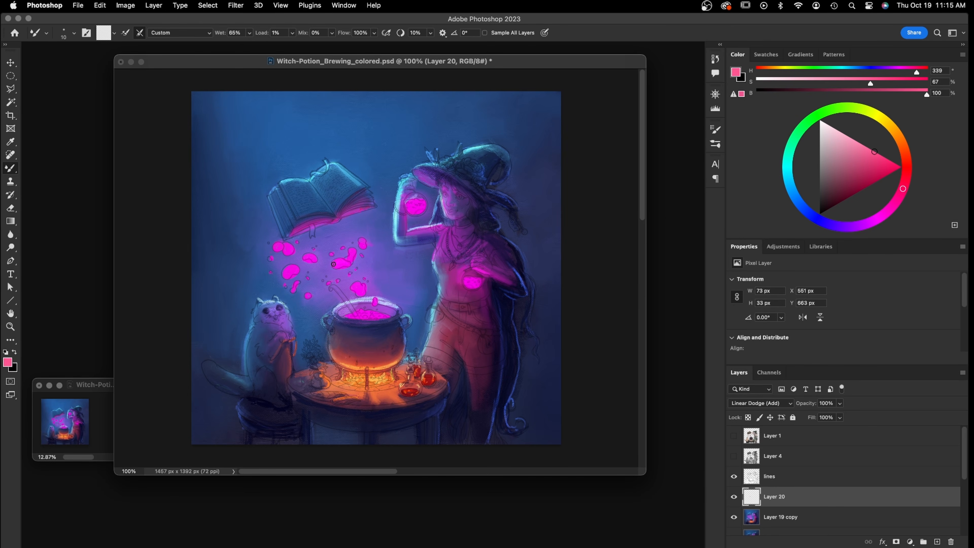
Try pale pink, H 339, S 33, B 100, on the central bubble and compare the glow layer on and off
click(847, 135)
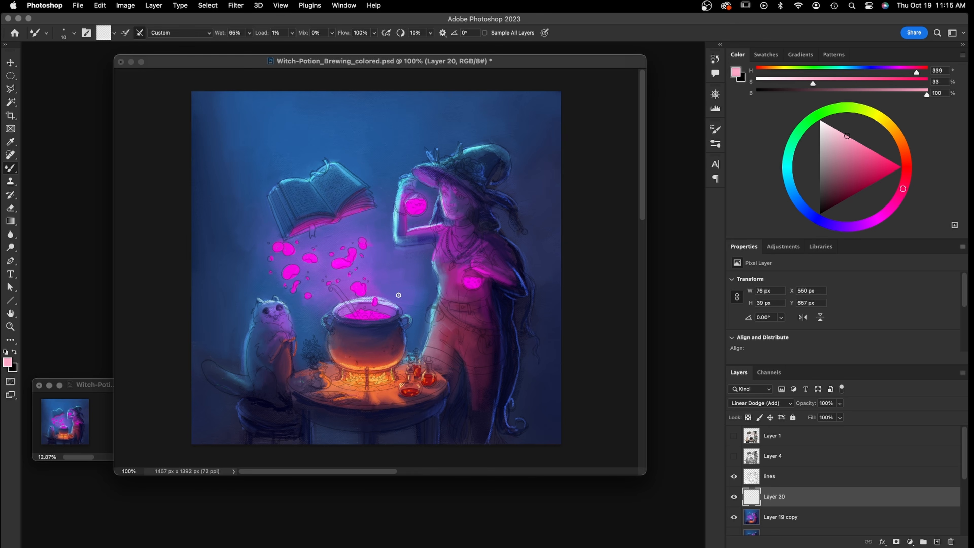
click(733, 497)
click(733, 498)
click(249, 34)
drag(252, 44, 283, 45)
Switch to the regular Brush at 35 px and 17% opacity and dab pale pink over the central bubble
drag(10, 168, 48, 171)
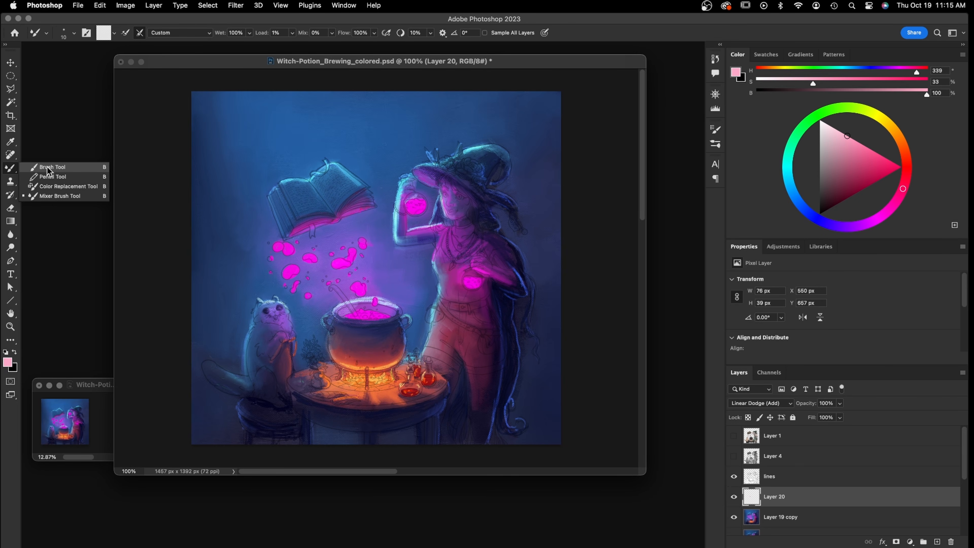
drag(48, 171, 53, 165)
key(bracketleft)
key(bracketleft)
key(bracketleft)
key(bracketleft)
key(bracketleft)
click(233, 33)
drag(235, 45, 193, 45)
key(bracketleft)
key(bracketleft)
key(bracketleft)
key(bracketleft)
key(bracketleft)
key(bracketleft)
key(bracketleft)
drag(335, 263, 352, 259)
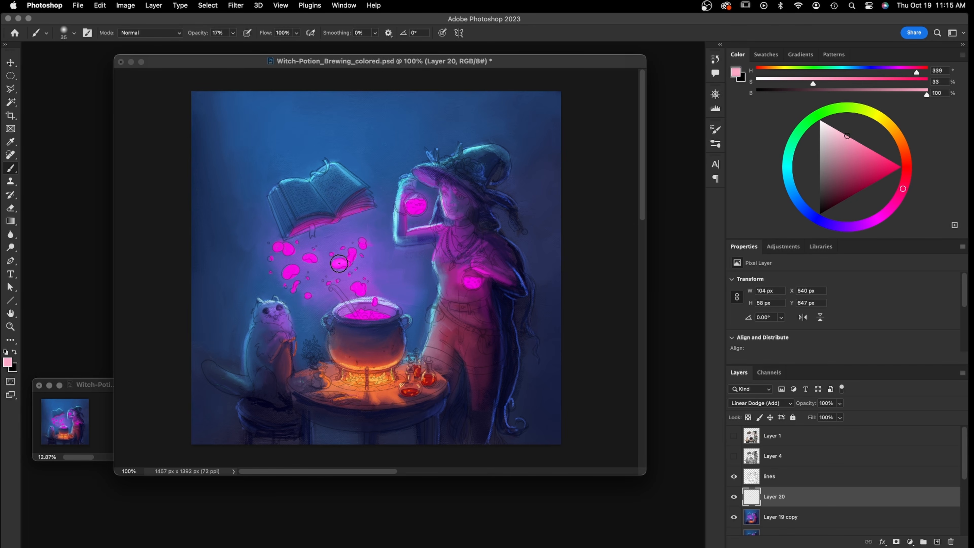
Set the brush opacity to 59% and try a pale pink glow over the central bubble
key(5)
key(9)
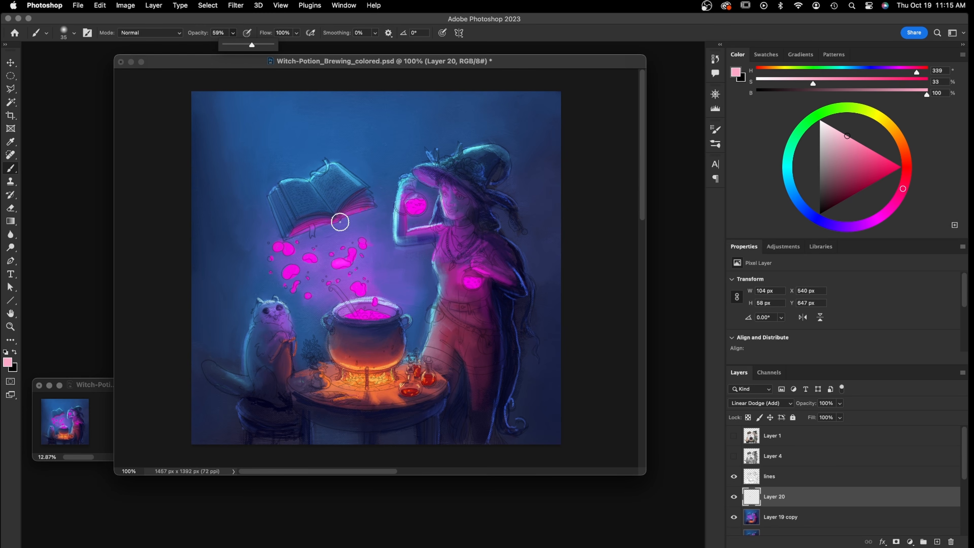
drag(339, 262, 342, 258)
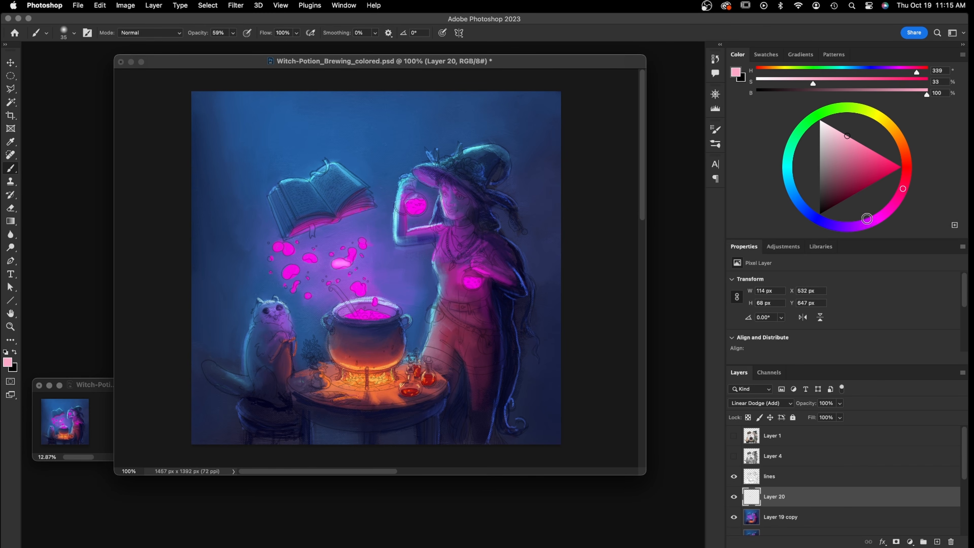
key(super+z)
Try a bright purple glow, H 272, S 72, B 97, around the central bubbles
click(850, 227)
click(876, 157)
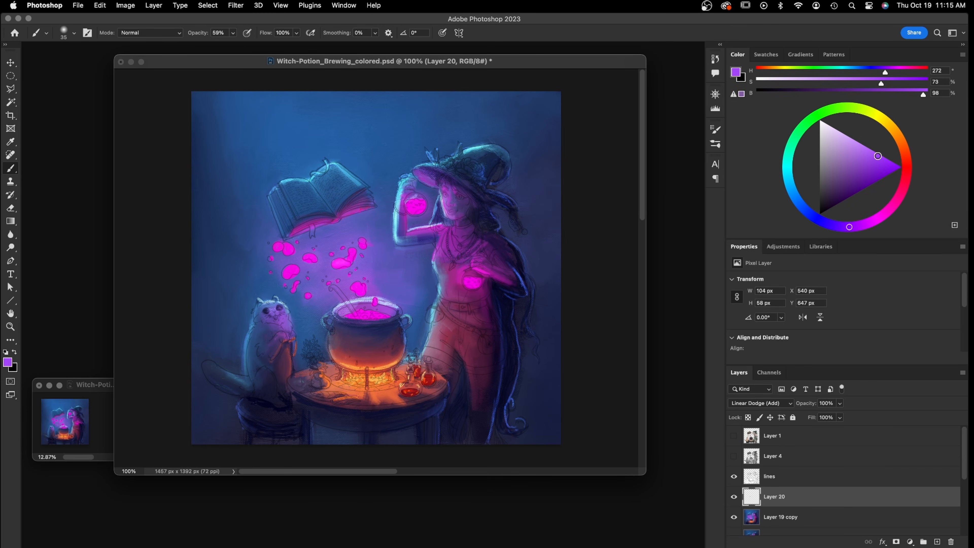
mouse_move(347, 282)
mouse_down()
mouse_move(336, 264)
mouse_move(355, 266)
mouse_move(339, 259)
mouse_move(368, 254)
mouse_up()
key(super+z)
key(super+z)
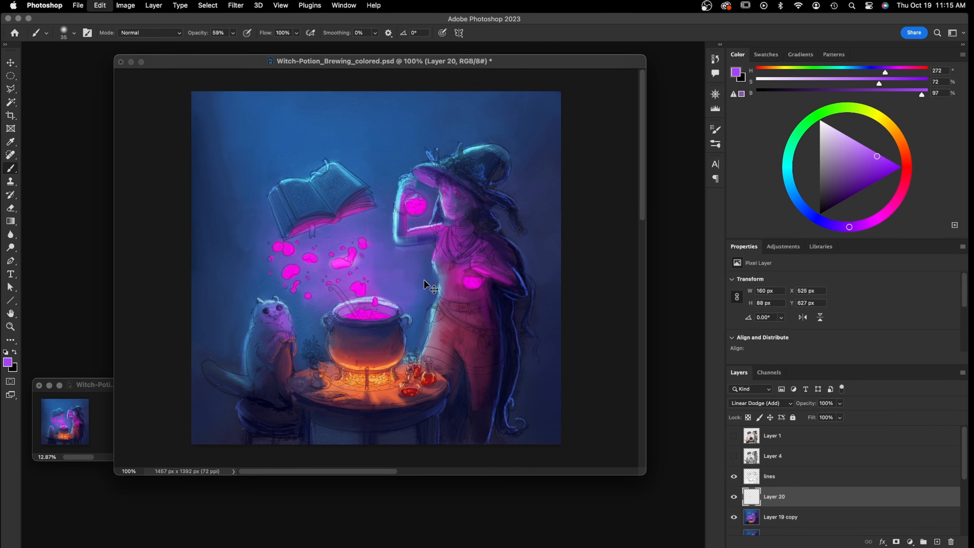
key(super+z)
Try a deep purple glow, H 266, S 100, B 54, around the bubbles and cauldron, enlarging the brush to 70 px
click(864, 189)
click(847, 227)
drag(846, 227, 843, 227)
key(bracketright)
key(bracketright)
key(bracketright)
key(bracketright)
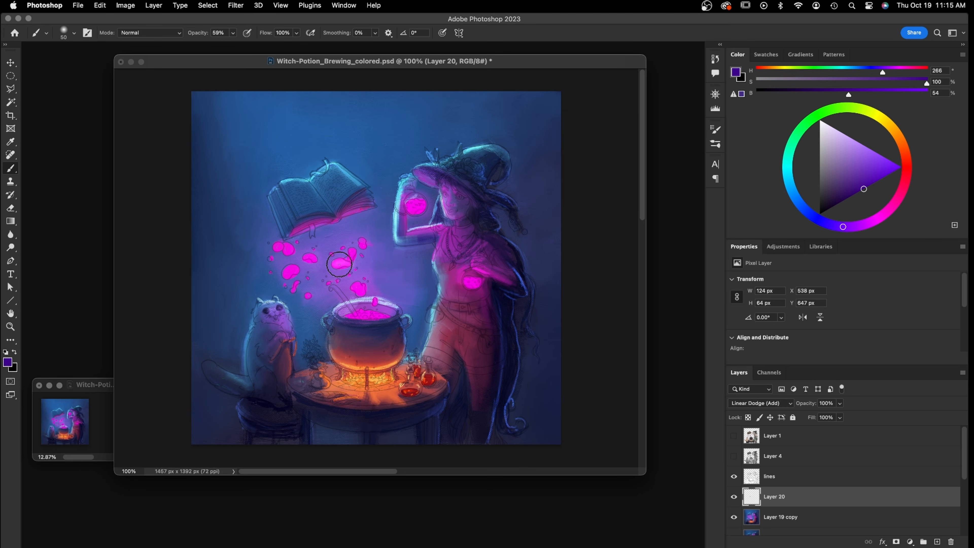
mouse_move(340, 262)
mouse_down()
mouse_move(367, 258)
mouse_move(350, 249)
mouse_move(309, 248)
mouse_move(315, 258)
mouse_move(272, 241)
mouse_move(291, 248)
mouse_move(296, 286)
mouse_move(364, 303)
mouse_up()
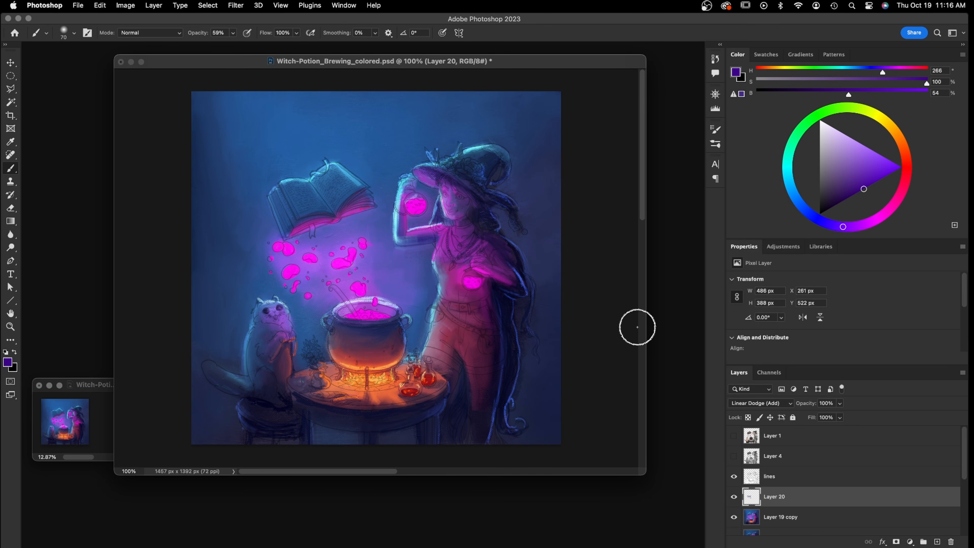
key(super+z)
key(super+z)
key(super+z)
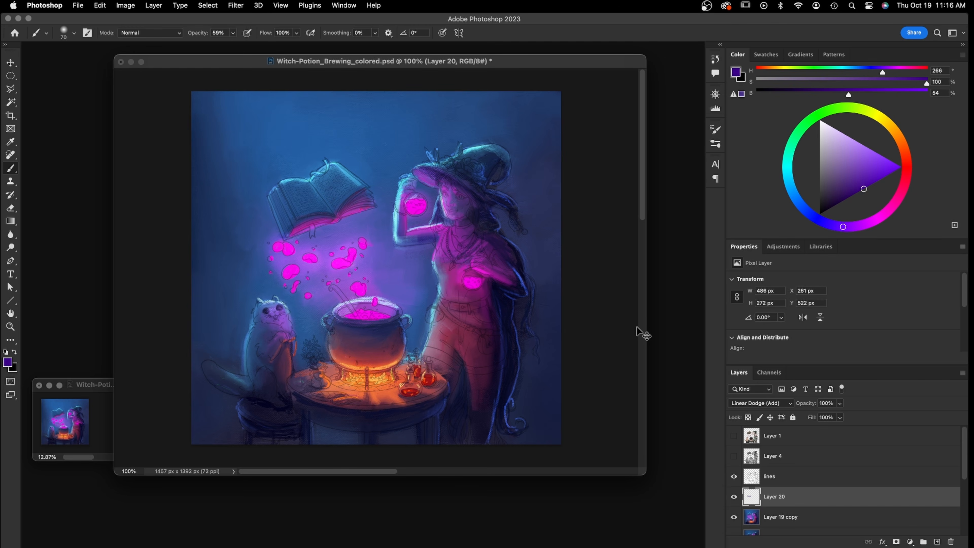
key(super+z)
Replace the glow layer with a new empty layer set to Linear Dodge (Add)
mouse_move(776, 496)
mouse_down()
mouse_move(782, 522)
mouse_move(950, 541)
mouse_up()
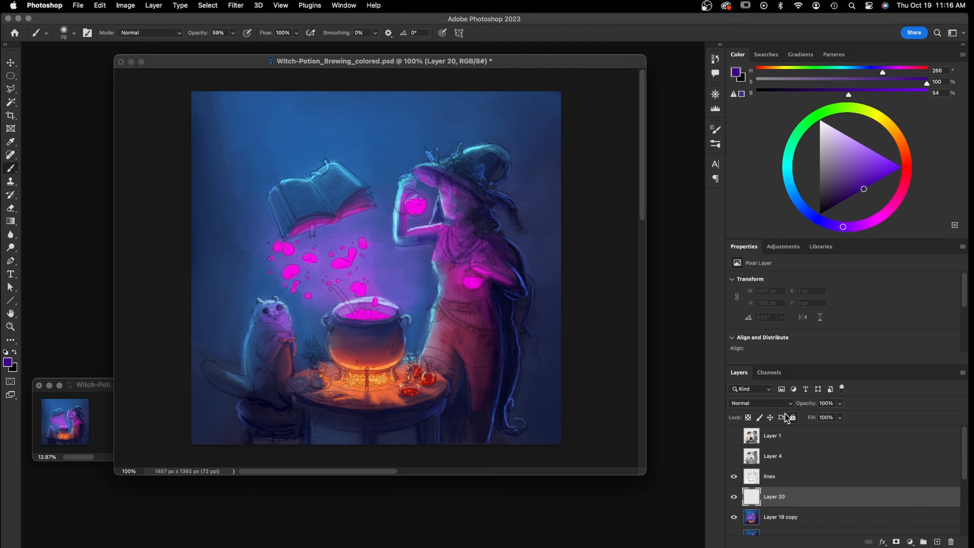
click(770, 403)
click(774, 511)
Brush a purple glow, H 280, S 100, B 54, over the witch's face, arms and chest, and compare it on and off
click(854, 228)
mouse_move(422, 215)
mouse_down()
mouse_move(400, 195)
mouse_move(409, 189)
mouse_move(414, 203)
mouse_move(441, 202)
mouse_move(435, 180)
mouse_move(459, 185)
mouse_move(446, 206)
mouse_move(452, 233)
mouse_move(405, 226)
mouse_move(461, 241)
mouse_move(451, 231)
mouse_move(465, 226)
mouse_move(458, 237)
mouse_move(480, 266)
mouse_move(467, 256)
mouse_move(467, 285)
mouse_move(474, 270)
mouse_up()
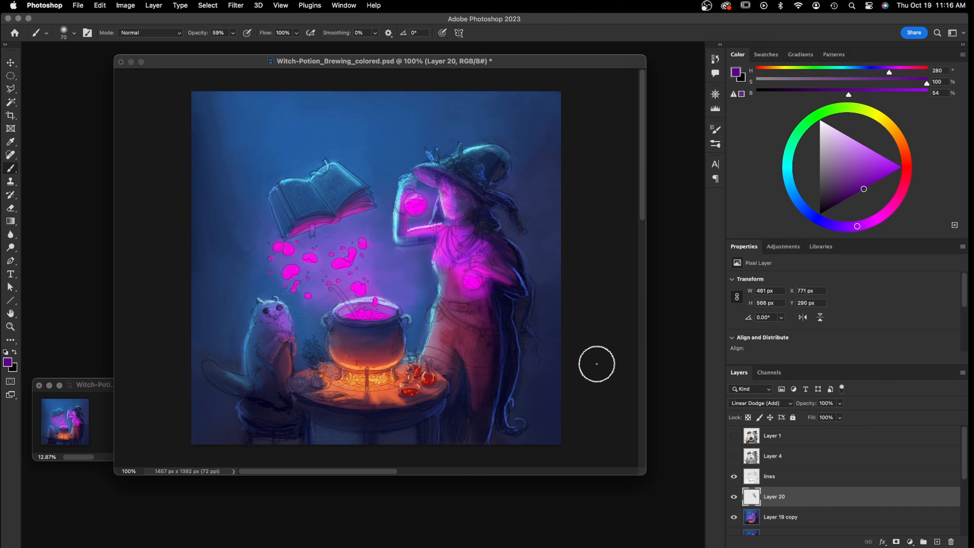
click(733, 497)
click(733, 496)
Add a blue glow, H 247, S 100, B 54, over the witch's torso and cloak, enlarging the brush to 90 px
drag(857, 226, 823, 222)
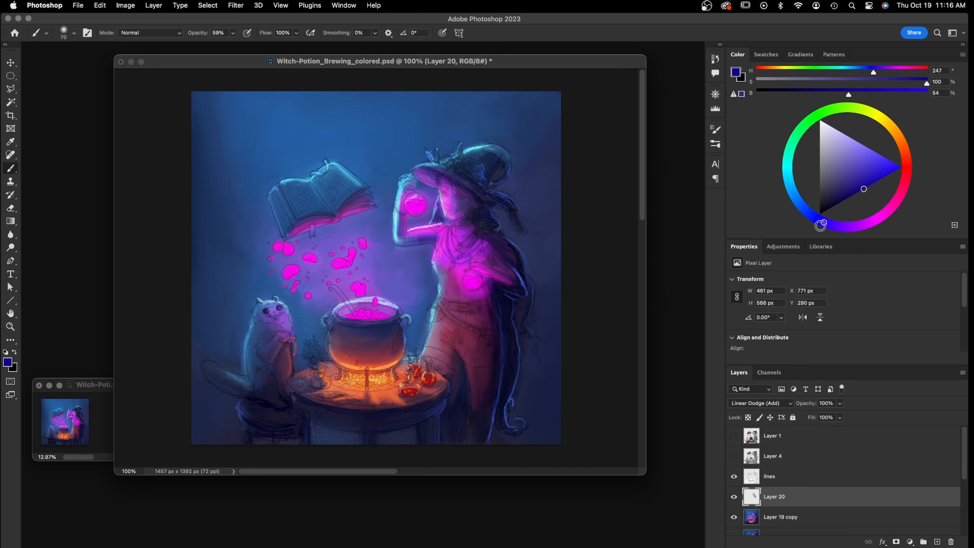
mouse_move(474, 253)
mouse_down()
mouse_move(484, 291)
mouse_move(464, 252)
mouse_move(509, 254)
mouse_move(500, 278)
mouse_move(493, 247)
mouse_move(491, 279)
mouse_move(477, 225)
mouse_move(438, 221)
mouse_move(447, 211)
mouse_move(460, 227)
mouse_move(468, 202)
mouse_move(455, 231)
mouse_move(559, 326)
mouse_move(460, 314)
mouse_move(471, 298)
mouse_move(465, 332)
mouse_move(463, 306)
mouse_move(490, 344)
mouse_move(496, 317)
mouse_move(457, 322)
mouse_move(469, 339)
mouse_move(502, 345)
mouse_move(474, 300)
mouse_up()
key(bracketright)
key(bracketright)
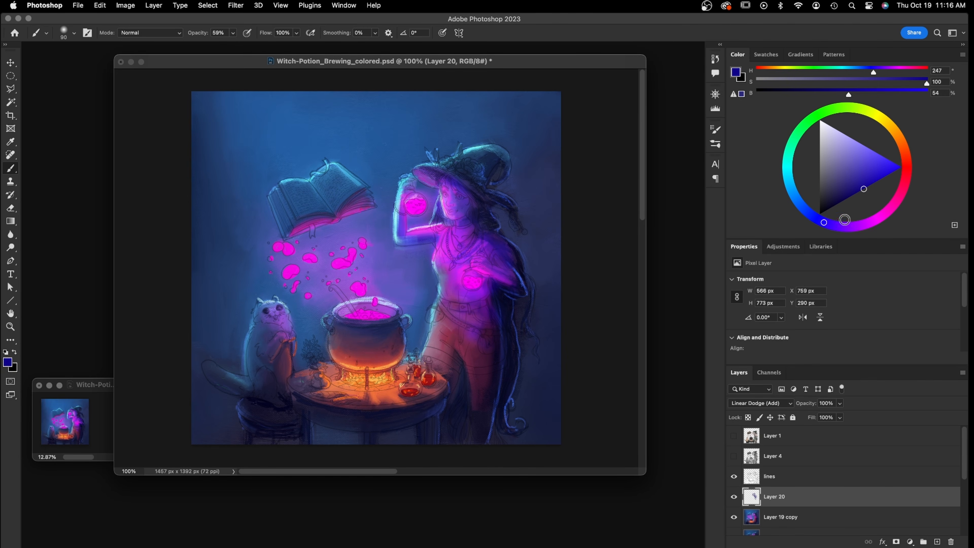
Set the colour to H 247, S 66, B 40 and replace the glow layer with a fresh Linear Dodge (Add) layer
drag(864, 189, 838, 192)
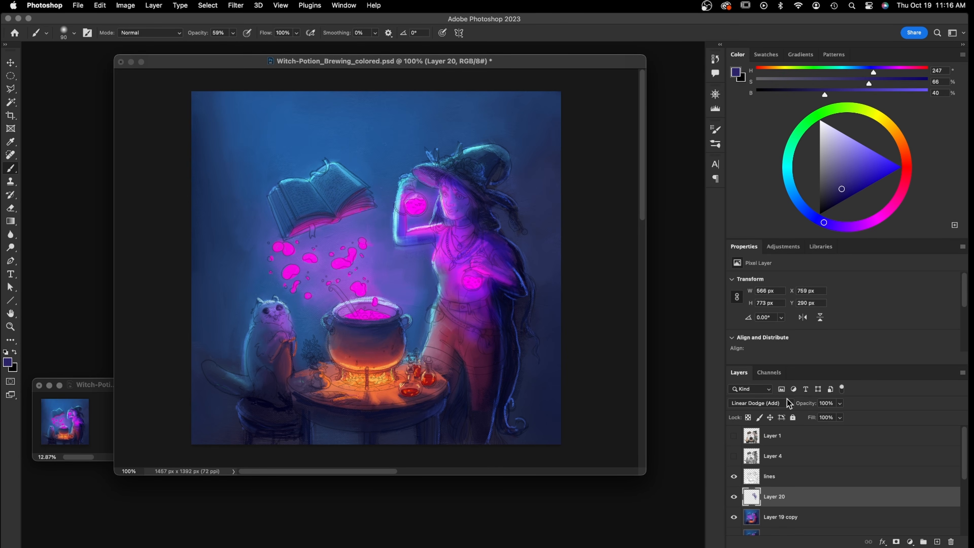
drag(791, 496, 950, 541)
click(937, 541)
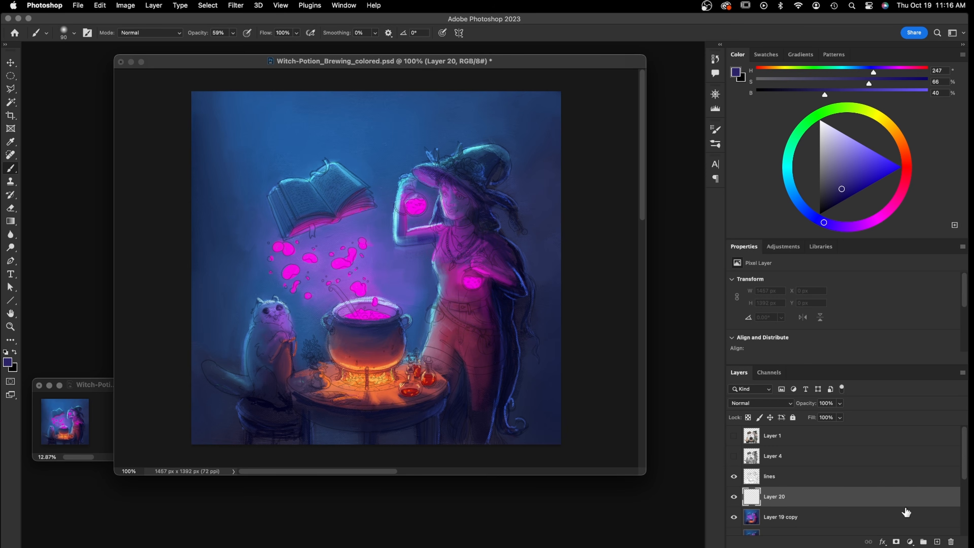
click(761, 403)
click(752, 496)
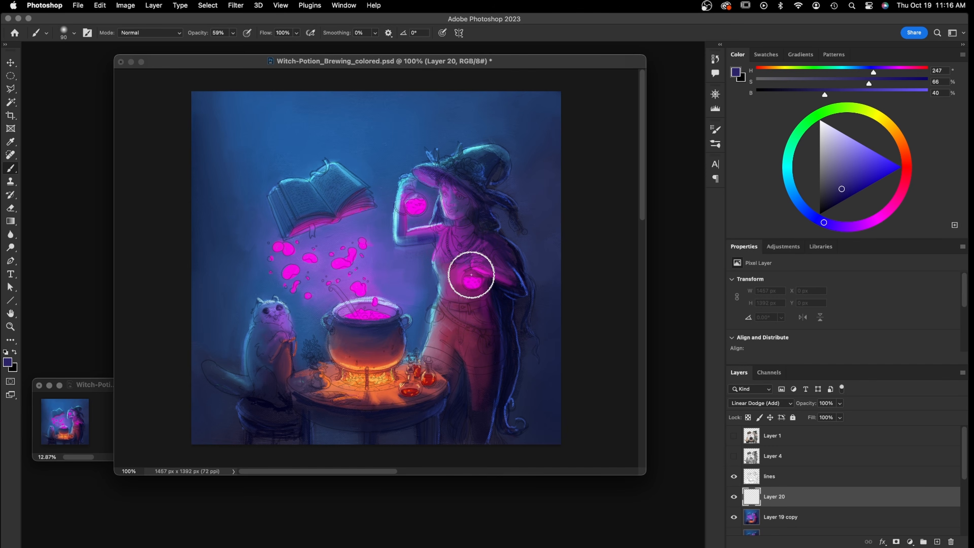
Brush a soft muted-violet glow around the witch's lower potion, the cauldron opening and the floating bubbles
mouse_move(469, 287)
mouse_down()
mouse_move(479, 290)
mouse_move(471, 292)
mouse_move(487, 358)
mouse_up()
mouse_move(363, 322)
mouse_down()
mouse_move(343, 312)
mouse_move(388, 319)
mouse_move(384, 304)
mouse_move(336, 303)
mouse_move(376, 301)
mouse_move(331, 269)
mouse_move(350, 265)
mouse_move(289, 275)
mouse_up()
mouse_move(410, 243)
mouse_down()
mouse_move(368, 254)
mouse_move(364, 239)
mouse_move(375, 278)
mouse_up()
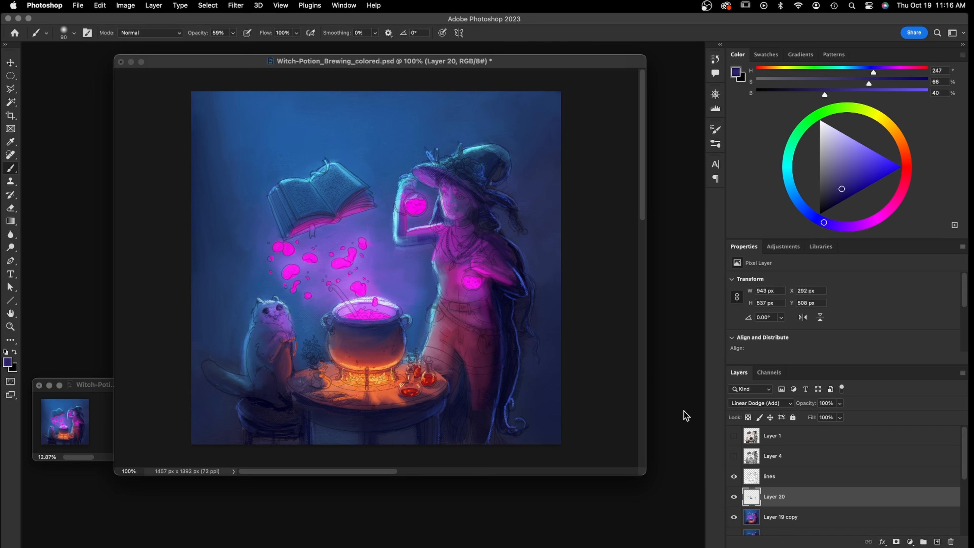
Hide the line art and brush a dark red glow, H 348, S 100, B 43, around the witch's raised potion at 40 px
click(734, 476)
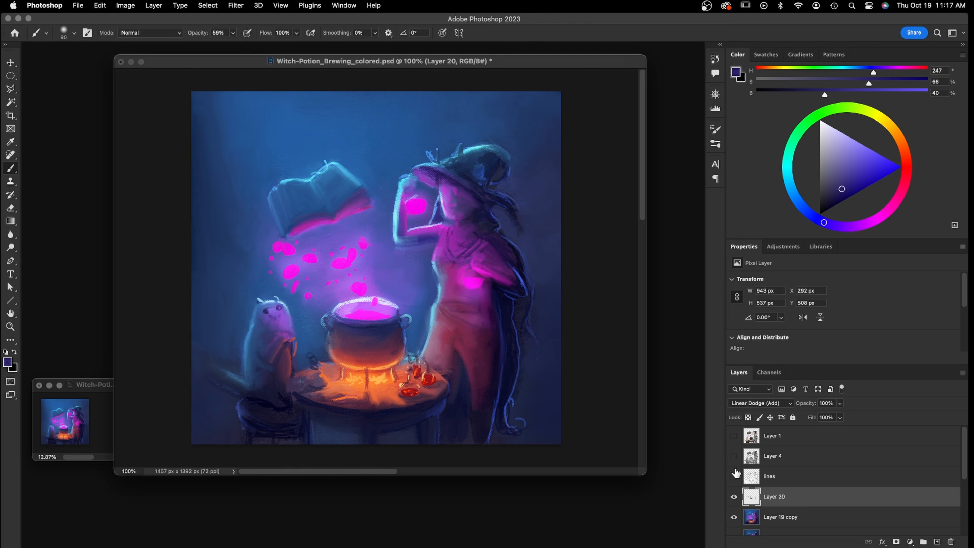
click(904, 179)
click(855, 194)
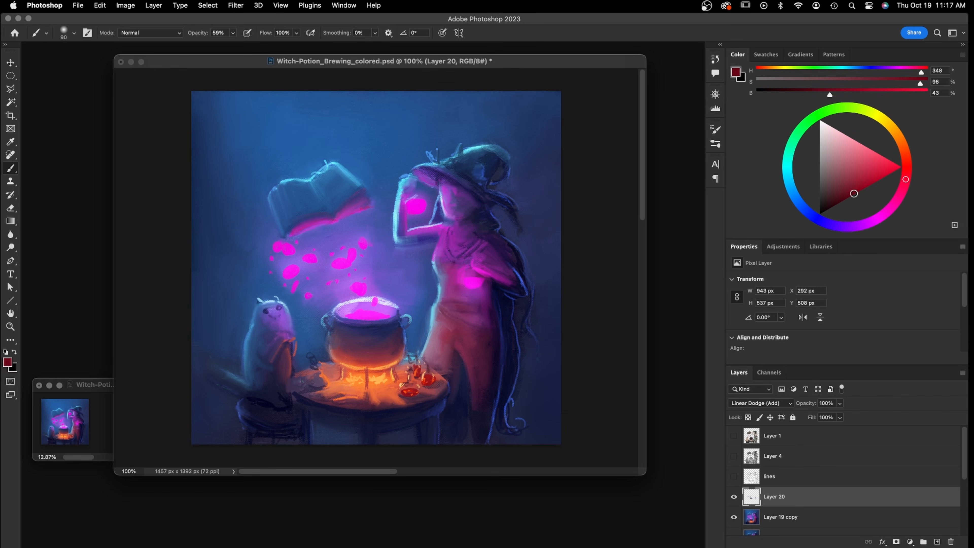
key(bracketleft)
key(bracketleft)
key(bracketleft)
key(bracketleft)
drag(416, 210, 415, 203)
drag(423, 199, 420, 207)
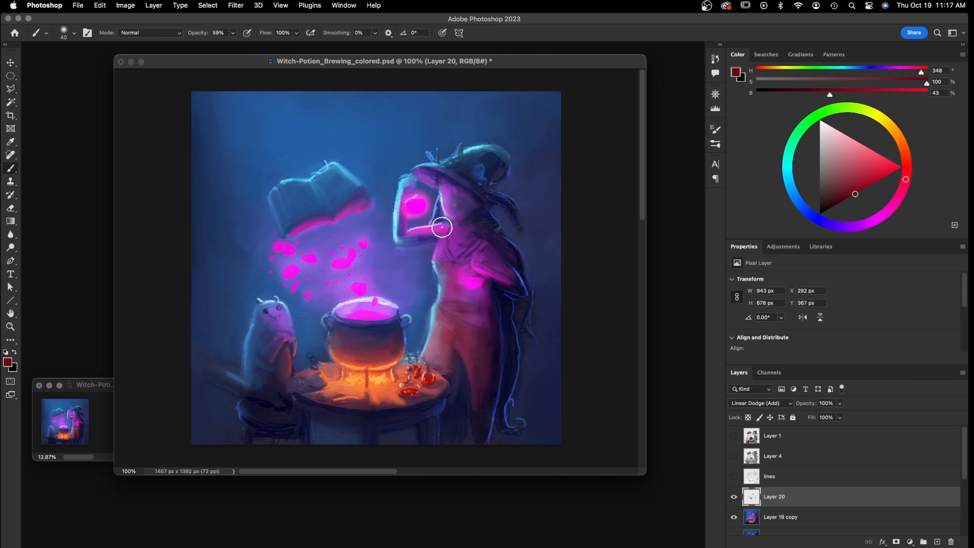
Brush a red-orange glow, H 8, S 100, B 59, over the witch's face and arms, the cat and the cauldron's base
drag(907, 171, 906, 158)
click(868, 187)
mouse_move(418, 230)
mouse_down()
mouse_move(450, 232)
mouse_move(404, 236)
mouse_move(432, 228)
mouse_move(409, 200)
mouse_move(408, 212)
mouse_move(399, 205)
mouse_move(452, 201)
mouse_move(441, 184)
mouse_move(458, 205)
mouse_up()
mouse_move(487, 287)
mouse_down()
mouse_move(478, 258)
mouse_move(490, 280)
mouse_move(467, 279)
mouse_move(508, 273)
mouse_up()
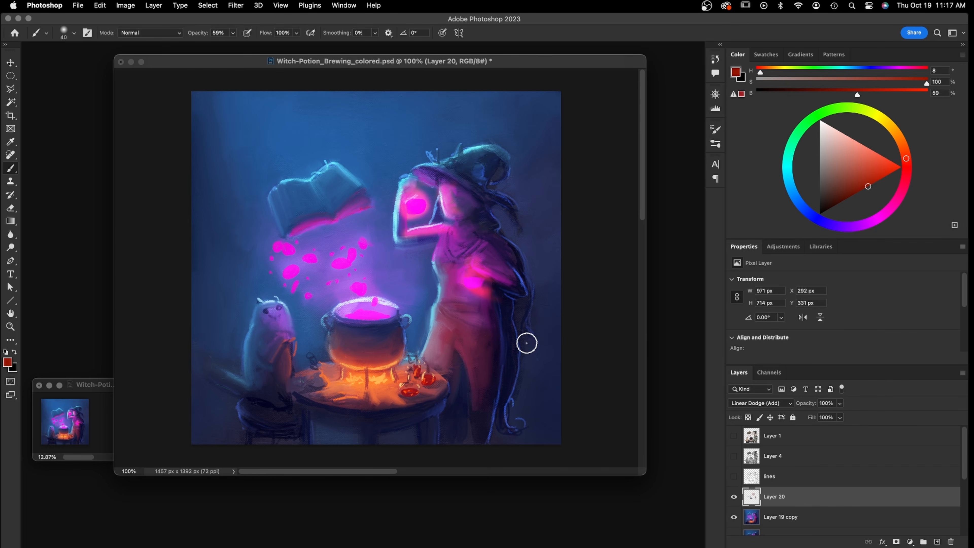
click(278, 307)
drag(270, 318, 274, 311)
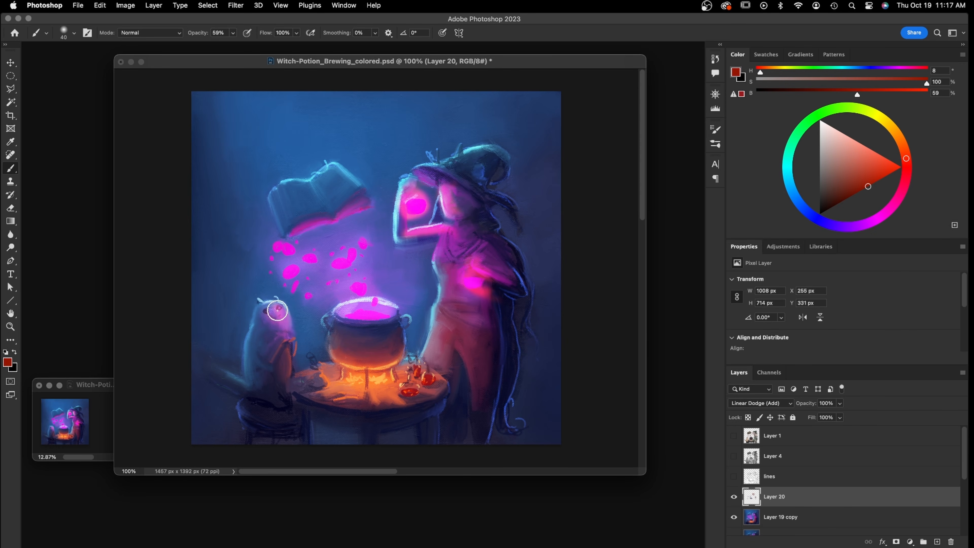
mouse_move(355, 369)
mouse_down()
mouse_move(379, 366)
mouse_move(337, 354)
mouse_move(405, 352)
mouse_move(346, 359)
mouse_move(383, 356)
mouse_move(359, 363)
mouse_move(333, 347)
mouse_move(410, 352)
mouse_up()
mouse_move(284, 344)
mouse_down()
mouse_move(284, 380)
mouse_move(281, 323)
mouse_up()
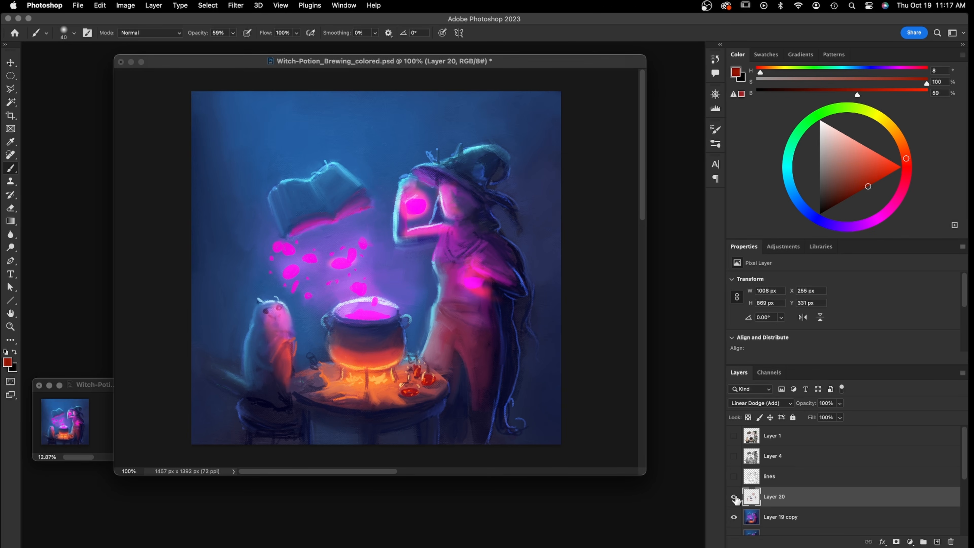
Delete the current glow layer and replace it with an empty Linear Dodge (Add) layer
drag(783, 496, 951, 542)
click(936, 541)
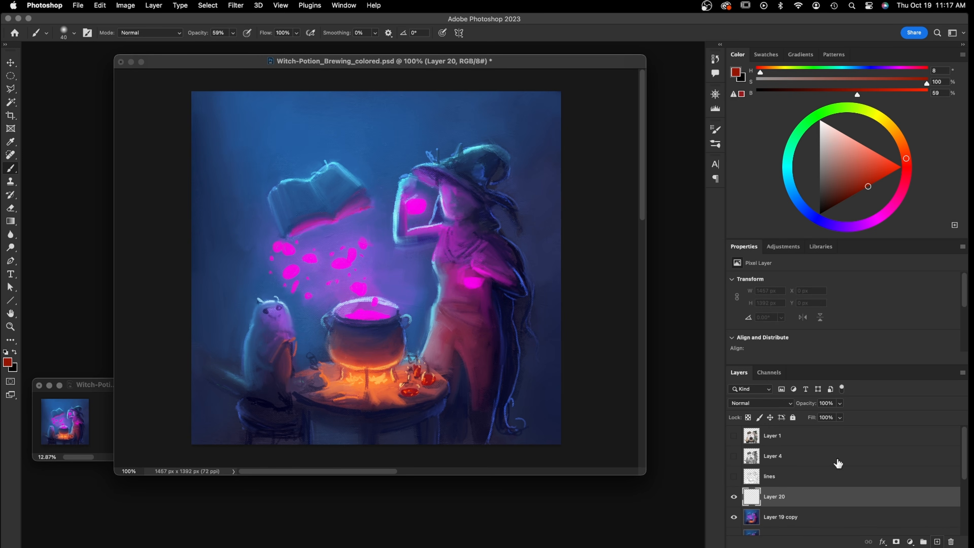
click(761, 403)
click(765, 511)
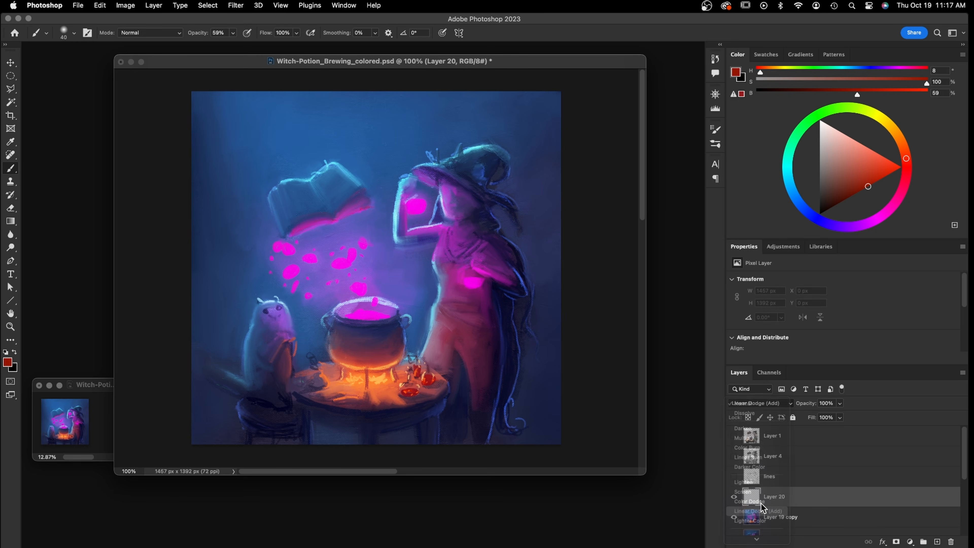
Brush a red glow, H 8, S 100, B 55, over the cat, tabletop and witch's skirt, enlarging the brush to 60 px
click(864, 188)
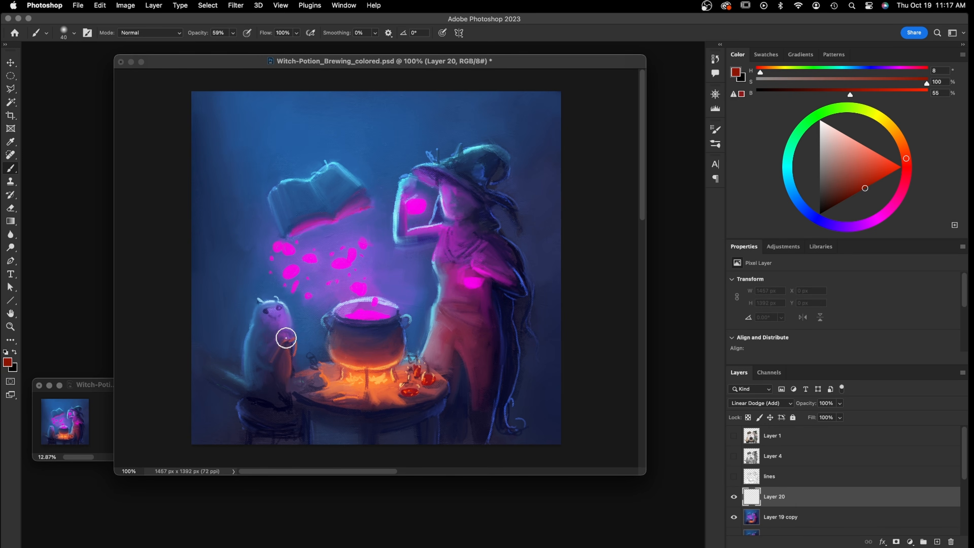
mouse_move(286, 337)
mouse_down()
mouse_move(289, 374)
mouse_move(281, 322)
mouse_move(292, 345)
mouse_move(348, 367)
mouse_move(332, 347)
mouse_move(428, 380)
mouse_move(389, 393)
mouse_move(453, 385)
mouse_move(403, 371)
mouse_move(435, 361)
mouse_up()
key(bracketright)
key(bracketright)
key(bracketright)
mouse_move(468, 313)
mouse_down()
mouse_move(432, 354)
mouse_move(438, 318)
mouse_move(427, 362)
mouse_move(441, 325)
mouse_move(476, 325)
mouse_move(470, 363)
mouse_move(452, 317)
mouse_move(482, 380)
mouse_move(461, 312)
mouse_move(479, 338)
mouse_move(440, 318)
mouse_move(454, 305)
mouse_move(464, 352)
mouse_up()
mouse_move(281, 328)
mouse_down()
mouse_move(286, 361)
mouse_move(274, 323)
mouse_move(264, 373)
mouse_move(283, 316)
mouse_move(271, 402)
mouse_up()
mouse_move(359, 364)
mouse_down()
mouse_move(335, 336)
mouse_move(381, 358)
mouse_move(339, 351)
mouse_move(395, 356)
mouse_move(379, 369)
mouse_move(333, 371)
mouse_move(359, 380)
mouse_move(315, 403)
mouse_move(401, 379)
mouse_up()
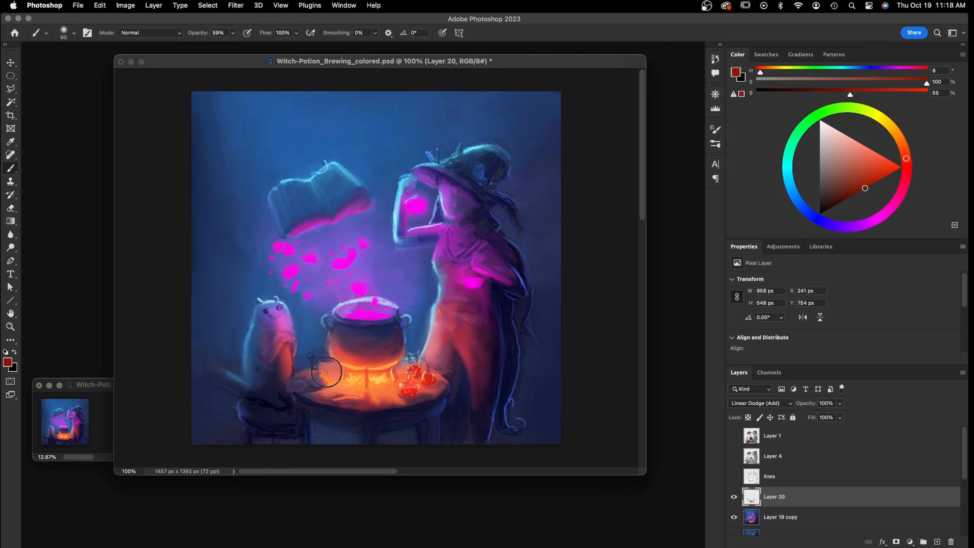
mouse_move(293, 373)
mouse_down()
mouse_move(283, 343)
mouse_move(268, 391)
mouse_move(313, 374)
mouse_move(278, 398)
mouse_move(307, 396)
mouse_up()
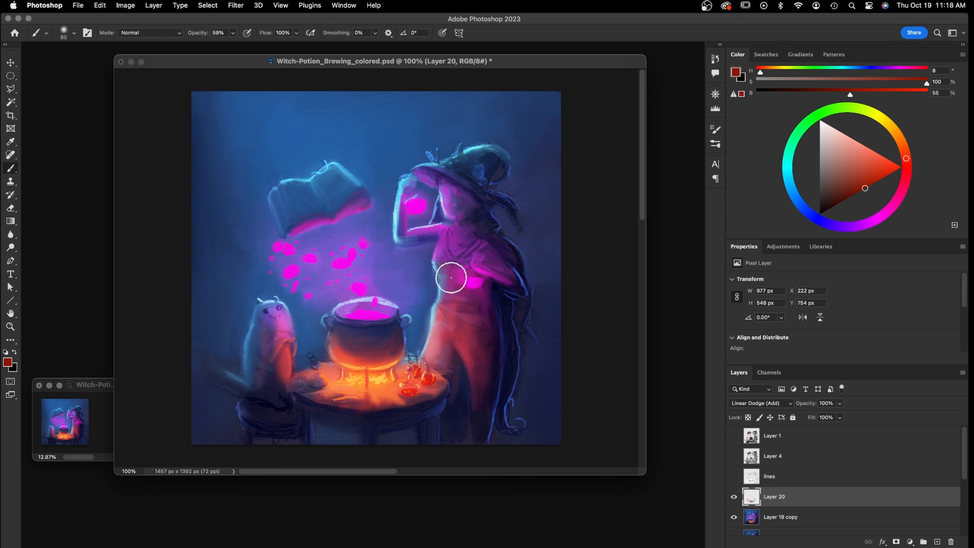
Add fine 15 px red glow strokes on the witch's face, hat, cloak and skirt, the book and the cat, and compare them on and off
key(bracketleft)
key(bracketleft)
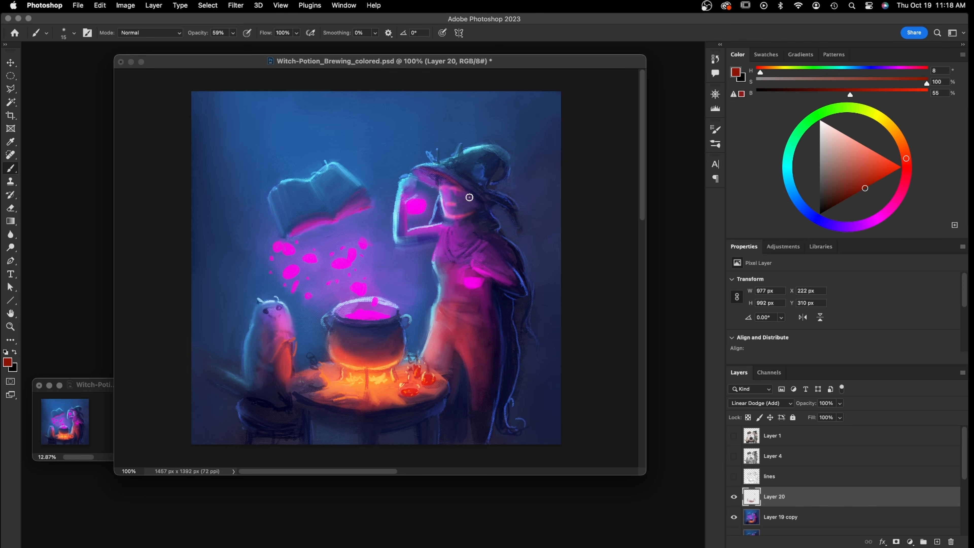
drag(446, 177, 506, 210)
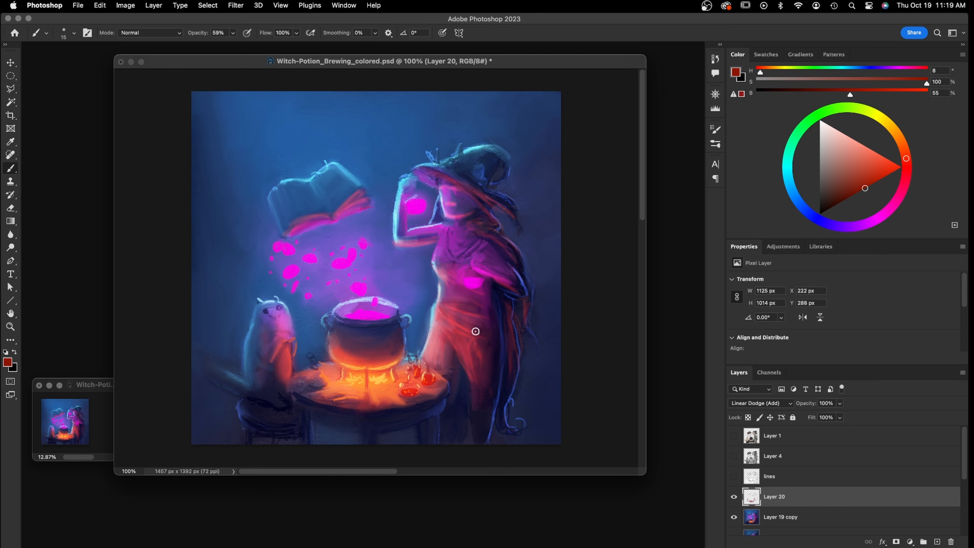
mouse_move(493, 344)
mouse_down()
mouse_move(463, 311)
mouse_move(494, 325)
mouse_up()
mouse_move(276, 387)
mouse_down()
mouse_move(279, 396)
mouse_move(290, 381)
mouse_up()
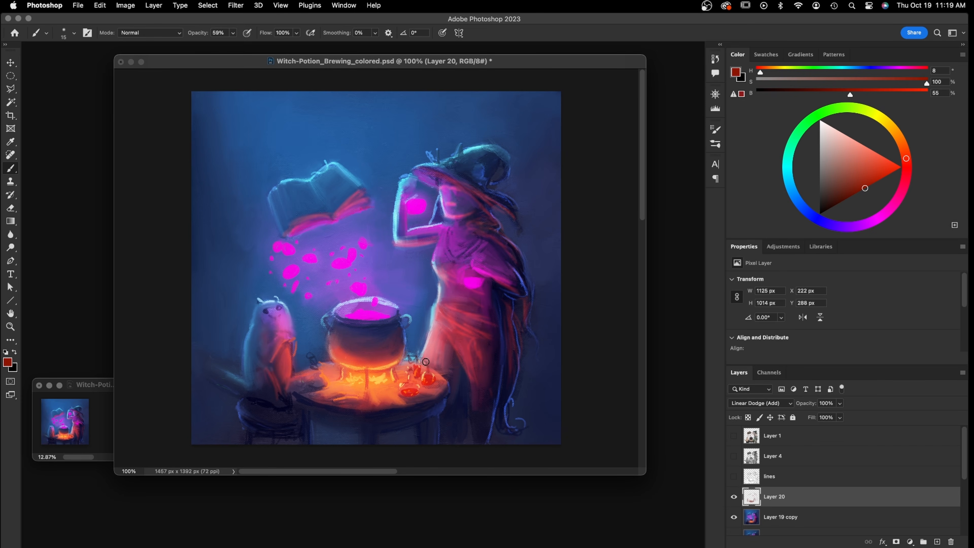
click(734, 497)
click(733, 497)
click(734, 497)
click(734, 497)
click(734, 496)
click(734, 496)
Add another Linear Dodge (Add) layer for the bubbles and set the colour to magenta, H 311, S 100, B 97
click(937, 541)
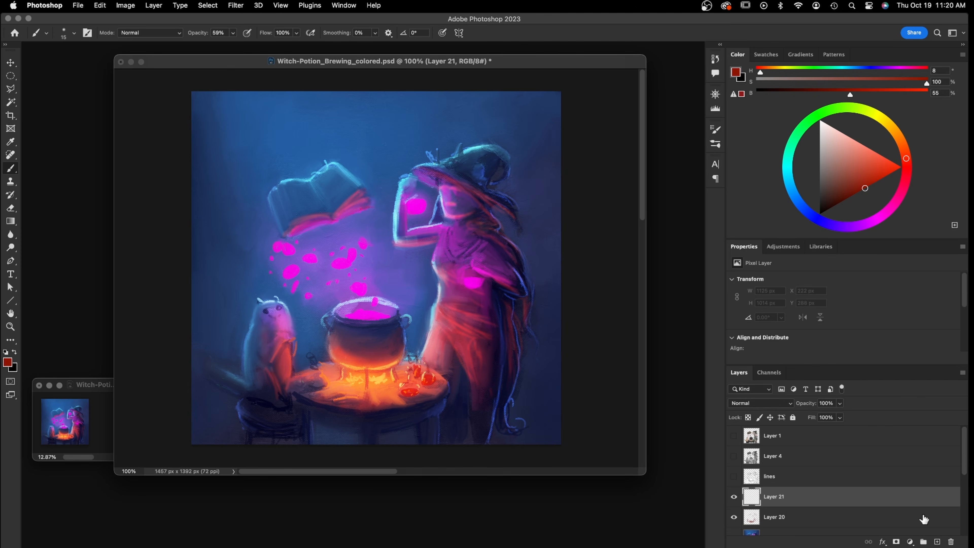
click(769, 404)
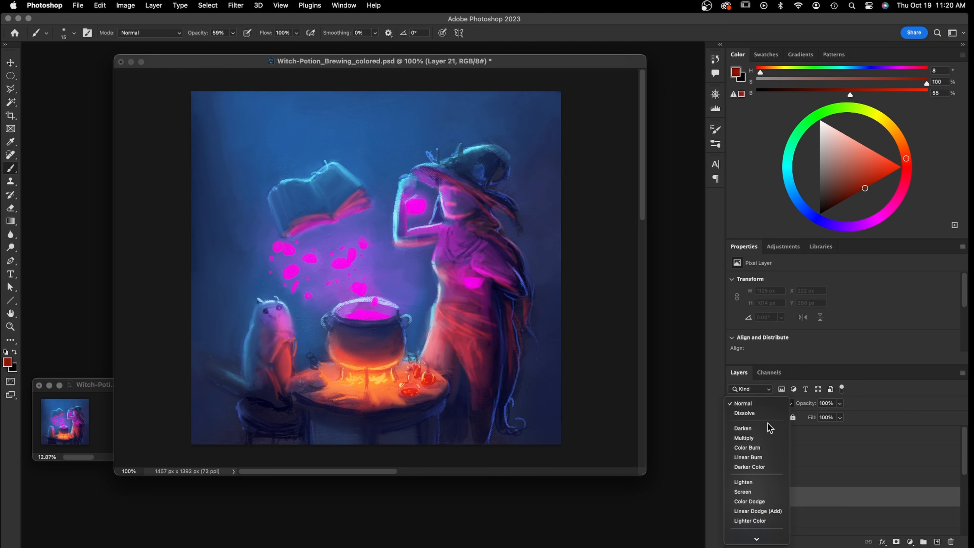
click(772, 512)
click(886, 210)
drag(863, 185, 884, 178)
mouse_move(343, 261)
mouse_down()
mouse_move(335, 264)
mouse_move(350, 257)
mouse_move(335, 263)
mouse_move(343, 263)
mouse_up()
drag(883, 178, 899, 169)
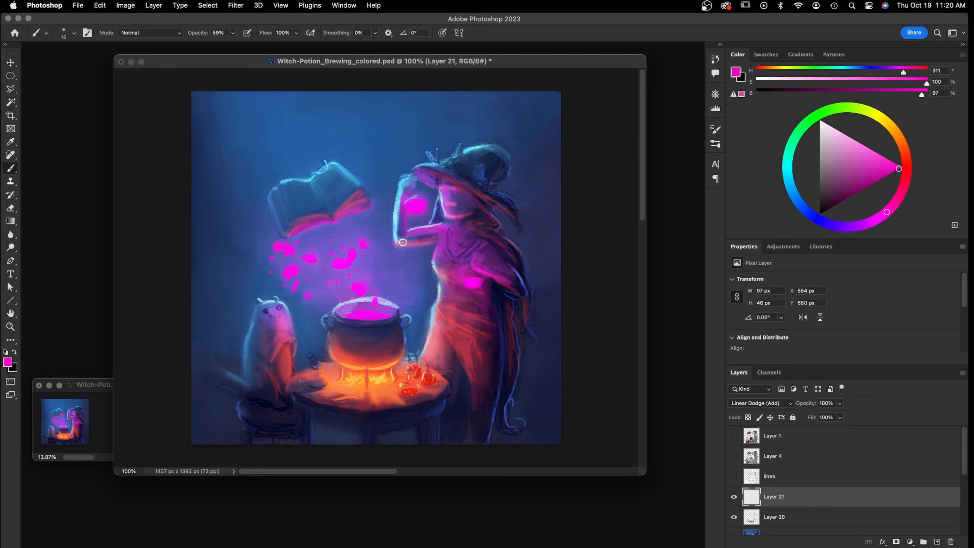
Brush a magenta glow, H 311, S 88, B 100, on the floating bubbles and both potions, undoing the last strokes around the cauldron
mouse_move(347, 263)
mouse_down()
mouse_move(337, 264)
mouse_move(352, 250)
mouse_up()
drag(897, 165, 891, 161)
drag(338, 264, 361, 240)
mouse_move(357, 287)
mouse_down()
mouse_move(362, 315)
mouse_move(378, 312)
mouse_move(345, 314)
mouse_move(386, 314)
mouse_up()
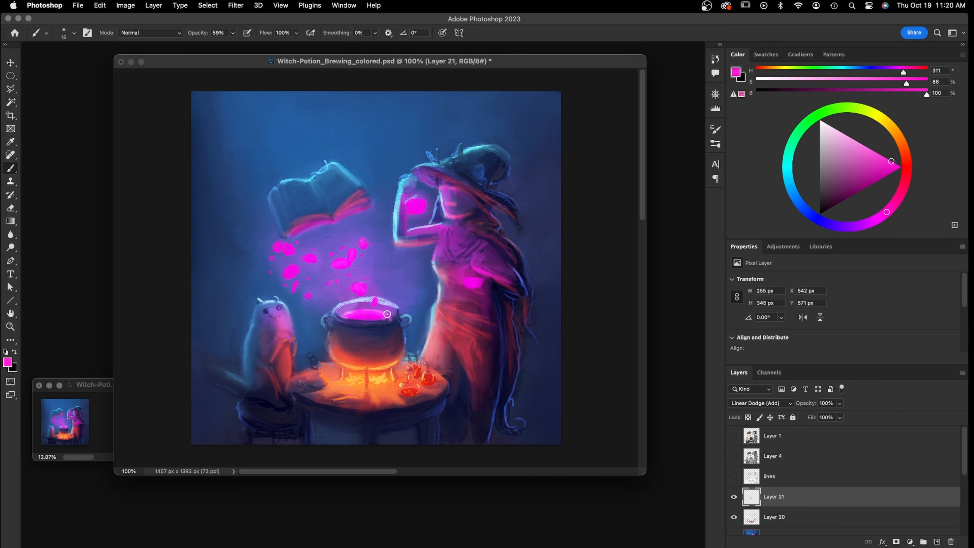
key(super+z)
key(super+z)
drag(290, 273, 293, 269)
drag(295, 245, 282, 248)
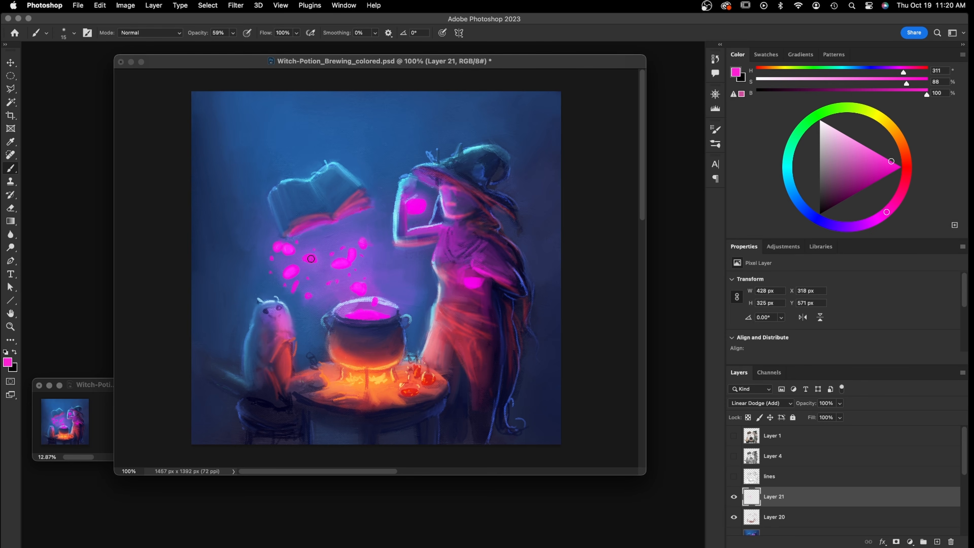
drag(412, 201, 414, 206)
drag(472, 284, 493, 272)
Compare the magenta glow on and off, and merge Layer 21, Layer 20 and Layer 19 copy into one layer
click(734, 497)
click(734, 497)
drag(964, 479, 964, 497)
shift+click(769, 498)
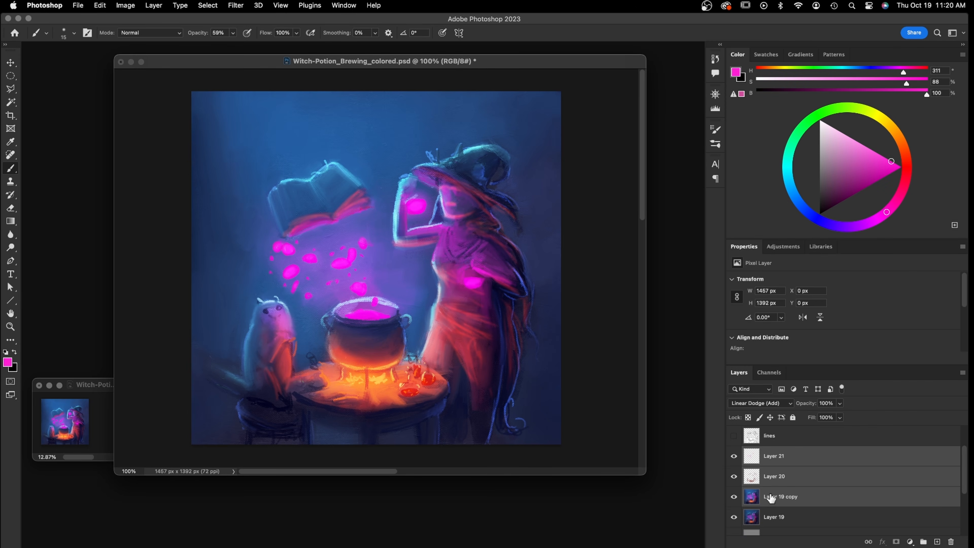
key(cmd+e)
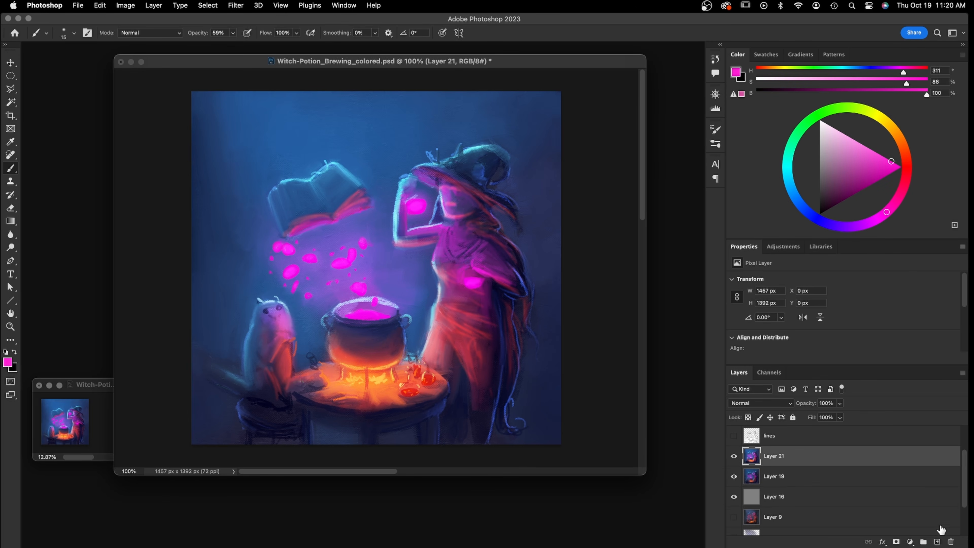
Add a new layer and set the brush to light blue, H 199, S 67, B 98, at 100% opacity
click(936, 542)
click(791, 187)
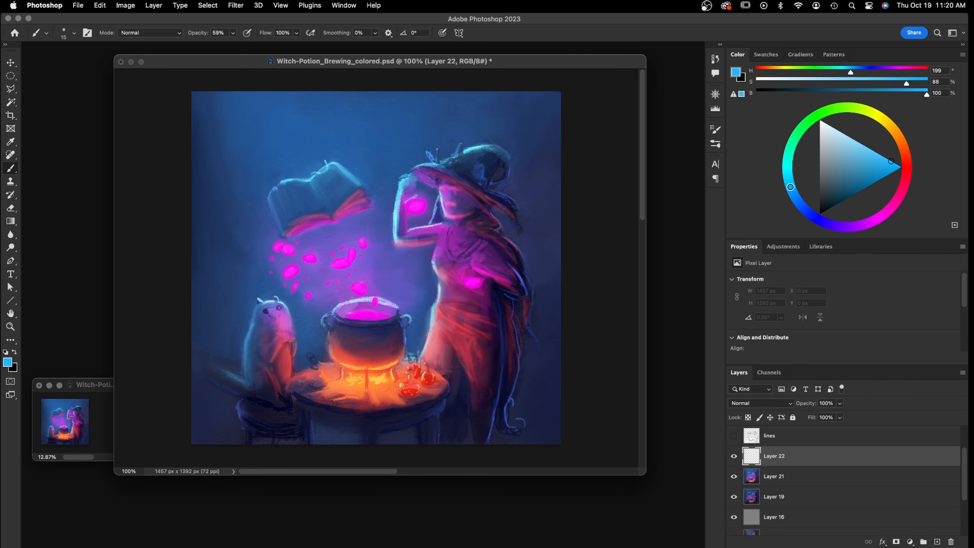
click(873, 153)
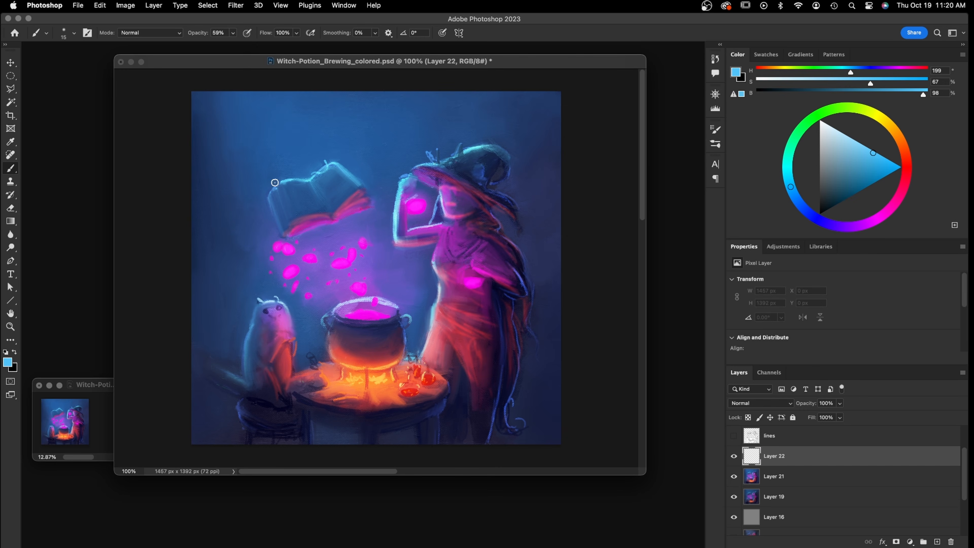
click(233, 33)
drag(235, 46, 251, 45)
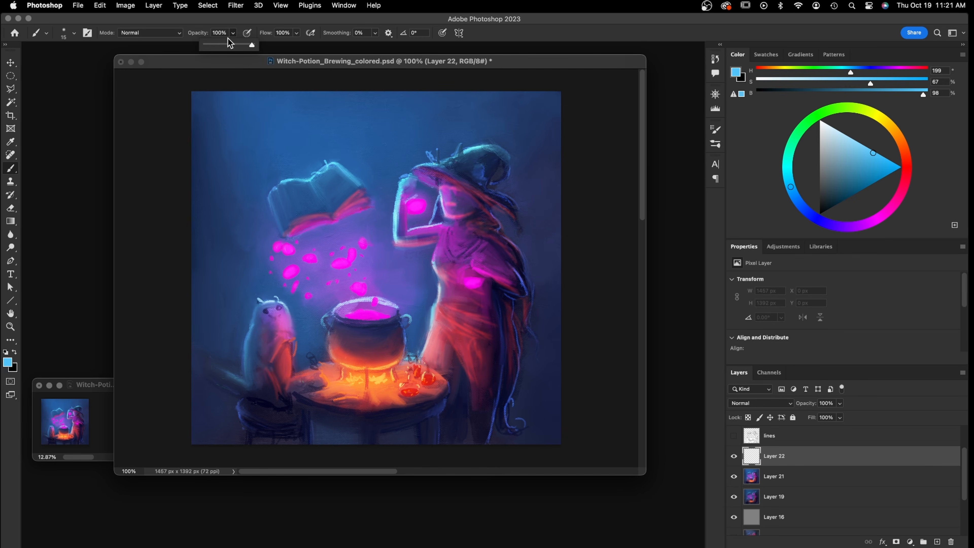
Choose another brush preset, shrink it to 9 px and paint small light blue highlights on the floating bubbles and raised potion
click(72, 33)
click(80, 291)
click(404, 64)
key(bracketleft)
key(bracketleft)
key(bracketleft)
key(bracketleft)
key(bracketleft)
key(bracketleft)
key(bracketleft)
key(bracketleft)
key(bracketleft)
key(bracketleft)
key(bracketleft)
key(bracketleft)
key(bracketleft)
key(bracketleft)
key(bracketleft)
key(bracketleft)
key(bracketleft)
key(bracketleft)
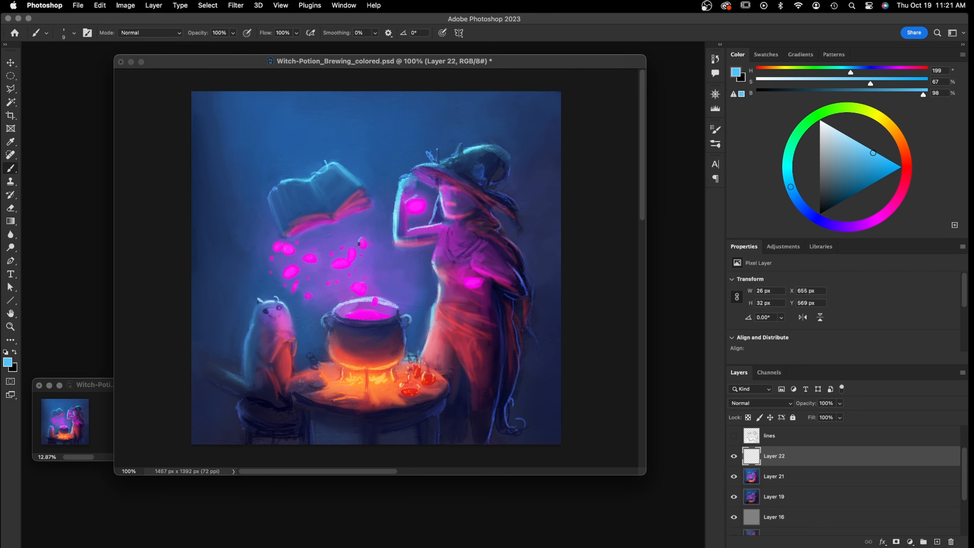
mouse_move(346, 259)
mouse_down()
mouse_move(350, 250)
mouse_move(331, 263)
mouse_up()
click(407, 201)
Show the line art, set the colour to H 199, S 33, B 100 and choose the Soft Round Pressure Size brush
click(733, 436)
drag(842, 157, 846, 135)
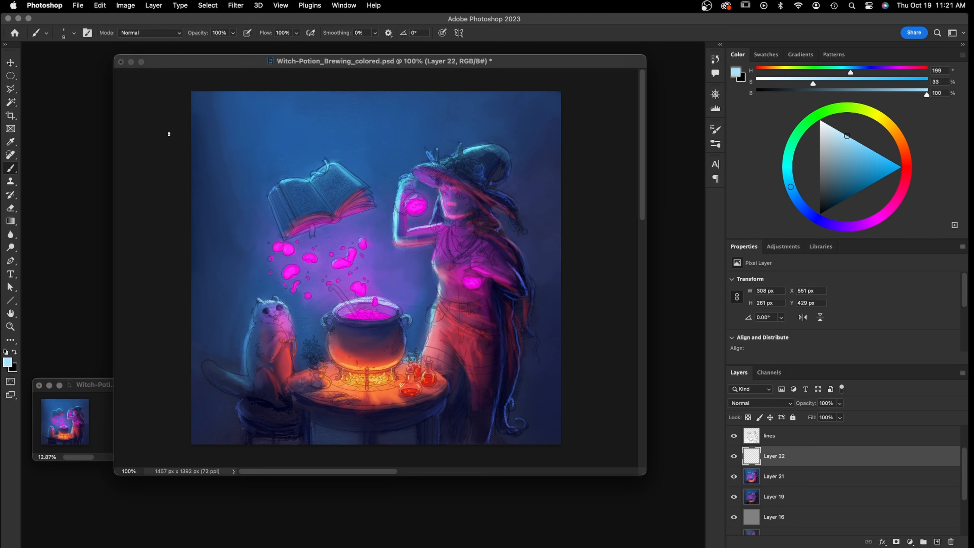
click(74, 33)
click(84, 190)
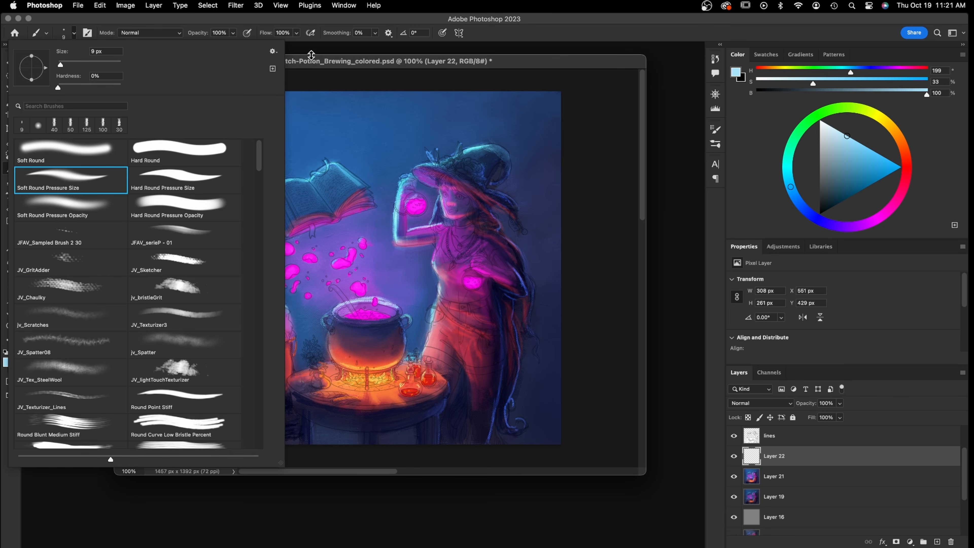
click(311, 55)
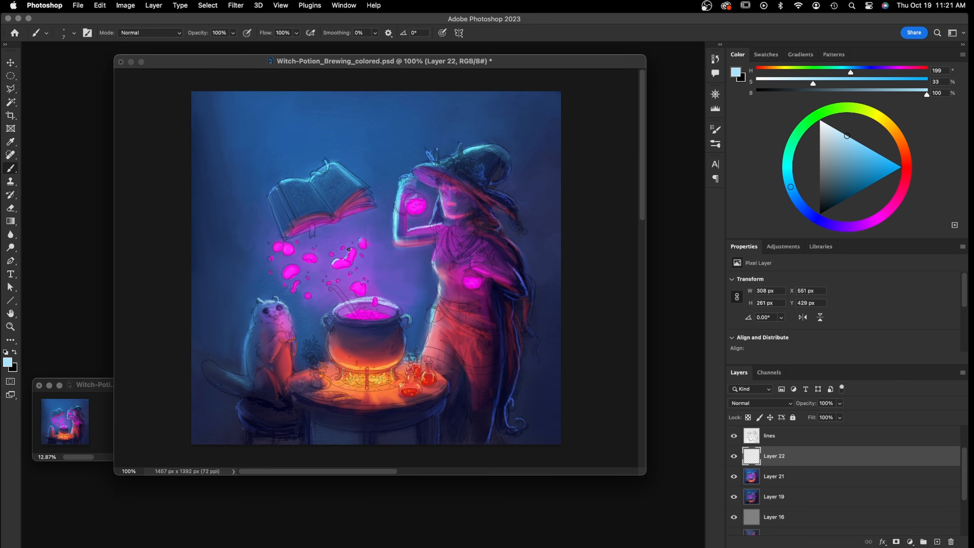
Paint crisp pale blue highlights along the edges of the floating bubbles and the witch's two potions
mouse_move(328, 253)
mouse_down()
mouse_move(357, 250)
mouse_move(360, 279)
mouse_up()
drag(286, 272, 283, 274)
click(274, 242)
click(268, 259)
drag(403, 204, 414, 191)
drag(463, 276, 465, 274)
Sample yellow, red and orange from the firelit table area and add warm reflected light along the undersides of the potions
alt+click(382, 379)
drag(465, 285, 469, 288)
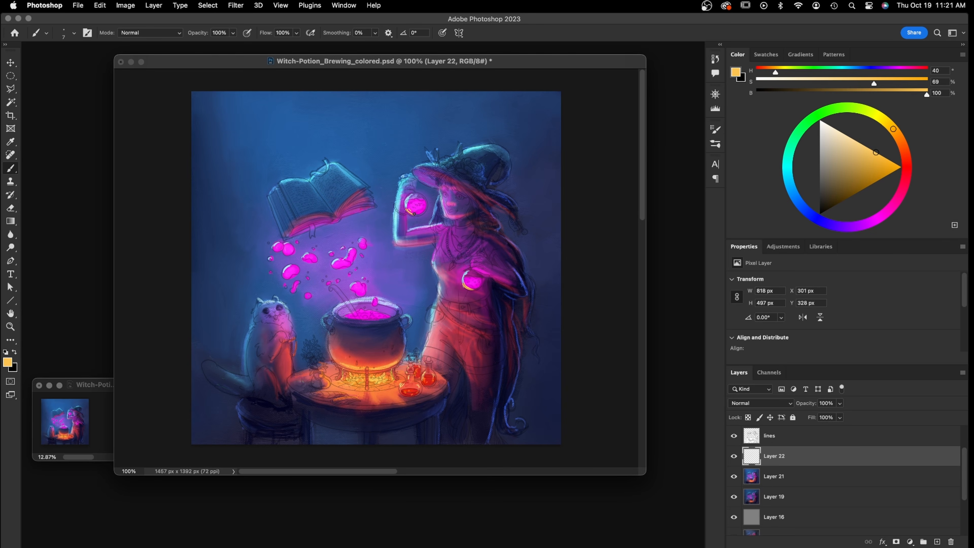
alt+click(410, 388)
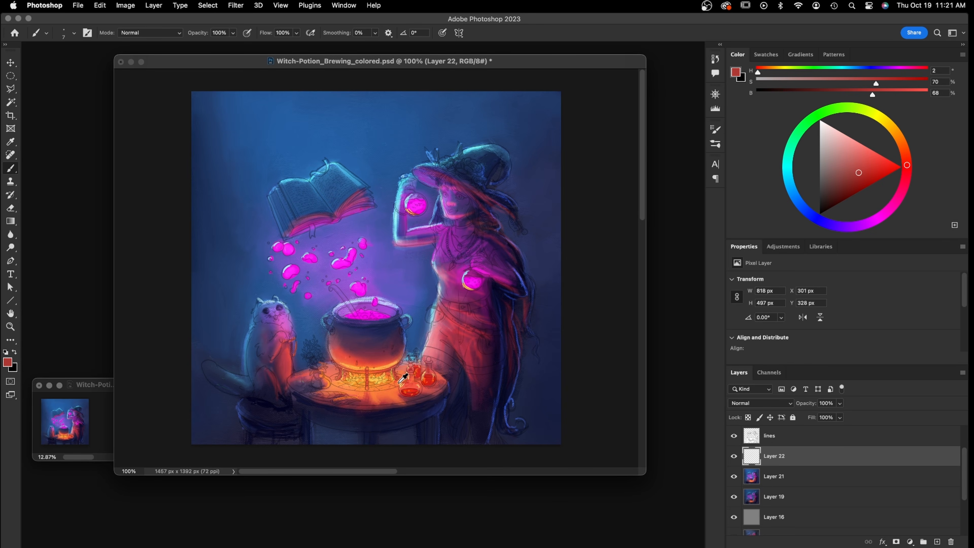
alt+click(389, 391)
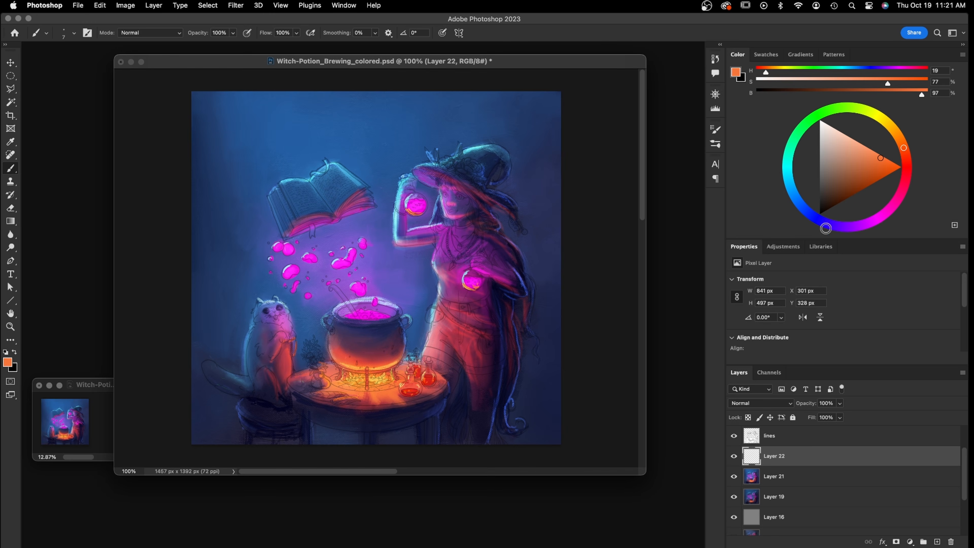
Paint near-white cyan highlights, H 184, S 16, B 100, on the lower potion, cauldron splash and small bubbles, resampling colours from the canvas
click(787, 171)
click(862, 143)
drag(862, 142, 860, 143)
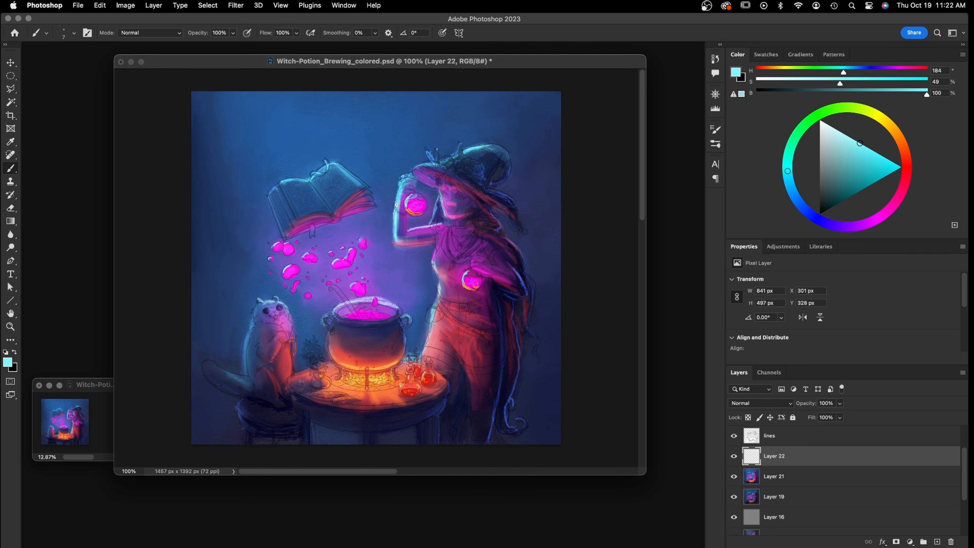
click(833, 127)
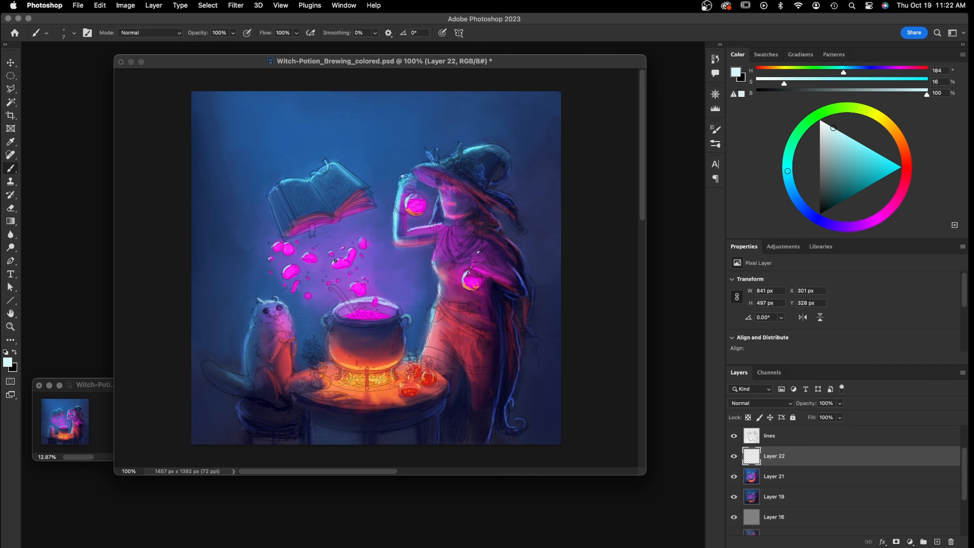
drag(372, 300, 377, 299)
alt+click(306, 260)
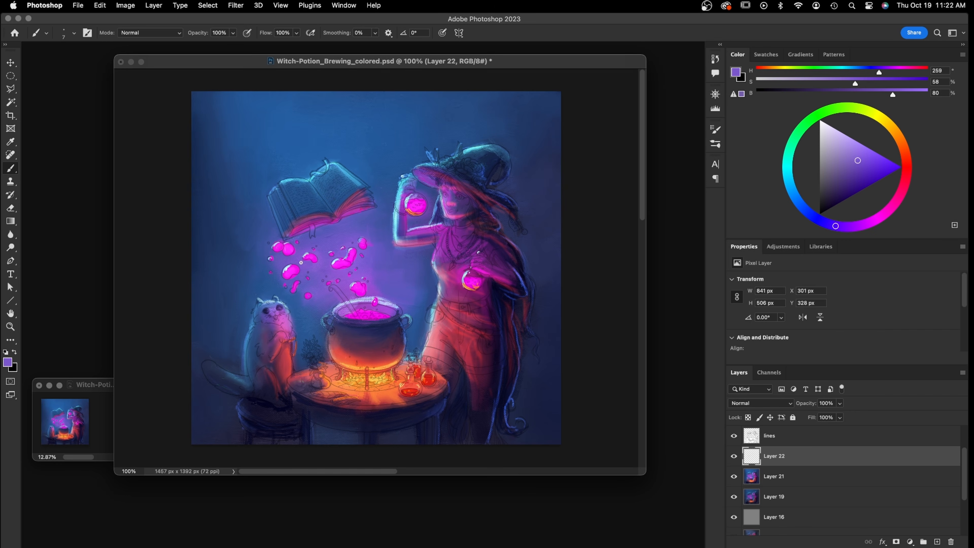
alt+click(292, 286)
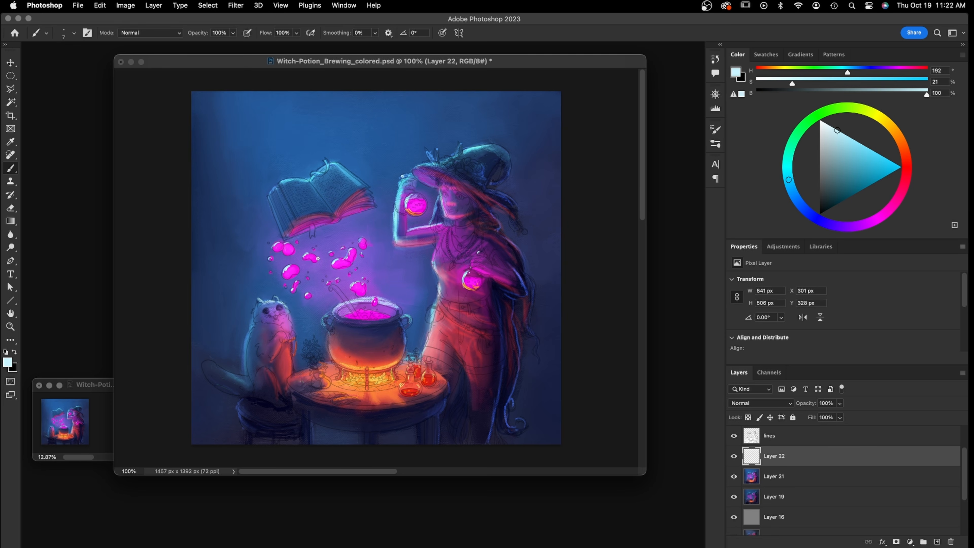
Touch up a floating bubble's highlight and define the pouch at the witch's waist with sampled reds, dark pink and pale blue
drag(267, 271, 268, 244)
alt+click(429, 321)
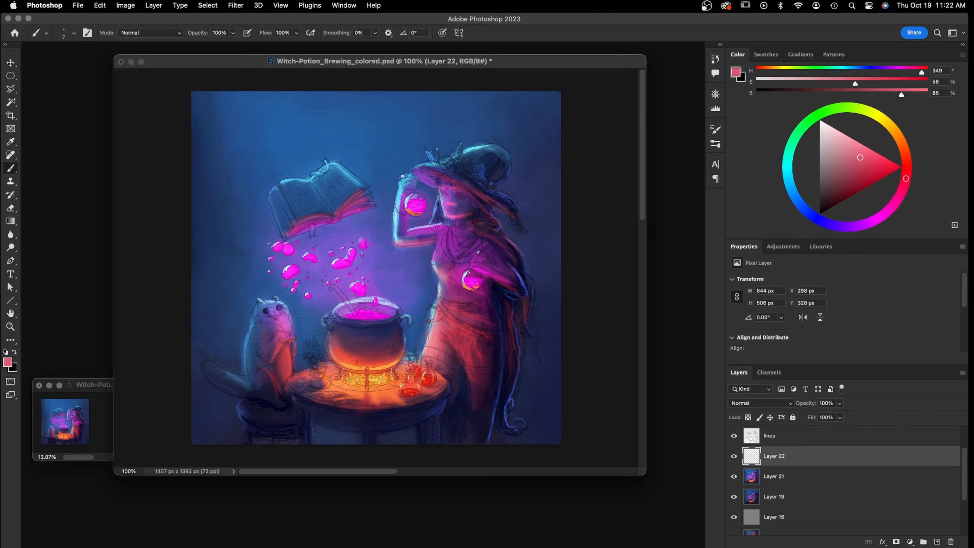
alt+click(462, 313)
click(440, 318)
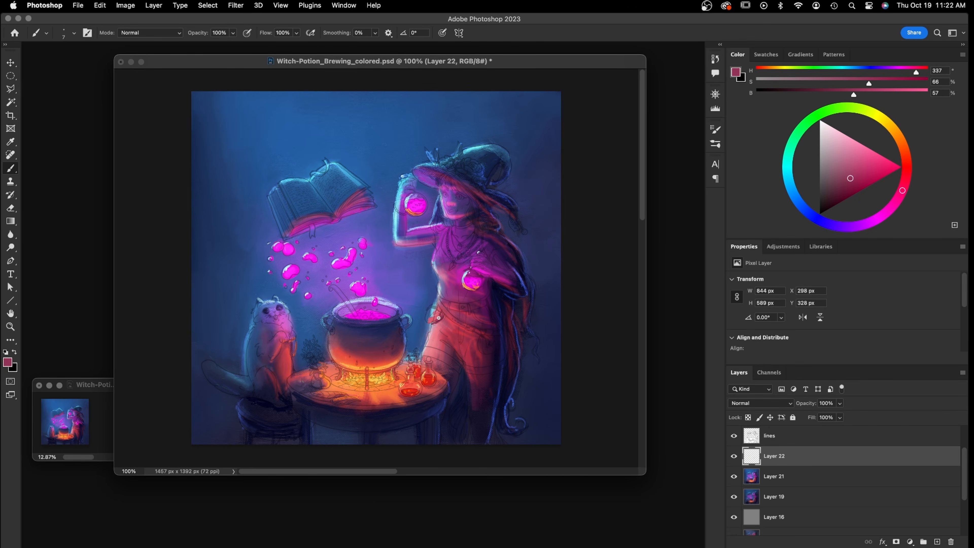
alt+click(431, 306)
mouse_move(431, 306)
mouse_down()
mouse_move(429, 318)
mouse_move(431, 306)
mouse_up()
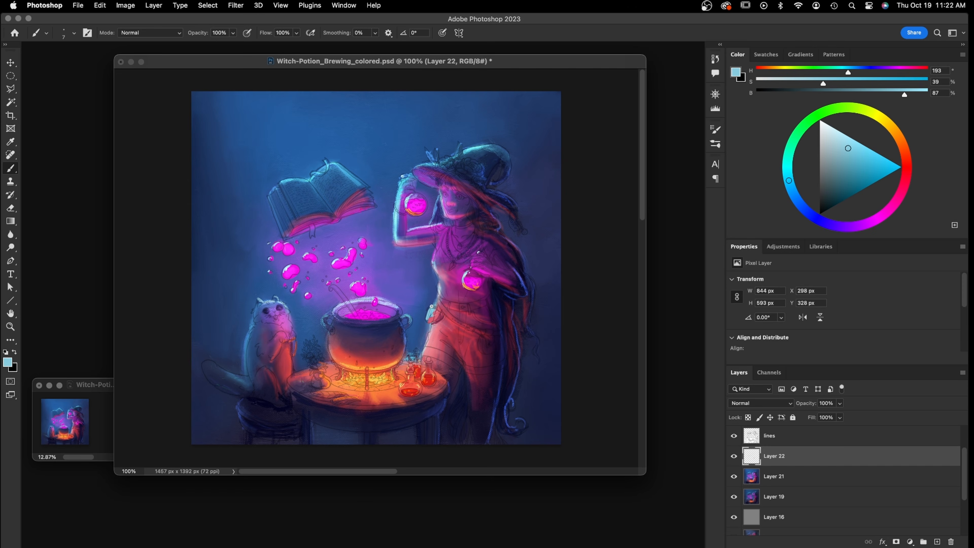
Refine the witch's chest and the underside of her raised arm with purples and violet-blues sampled from the canvas
alt+click(448, 286)
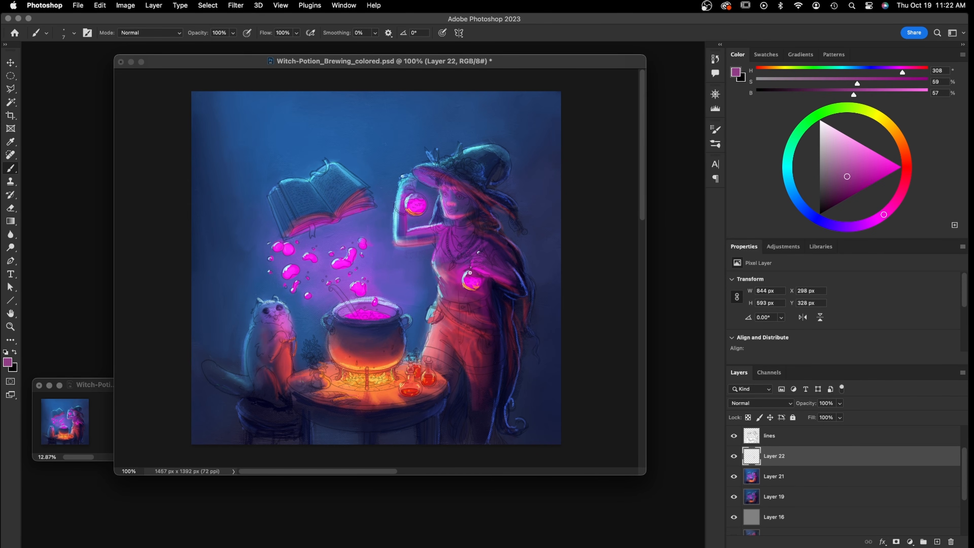
alt+click(431, 255)
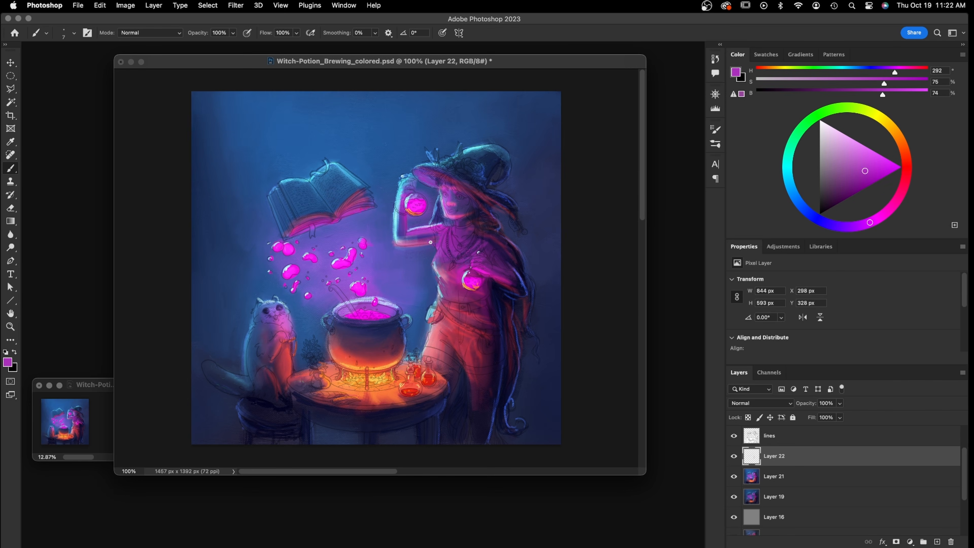
alt+click(413, 233)
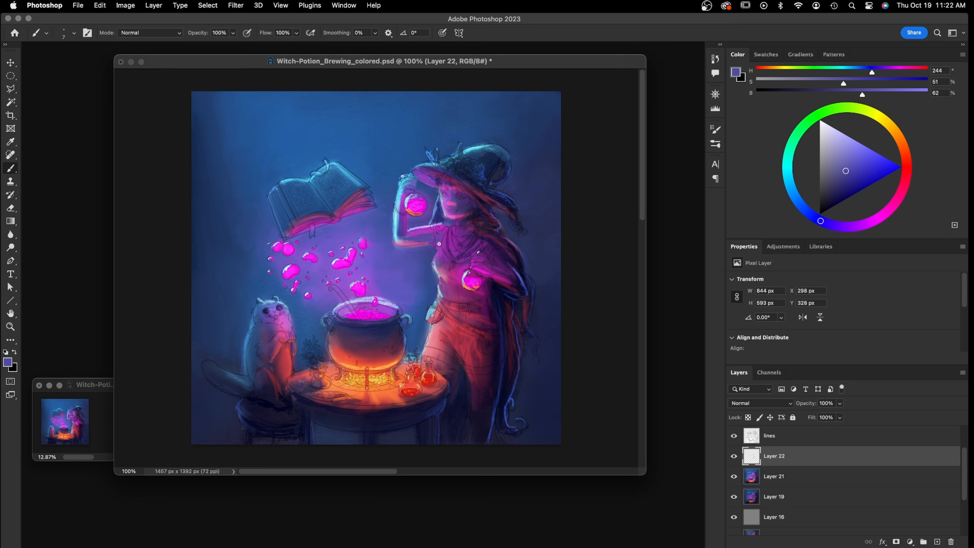
alt+click(402, 232)
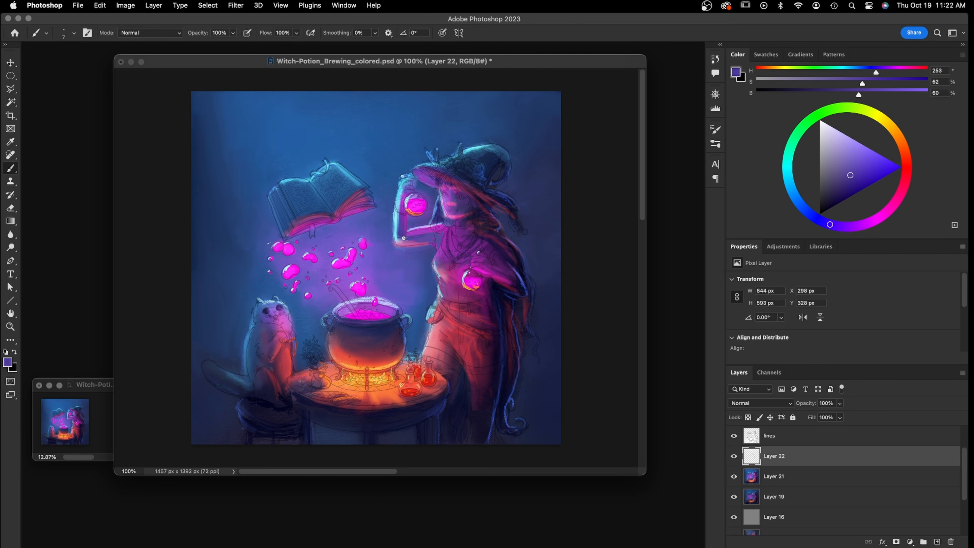
alt+click(437, 255)
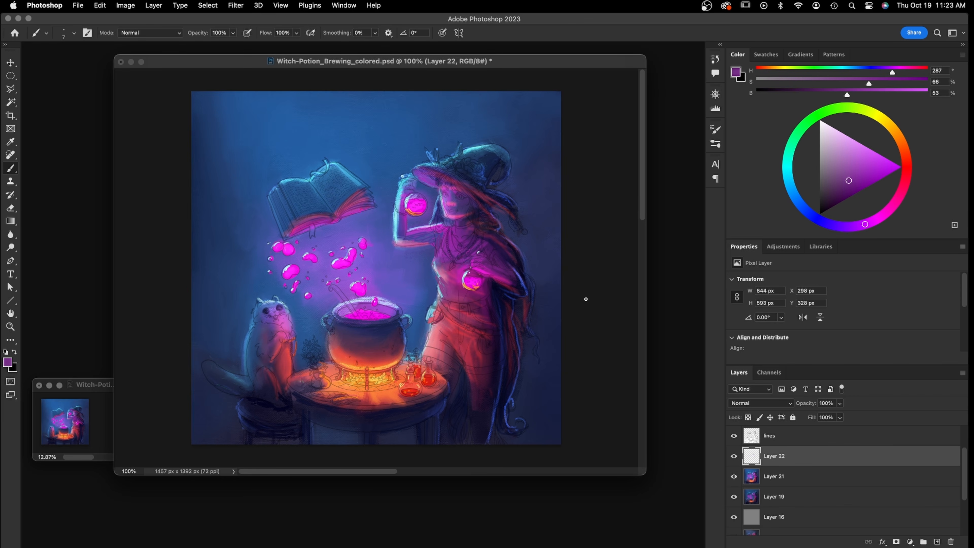
Define the seated creature's chin, chest and paws with violet, pink, dark magenta and red tones sampled from the canvas
alt+click(271, 323)
drag(276, 323, 283, 327)
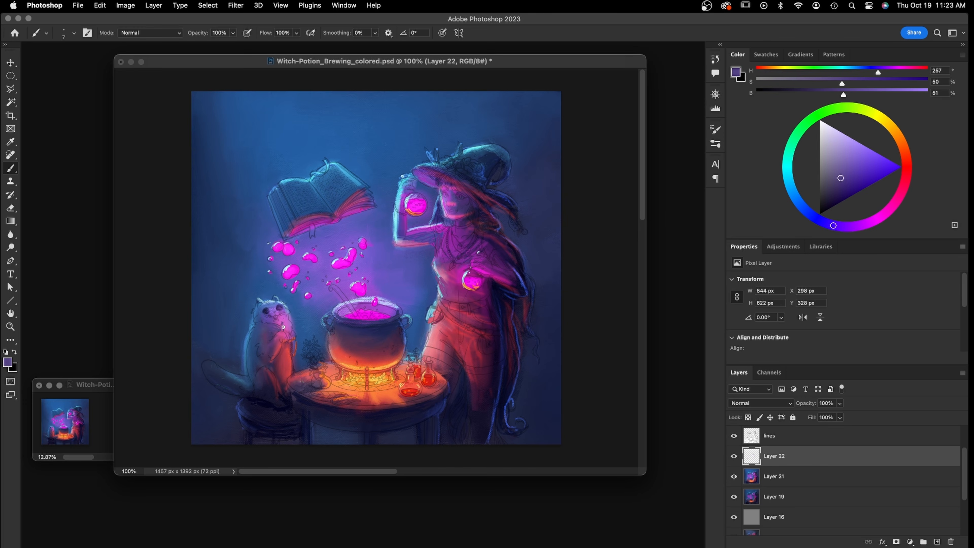
alt+click(282, 322)
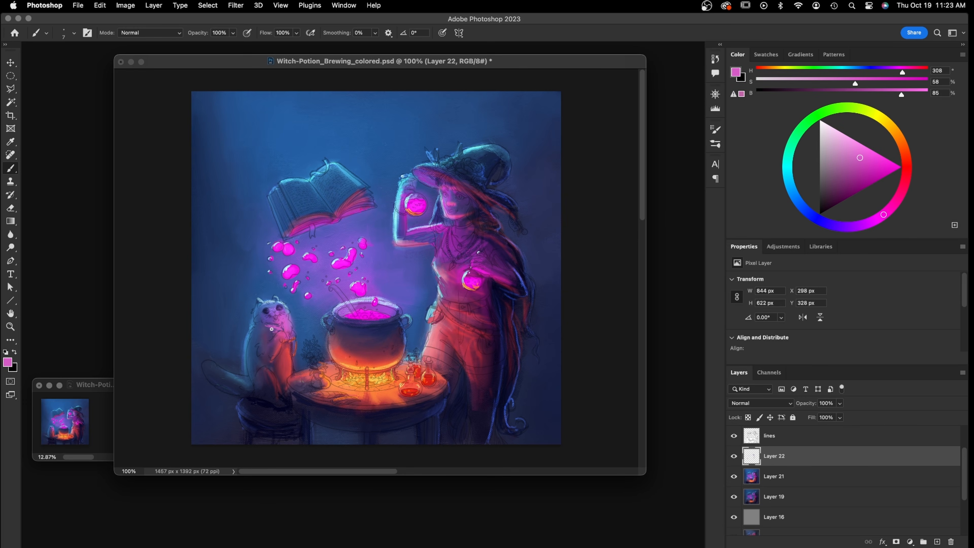
alt+click(276, 336)
drag(270, 337, 266, 340)
alt+click(281, 336)
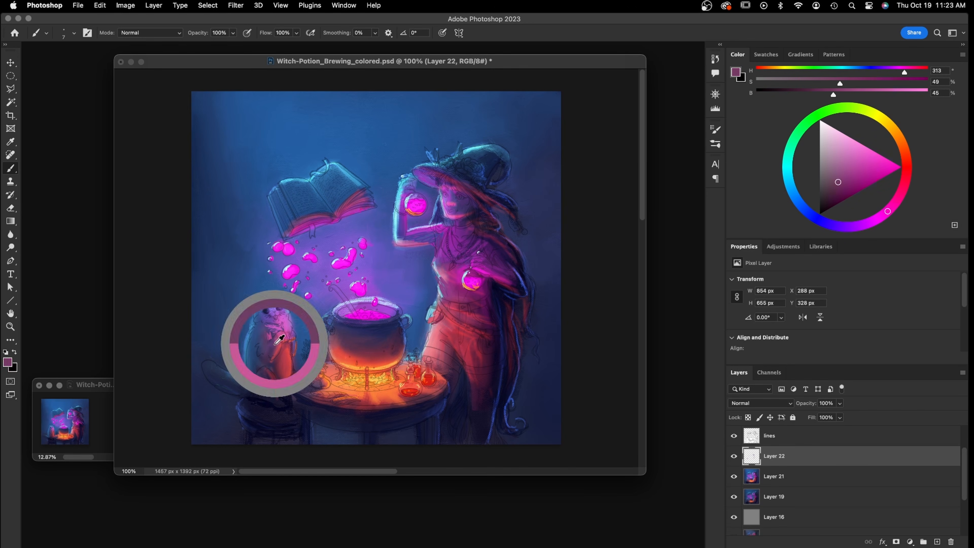
drag(279, 338, 289, 342)
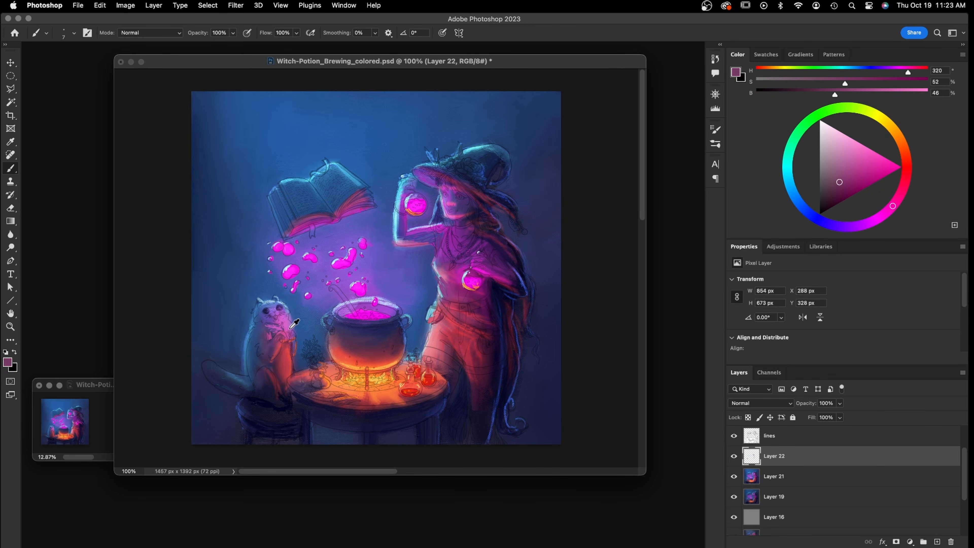
alt+click(287, 327)
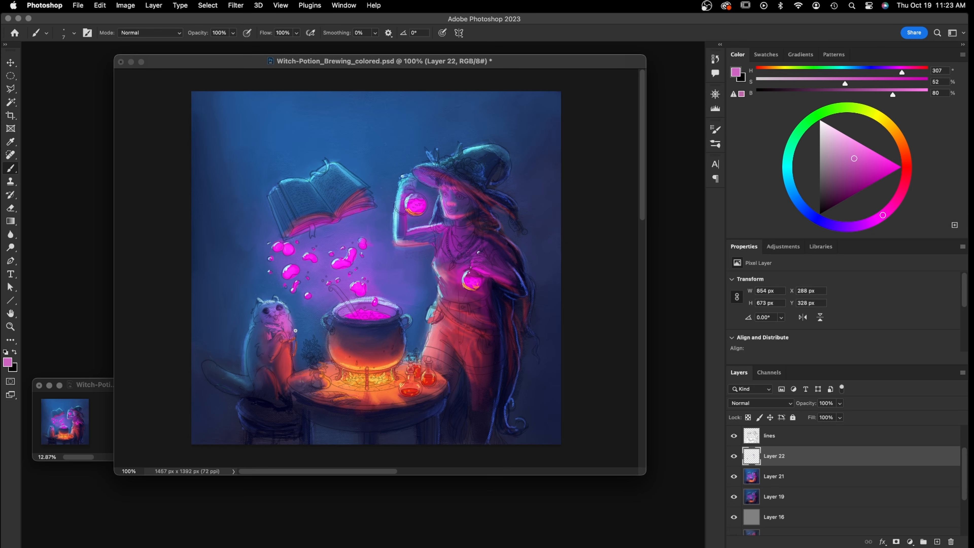
mouse_move(301, 340)
mouse_down()
mouse_move(285, 344)
mouse_move(292, 351)
mouse_up()
alt+click(293, 351)
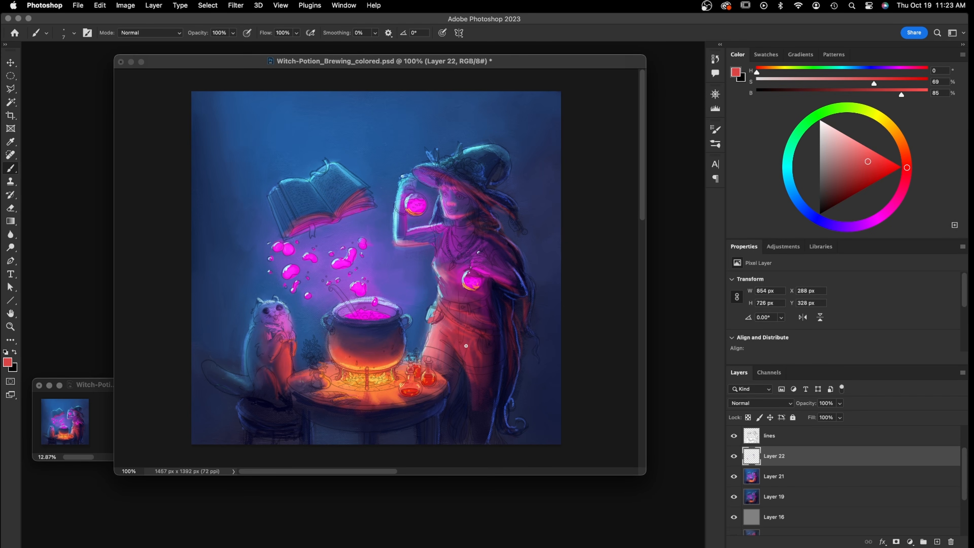
Clean up the witch's raised arm, lower sleeve, face and hat with pinks and purples sampled from the canvas
alt+click(418, 237)
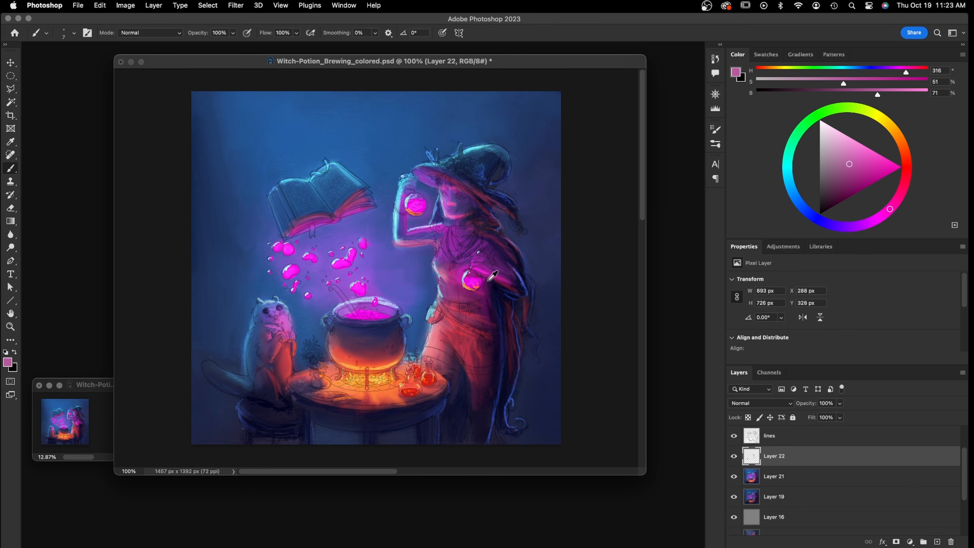
alt+click(477, 273)
drag(479, 271, 530, 290)
alt+click(508, 275)
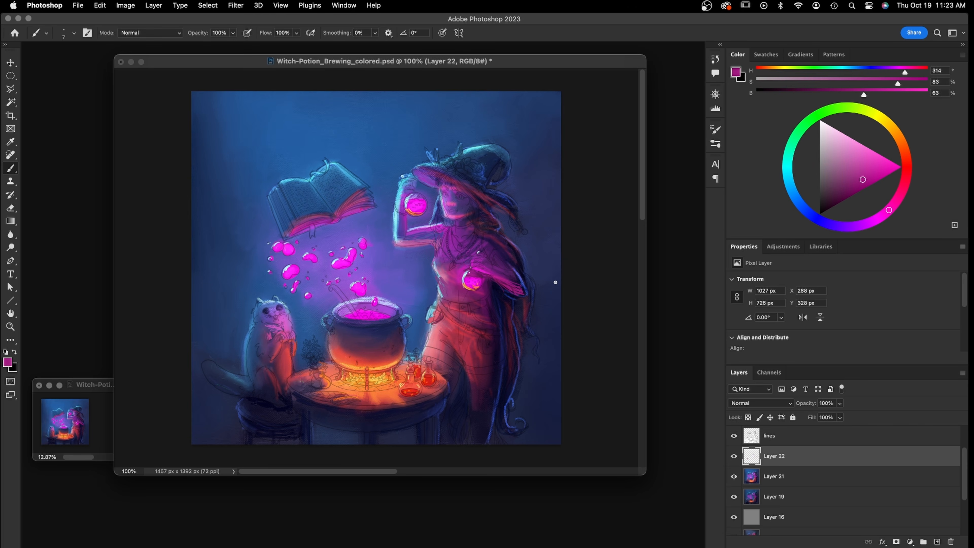
alt+click(453, 202)
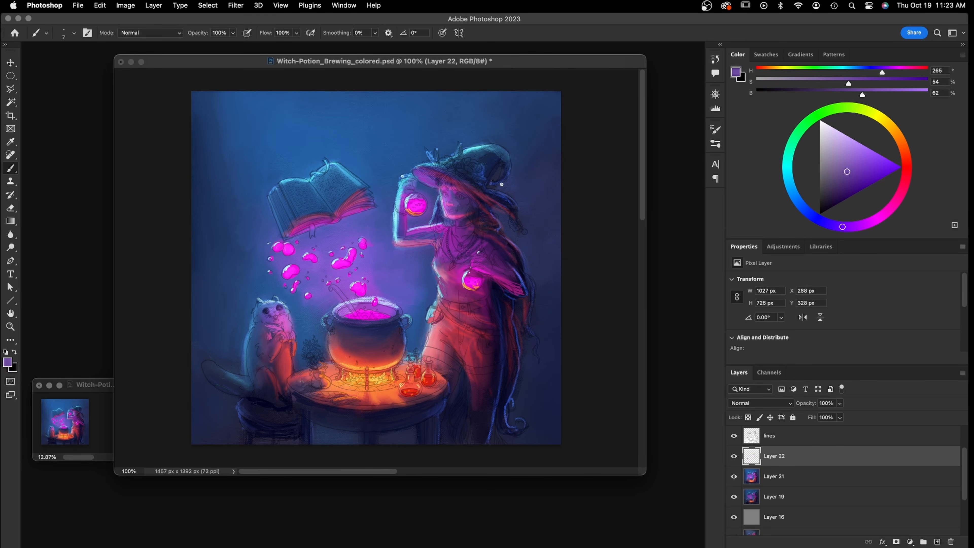
alt+click(462, 205)
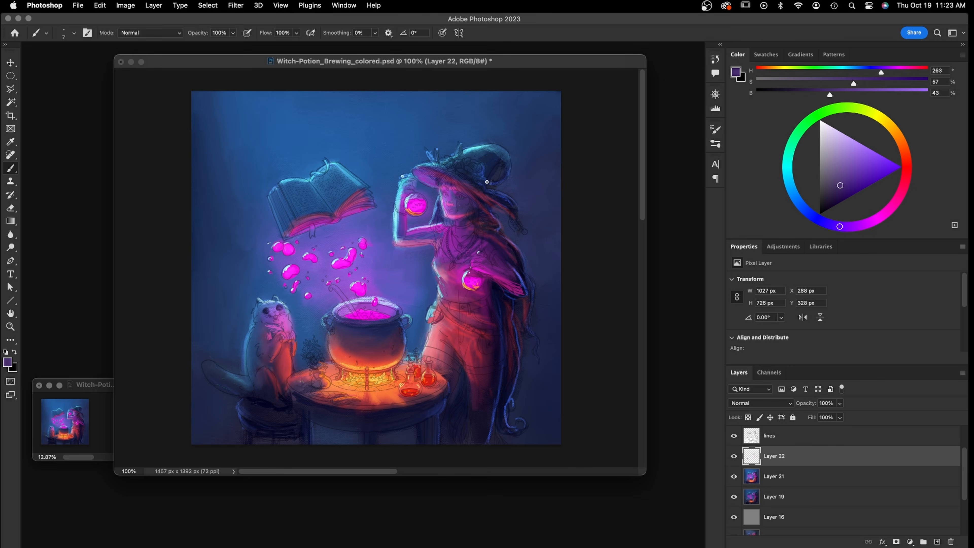
Choose the JV_Chaulky brush and reduce its size to 25 px
click(68, 33)
click(78, 284)
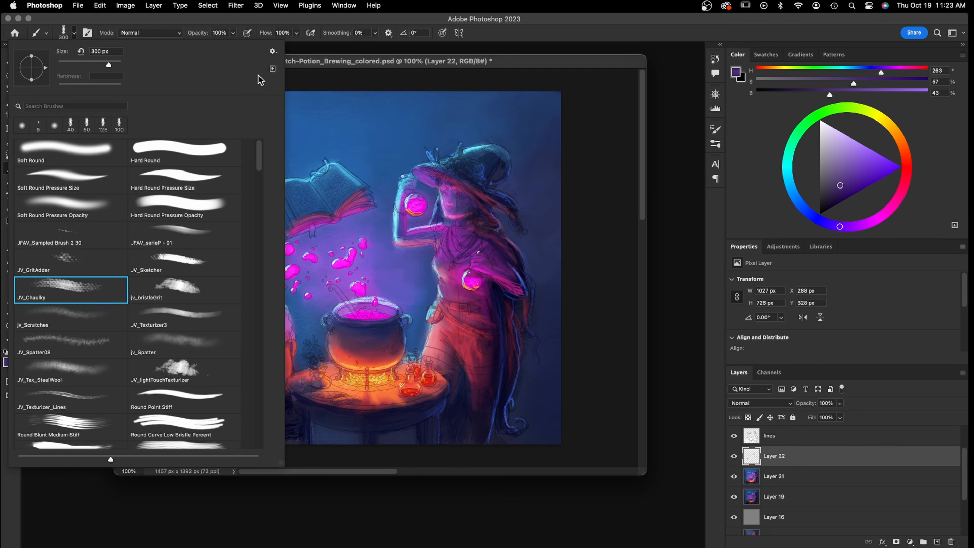
click(306, 68)
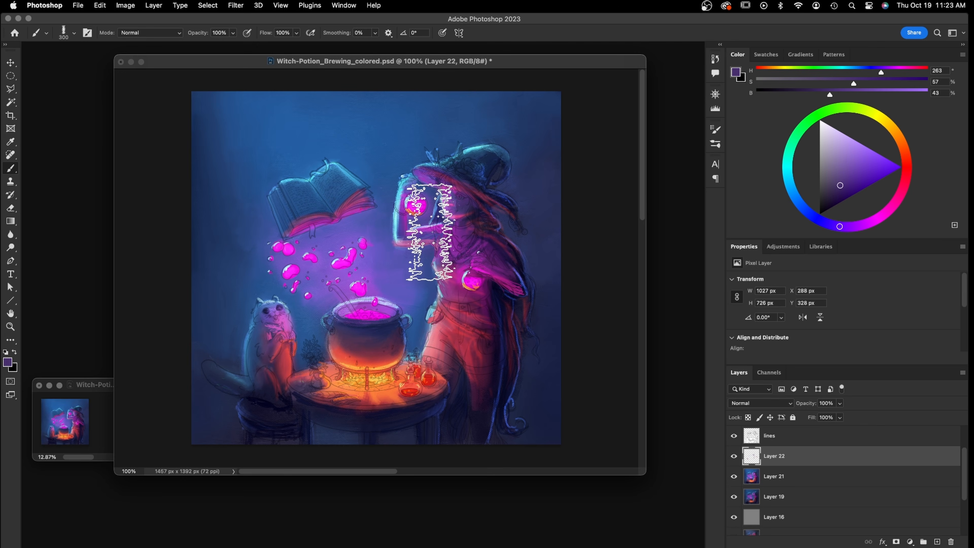
key(bracketleft)
key(bracketleft)
key(bracketleft)
key(bracketleft)
key(bracketleft)
key(bracketleft)
key(bracketleft)
key(bracketleft)
key(bracketleft)
key(bracketleft)
key(bracketleft)
key(bracketleft)
key(bracketleft)
key(bracketleft)
key(bracketleft)
key(bracketleft)
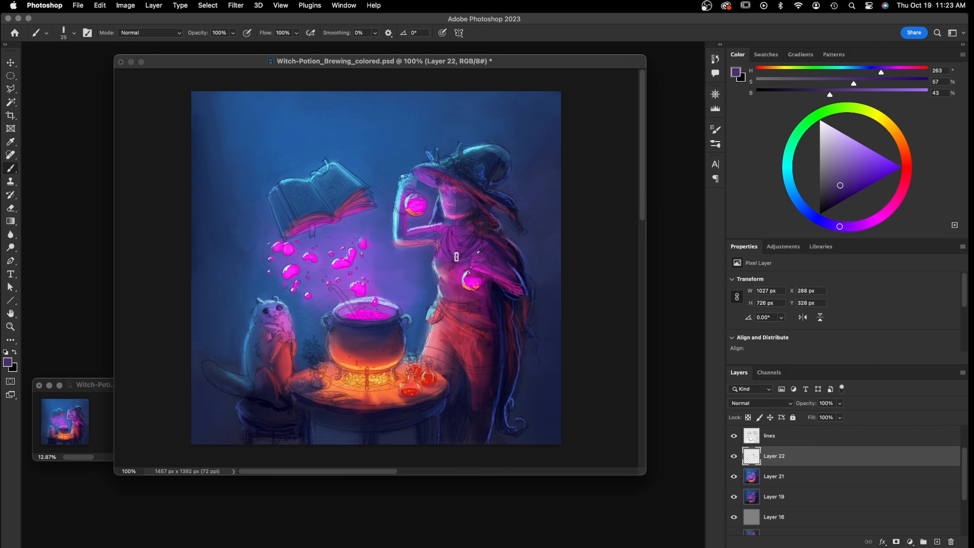
Shrink the brush further and paint the floating book's pages and cover edges with sampled purples and blues
alt+click(357, 208)
key(bracketleft)
key(bracketleft)
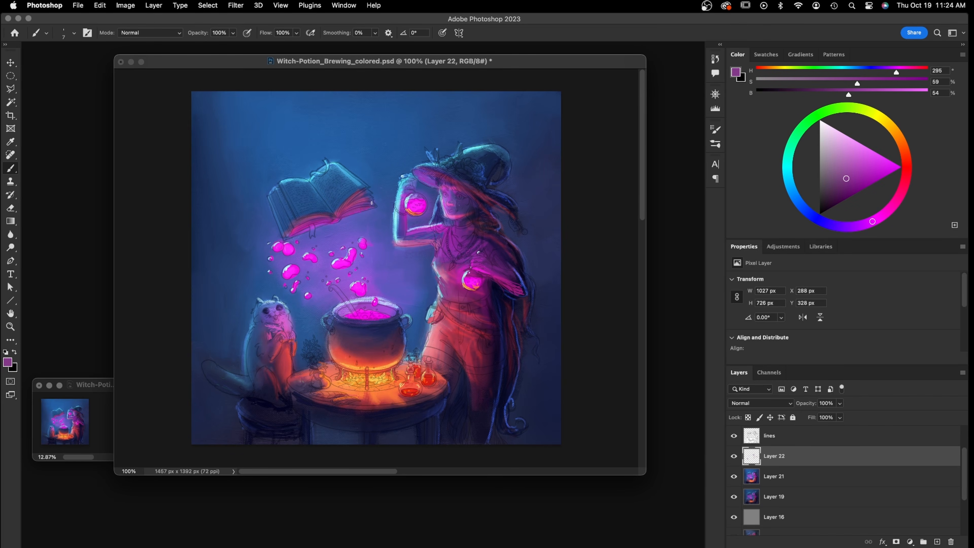
alt+click(365, 194)
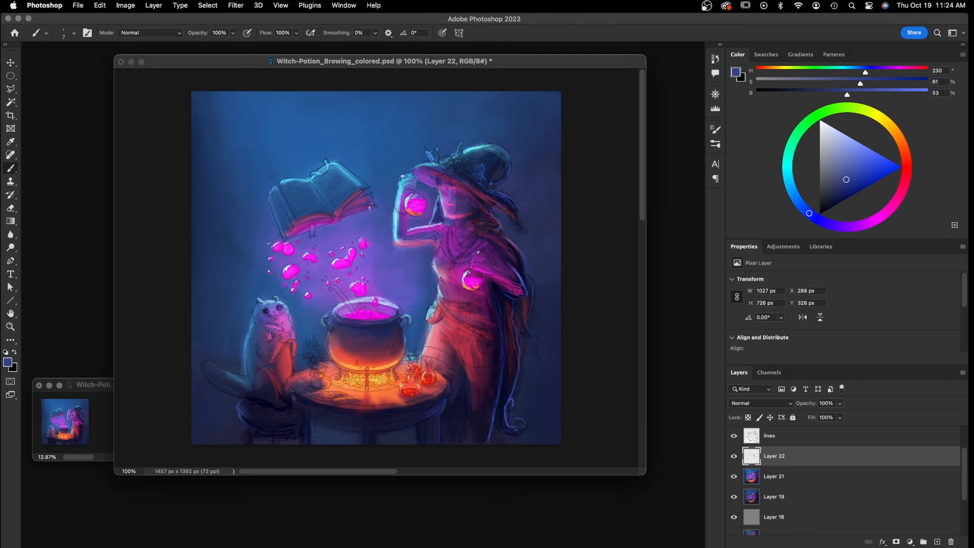
alt+click(357, 185)
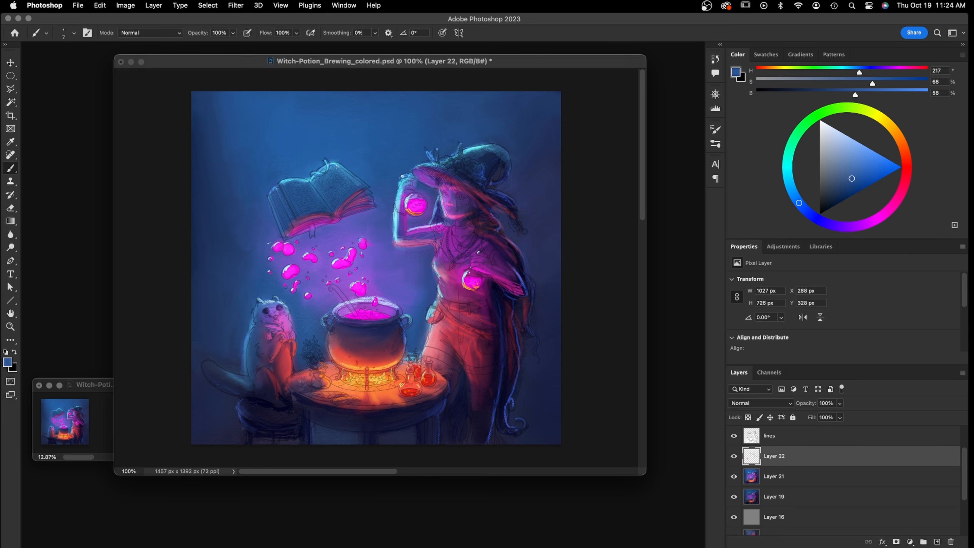
alt+click(293, 216)
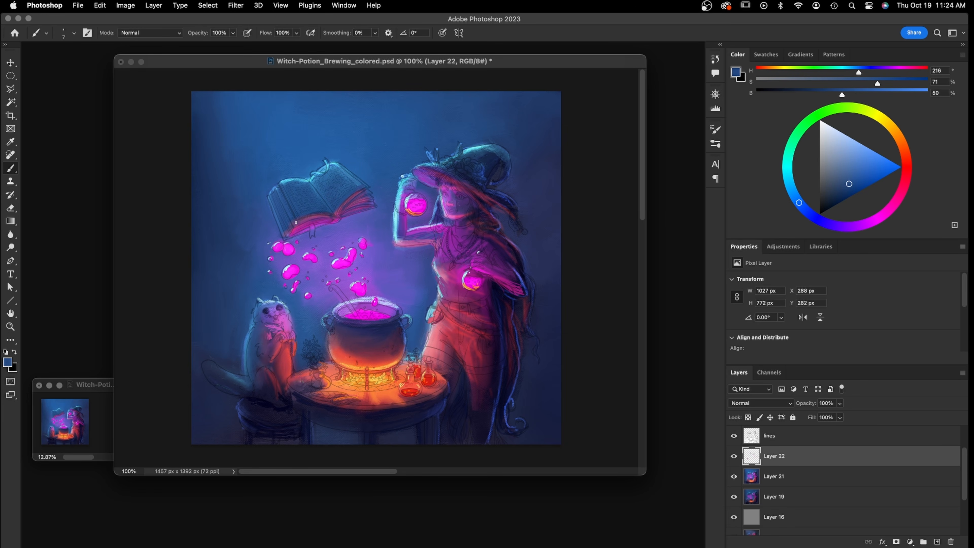
alt+click(329, 215)
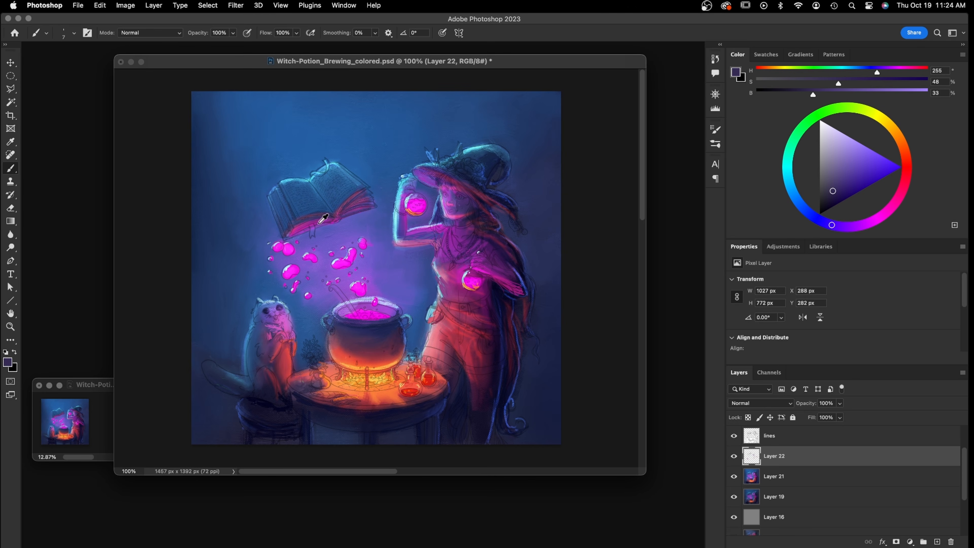
Paint the book's hanging and upper bookmark ribbon in dark magenta, H 312, S 83, B 33
alt+click(313, 229)
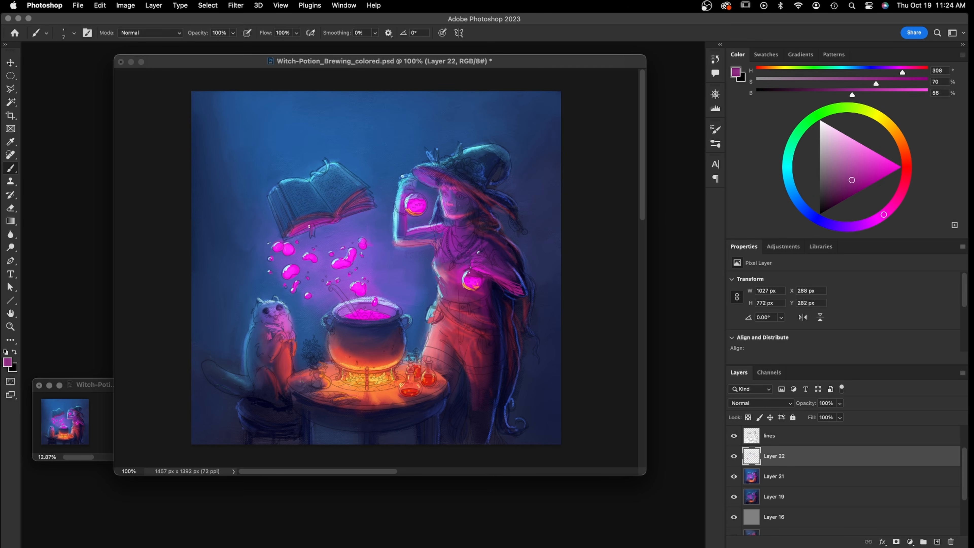
alt+click(318, 223)
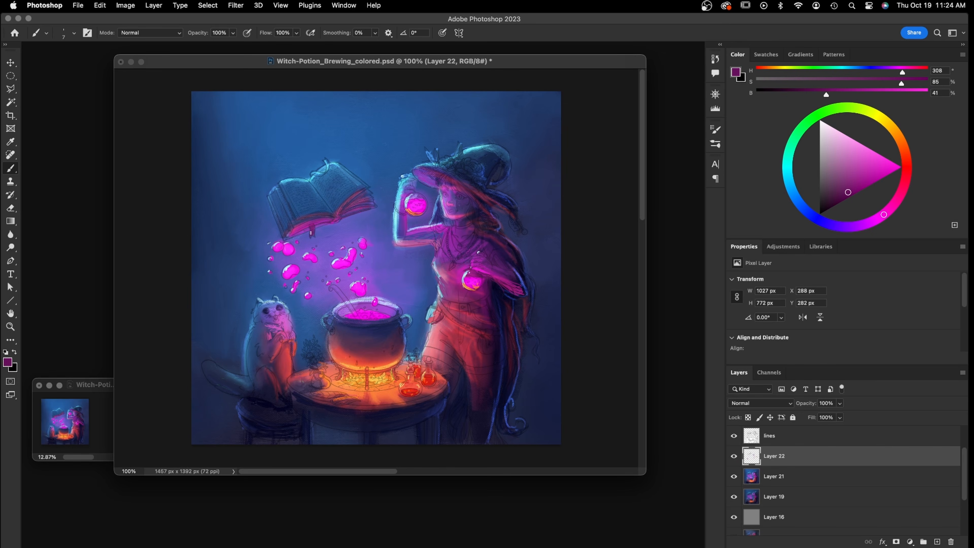
click(842, 196)
click(887, 209)
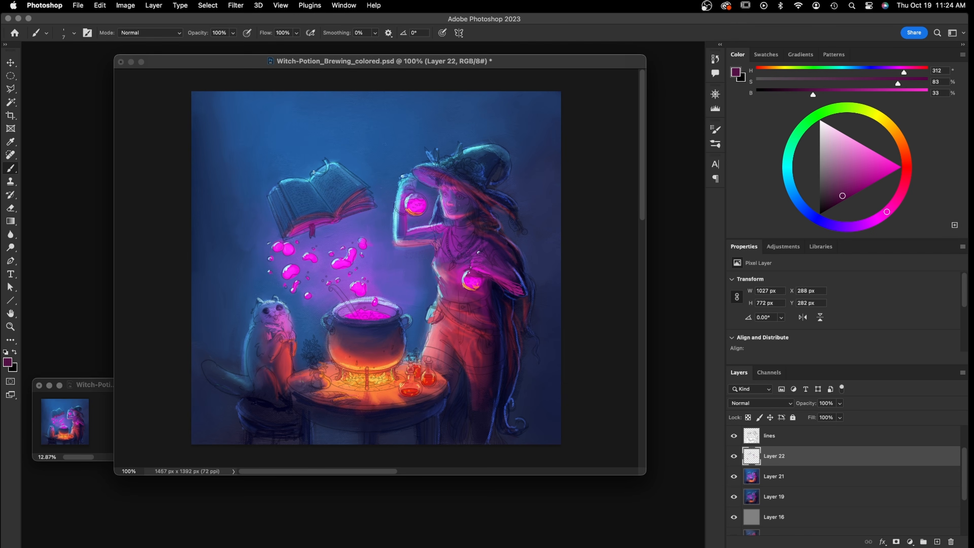
drag(328, 170, 327, 171)
alt+click(308, 236)
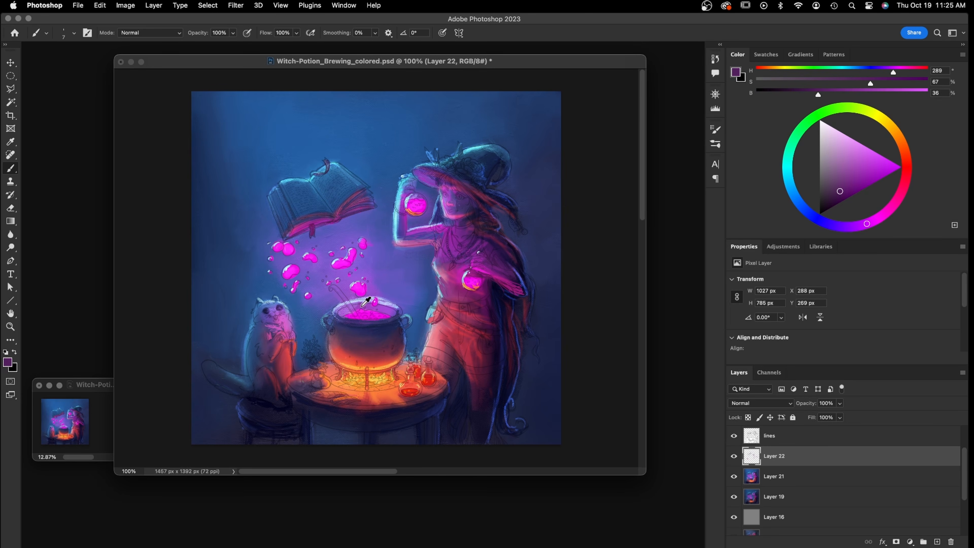
Paint the stirring spoon's handle rising from the cauldron in deep violet, H 277, S 83, B 46
alt+click(359, 306)
alt+click(352, 309)
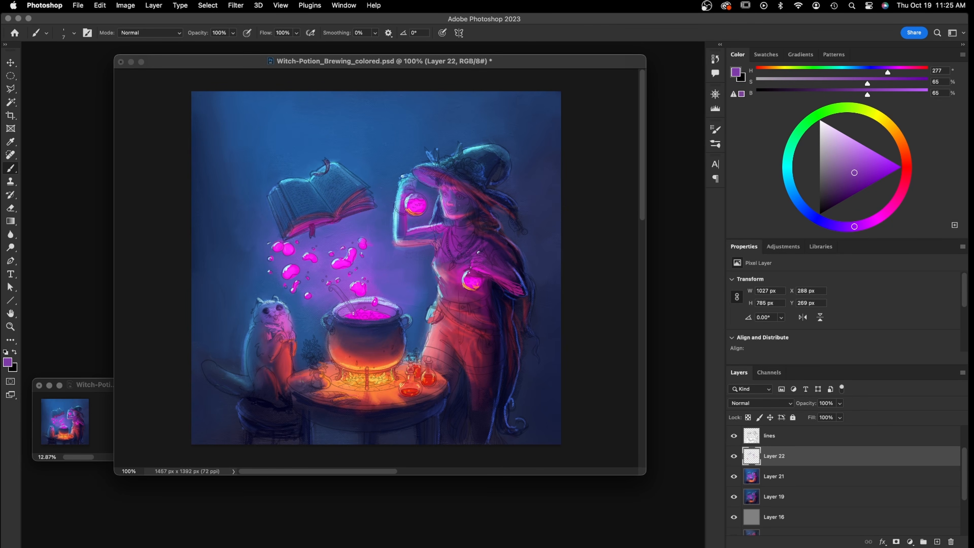
click(851, 189)
drag(351, 312, 336, 287)
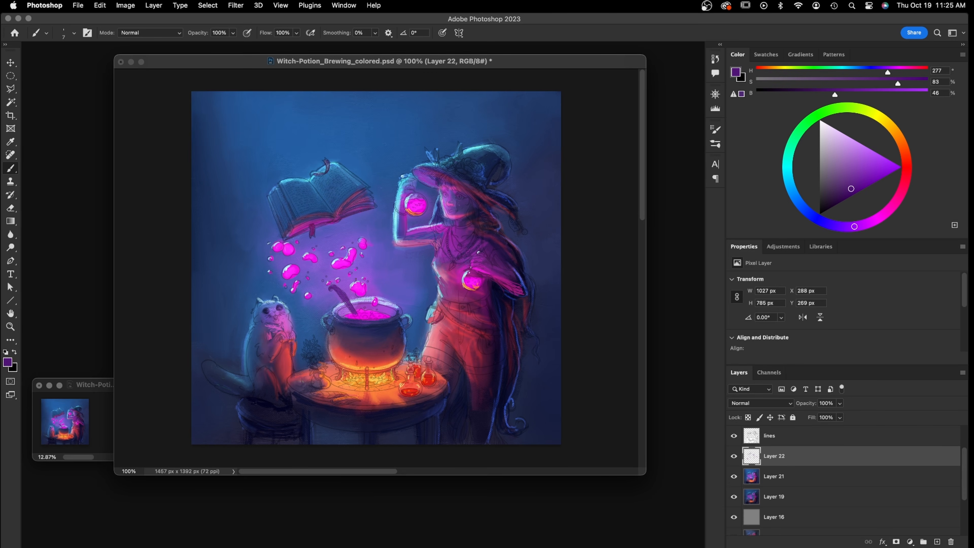
Refine the cauldron's rim and side handles with sampled violets and blues, including H 272, S 63, B 80 and H 269, S 45, B 89
alt+click(346, 301)
mouse_move(357, 317)
mouse_down()
mouse_move(395, 314)
mouse_move(381, 309)
mouse_up()
alt+click(386, 304)
alt+click(395, 289)
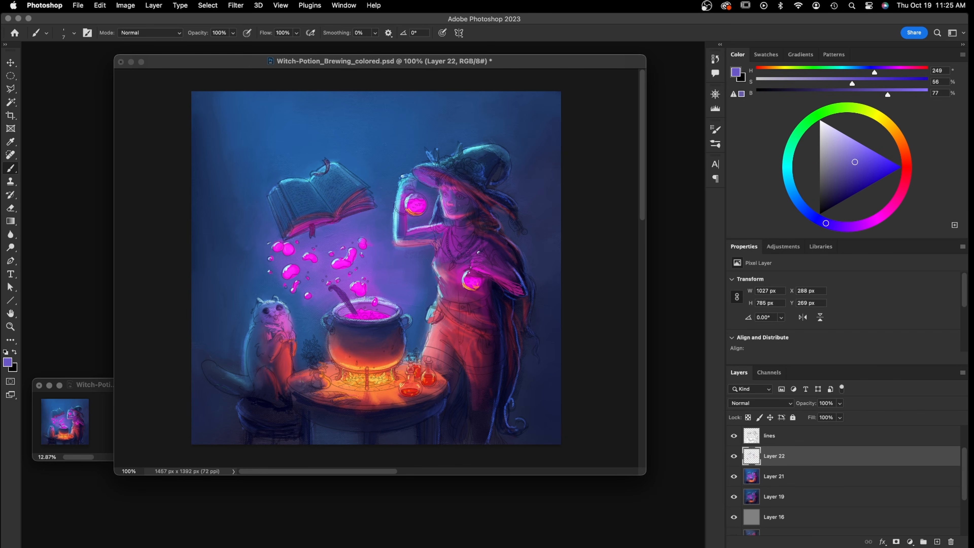
alt+click(373, 296)
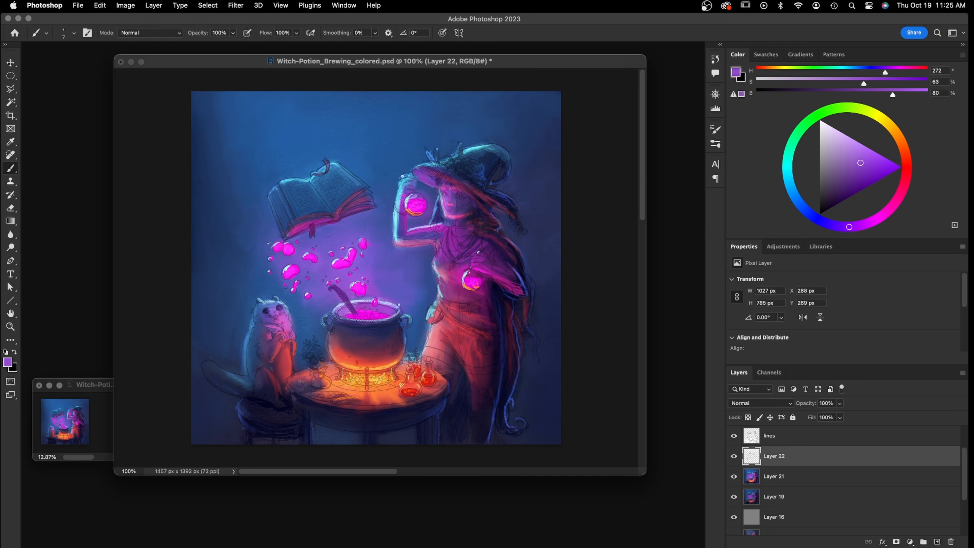
alt+click(393, 296)
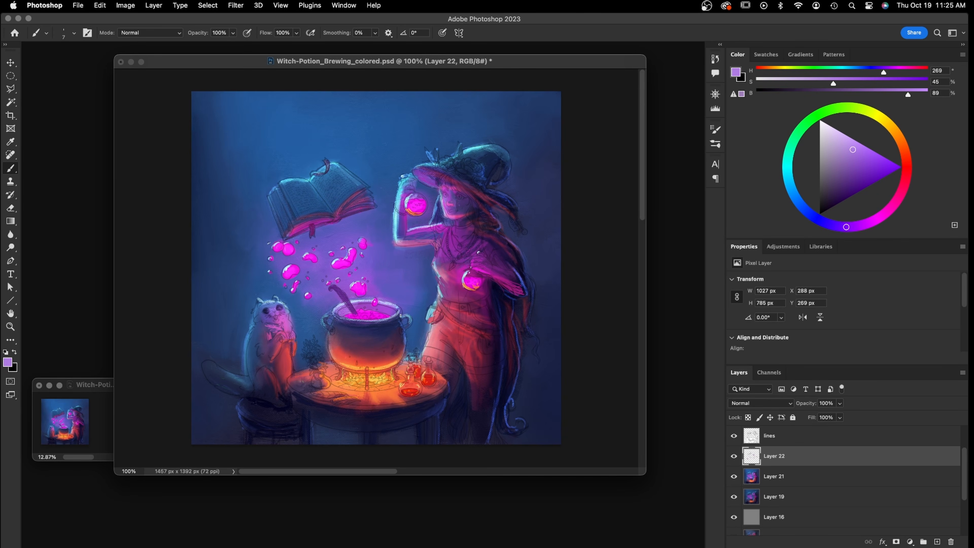
alt+click(329, 313)
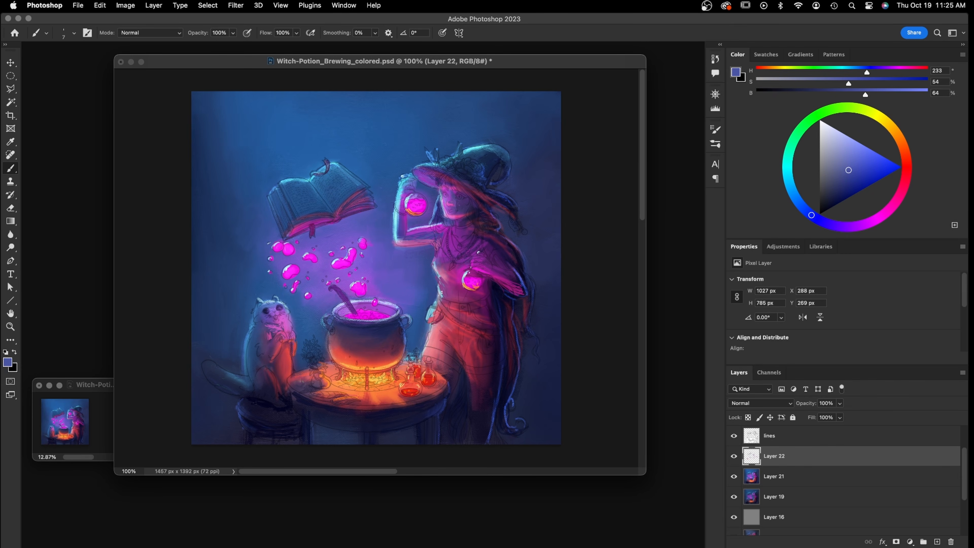
Refine the witch's jawline and the shadows under her hat with sampled violet, dark plum and navy, H 242, S 59, B 22
alt+click(456, 202)
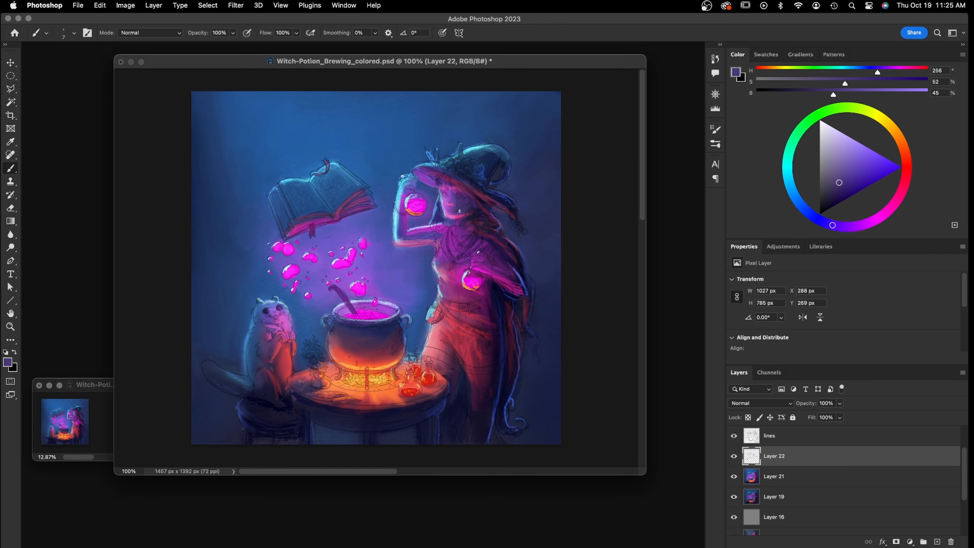
alt+click(469, 212)
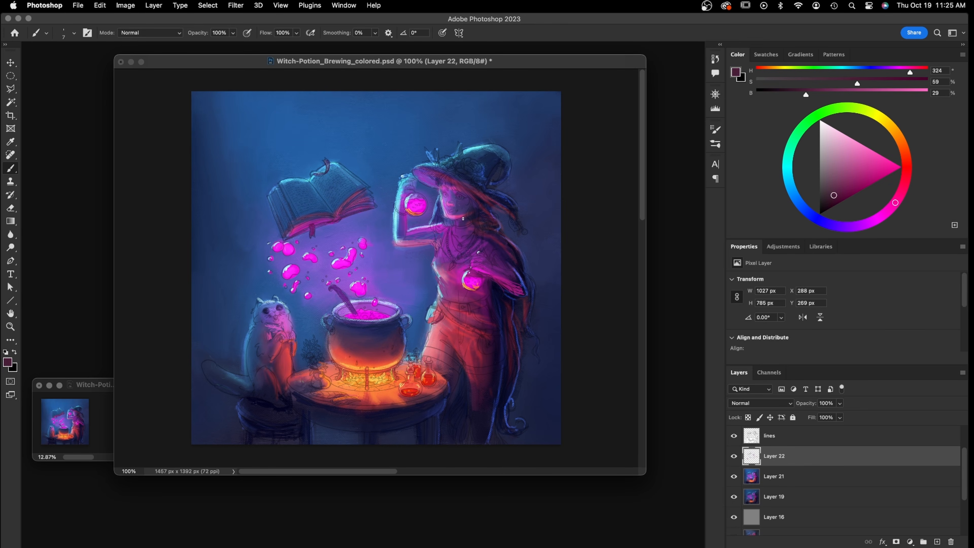
alt+click(467, 200)
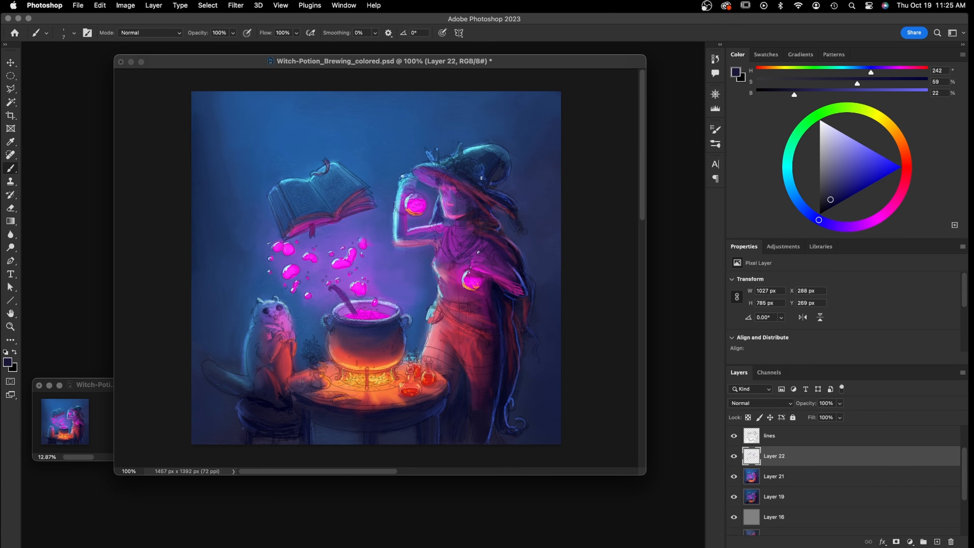
drag(442, 176, 454, 180)
Define the witch's hair flowing behind her shoulder with sampled muted purple, dark navy and background blue, H 229, S 54, B 37
alt+click(499, 206)
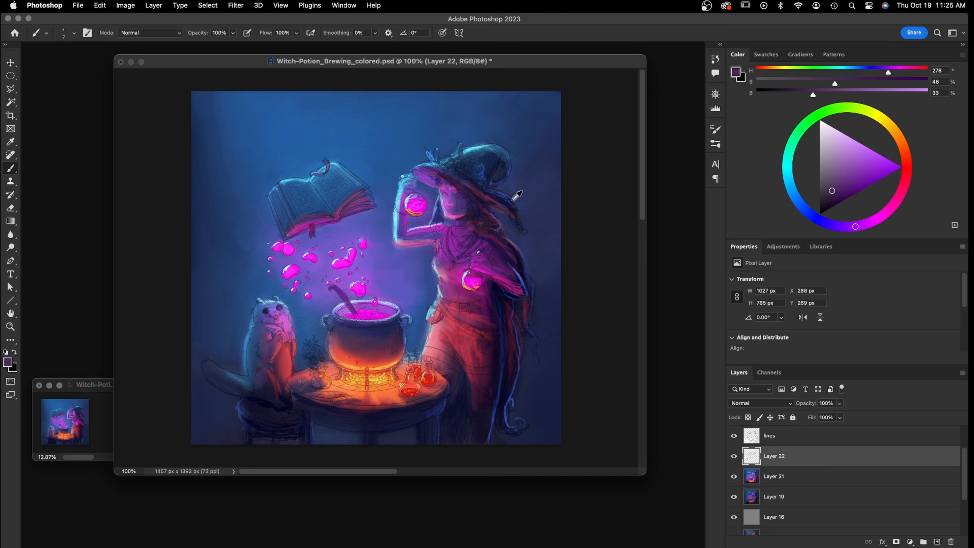
alt+click(500, 201)
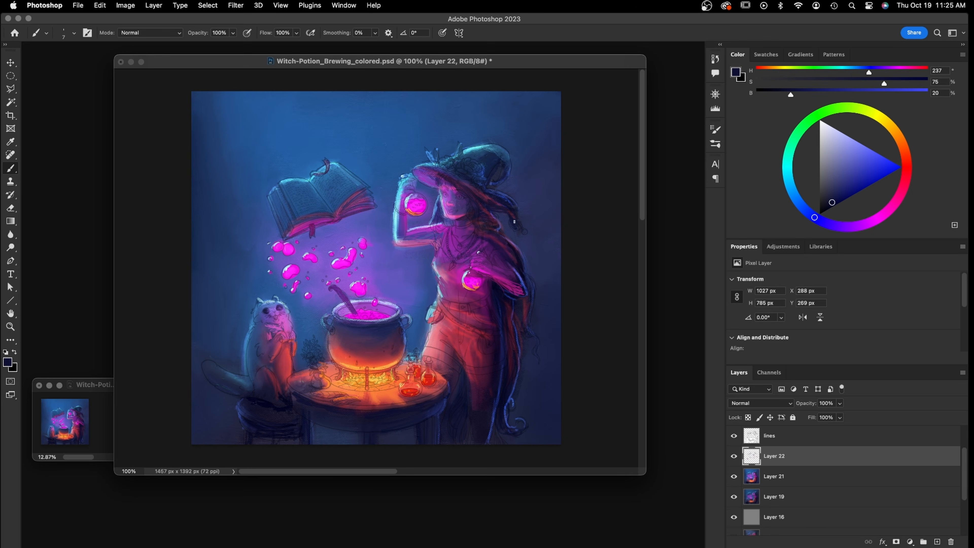
alt+click(502, 222)
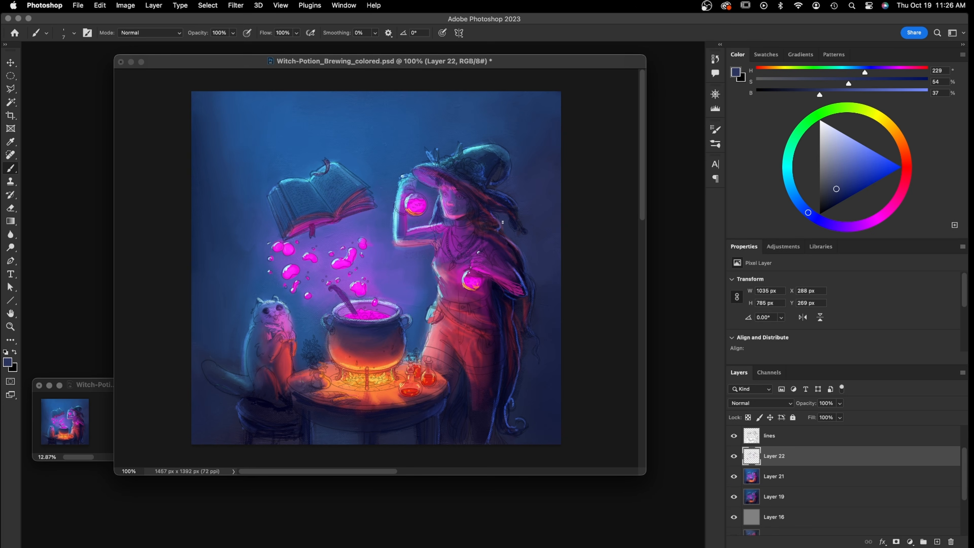
Darken the hair beside the face and the hat's brim and band with near-black navy, H 245, S 73, B 12
alt+click(482, 214)
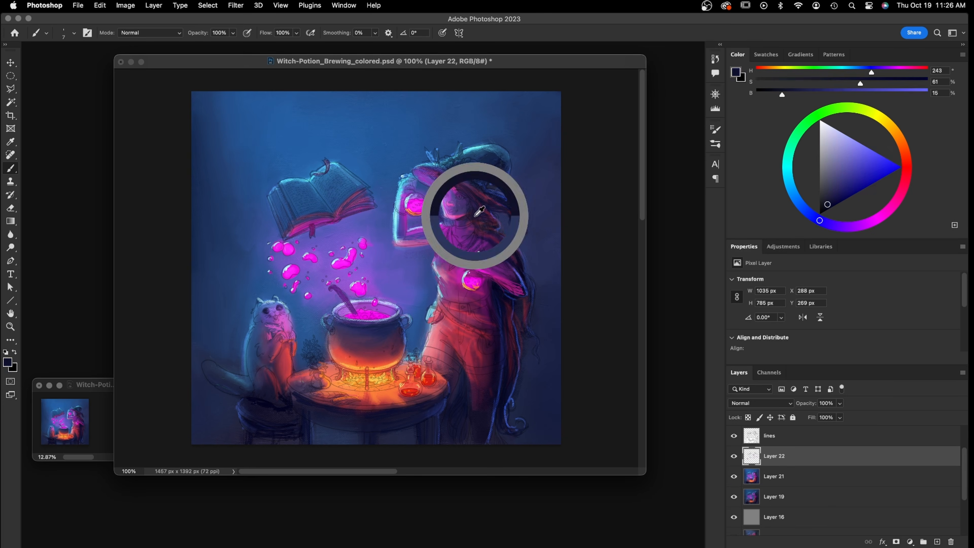
click(827, 206)
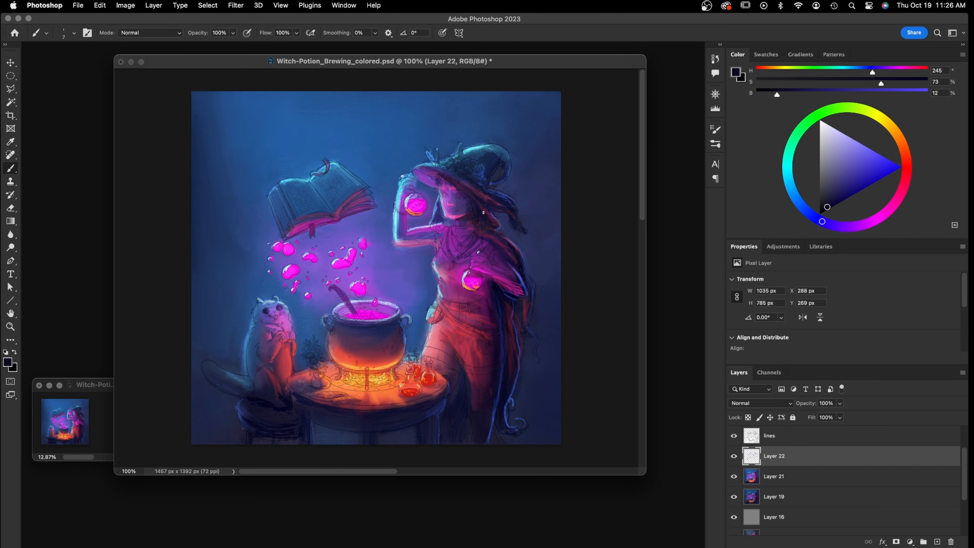
drag(475, 190, 459, 181)
drag(420, 167, 437, 170)
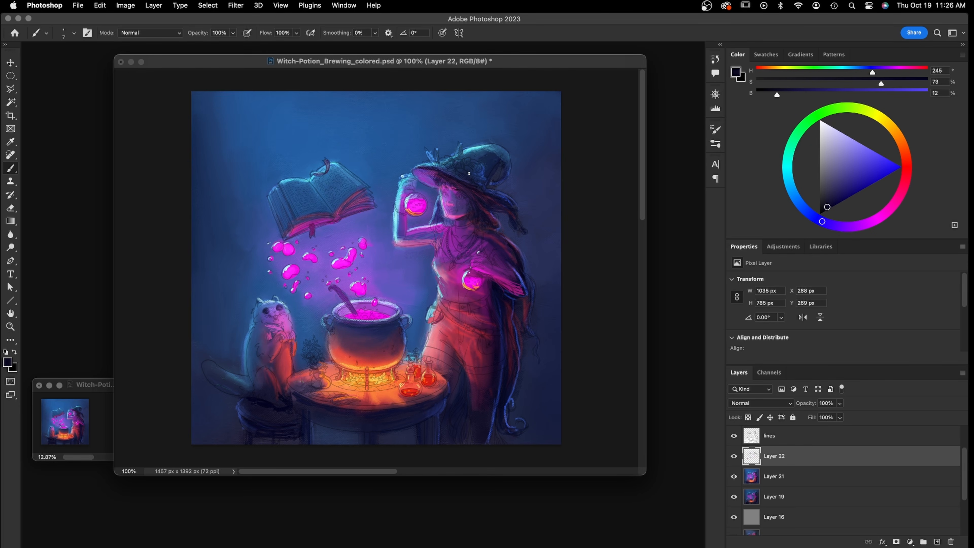
drag(460, 162, 485, 171)
Shape the hat's curled tip and rear edge with sampled dark navy, H 234, S 75, B 20, and background blues
alt+click(525, 170)
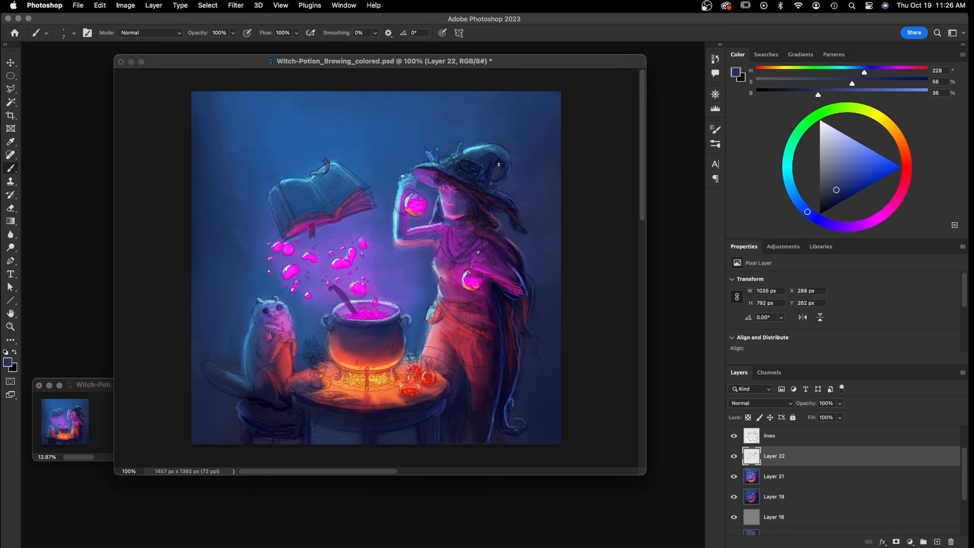
alt+click(498, 162)
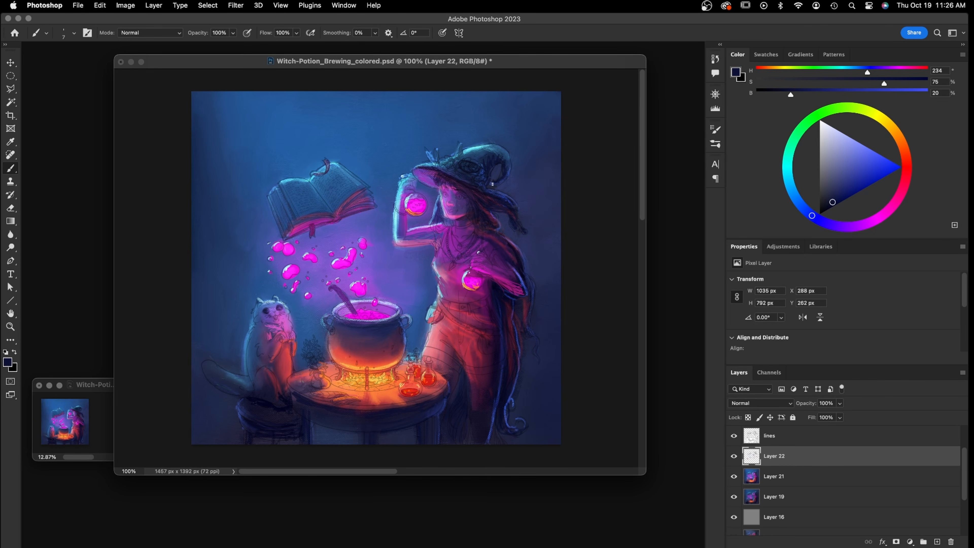
drag(494, 183, 493, 190)
alt+click(504, 186)
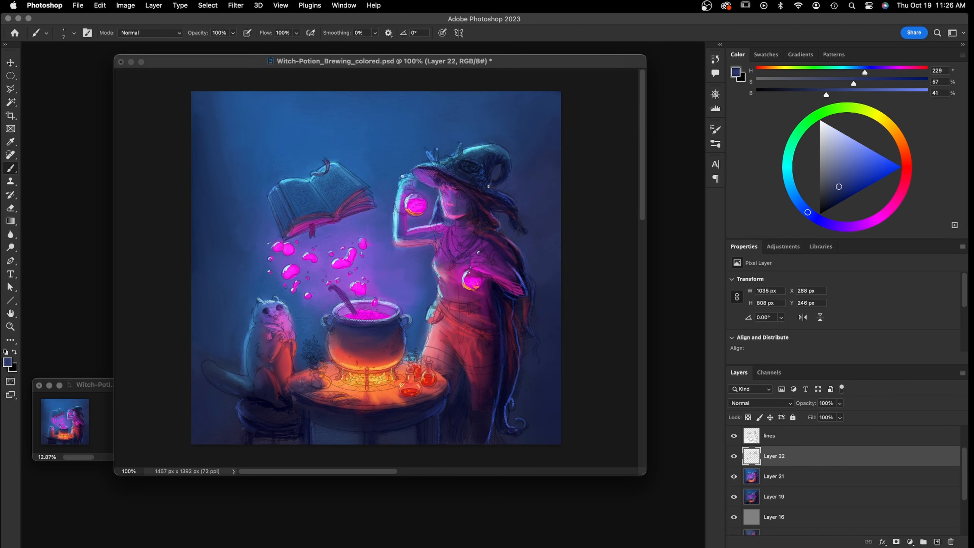
Define the cloak's shoulder and outer edge with sampled deep navies, H 237, S 67, B 20 and H 245, S 79, B 11
alt+click(509, 199)
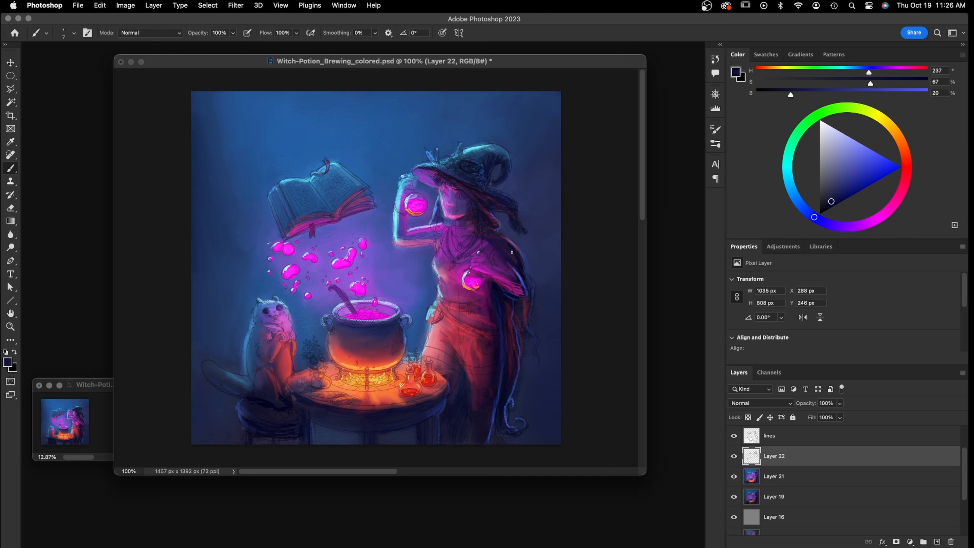
alt+click(517, 259)
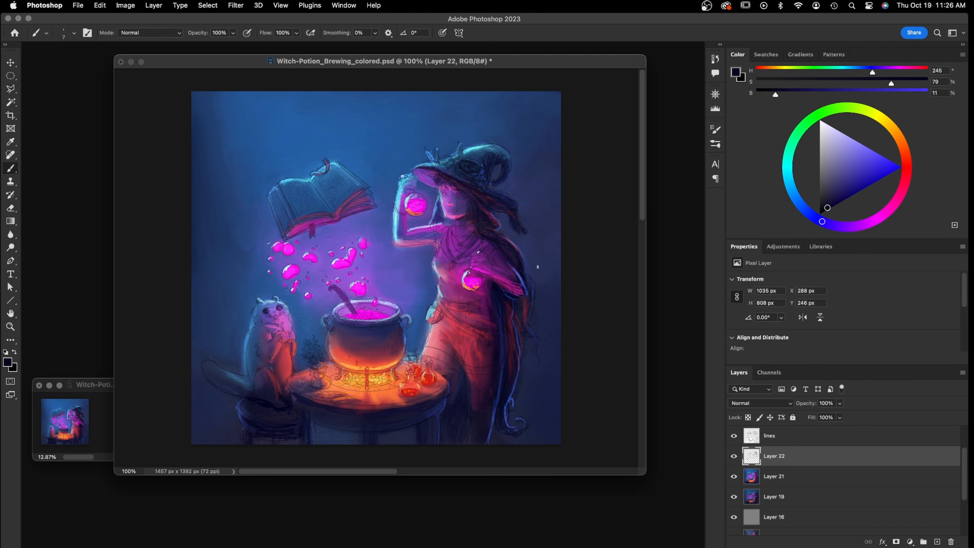
alt+click(486, 243)
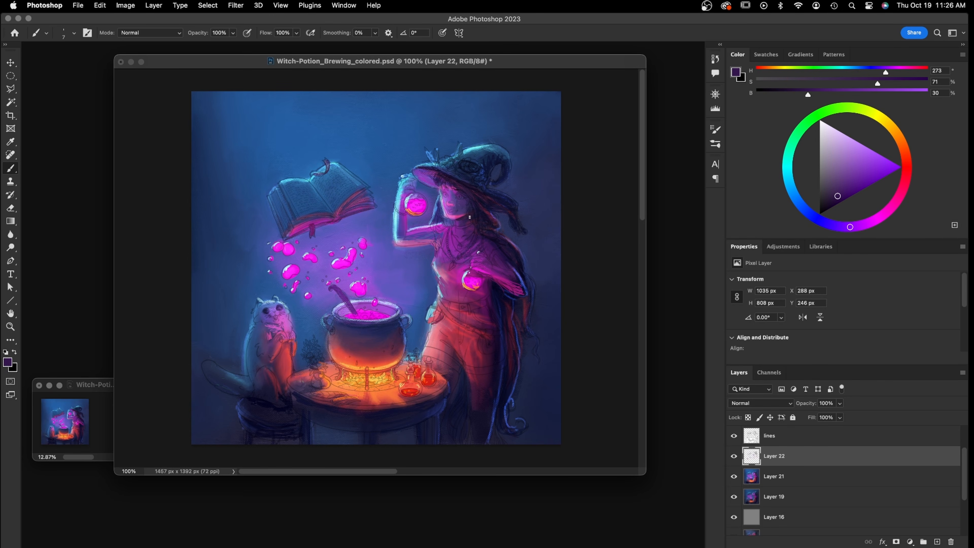
Refine the witch's neck and paint the hair falling in front of her shoulder with sampled purple and dark navy, H 242, S 67, B 17
alt+click(460, 221)
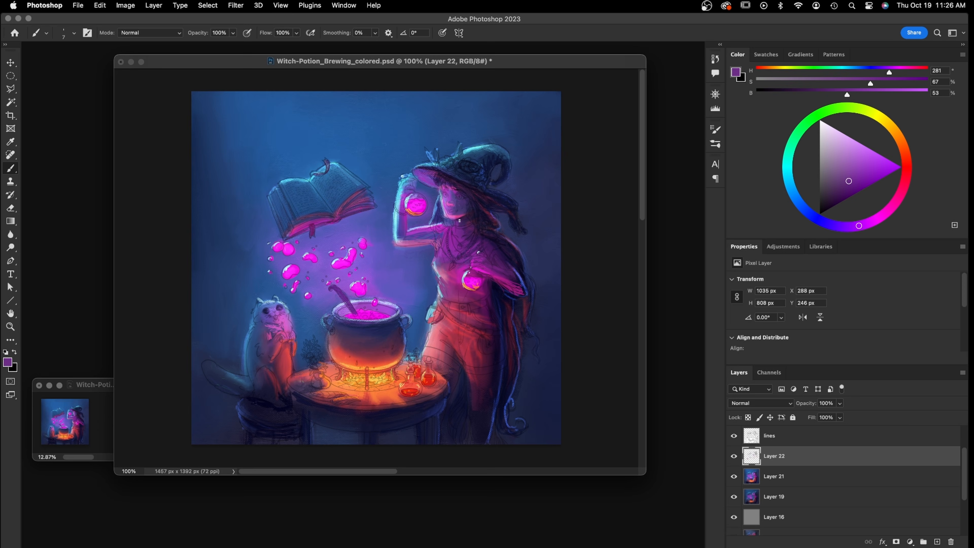
alt+click(444, 213)
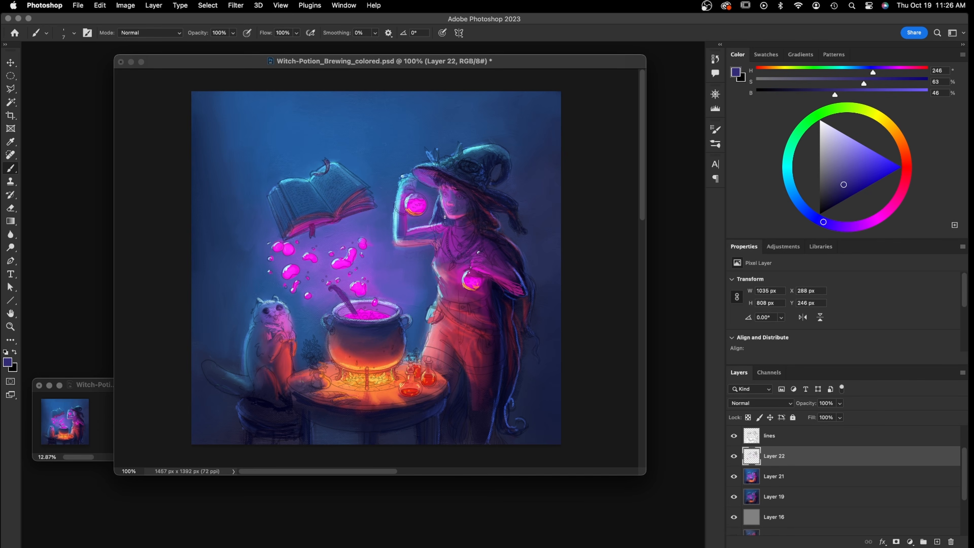
alt+click(478, 201)
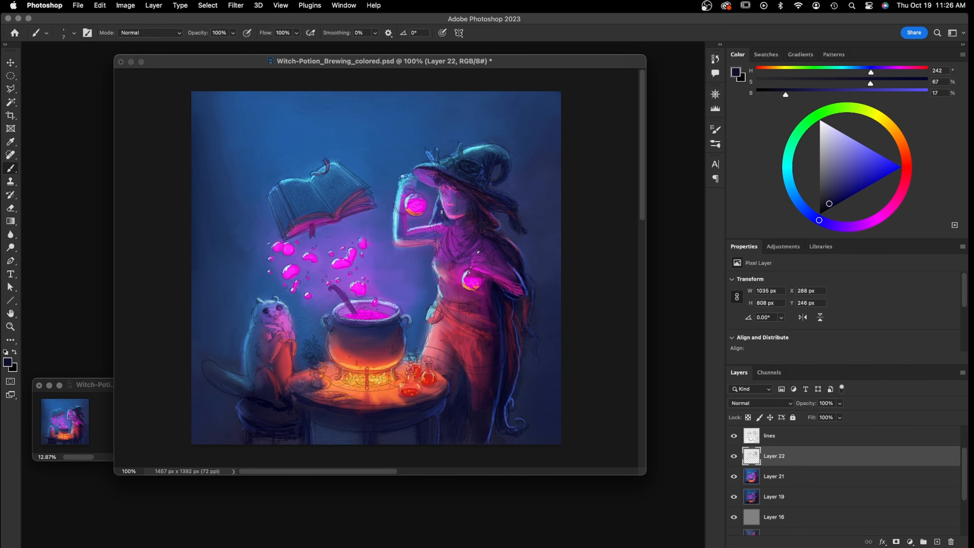
drag(445, 224, 452, 226)
Refine the sleeve of the witch's lower arm with sampled magenta, H 304, S 80, B 50
alt+click(494, 275)
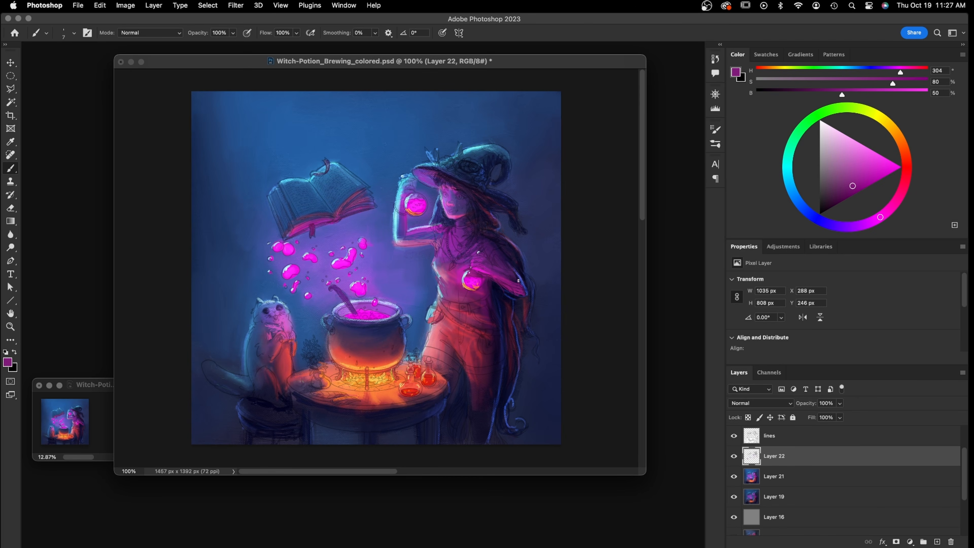
Overpaint the witch's trousers and cloak on Layer 22 with colours sampled from the surrounding areas, using the 7 px brush
alt+click(482, 352)
alt+click(475, 353)
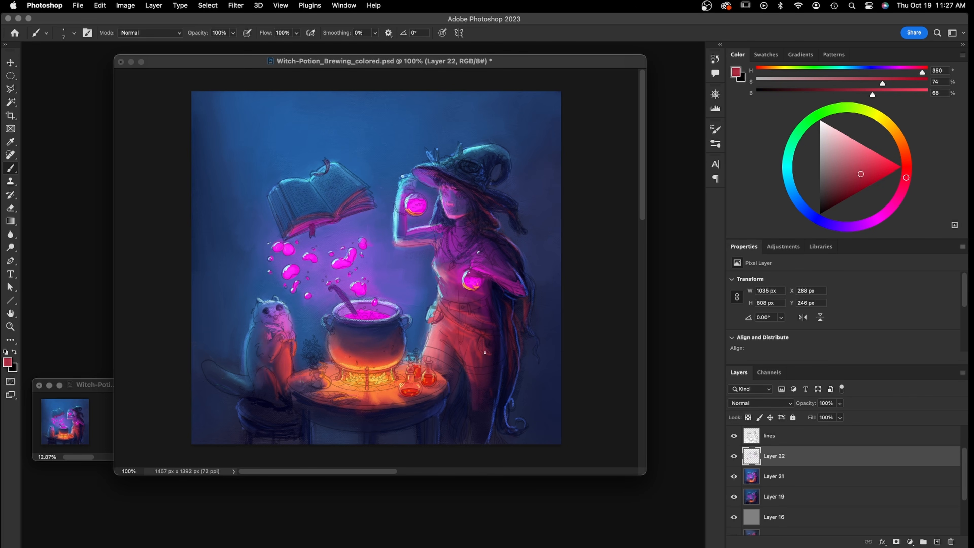
drag(469, 371, 432, 356)
alt+click(454, 364)
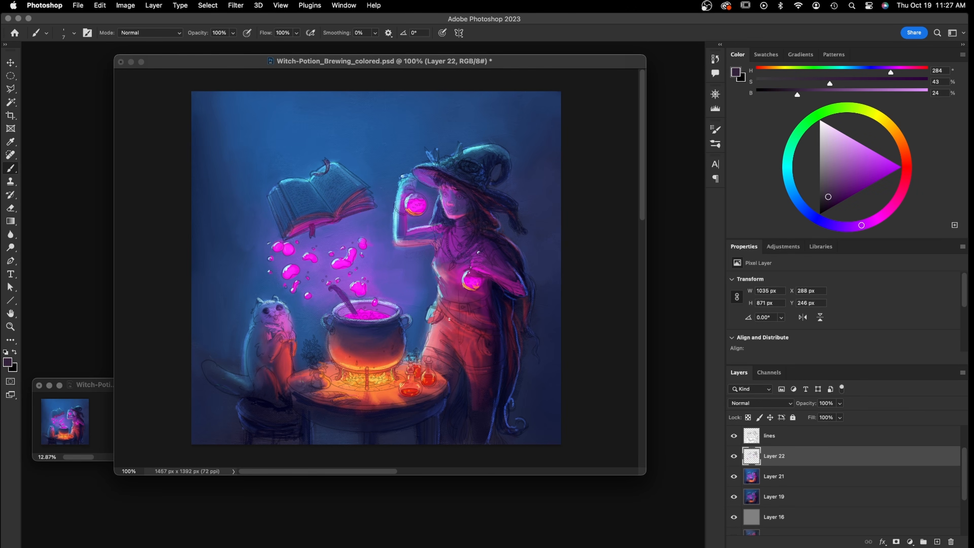
alt+click(440, 320)
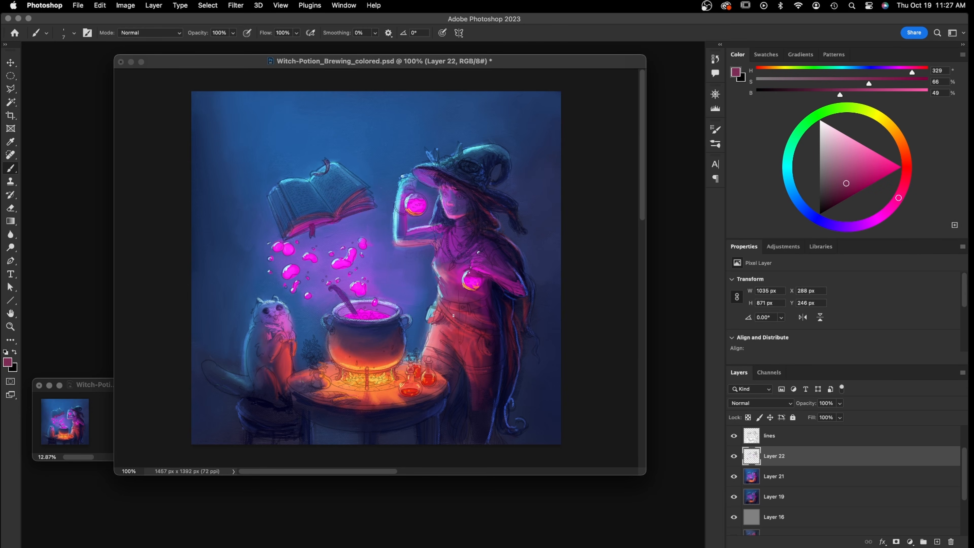
alt+click(489, 309)
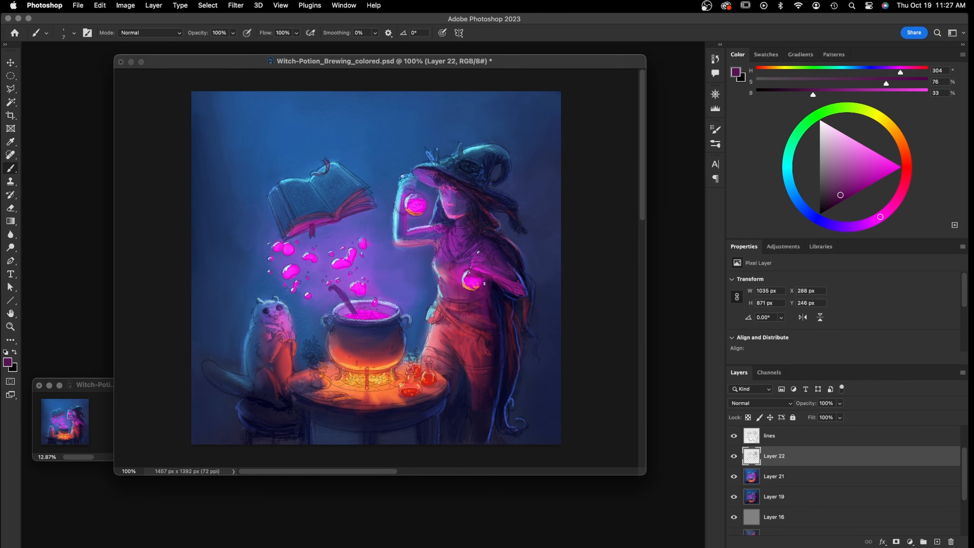
alt+click(492, 321)
alt+click(471, 345)
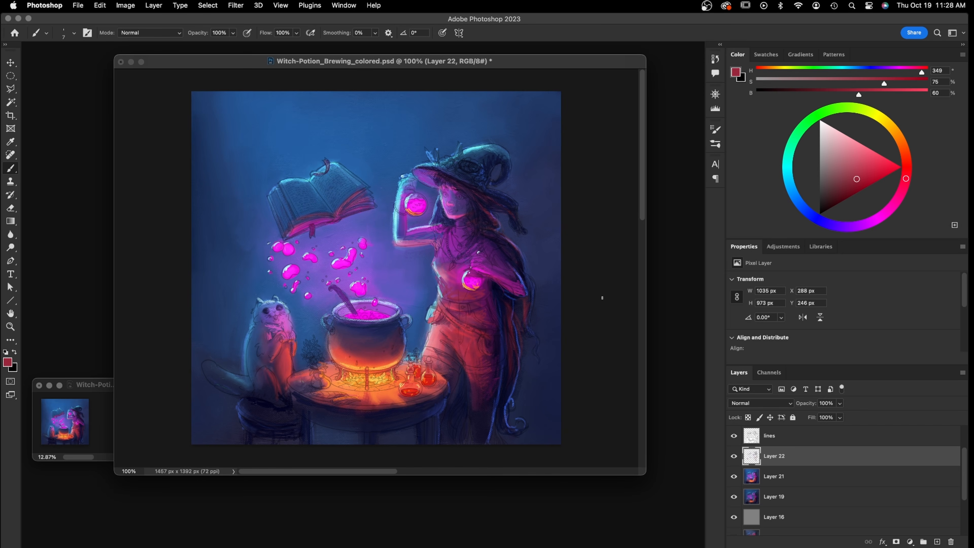
alt+click(498, 245)
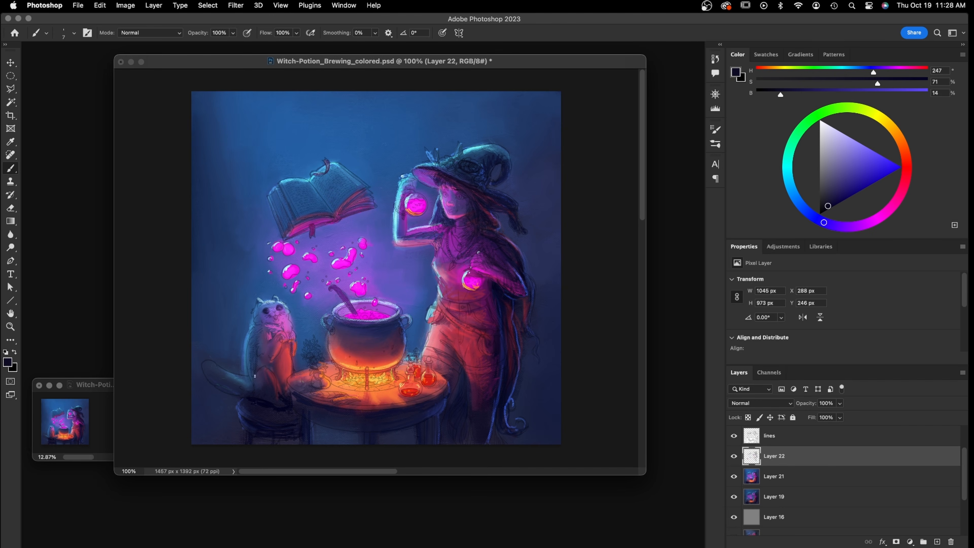
Sample blues from the furry creature's body and paint rim highlights and fur along its back and tail
alt+click(246, 341)
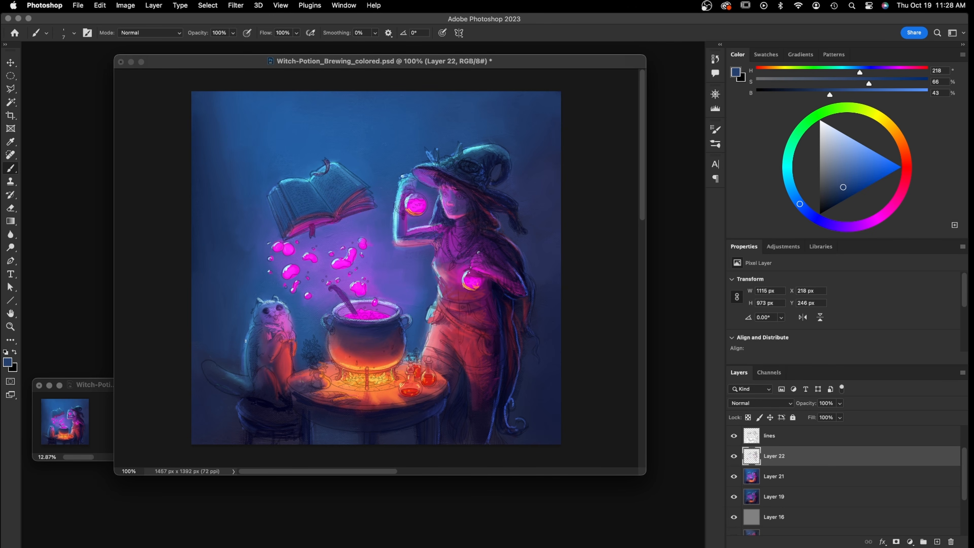
mouse_move(239, 366)
mouse_down()
mouse_move(246, 355)
mouse_move(246, 372)
mouse_up()
alt+click(256, 324)
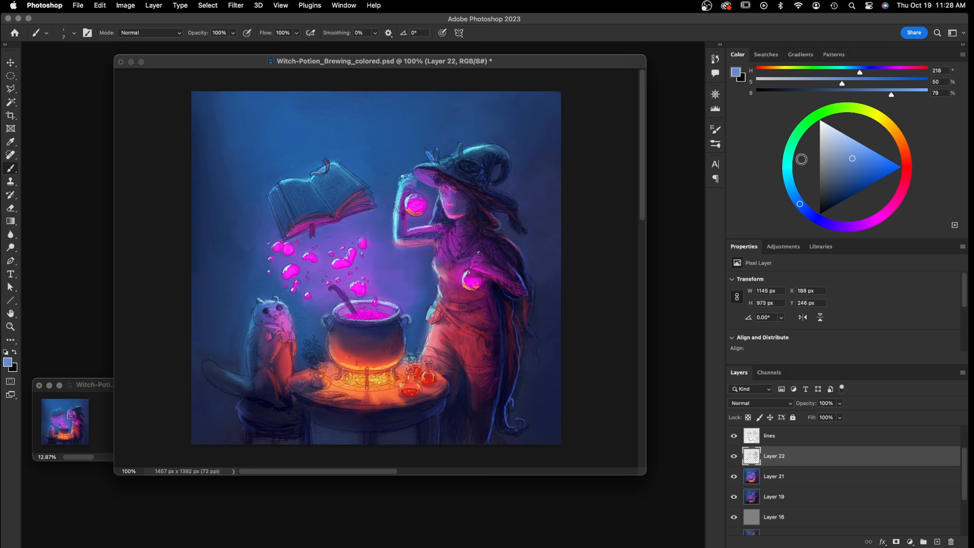
alt+click(248, 342)
mouse_move(251, 340)
mouse_down()
mouse_move(250, 376)
mouse_move(230, 372)
mouse_up()
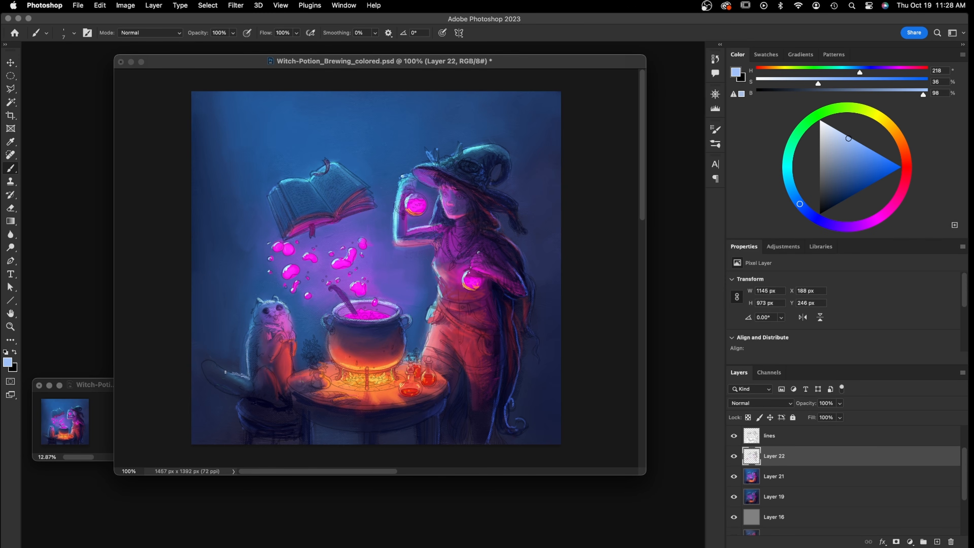
alt+click(238, 360)
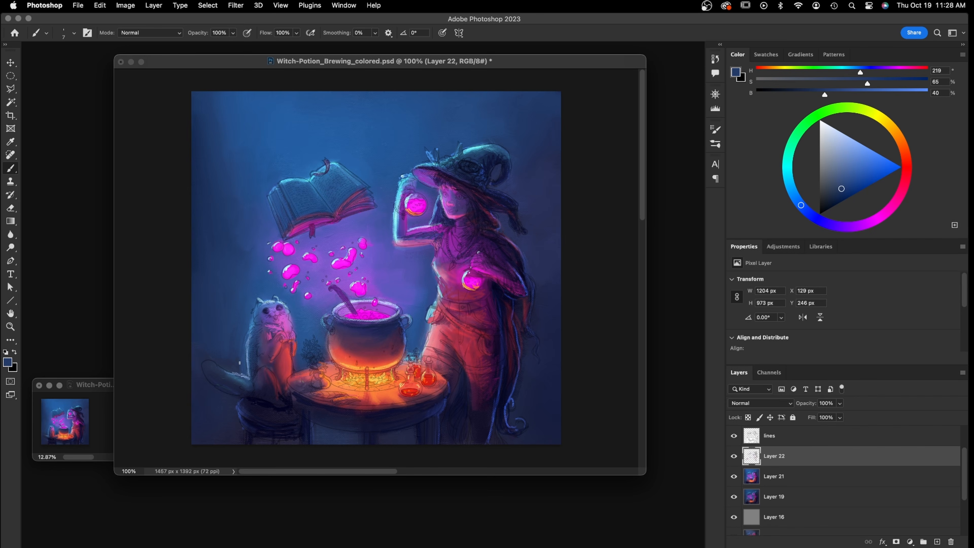
Enlarge the brush to 40 px and paint sampled blue over the background beside the creature's back
key(bracketright)
key(bracketright)
key(bracketright)
key(bracketright)
key(bracketright)
mouse_move(237, 346)
mouse_down()
mouse_move(229, 338)
mouse_move(211, 348)
mouse_move(234, 330)
mouse_move(232, 288)
mouse_up()
alt+click(255, 266)
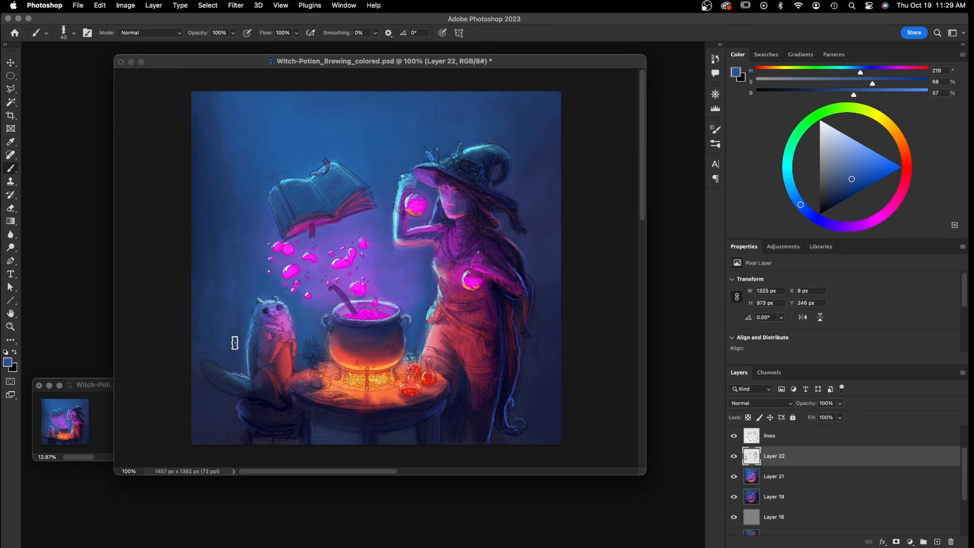
Paint over the cauldron's body with sampled purple, red and orange tones using a 10 px brush
alt+click(276, 359)
key(bracketleft)
key(bracketleft)
key(bracketleft)
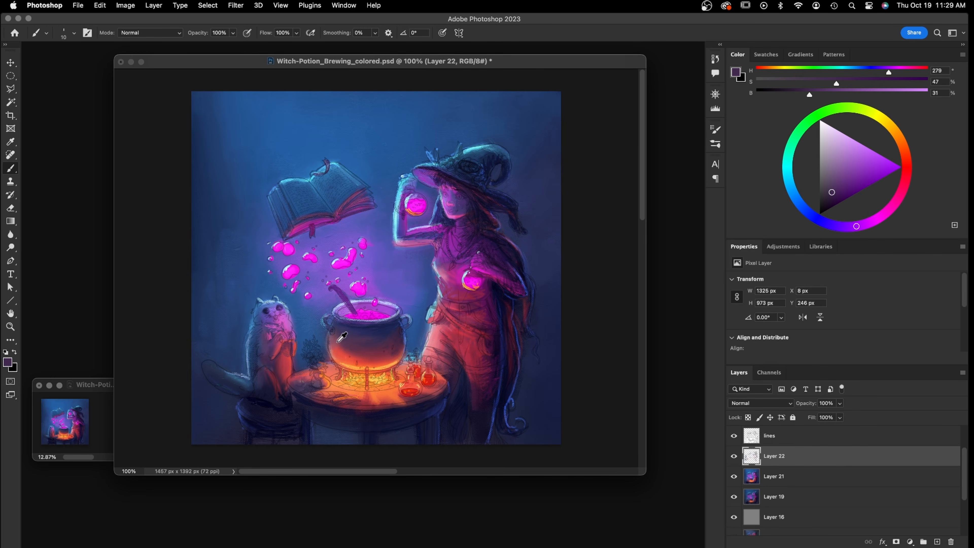
alt+click(335, 345)
alt+click(349, 347)
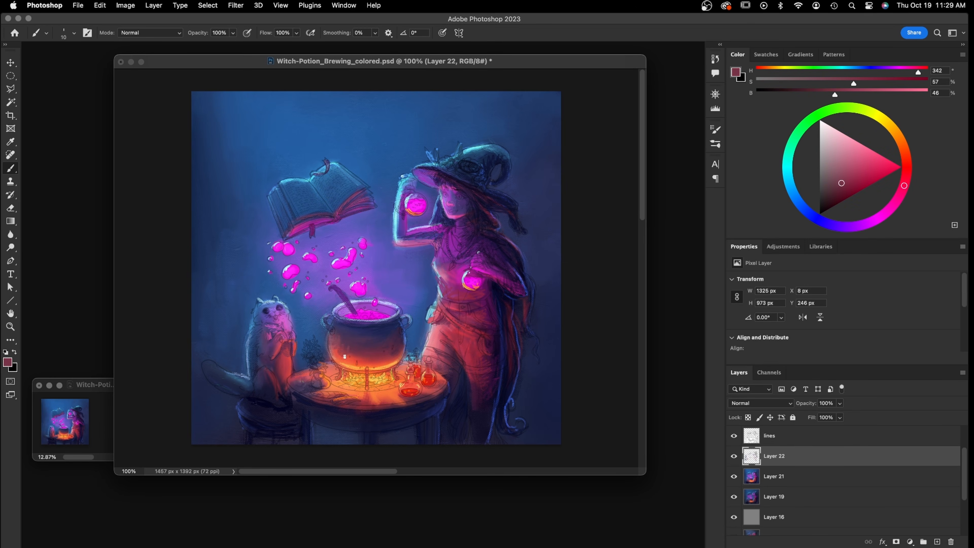
alt+click(353, 357)
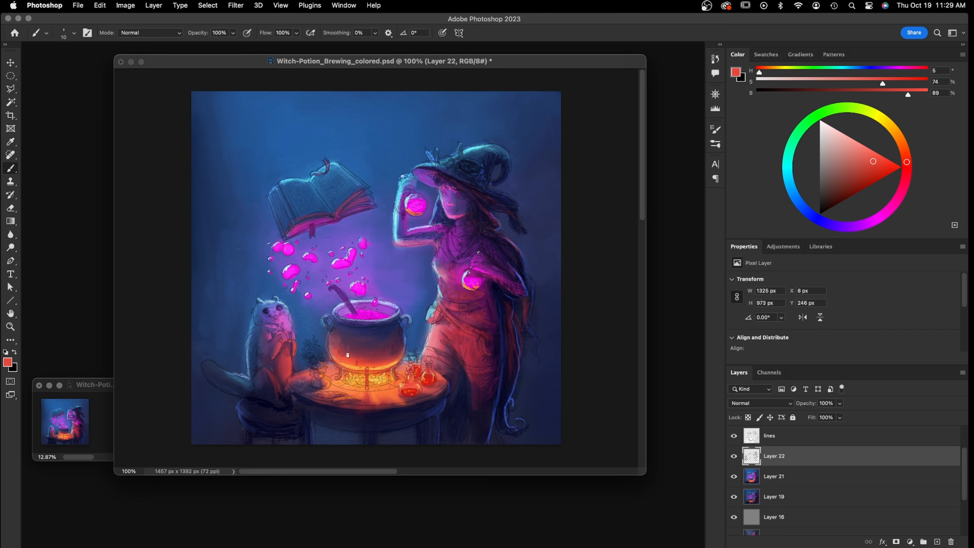
alt+click(381, 357)
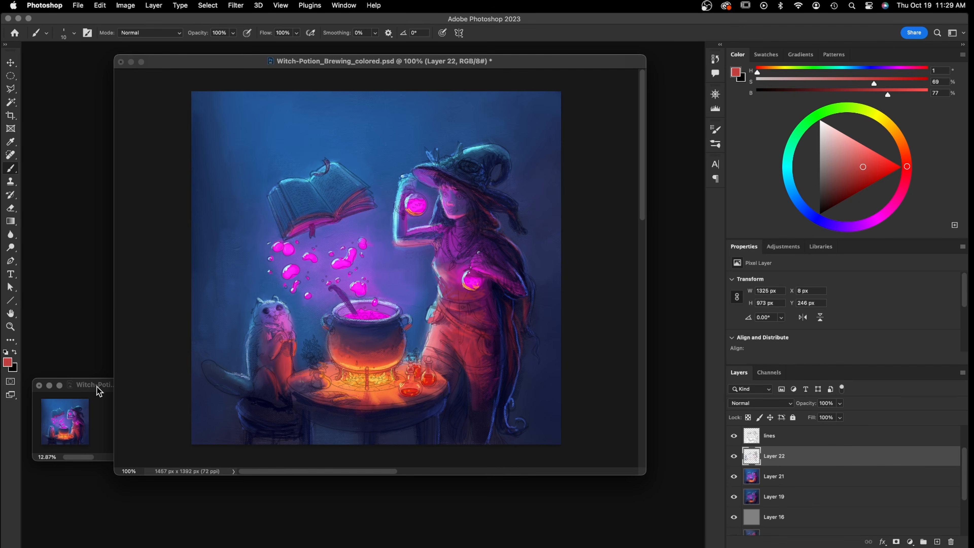
Zoom the main painting view to 200% and fit its window beside the small preview window
click(103, 392)
mouse_move(116, 459)
mouse_down()
mouse_move(92, 472)
mouse_move(99, 459)
mouse_up()
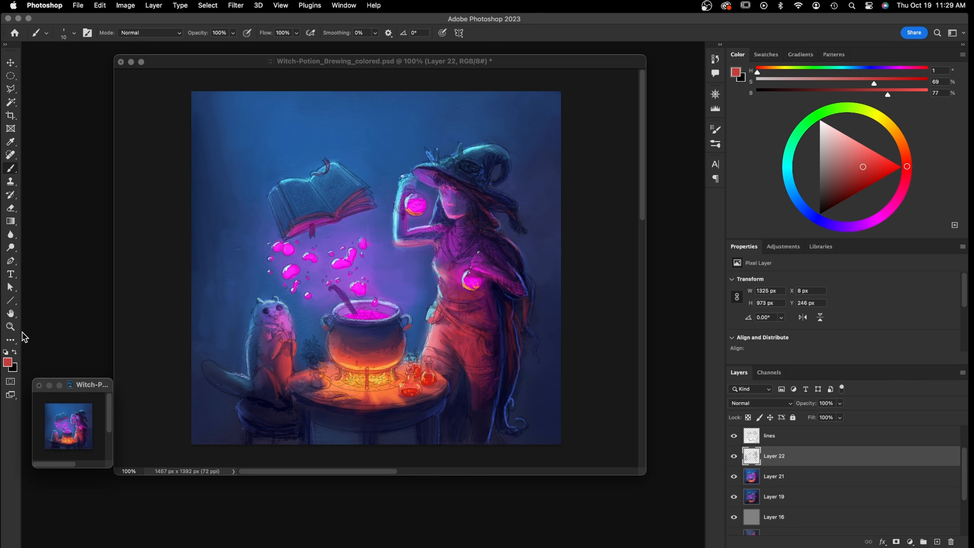
click(10, 327)
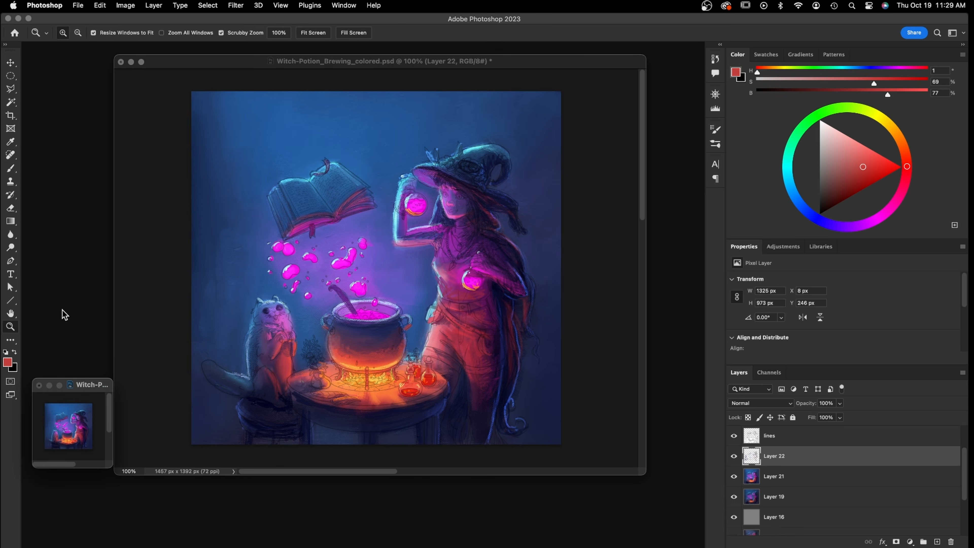
click(389, 349)
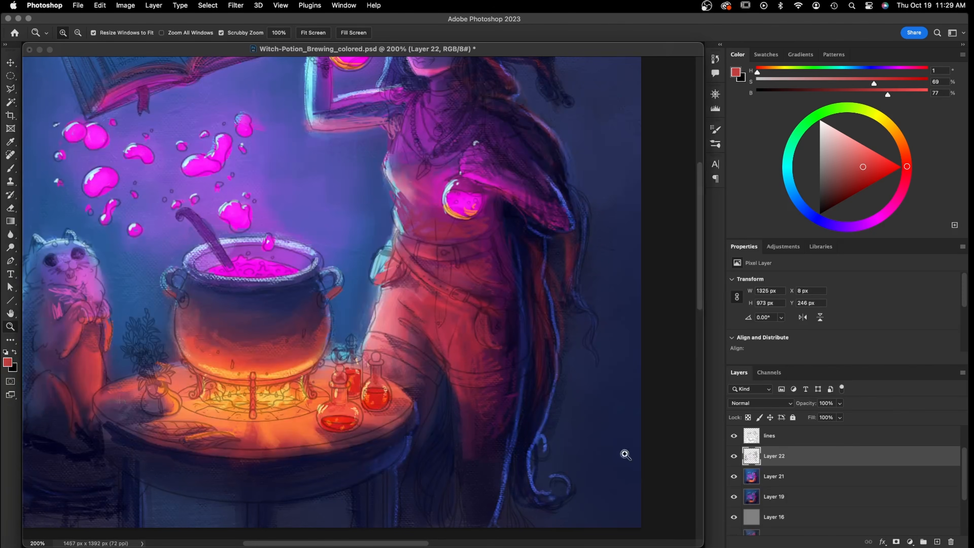
drag(703, 547, 542, 490)
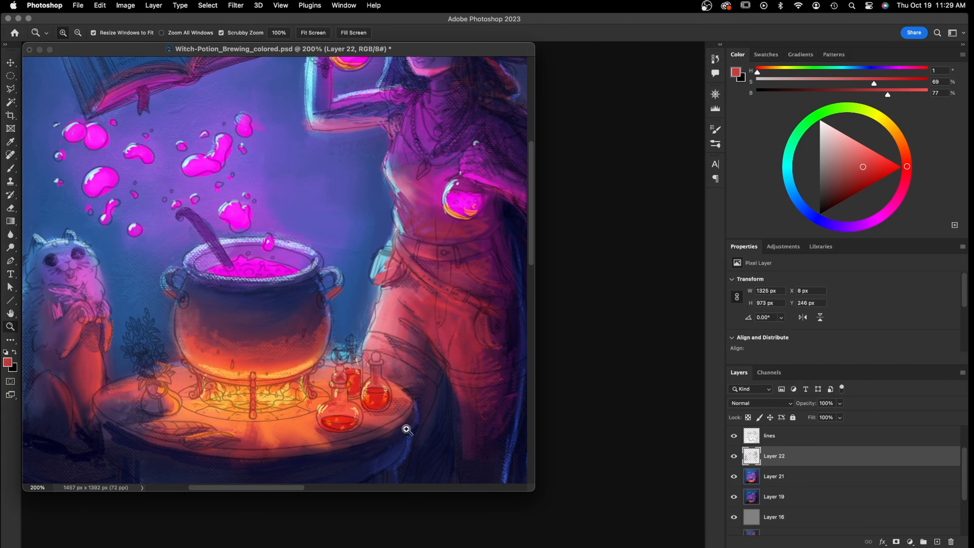
drag(275, 51, 417, 58)
Enlarge the preview window to show the whole painting at 26.19% and position it beside the main window
mouse_move(83, 386)
mouse_down()
mouse_move(105, 342)
mouse_move(92, 389)
mouse_up()
click(82, 439)
drag(123, 470, 182, 514)
click(118, 463)
drag(117, 462, 130, 462)
drag(155, 385, 134, 379)
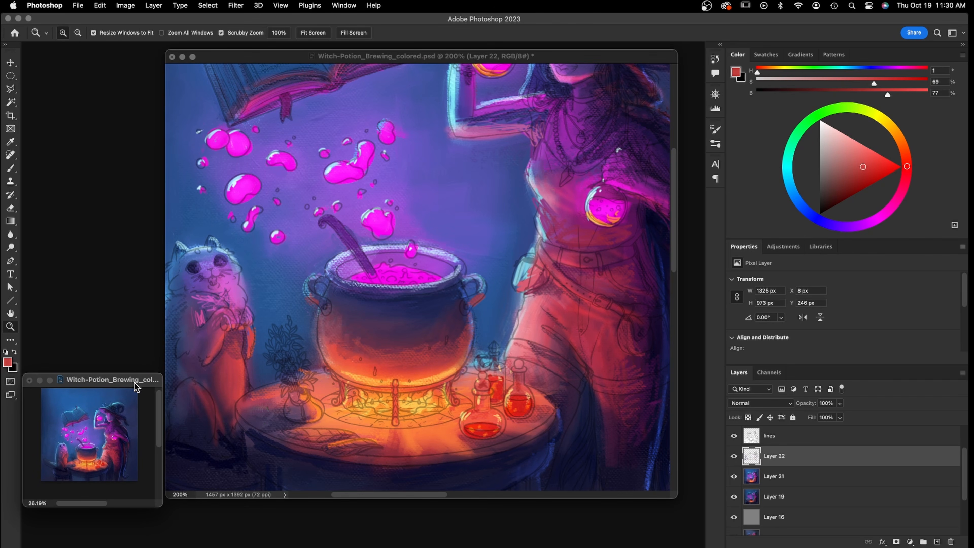
drag(161, 506, 145, 506)
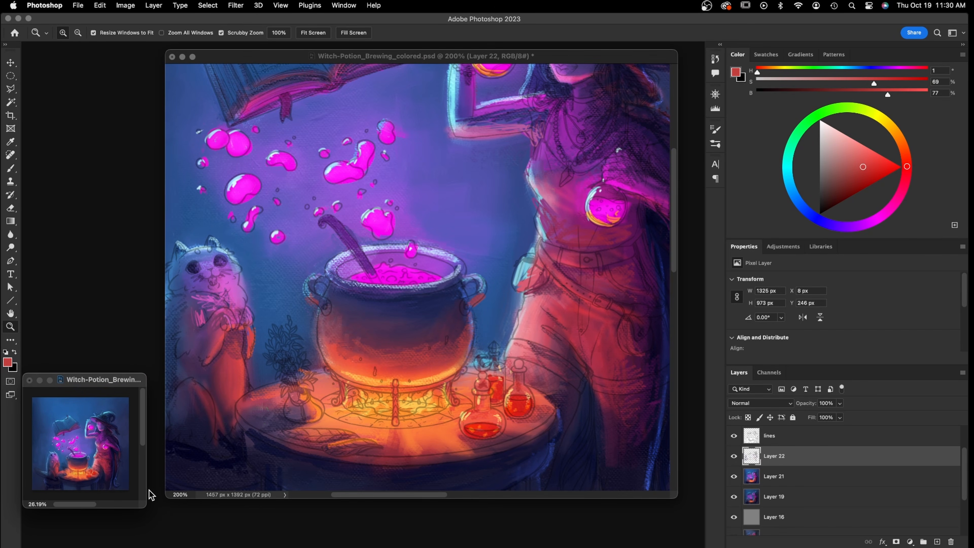
Toggle Layer 22 off and on to compare the overpainting, and merge it with Layer 21
click(11, 168)
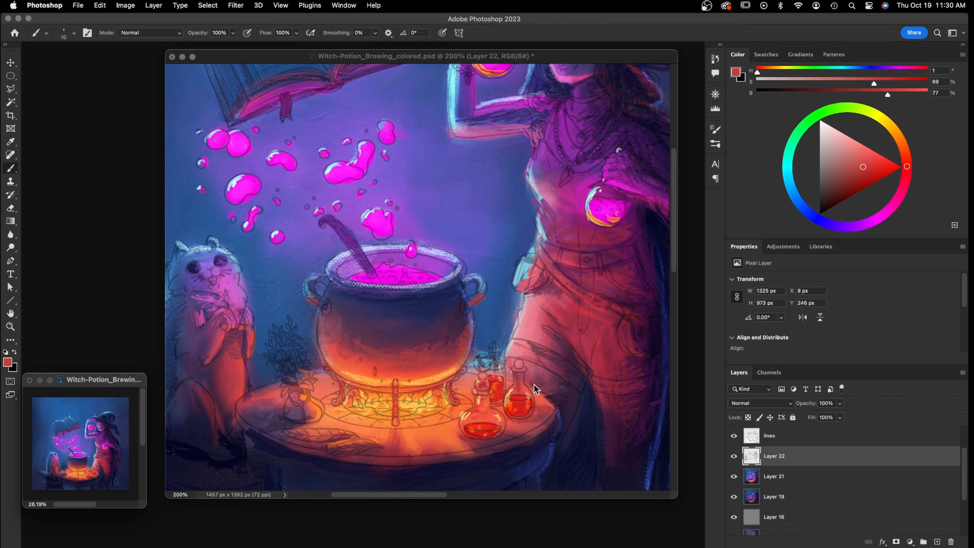
click(734, 457)
click(733, 457)
click(733, 456)
click(733, 457)
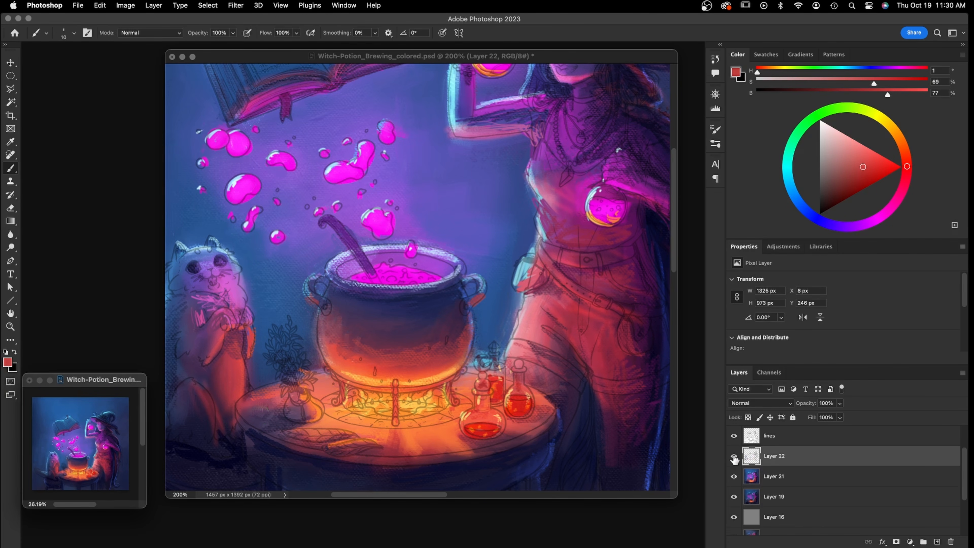
shift+click(767, 478)
key(super+e)
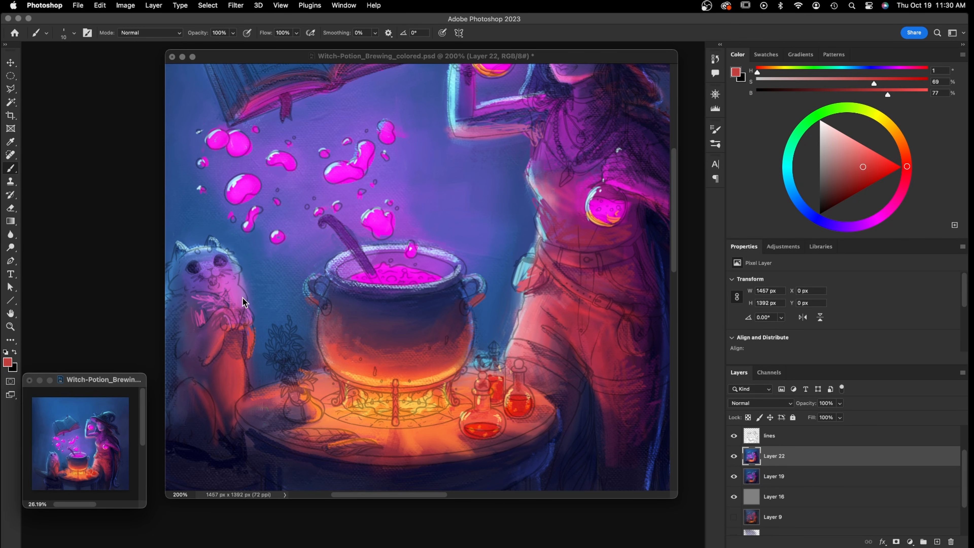
Switch to the Mixer Brush Tool and choose the JV_Chaulky brush preset
right_click(11, 171)
click(71, 192)
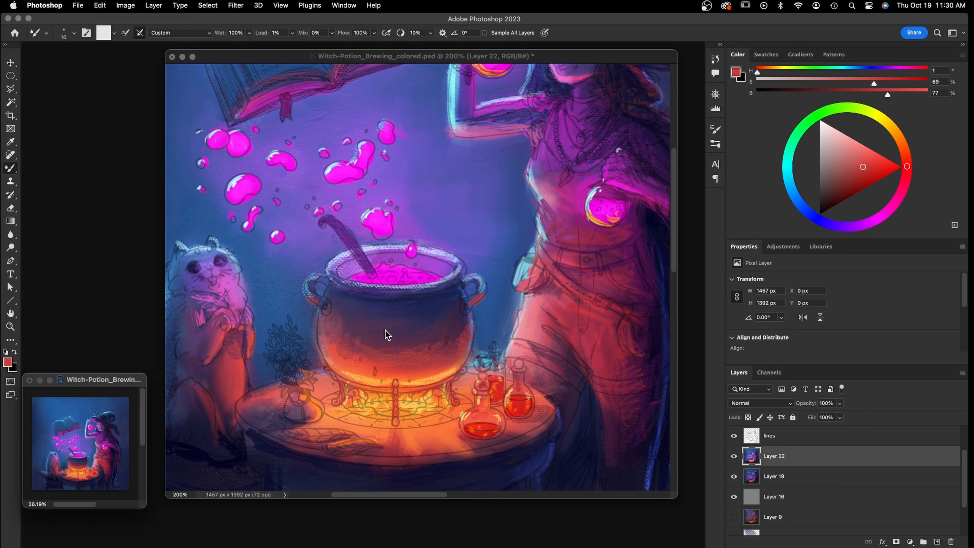
click(396, 344)
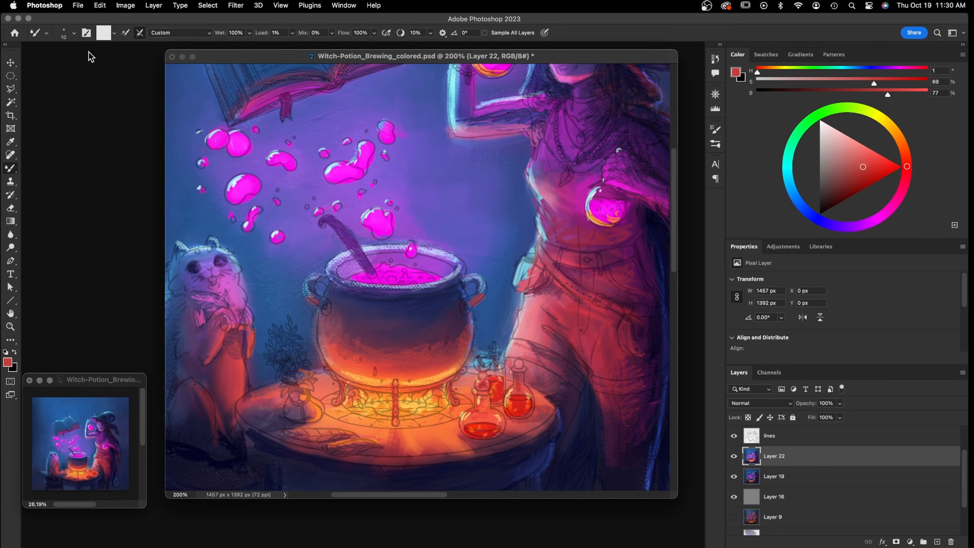
click(74, 32)
click(83, 288)
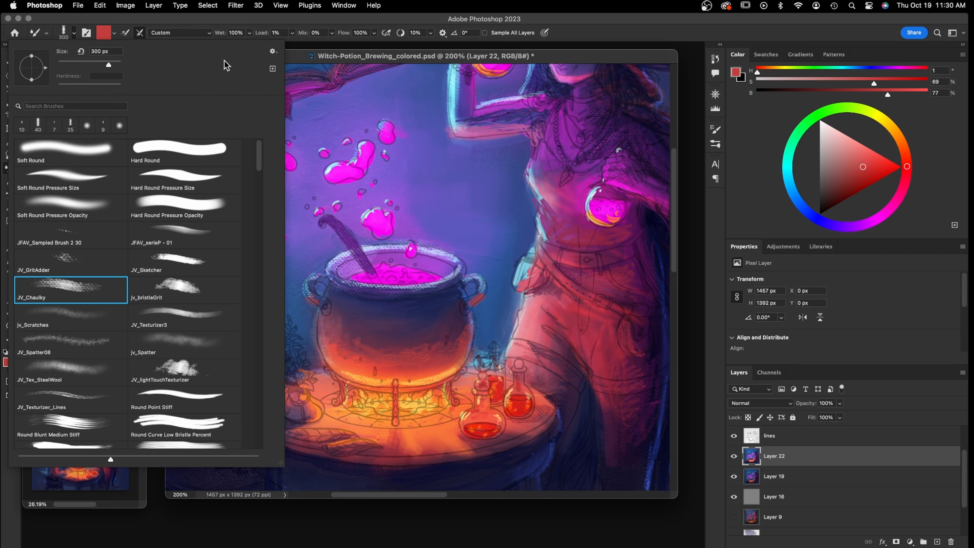
click(327, 55)
Blend the colour transitions on the cauldron's body with the mixer brush at 30 to 40 px
key(bracketleft)
key(bracketleft)
key(bracketleft)
key(bracketleft)
key(bracketleft)
key(bracketleft)
key(bracketleft)
key(bracketleft)
key(bracketleft)
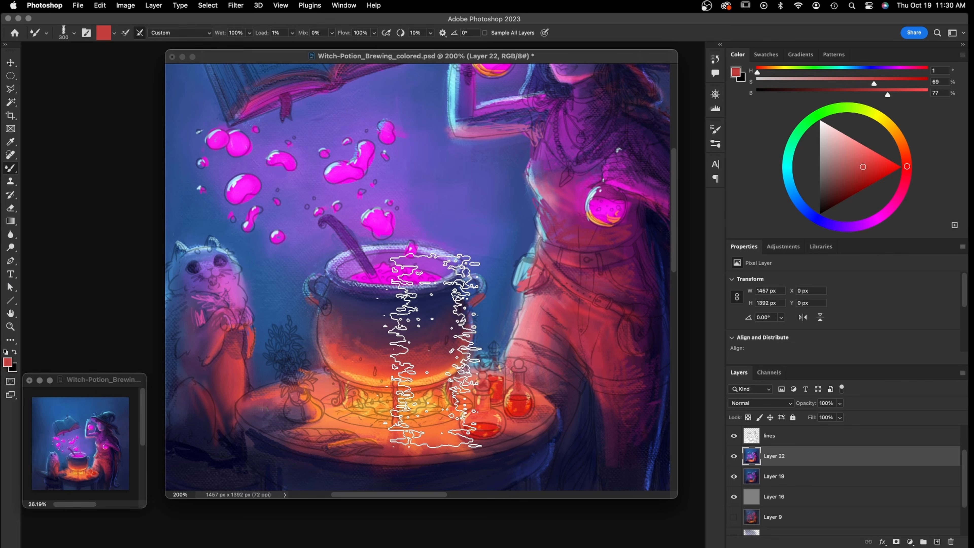
key(bracketleft)
key(bracketleft)
key(bracketleft)
key(bracketleft)
key(bracketleft)
key(bracketleft)
key(bracketleft)
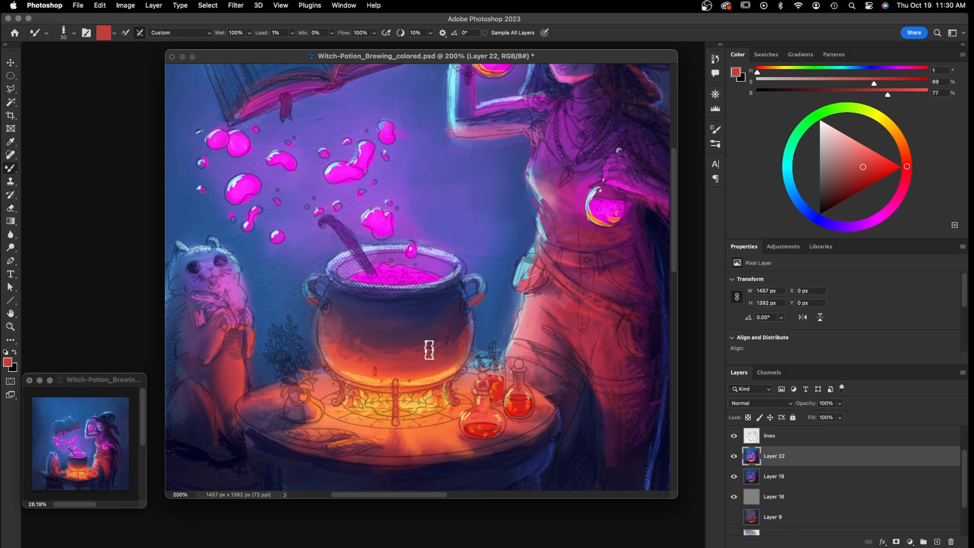
click(425, 346)
key(bracketright)
key(bracketright)
key(bracketright)
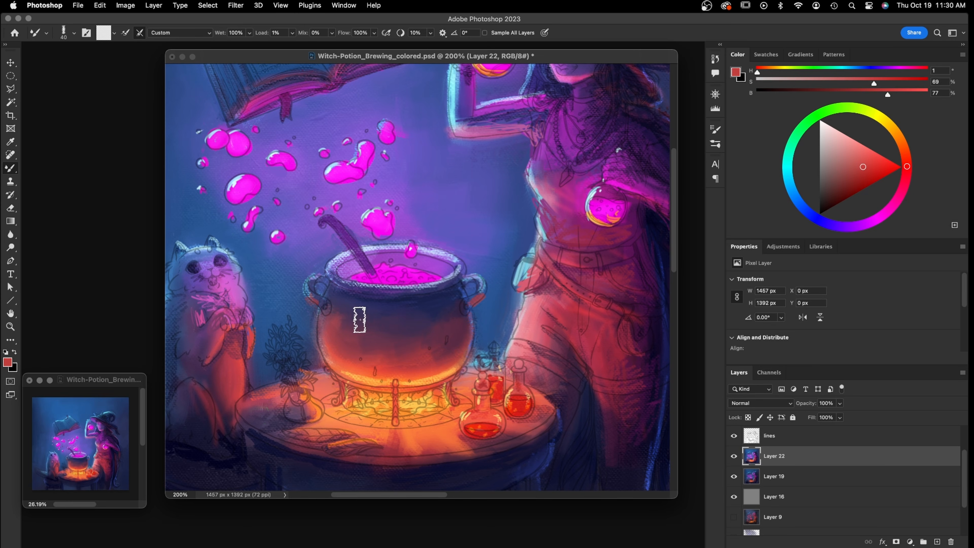
Reduce the mixer brush to 15 px and blend the cauldron's rim, inner edge and handles
key(bracketleft)
key(bracketleft)
key(bracketleft)
mouse_move(426, 291)
mouse_down()
mouse_move(457, 265)
mouse_move(448, 286)
mouse_move(451, 260)
mouse_move(435, 282)
mouse_move(423, 254)
mouse_move(453, 263)
mouse_move(443, 256)
mouse_move(418, 251)
mouse_move(405, 269)
mouse_move(375, 251)
mouse_move(386, 247)
mouse_move(395, 248)
mouse_move(328, 265)
mouse_move(350, 275)
mouse_move(351, 258)
mouse_move(348, 272)
mouse_move(366, 263)
mouse_up()
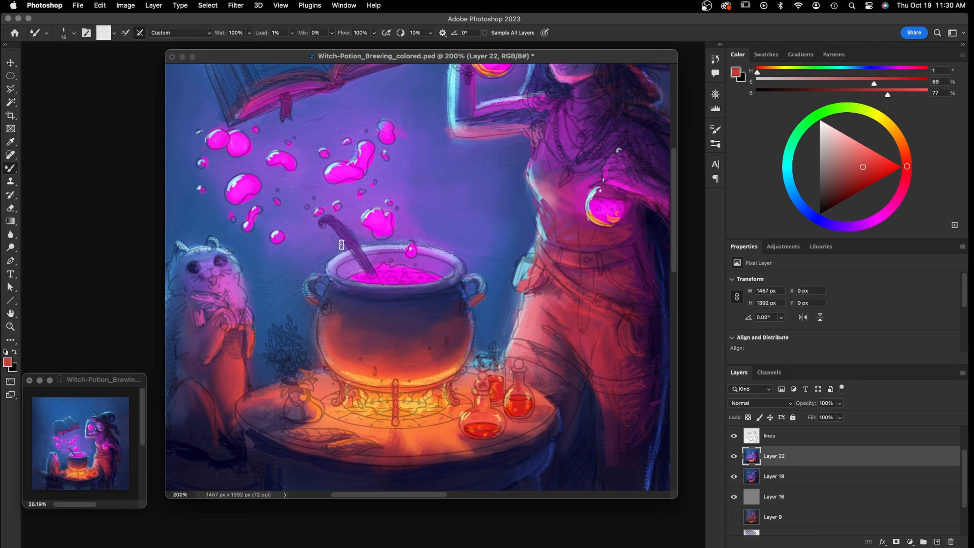
mouse_move(317, 281)
mouse_down()
mouse_move(322, 306)
mouse_move(308, 282)
mouse_move(337, 305)
mouse_move(322, 277)
mouse_move(330, 270)
mouse_move(352, 287)
mouse_move(329, 269)
mouse_move(386, 288)
mouse_move(340, 280)
mouse_move(407, 286)
mouse_move(374, 290)
mouse_move(329, 276)
mouse_move(392, 289)
mouse_move(454, 276)
mouse_up()
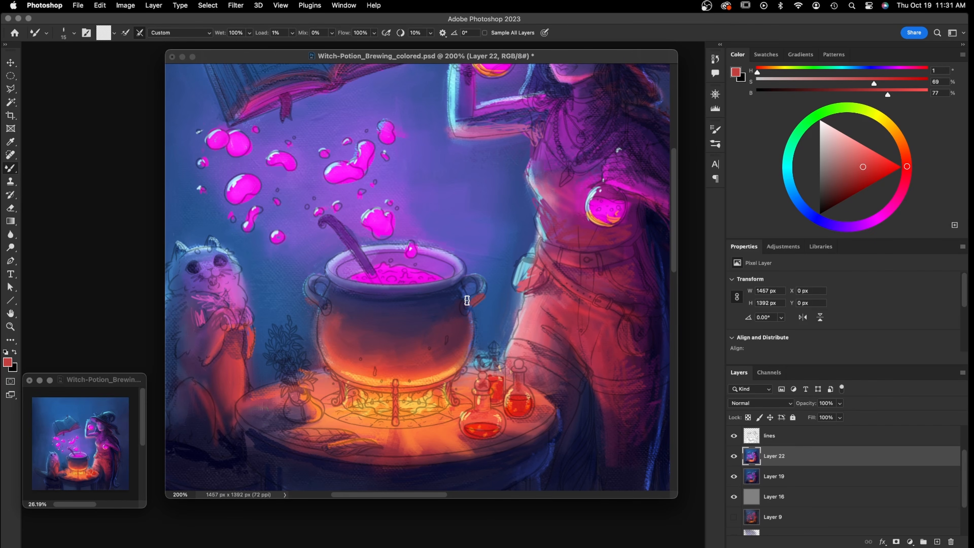
mouse_move(473, 298)
mouse_down()
mouse_move(463, 347)
mouse_move(469, 342)
mouse_move(469, 326)
mouse_move(457, 367)
mouse_move(467, 327)
mouse_move(463, 358)
mouse_move(451, 359)
mouse_move(469, 327)
mouse_move(457, 309)
mouse_move(460, 289)
mouse_up()
Blend the colour transitions on the witch's shorts, legs, lowered arm and flowing hair with the 15 px mixer brush
mouse_move(527, 269)
mouse_down()
mouse_move(526, 281)
mouse_move(533, 275)
mouse_move(552, 291)
mouse_move(539, 279)
mouse_up()
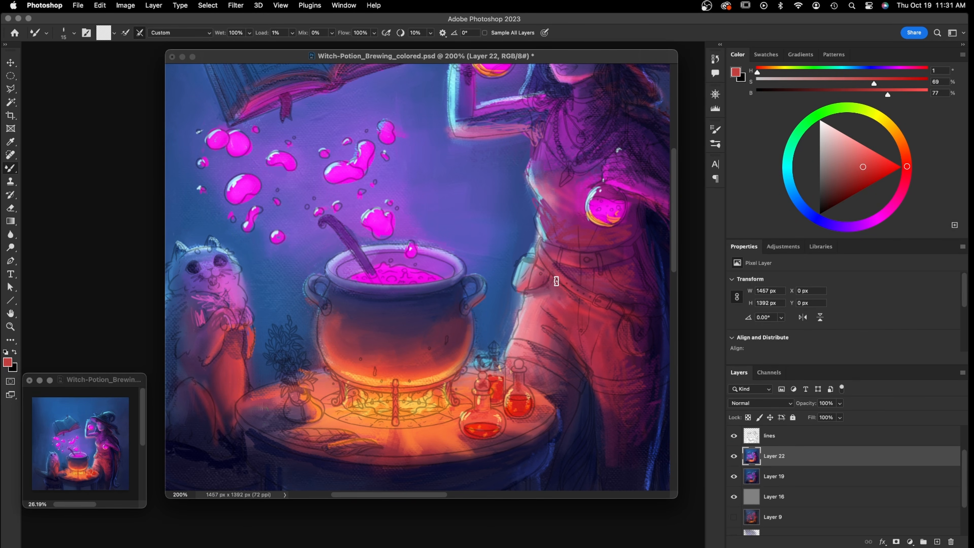
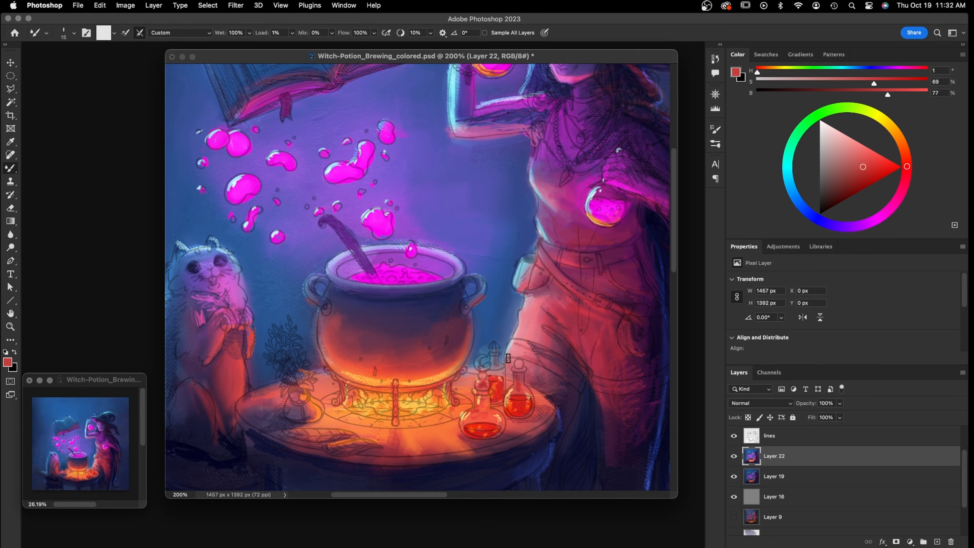
mouse_move(562, 339)
mouse_down()
mouse_move(526, 350)
mouse_move(548, 360)
mouse_move(519, 343)
mouse_move(560, 366)
mouse_move(519, 351)
mouse_move(557, 366)
mouse_move(531, 345)
mouse_move(557, 354)
mouse_move(540, 325)
mouse_move(552, 309)
mouse_up()
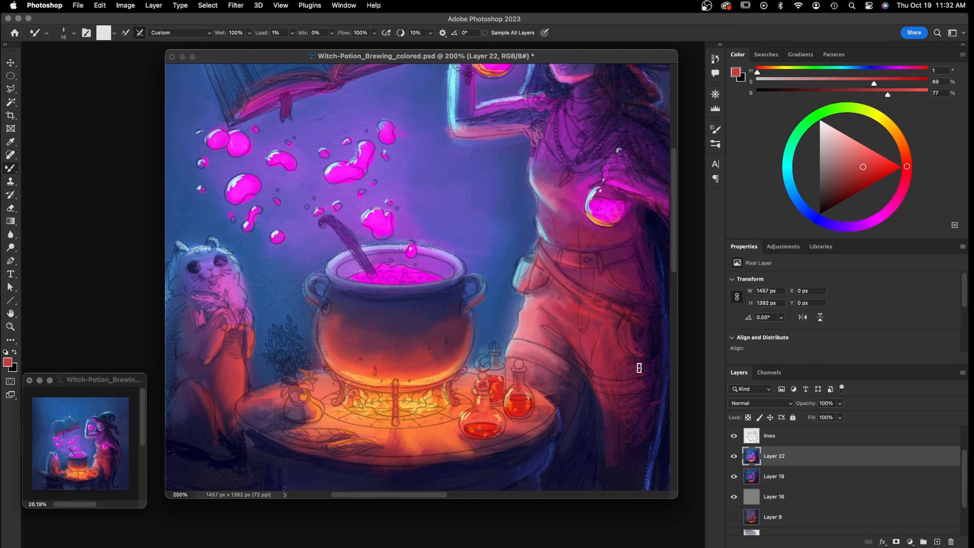
drag(620, 355, 487, 309)
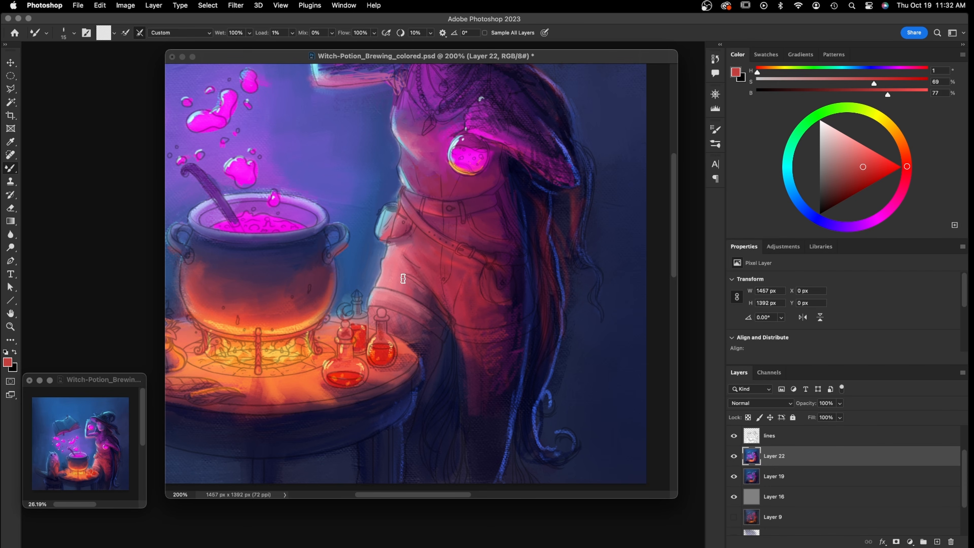
mouse_move(423, 291)
mouse_down()
mouse_move(406, 328)
mouse_move(424, 361)
mouse_move(380, 347)
mouse_move(380, 363)
mouse_move(405, 357)
mouse_up()
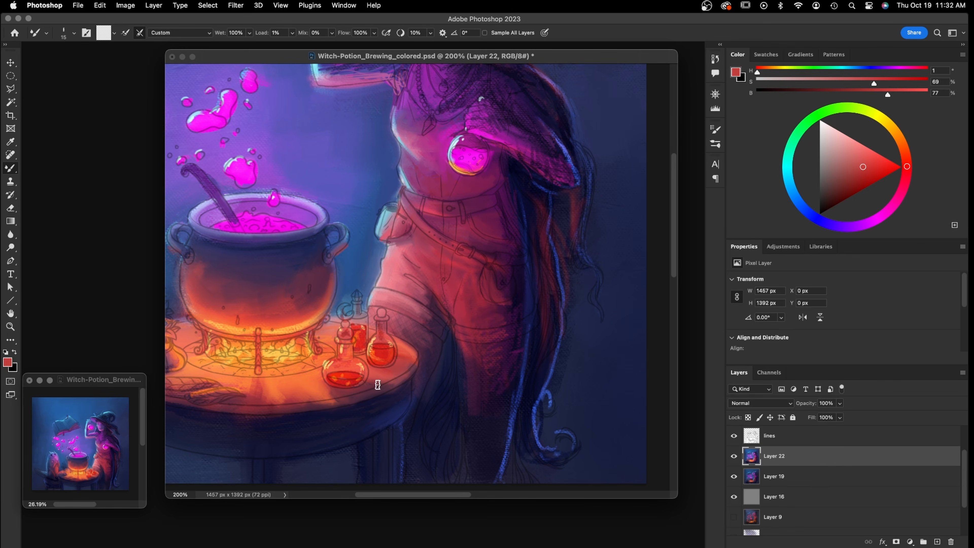
mouse_move(465, 384)
mouse_down()
mouse_move(492, 351)
mouse_move(502, 357)
mouse_move(479, 340)
mouse_up()
mouse_move(485, 302)
mouse_down()
mouse_move(491, 278)
mouse_move(525, 291)
mouse_up()
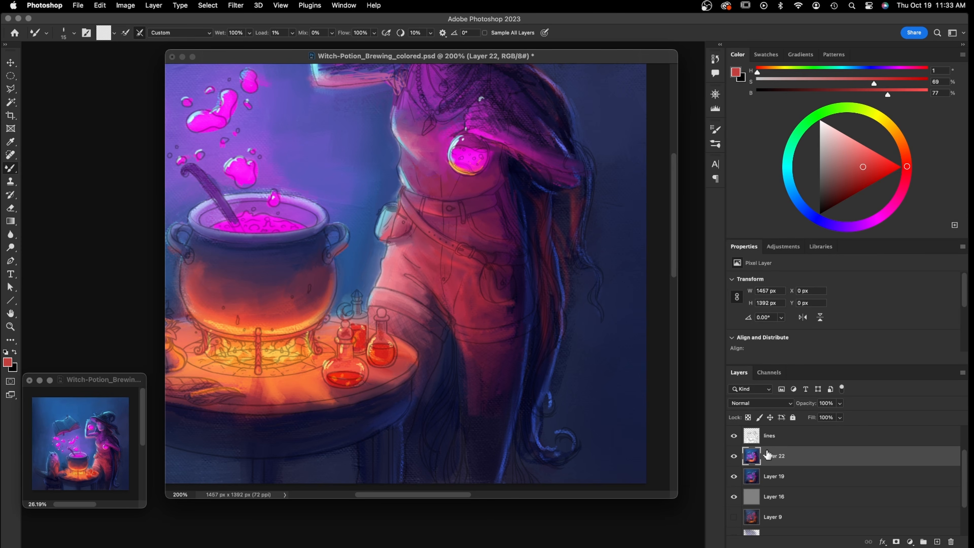
Adjust the opacity of the lines layer to make the line art more pronounced, and make Layer 22 active again
click(769, 436)
click(839, 417)
drag(877, 419, 879, 419)
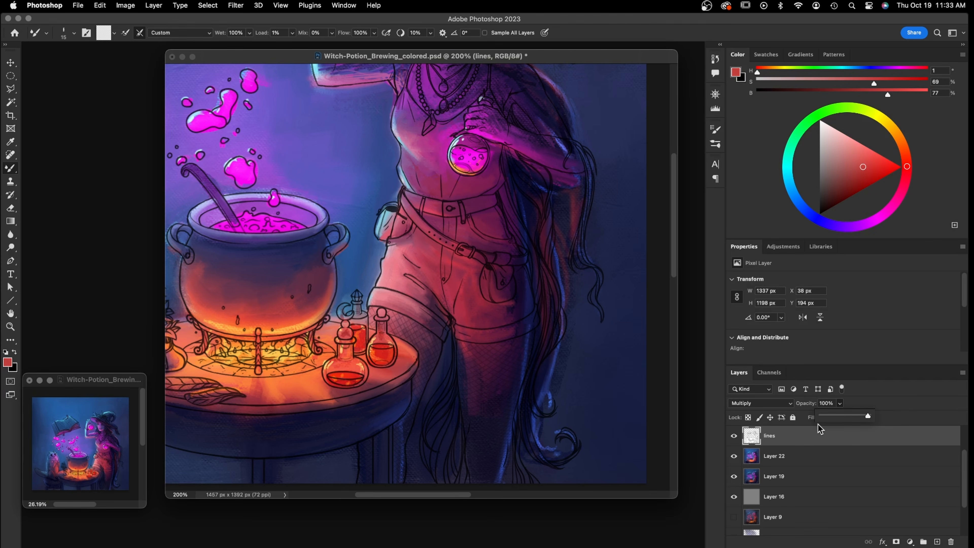
mouse_move(868, 416)
mouse_down()
mouse_move(843, 423)
mouse_move(857, 419)
mouse_up()
click(774, 457)
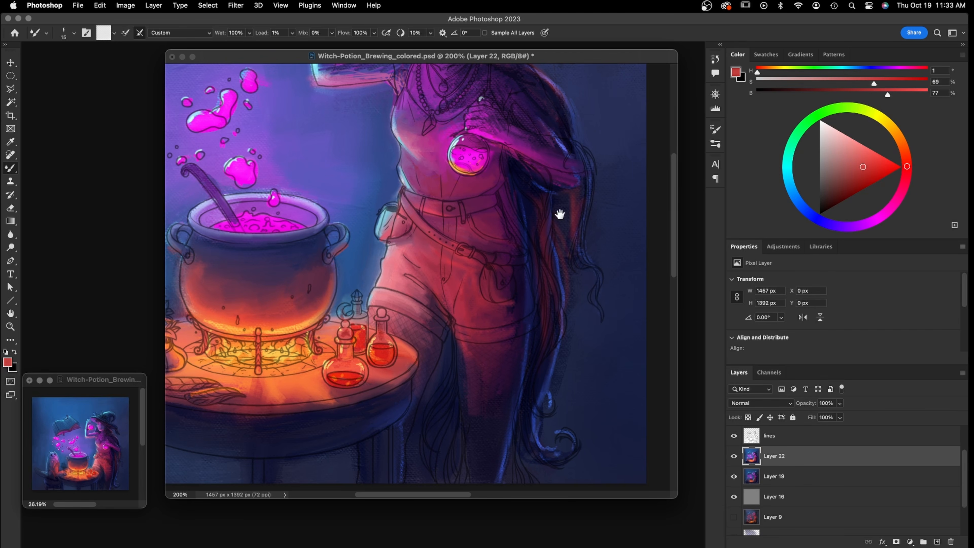
Switch to the Brush Tool and shade the witch's lowered forearm and its underside with sampled dark purple and pink tones
scroll(558, 220, up, 10)
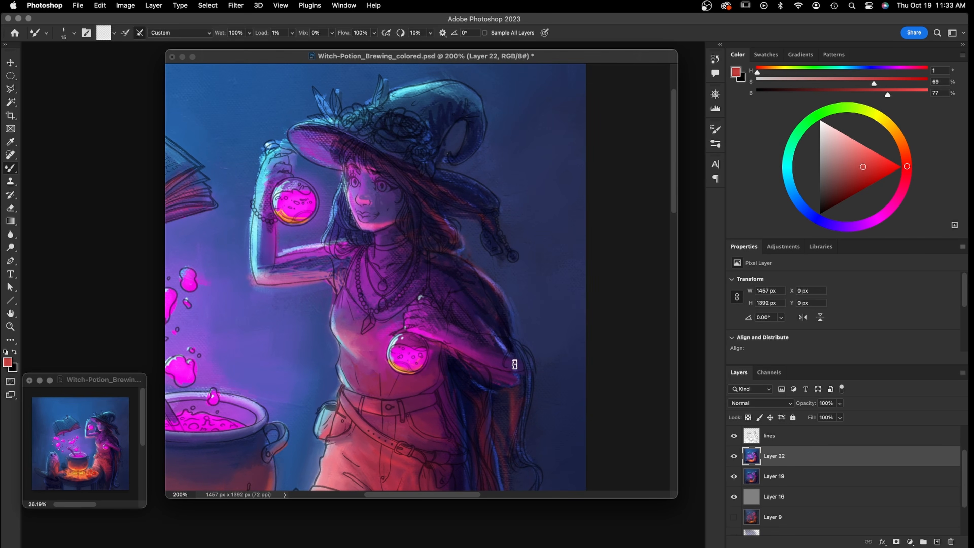
drag(11, 171, 75, 169)
alt+click(482, 374)
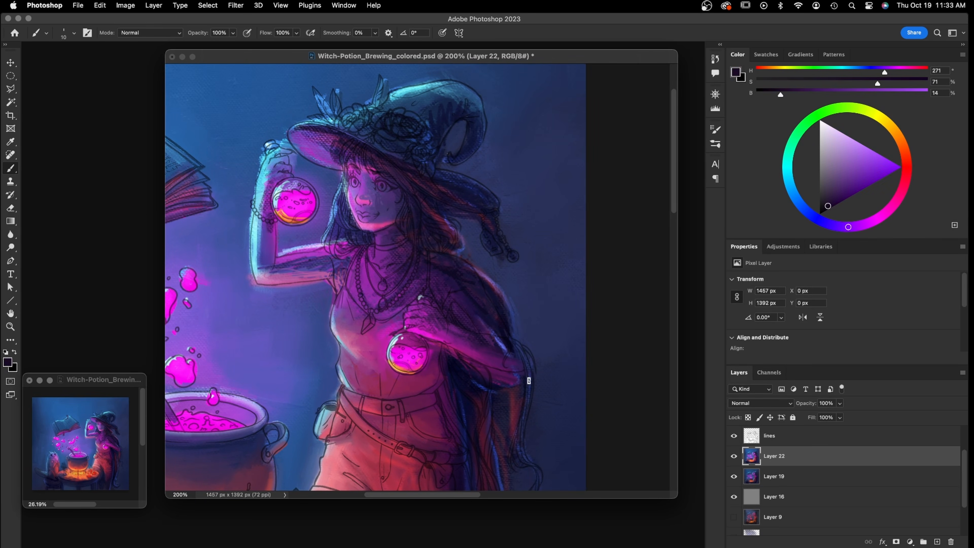
mouse_move(467, 363)
mouse_down()
mouse_move(445, 348)
mouse_move(521, 376)
mouse_up()
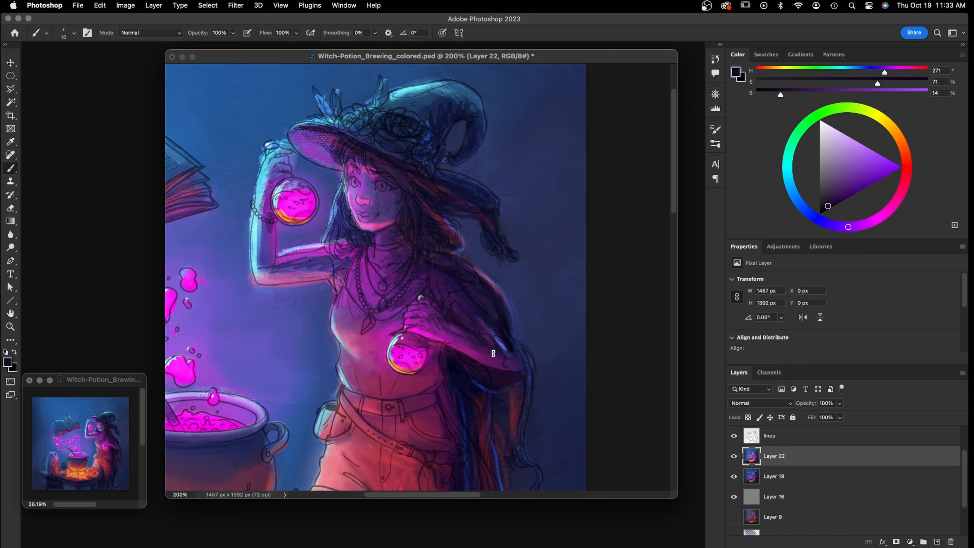
alt+click(421, 422)
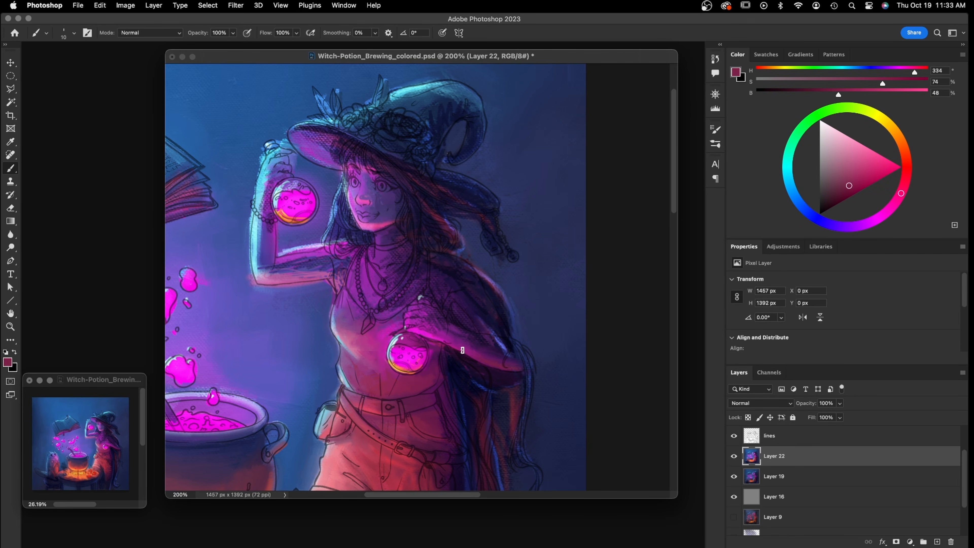
alt+click(478, 339)
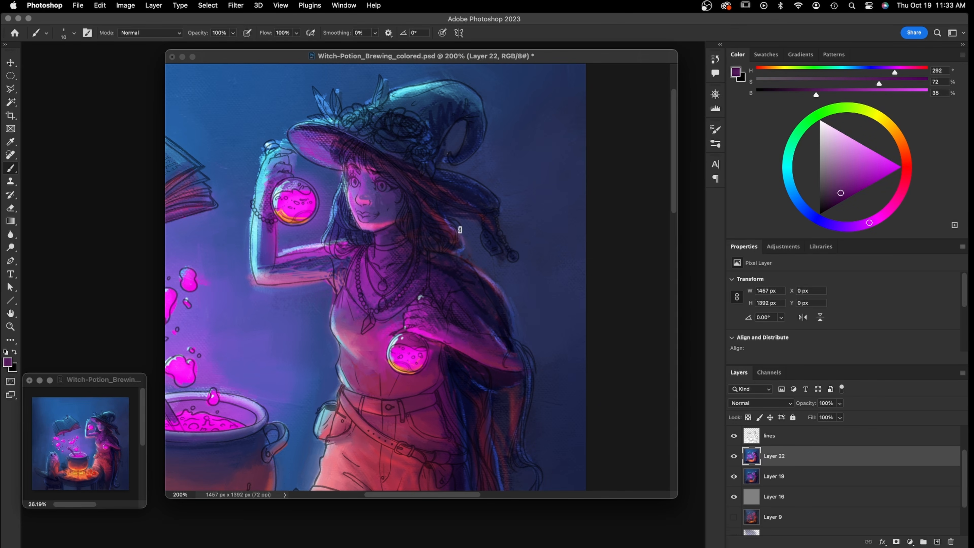
Pick a blue (H 219, S 54, B 64), reduce the brush to 6 px and paint rim light along the forearm and sleeve edge
mouse_move(824, 227)
mouse_down()
mouse_move(796, 208)
mouse_move(848, 171)
mouse_up()
key(bracketright)
key(bracketright)
key(bracketright)
key(bracketright)
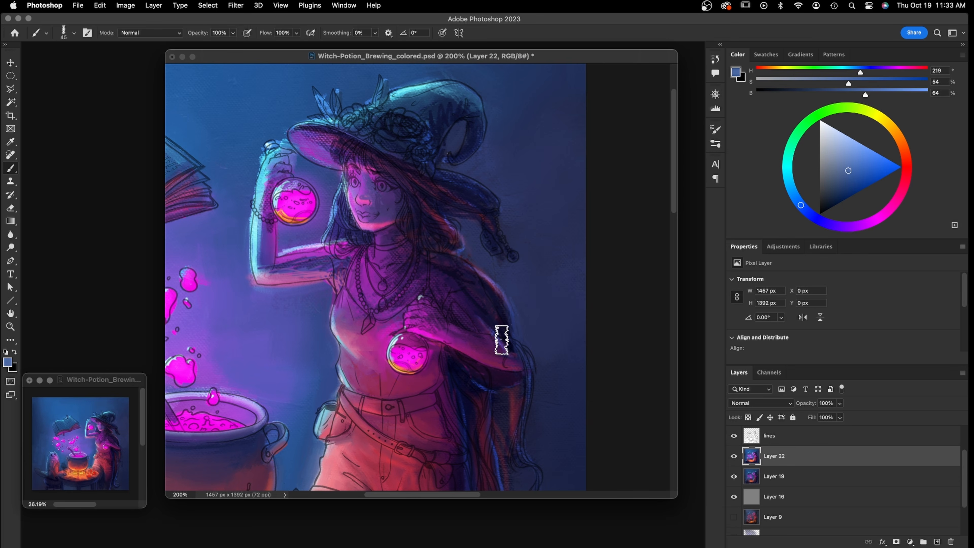
key(bracketleft)
key(bracketleft)
key(bracketleft)
key(bracketleft)
key(bracketleft)
key(bracketleft)
drag(462, 329, 507, 340)
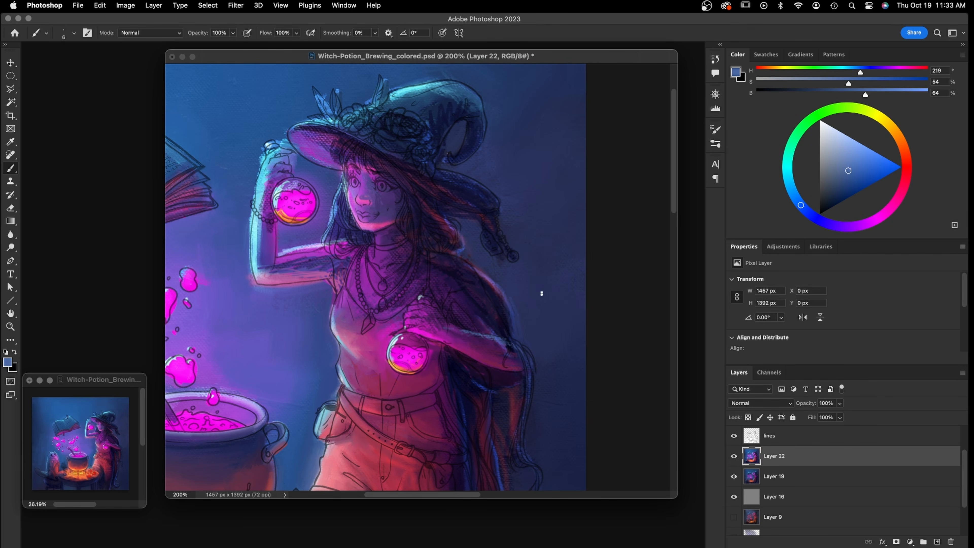
drag(480, 283, 508, 340)
Paint the shadows inside the witch's draped sleeve with sampled dark blue and purple tones
alt+click(466, 286)
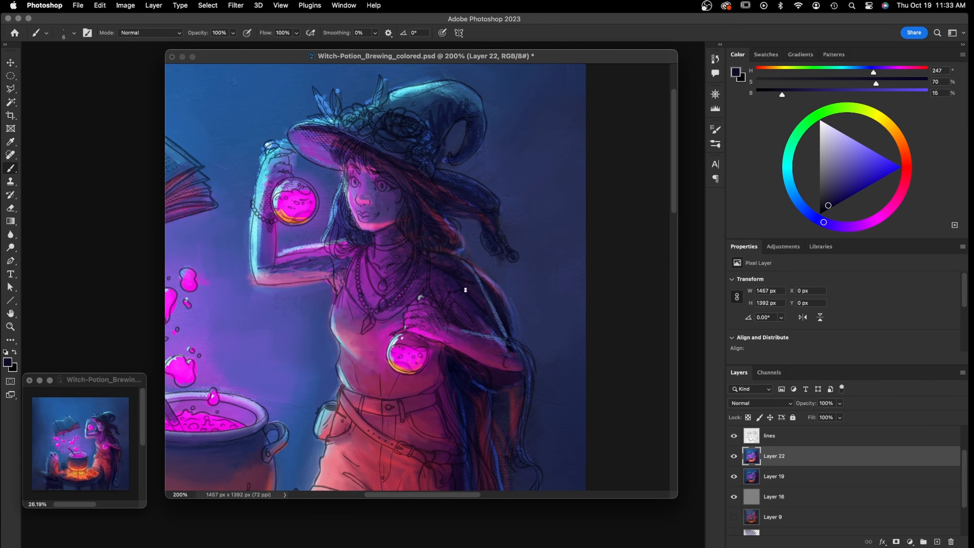
alt+click(458, 289)
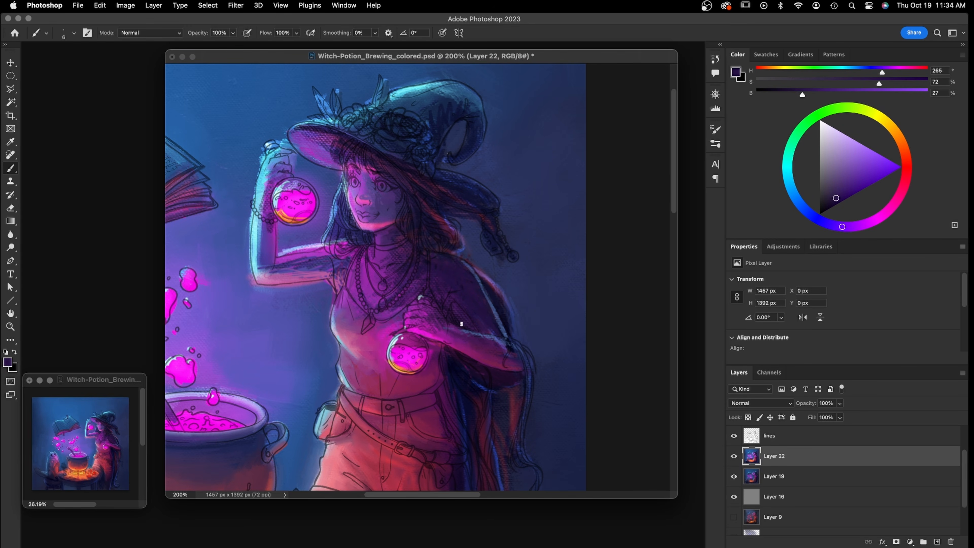
alt+click(455, 343)
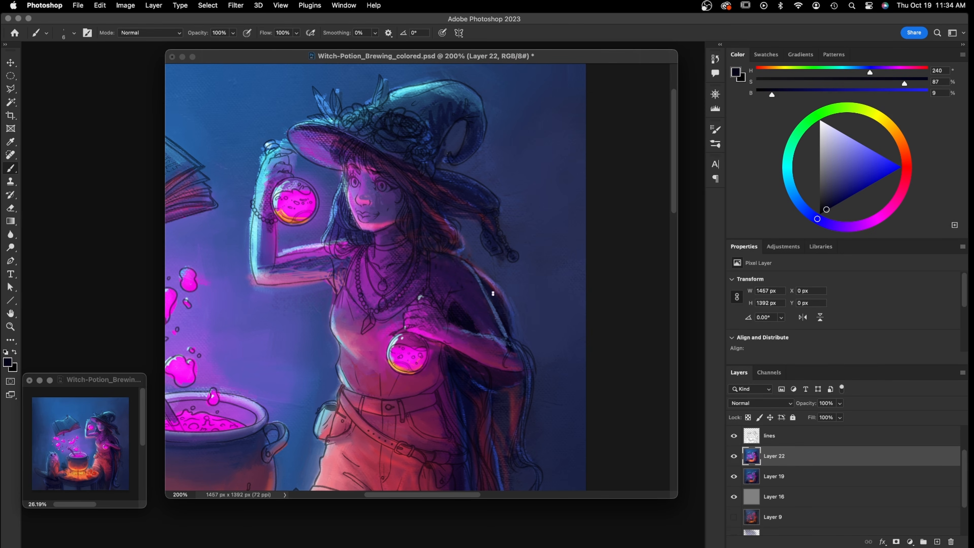
alt+click(484, 318)
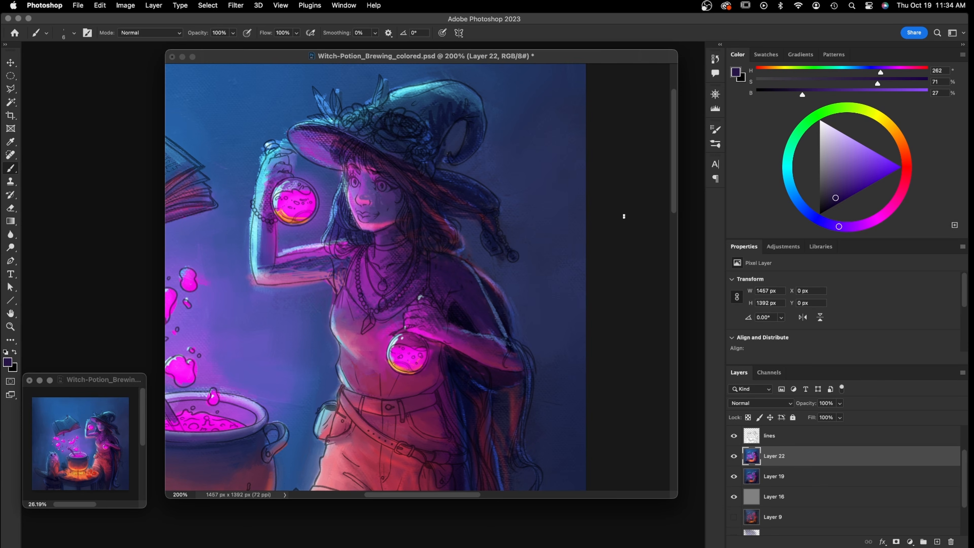
alt+click(478, 324)
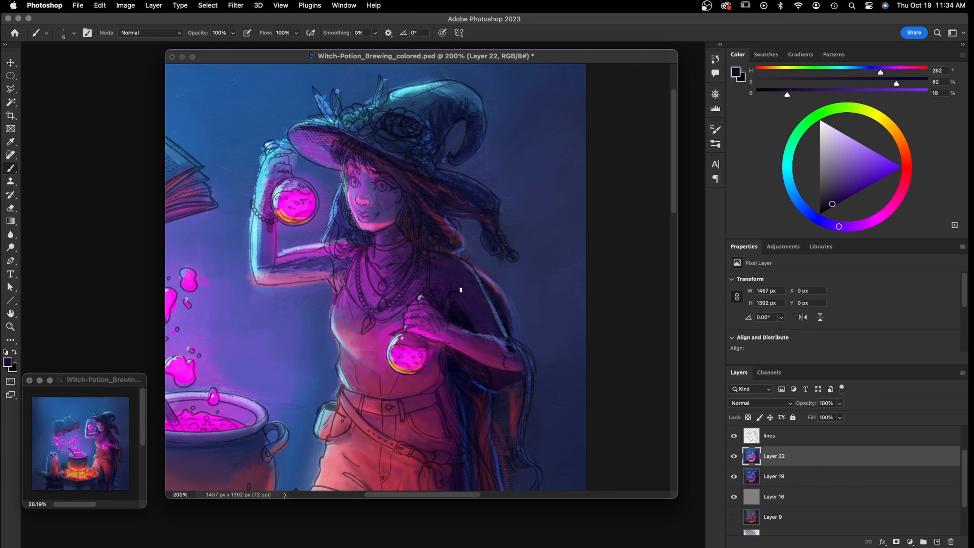
Clean up the outline behind the hair, shoulder and sleeve with sampled background blues, enlarging the brush to 30 px for the outer edge
alt+click(468, 244)
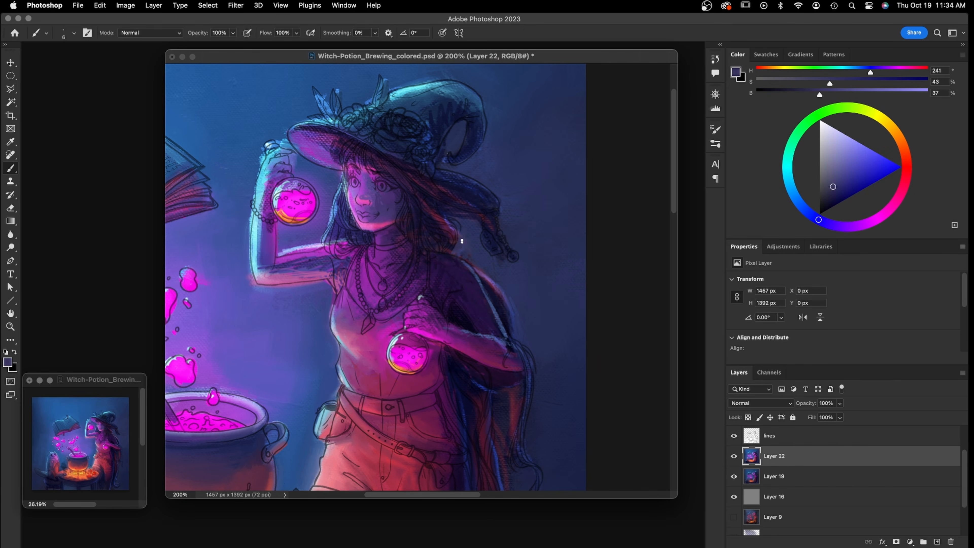
alt+click(468, 229)
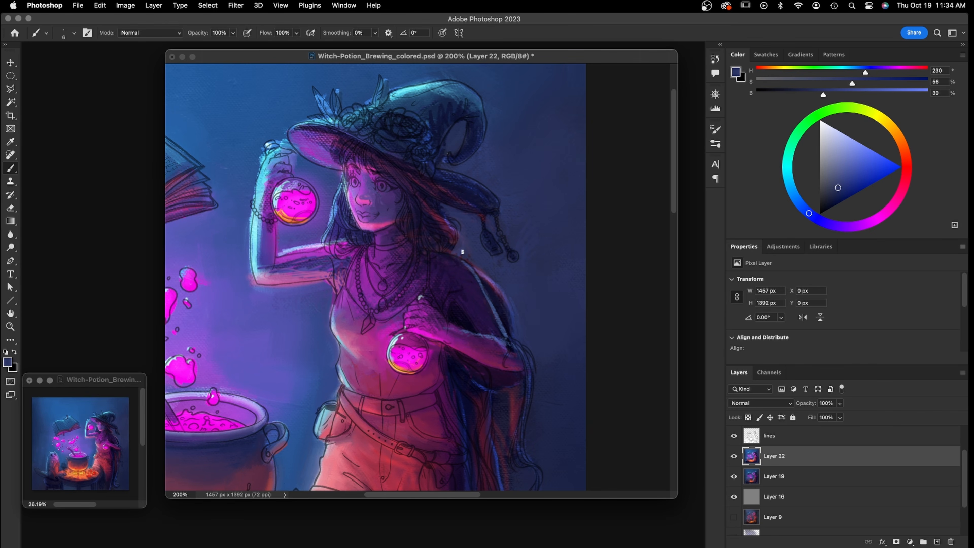
alt+click(481, 260)
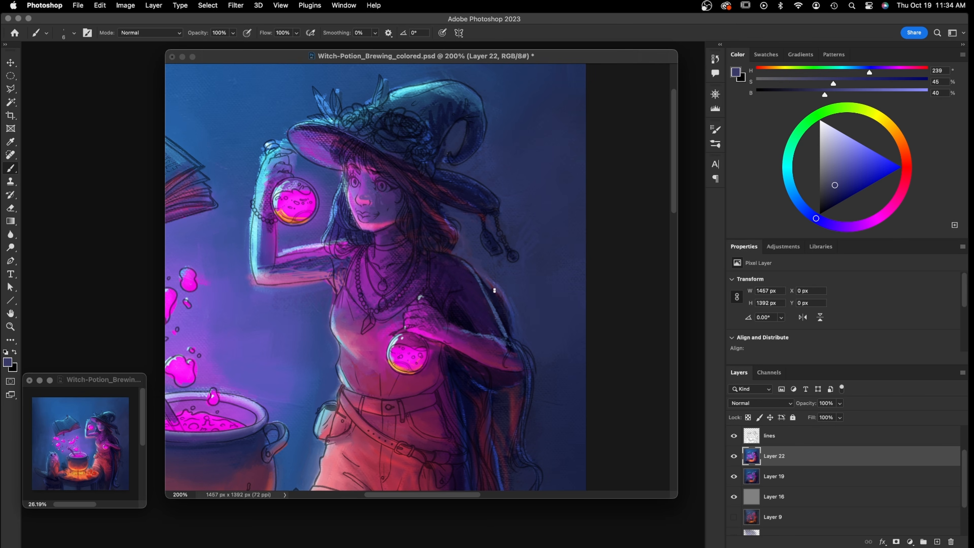
drag(508, 324, 494, 293)
alt+click(504, 285)
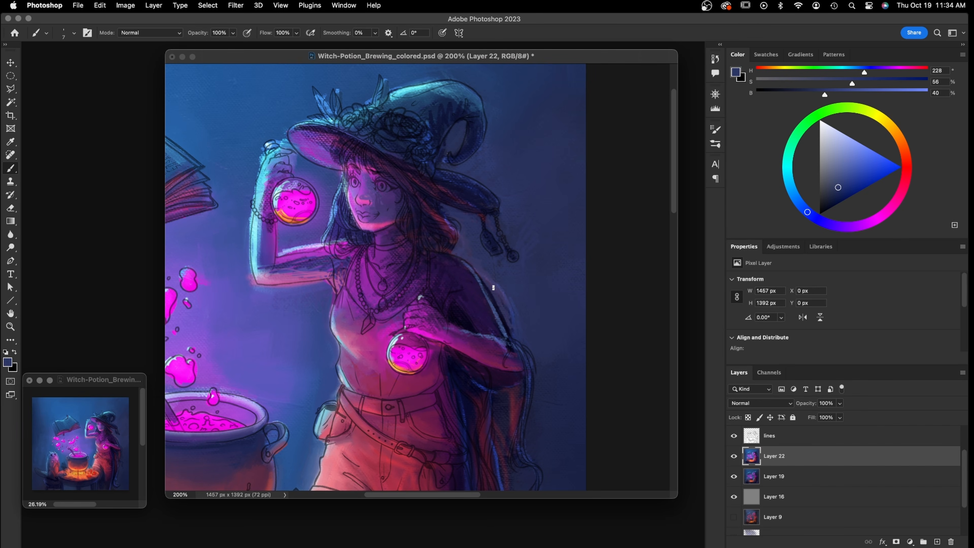
key(bracketright)
key(bracketright)
mouse_move(487, 283)
mouse_down()
mouse_move(507, 320)
mouse_move(489, 267)
mouse_move(522, 330)
mouse_up()
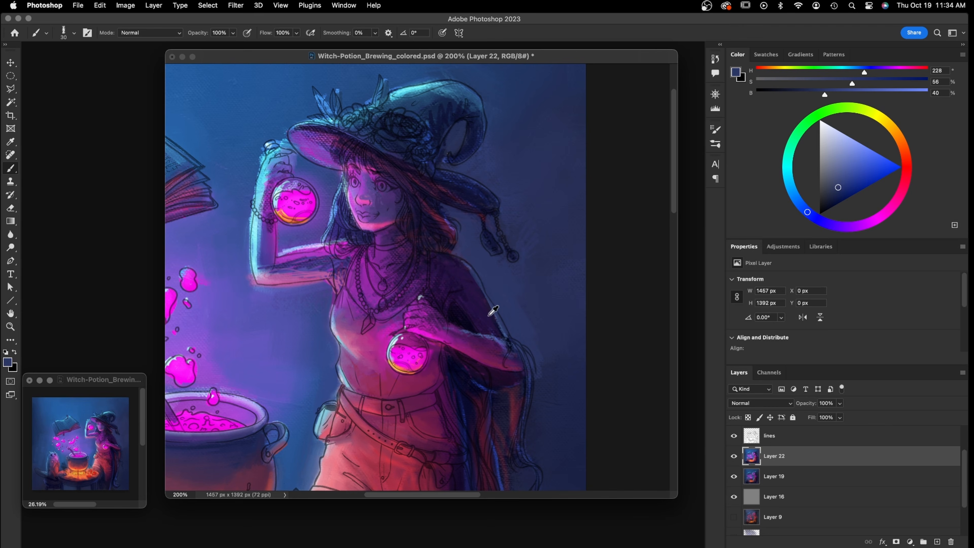
Sample a dark purple (H 292, S 70, B 30), reduce the brush to 8 px and paint over the sleeve's dark area
alt+click(503, 345)
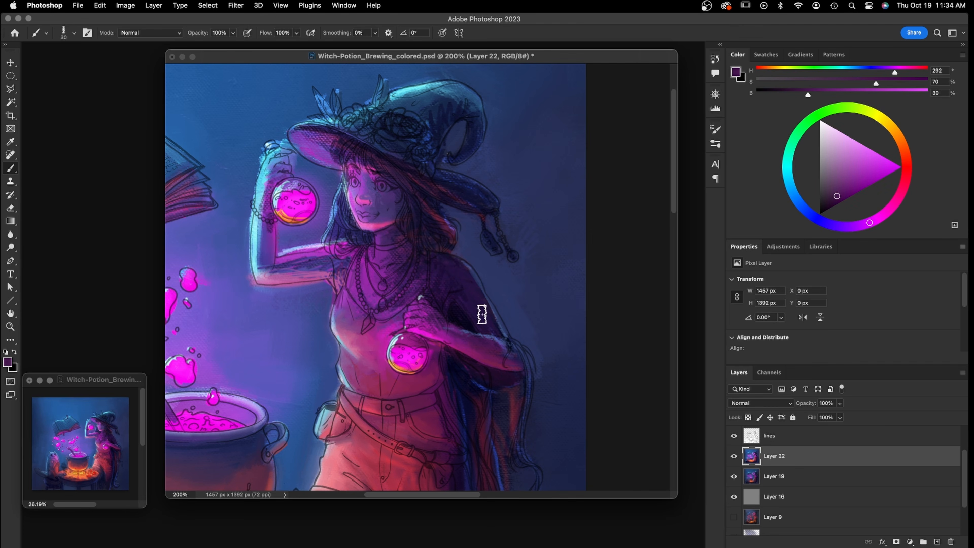
key(bracketleft)
key(bracketleft)
key(bracketleft)
key(bracketleft)
key(bracketleft)
Pick a bright blue (H 230, S 70, B 79) and paint rim light along the shoulder, sleeve, elbow, hat curl and hat tassels
click(794, 195)
click(853, 181)
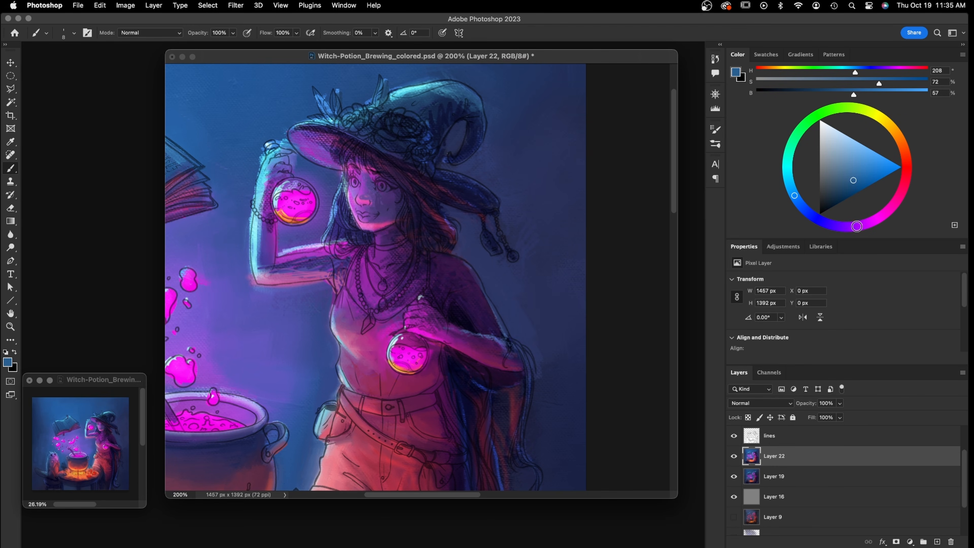
click(808, 213)
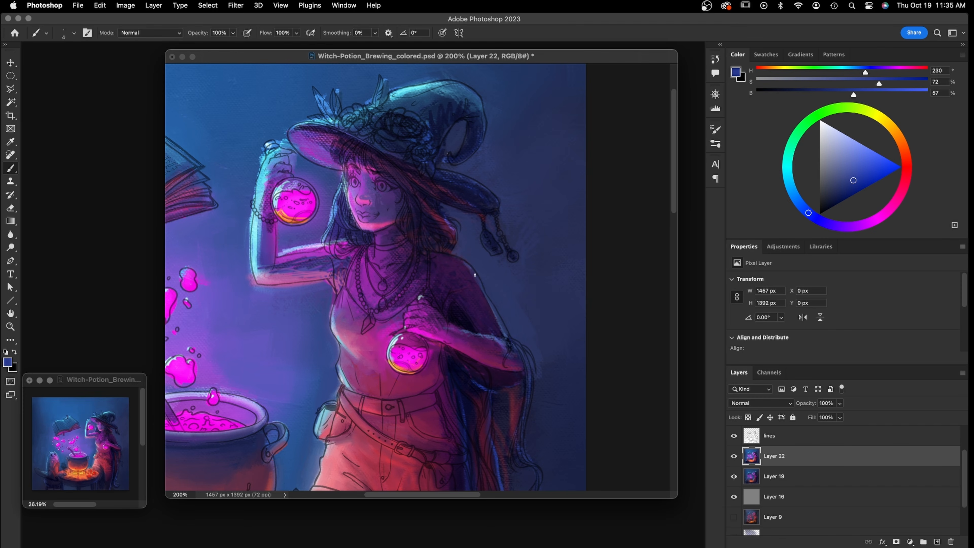
click(864, 165)
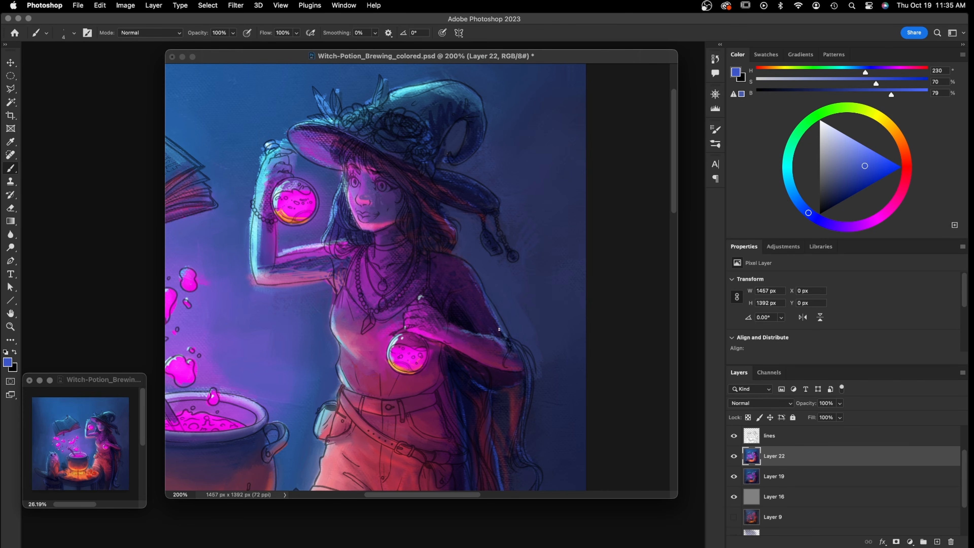
drag(466, 266, 438, 255)
drag(487, 316, 522, 363)
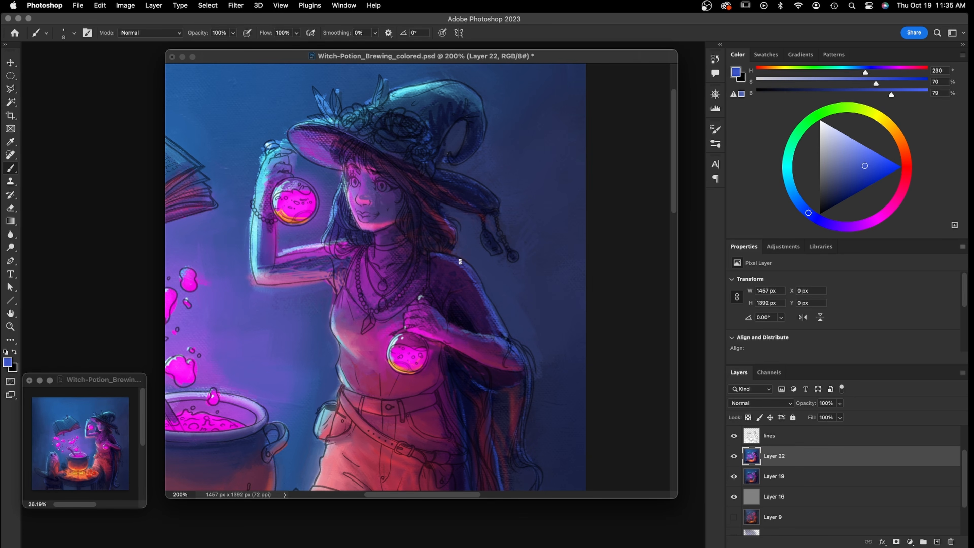
drag(486, 252, 487, 233)
mouse_move(476, 150)
mouse_down()
mouse_move(485, 130)
mouse_move(471, 89)
mouse_move(433, 157)
mouse_up()
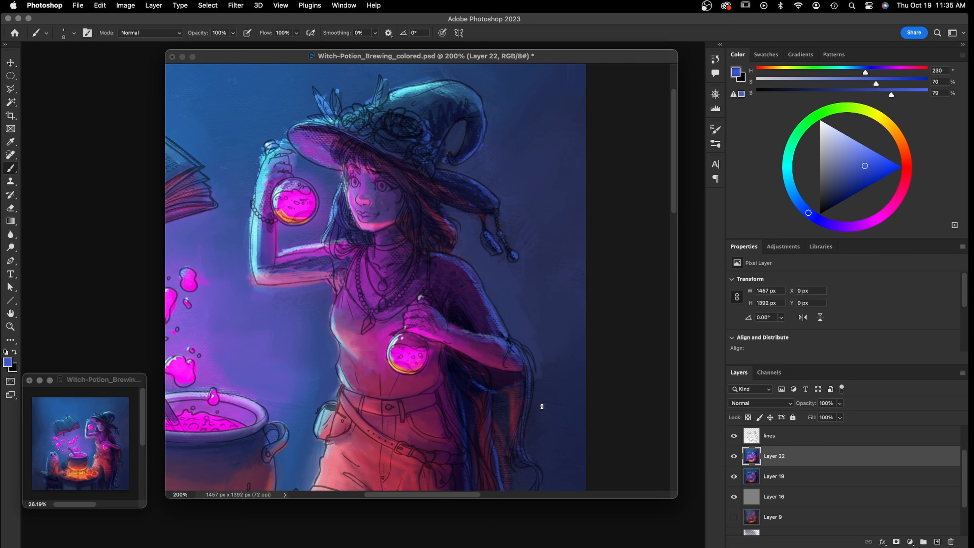
Paint over the gap between the cape and loose hair and the background beside it with sampled dark blues, enlarging the brush to 40 px
alt+click(544, 408)
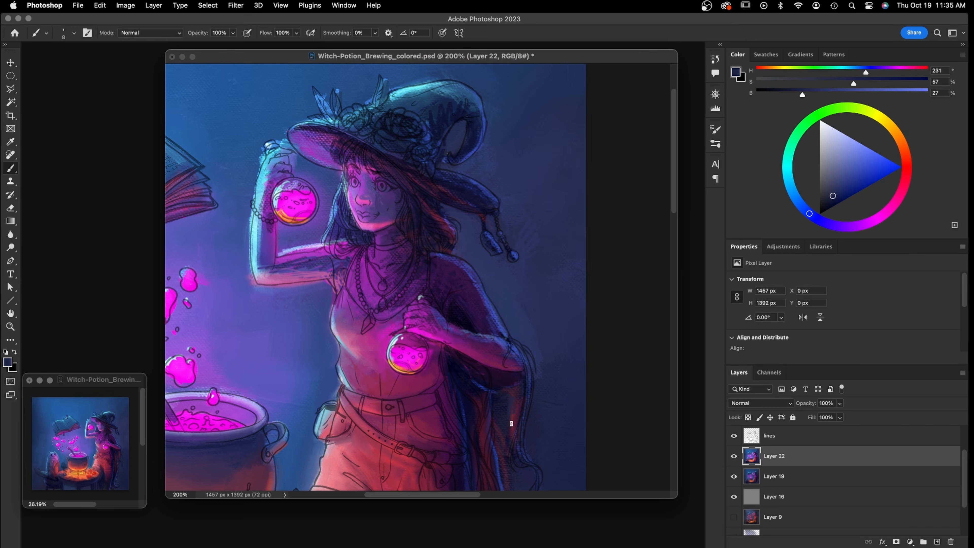
mouse_move(498, 401)
mouse_down()
mouse_move(514, 387)
mouse_move(507, 378)
mouse_up()
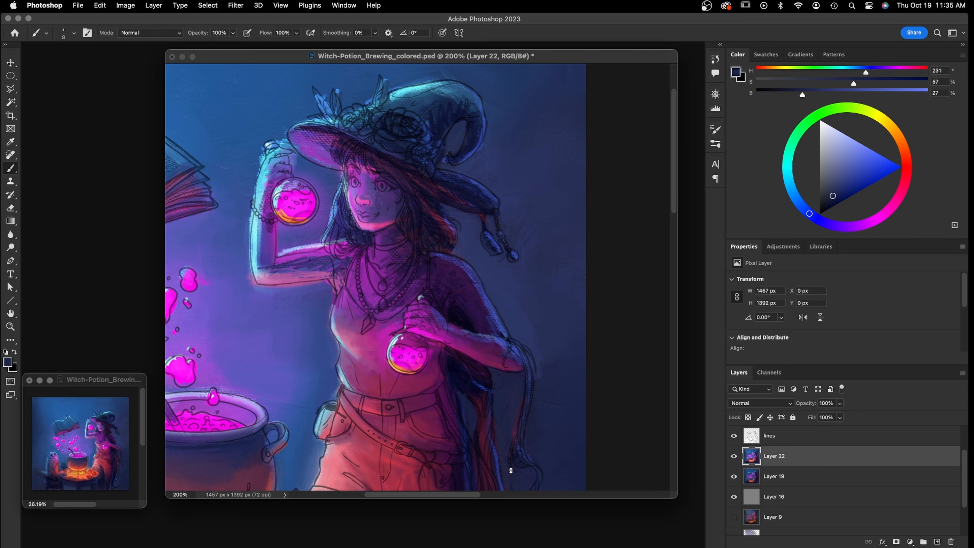
scroll(537, 395, down, 5)
scroll(537, 395, right, 3)
alt+click(484, 277)
drag(489, 310, 494, 316)
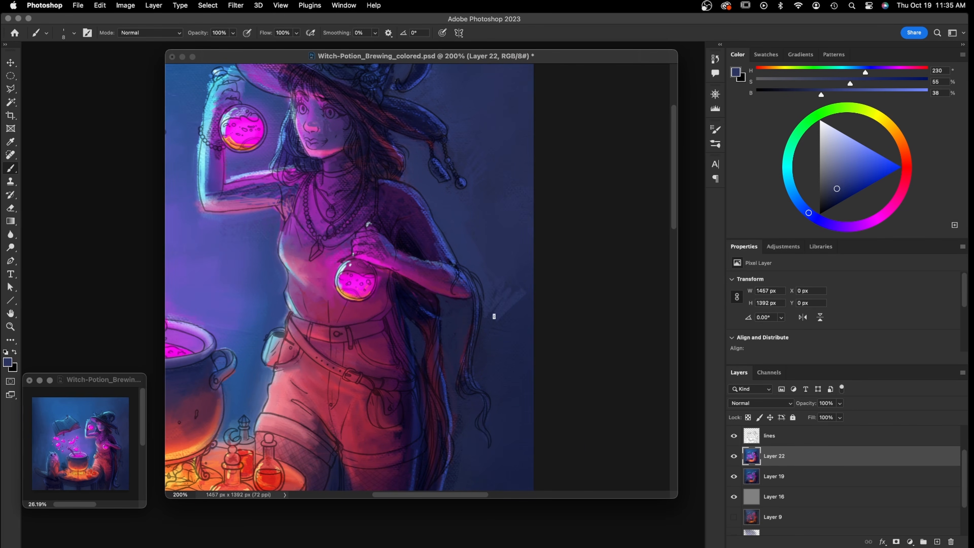
alt+click(501, 296)
key(bracketright)
key(bracketright)
key(bracketright)
key(bracketright)
mouse_move(496, 298)
mouse_down()
mouse_move(494, 346)
mouse_move(489, 303)
mouse_move(524, 293)
mouse_move(505, 275)
mouse_move(454, 311)
mouse_up()
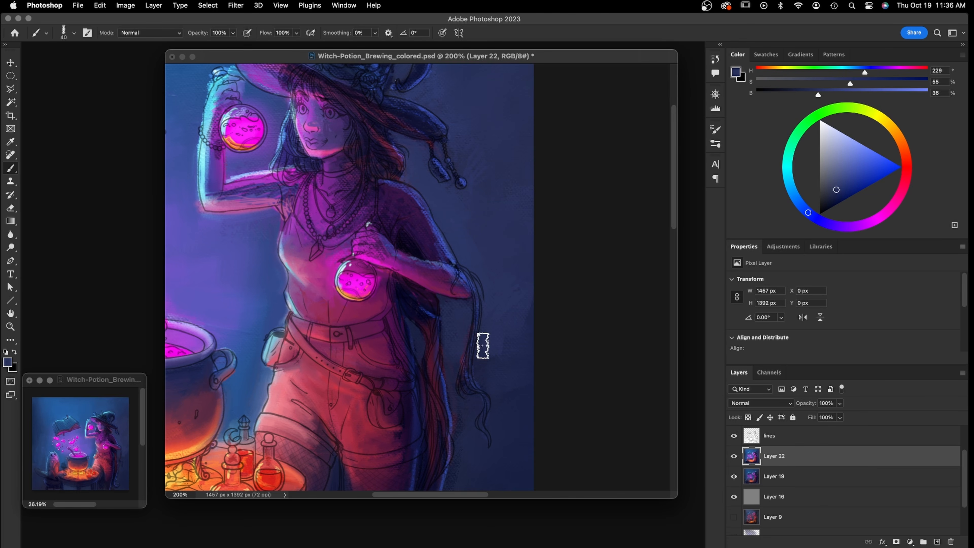
Toggle the visibility of the lines layer to compare the painting with and without line art, keeping Layer 22 active
alt+click(512, 365)
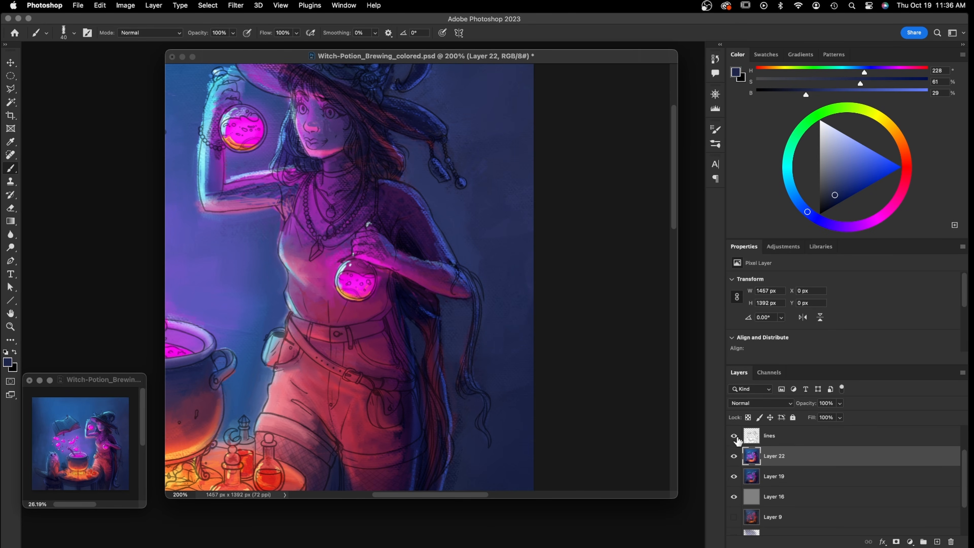
click(734, 436)
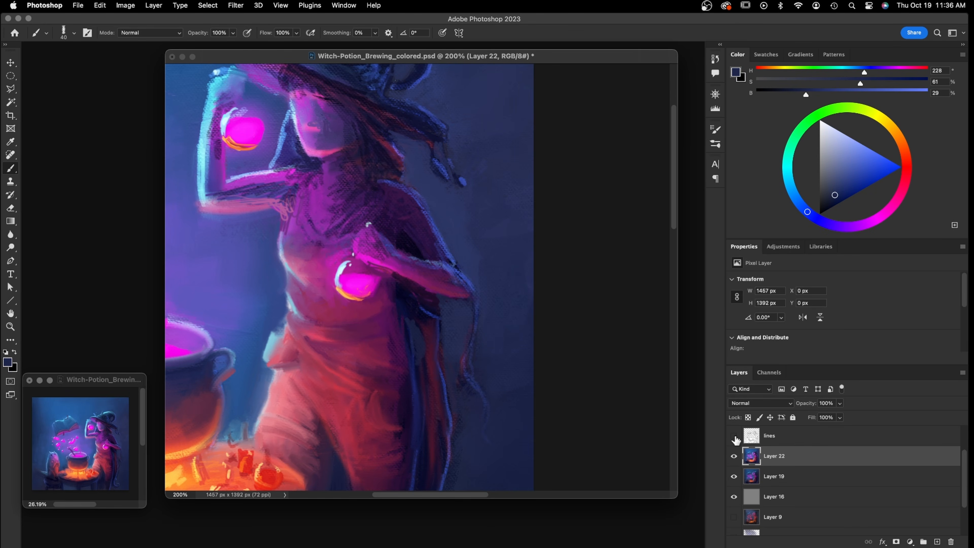
click(735, 436)
click(735, 437)
click(735, 436)
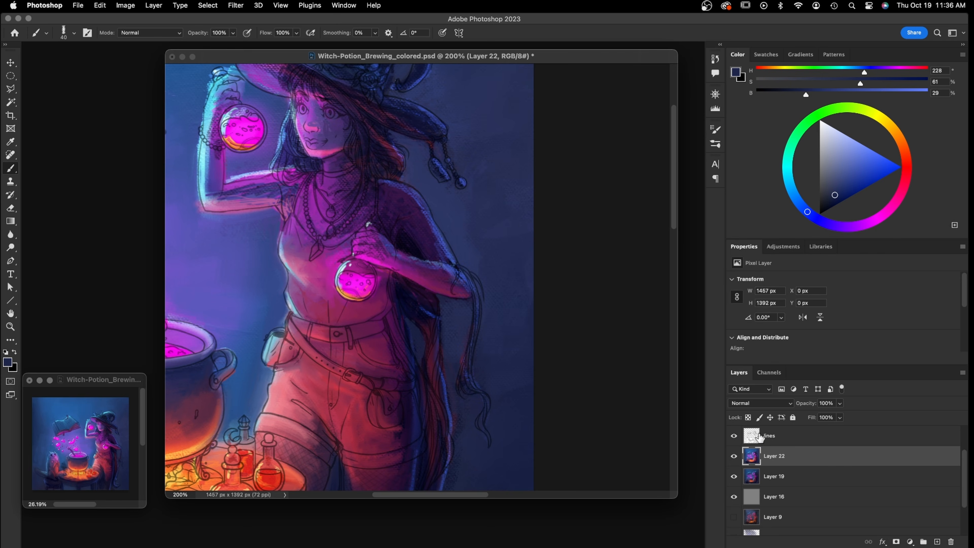
click(772, 445)
click(774, 457)
Sample a dark purple (H 284, S 77, B 21), shrink the brush and paint the shadow beneath the handheld flask
alt+click(390, 294)
key(bracketleft)
key(bracketleft)
key(bracketleft)
key(bracketleft)
key(bracketleft)
drag(369, 303, 350, 304)
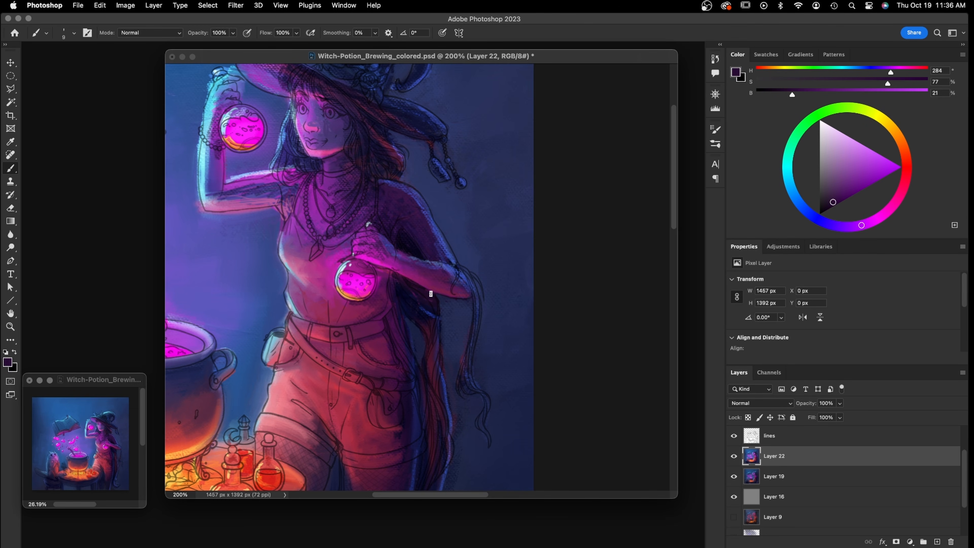
Deepen the cape's shadows and the loose hair lock below the elbow with sampled dark indigos, including H 256, S 82, B 16
alt+click(408, 313)
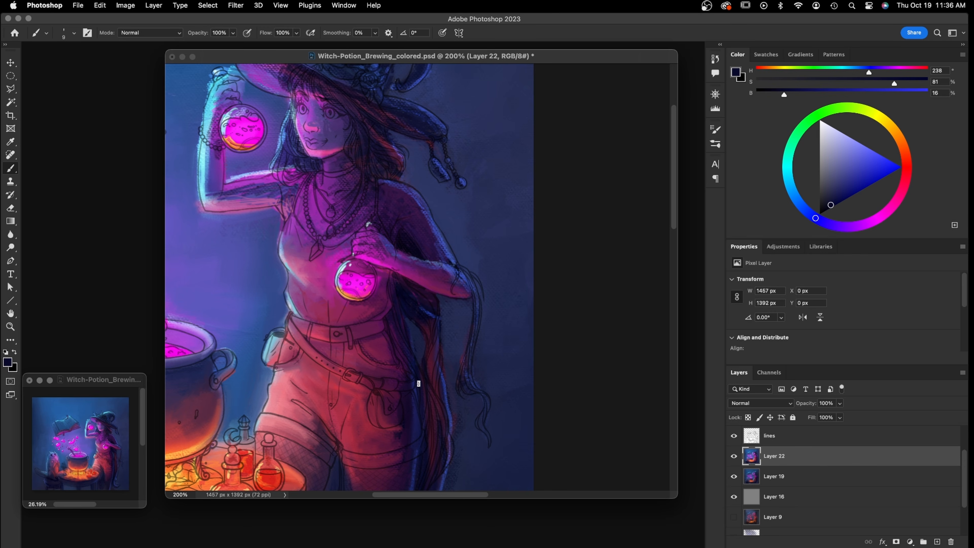
alt+click(414, 401)
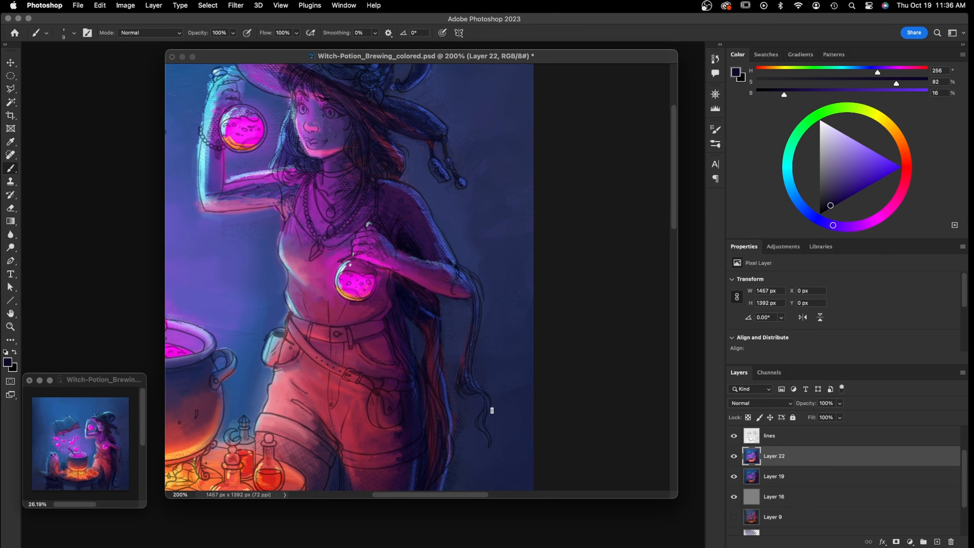
drag(429, 380, 432, 355)
drag(472, 295, 470, 348)
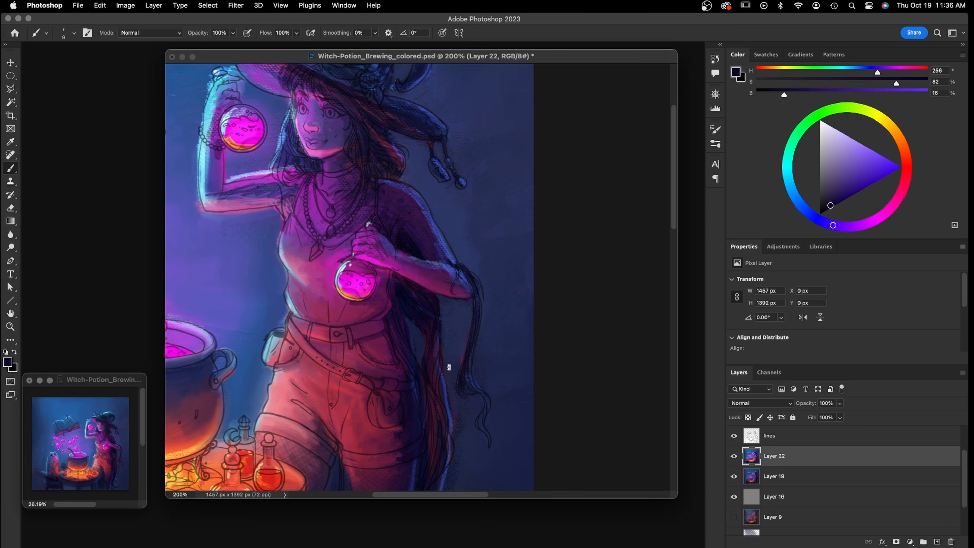
Paint the loose lock to its curled tip with sampled dark indigo (H 252, S 82, B 15) and clean the hair edge with background blue
alt+click(437, 403)
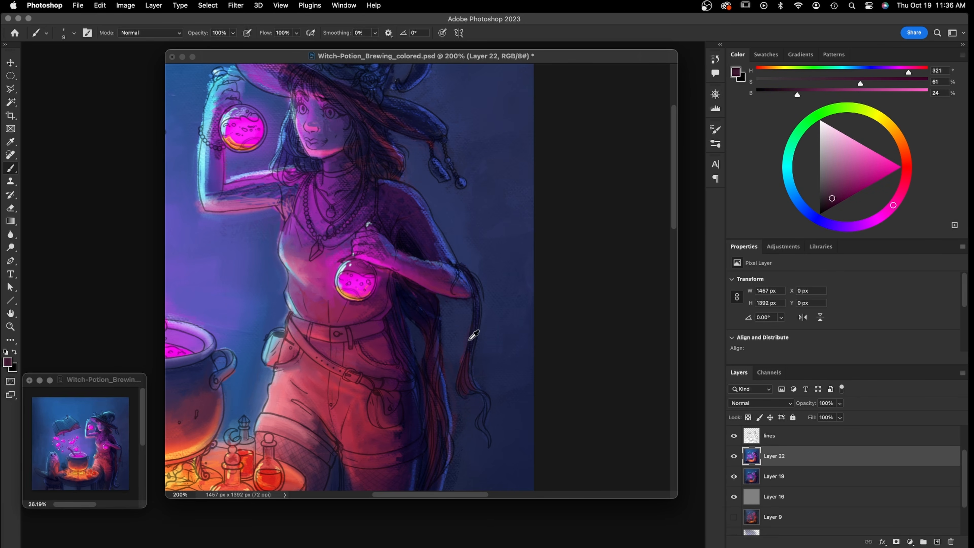
alt+click(428, 317)
drag(477, 391, 485, 433)
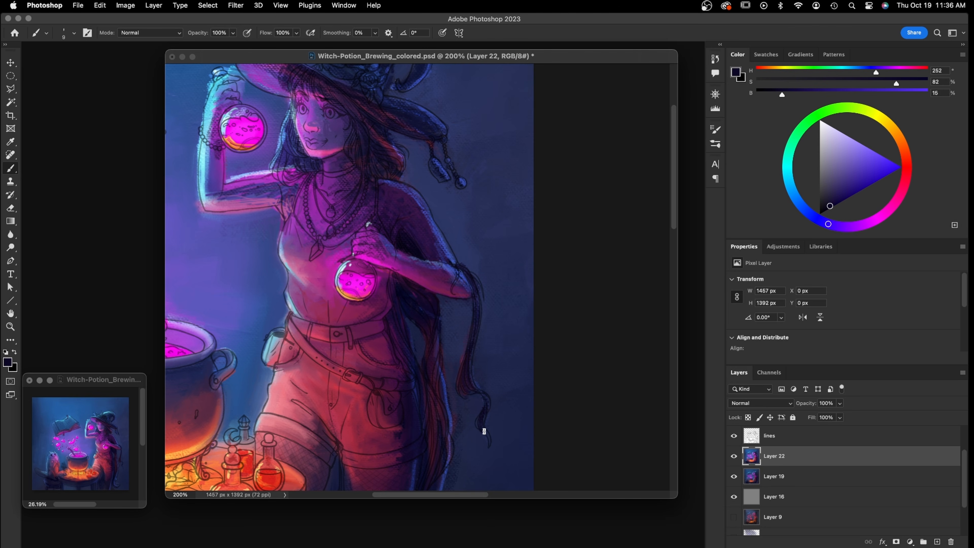
alt+click(455, 434)
drag(455, 434, 452, 429)
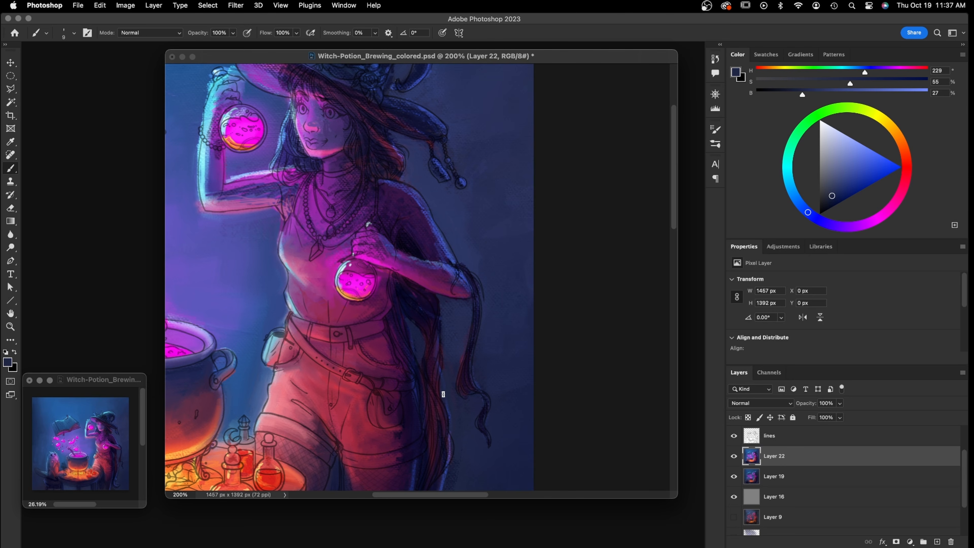
Pick a medium blue (H 229, S 63, B 60), reduce the brush to 5 px and paint rim light along the long hair and loose lock
click(844, 183)
click(850, 175)
key(bracketleft)
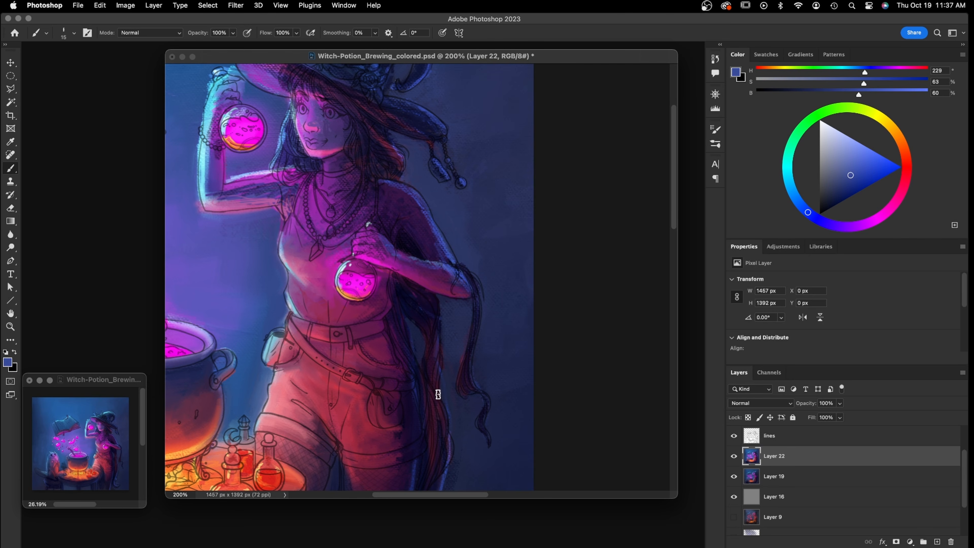
drag(433, 389, 442, 422)
mouse_move(437, 379)
mouse_down()
mouse_move(434, 294)
mouse_move(411, 350)
mouse_up()
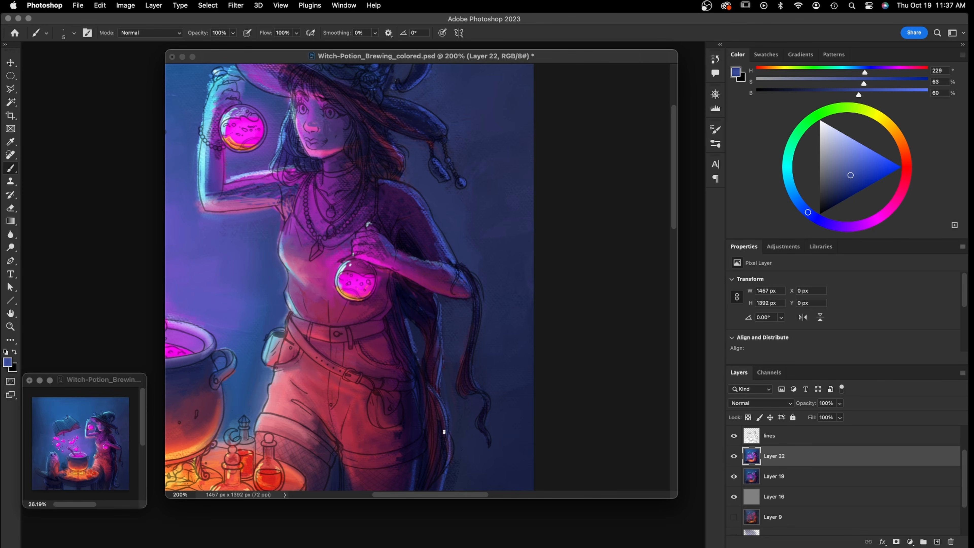
mouse_move(435, 450)
mouse_down()
mouse_move(448, 434)
mouse_move(441, 467)
mouse_move(485, 410)
mouse_move(479, 426)
mouse_move(487, 399)
mouse_move(483, 410)
mouse_move(475, 385)
mouse_move(465, 389)
mouse_move(469, 357)
mouse_up()
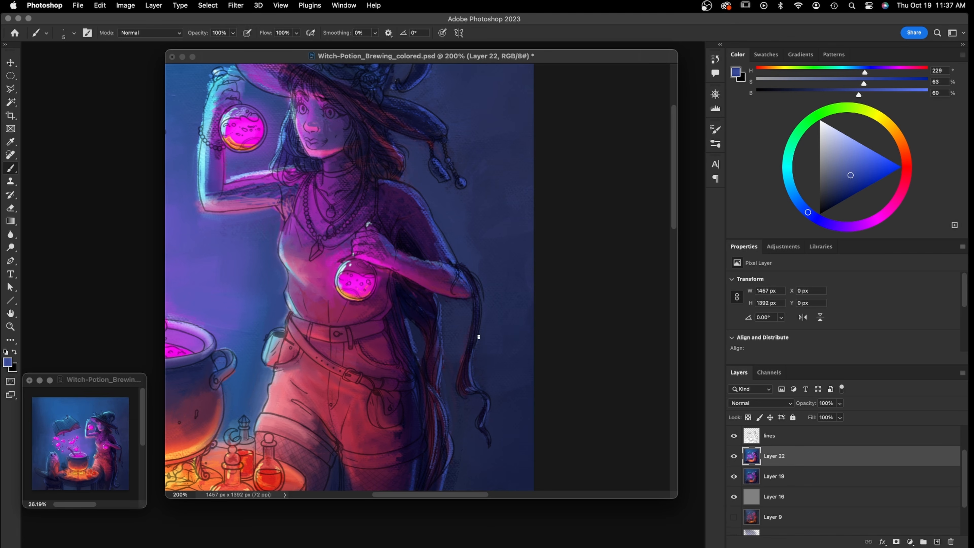
drag(480, 312, 482, 302)
Pick a lighter blue (H 212, S 61, B 91) and add brighter rim highlights along the loose lock and long hair
drag(850, 175, 865, 155)
drag(481, 301, 469, 269)
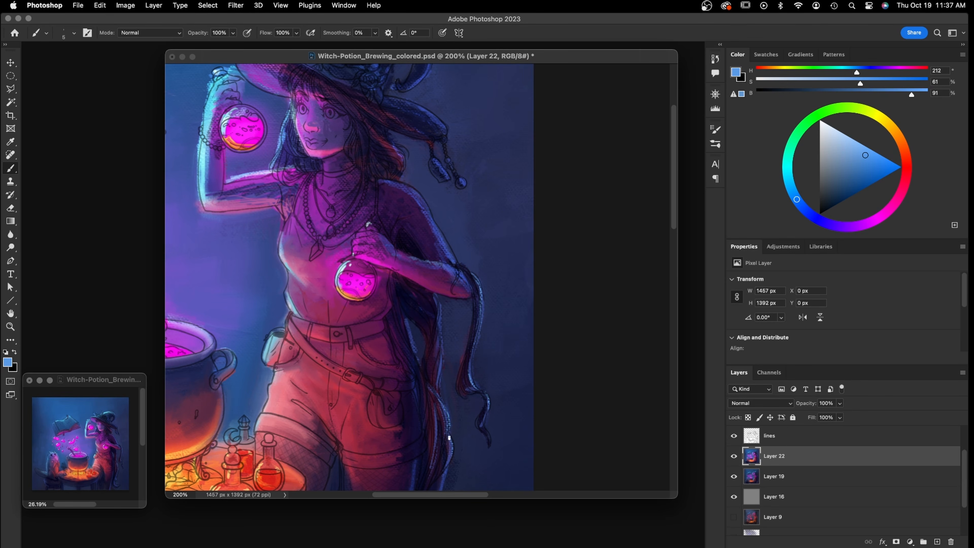
mouse_move(438, 376)
mouse_down()
mouse_move(440, 307)
mouse_move(435, 338)
mouse_up()
drag(474, 278, 477, 300)
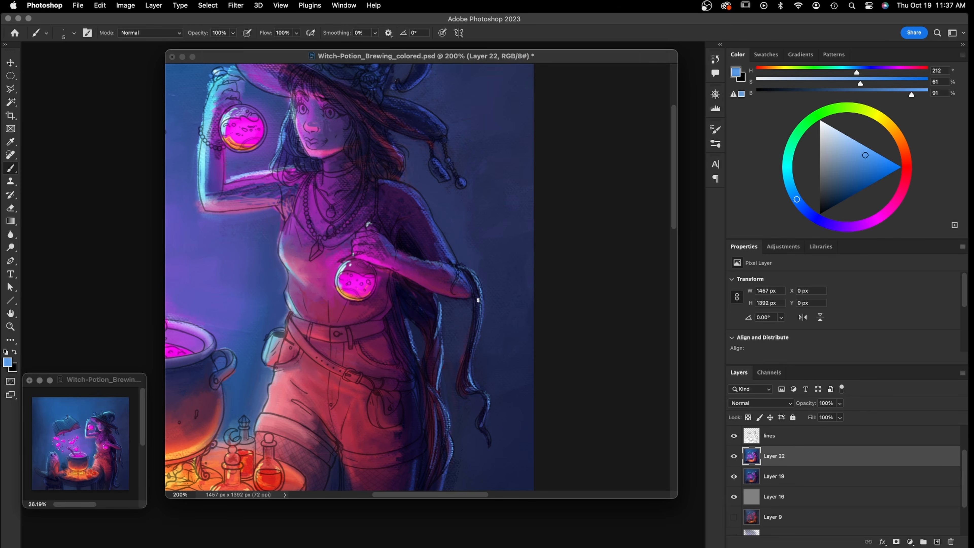
Mix a dark magenta (H 317, S 71, B 22) from colours sampled on the clothing and darken the waist belt with a 10 px brush
alt+click(402, 314)
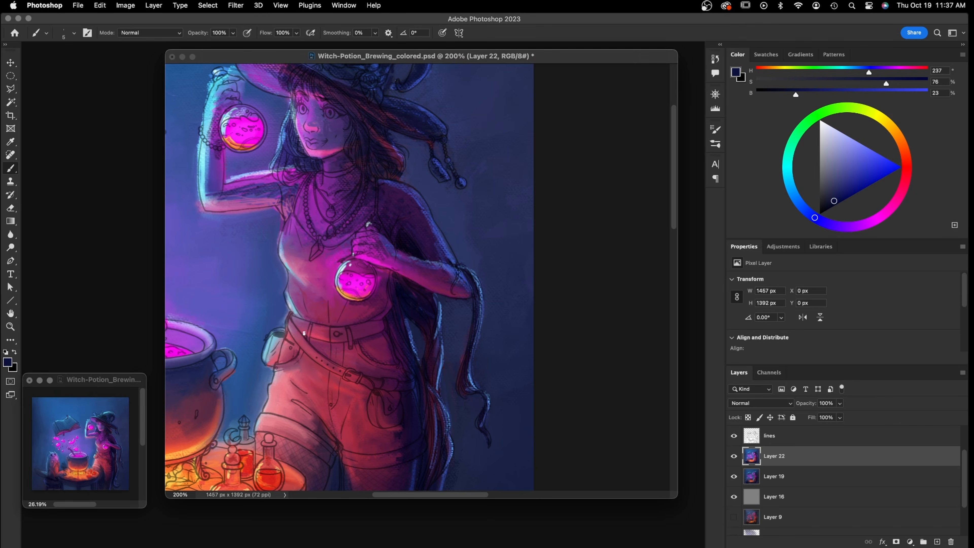
scroll(498, 361, down, 5)
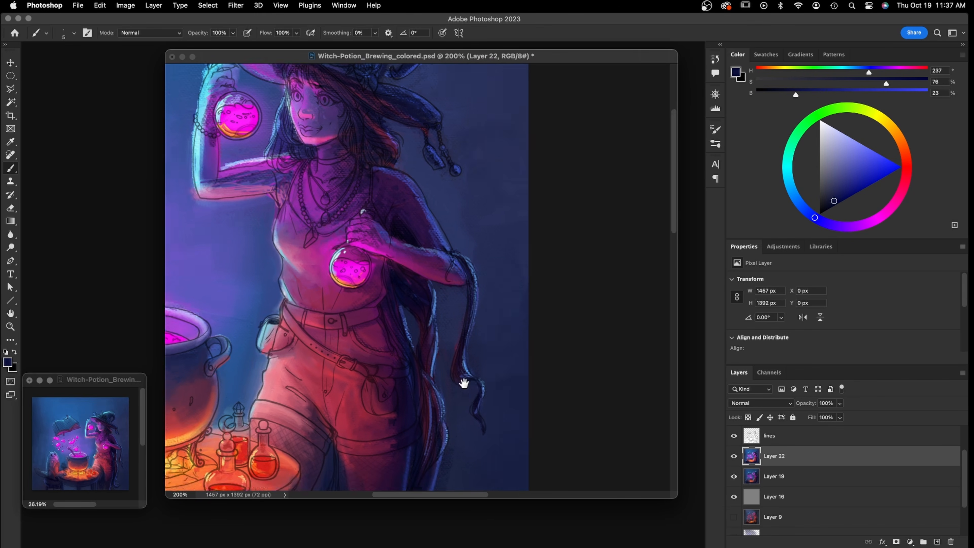
alt+click(361, 353)
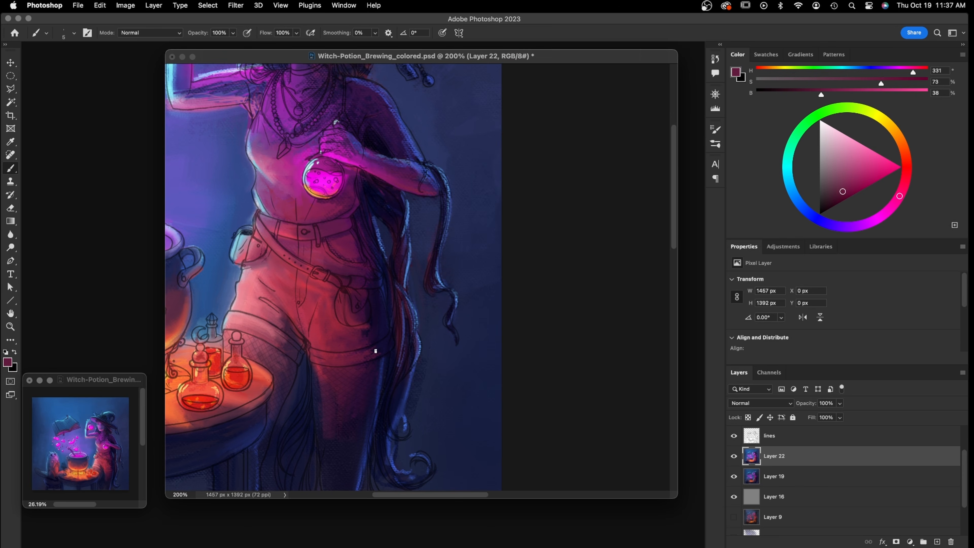
key(])
alt+click(348, 220)
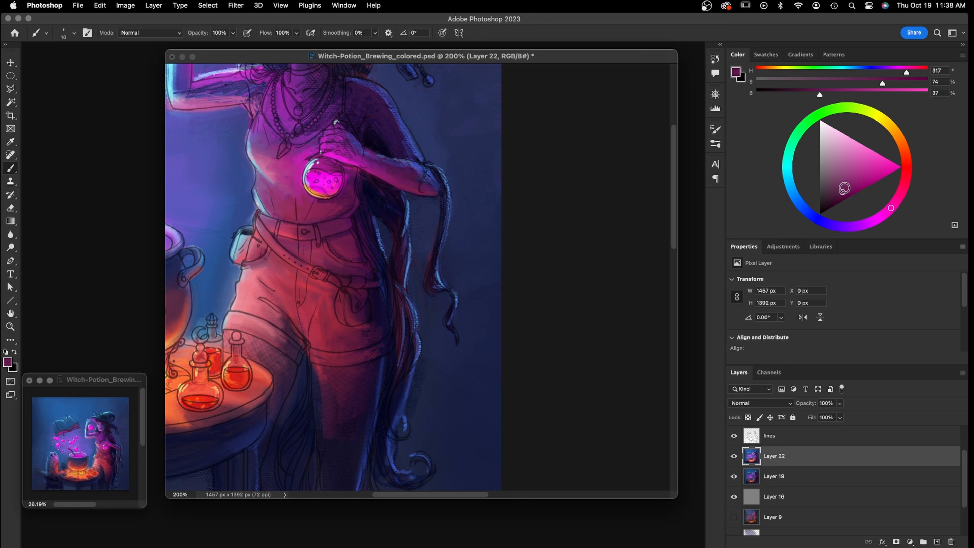
click(836, 198)
click(832, 200)
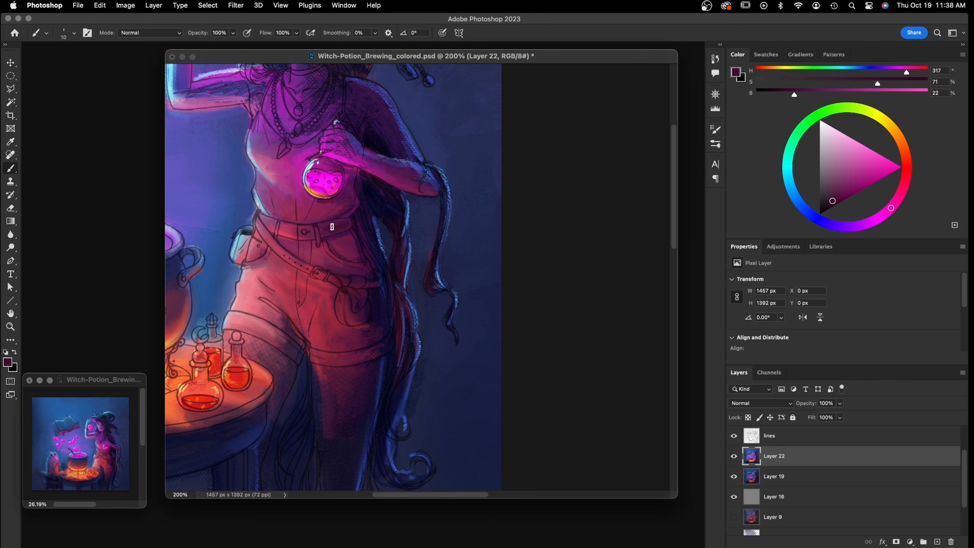
click(302, 233)
drag(293, 230, 271, 230)
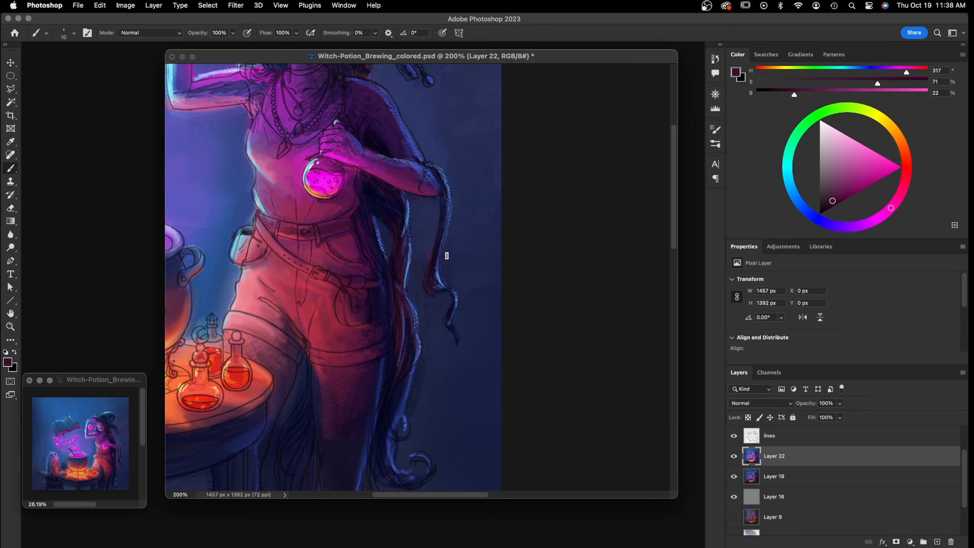
Shade the leg below the shorts with sampled dark magenta, and paint over the lower hair's outer edge with background blue (H 230, S 57, B 25)
alt+click(355, 333)
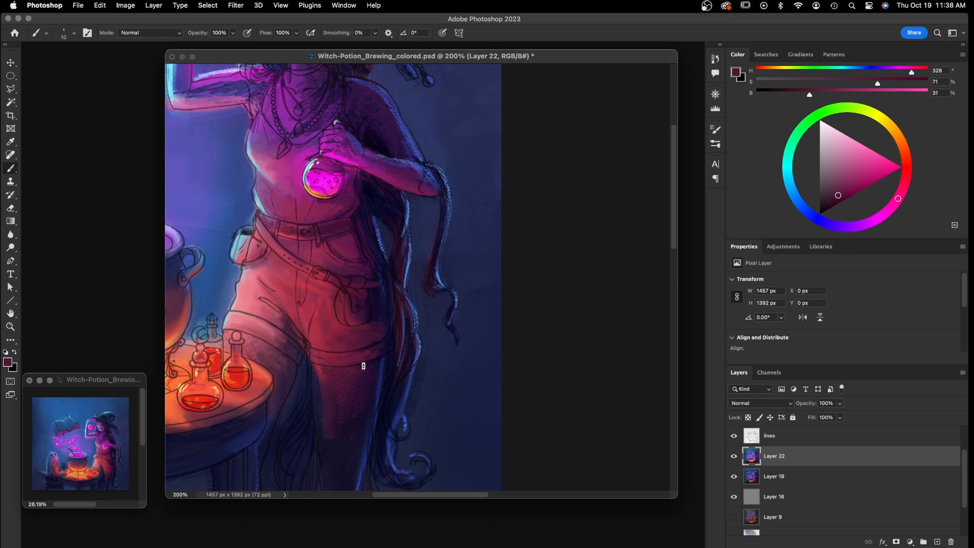
alt+click(360, 369)
alt+click(431, 382)
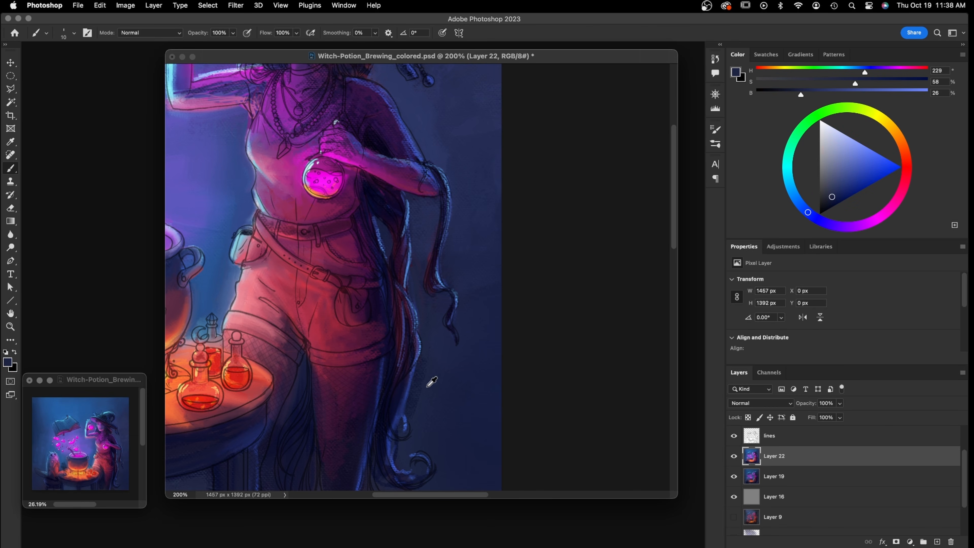
alt+click(431, 389)
drag(398, 408, 398, 431)
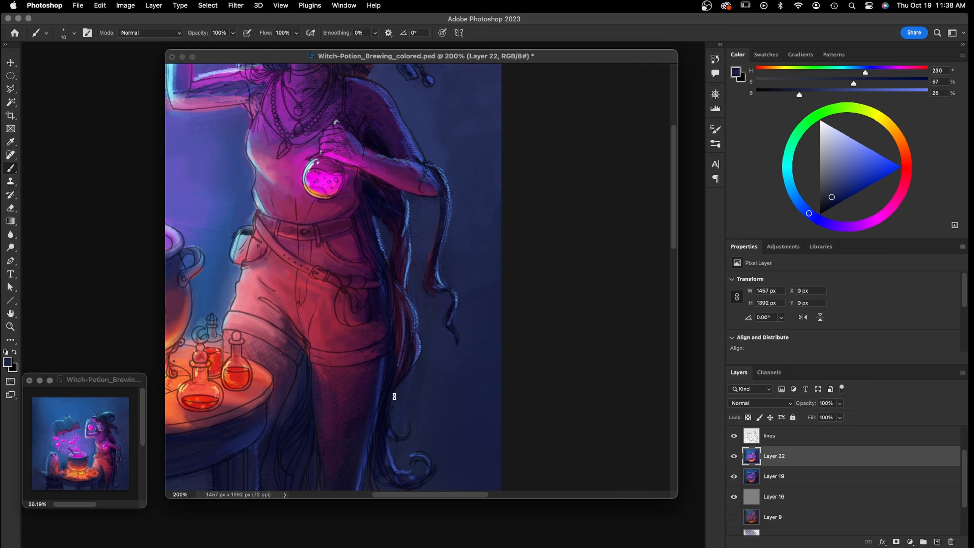
Touch up the background around the lower hair curls, then darken the curls with sampled deep blue (H 232, S 83, B 14) and a 7 px brush
drag(437, 426, 453, 294)
alt+click(428, 329)
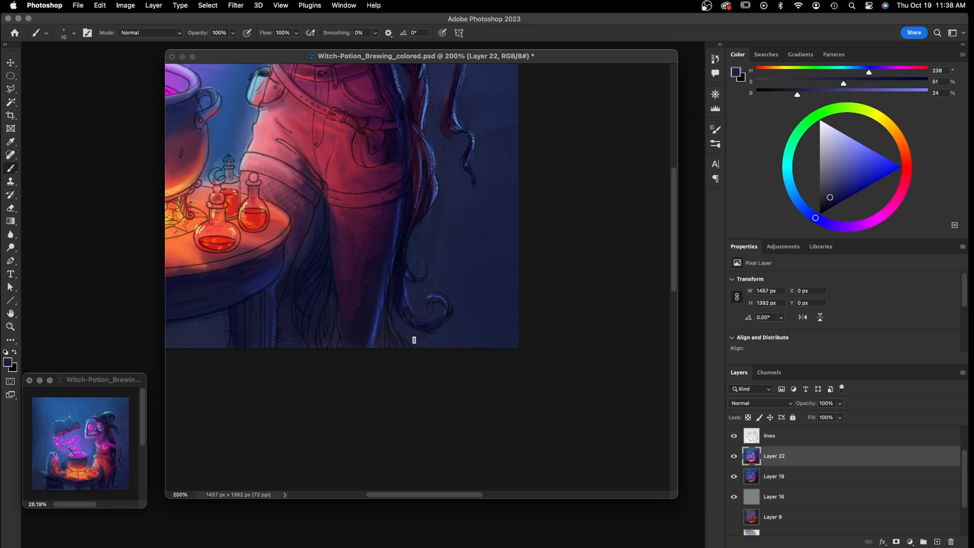
alt+click(400, 290)
key(bracketleft)
drag(392, 328, 387, 339)
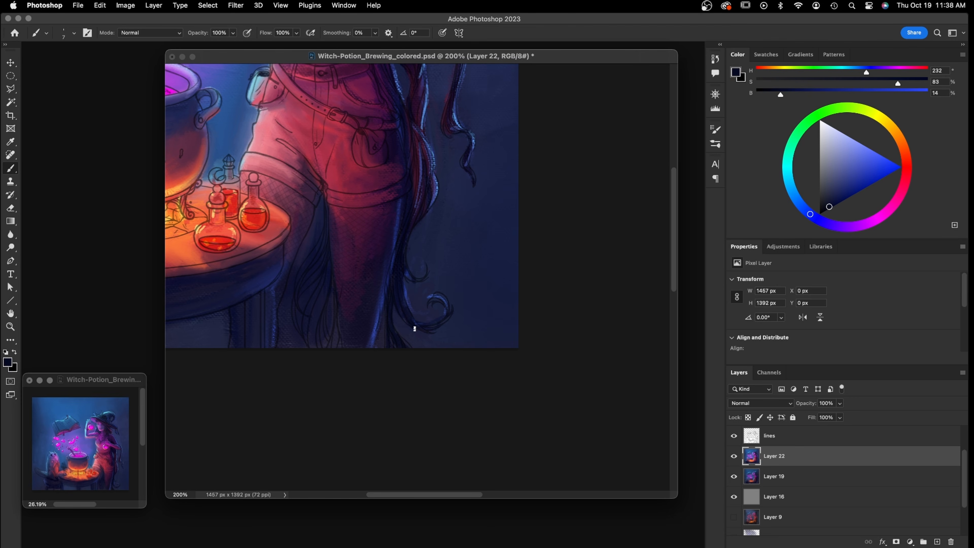
drag(441, 299, 432, 300)
Paint rim light along the leg's outer edge with sampled blue (H 228, S 71, B 58) and darken the lower leg with sampled dark blues
alt+click(376, 317)
mouse_move(377, 317)
mouse_down()
mouse_move(379, 343)
mouse_move(371, 346)
mouse_up()
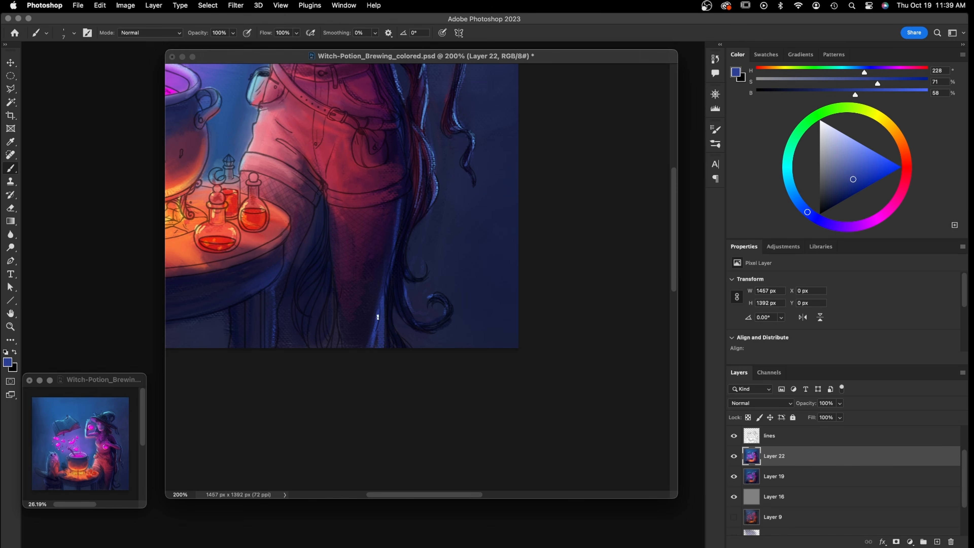
drag(374, 294, 388, 242)
alt+click(376, 282)
mouse_move(378, 301)
mouse_down()
mouse_move(379, 345)
mouse_move(376, 314)
mouse_up()
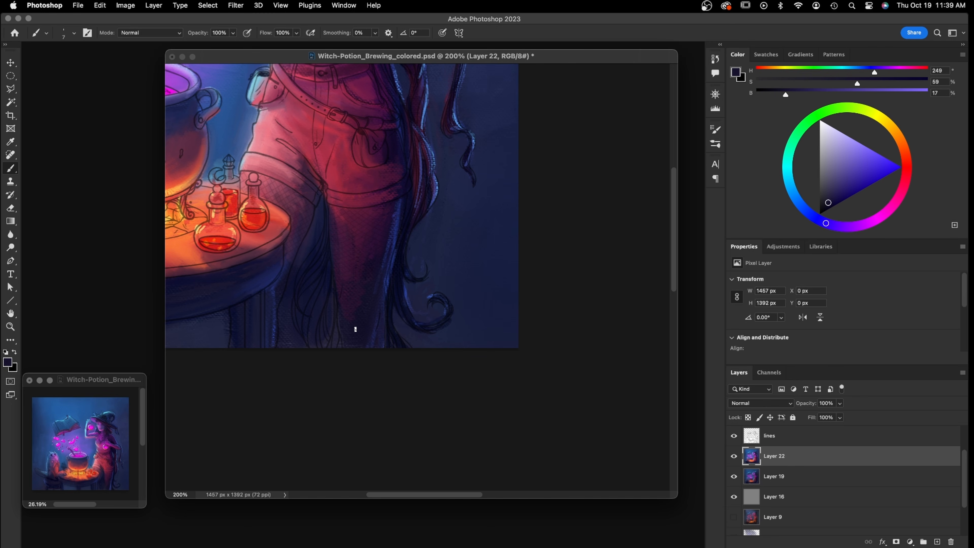
alt+click(397, 270)
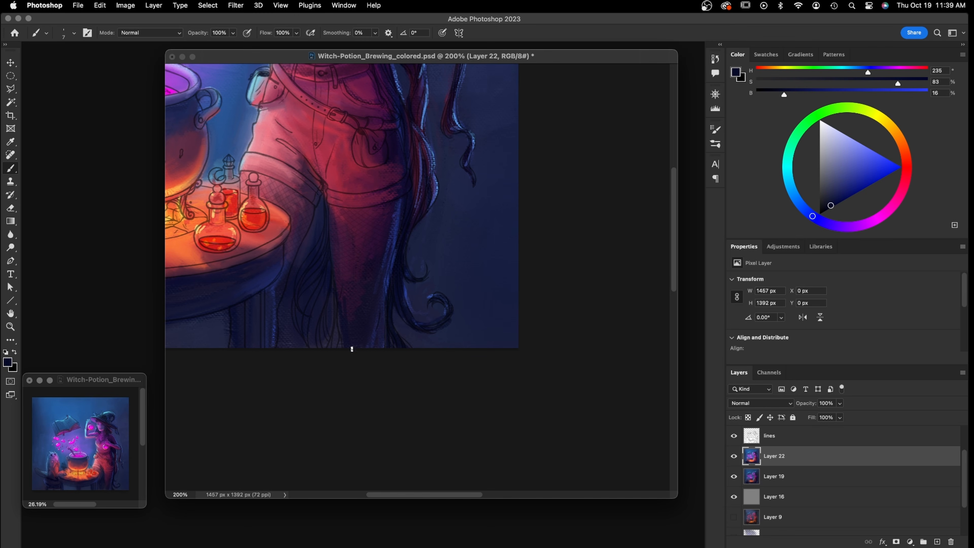
Paint background blue (H 229, S 51, B 26) between the hair strands behind the legs, and deepen the strands and leg shadow with sampled darks
alt+click(226, 319)
drag(289, 296, 286, 296)
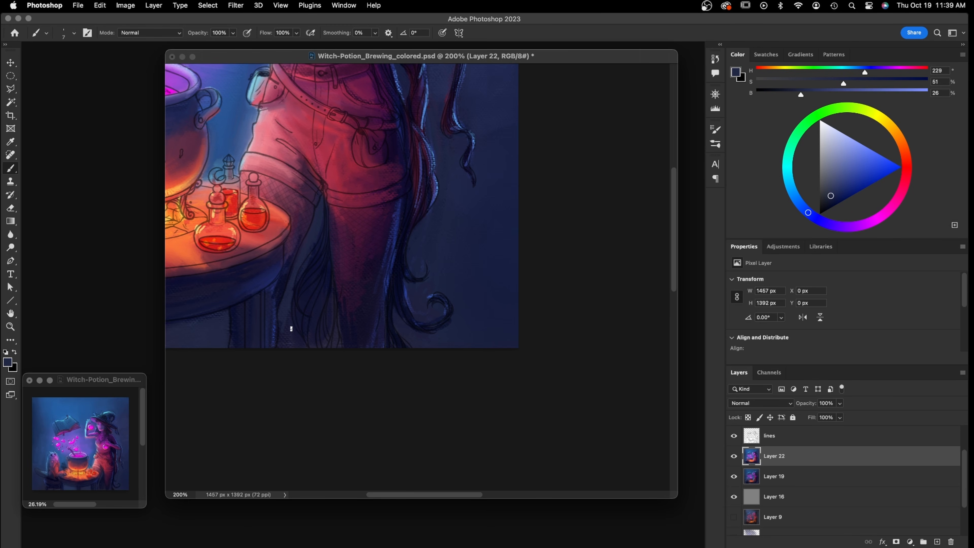
drag(304, 305, 309, 290)
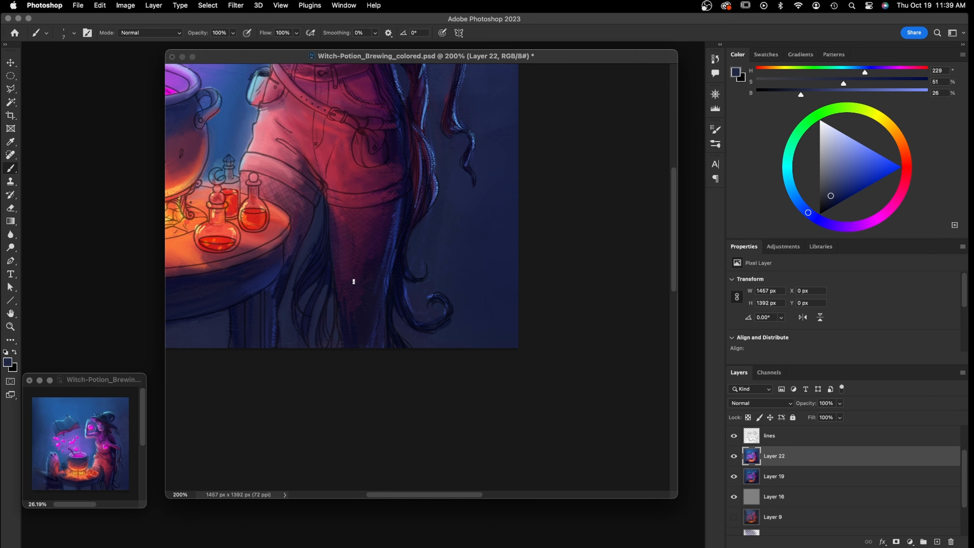
alt+click(331, 276)
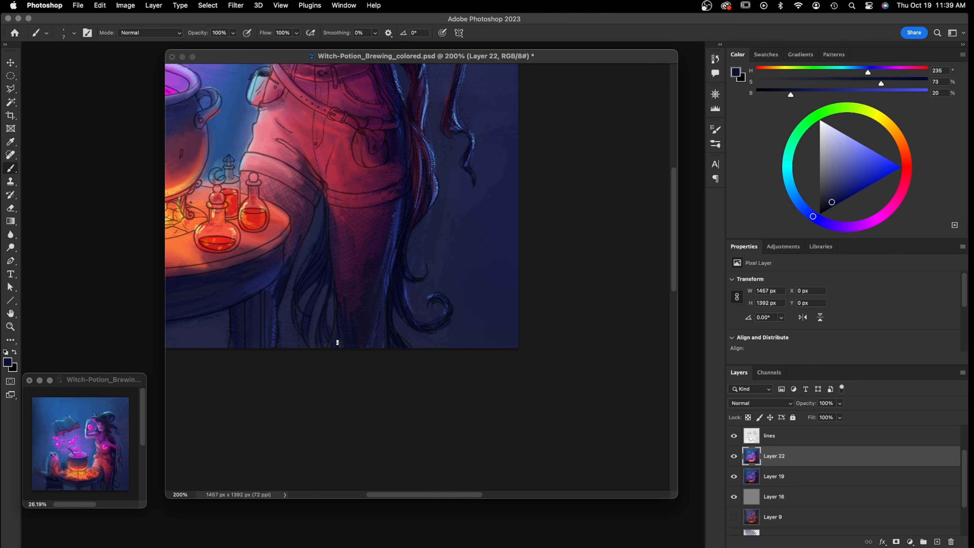
alt+click(346, 317)
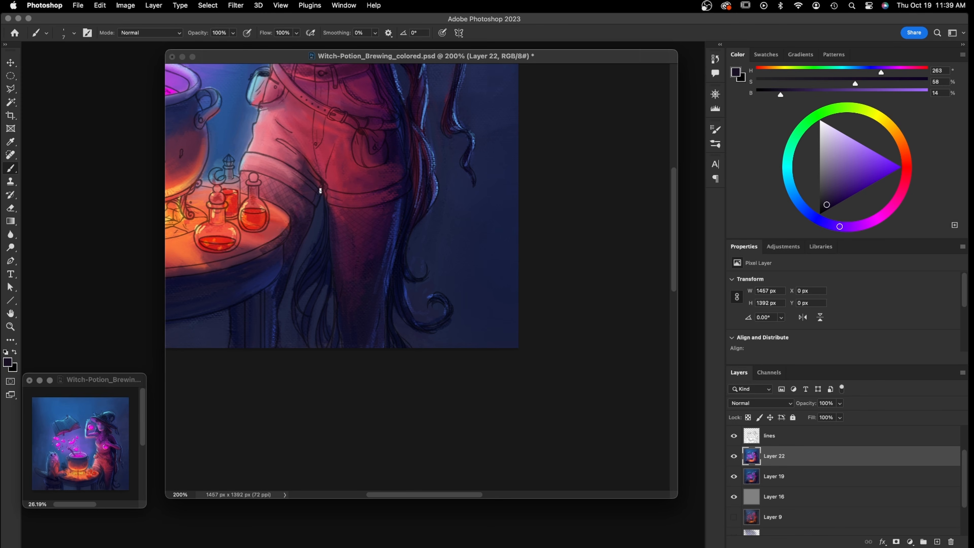
Sample pinkish reds from the shorts (H 346, S 55, B 67 and H 349, S 71, B 68) and add warm strokes to the shorts and leg
alt+click(298, 152)
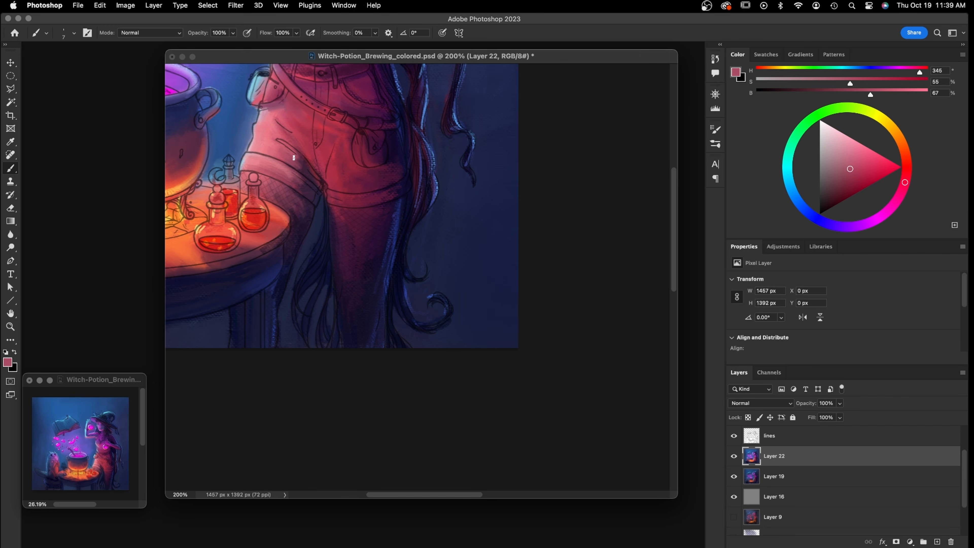
alt+click(323, 157)
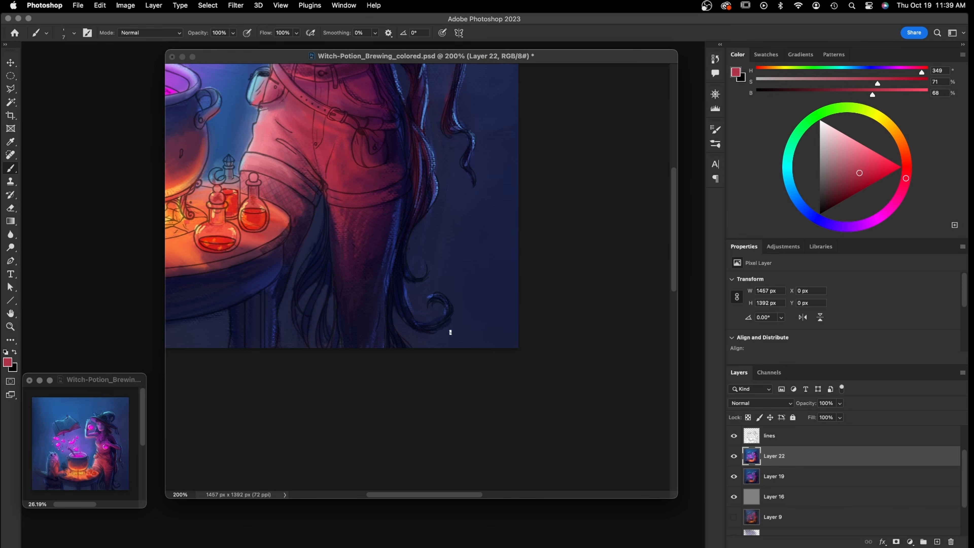
Blend the shorts and upper leg with sampled reds (H 346, S 72, B 54 and H 350, S 75, B 68), and darken the belt with sampled purple
scroll(434, 239, up, 5)
scroll(435, 239, left, 4)
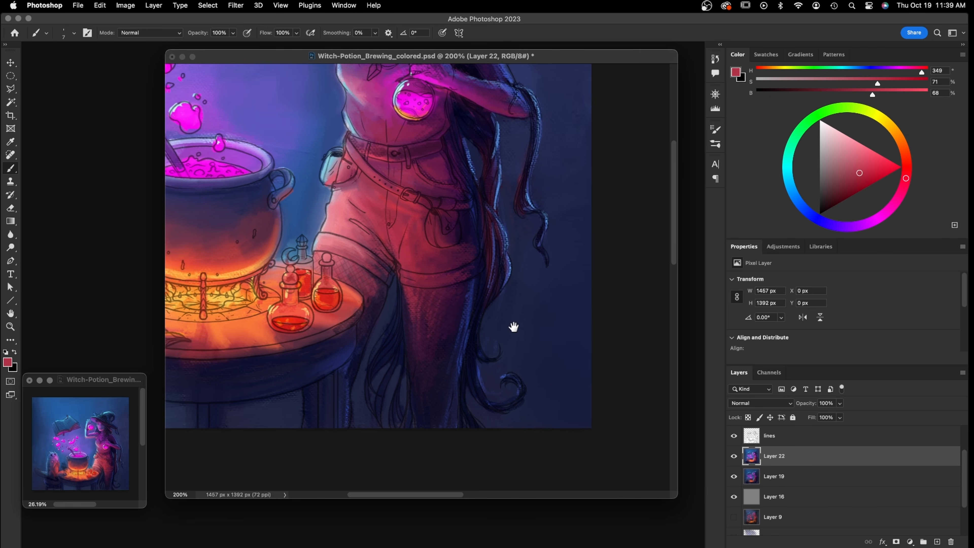
alt+click(421, 298)
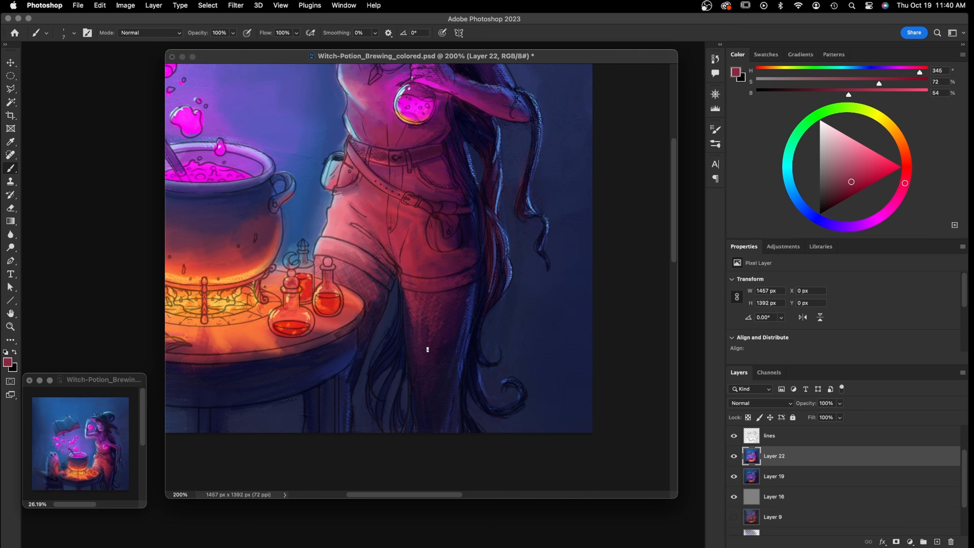
alt+click(410, 254)
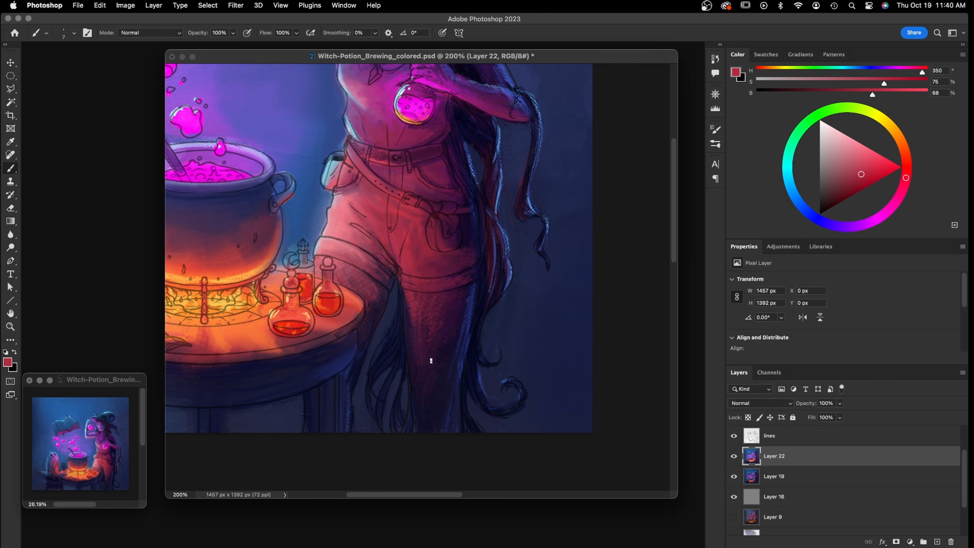
alt+click(427, 349)
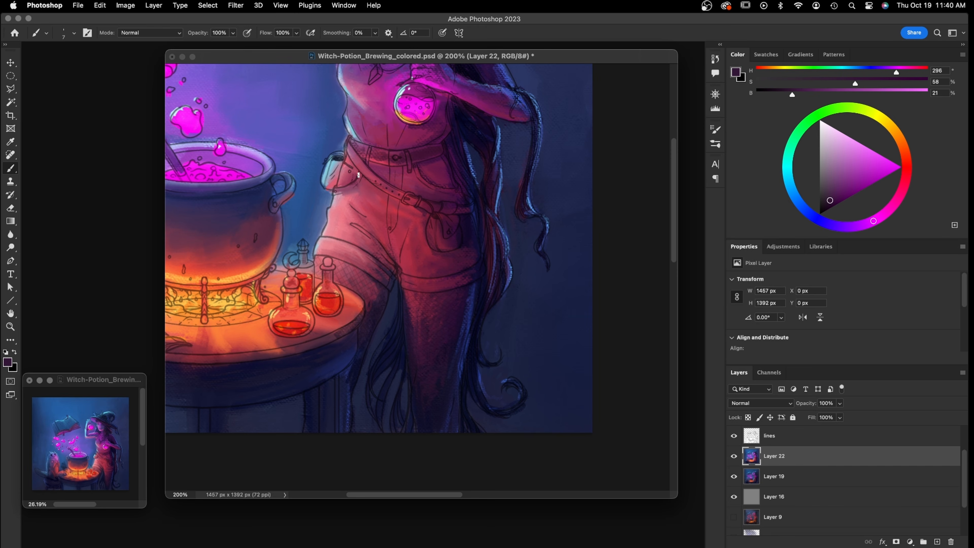
mouse_move(359, 179)
mouse_down()
mouse_move(354, 167)
mouse_move(352, 182)
mouse_up()
Touch up the table legs with sampled dark blues (H 238, S 68, B 18 and H 232, S 48, B 25), then sample background blue beside the shorts
alt+click(351, 376)
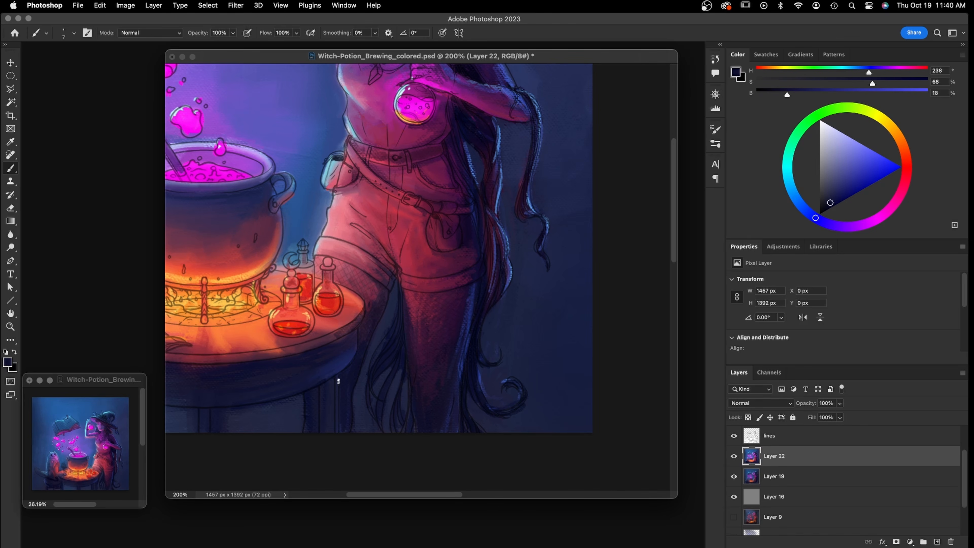
alt+click(361, 420)
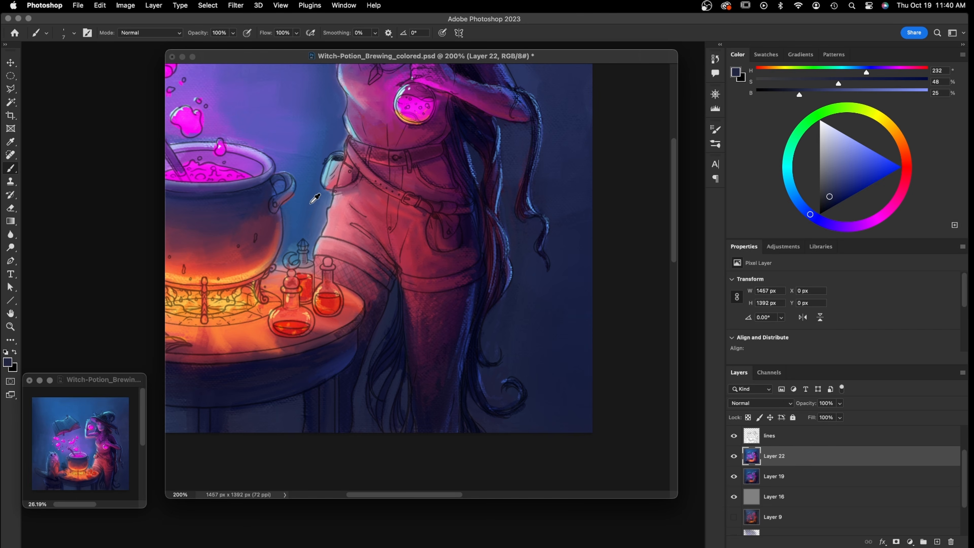
alt+click(316, 199)
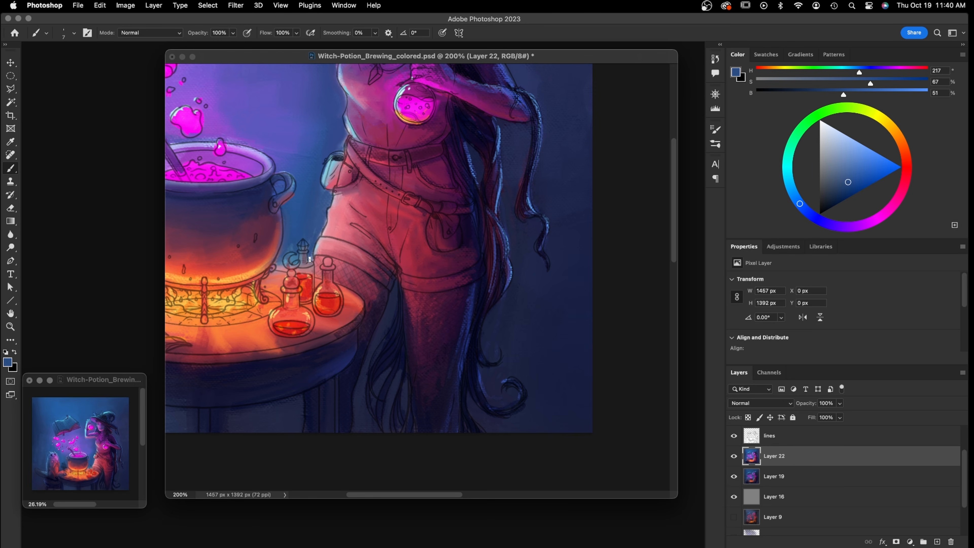
Paint the underside of the hat brim with sampled purples (H 256, S 63, B 40 and H 273, S 64, B 69)
drag(474, 286, 528, 428)
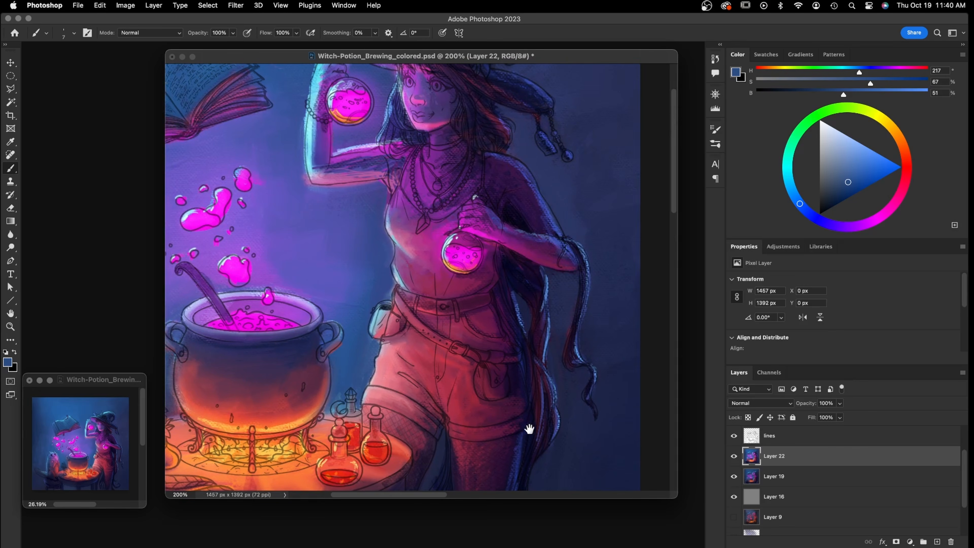
drag(447, 285, 463, 422)
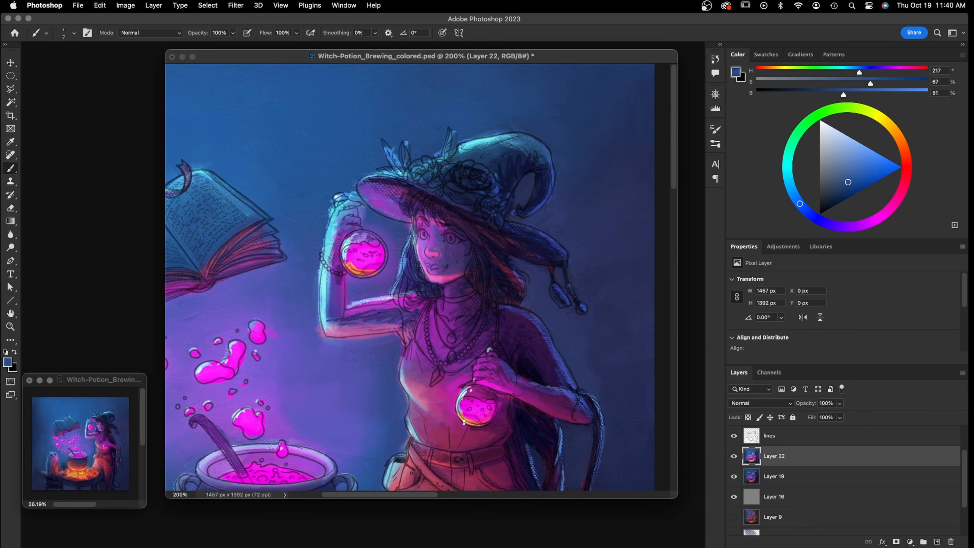
alt+click(401, 191)
mouse_move(379, 204)
mouse_down()
mouse_move(387, 194)
mouse_move(366, 188)
mouse_move(394, 185)
mouse_up()
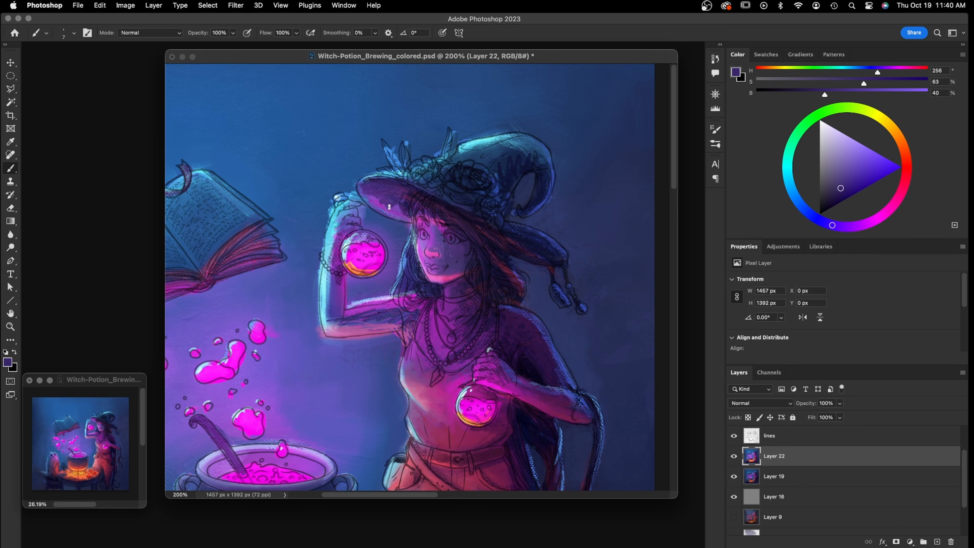
alt+click(403, 207)
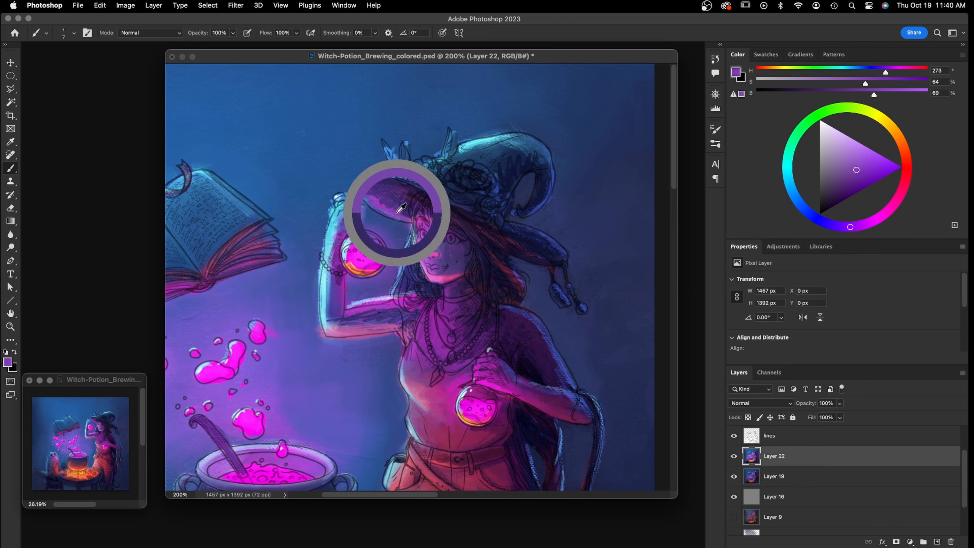
drag(402, 193, 374, 195)
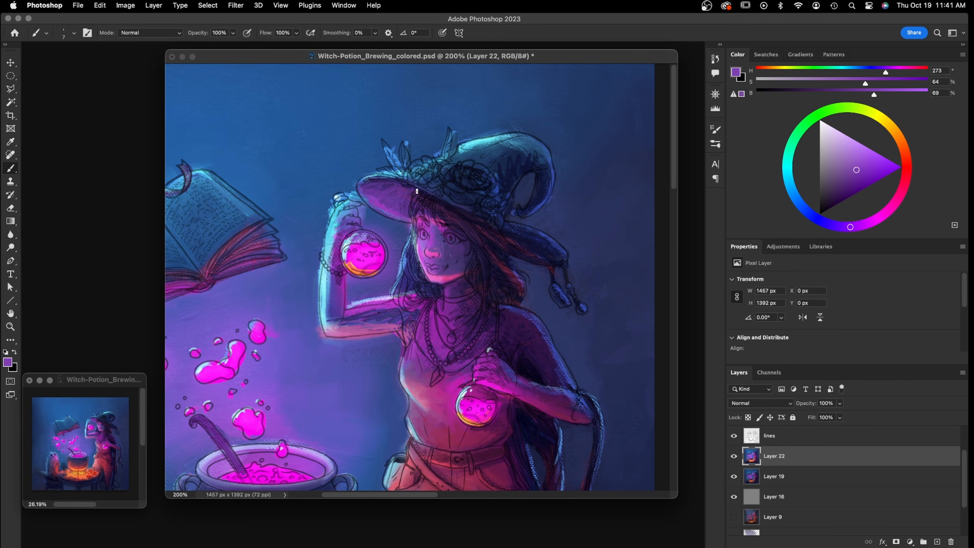
Paint the face and jawline with sampled purples (H 292, S 73, B 81 and H 284, S 65, B 78) and pink (H 324, S 72, B 75)
alt+click(431, 229)
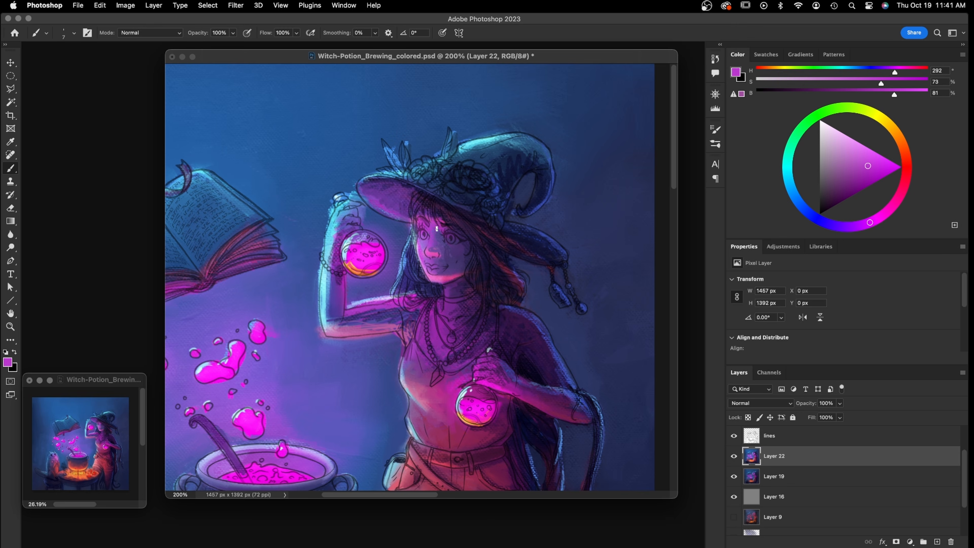
alt+click(432, 245)
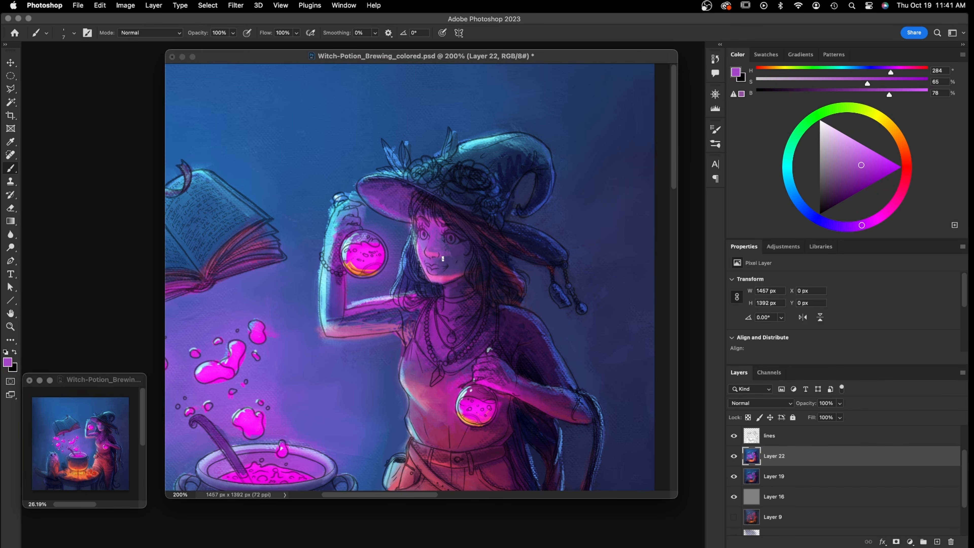
alt+click(449, 274)
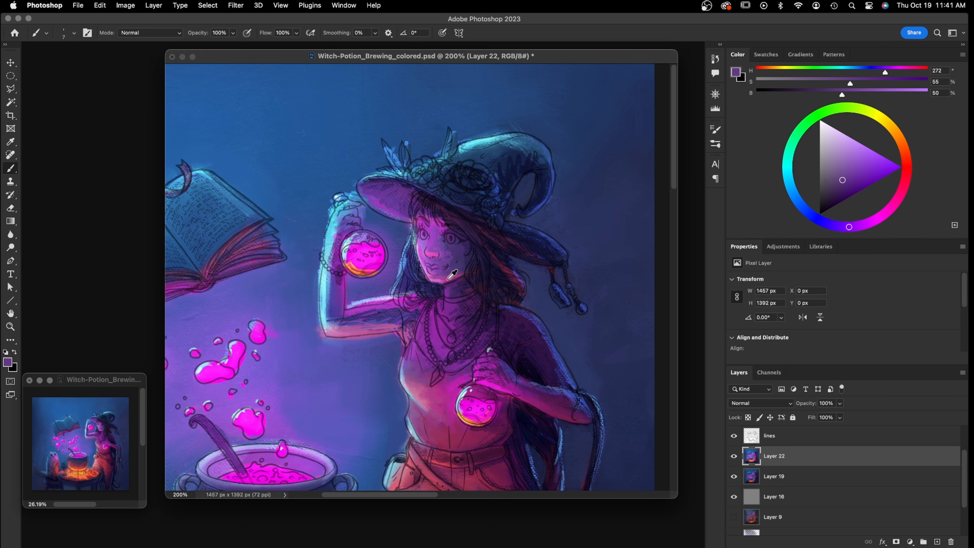
alt+click(455, 273)
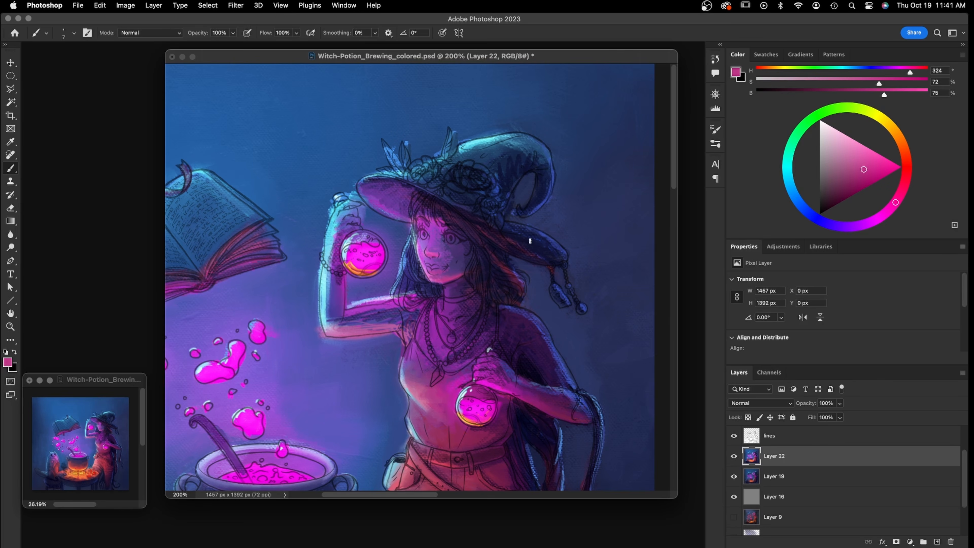
Add warm pink accents (H 334, S 66, B 90) to the witch's face, starting from pink sampled near the nose
alt+click(441, 252)
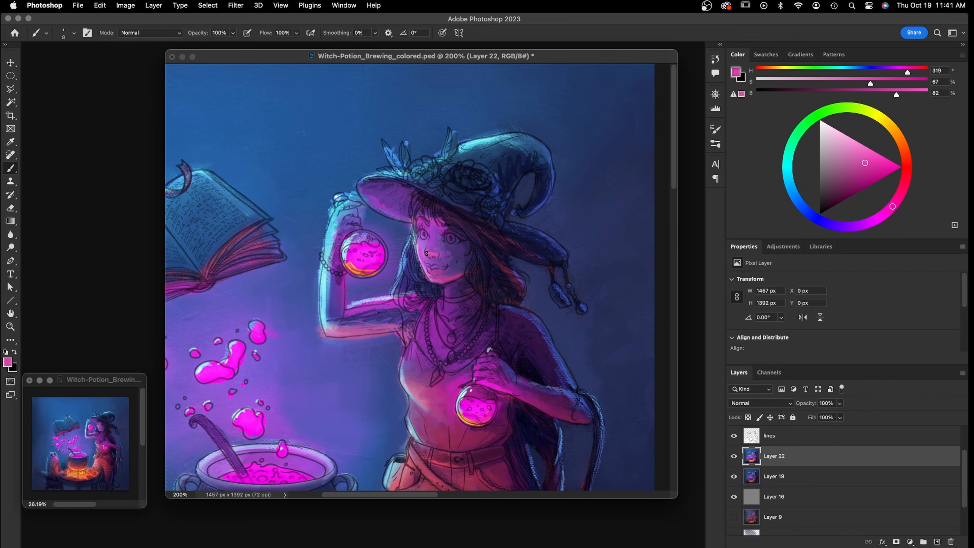
click(868, 157)
click(897, 191)
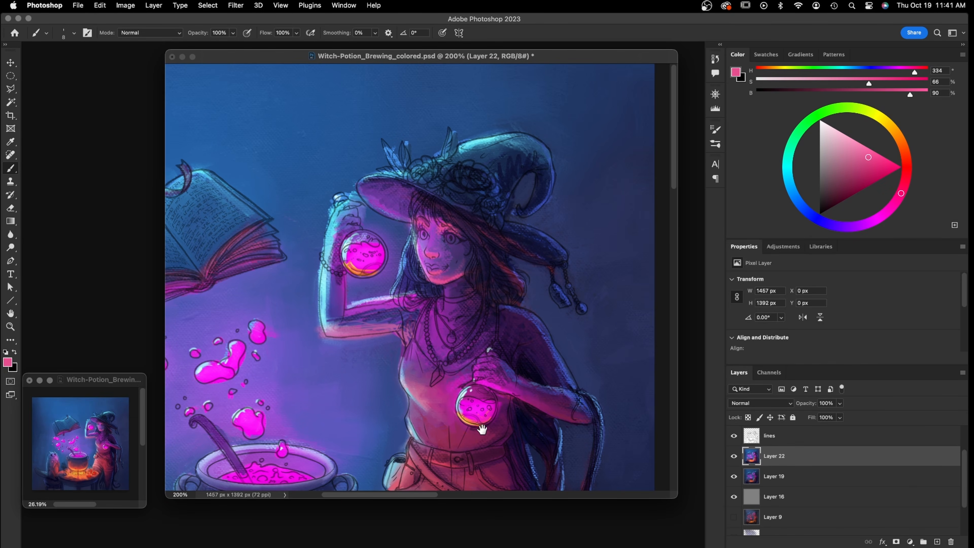
drag(481, 425, 475, 260)
drag(480, 221, 482, 348)
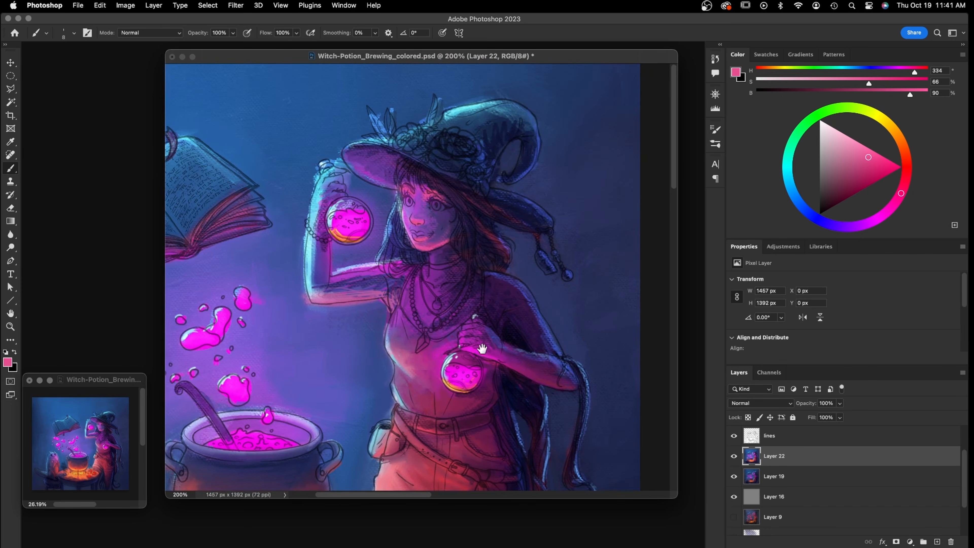
Shade the cheek and jaw with sampled purples (H 268, S 57, B 57 and H 305, S 56, B 55), then sample blue beside the face
alt+click(433, 225)
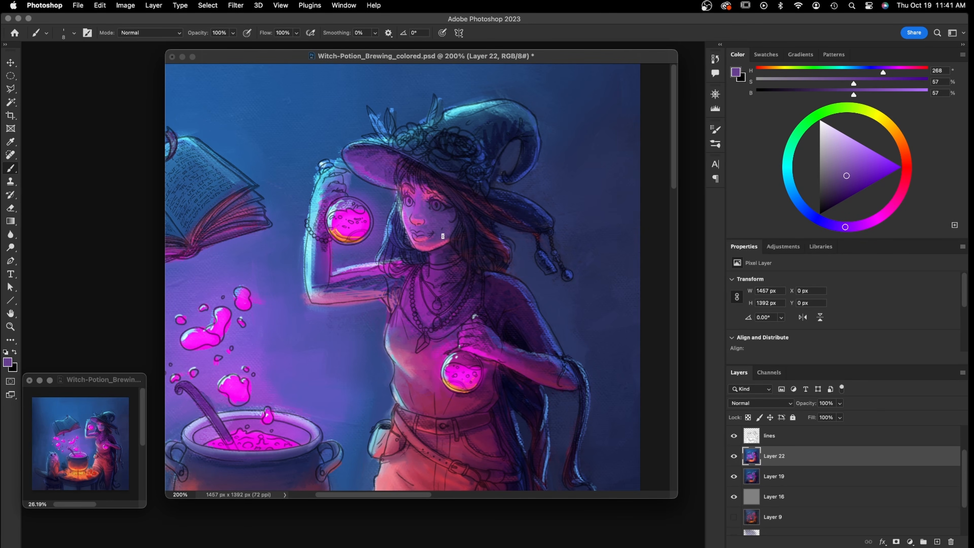
alt+click(438, 239)
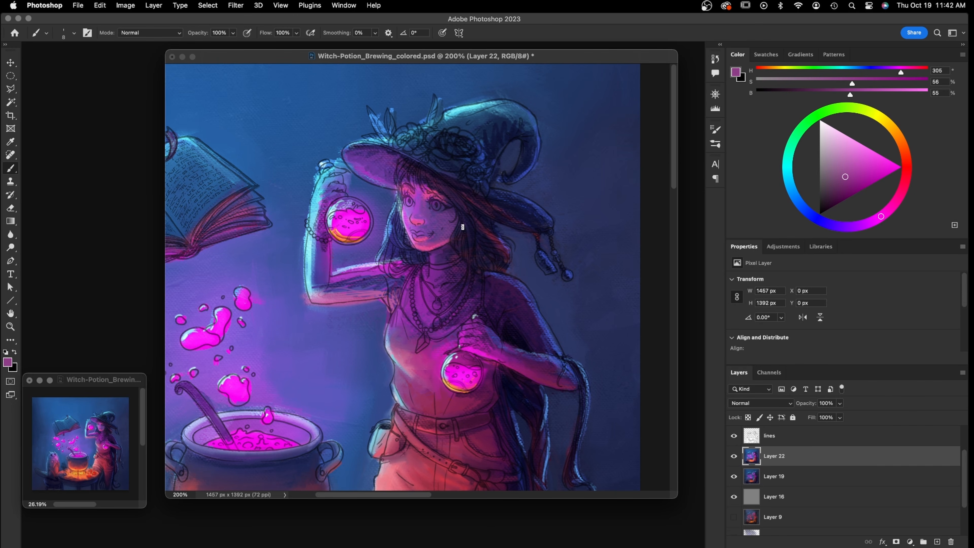
alt+click(390, 196)
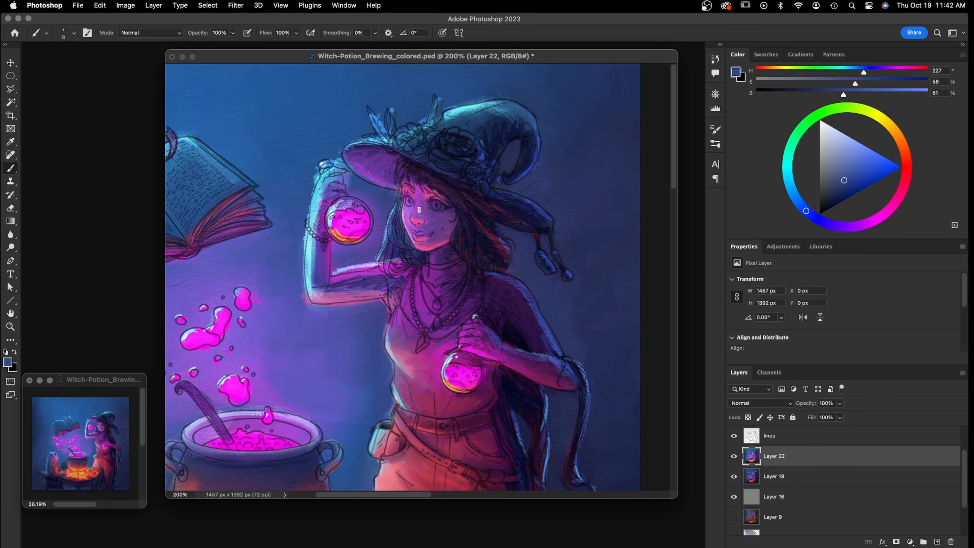
Switch to the Soft Round Pressure Size brush and reduce it to 5 px
click(74, 33)
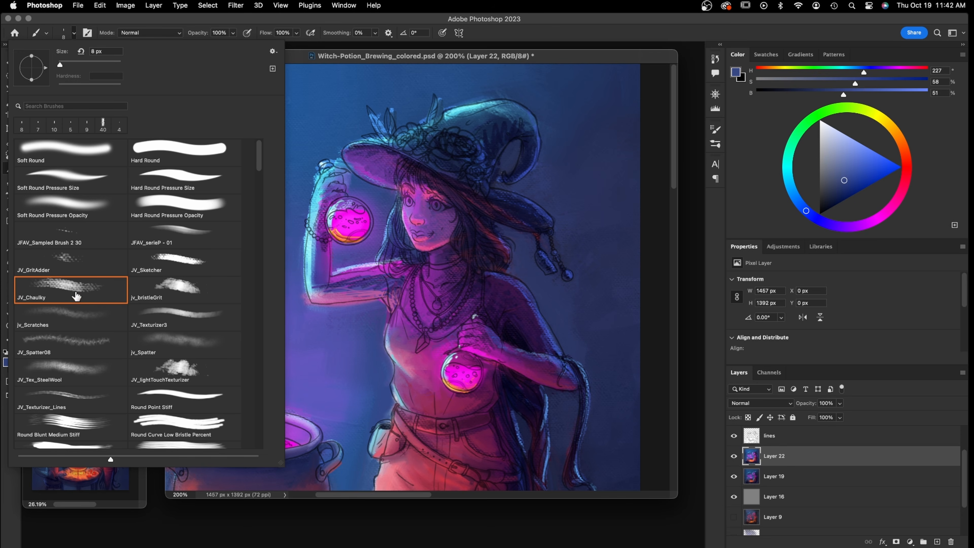
click(84, 180)
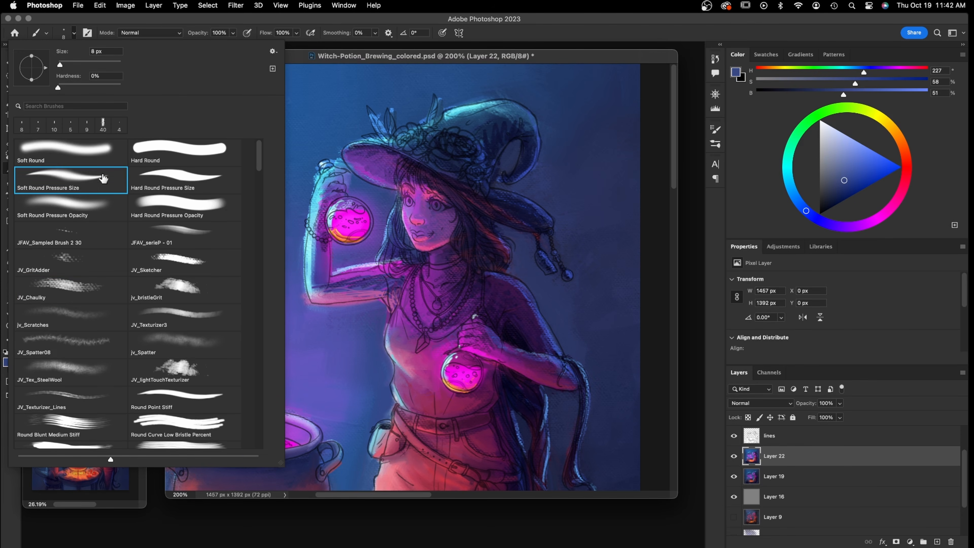
click(377, 62)
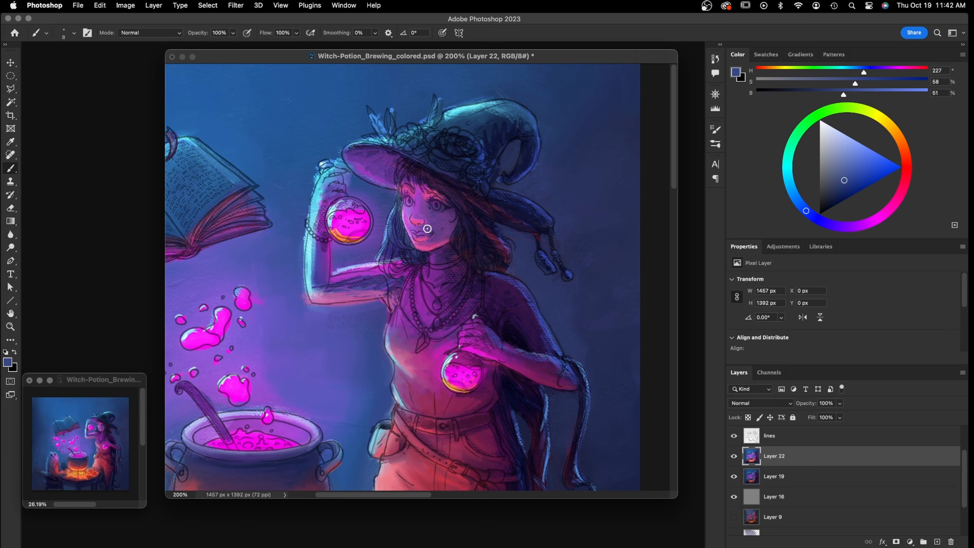
key(bracketleft)
key(bracketleft)
key(bracketleft)
Paint the irises in red (H 352, S 74, B 68), building up to brighter oranges (H 7, S 74, B 84 and H 19, S 75, B 94)
alt+click(451, 205)
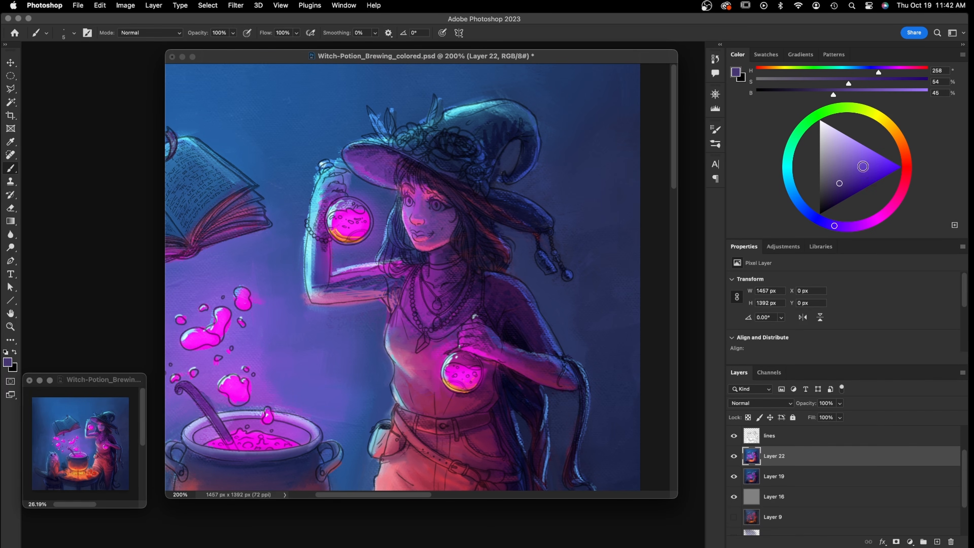
mouse_move(876, 221)
mouse_down()
mouse_move(895, 197)
mouse_move(846, 182)
mouse_move(904, 186)
mouse_up()
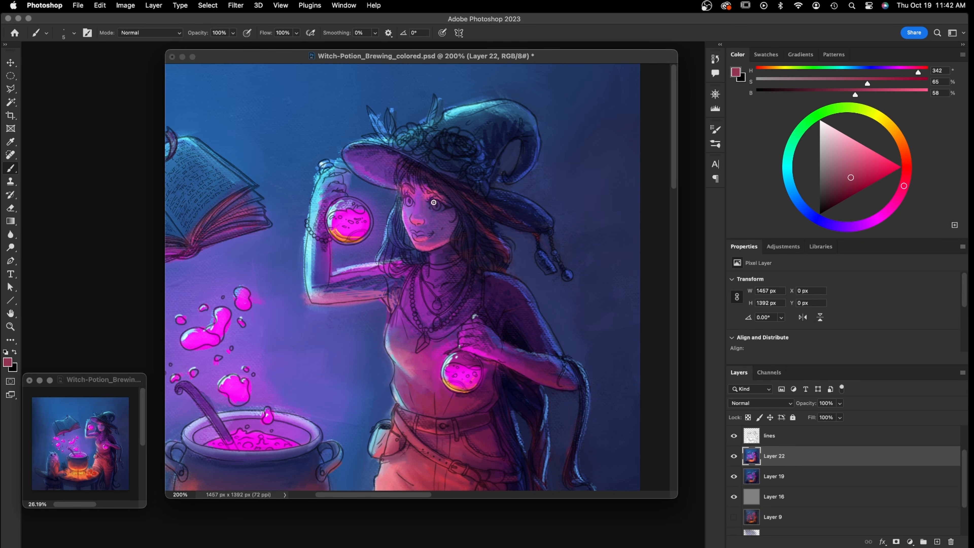
mouse_move(903, 184)
mouse_down()
mouse_move(905, 175)
mouse_move(860, 174)
mouse_up()
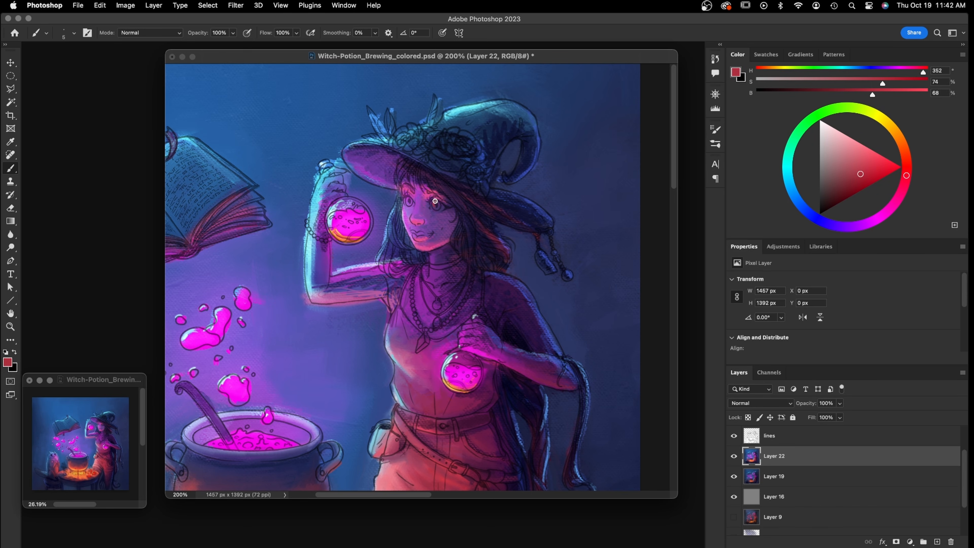
mouse_move(409, 199)
mouse_down()
mouse_move(441, 187)
mouse_move(437, 209)
mouse_up()
mouse_move(906, 175)
mouse_down()
mouse_move(906, 159)
mouse_move(869, 165)
mouse_up()
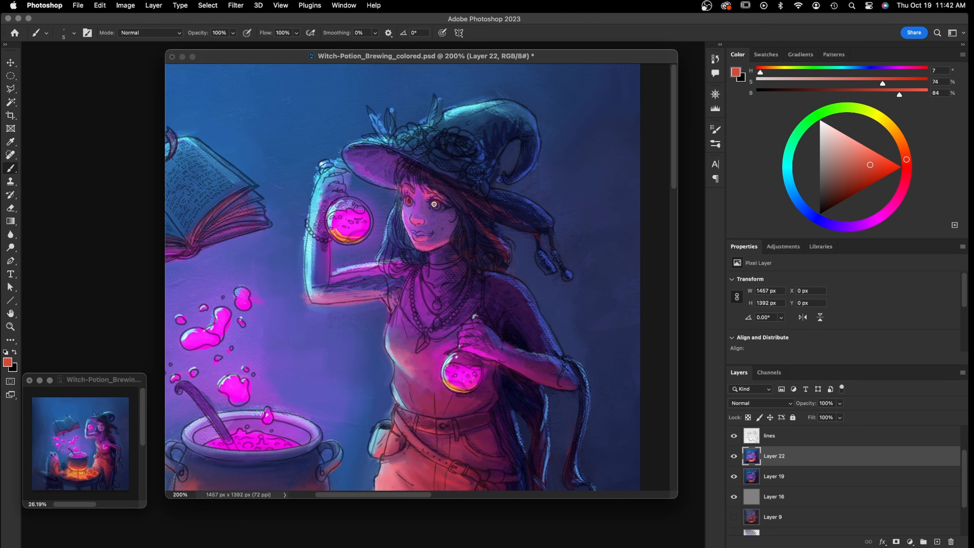
click(877, 159)
drag(908, 155, 903, 147)
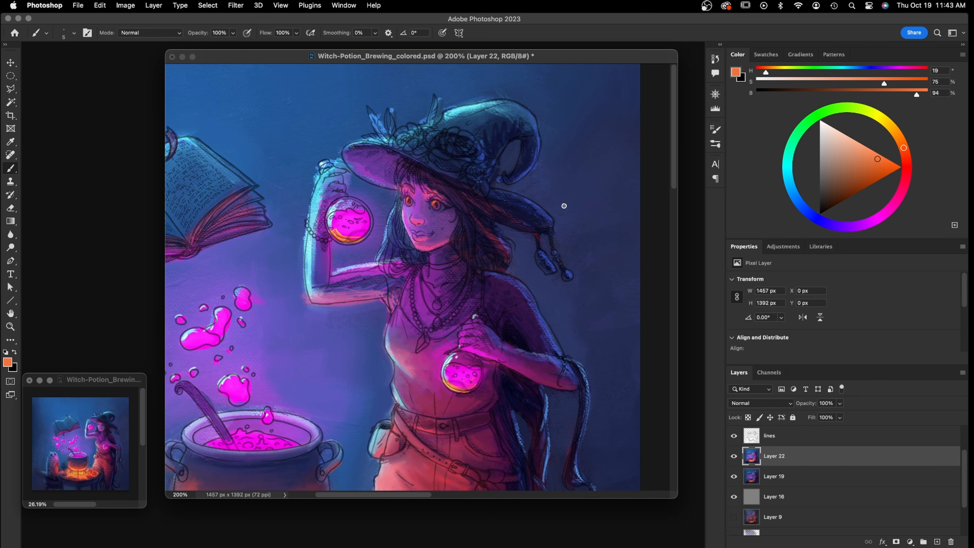
mouse_move(563, 217)
mouse_down()
mouse_move(568, 180)
mouse_move(599, 175)
mouse_move(614, 159)
mouse_move(614, 128)
mouse_move(643, 112)
mouse_up()
drag(610, 169, 606, 170)
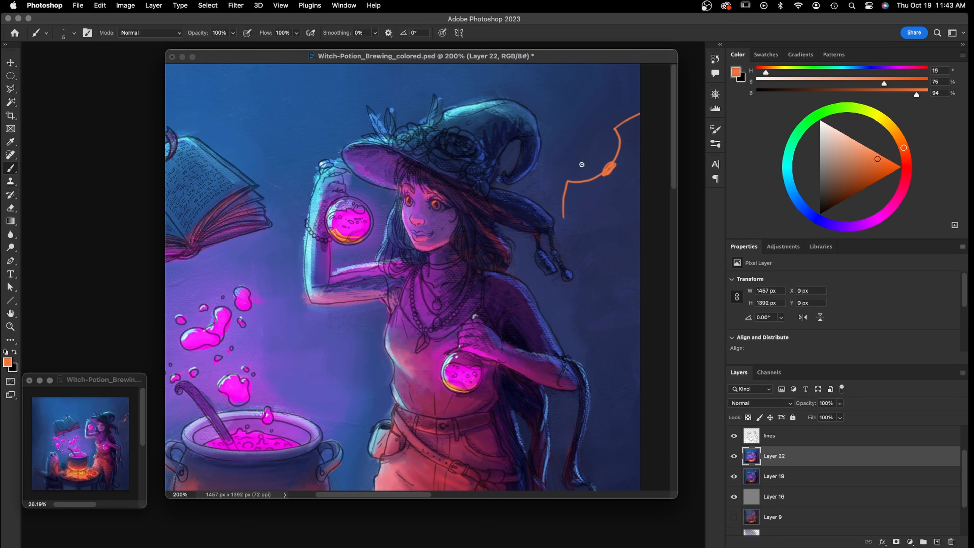
drag(534, 184, 582, 162)
mouse_move(569, 163)
mouse_down()
mouse_move(582, 162)
mouse_move(574, 171)
mouse_up()
mouse_move(606, 132)
mouse_down()
mouse_move(615, 153)
mouse_move(608, 133)
mouse_up()
key(super+z)
key(super+z)
key(super+z)
key(super+z)
key(super+z)
key(super+z)
key(super+z)
key(super+z)
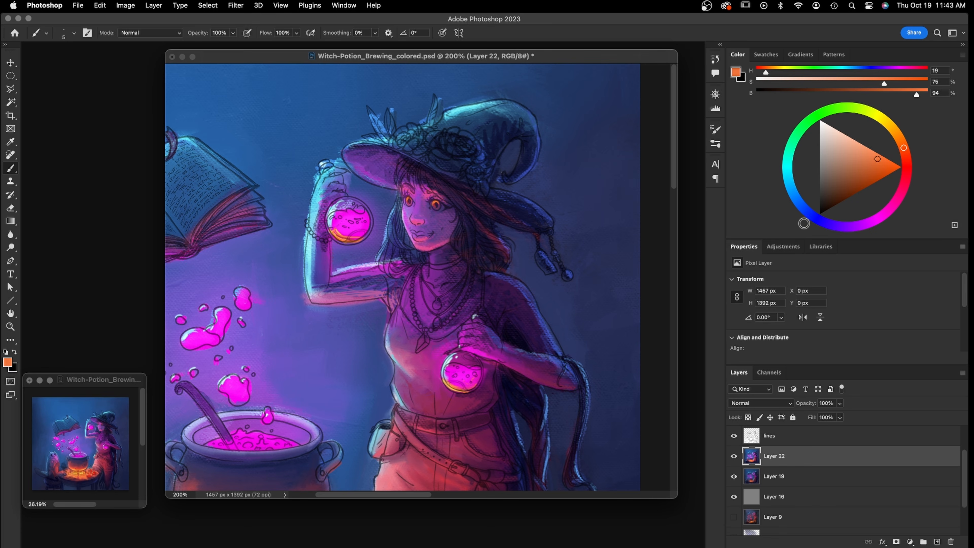
Add small highlights to the eyes with a 4 px brush, using light orange (H 35, S 55, B 100) and warmer orange (H 23, S 63, B 100)
click(880, 217)
drag(876, 159, 871, 152)
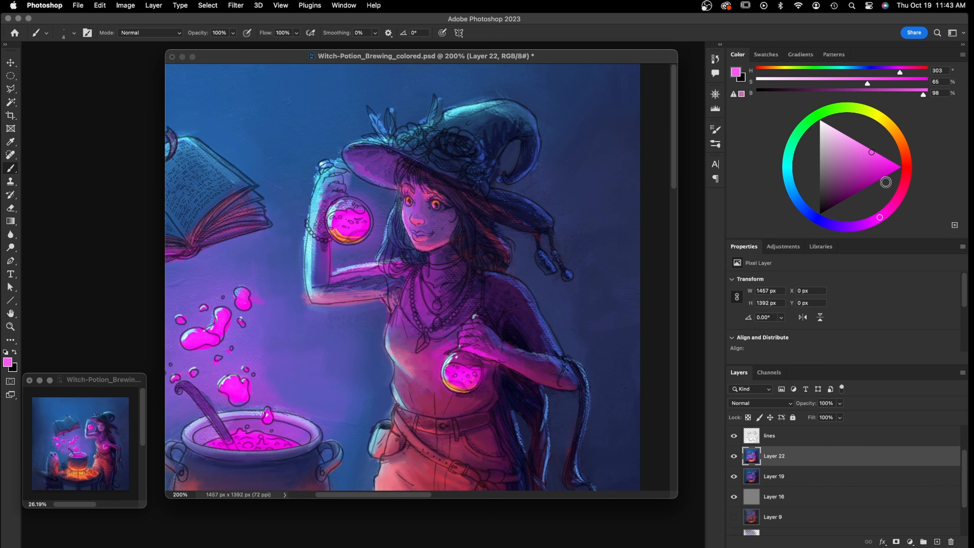
click(896, 132)
drag(869, 151, 864, 146)
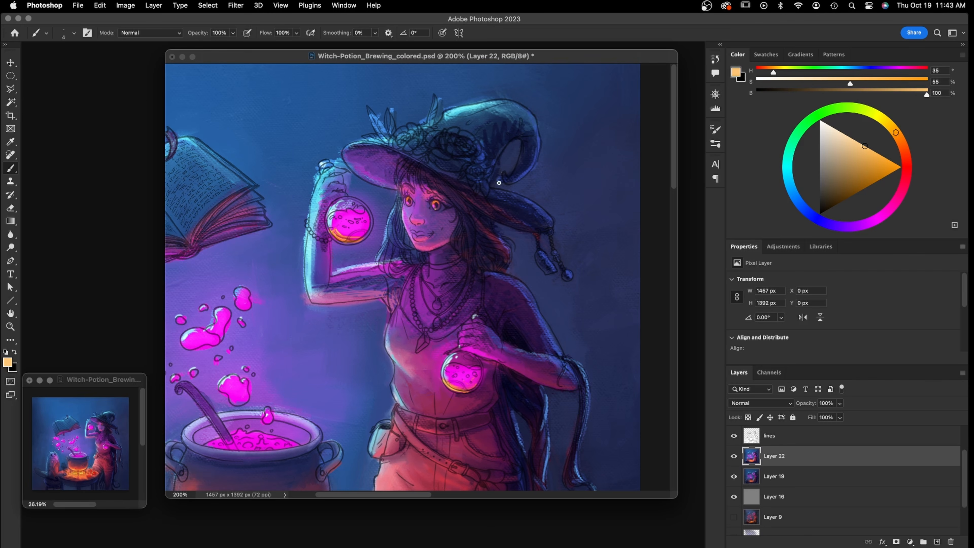
click(897, 141)
click(870, 149)
click(896, 143)
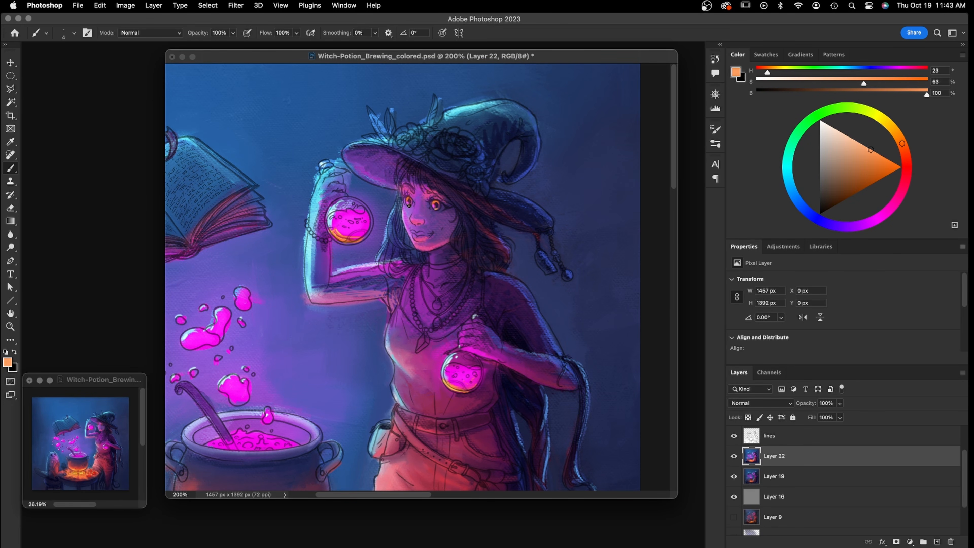
Reduce the lines layer's fill to 53% and make Layer 22 active again
click(767, 440)
click(733, 436)
click(734, 436)
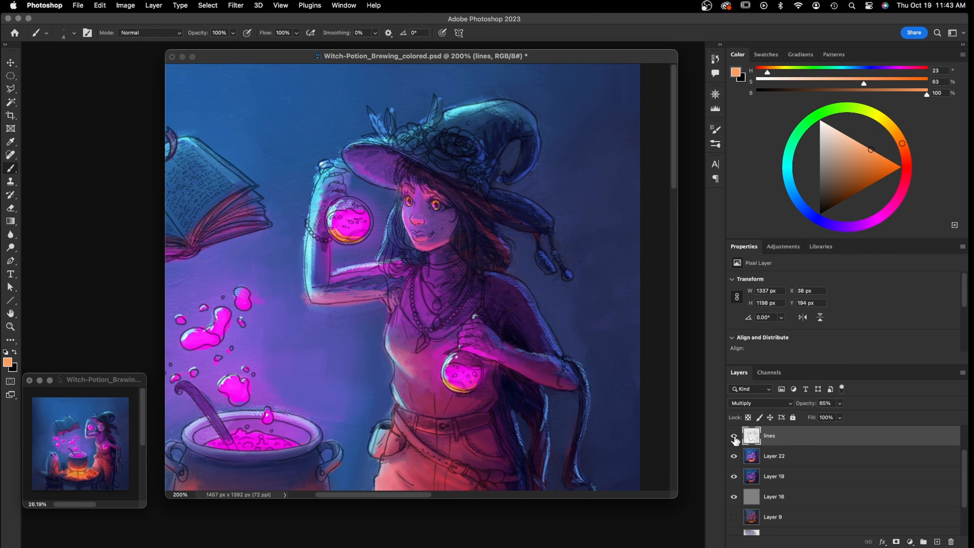
click(840, 418)
drag(836, 430, 819, 437)
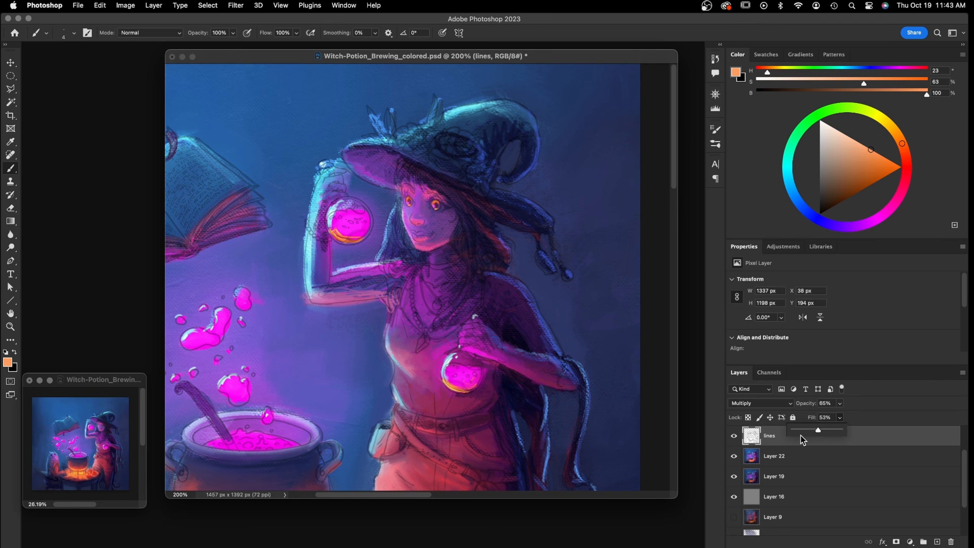
click(773, 457)
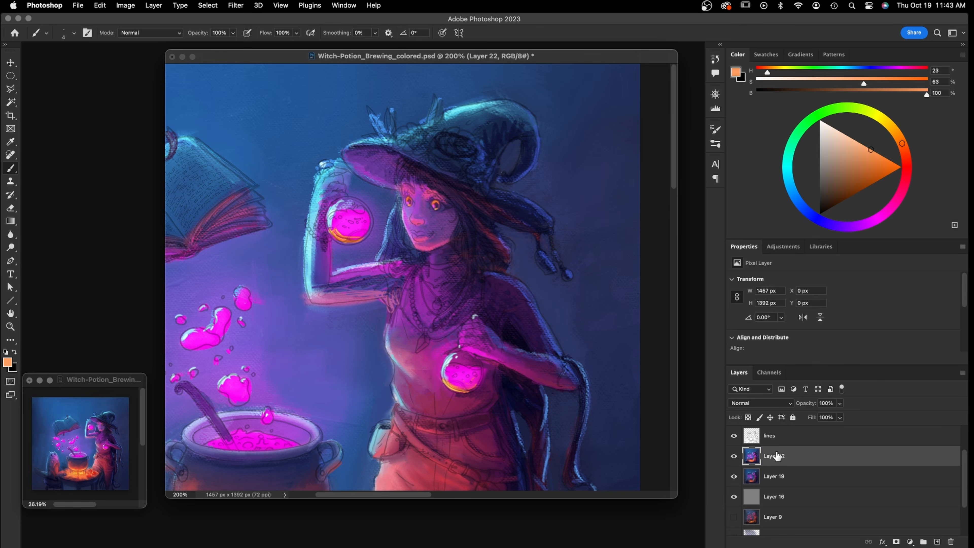
Paint the lips with a purple sampled from the face and darkened to H 277, S 69, B 53, plus magenta-purple H 297, S 78, B 48
alt+click(431, 209)
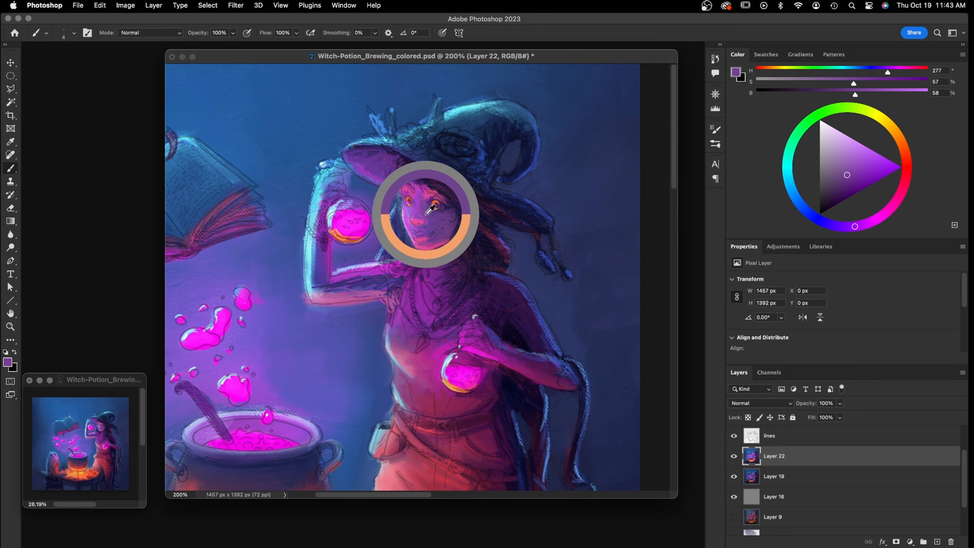
drag(847, 175, 850, 181)
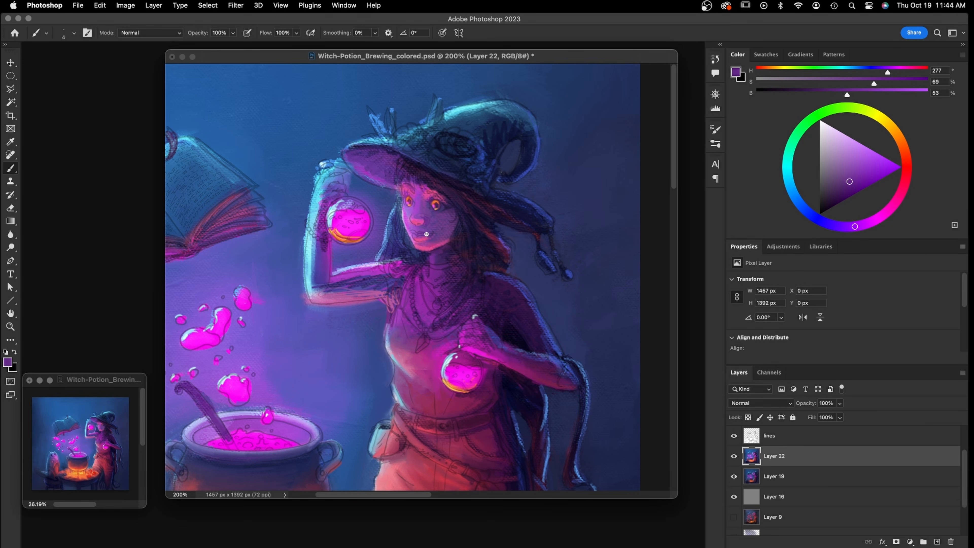
click(851, 187)
click(873, 220)
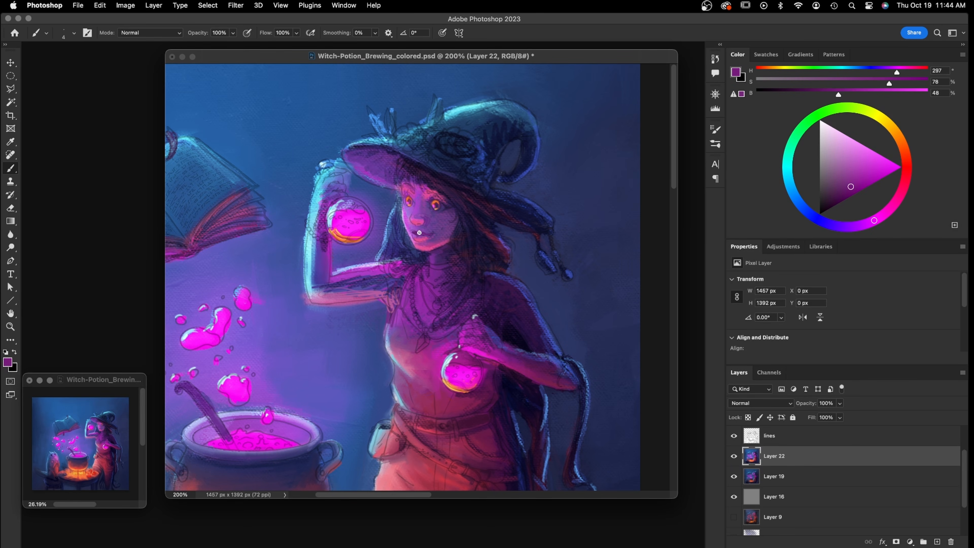
drag(418, 235, 426, 237)
Switch to the Mixer Brush, adjust it to 20 px and blend the face and the underside of the hat brim
mouse_move(12, 169)
mouse_down()
mouse_move(48, 169)
mouse_move(64, 200)
mouse_up()
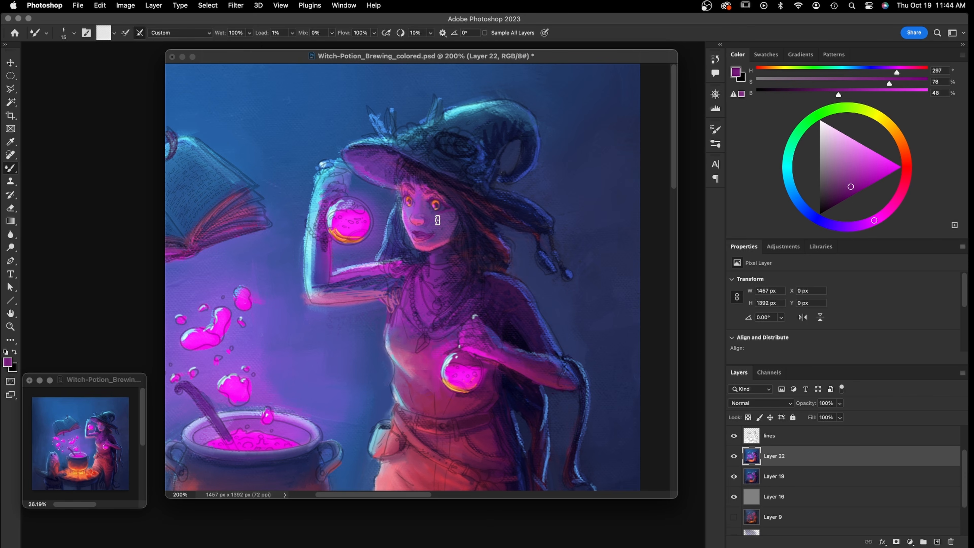
key(bracketleft)
key(bracketleft)
key(bracketleft)
key(bracketleft)
key(bracketright)
key(bracketright)
key(bracketright)
mouse_move(366, 160)
mouse_down()
mouse_move(409, 162)
mouse_move(422, 176)
mouse_up()
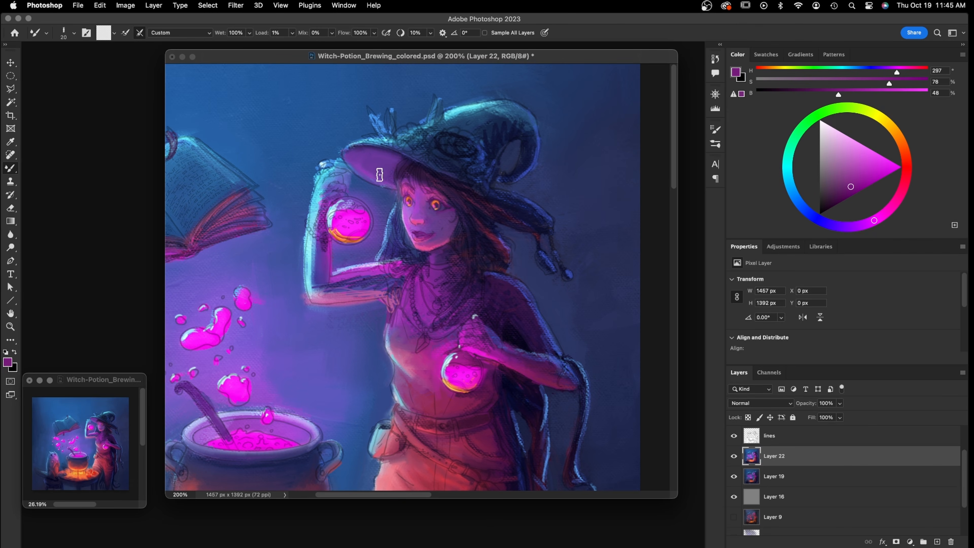
Reduce the Mixer Brush to 9 px and blend the raised forearm and hand
key(bracketright)
key(bracketleft)
key(bracketleft)
key(bracketleft)
key(bracketleft)
key(bracketleft)
mouse_move(321, 211)
mouse_down()
mouse_move(324, 178)
mouse_move(314, 205)
mouse_move(318, 174)
mouse_move(307, 188)
mouse_move(327, 169)
mouse_up()
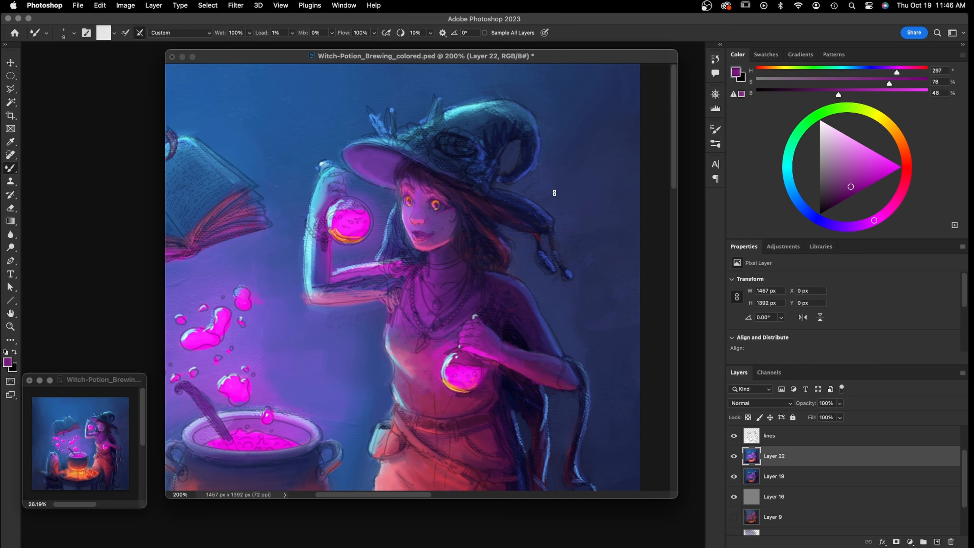
Blend the hat's curled tip, the hair beside the face and the raised arm with the Mixer Brush
mouse_move(521, 170)
mouse_down()
mouse_move(526, 131)
mouse_move(511, 124)
mouse_move(494, 140)
mouse_move(506, 116)
mouse_move(478, 131)
mouse_move(520, 125)
mouse_move(506, 116)
mouse_move(479, 123)
mouse_move(481, 115)
mouse_move(488, 146)
mouse_move(479, 164)
mouse_move(494, 151)
mouse_move(488, 175)
mouse_move(485, 135)
mouse_move(497, 118)
mouse_move(526, 130)
mouse_move(528, 157)
mouse_move(527, 121)
mouse_move(518, 174)
mouse_move(548, 155)
mouse_move(532, 178)
mouse_move(543, 160)
mouse_move(545, 182)
mouse_move(529, 194)
mouse_move(538, 203)
mouse_move(514, 198)
mouse_move(547, 225)
mouse_move(524, 221)
mouse_move(537, 200)
mouse_move(514, 212)
mouse_move(486, 192)
mouse_move(509, 202)
mouse_move(502, 163)
mouse_move(490, 176)
mouse_move(496, 169)
mouse_move(499, 179)
mouse_move(522, 183)
mouse_move(494, 179)
mouse_move(537, 183)
mouse_up()
mouse_move(488, 98)
mouse_down()
mouse_move(515, 108)
mouse_move(483, 120)
mouse_move(519, 108)
mouse_up()
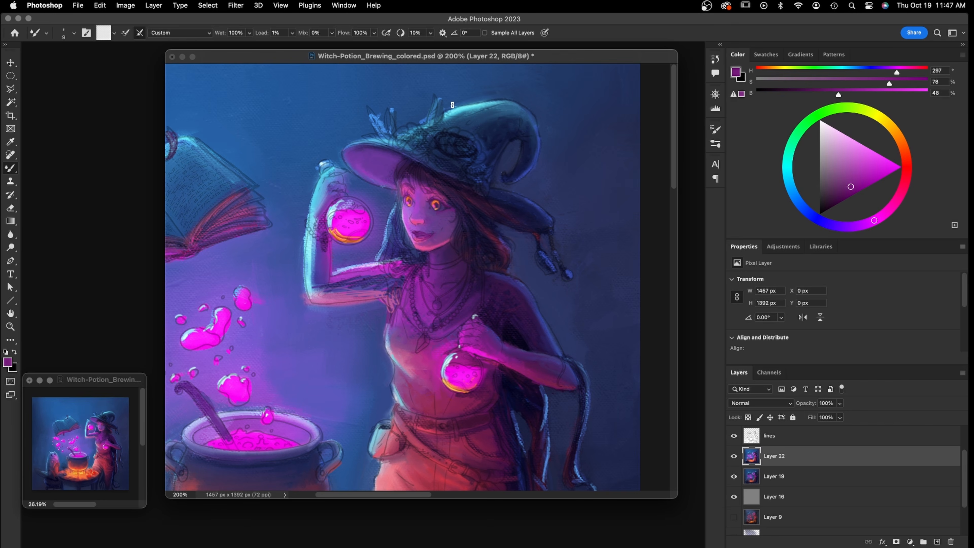
mouse_move(407, 191)
mouse_down()
mouse_move(404, 263)
mouse_move(382, 263)
mouse_move(396, 250)
mouse_move(395, 270)
mouse_move(415, 264)
mouse_move(393, 288)
mouse_move(394, 261)
mouse_move(365, 277)
mouse_move(384, 276)
mouse_move(357, 277)
mouse_move(330, 298)
mouse_move(378, 283)
mouse_move(365, 274)
mouse_move(331, 283)
mouse_move(347, 265)
mouse_move(336, 267)
mouse_move(372, 266)
mouse_up()
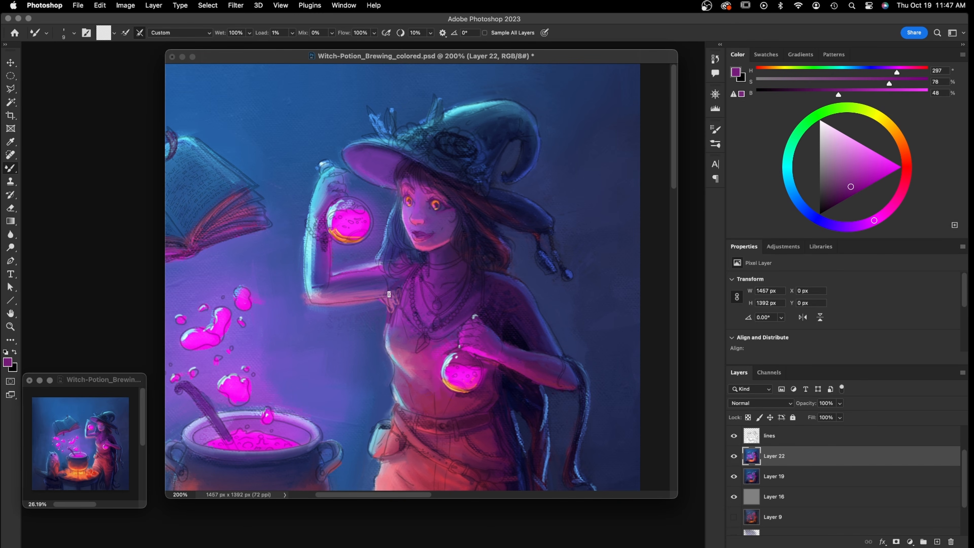
drag(402, 285, 387, 290)
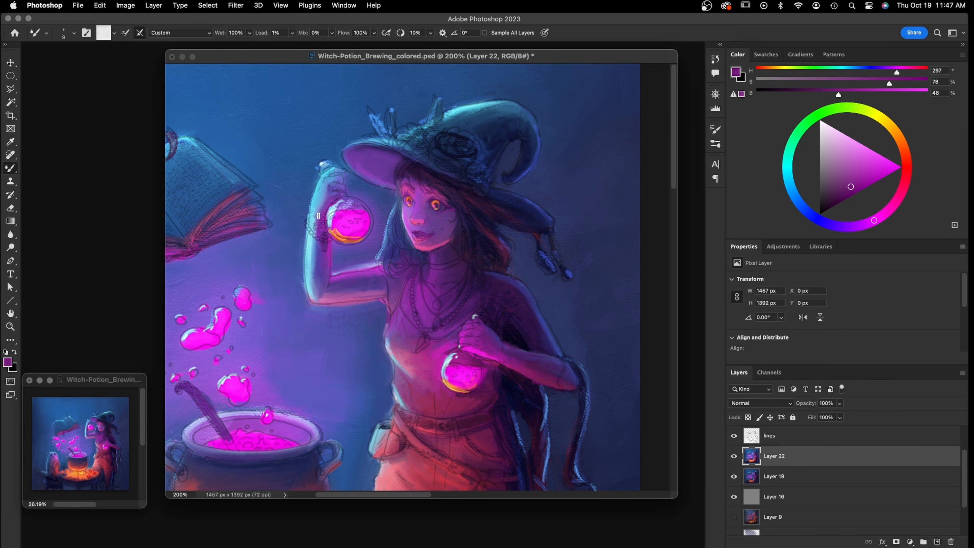
mouse_move(315, 241)
mouse_down()
mouse_move(351, 203)
mouse_move(332, 207)
mouse_move(342, 195)
mouse_up()
Hide the lines layer and blend the hat decorations, the raised flask and the outer edge of the raised forearm
click(733, 435)
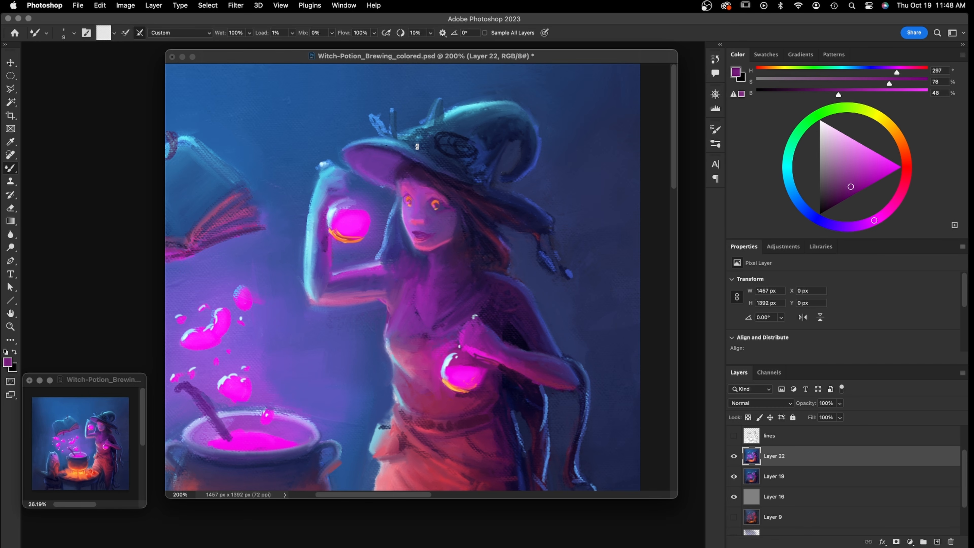
drag(380, 133, 398, 128)
drag(461, 153, 471, 155)
drag(346, 242, 365, 228)
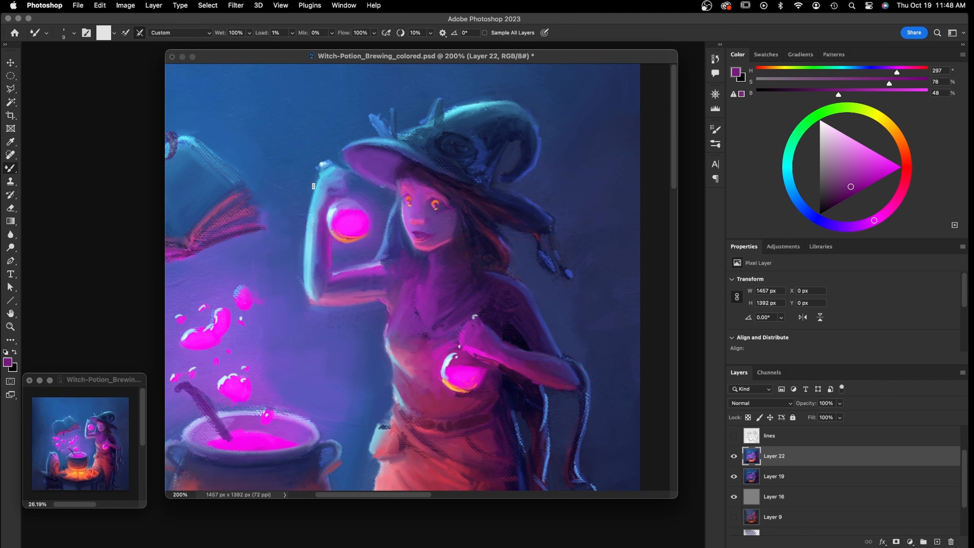
drag(314, 183, 310, 212)
drag(319, 161, 317, 172)
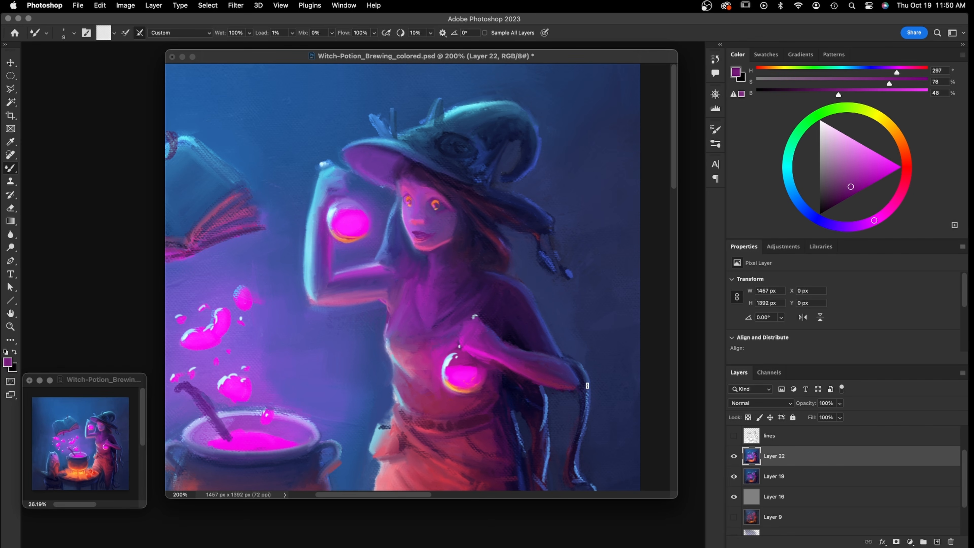
Switch to the Brush tool and paint a rim light along the cloaked shoulder in sampled blue (H 214, S 59, B 82)
right_click(11, 168)
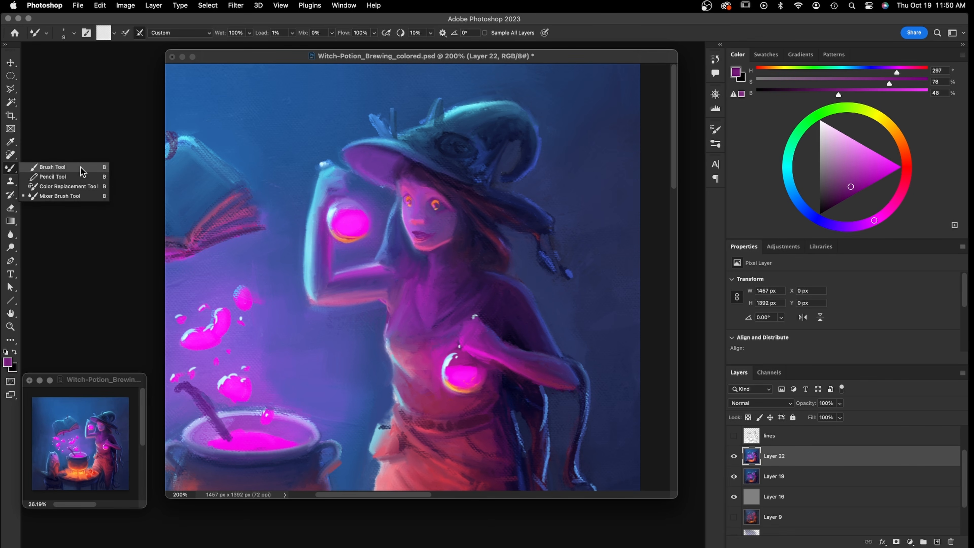
click(82, 169)
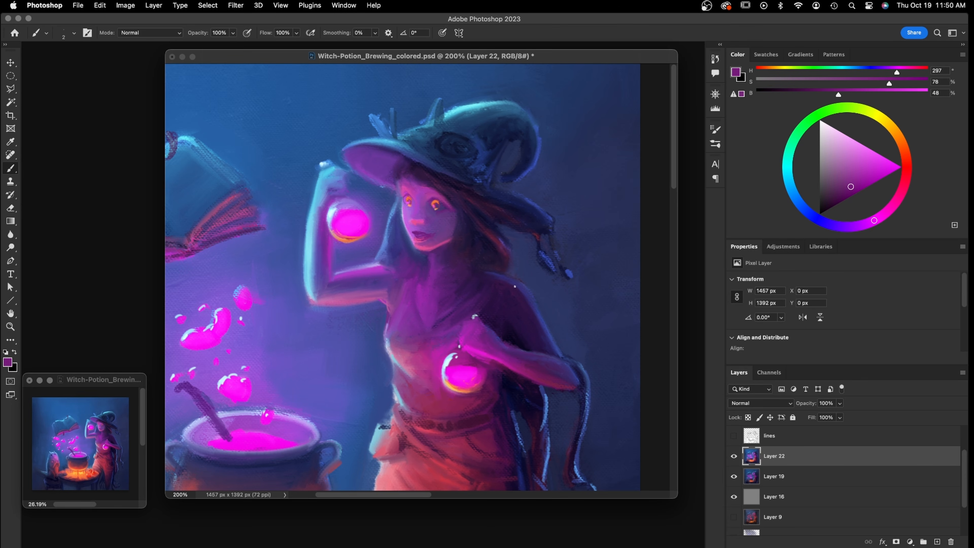
alt+click(541, 322)
alt+click(571, 269)
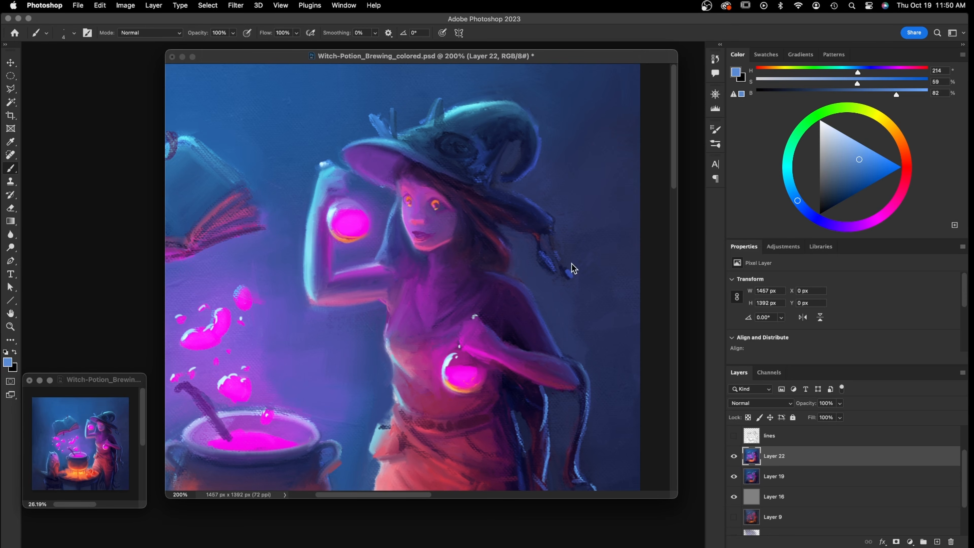
drag(514, 279, 536, 311)
Brighten the shoulder and upper-arm rim light with lighter blue (H 203, S 69, B 93) and saturated blue (H 216, S 86, B 100)
click(871, 157)
drag(796, 197, 785, 191)
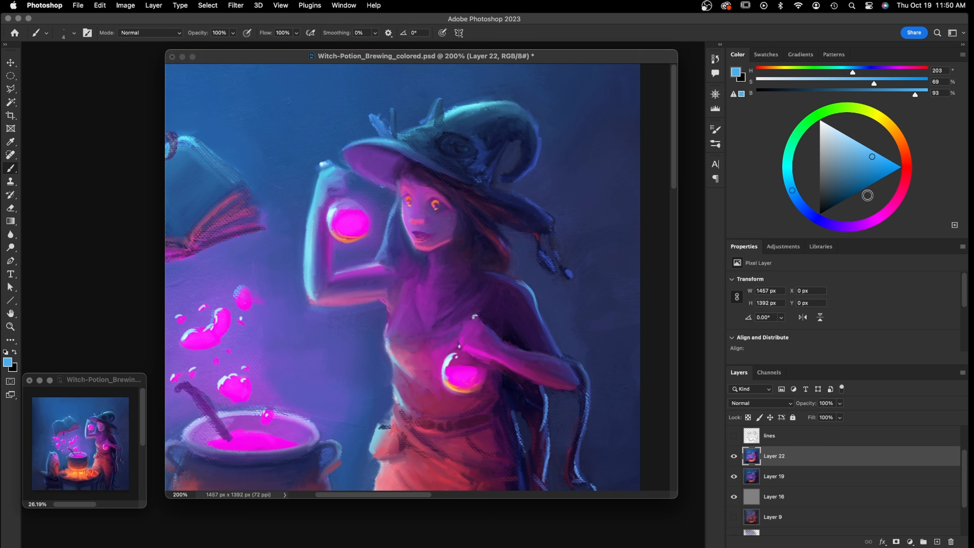
click(798, 202)
drag(874, 164, 890, 161)
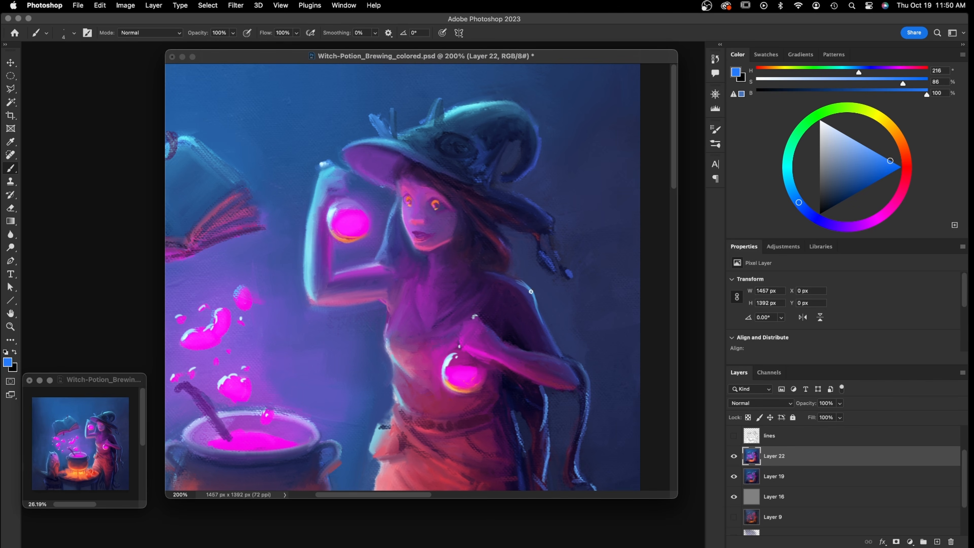
drag(535, 307, 551, 339)
Show the lines layer and draw dark hair strands and a curl around the face in near-black violet (H 251, S 66, B 13)
click(733, 436)
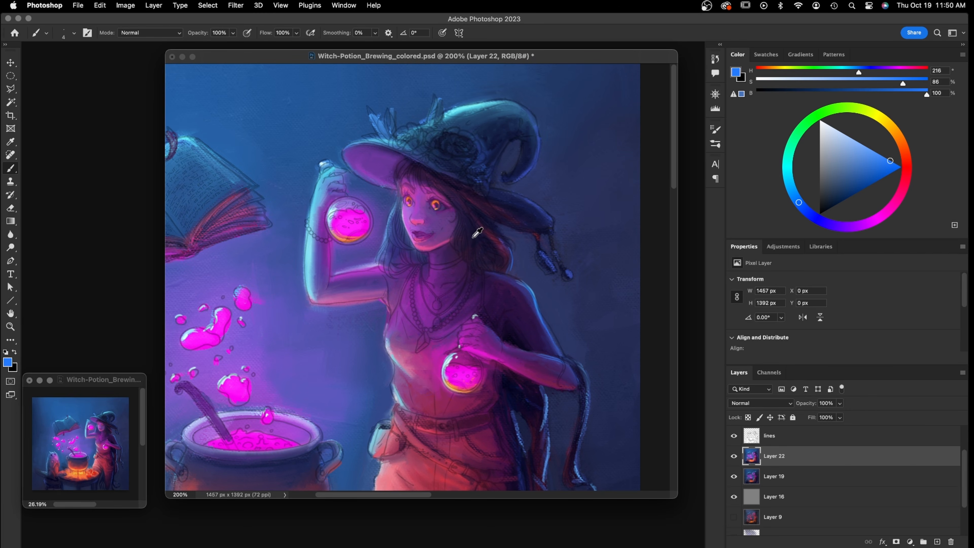
alt+click(485, 229)
drag(829, 201, 826, 206)
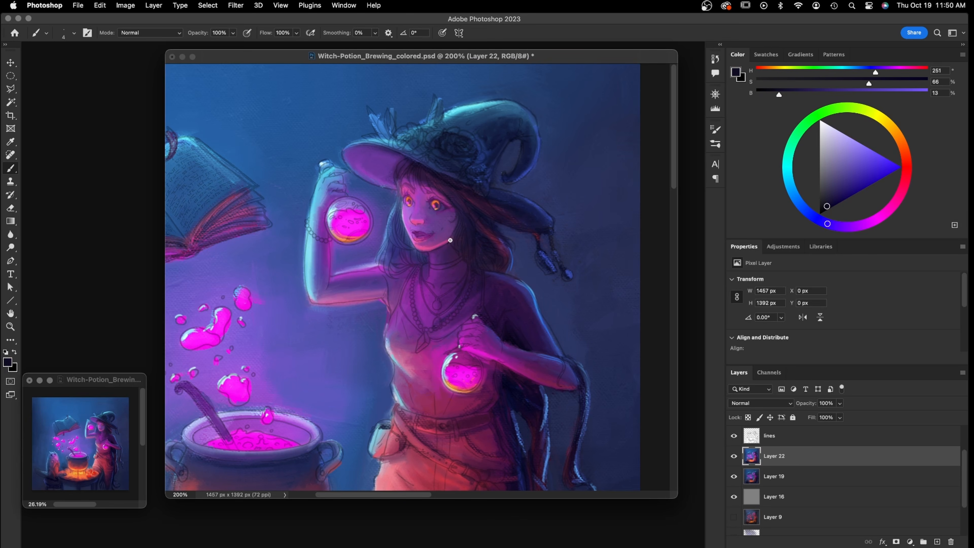
drag(449, 242, 455, 246)
drag(452, 207, 447, 221)
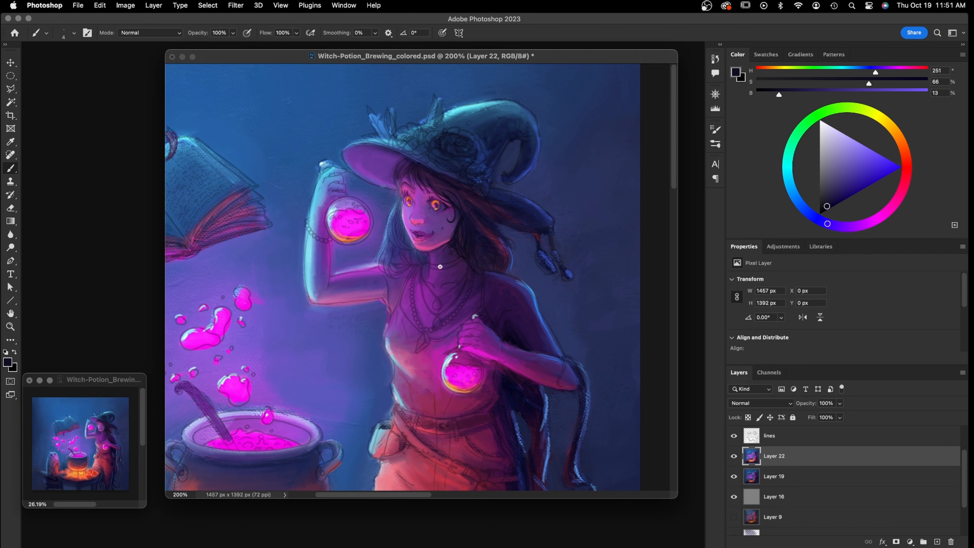
Draw the choker, the thin necklace and nearby hair strands around the neck in the same near-black violet
drag(433, 266, 436, 266)
drag(454, 282, 432, 285)
drag(425, 263, 415, 264)
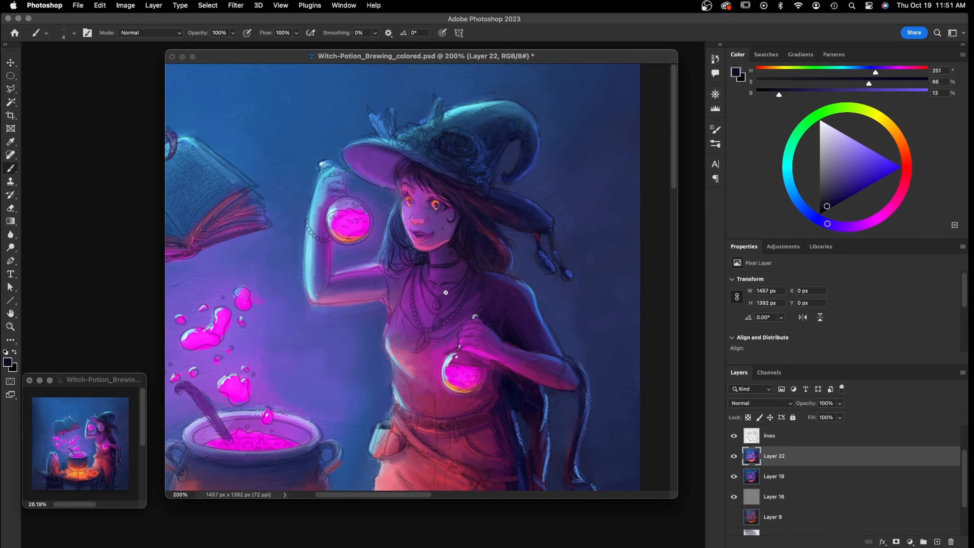
Hide the lines layer, then refine the hair and hat brim's underside with sampled dark violet (H 253, S 63, B 15), blue and purple (H 274, S 66, B 63)
click(734, 435)
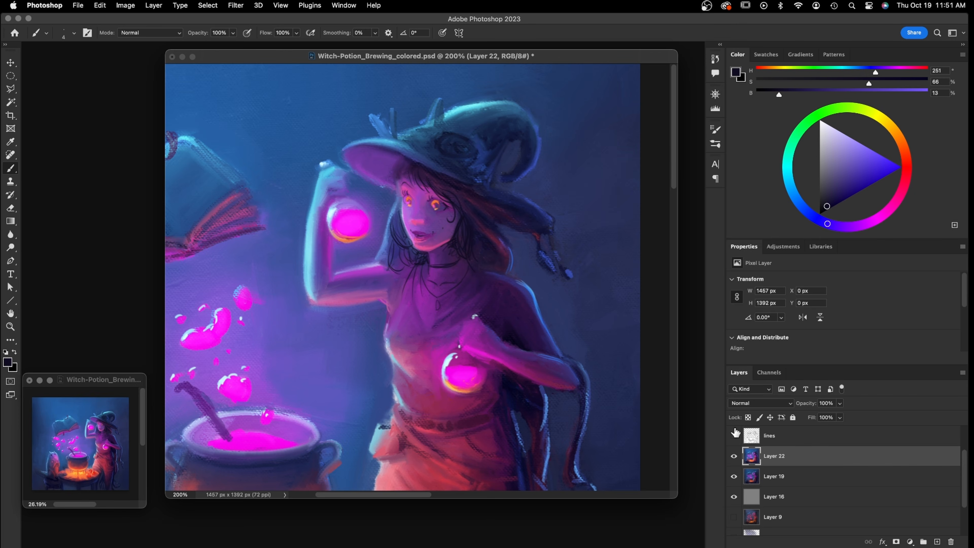
alt+click(462, 223)
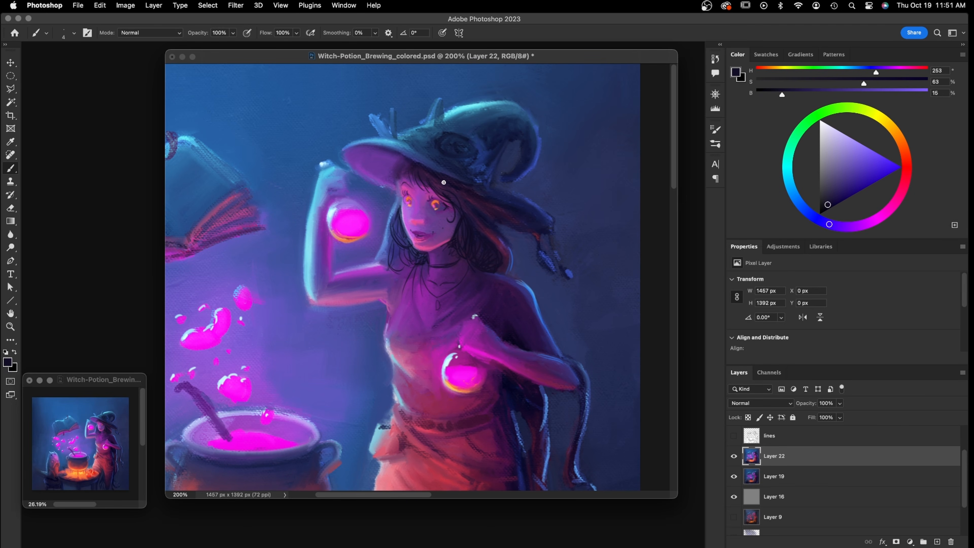
alt+click(394, 196)
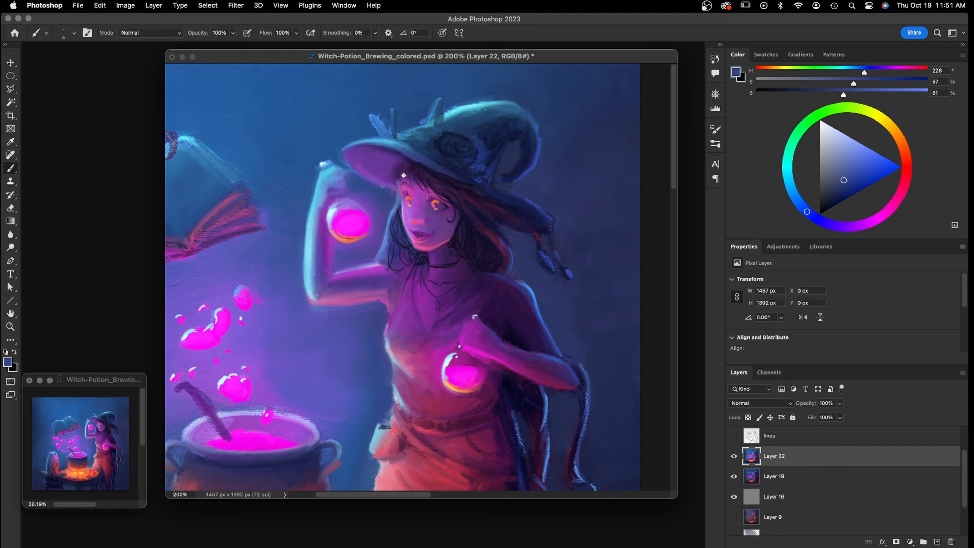
alt+click(389, 183)
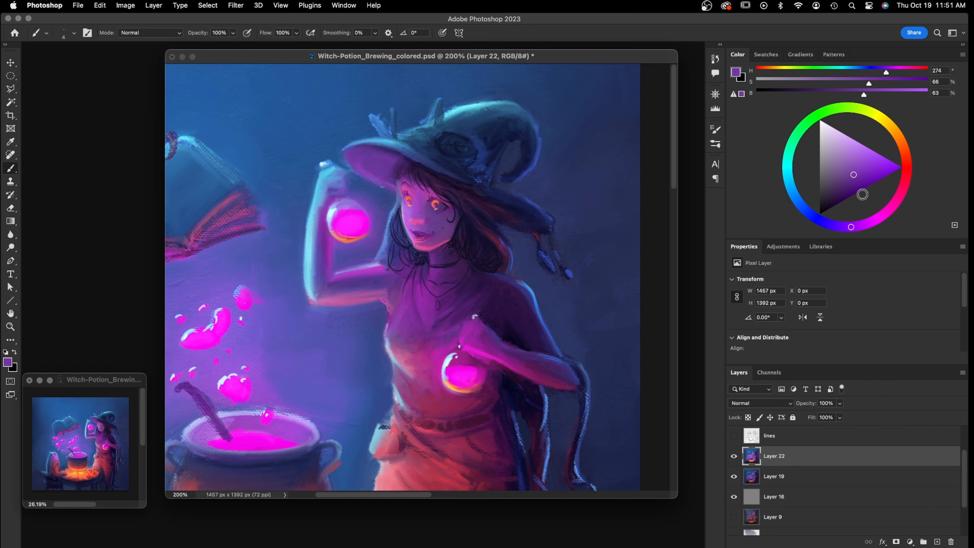
alt+click(399, 188)
mouse_move(392, 186)
mouse_down()
mouse_move(357, 171)
mouse_move(379, 183)
mouse_up()
Touch up the background by the hat in blue (H 214, S 75, B 57), then highlight the brim edge and flower in light blue (H 199, S 63, B 87)
alt+click(333, 151)
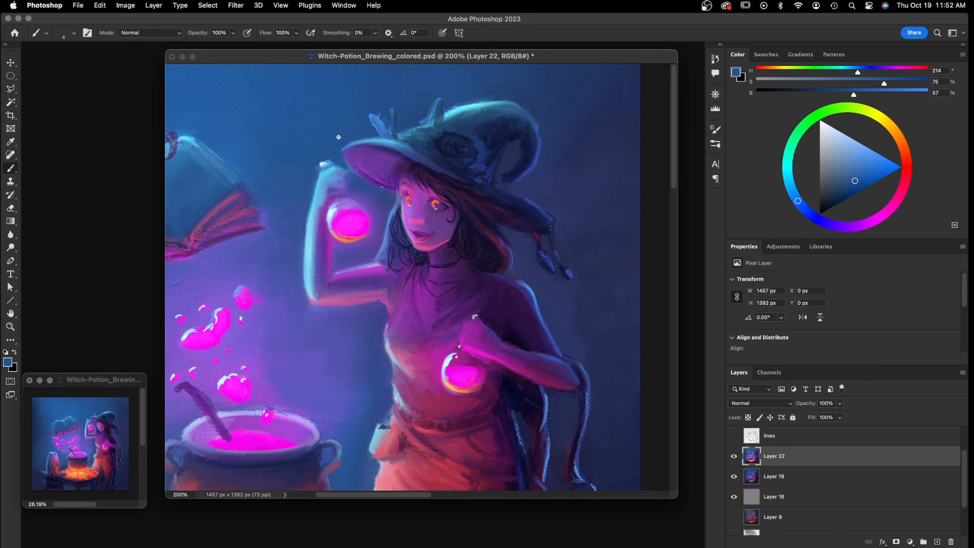
alt+click(389, 135)
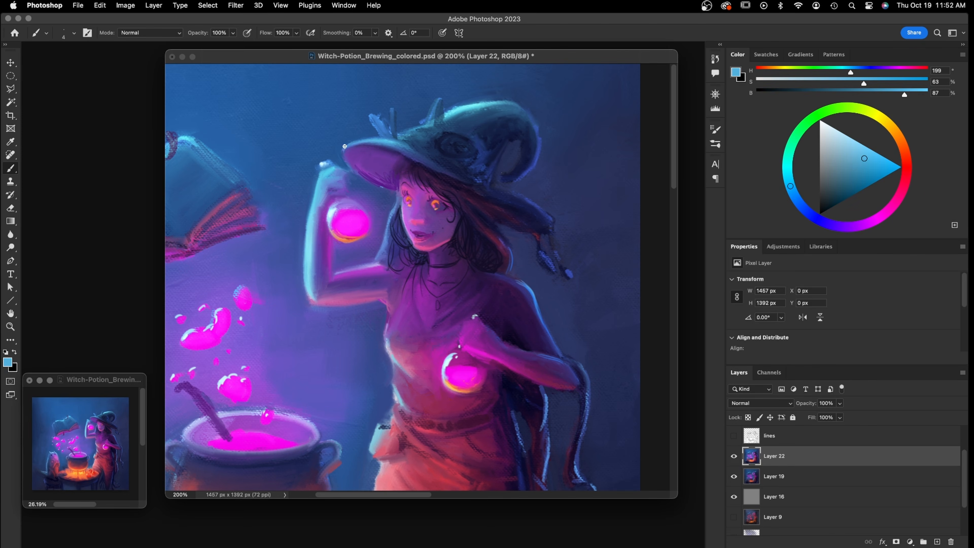
mouse_move(346, 145)
mouse_down()
mouse_move(388, 150)
mouse_move(364, 140)
mouse_move(403, 142)
mouse_up()
mouse_move(424, 147)
mouse_down()
mouse_move(447, 133)
mouse_move(435, 139)
mouse_up()
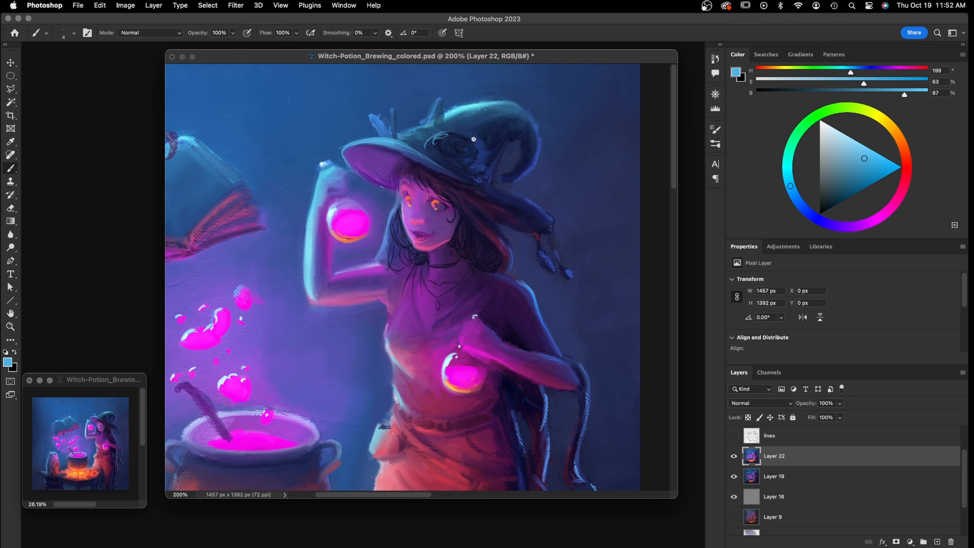
Paint the fringe under the hat brim in deep blue (H 243, S 86, B 30)
alt+click(400, 208)
click(839, 200)
click(820, 220)
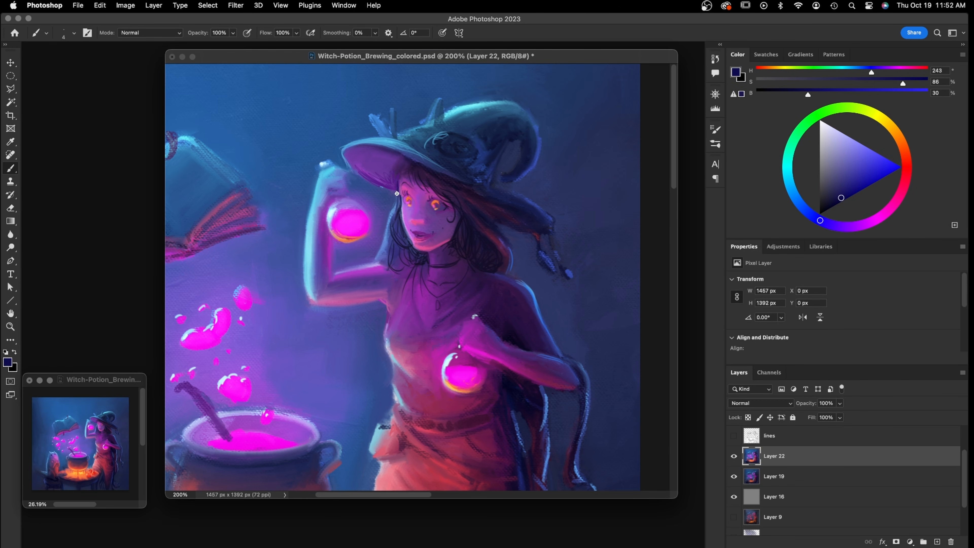
mouse_move(403, 168)
mouse_down()
mouse_move(399, 192)
mouse_move(405, 169)
mouse_move(395, 183)
mouse_move(427, 170)
mouse_up()
Deepen the hair and the drooping back of the hat with sampled dark violets (H 252, S 60, B 17 and H 252, S 81, B 11)
alt+click(462, 221)
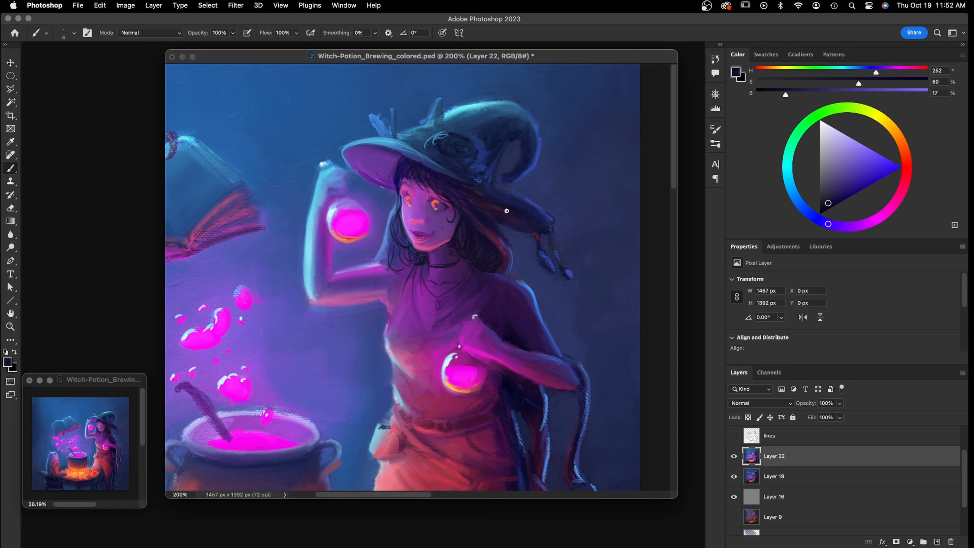
alt+click(514, 226)
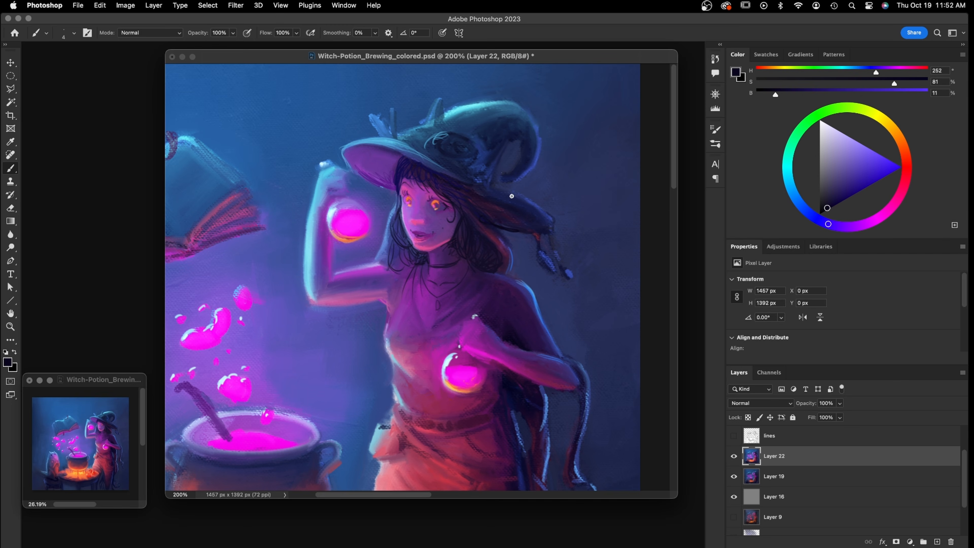
drag(493, 215, 502, 215)
Check the face against the lines layer, then paint a pale blue highlight (H 216, S 37, B 99) along the nose
click(733, 436)
click(733, 435)
alt+click(391, 218)
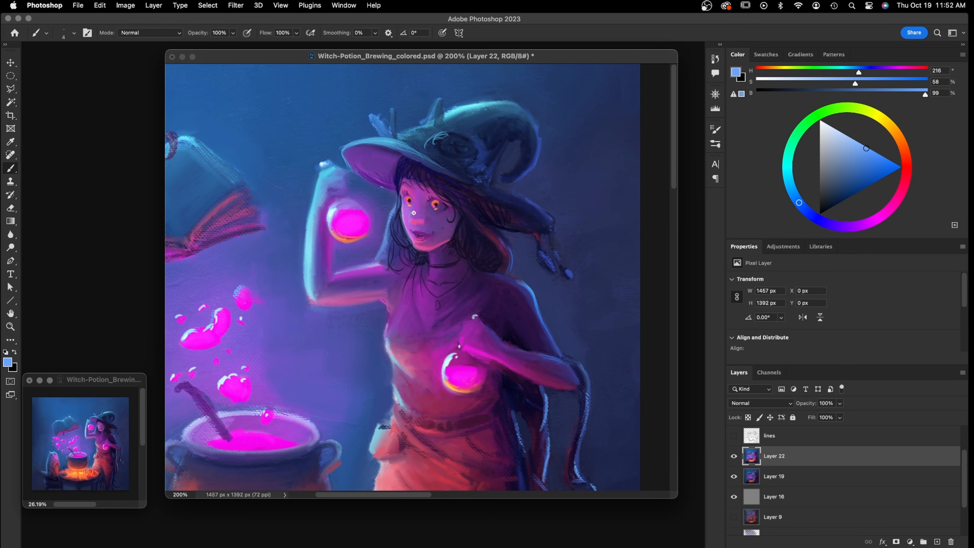
drag(859, 152, 850, 138)
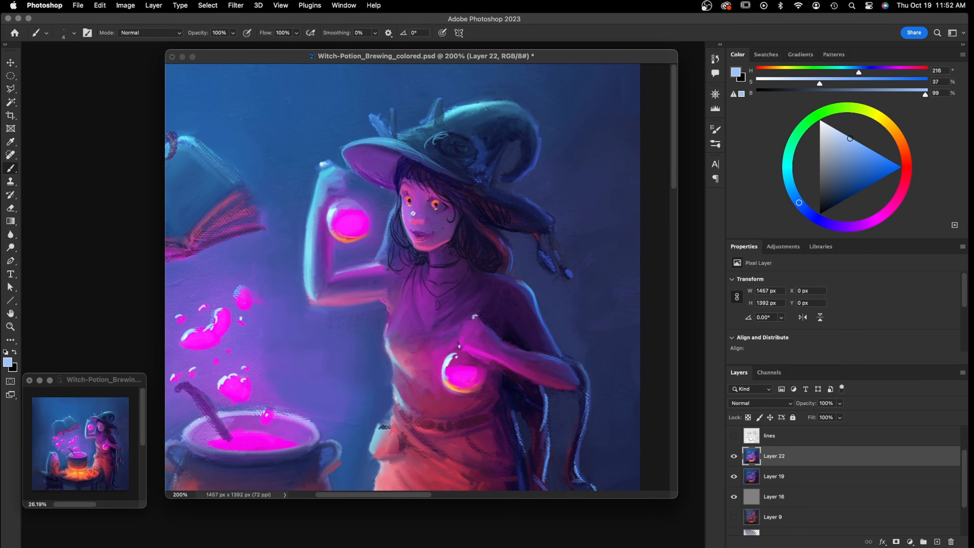
drag(412, 209, 411, 216)
With the lines layer shown, shade the nose and eye area in sampled purples (H 272, S 51, B 84; H 282, S 64, B 48; H 284, S 61, B 67)
click(734, 435)
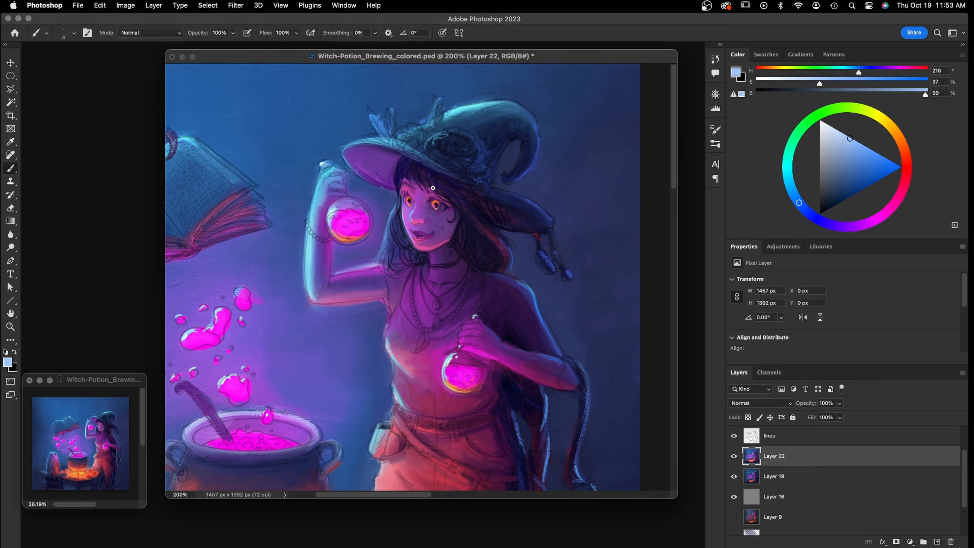
alt+click(411, 209)
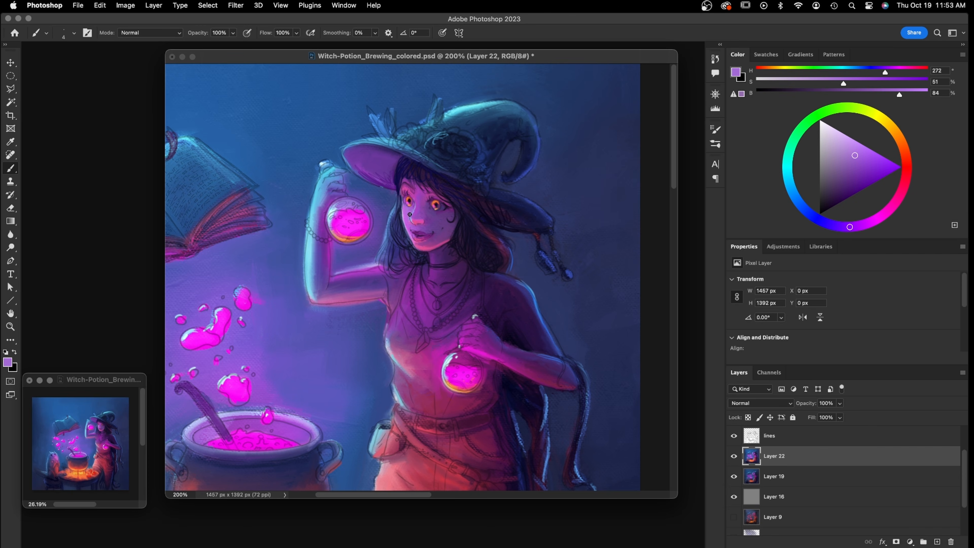
click(733, 435)
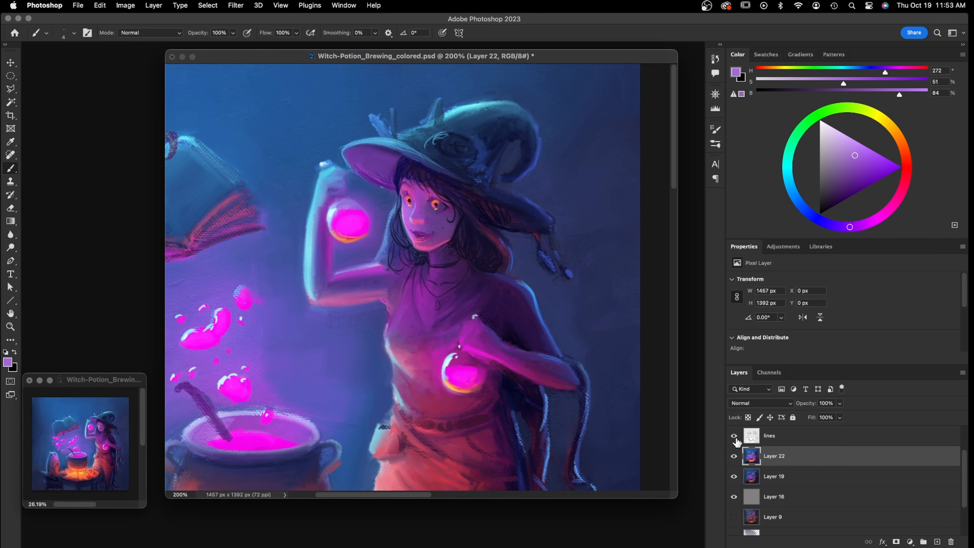
click(733, 435)
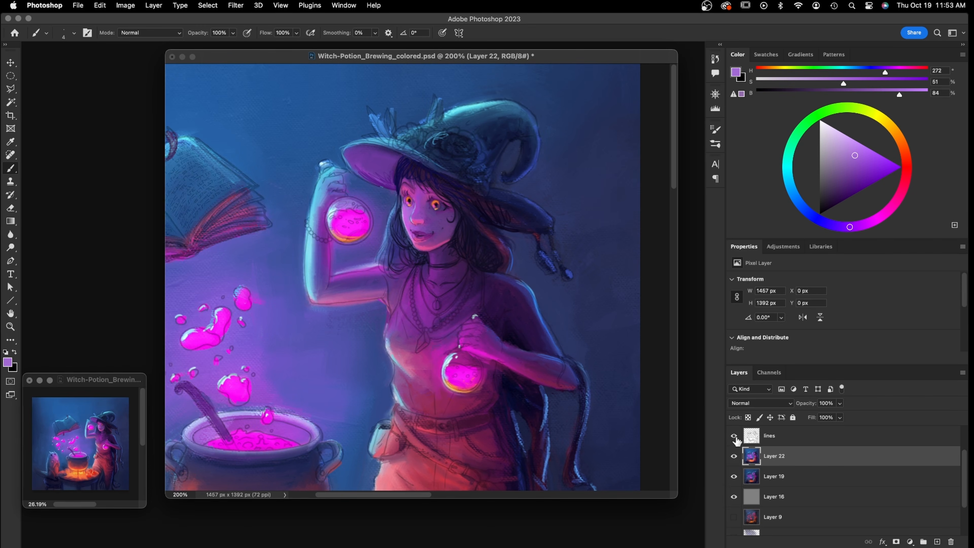
alt+click(443, 211)
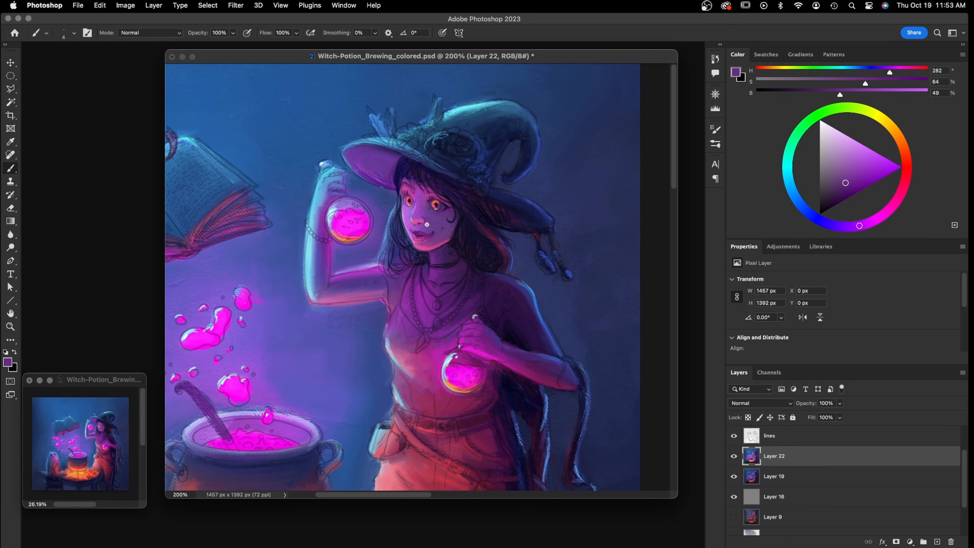
alt+click(448, 211)
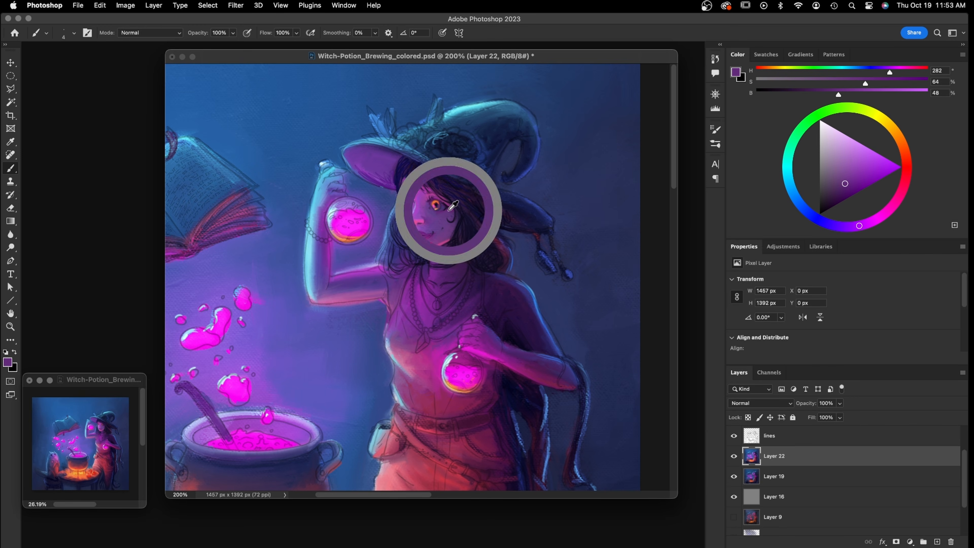
alt+click(442, 206)
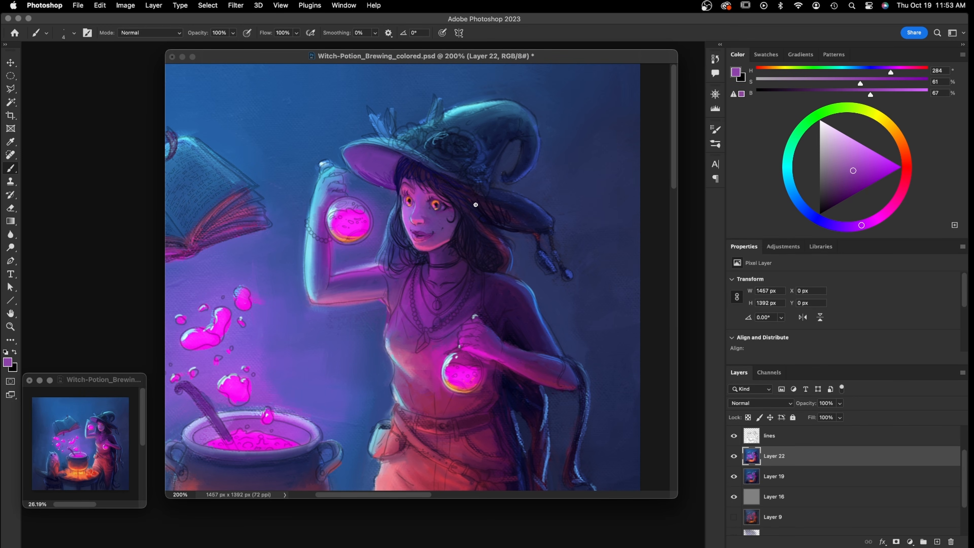
Refine the eye's outer corner in sampled dark purple (H 281, S 71, B 31), comparing with the lines layer and leaving it hidden
click(733, 434)
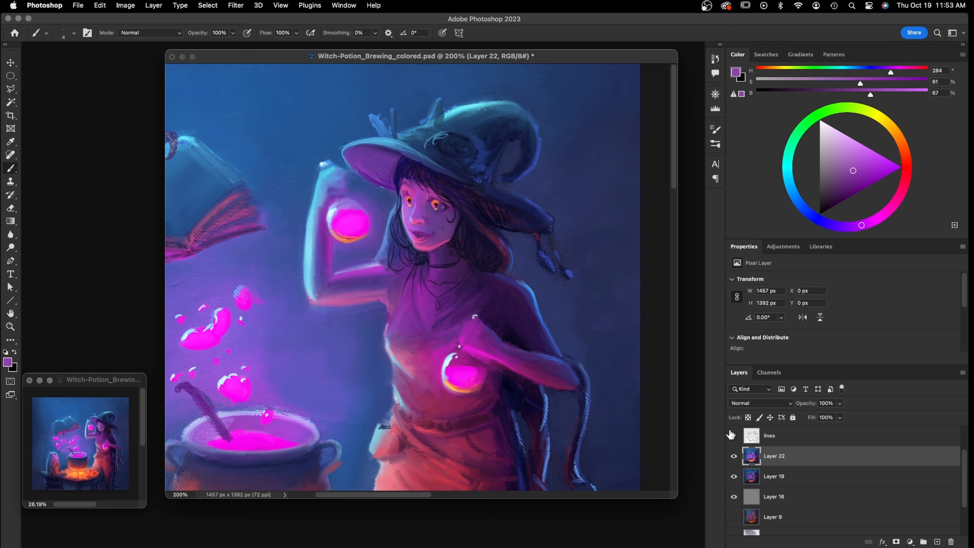
click(733, 435)
click(733, 435)
alt+click(451, 200)
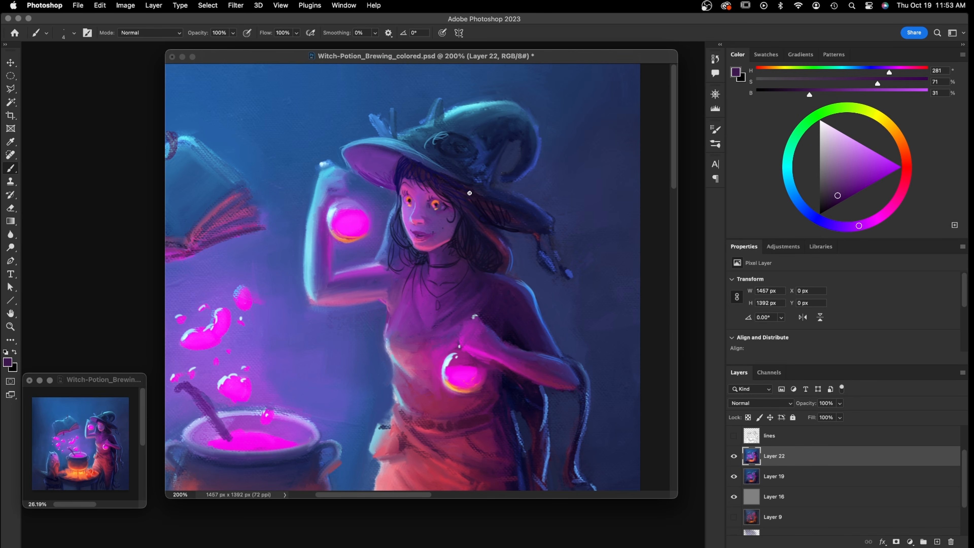
click(733, 436)
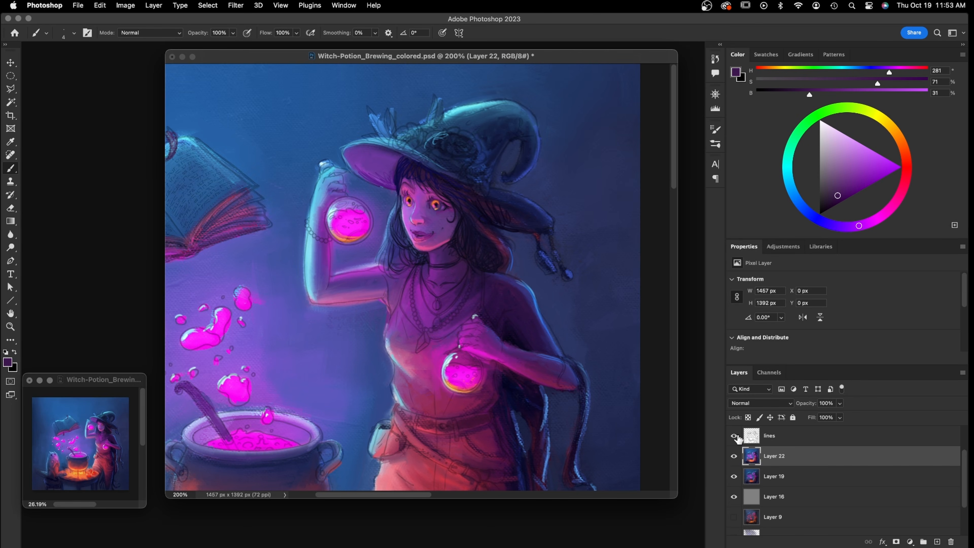
click(733, 436)
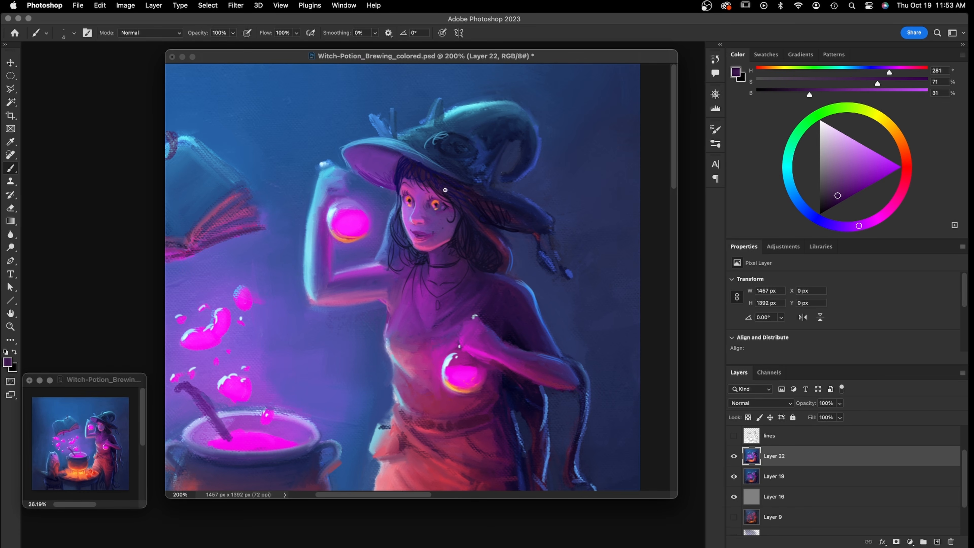
Deepen the witch's irises with progressively darker reds, from H 4, S 70, B 74 down to H 4, S 64, B 30
alt+click(437, 199)
click(862, 169)
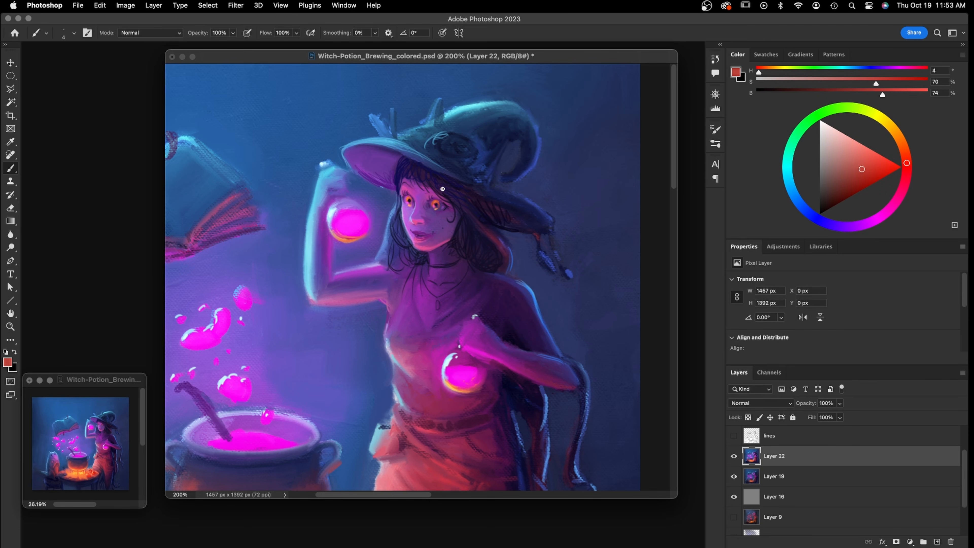
drag(857, 175, 851, 182)
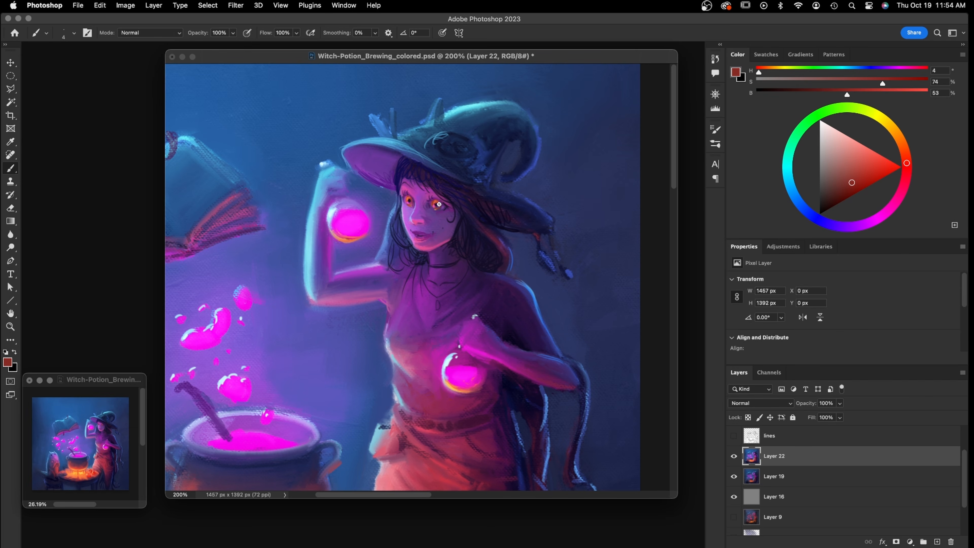
click(850, 191)
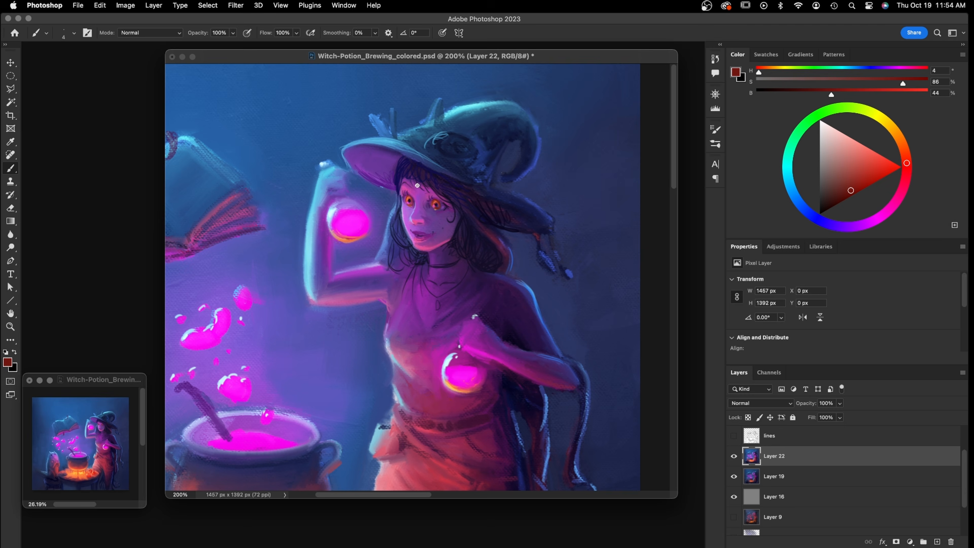
click(835, 195)
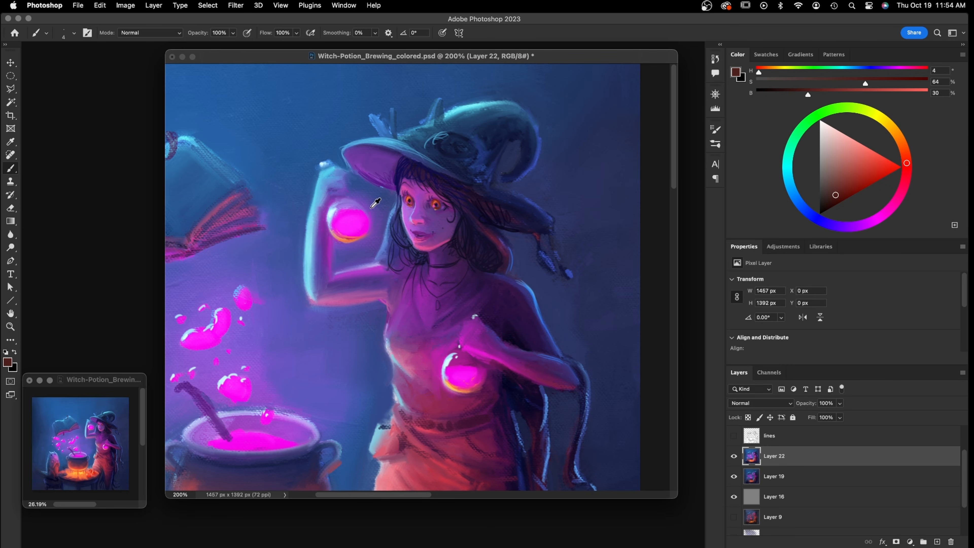
Refine the hair edge facing the raised potion in sampled violet and dark blue, then rim-light it in blue (H 222, S 54, B 75)
alt+click(374, 203)
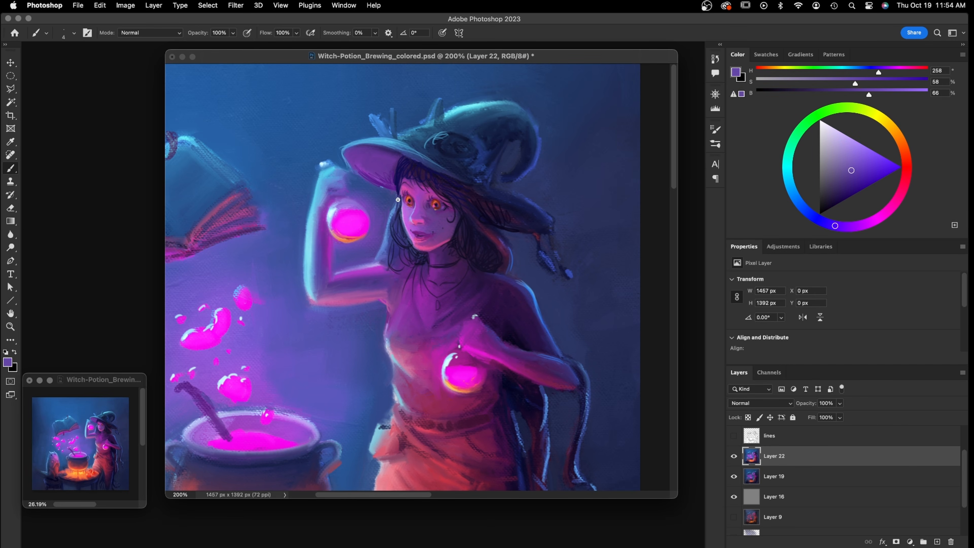
alt+click(399, 209)
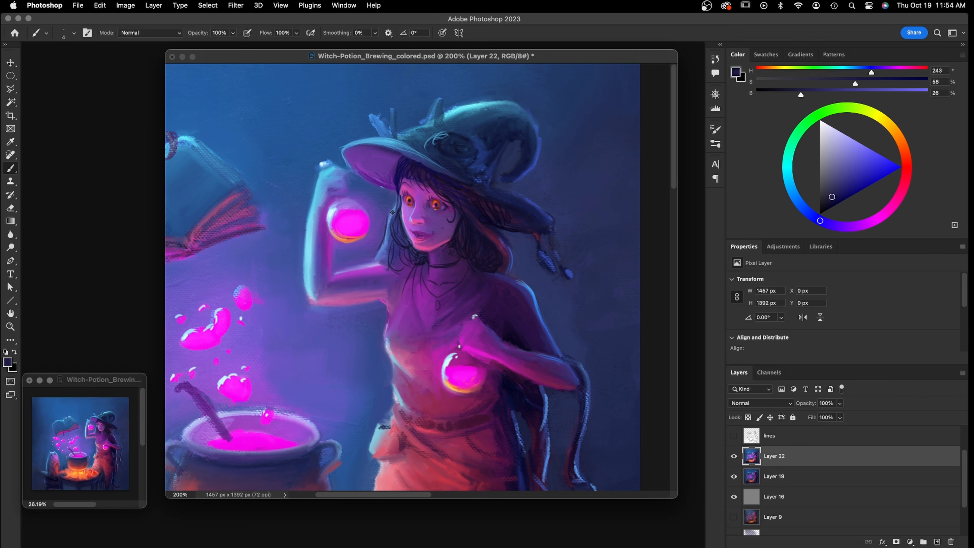
alt+click(395, 210)
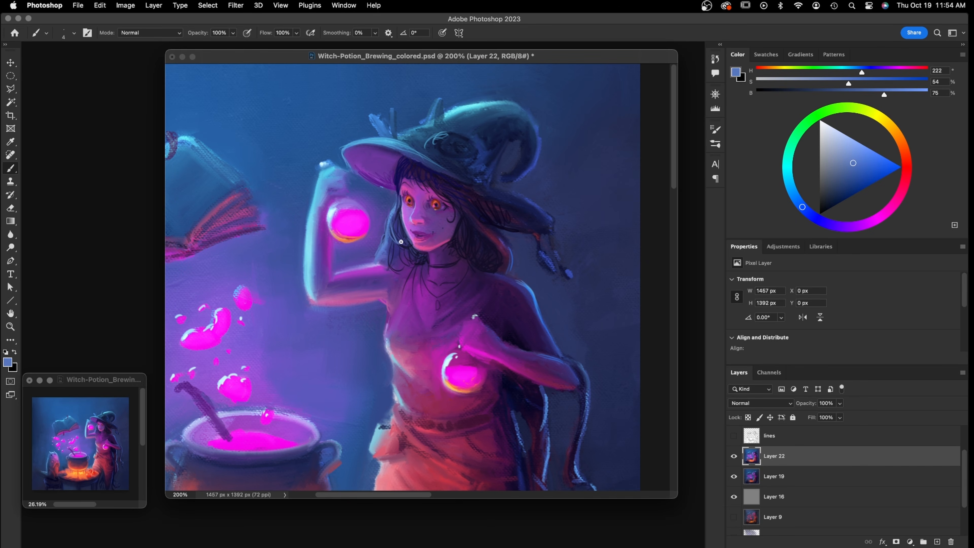
drag(397, 187, 394, 211)
drag(396, 251, 393, 271)
Clean up the background inside the raised arm and beneath the potion in sampled blue-violets (H 251, S 56, B 58 and H 249, S 56, B 64)
alt+click(370, 250)
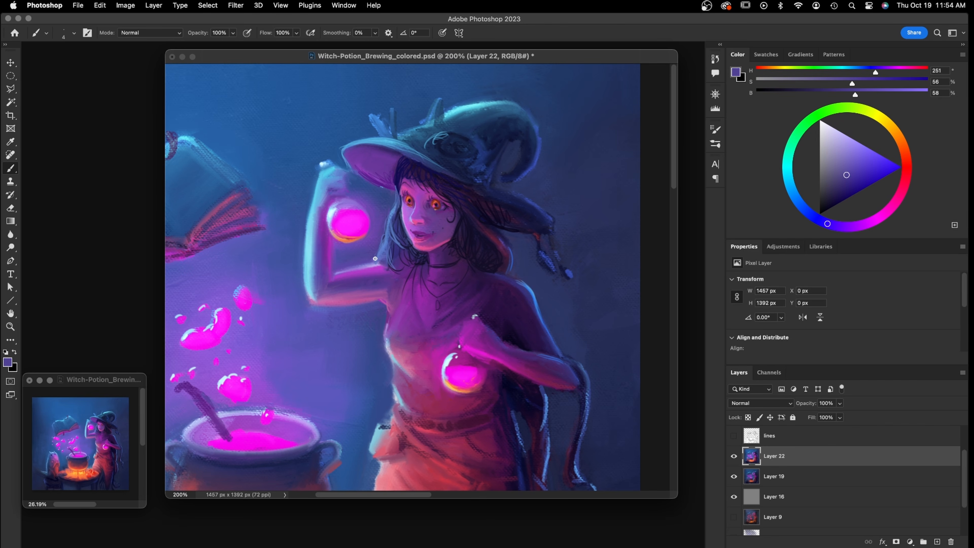
mouse_move(345, 267)
mouse_down()
mouse_move(370, 264)
mouse_move(332, 272)
mouse_up()
alt+click(347, 246)
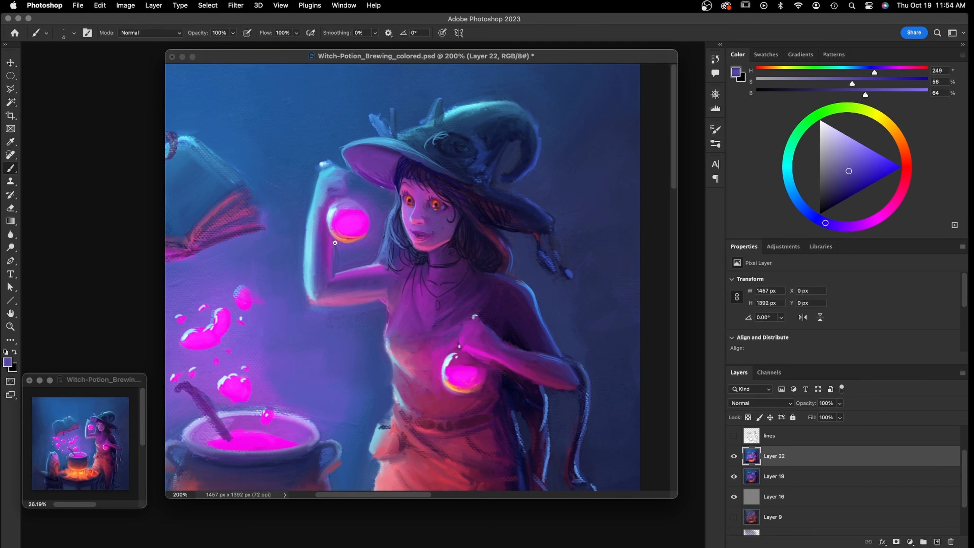
drag(339, 244, 366, 237)
Trim the raised arm's outer edge and elbow with sampled background blues (H 229, S 58, B 65 and H 241, S 52, B 53)
alt+click(299, 278)
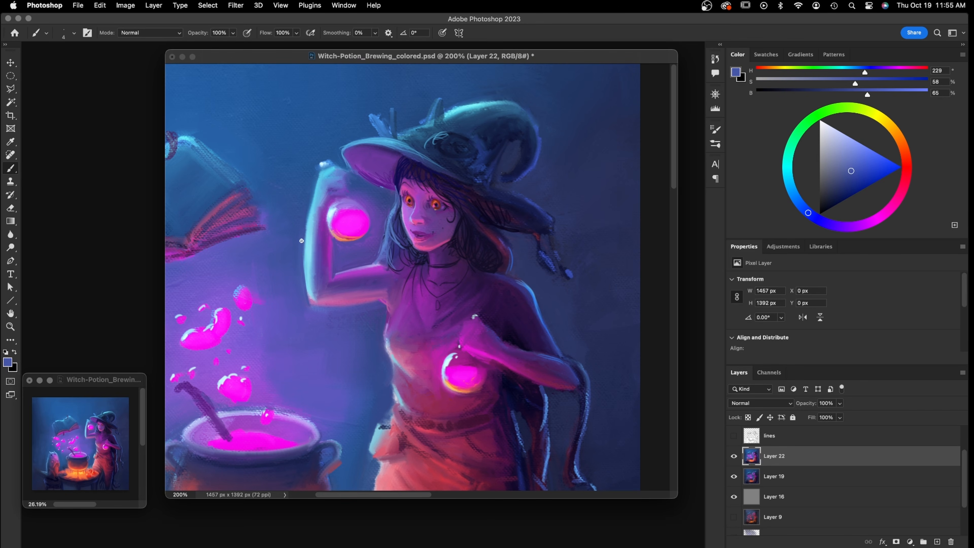
mouse_move(307, 205)
mouse_down()
mouse_move(320, 308)
mouse_move(357, 307)
mouse_up()
alt+click(371, 310)
drag(374, 309, 322, 312)
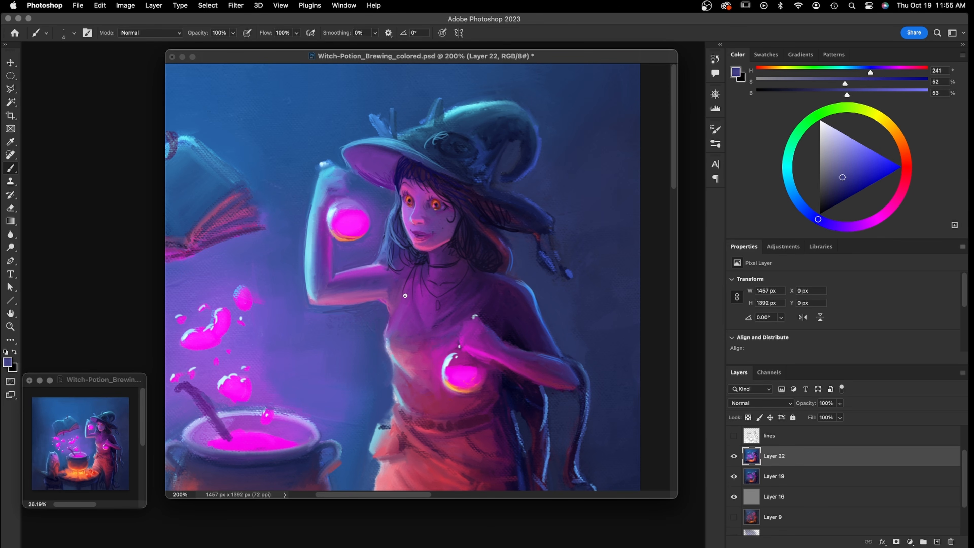
Refine the hair ends and far shoulder with sampled background blue (H 231, S 54, B 39) and dark violets (H 263, S 60, B 17; H 254, S 79, B 13)
alt+click(510, 273)
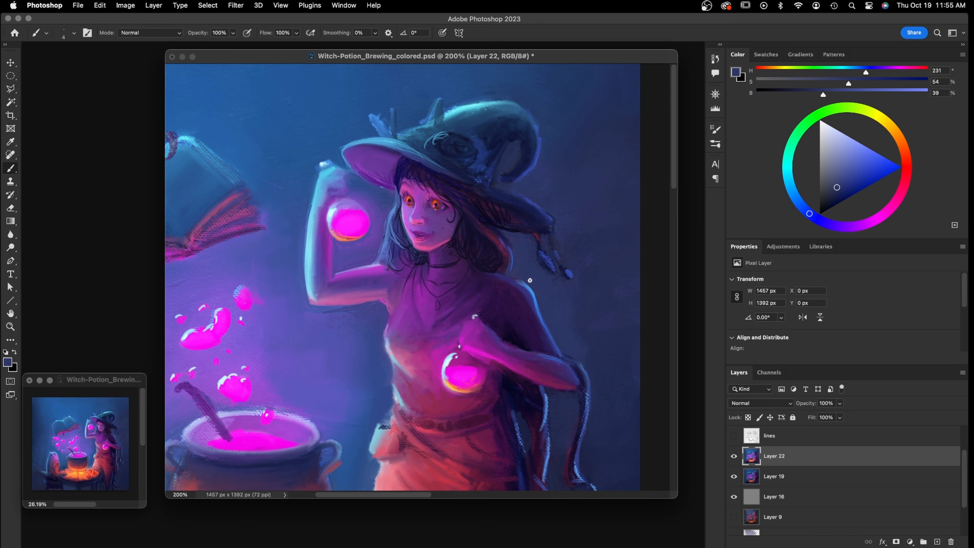
alt+click(512, 286)
alt+click(492, 267)
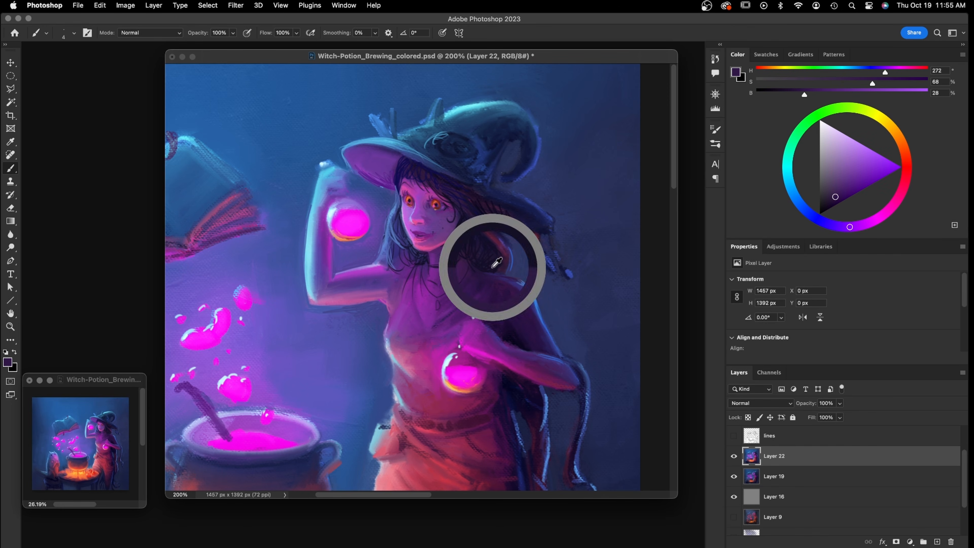
mouse_move(506, 259)
mouse_down()
mouse_move(508, 279)
mouse_move(515, 259)
mouse_up()
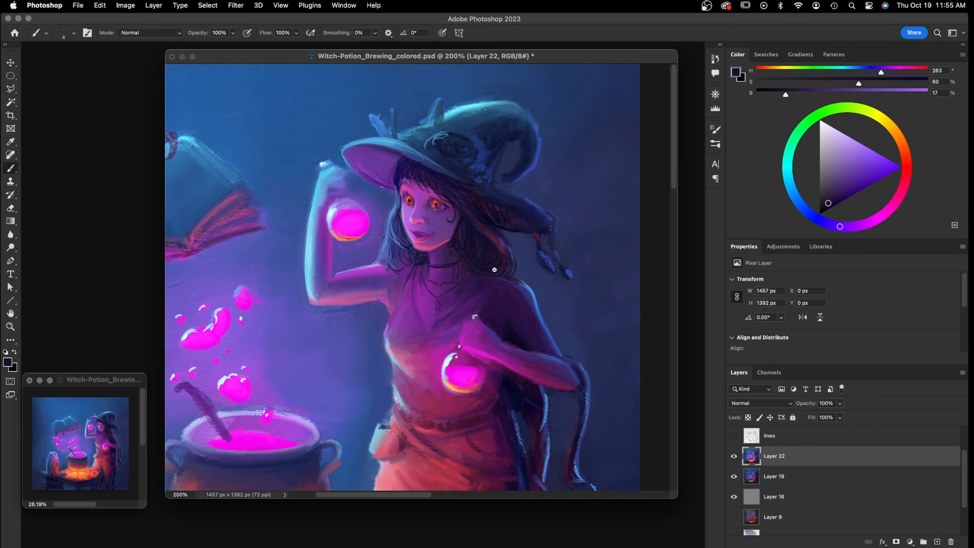
drag(516, 283, 509, 279)
alt+click(509, 335)
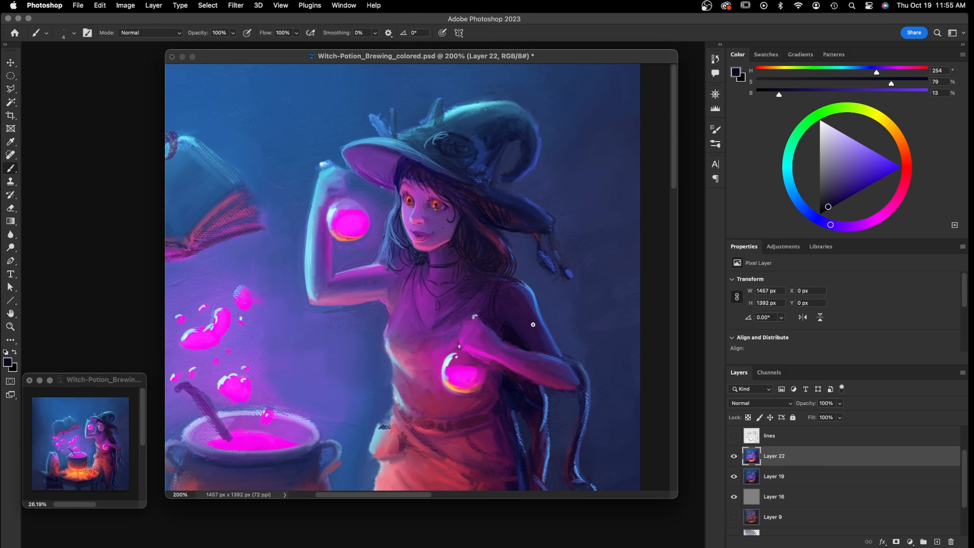
Darken the hair beneath the drooping hat brim and the hat's folds in sampled dark violet (H 250, S 71, B 14)
alt+click(458, 187)
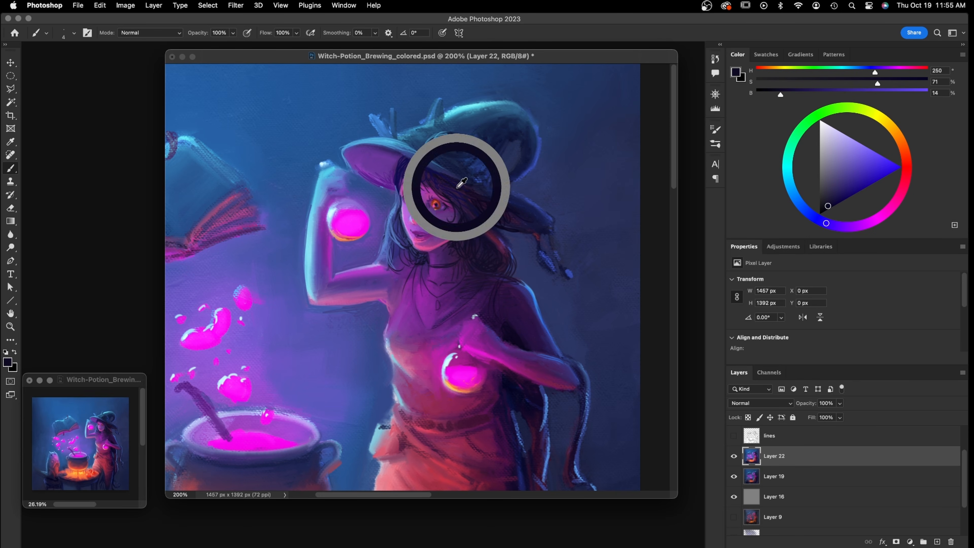
mouse_move(525, 214)
mouse_down()
mouse_move(500, 224)
mouse_move(539, 230)
mouse_move(511, 214)
mouse_up()
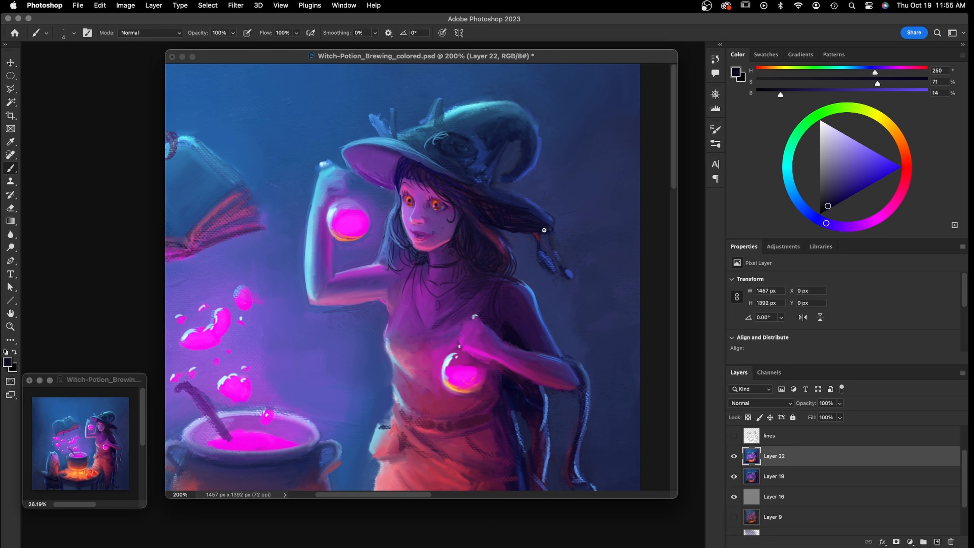
mouse_move(500, 166)
mouse_down()
mouse_move(518, 133)
mouse_move(518, 170)
mouse_move(491, 172)
mouse_move(494, 143)
mouse_up()
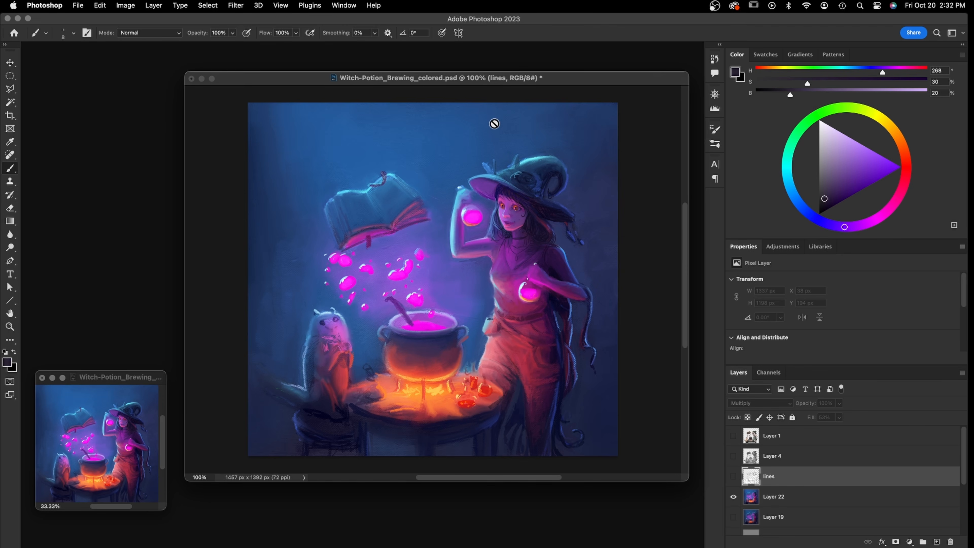
Compare the finished painting with the original flat-coloured illustration by repeatedly showing and hiding Layer 1
drag(456, 75, 445, 67)
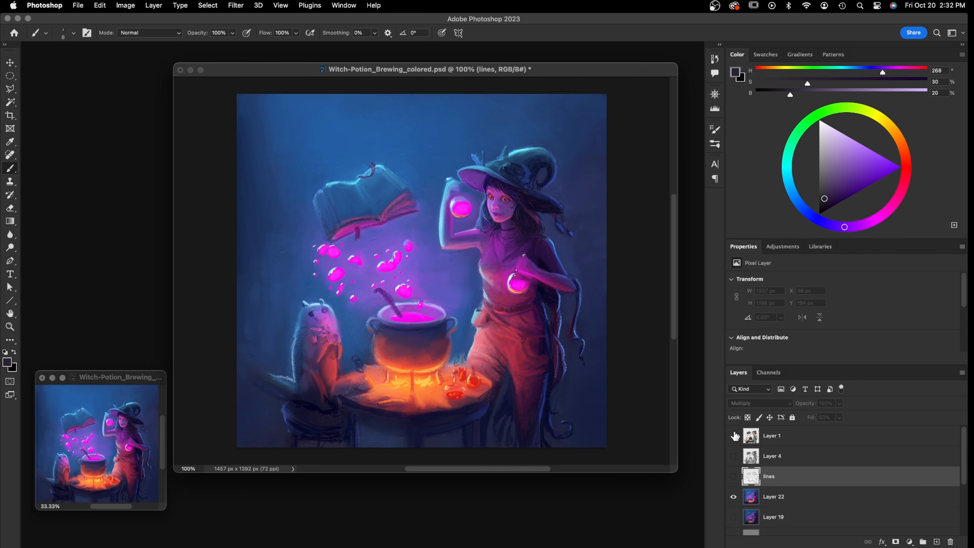
click(732, 436)
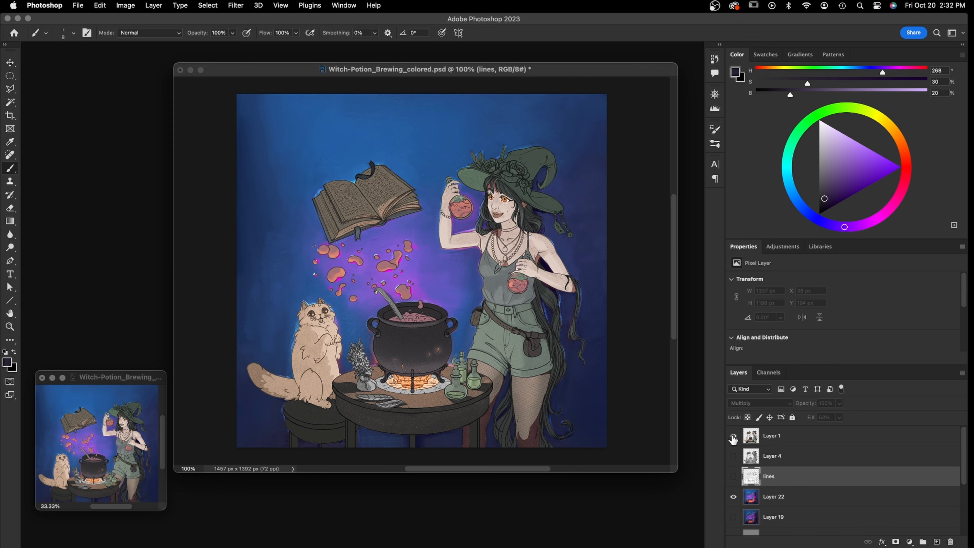
click(732, 436)
click(732, 436)
click(732, 436)
click(733, 436)
click(733, 436)
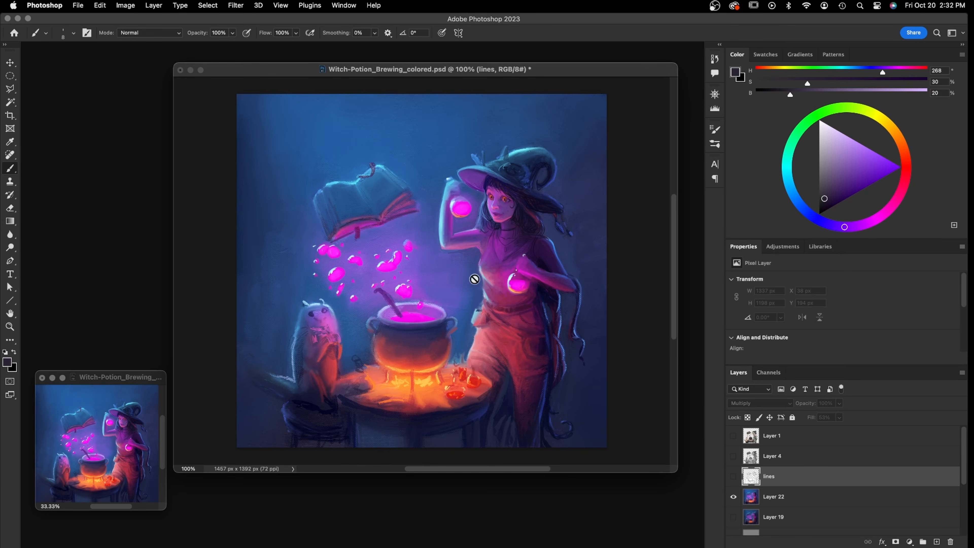
click(734, 436)
click(733, 436)
click(733, 438)
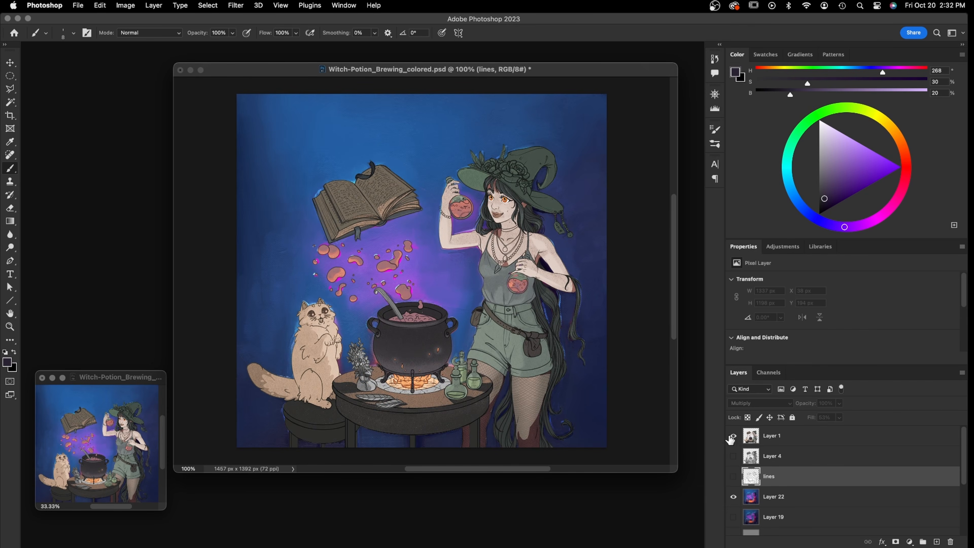
Compare the painting with the original in Layer 1 once more and duplicate Layer 22 for further painting
click(734, 437)
click(733, 437)
click(734, 437)
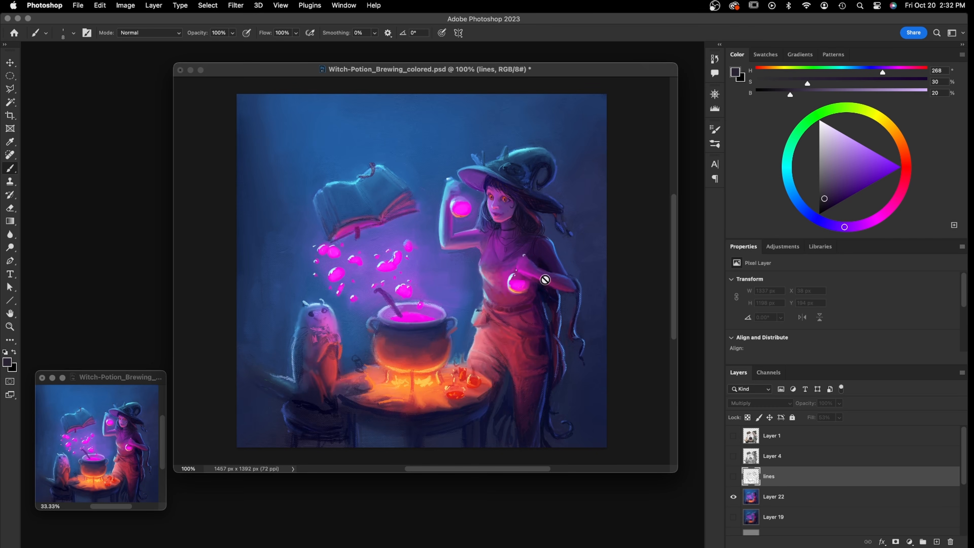
click(733, 437)
click(734, 437)
drag(771, 499, 936, 541)
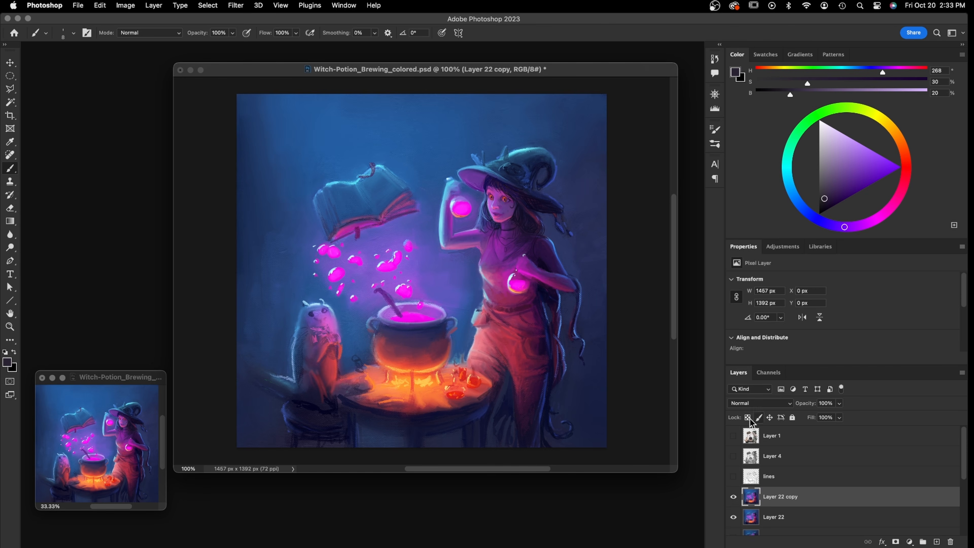
Check the original in Layer 1 and paint the witch's upper chest and neckline in a muted violet (H 285, S 35, B 59)
click(733, 436)
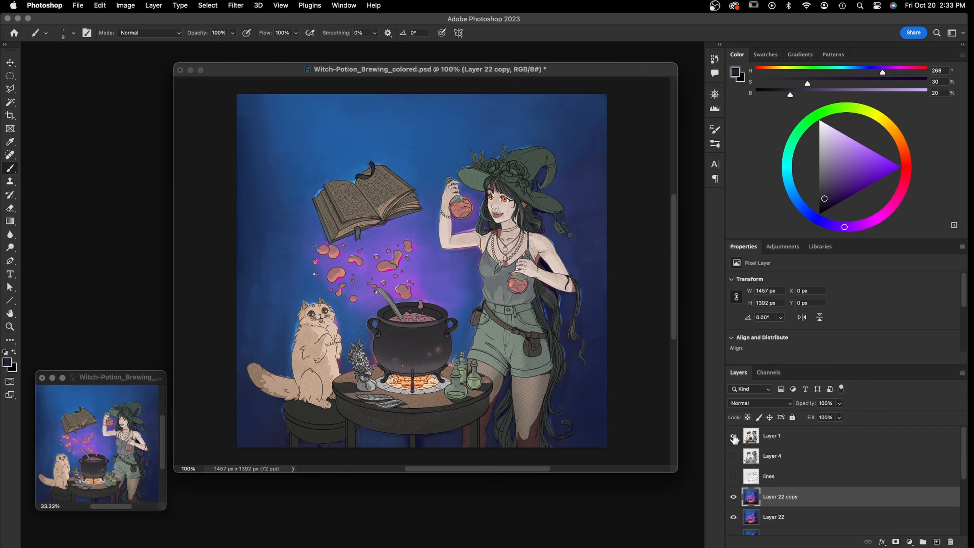
click(733, 435)
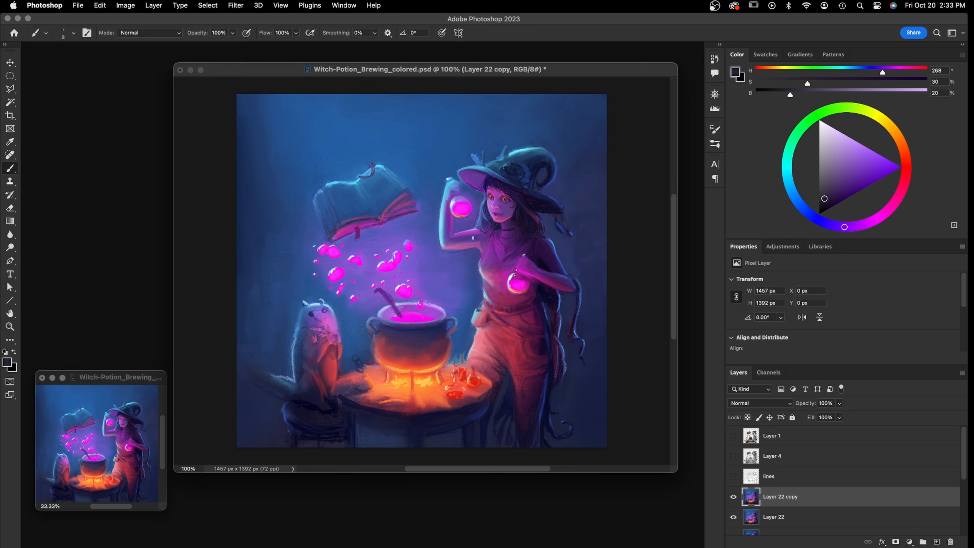
alt+click(473, 237)
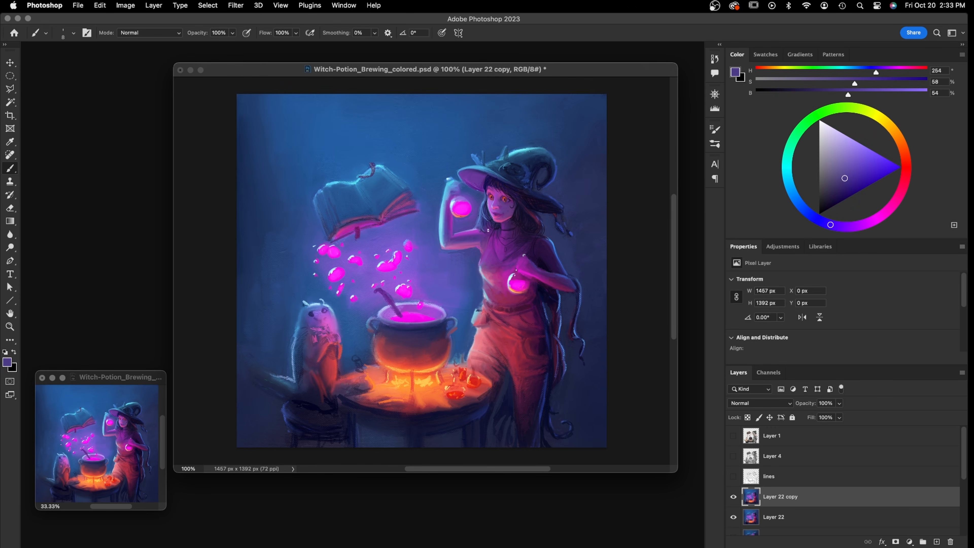
drag(843, 176, 836, 170)
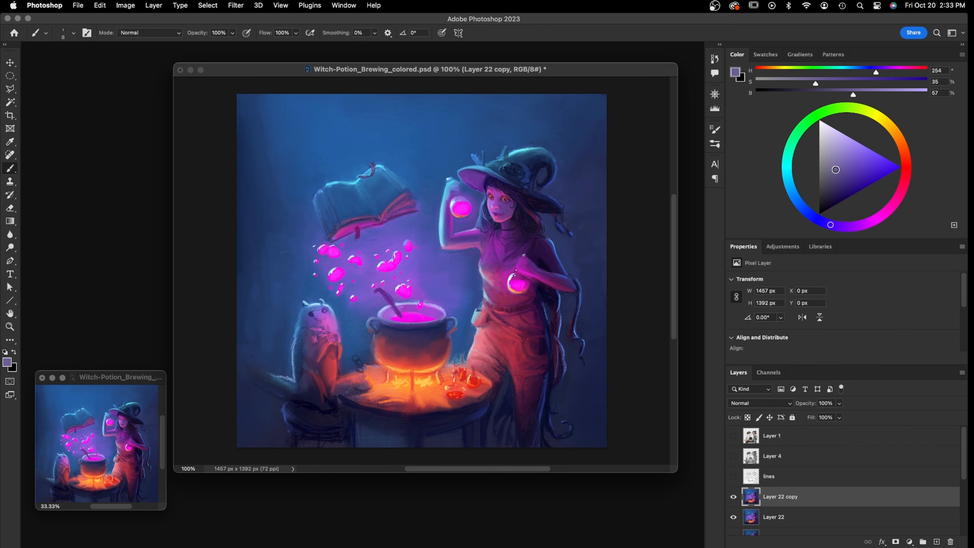
drag(834, 225, 840, 226)
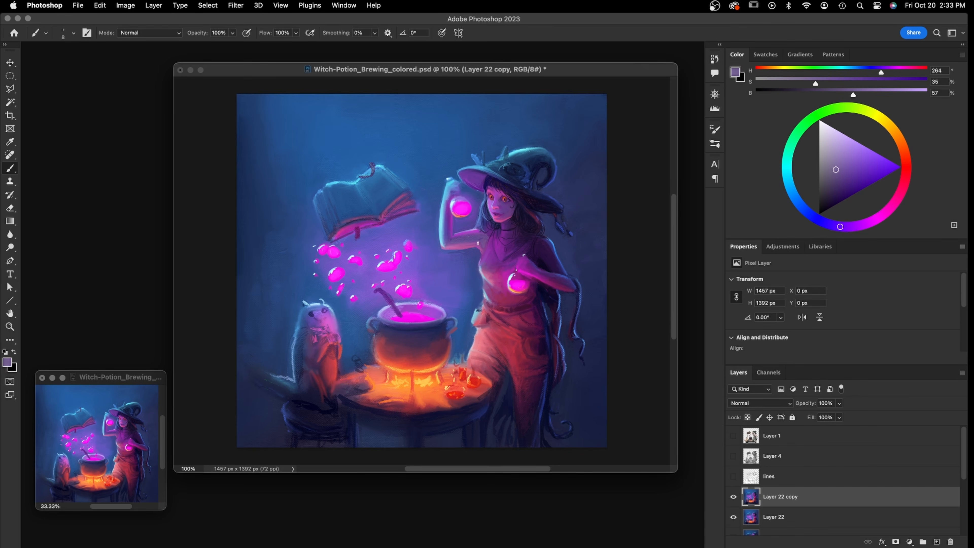
drag(839, 226, 861, 225)
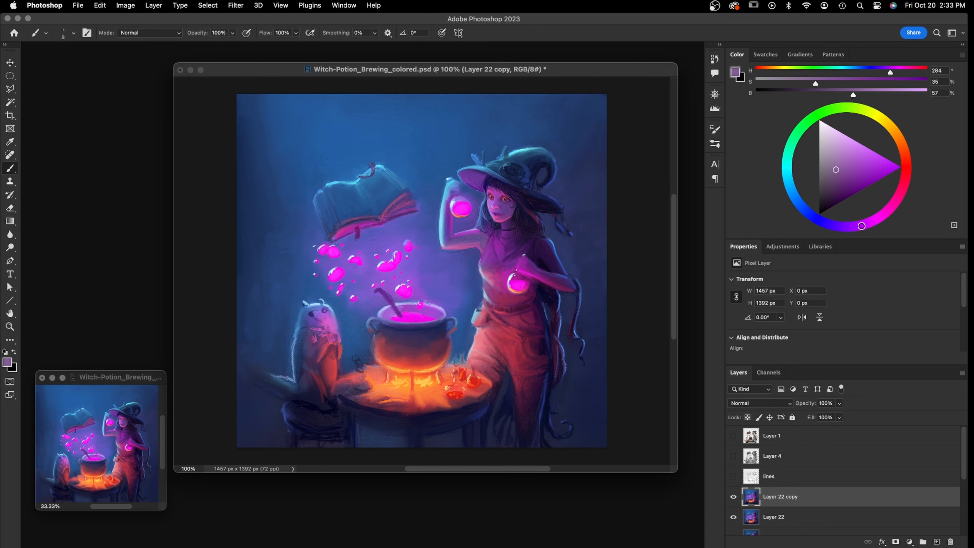
drag(838, 171, 841, 172)
drag(839, 173, 836, 168)
mouse_move(493, 249)
mouse_down()
mouse_move(510, 253)
mouse_move(516, 245)
mouse_move(504, 227)
mouse_move(511, 230)
mouse_up()
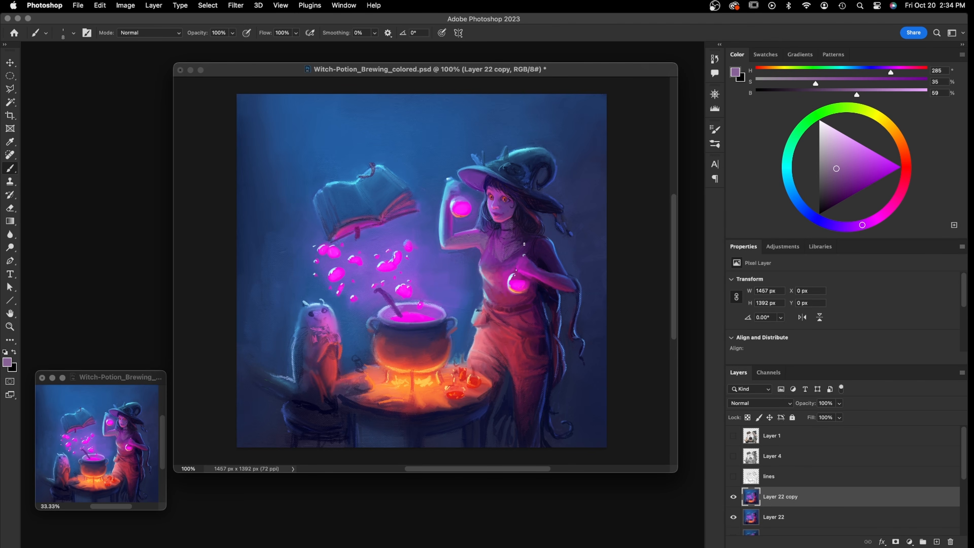
Lighten the witch's far shoulder and upper arm with a muted dark purple (H 288, S 40, B 34)
alt+click(455, 242)
alt+click(446, 239)
alt+click(547, 250)
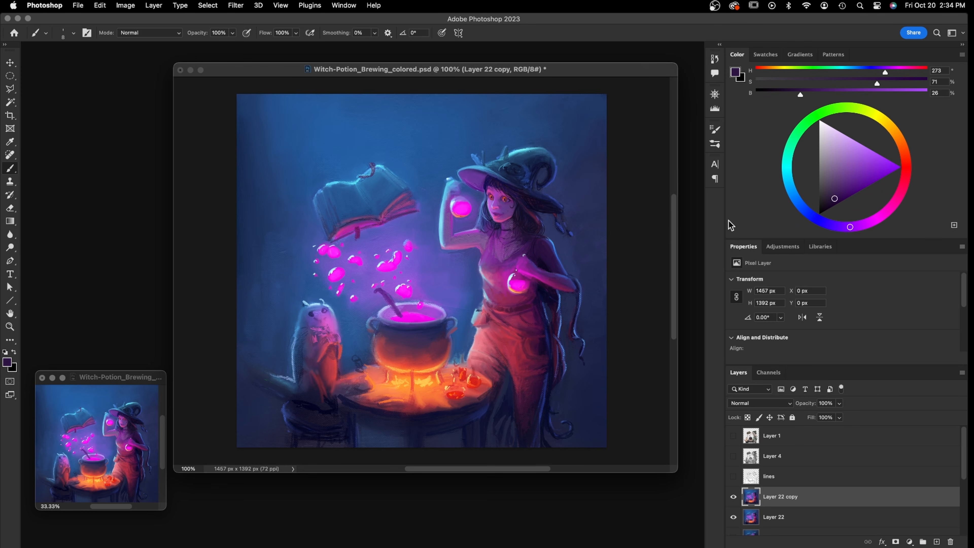
drag(850, 226, 865, 223)
drag(829, 197, 830, 190)
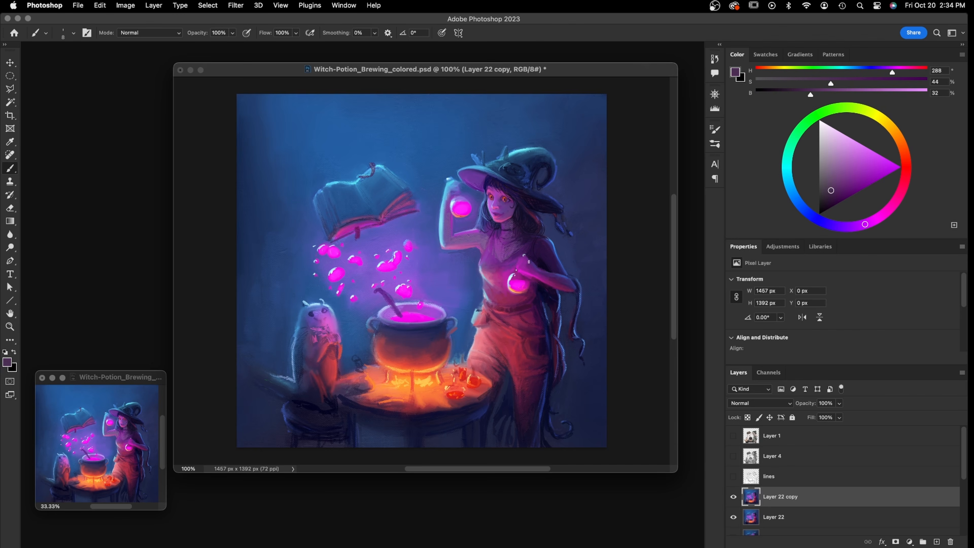
drag(833, 207, 830, 188)
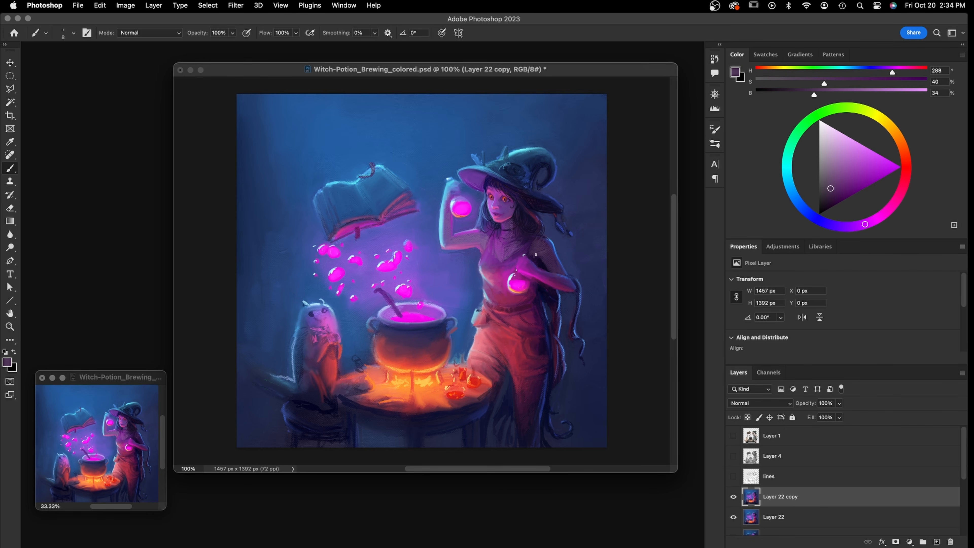
drag(546, 248, 529, 253)
Compare the new paintwork with the original in Layer 1 and with the painting without Layer 22 copy
click(733, 435)
click(733, 435)
click(732, 497)
click(733, 497)
click(732, 497)
click(732, 497)
Lighten the witch's skin on face, shoulder and lowered arm with pinkish violets (H 294, S 52, B 64; H 287, S 39, B 57)
alt+click(505, 246)
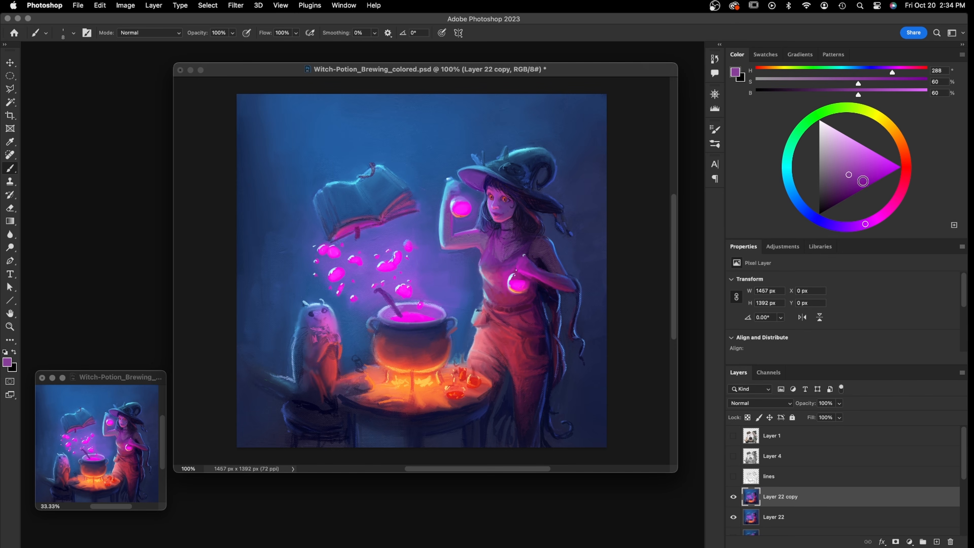
click(870, 222)
click(847, 169)
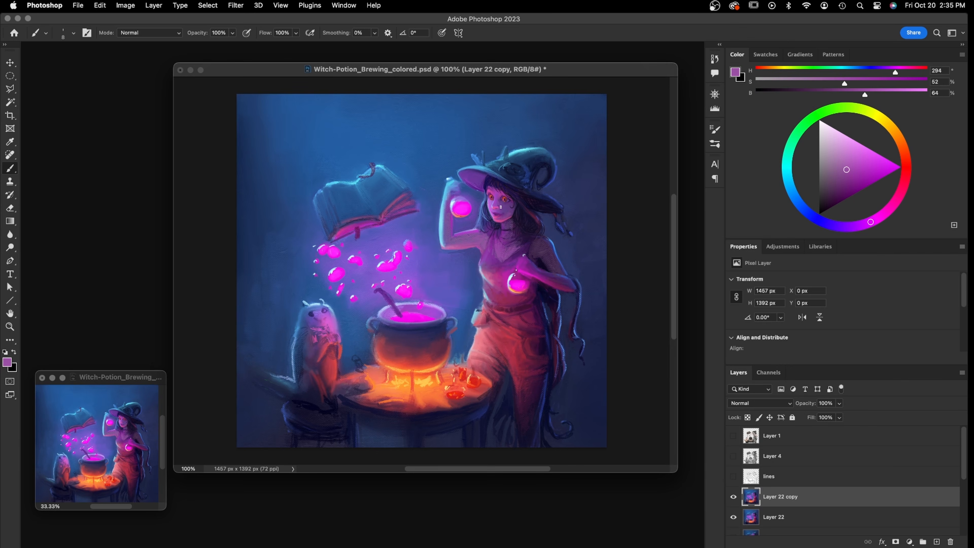
alt+click(506, 209)
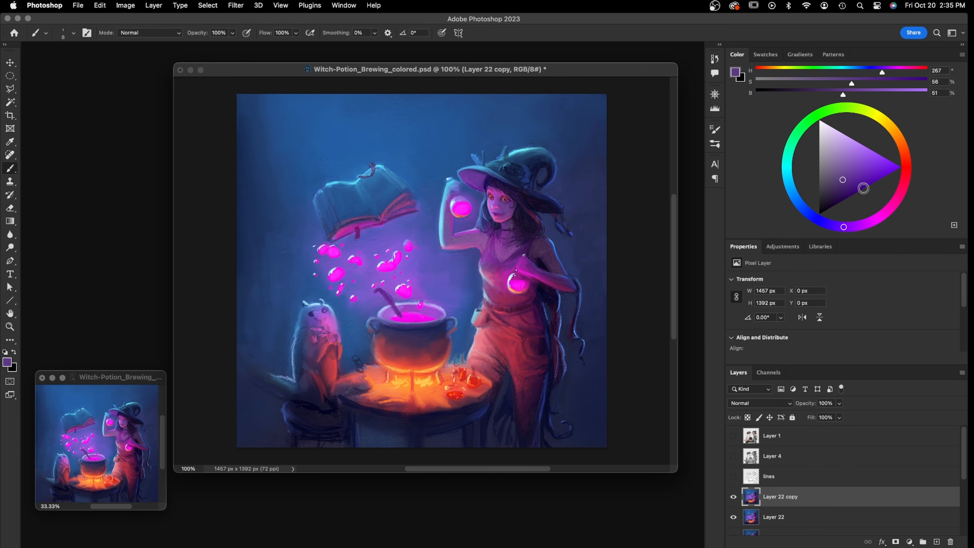
alt+click(496, 206)
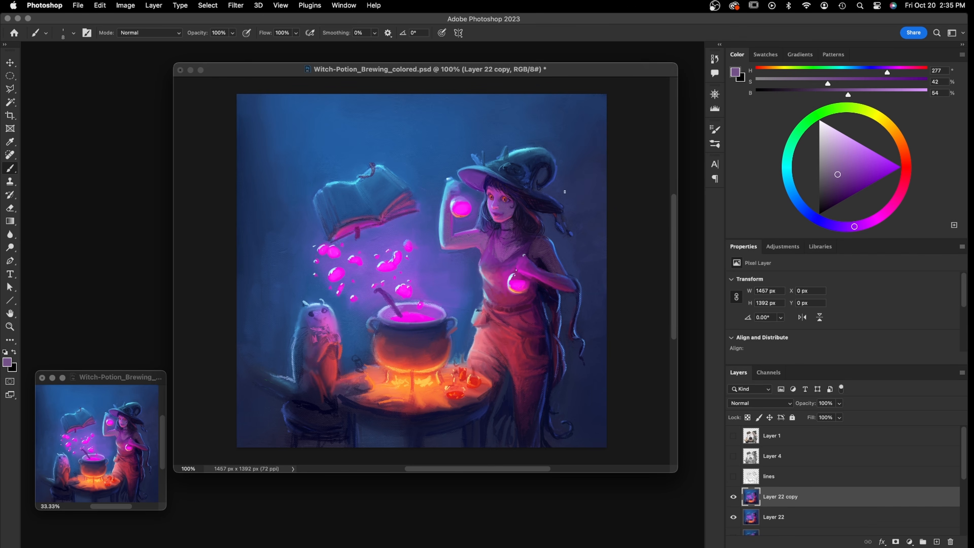
click(864, 224)
click(837, 171)
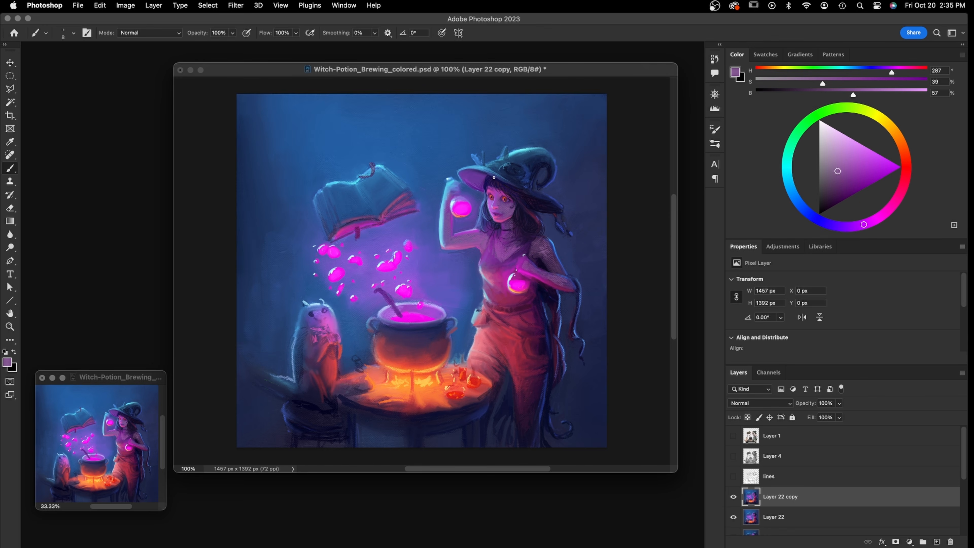
Check Layer 1, show the lines layer, and refine the neck and chest skin in sampled violet (H 291, S 52, B 63)
click(733, 436)
click(733, 435)
click(733, 435)
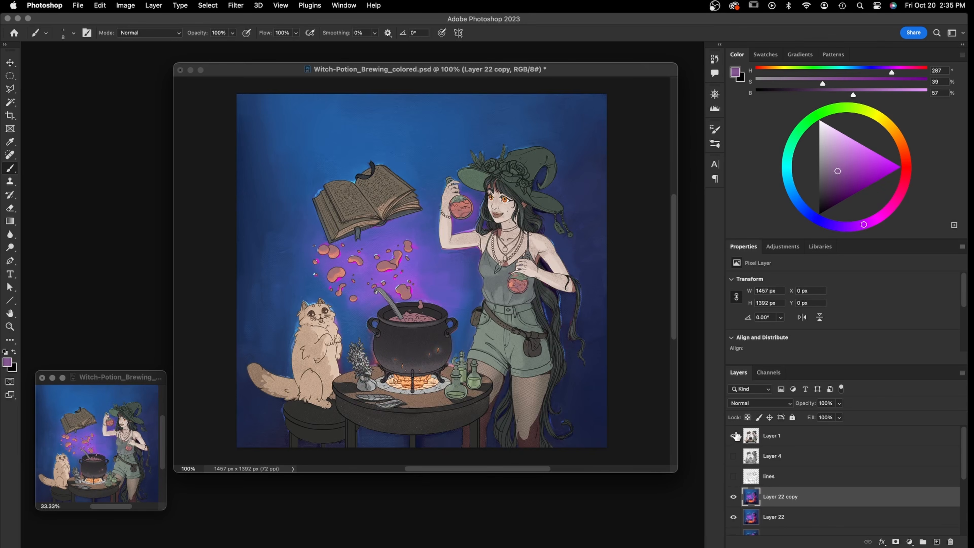
click(734, 436)
click(733, 476)
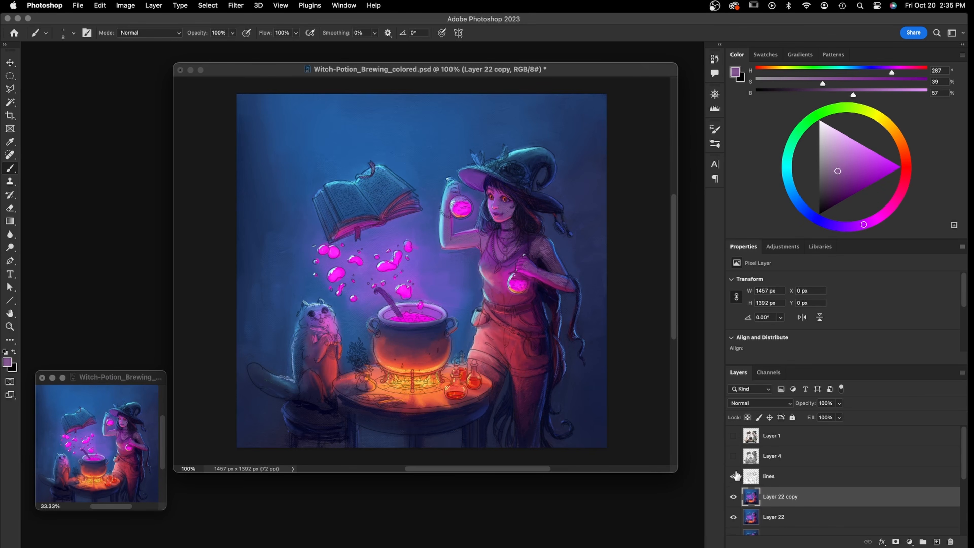
alt+click(497, 249)
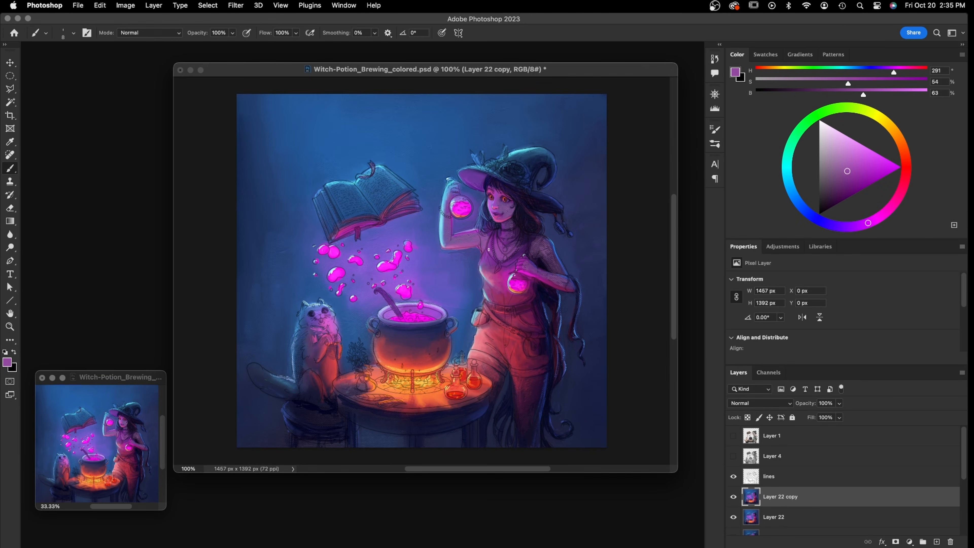
alt+click(495, 248)
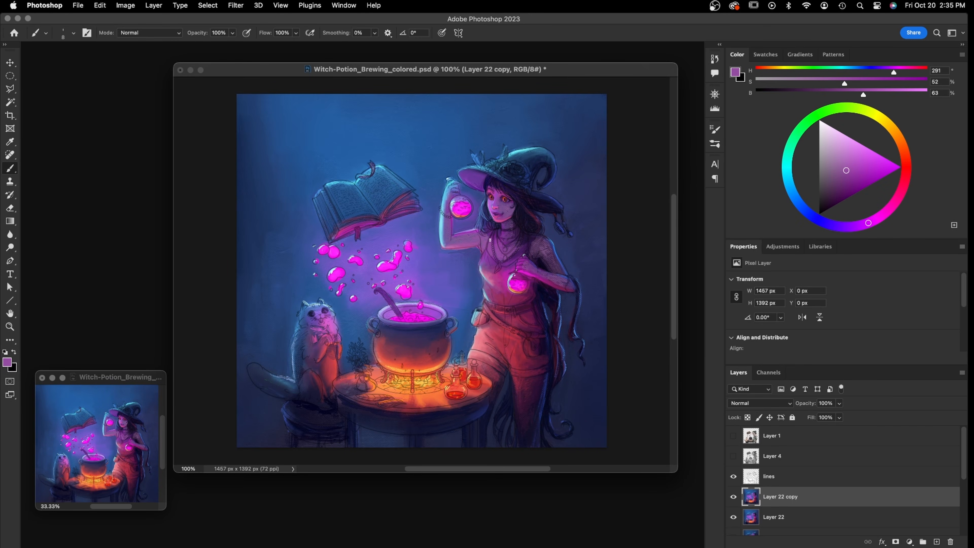
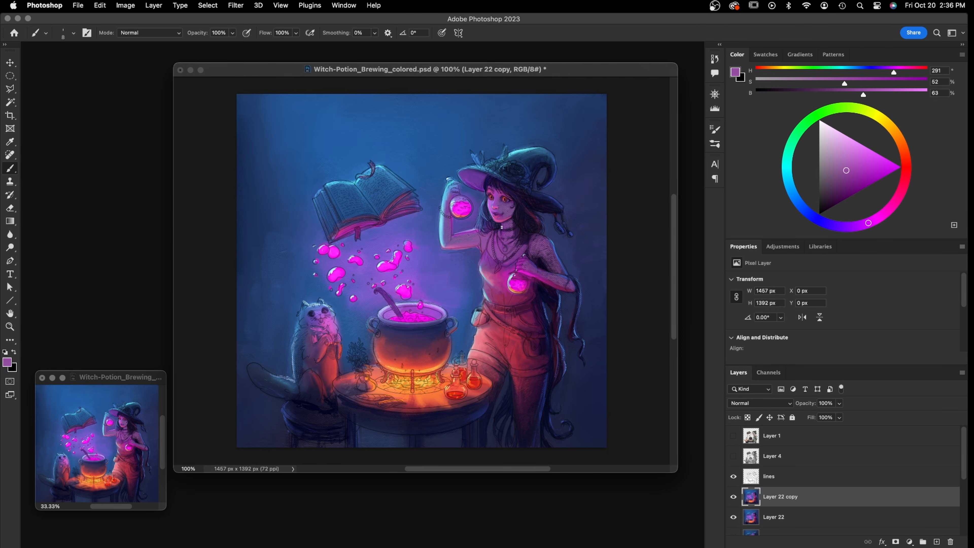
Add rim light to the raised upper arm in light blue (H 195, S 46, B 94) and beside the far shoulder in blue (H 213, S 79, B 92)
alt+click(475, 243)
alt+click(445, 232)
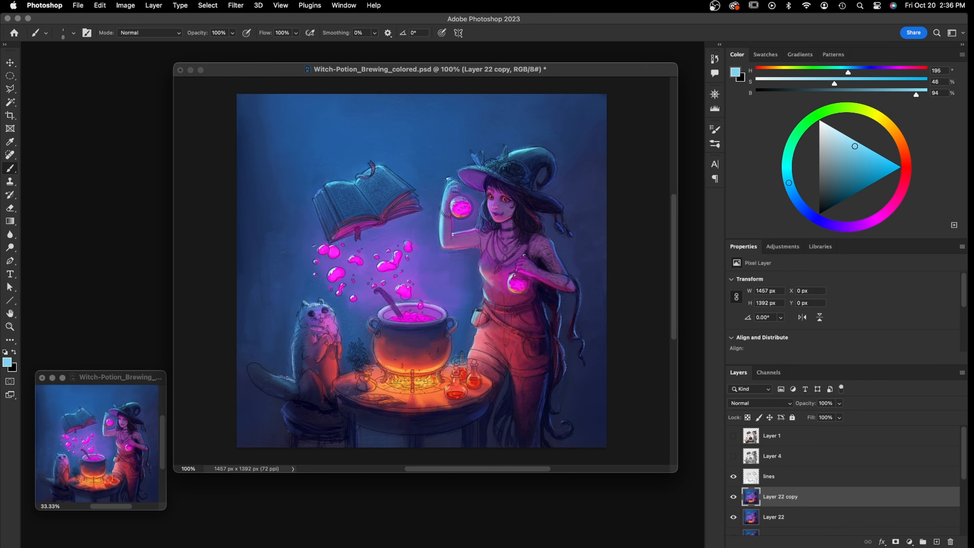
drag(460, 233, 479, 230)
alt+click(558, 241)
drag(558, 241, 551, 236)
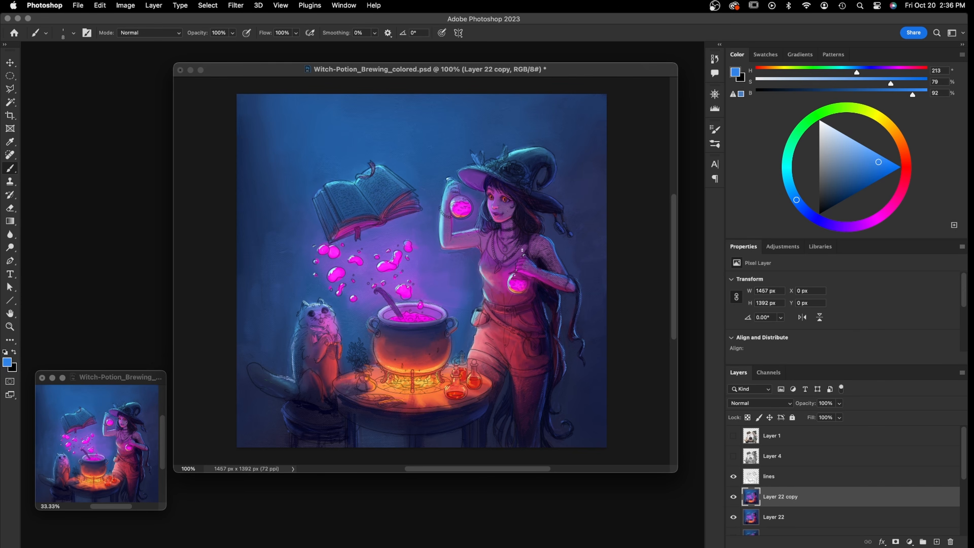
Compare with the original, hide the lines layer, and sample the fringe's dark blue (H 245, S 84, B 29) for painting
click(733, 435)
click(734, 437)
click(733, 477)
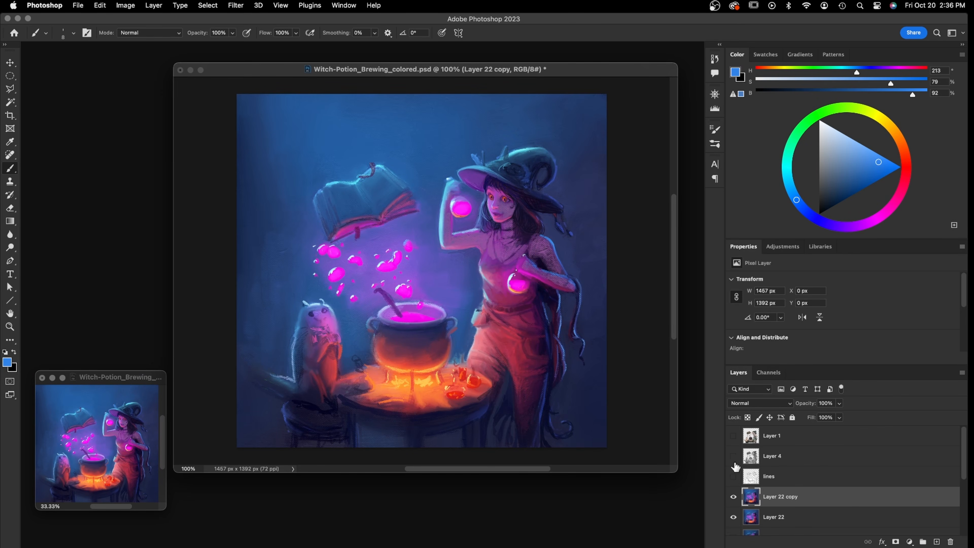
click(733, 478)
click(733, 478)
alt+click(502, 185)
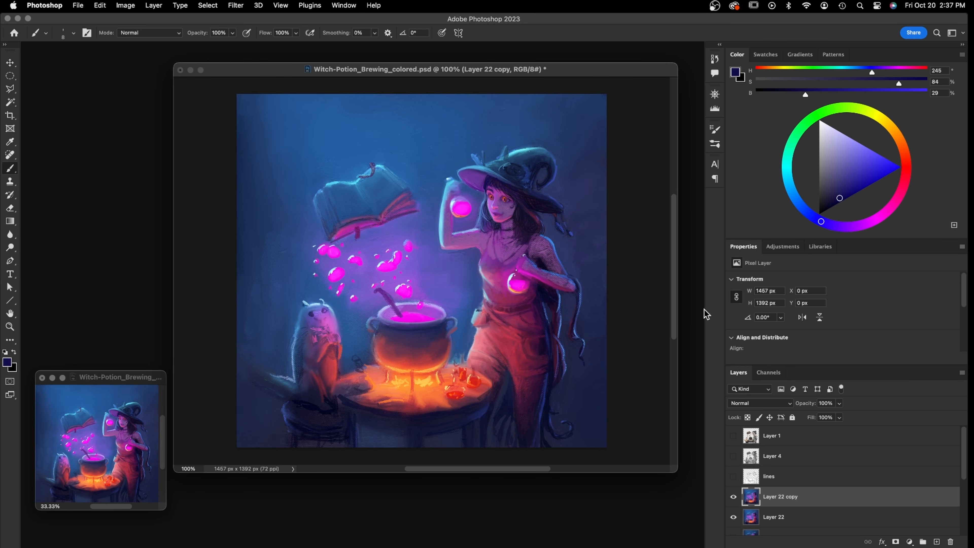
Check the original face in Layer 1 and draw the witch's mouth line in near-black purple (H 290, S 56, B 11) with a 2 px brush
click(733, 435)
click(733, 436)
click(734, 435)
click(733, 435)
alt+click(498, 214)
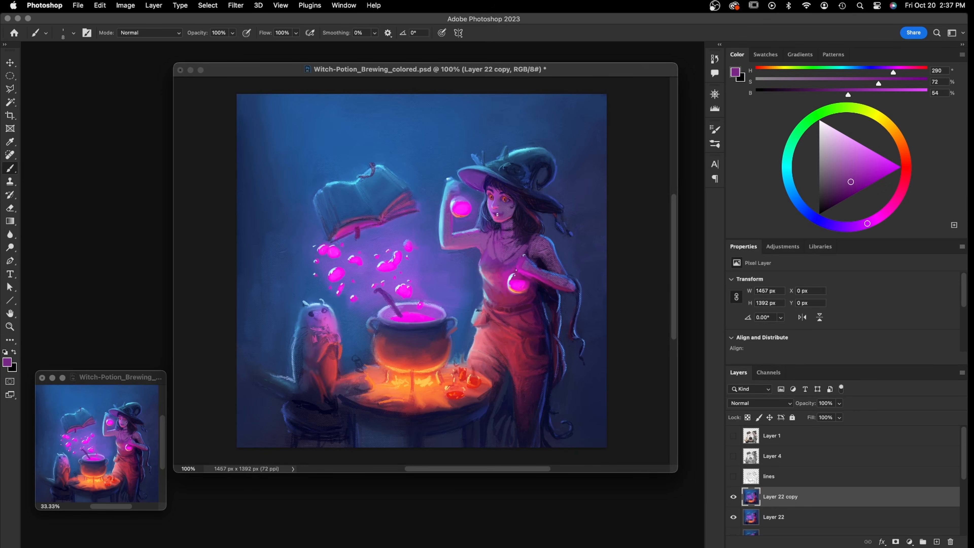
click(843, 190)
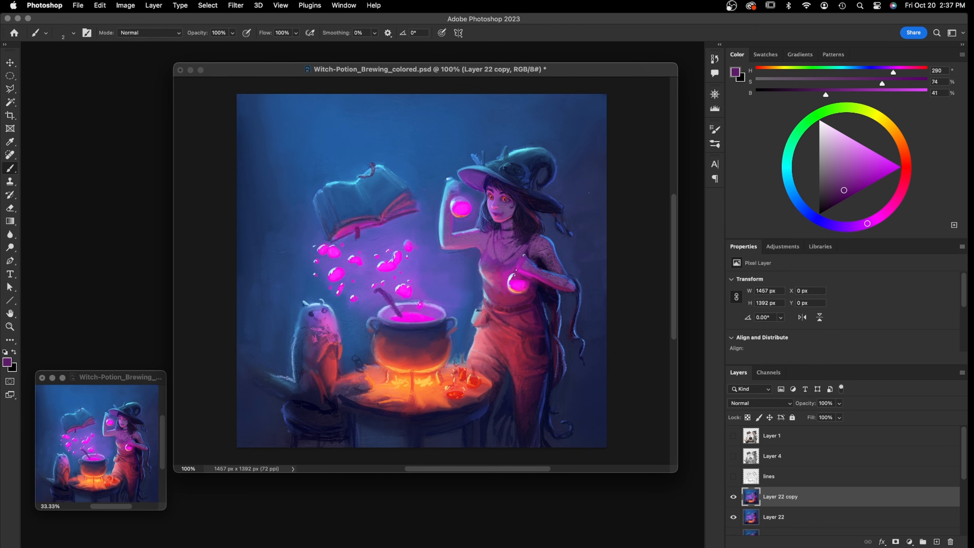
click(830, 203)
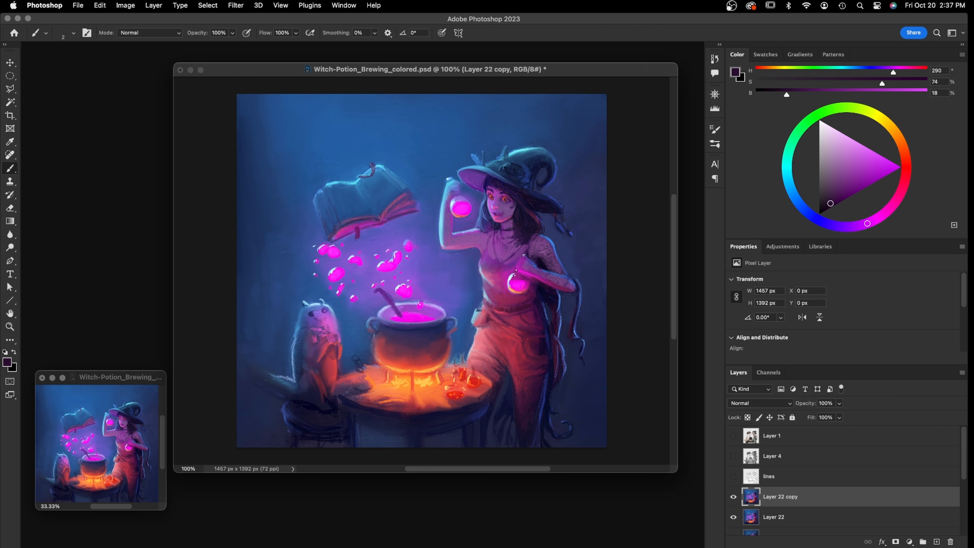
click(824, 206)
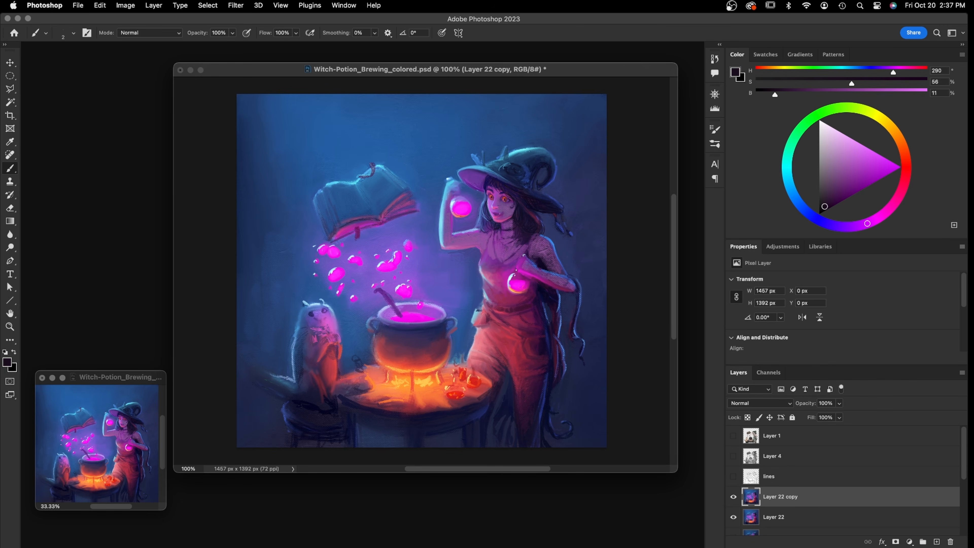
click(73, 33)
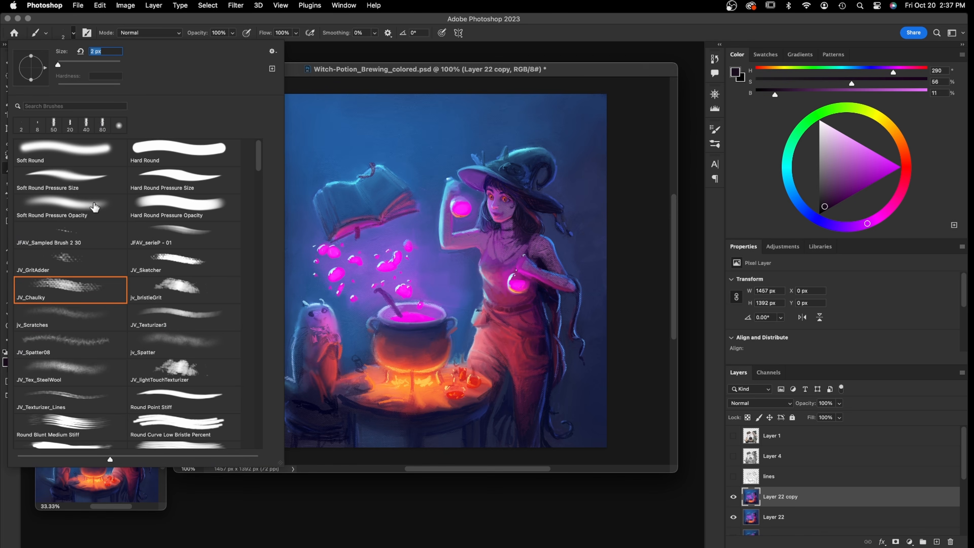
click(488, 127)
drag(495, 214, 501, 214)
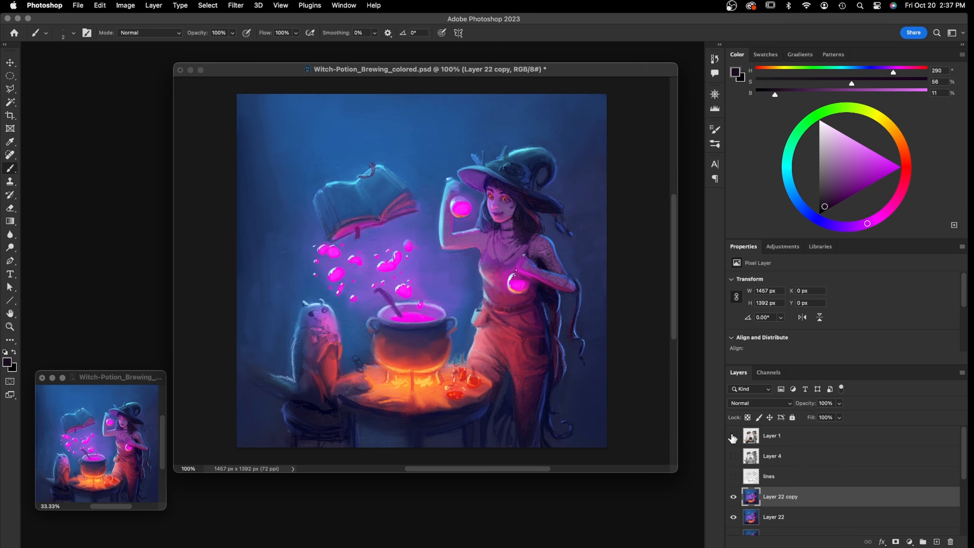
Compare the painting with Layer 1 and sample the raised arm's pale blue rim light (H 211, S 40, B 91) for painting
click(733, 436)
click(733, 436)
click(733, 436)
click(733, 436)
alt+click(469, 230)
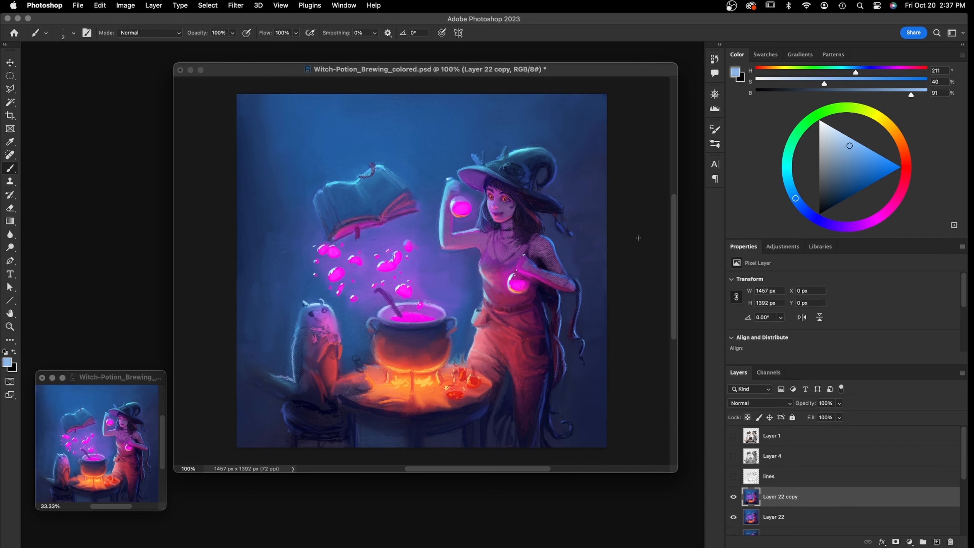
Check the original top in Layer 1 and shade the witch's tank top in muted purples (H 257, S 42, B 43 and S 27, B 36)
click(733, 435)
click(733, 435)
click(733, 435)
click(733, 437)
alt+click(491, 262)
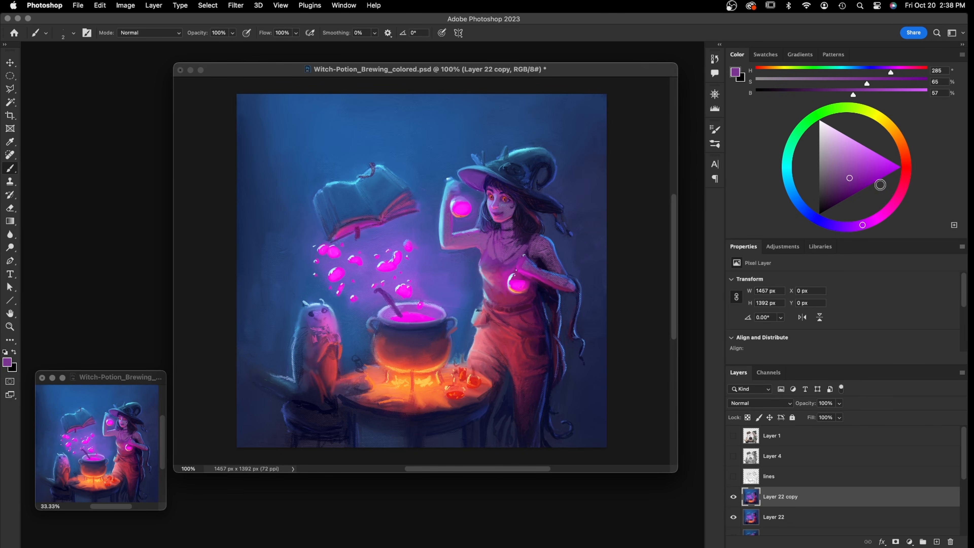
drag(862, 224, 840, 227)
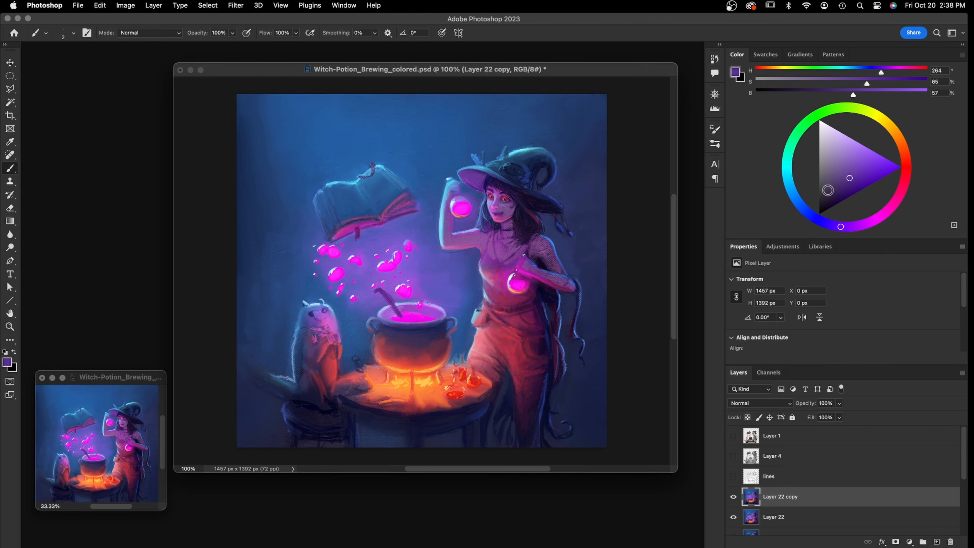
drag(849, 178, 834, 182)
drag(841, 226, 833, 225)
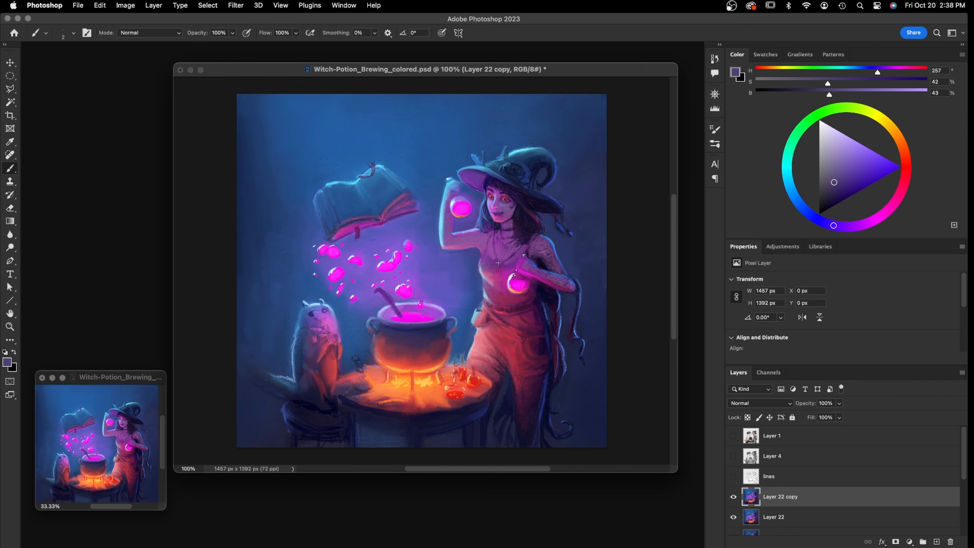
drag(833, 184, 827, 185)
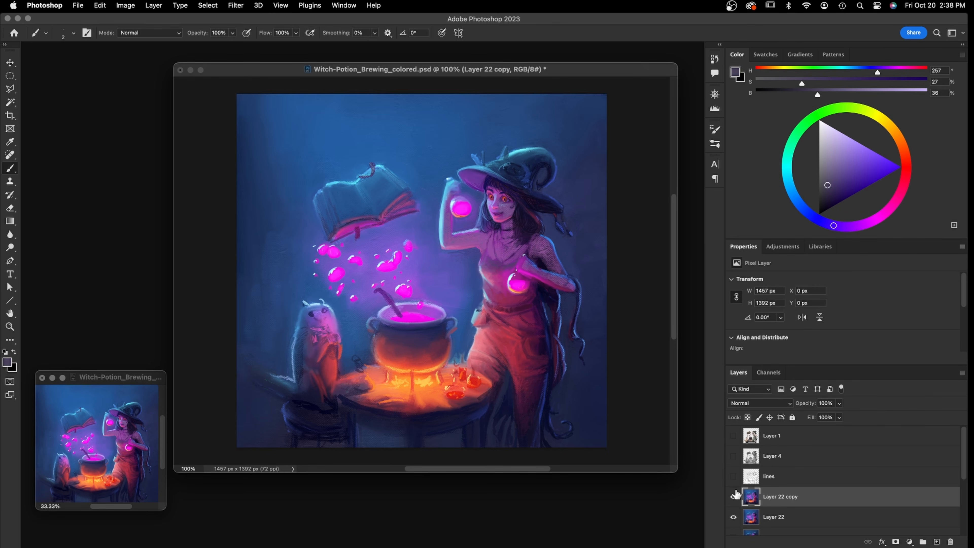
Compare the painting with Layer 1 and with Layer 22 copy switched off, and show the lines layer
click(733, 436)
click(733, 435)
click(734, 496)
click(733, 496)
click(733, 476)
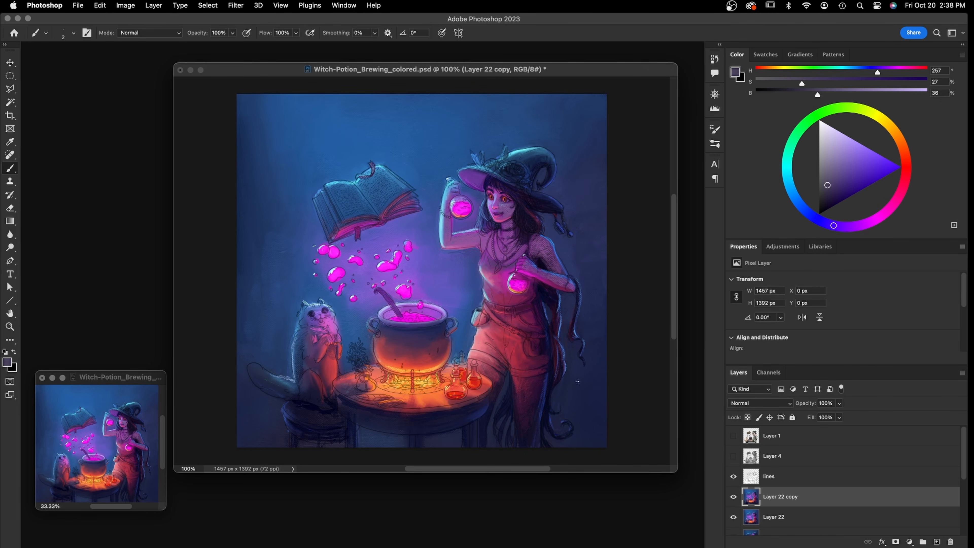
Shade the lower part of the tank top in muted red (H 356, S 49, B 47) mixed from its sampled colour
alt+click(502, 292)
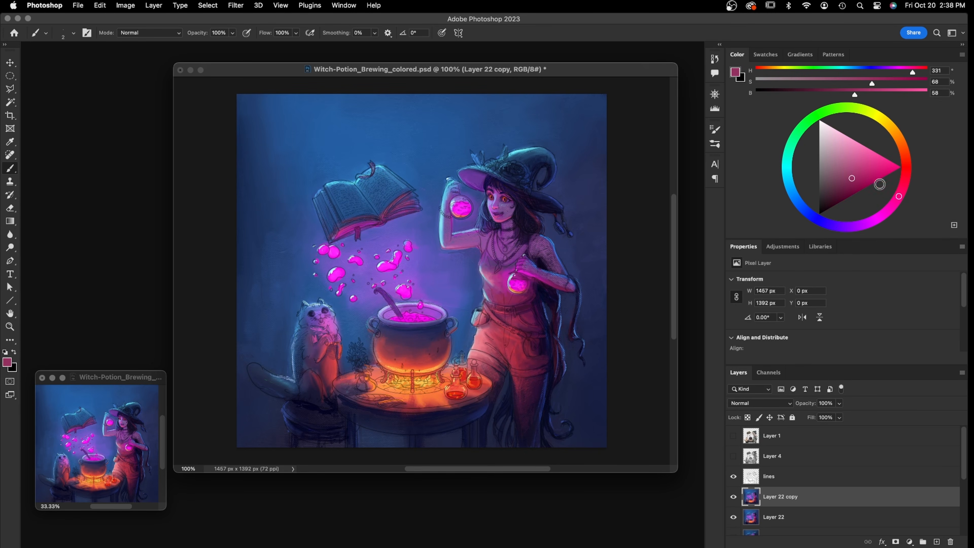
drag(849, 181, 837, 181)
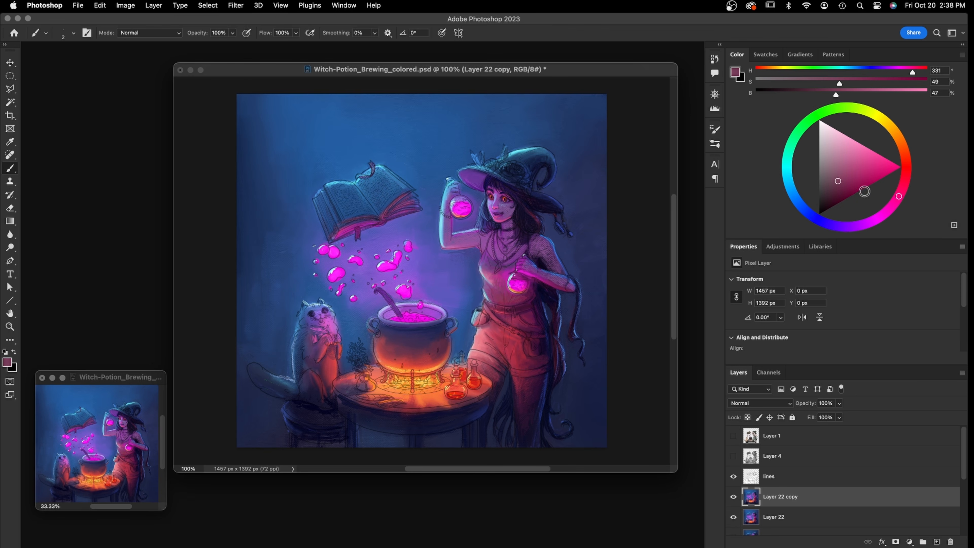
drag(904, 183, 905, 174)
drag(905, 171, 905, 172)
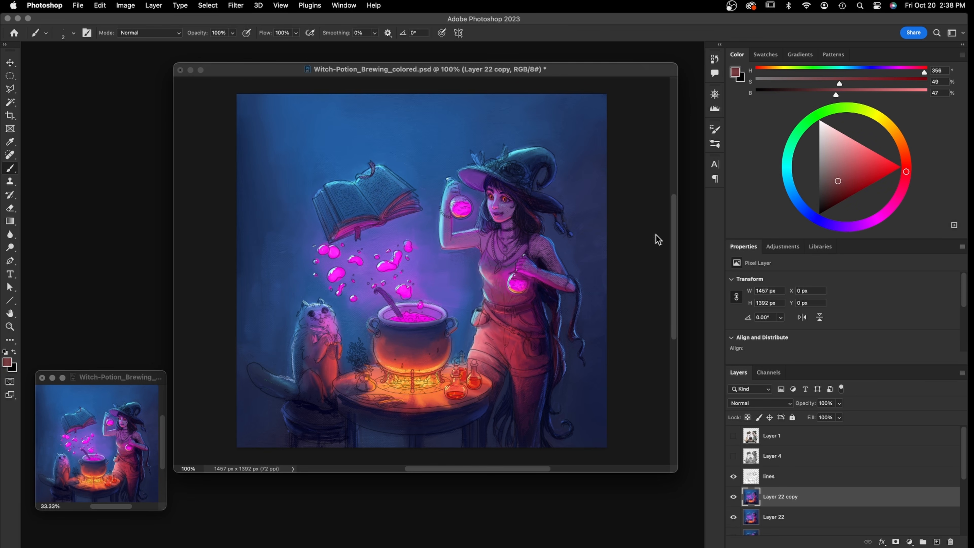
drag(815, 191, 835, 179)
Paint lighter tones on the front of the tank top in dusty pink (H 340, S 29, B 66) and greyed red (H 353, S 26, B 56)
alt+click(493, 272)
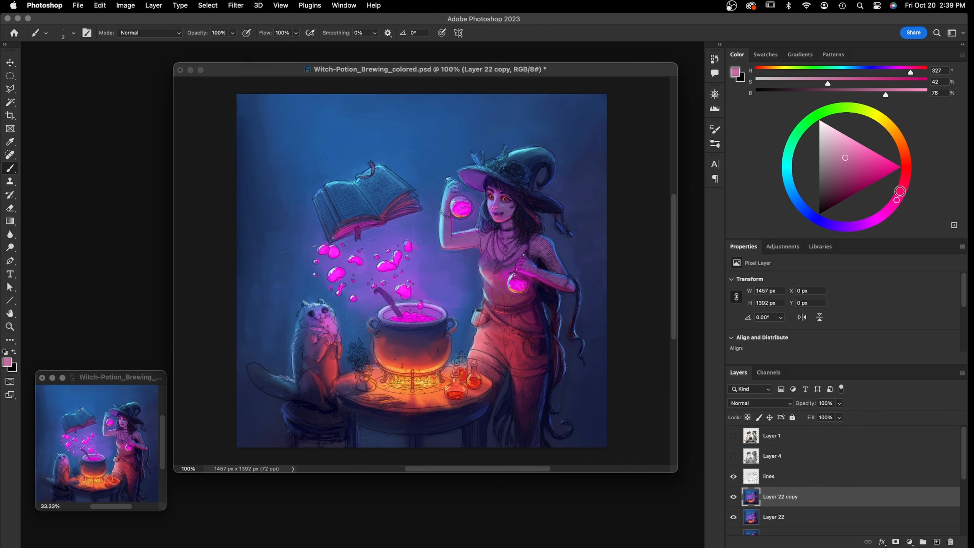
alt+click(492, 272)
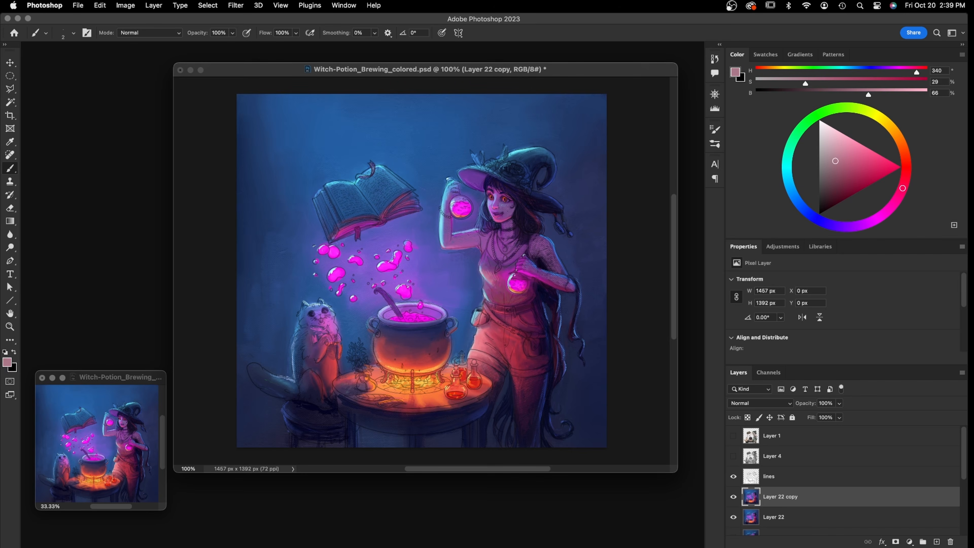
drag(908, 183, 906, 175)
click(833, 165)
click(831, 168)
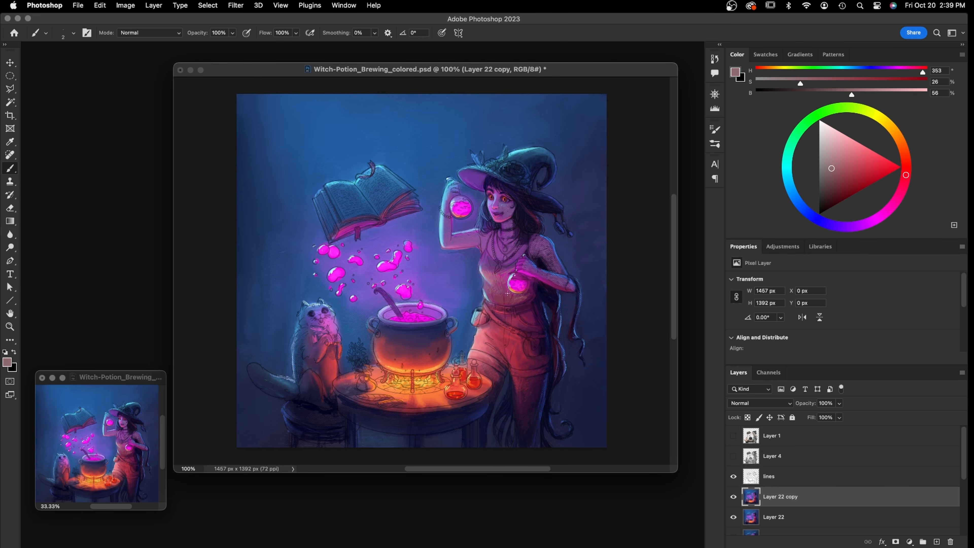
Check the original shorts in Layer 1 and start overpainting them in muted orange-red (H 11, S 52, B 62) with a 6 px brush
click(733, 436)
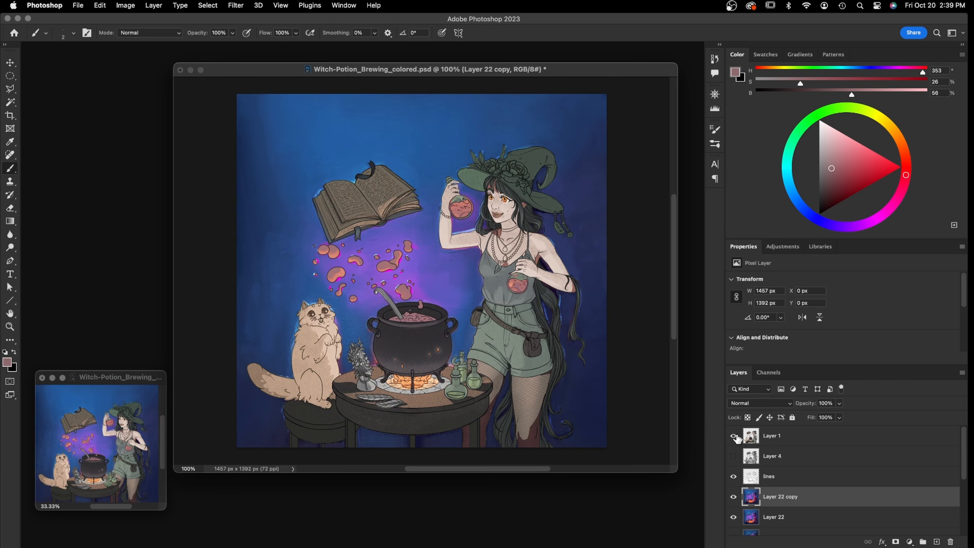
click(733, 436)
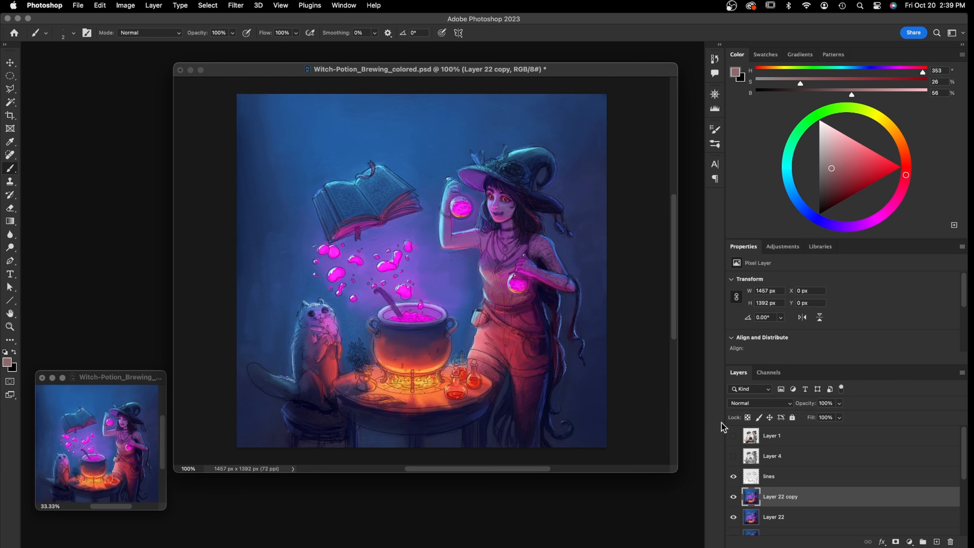
alt+click(493, 332)
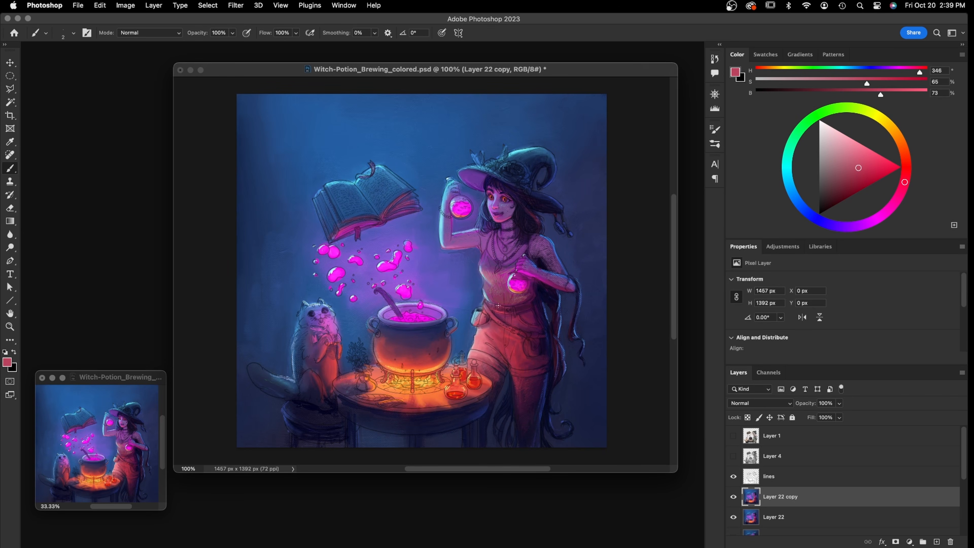
drag(905, 178, 904, 155)
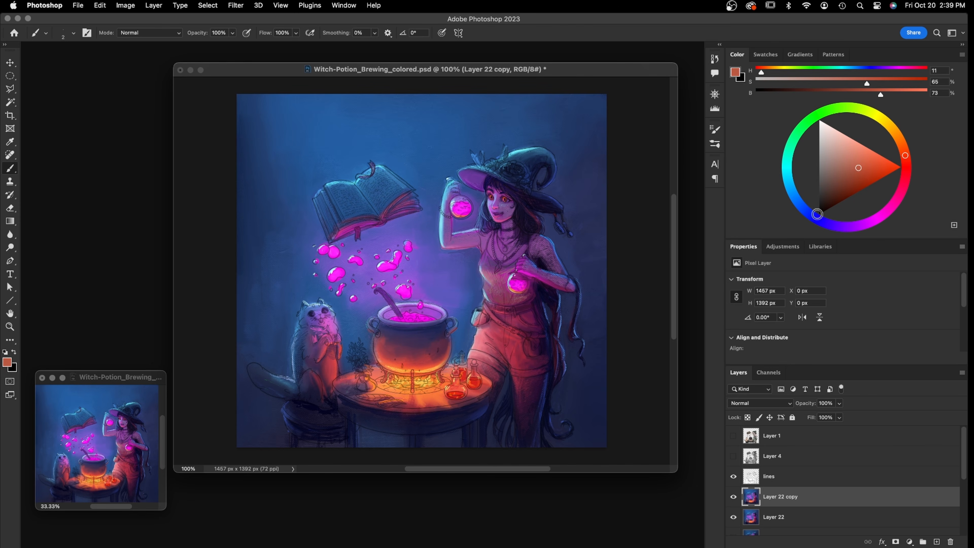
drag(858, 168, 845, 171)
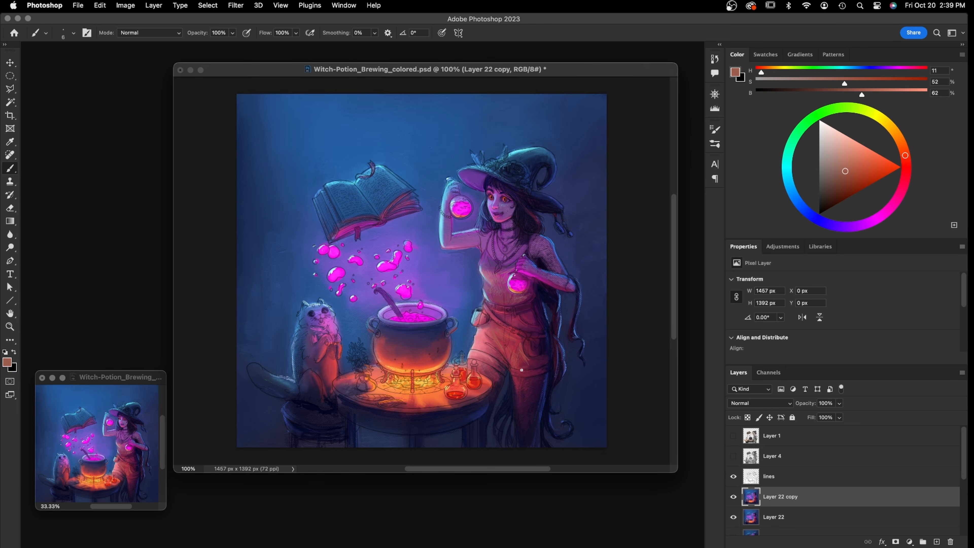
drag(513, 371, 531, 377)
Continue overpainting the witch's shorts in orange (H 19, S 60, B 71) and in brown-orange (H 23, S 55, B 55)
drag(905, 155, 903, 148)
drag(845, 170, 854, 167)
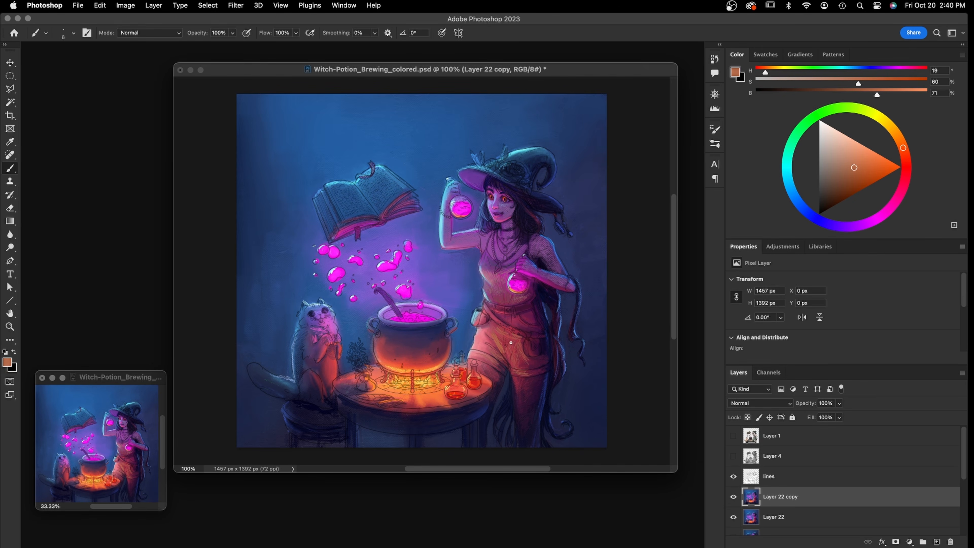
mouse_move(514, 354)
mouse_down()
mouse_move(528, 368)
mouse_move(519, 370)
mouse_up()
drag(855, 166, 844, 176)
click(901, 144)
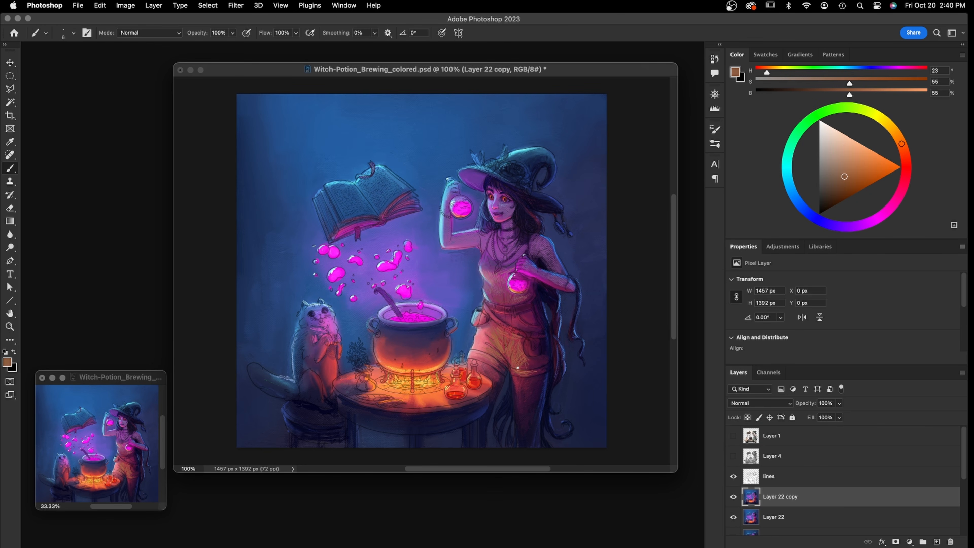
drag(529, 371, 533, 363)
Paint around the belt and waist in dark red (H 1, S 54, B 41), and mix salmon (H 8, S 45, B 78) from a colour sampled near the thigh
alt+click(517, 322)
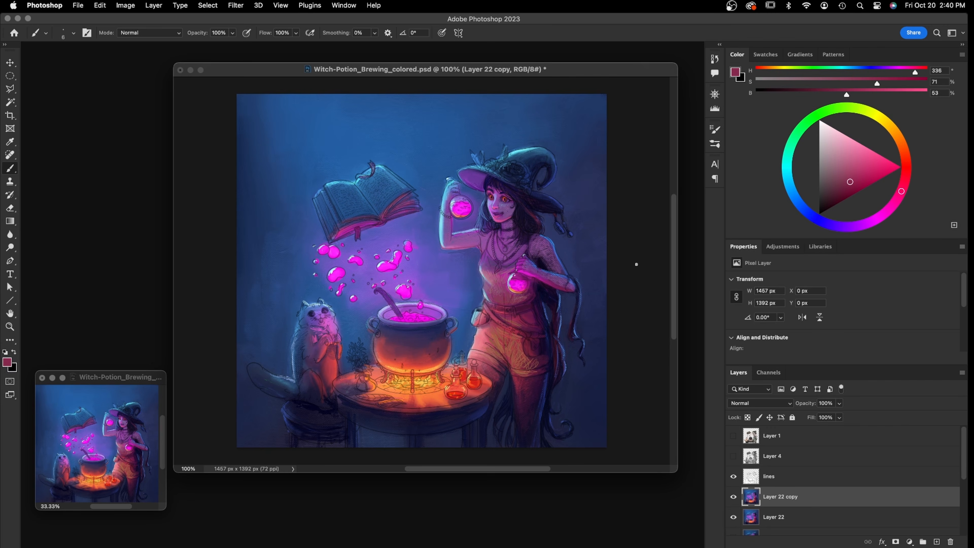
click(905, 178)
click(842, 185)
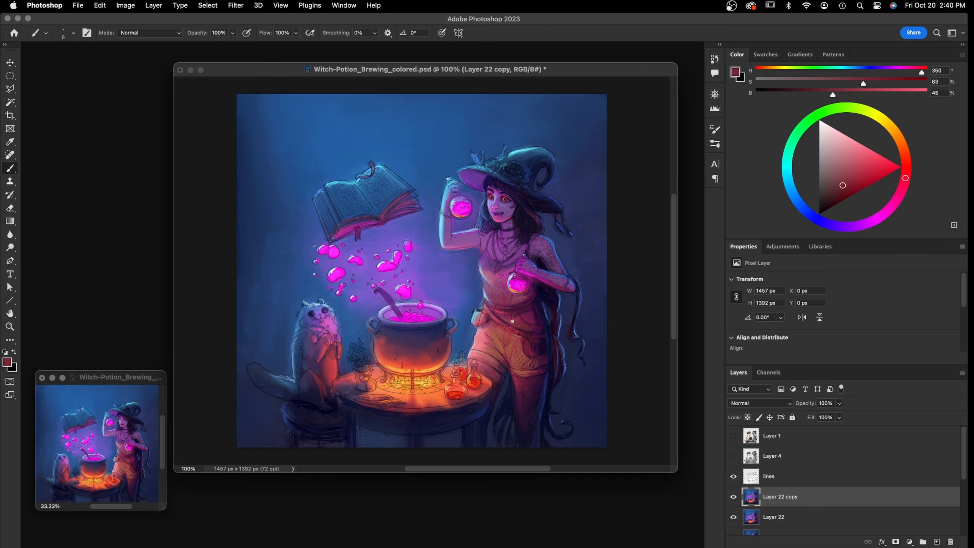
drag(907, 176, 906, 165)
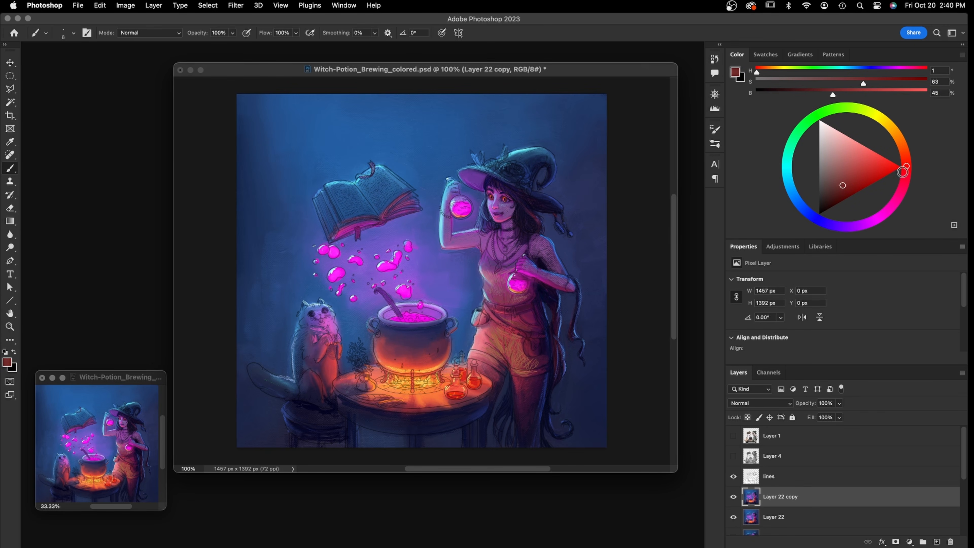
click(837, 187)
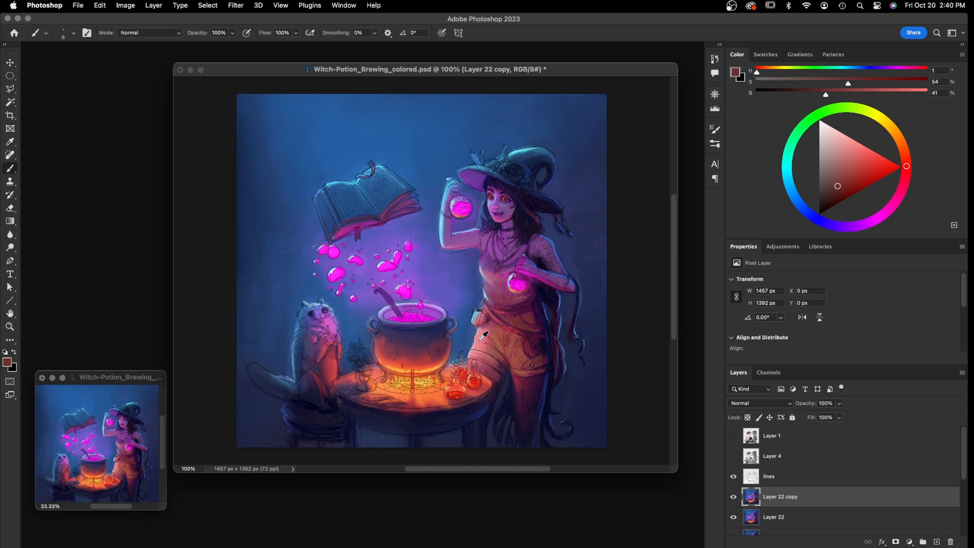
alt+click(479, 343)
mouse_move(906, 175)
mouse_down()
mouse_move(905, 159)
mouse_move(847, 157)
mouse_up()
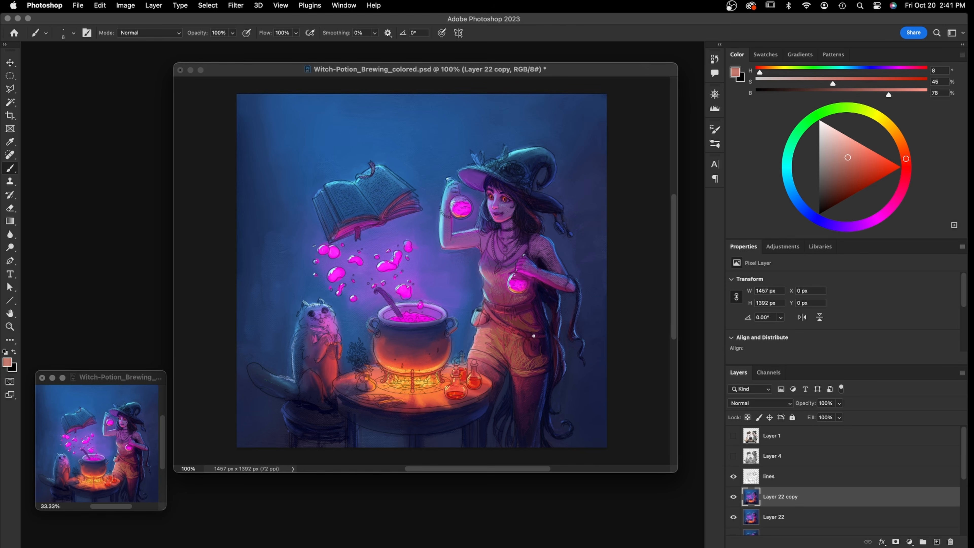
Compare the overpainted witch with the version underneath by switching the visibility of Layer 22 copy
click(733, 497)
click(734, 497)
click(733, 496)
click(733, 496)
click(733, 497)
click(733, 496)
click(733, 497)
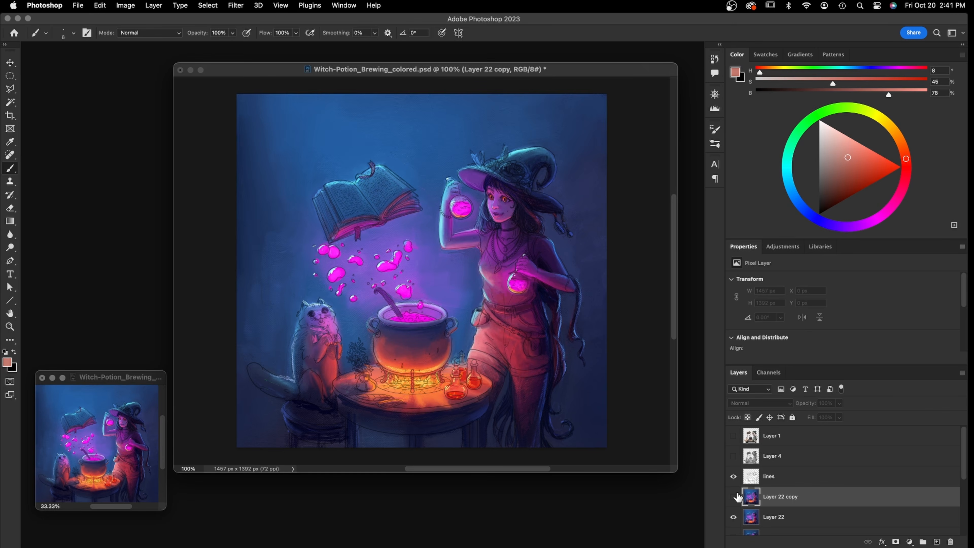
click(733, 496)
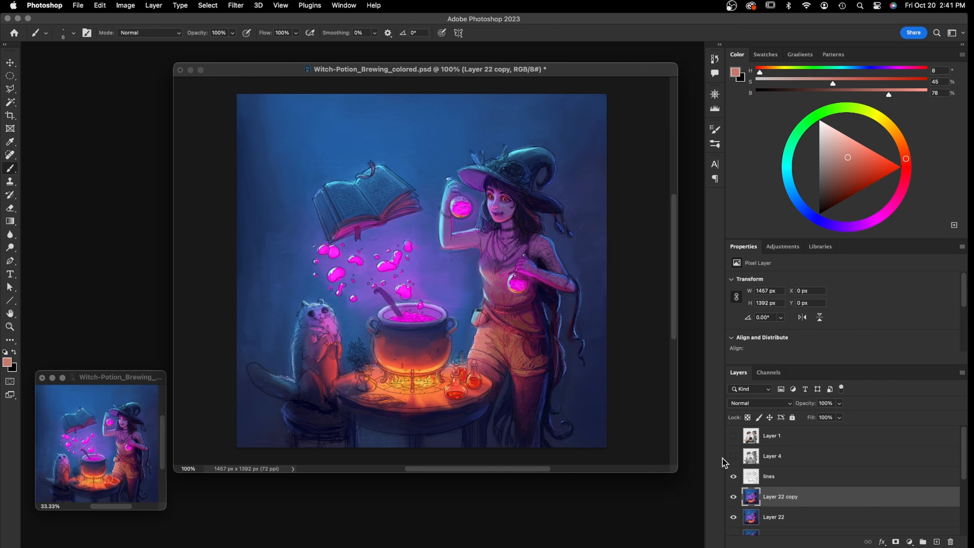
Paint the belt and pouch area in dark red-brown (H 5, S 54, B 33), and sample the shorts' orange (H 19, S 59, B 67) for painting
alt+click(524, 320)
drag(843, 198, 834, 192)
click(906, 163)
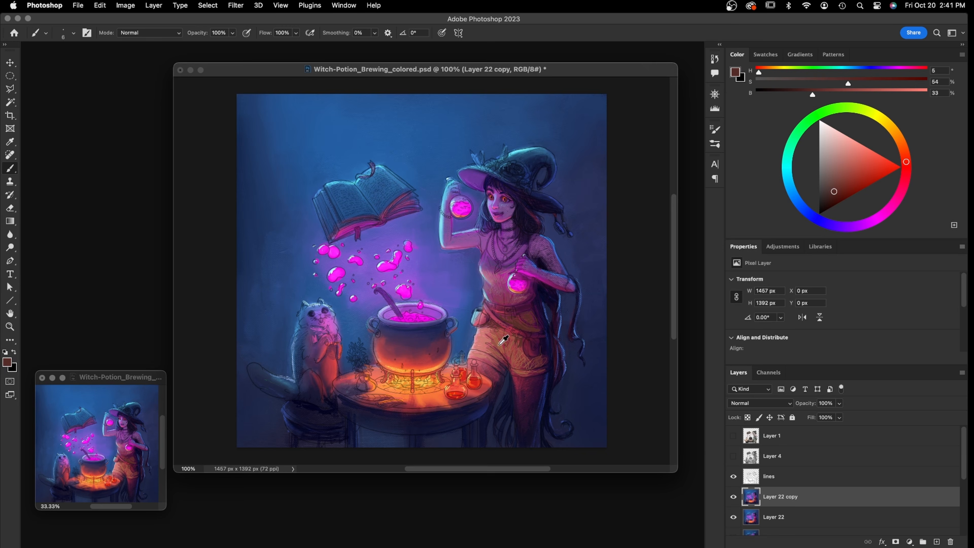
alt+click(500, 345)
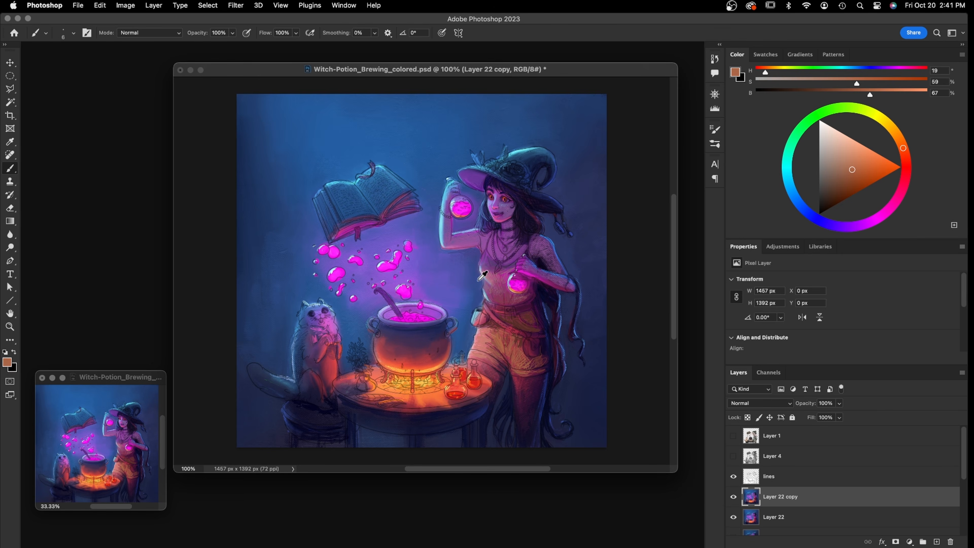
Add light blue rim light (H 202, S 33, B 83) along the front edge of the top, and sample the adjacent blue (H 237, S 54, B 53)
alt+click(479, 320)
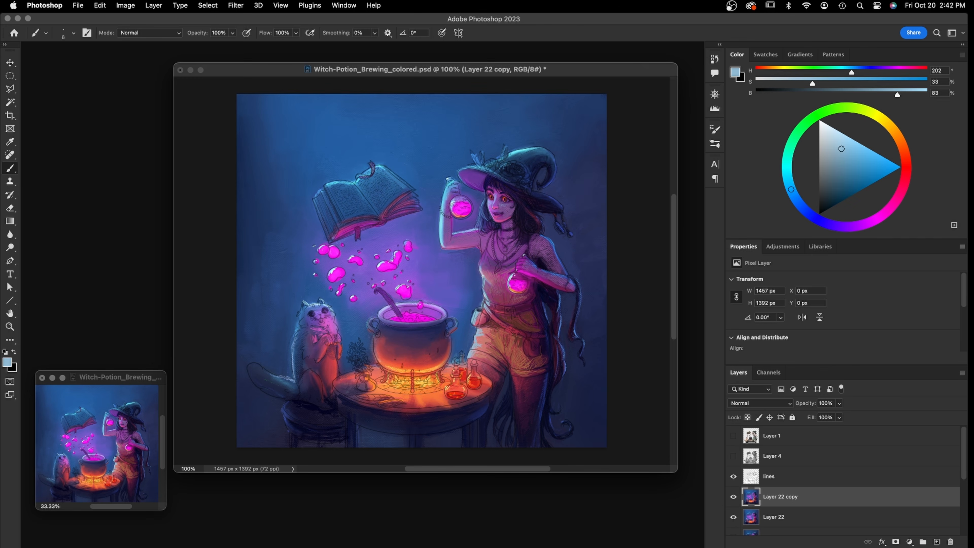
drag(478, 266, 480, 257)
alt+click(477, 264)
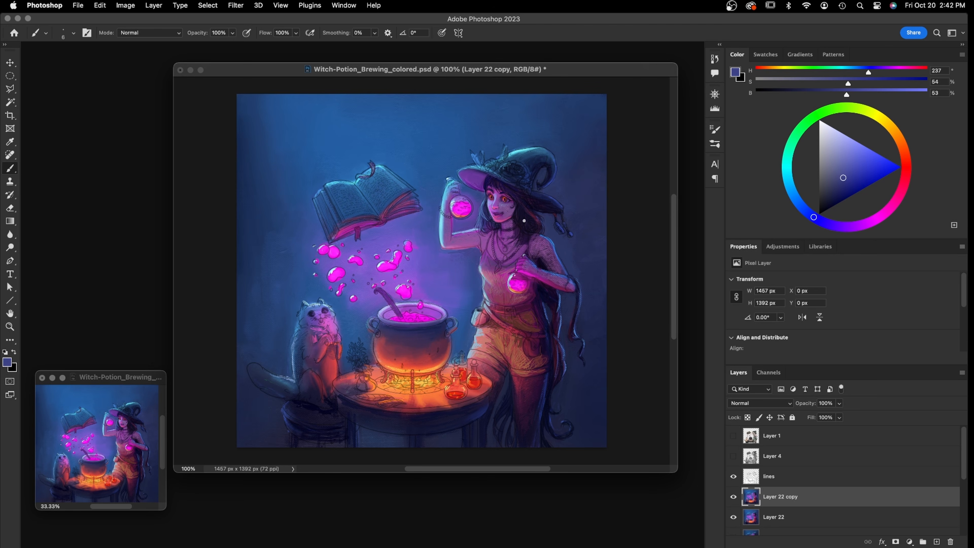
Check the painting without the line art, sample dark red-brown (H 5, S 54, B 33) from the shorts, and show the lines layer again
click(733, 477)
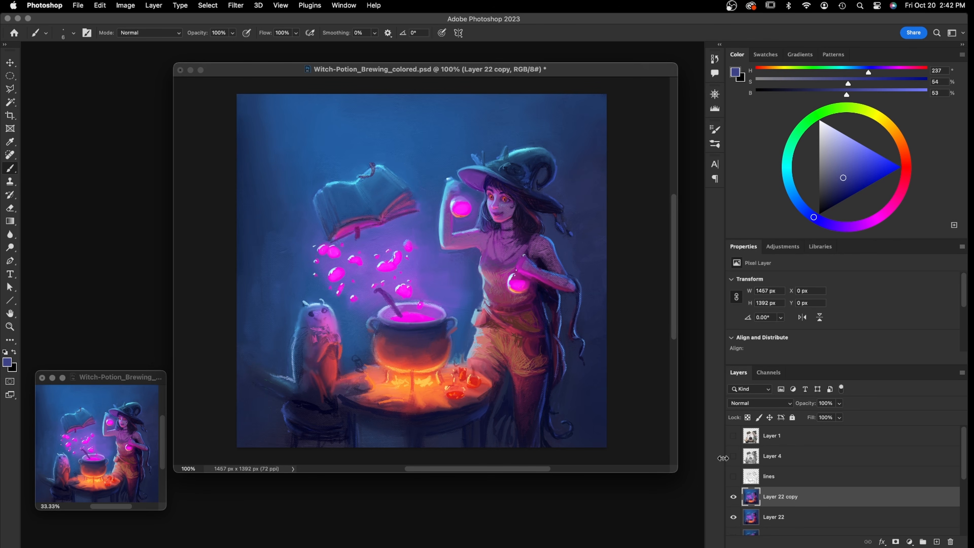
click(734, 477)
click(734, 477)
alt+click(515, 351)
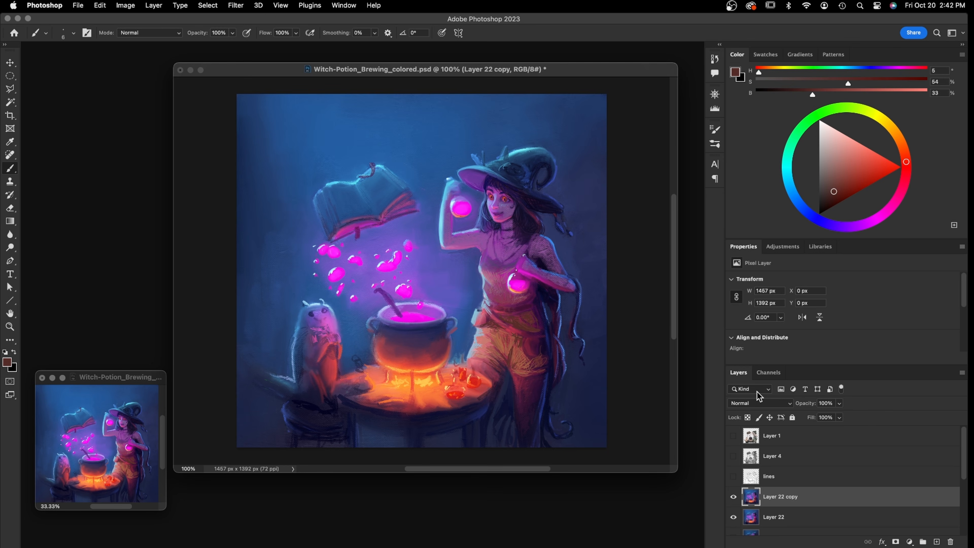
click(733, 476)
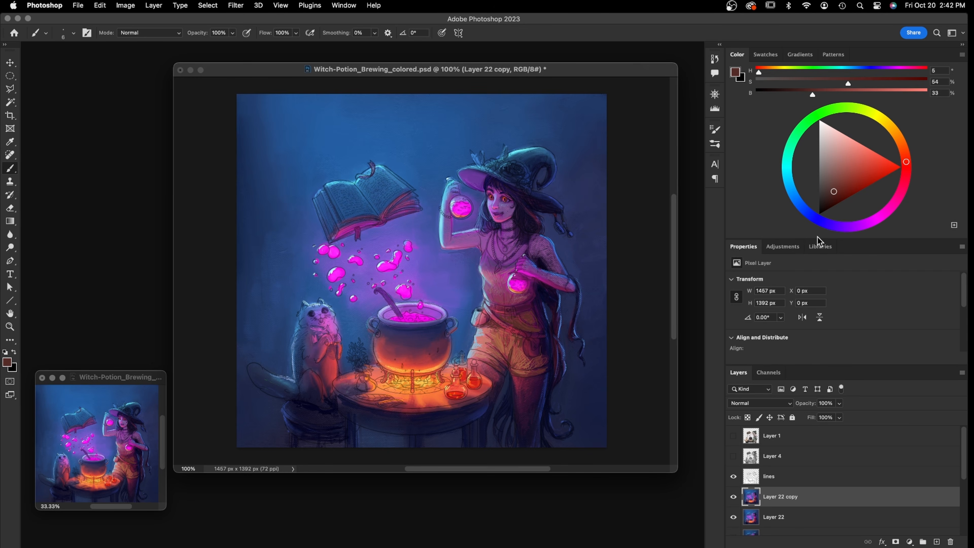
Paint darker shadows around the shorts and belt pouch in dark brown (H 5, S 40, B 26 and B 21), and compare with Layer 1
click(828, 194)
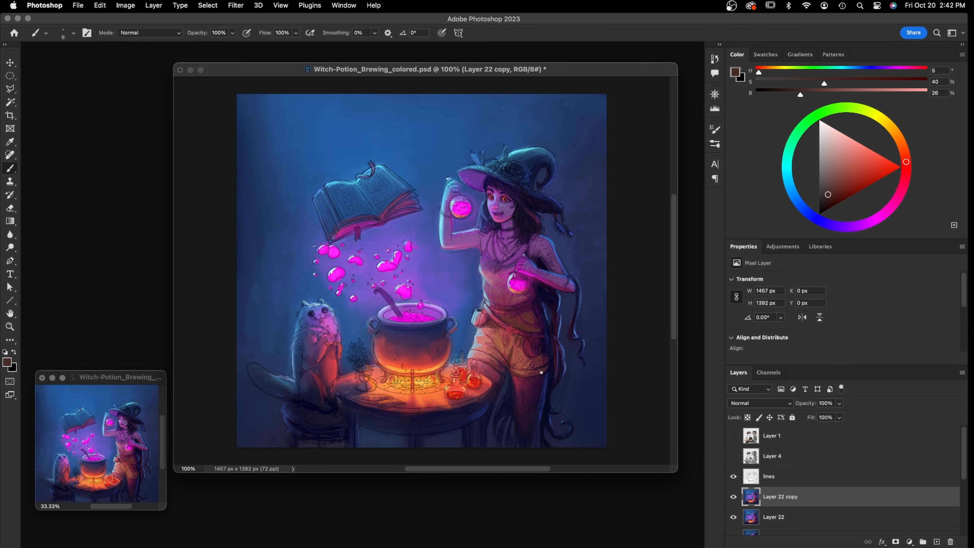
click(825, 198)
click(733, 436)
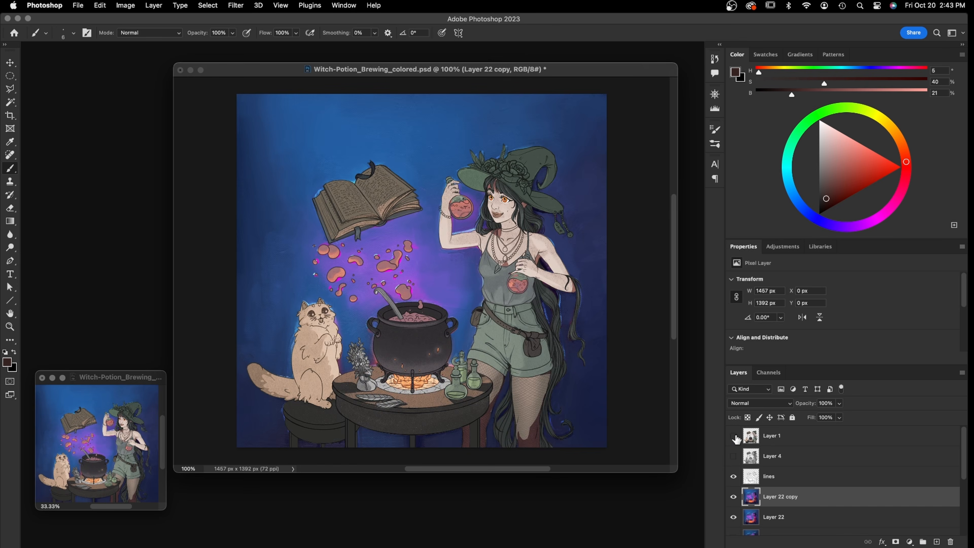
click(733, 435)
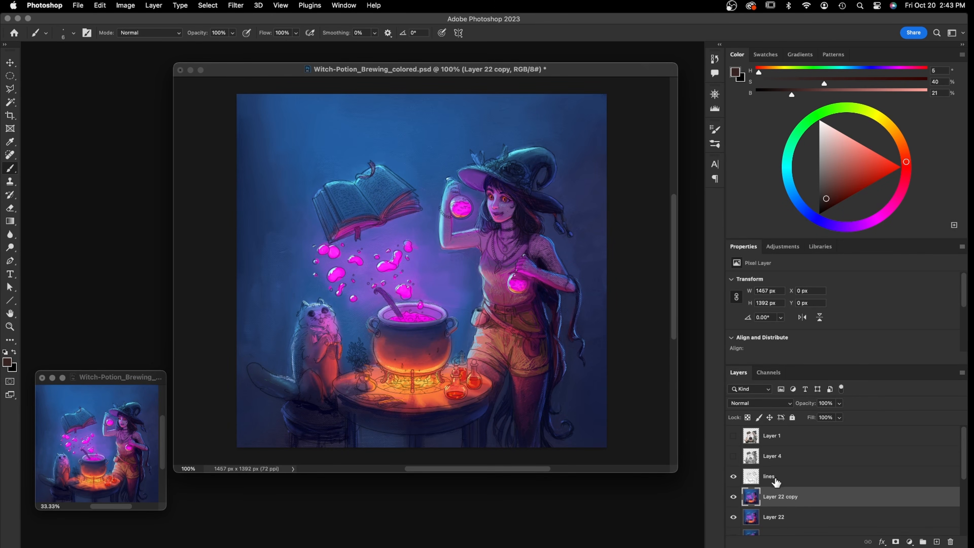
Add a Curves adjustment layer above Layer 22 copy and raise the midtones of its RGB curve
click(909, 542)
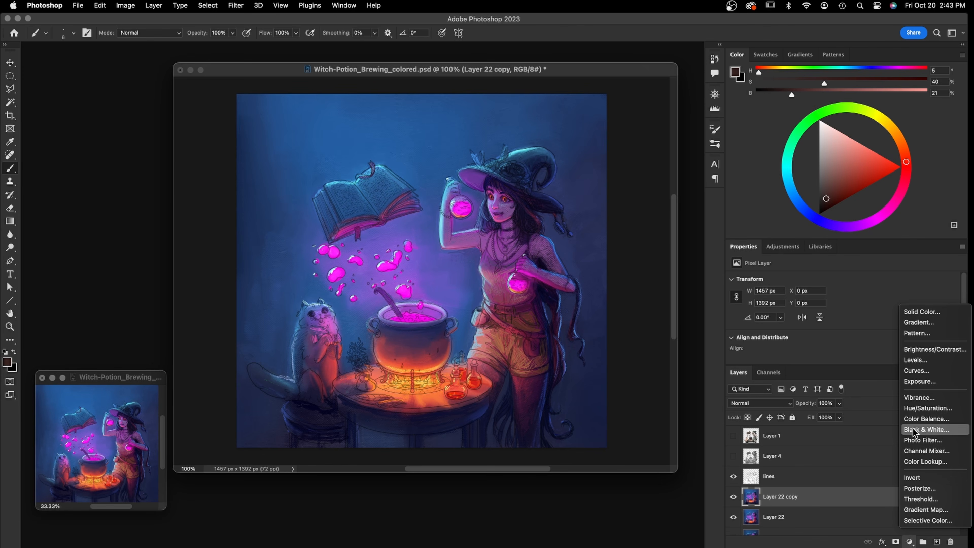
click(919, 371)
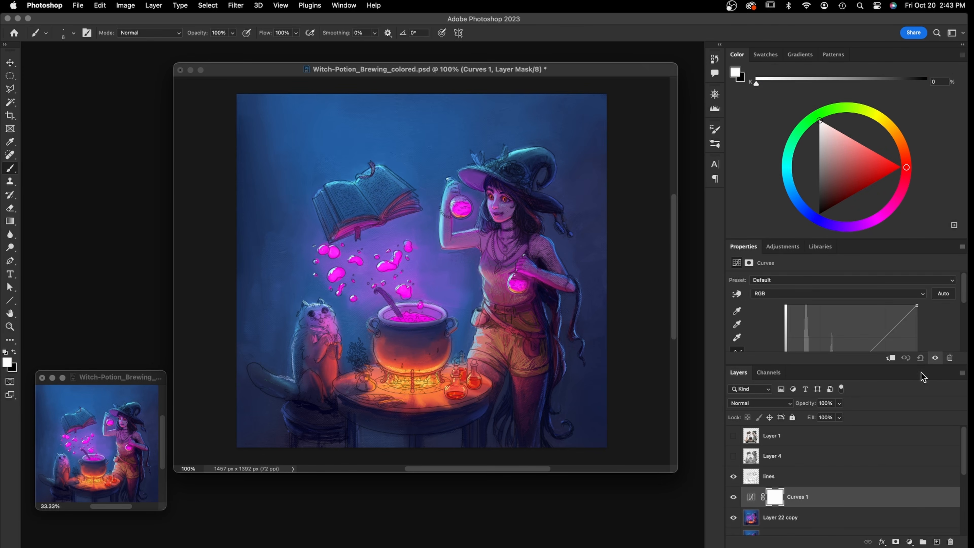
drag(818, 366, 818, 431)
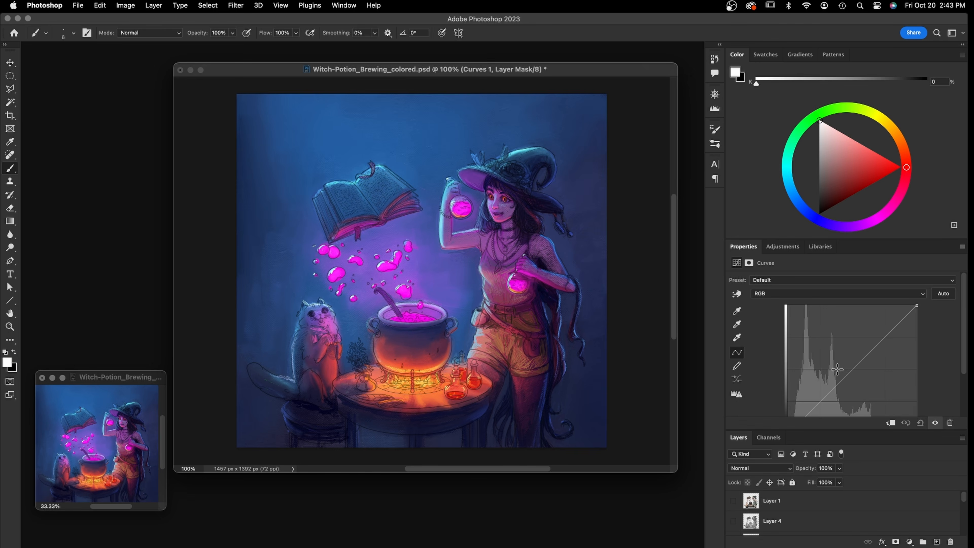
drag(843, 376, 840, 357)
Lower the midpoint of the Blue curve slightly and raise the midpoints of the Green and Red curves slightly
click(799, 294)
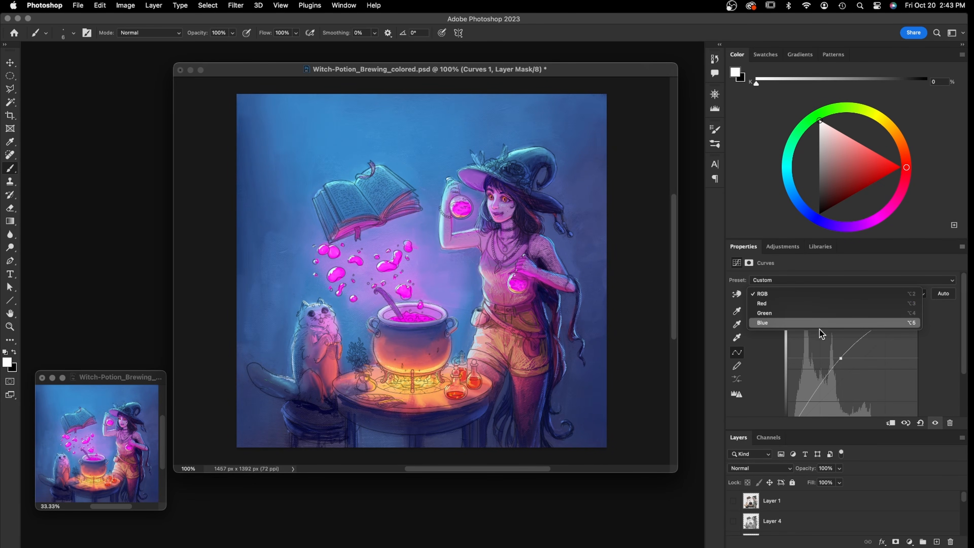
click(791, 323)
drag(851, 371, 853, 376)
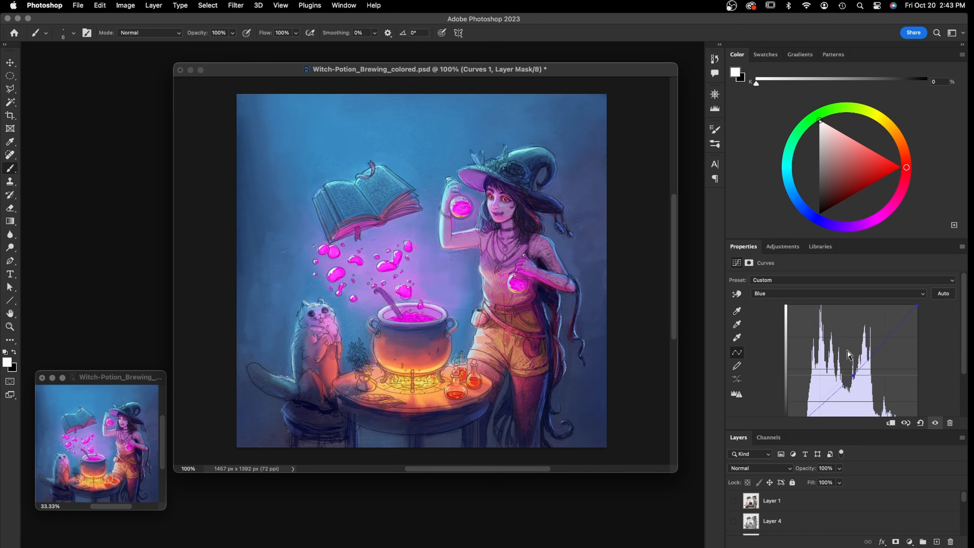
click(799, 293)
click(794, 283)
drag(853, 370, 851, 366)
click(774, 294)
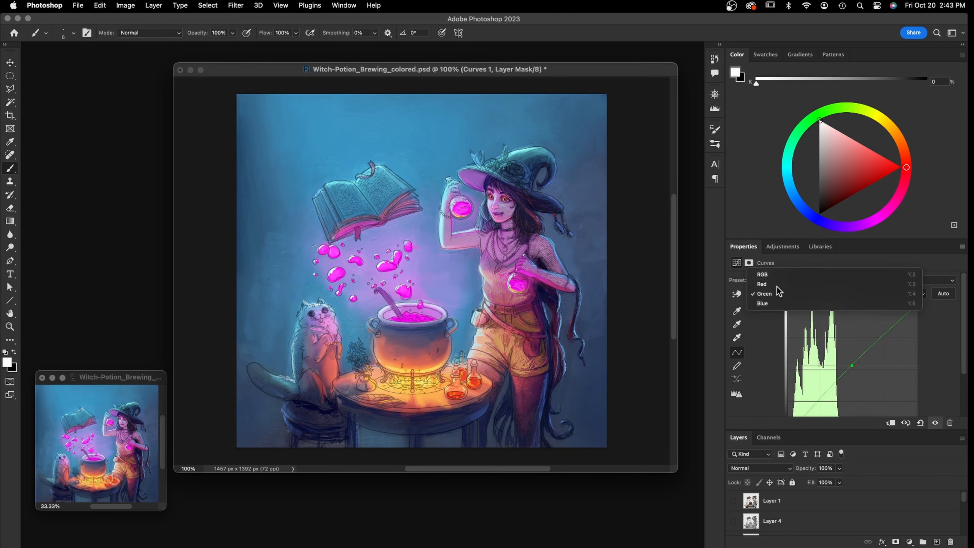
click(779, 284)
drag(851, 369, 851, 363)
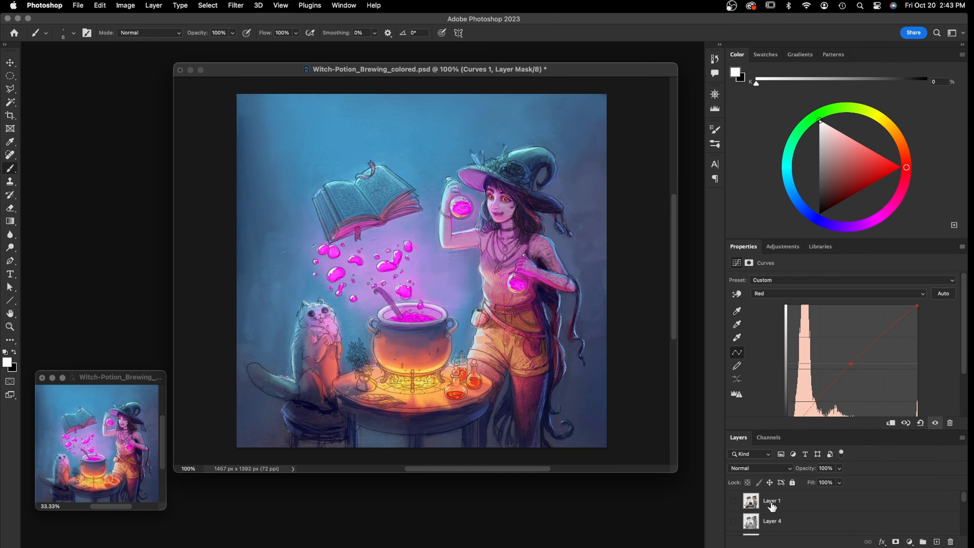
Invert the Curves 1 mask to black and paint the witch's legs back in with a white brush of size 30
drag(845, 429, 844, 346)
click(775, 481)
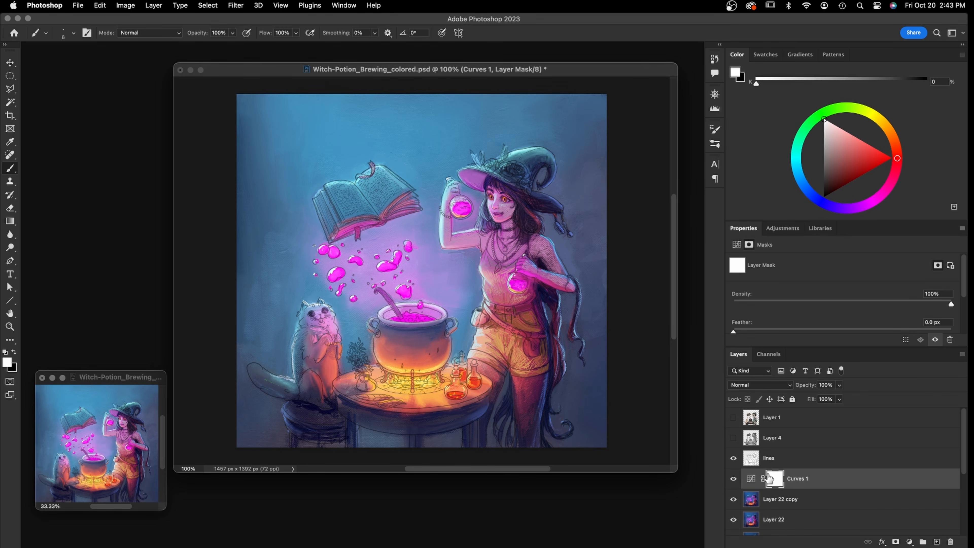
key(super+i)
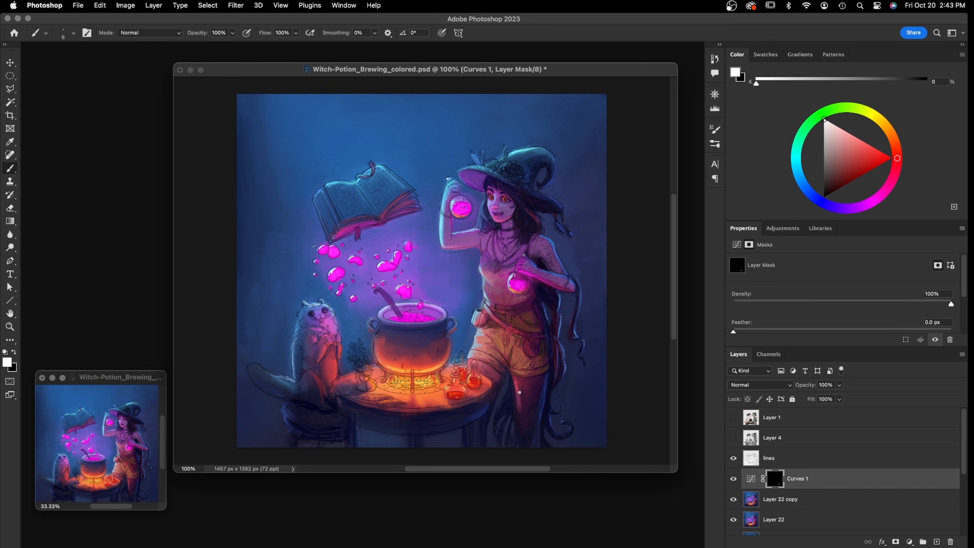
key(bracketright)
key(bracketright)
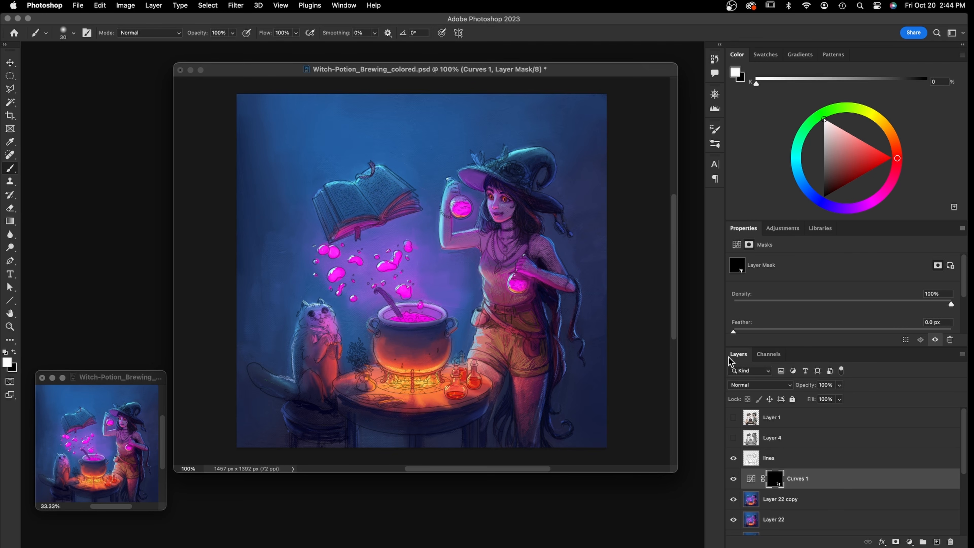
Compare the painting with and without the Curves 1 adjustment and against the original artwork on Layer 1
click(734, 479)
click(733, 479)
click(734, 417)
click(734, 417)
click(733, 417)
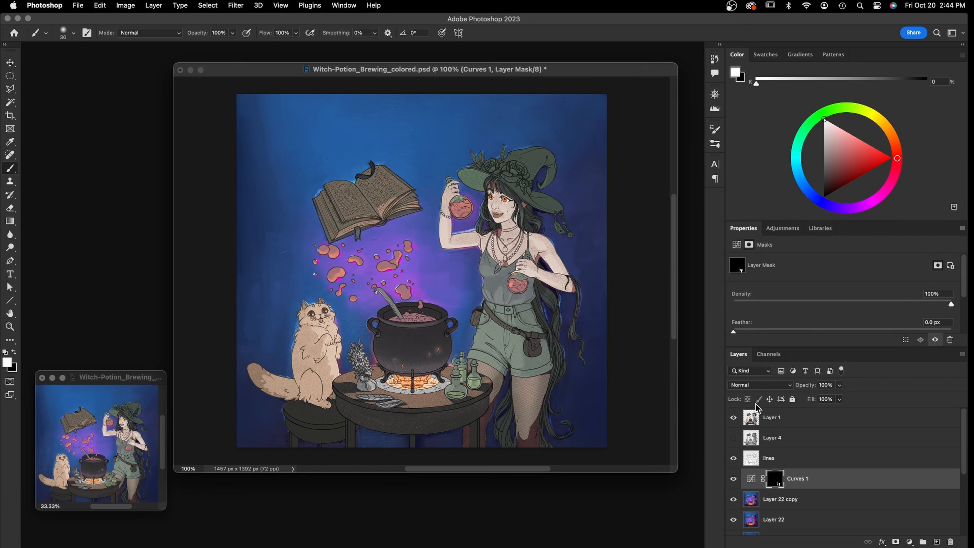
click(733, 417)
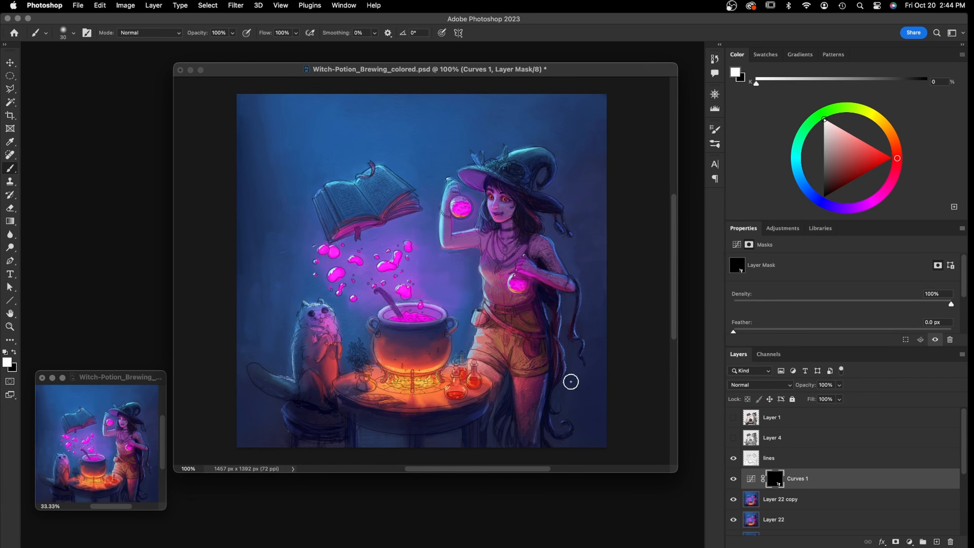
Raise the midtones of the Curves 1 RGB curve further to brighten the witch's legs more strongly
click(752, 479)
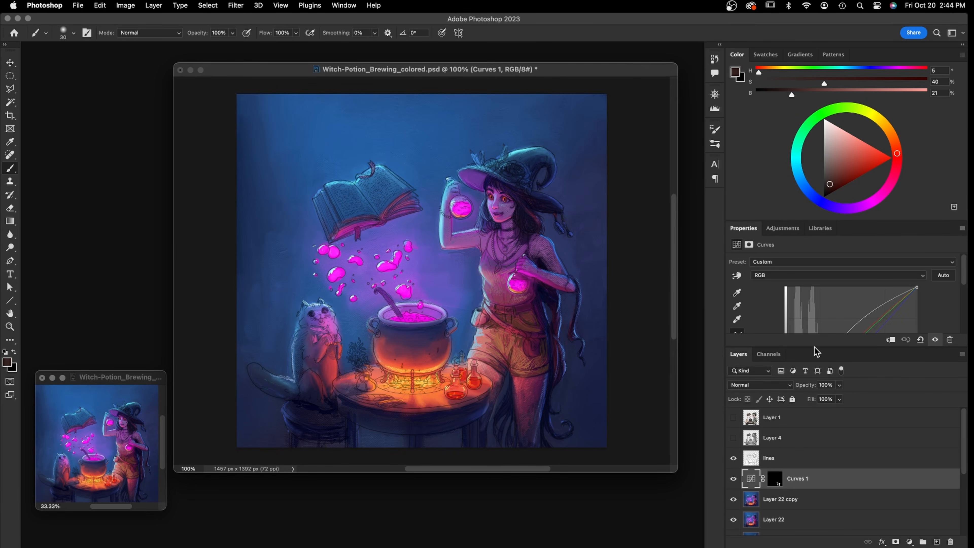
drag(827, 346, 827, 426)
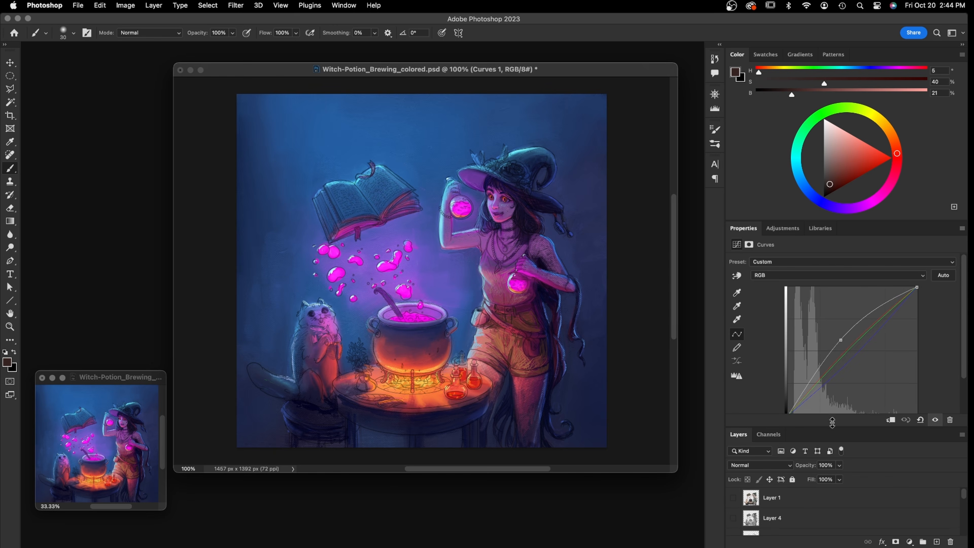
drag(839, 340, 835, 326)
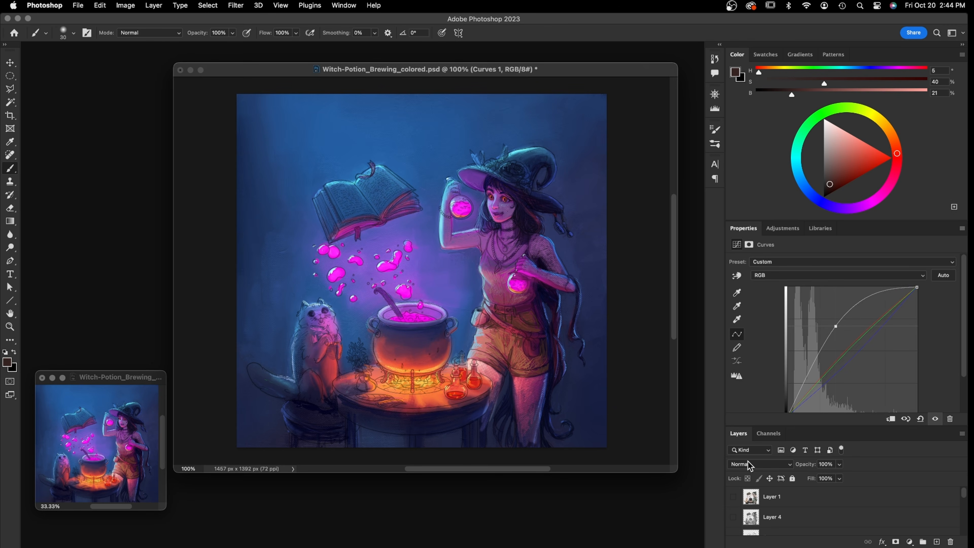
Merge the Curves 1 adjustment layer with Layer 22 copy
drag(788, 425, 789, 328)
click(779, 459)
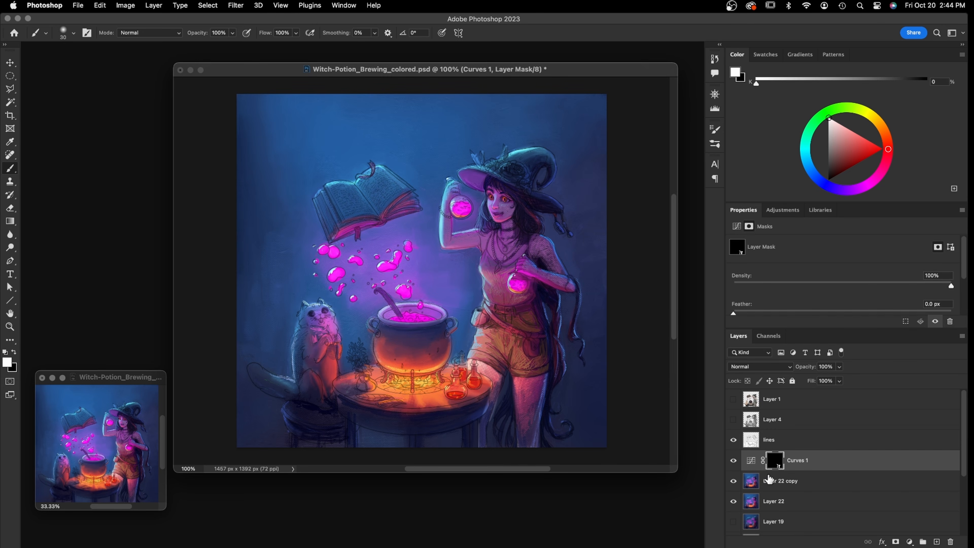
shift+click(771, 485)
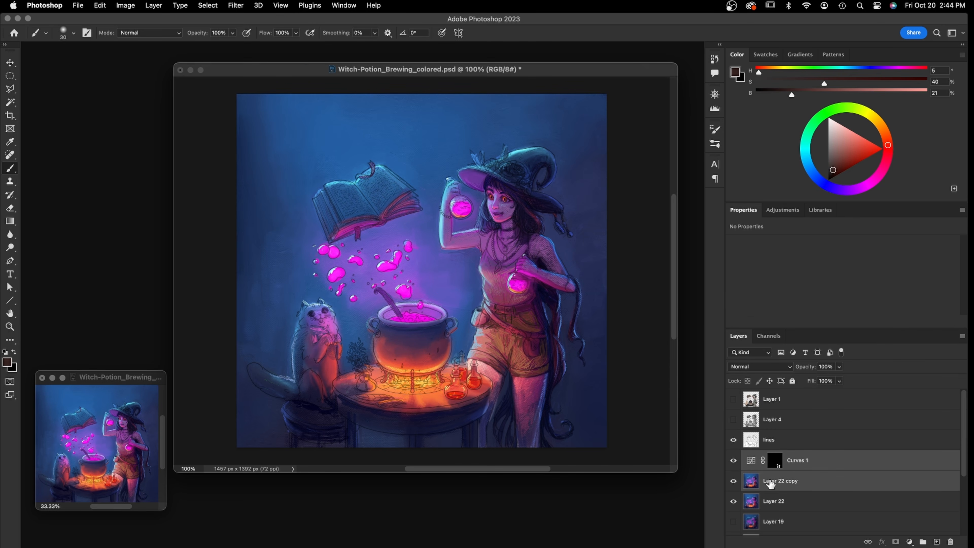
key(super+e)
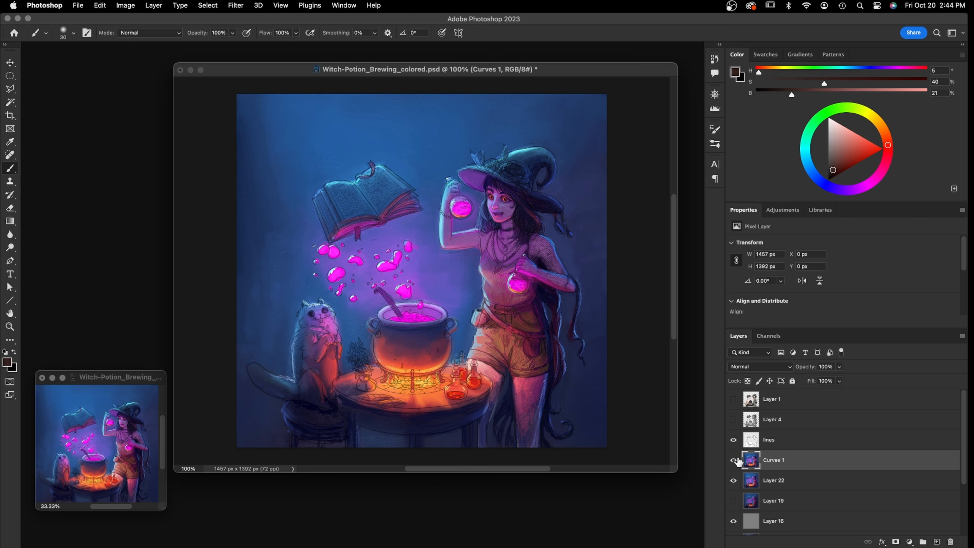
Compare the merged Curves 1 layer with Layer 22 beneath it and with the original artwork on Layer 1
click(733, 460)
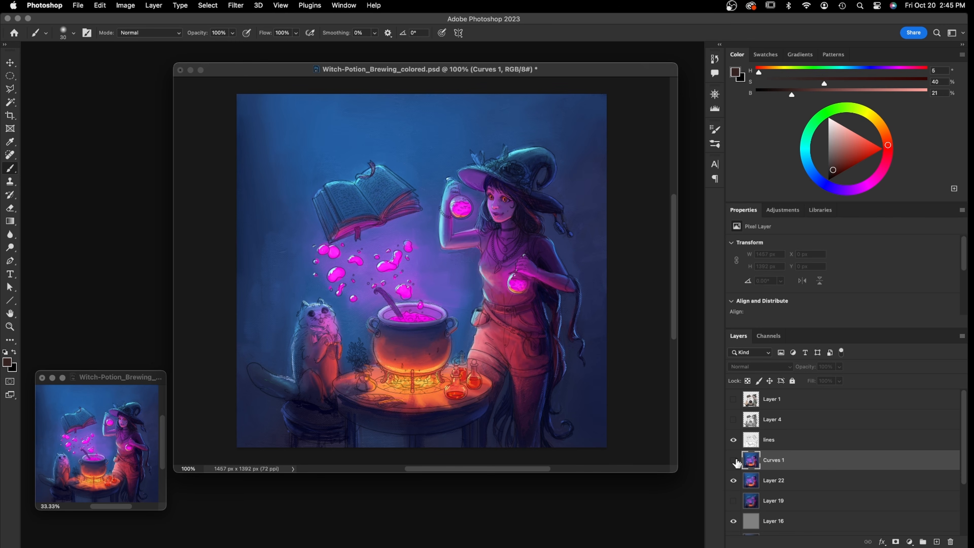
click(734, 460)
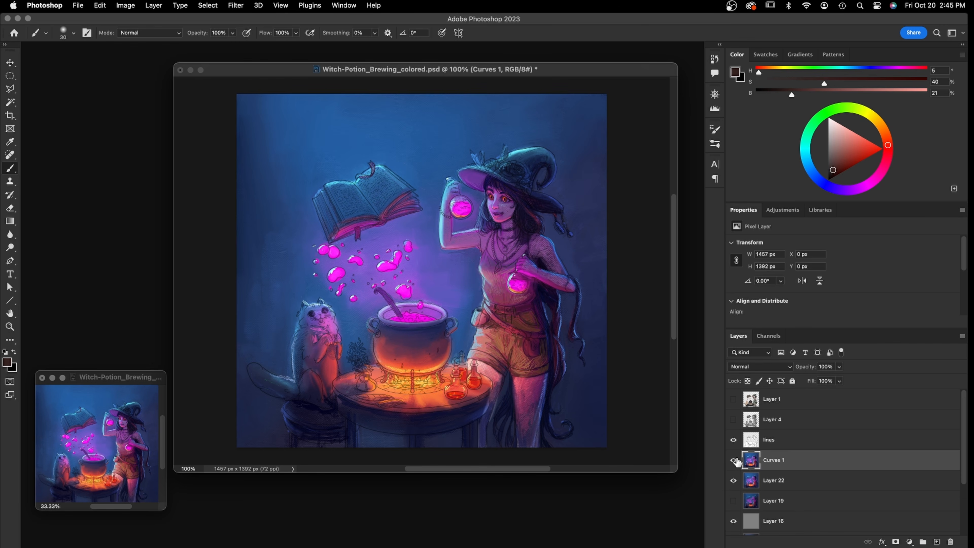
click(734, 460)
click(733, 460)
click(733, 399)
click(733, 399)
click(733, 399)
click(733, 399)
click(733, 400)
click(733, 399)
Add a Hue/Saturation adjustment layer above Curves 1 with Saturation -31 and Lightness -23
click(909, 541)
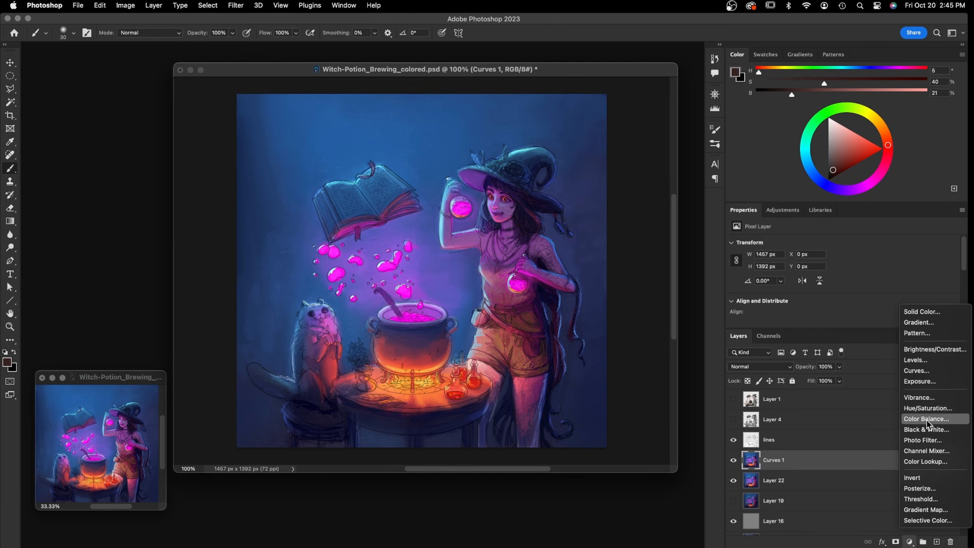
click(930, 409)
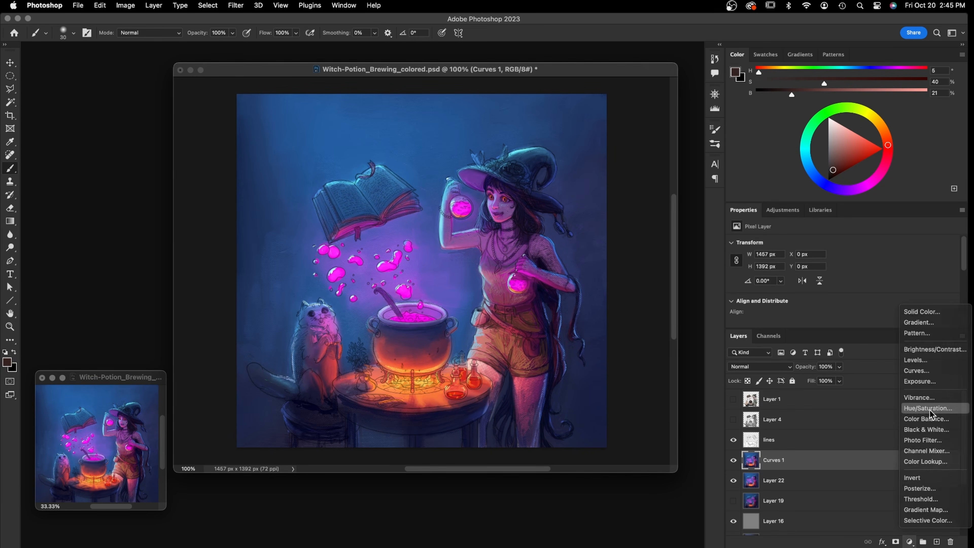
drag(842, 301, 818, 302)
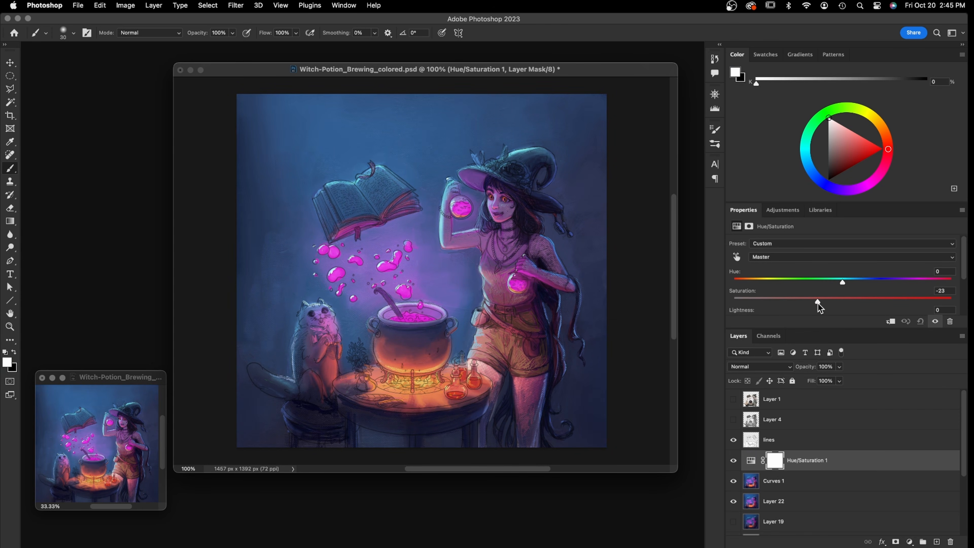
drag(965, 276, 960, 288)
drag(842, 302, 808, 279)
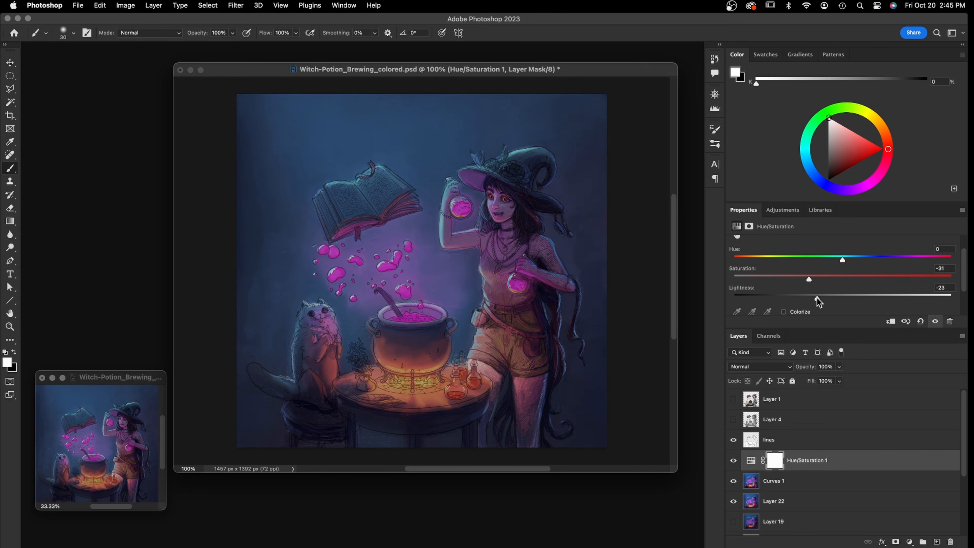
Invert the Hue/Saturation mask to black and paint it white over the witch's shorts and top
click(774, 464)
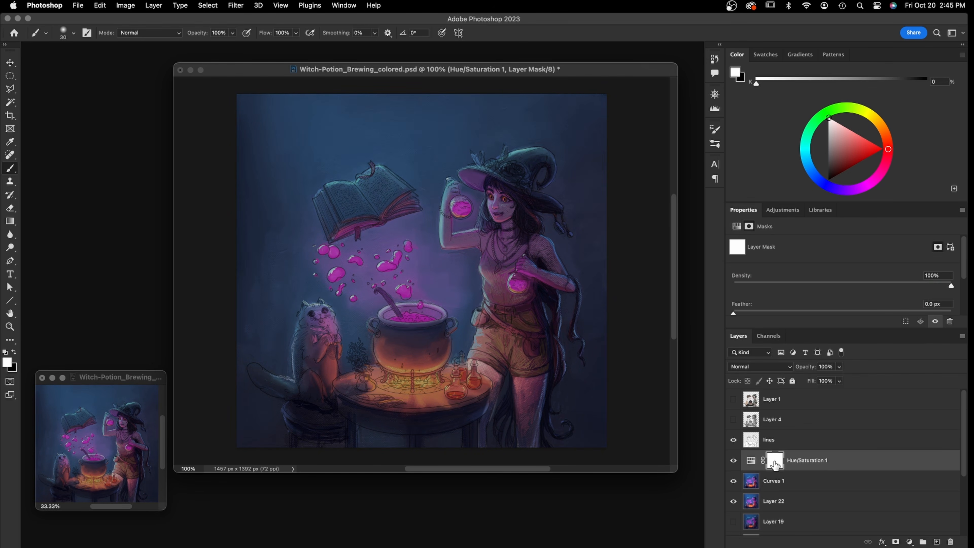
key(super+i)
mouse_move(510, 339)
mouse_down()
mouse_move(525, 321)
mouse_move(496, 338)
mouse_move(487, 332)
mouse_move(497, 354)
mouse_move(481, 350)
mouse_move(492, 363)
mouse_move(474, 354)
mouse_move(483, 339)
mouse_move(499, 362)
mouse_move(511, 340)
mouse_up()
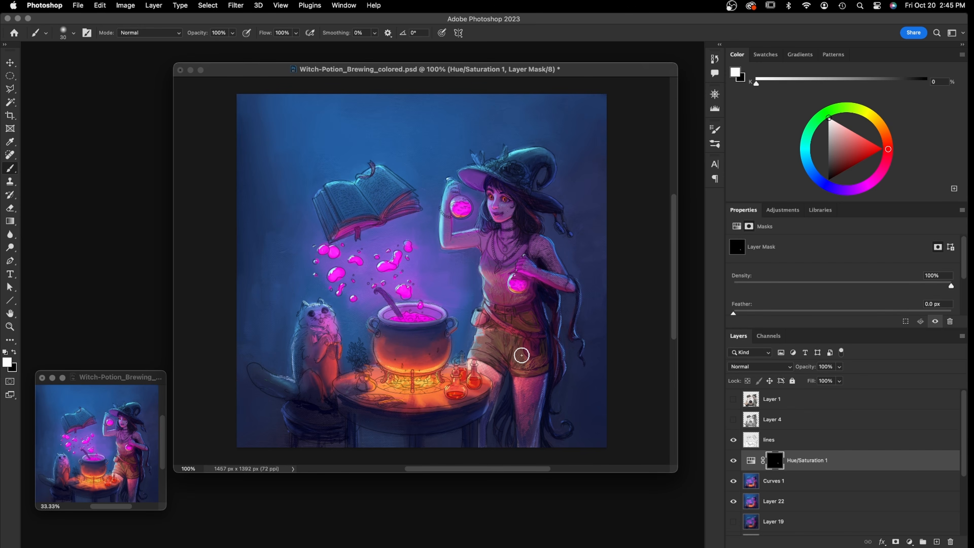
drag(522, 364, 535, 362)
mouse_move(484, 330)
mouse_down()
mouse_move(509, 319)
mouse_move(501, 311)
mouse_move(520, 317)
mouse_move(512, 324)
mouse_move(521, 312)
mouse_move(523, 320)
mouse_move(543, 271)
mouse_move(487, 285)
mouse_move(492, 298)
mouse_move(499, 284)
mouse_move(506, 300)
mouse_move(527, 296)
mouse_move(517, 304)
mouse_move(483, 265)
mouse_move(514, 271)
mouse_up()
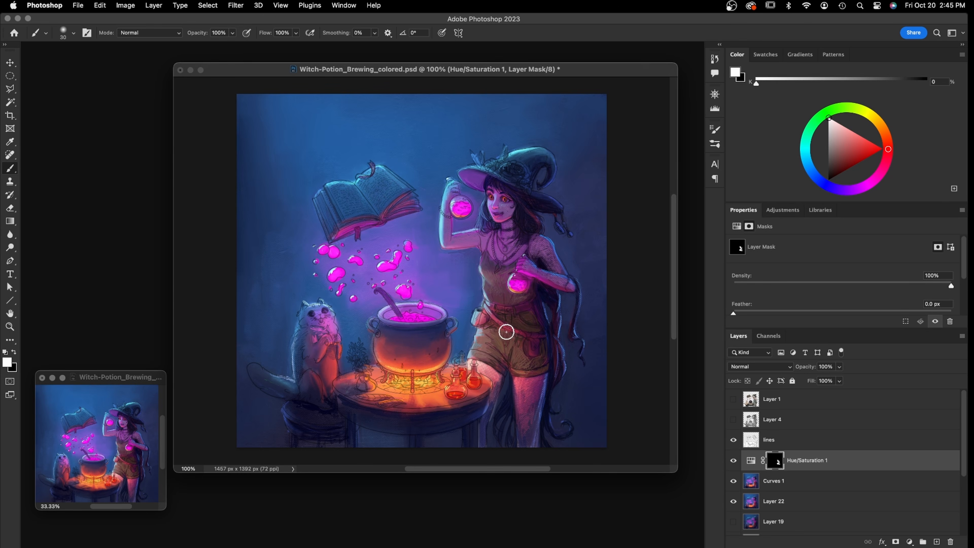
Set the Hue/Saturation adjustment to Saturation -45 and Lightness -21, and compare the painting with and without it
click(751, 462)
scroll(963, 278, down, 3)
mouse_move(814, 296)
mouse_down()
mouse_move(823, 295)
mouse_move(798, 276)
mouse_move(854, 277)
mouse_move(793, 281)
mouse_move(819, 294)
mouse_up()
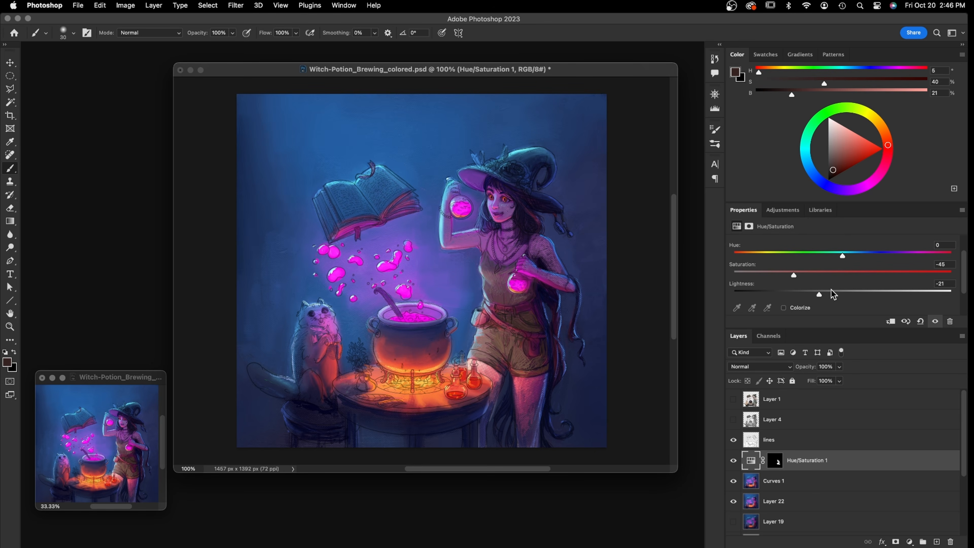
click(734, 461)
click(734, 460)
click(733, 461)
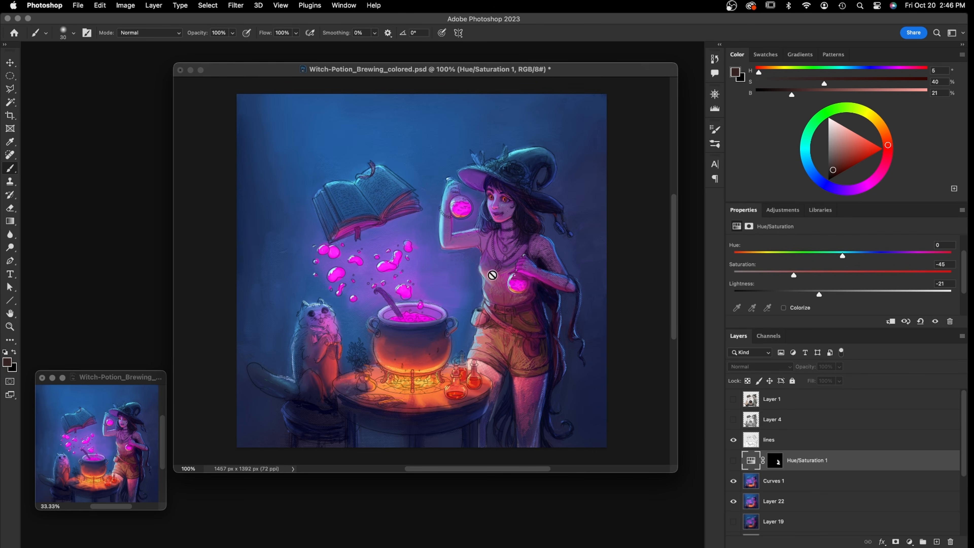
click(733, 461)
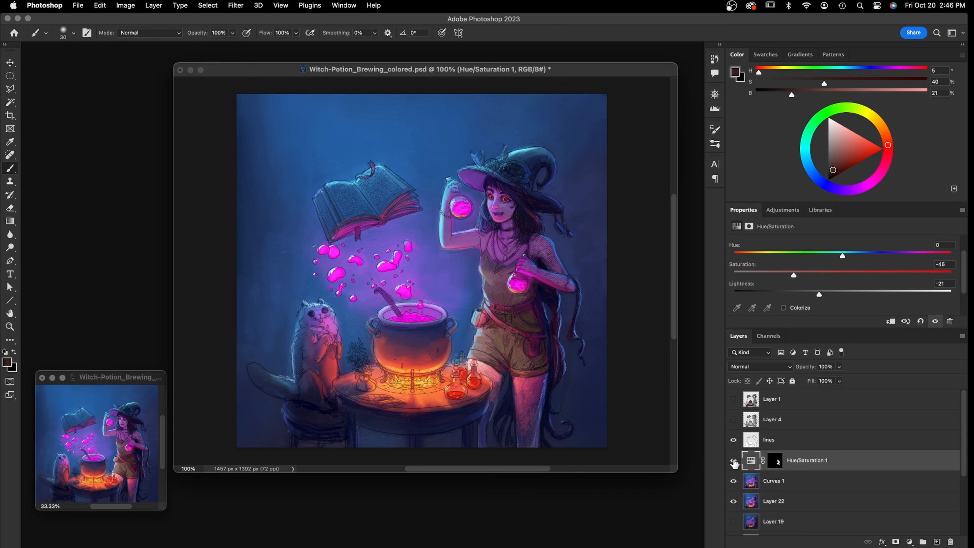
Reduce the Hue/Saturation 1 layer's opacity to 47% and lower its saturation further
click(839, 366)
drag(837, 381, 814, 381)
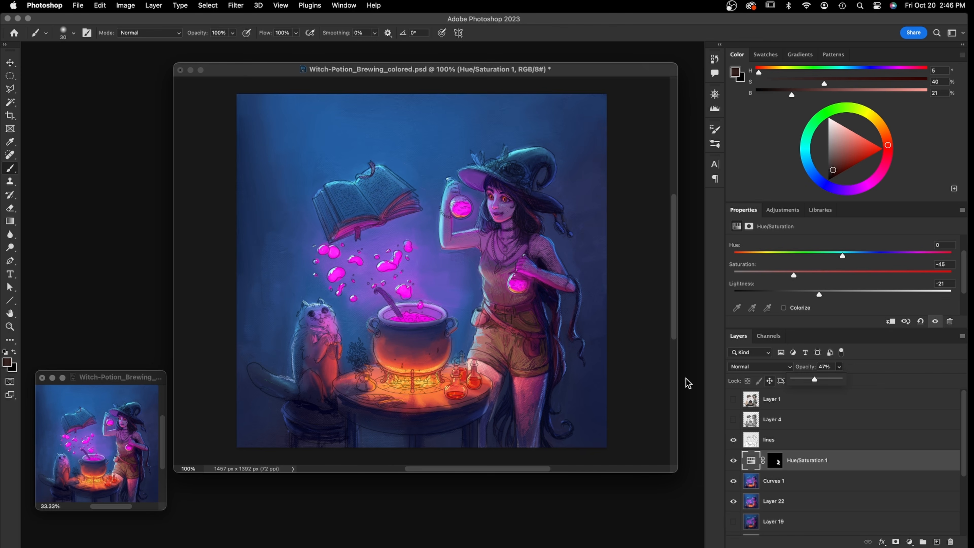
click(751, 463)
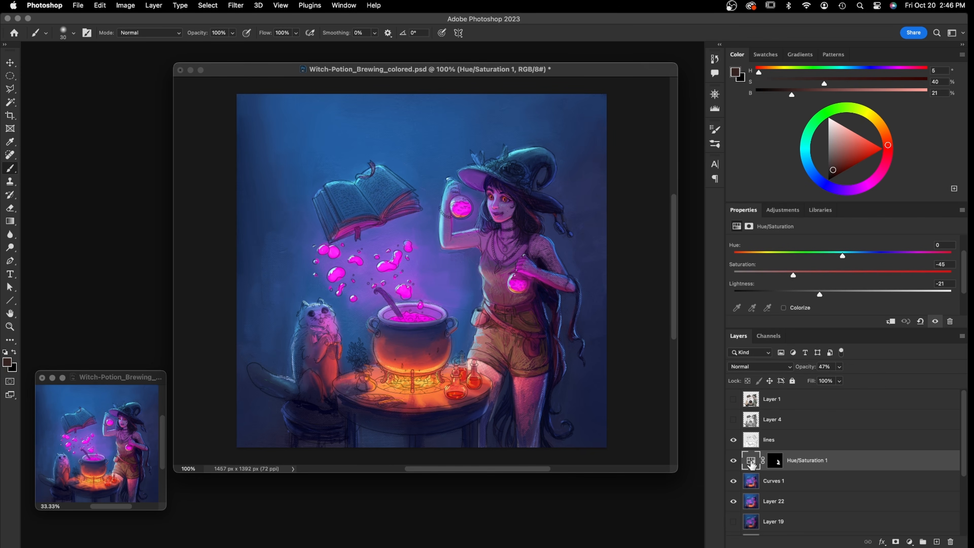
drag(794, 275, 778, 276)
Compare the clothing with and without the Hue/Saturation adjustment, and merge it with the Curves 1 layer
click(733, 462)
click(733, 461)
click(733, 462)
click(734, 462)
shift+click(780, 480)
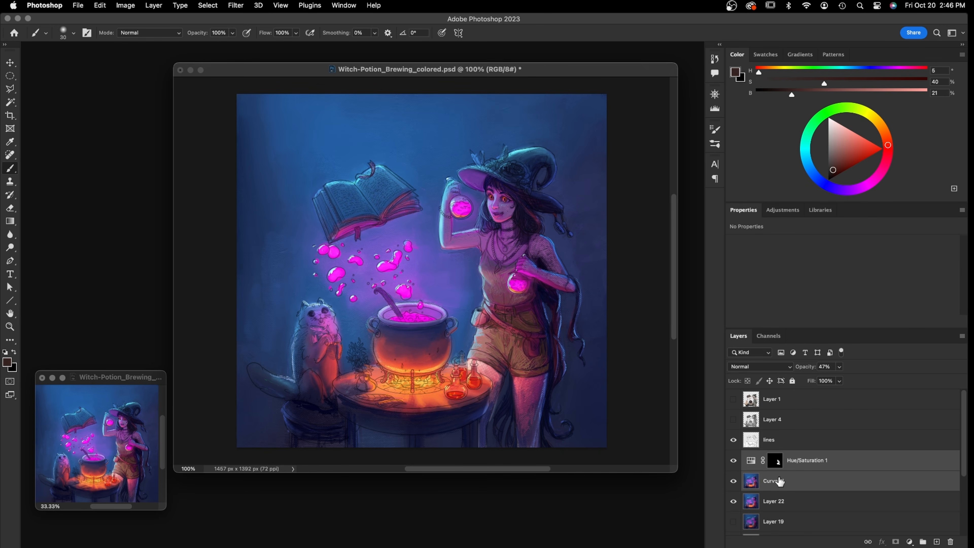
key(super+e)
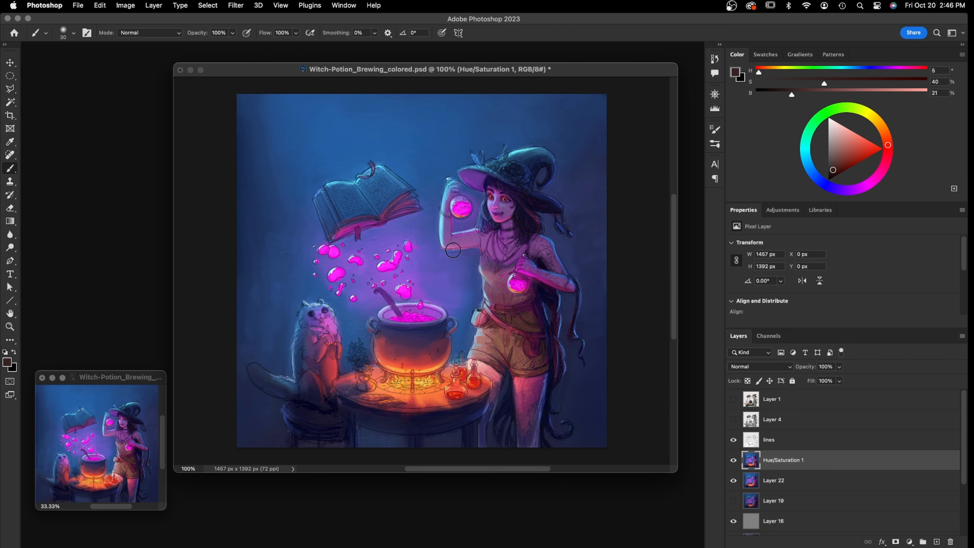
Reduce the brush size to 8 and sample light blue (H 191, S 43, B 95) from the raised arm's rim light
key(bracketright)
key(bracketleft)
key(bracketleft)
key(bracketleft)
key(bracketleft)
alt+click(447, 229)
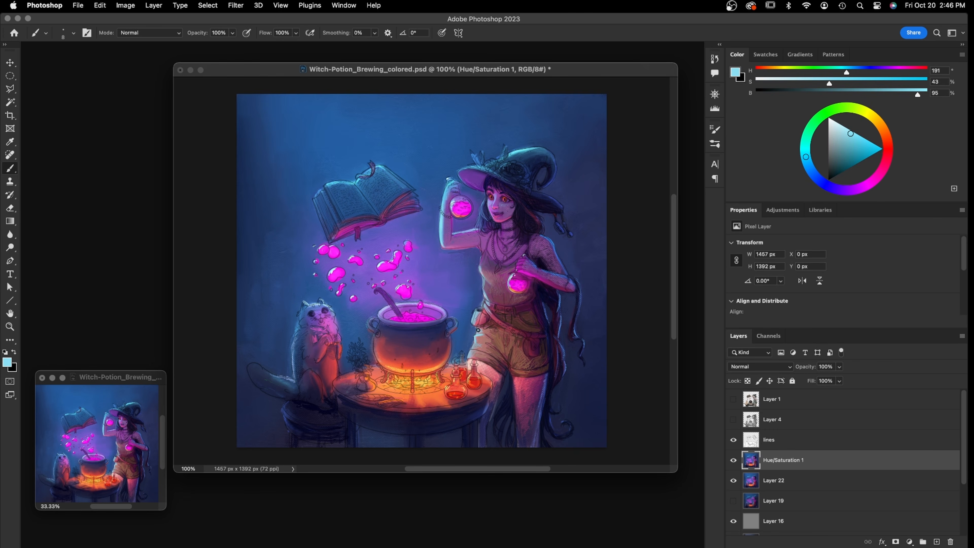
Paint rim light on the shorts and thigh, sample red-orange (H 12, S 64, B 92), and compare with the original Layer 1
drag(474, 343, 472, 347)
alt+click(477, 349)
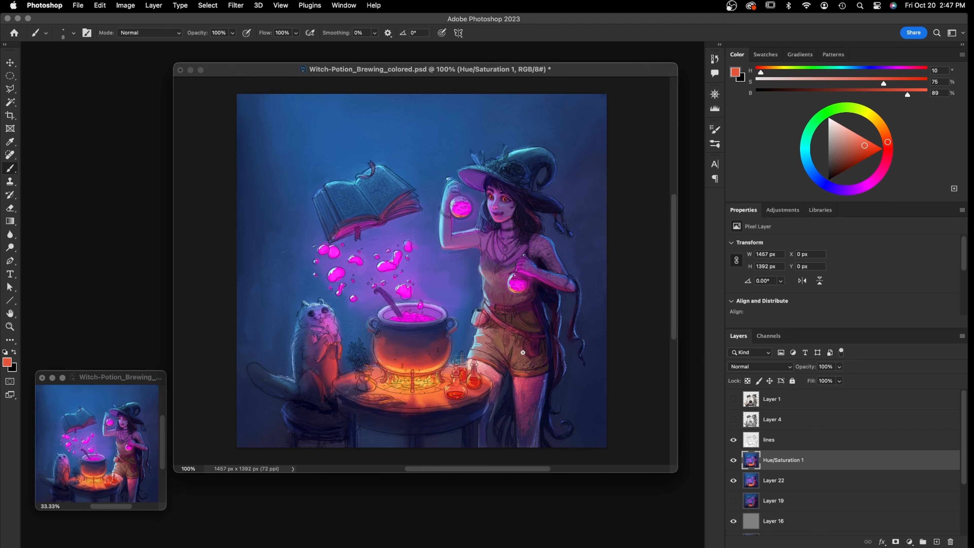
click(733, 440)
click(733, 440)
alt+click(447, 372)
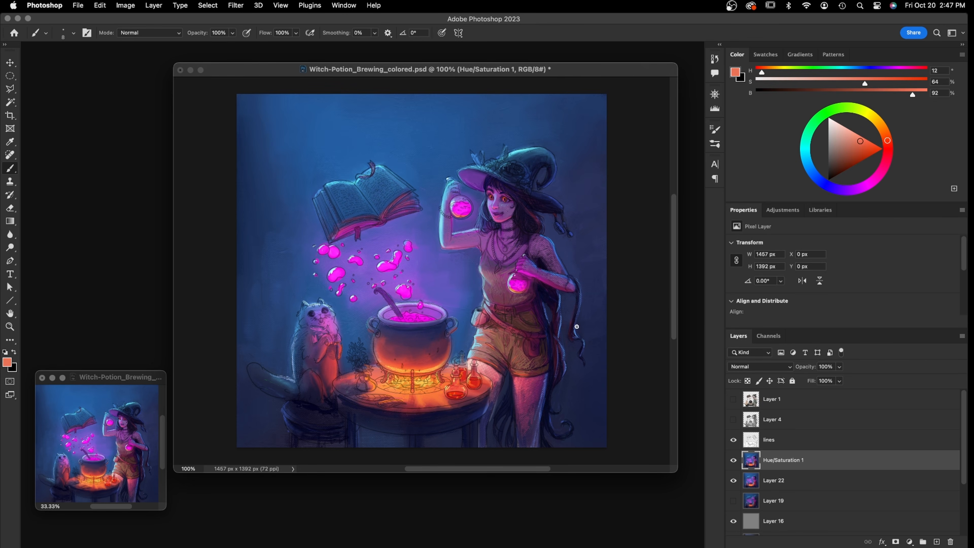
click(733, 399)
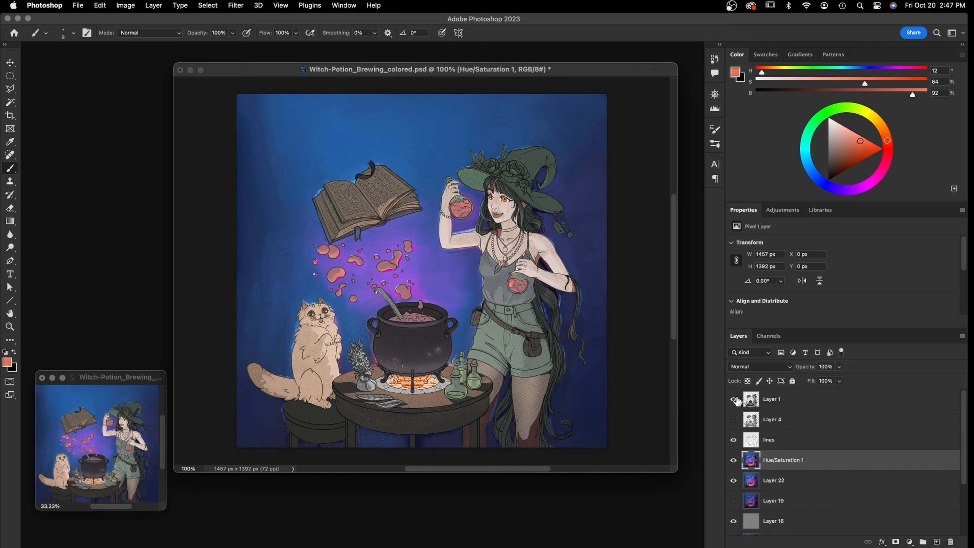
click(733, 399)
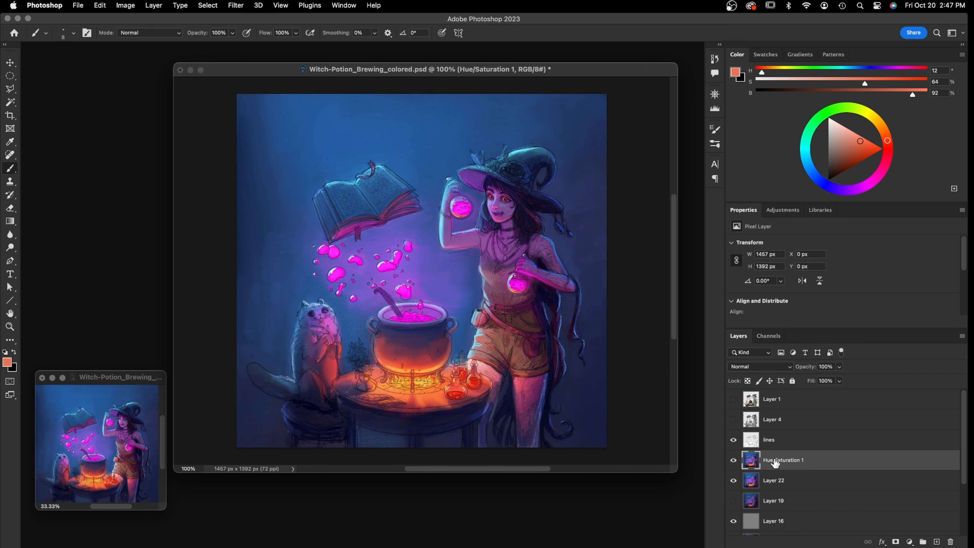
Hide the lines layer and blend the witch's legs, shorts, top and arm with the Mixer Brush at size 30
click(733, 440)
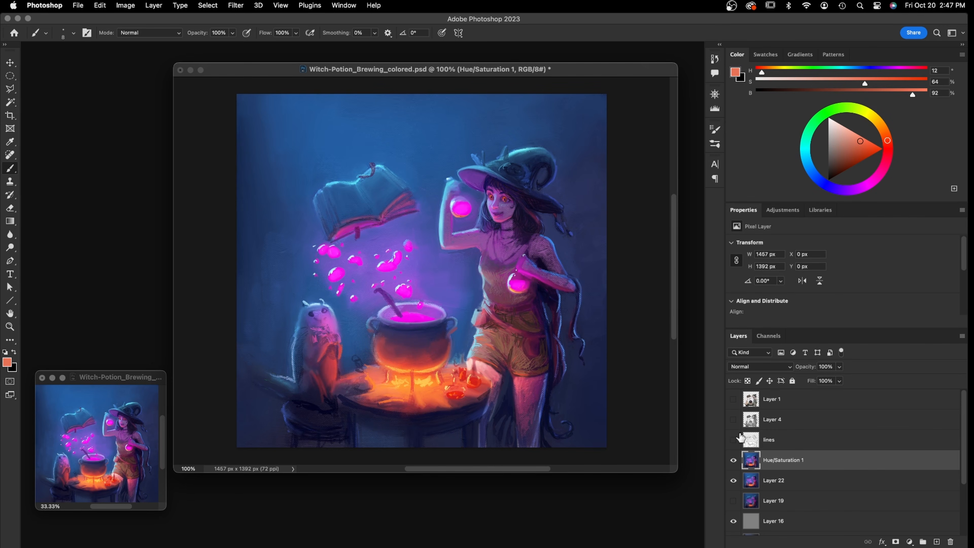
click(10, 168)
click(73, 196)
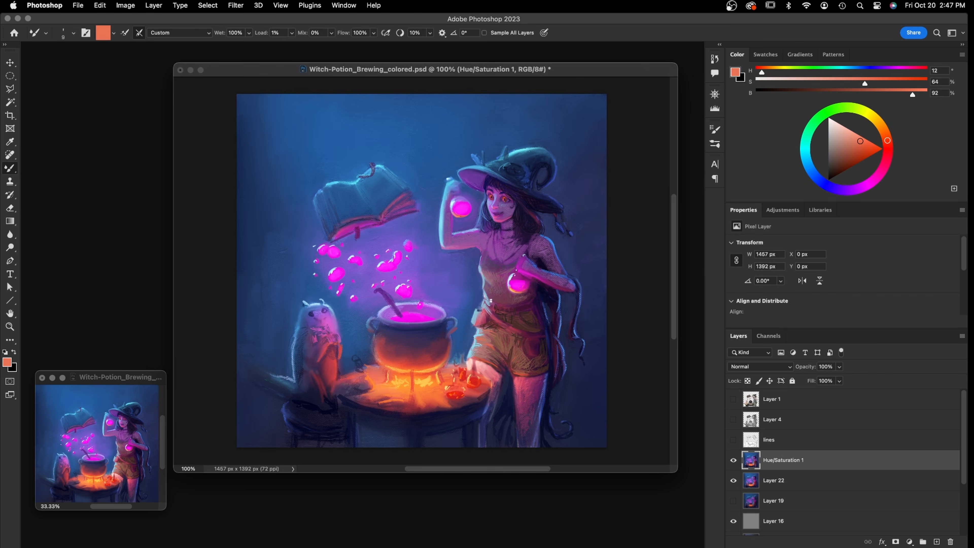
alt+click(521, 358)
key(bracketright)
key(bracketright)
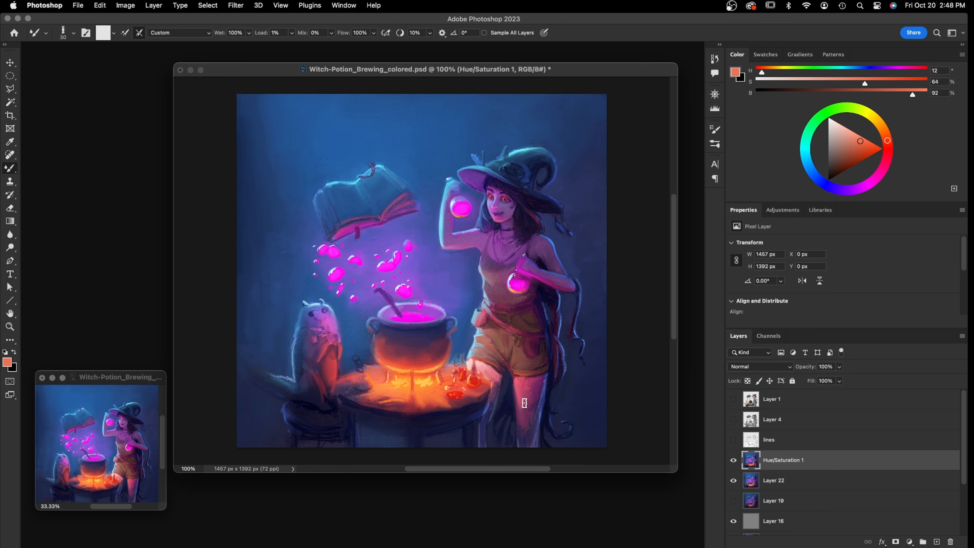
mouse_move(531, 413)
mouse_down()
mouse_move(541, 393)
mouse_move(524, 382)
mouse_move(539, 380)
mouse_move(529, 390)
mouse_move(543, 379)
mouse_move(535, 421)
mouse_move(530, 398)
mouse_move(524, 403)
mouse_move(536, 384)
mouse_move(525, 390)
mouse_move(538, 383)
mouse_move(521, 417)
mouse_up()
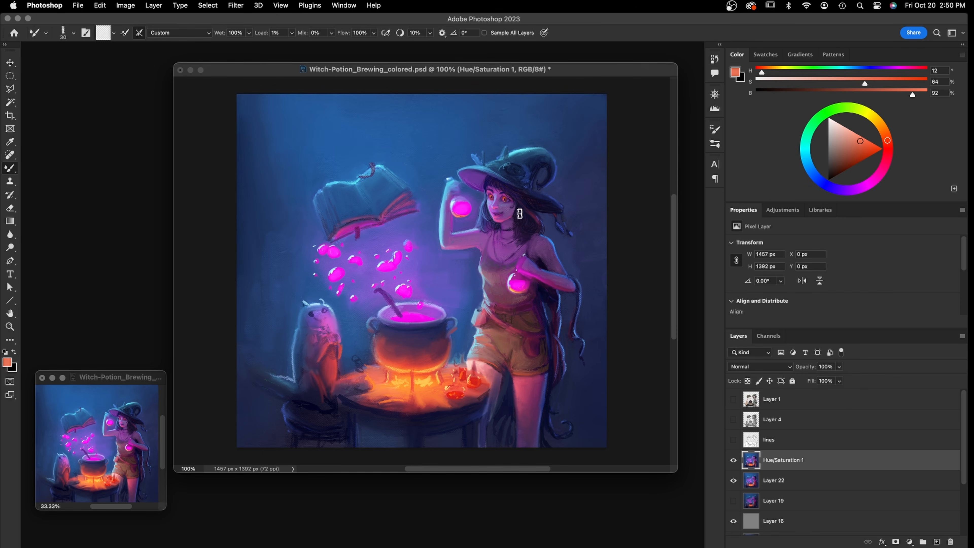
Reduce the Mixer Brush size to 10 and repeatedly compare the painting with the original illustration on Layer 1
key(bracketleft)
click(734, 398)
click(734, 399)
click(733, 399)
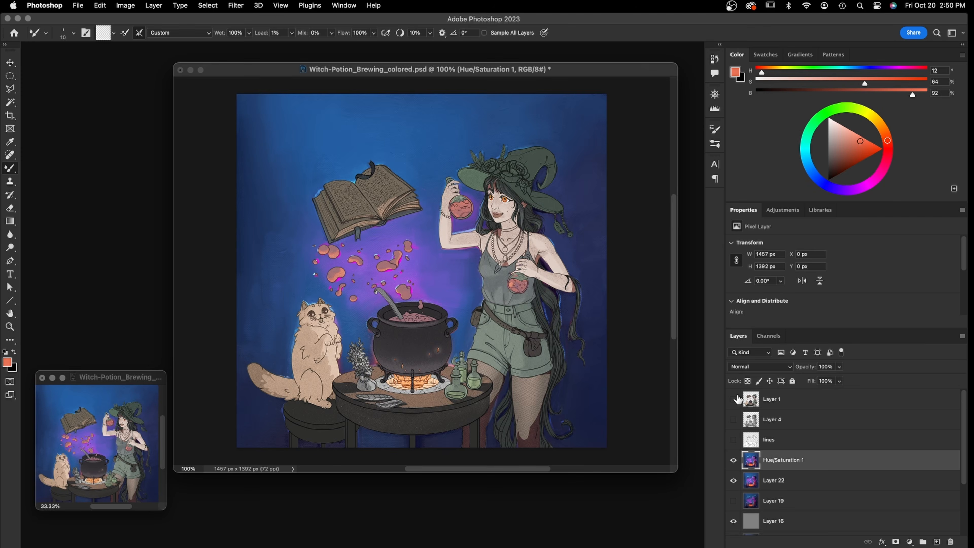
click(734, 399)
click(734, 399)
click(734, 399)
click(734, 399)
click(735, 399)
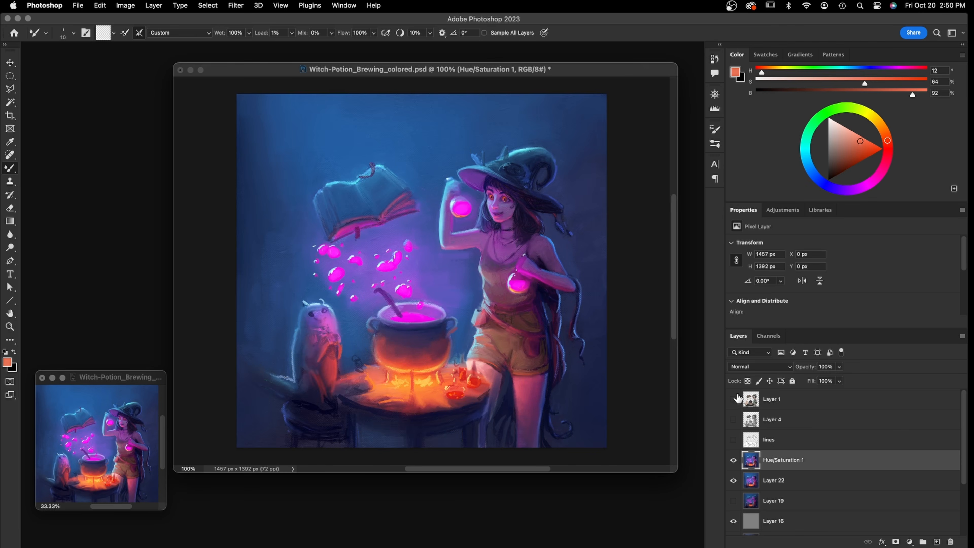
click(734, 399)
click(734, 399)
click(733, 399)
click(734, 399)
click(733, 399)
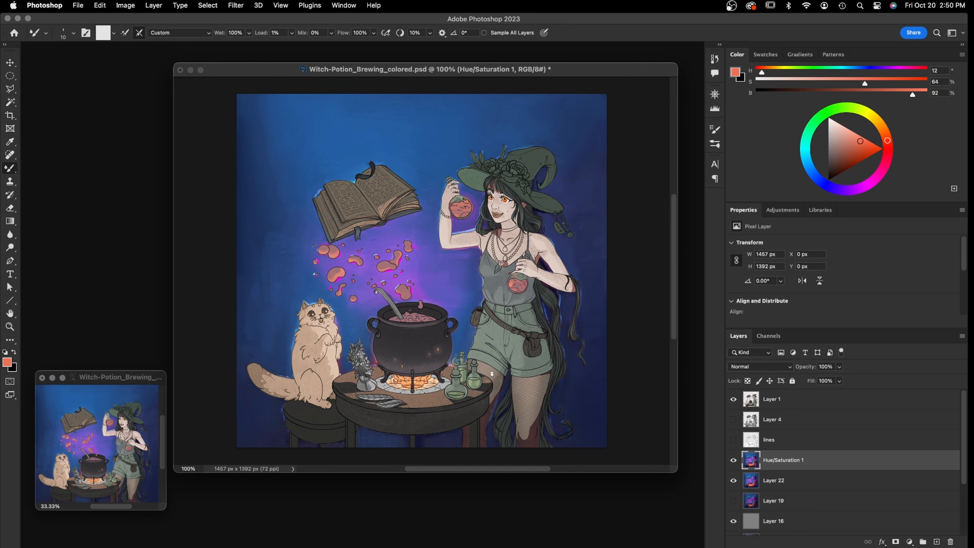
click(734, 399)
click(733, 399)
click(733, 399)
click(734, 399)
click(733, 399)
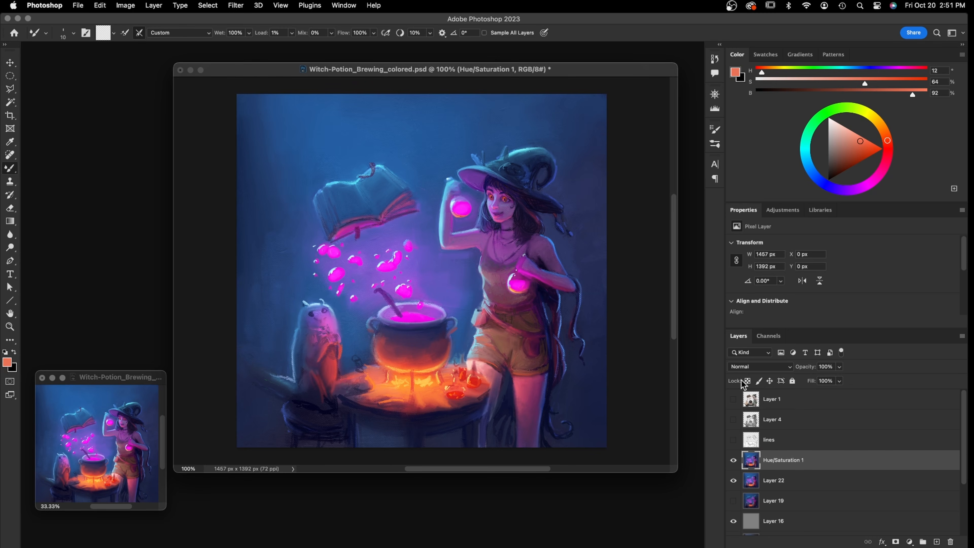
click(734, 400)
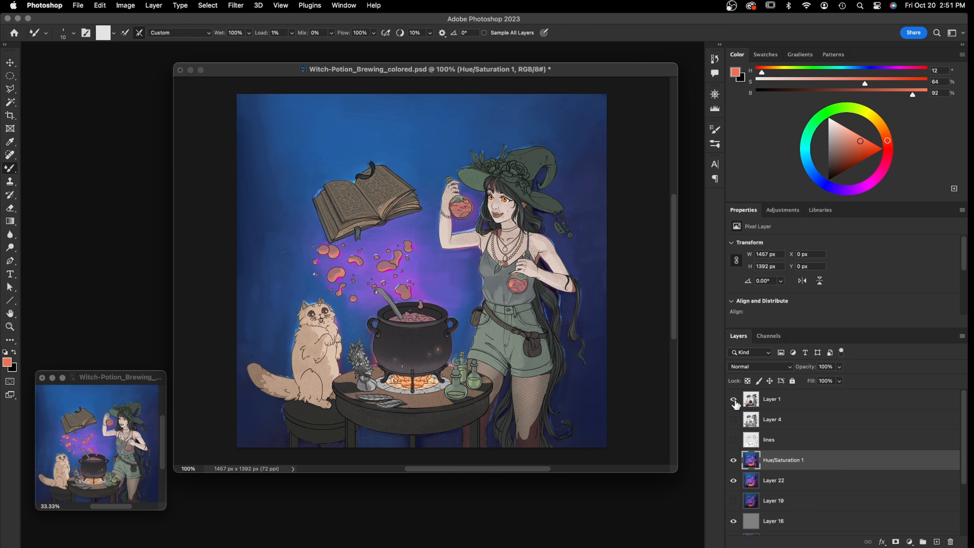
click(734, 399)
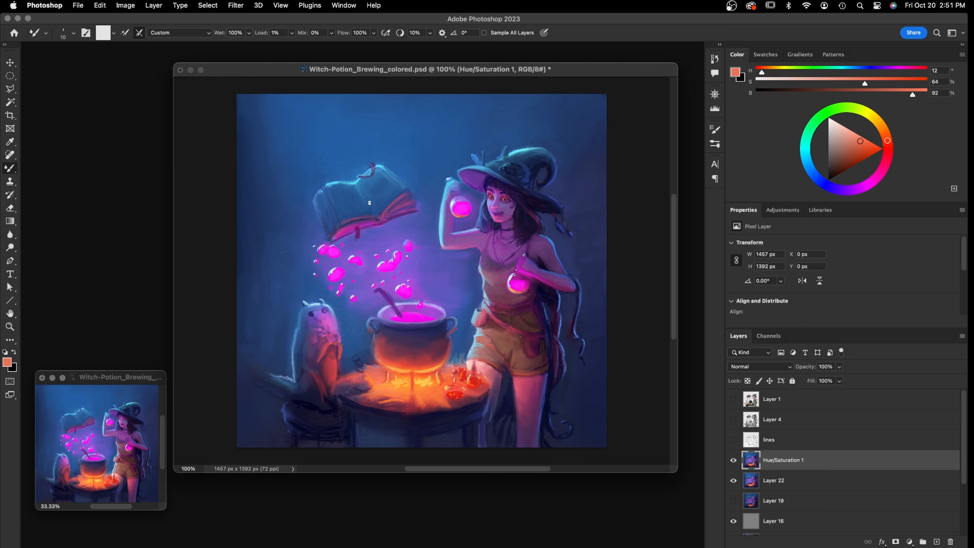
click(733, 400)
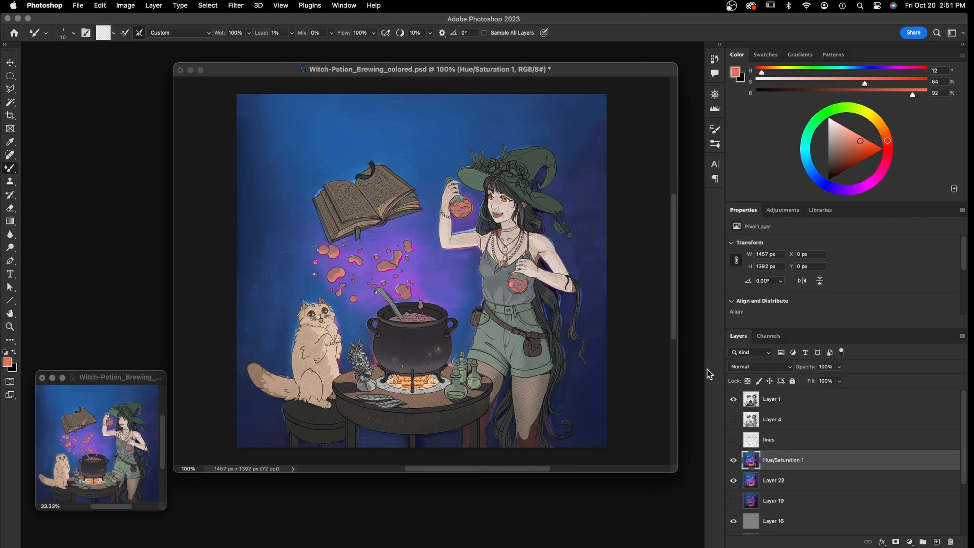
click(733, 399)
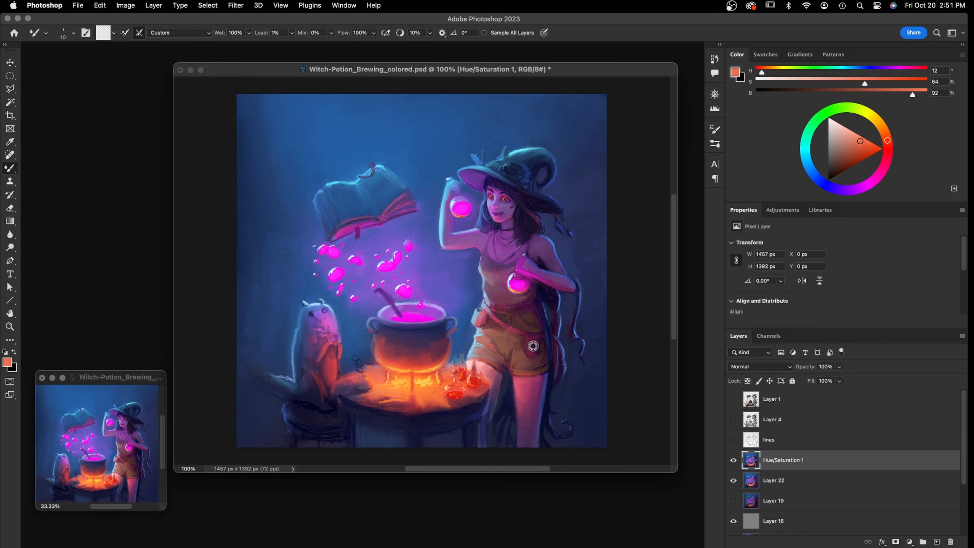
Switch to the Brush tool, sample dark magenta from the hip pouch, and shade the pouch with it
right_click(10, 167)
click(47, 166)
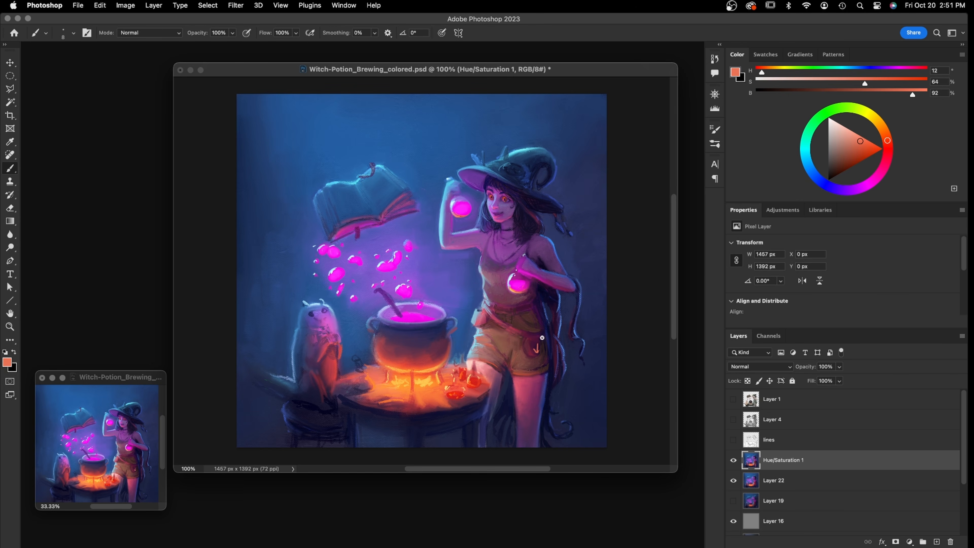
alt+click(536, 343)
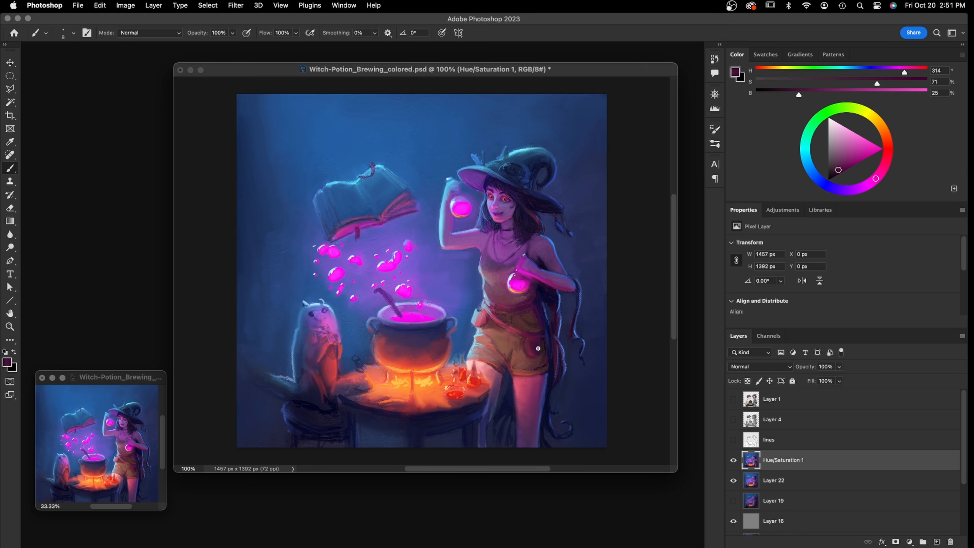
drag(668, 281, 557, 327)
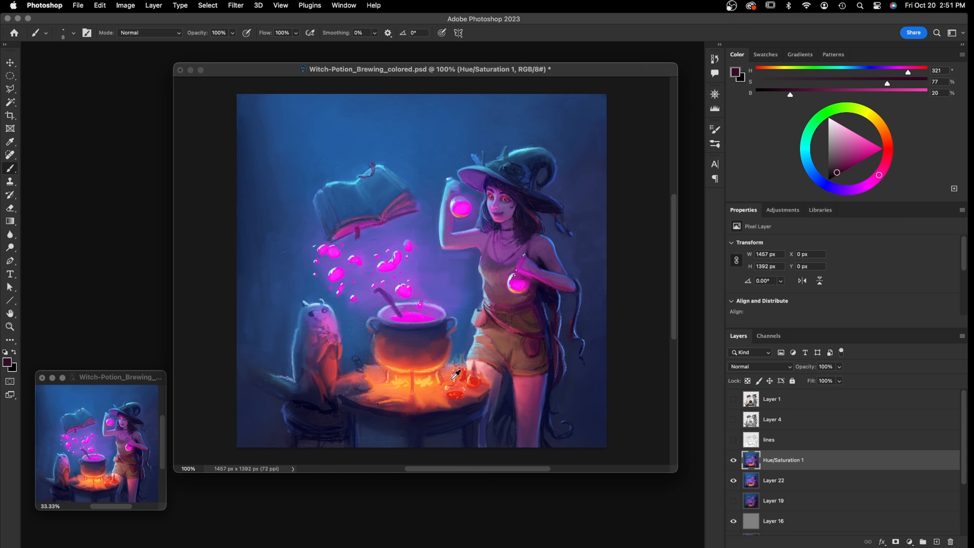
Sample orange from the fire, choose another brush at size 7, and paint dark orange glow (H 15, S 91, B 69) on the hip pouch
alt+click(433, 379)
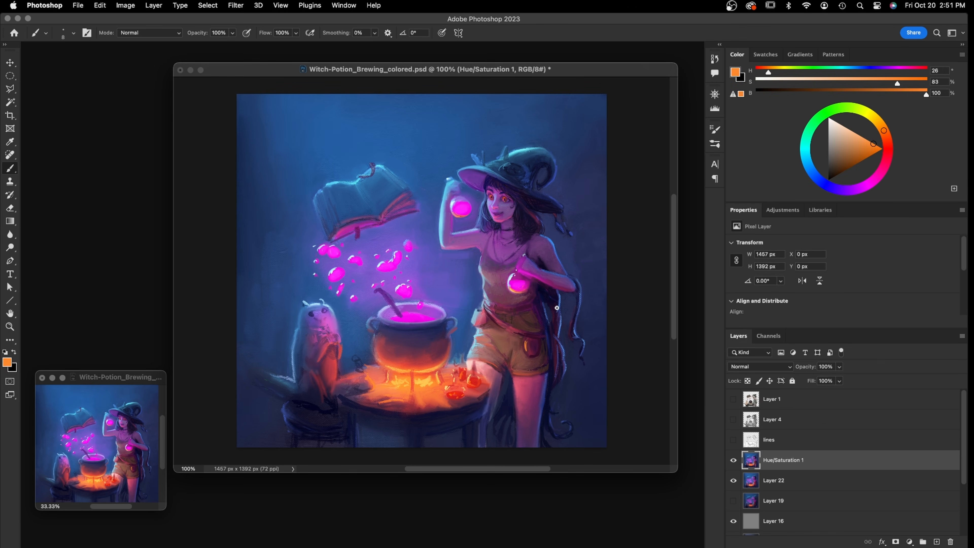
click(74, 33)
click(70, 287)
click(356, 73)
key(bracketleft)
key(bracketleft)
key(bracketleft)
key(bracketleft)
key(bracketleft)
key(bracketleft)
key(bracketleft)
key(bracketleft)
key(bracketleft)
key(bracketleft)
drag(869, 152, 862, 156)
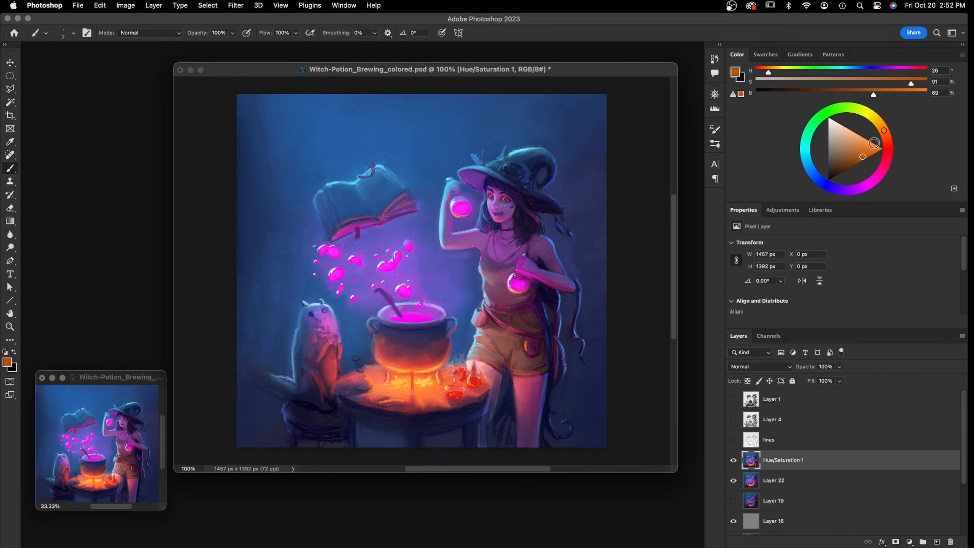
click(887, 137)
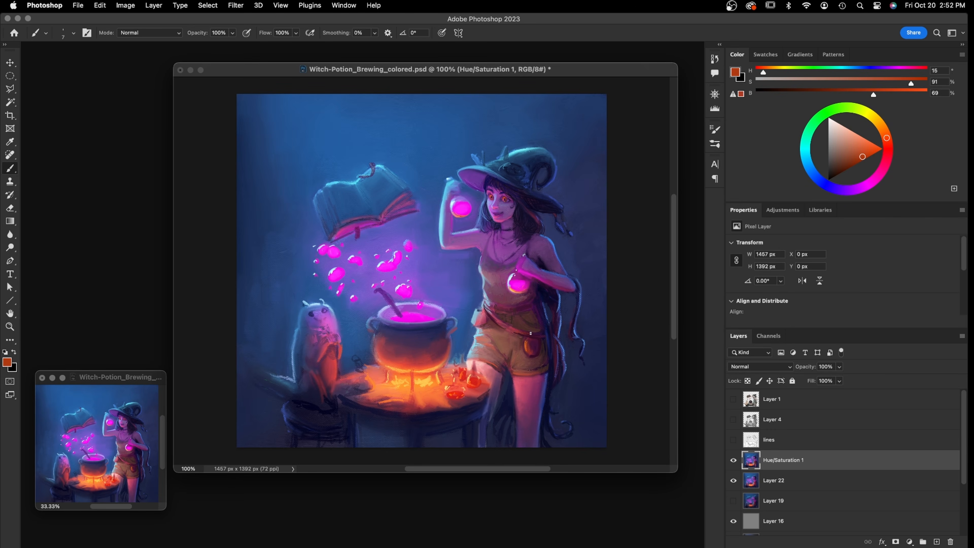
Paint brighter orange highlights on the belt and hip pouch, using H 19, S 91, B 80 and H 19, S 73, B 92
click(868, 153)
click(887, 135)
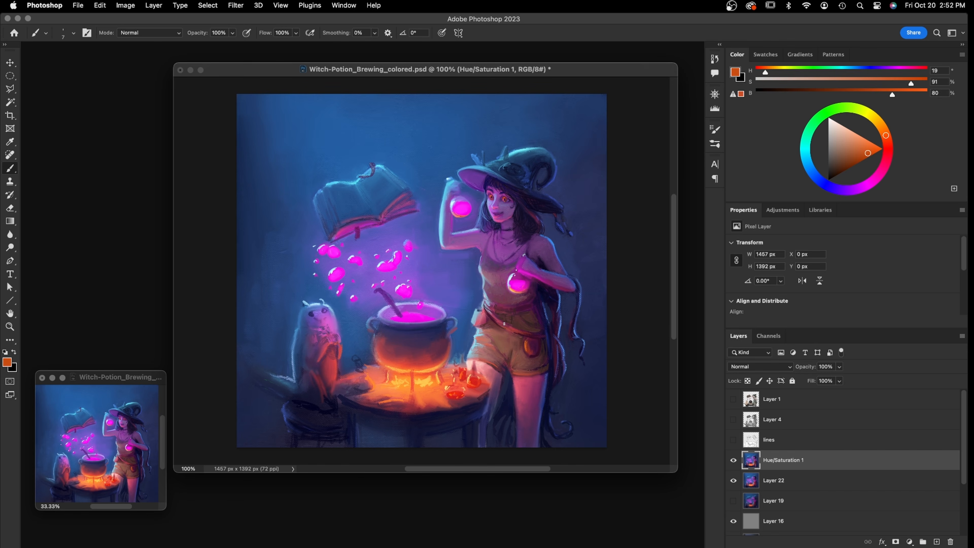
click(864, 150)
click(864, 144)
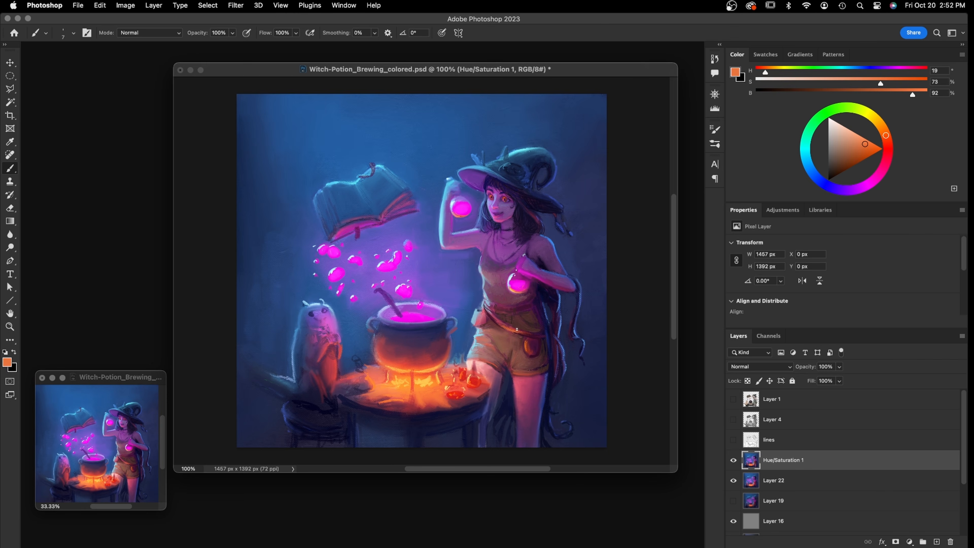
drag(526, 341, 528, 351)
Paint the belt and pouches with darker red-brown (H 8, S 94, B 50), and compare with the original Layer 1
click(853, 160)
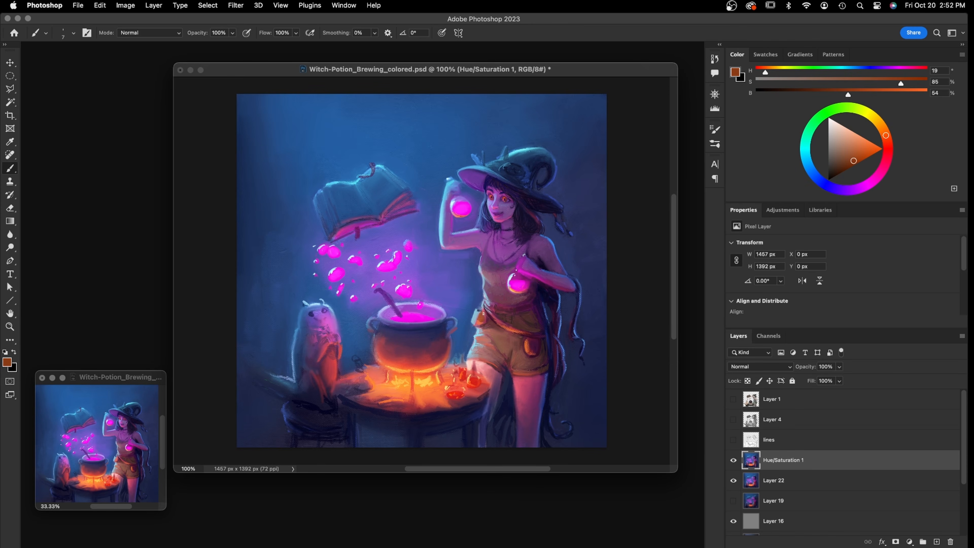
click(888, 144)
click(853, 164)
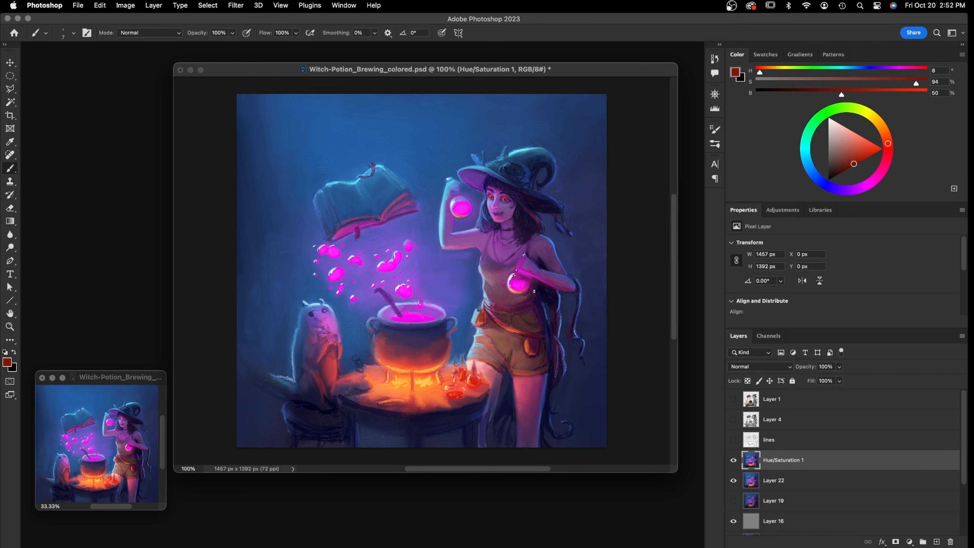
click(733, 399)
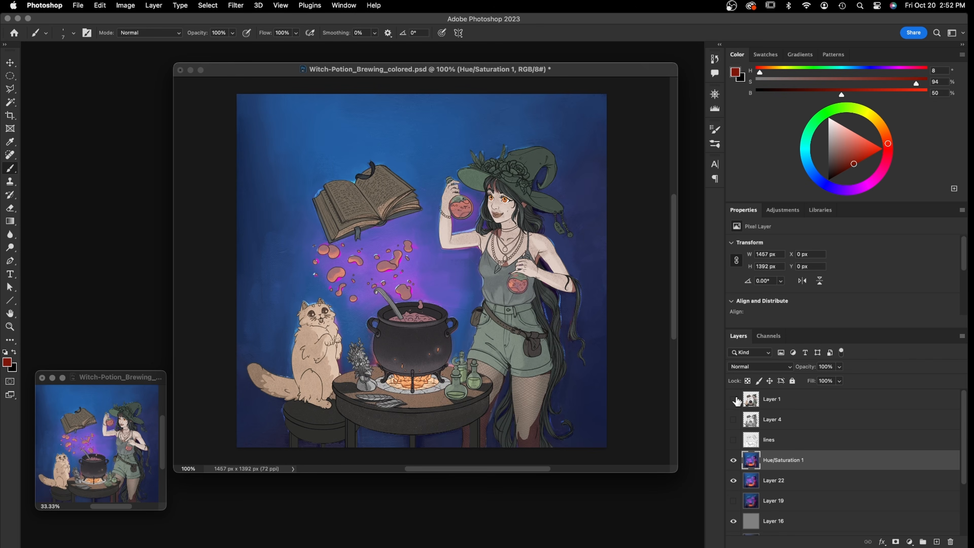
click(733, 399)
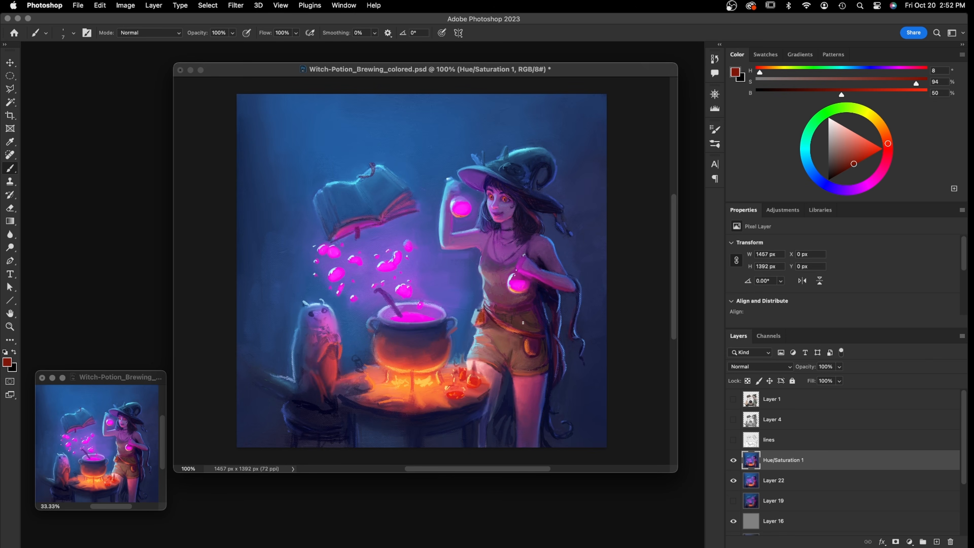
Define the waistband and the top's hem with sampled dark brown and a darker muted pink (H 337, S 54, B 29)
alt+click(508, 309)
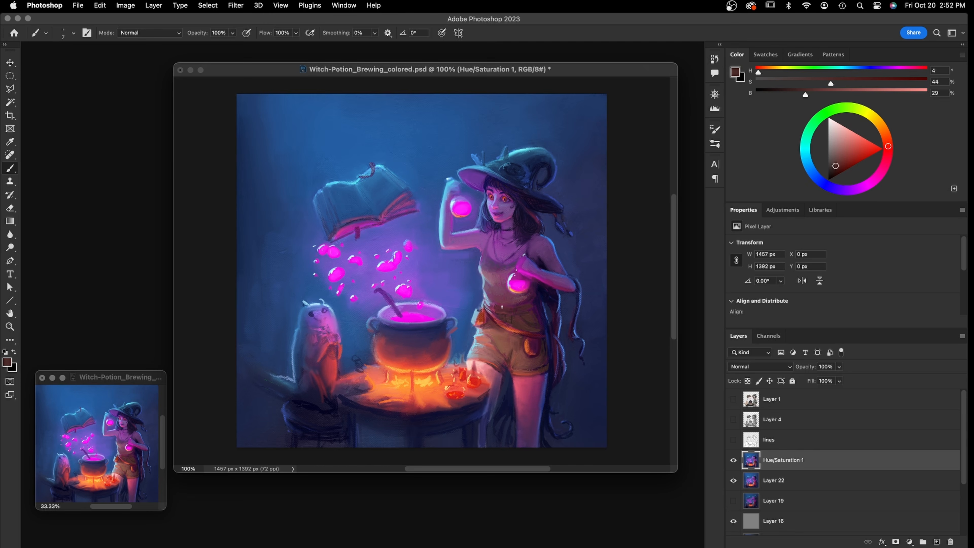
drag(492, 309, 489, 303)
alt+click(512, 302)
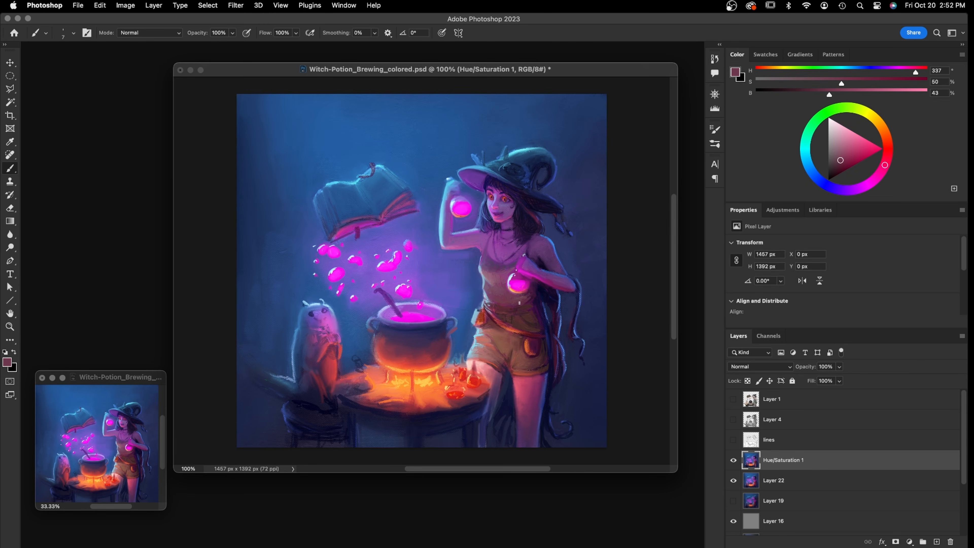
click(837, 166)
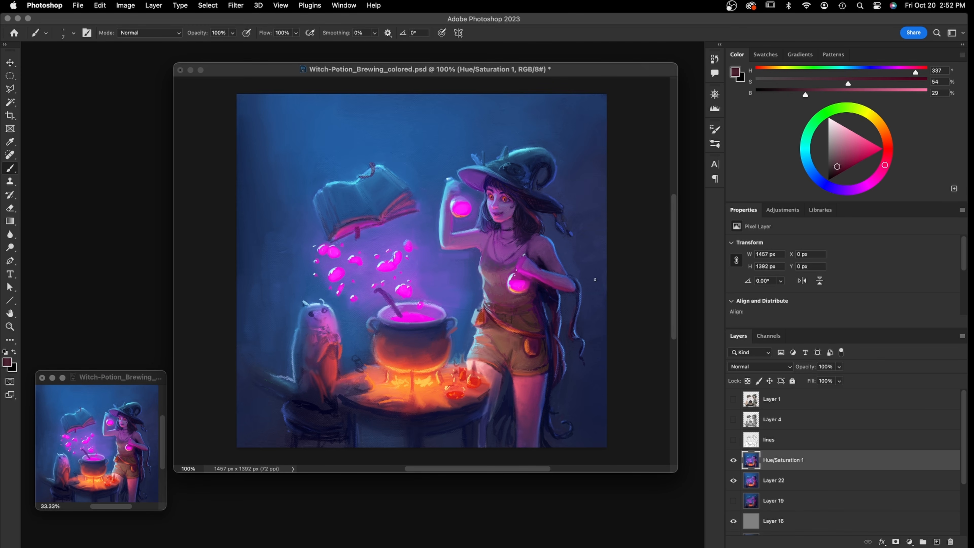
Sample the top's colour and paint warmer light on the top, shifting to red (H 1, S 62, B 79)
alt+click(491, 273)
click(887, 158)
click(840, 148)
click(844, 147)
click(888, 154)
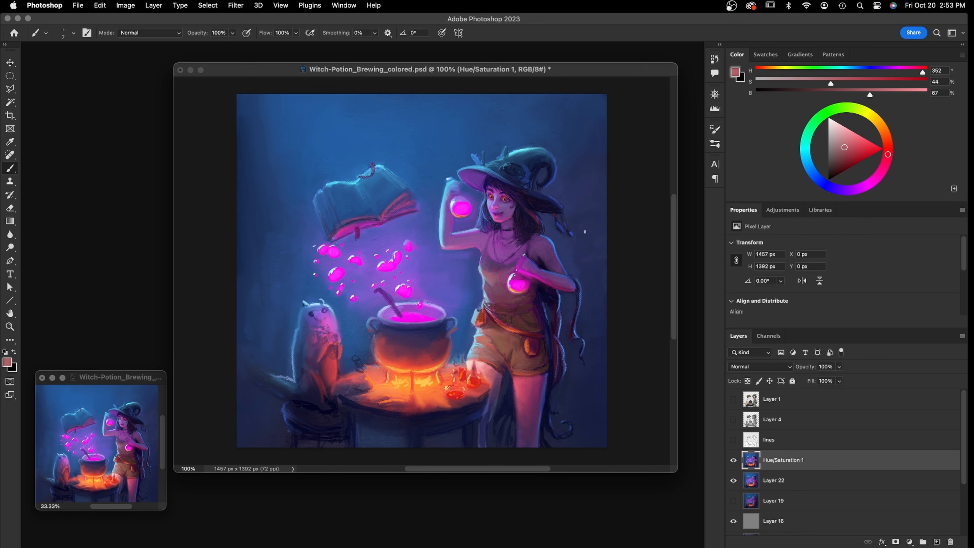
click(853, 146)
click(888, 149)
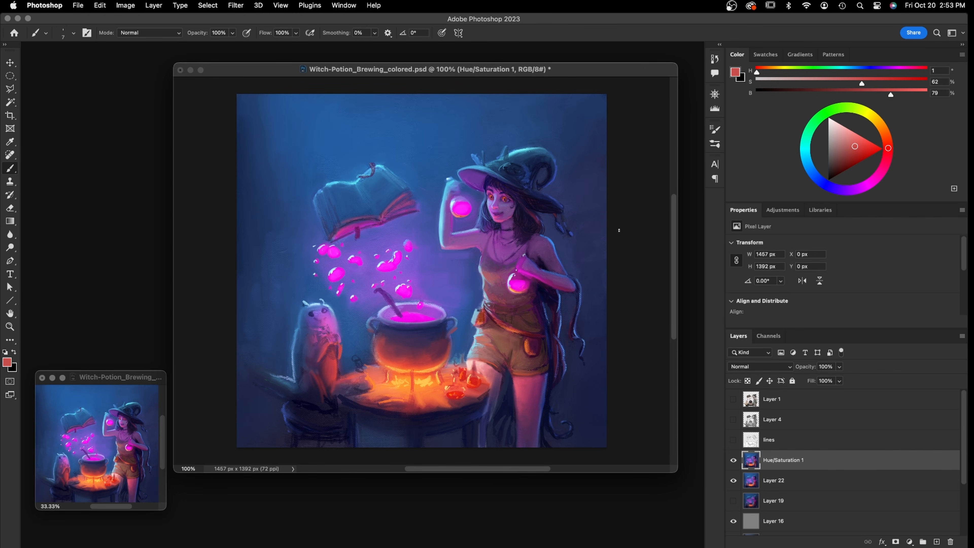
Show the lines layer and refine the waistband and shorts with sampled dark brown (H 2, S 42, B 29) and dark purple (H 289, S 78, B 25)
click(733, 440)
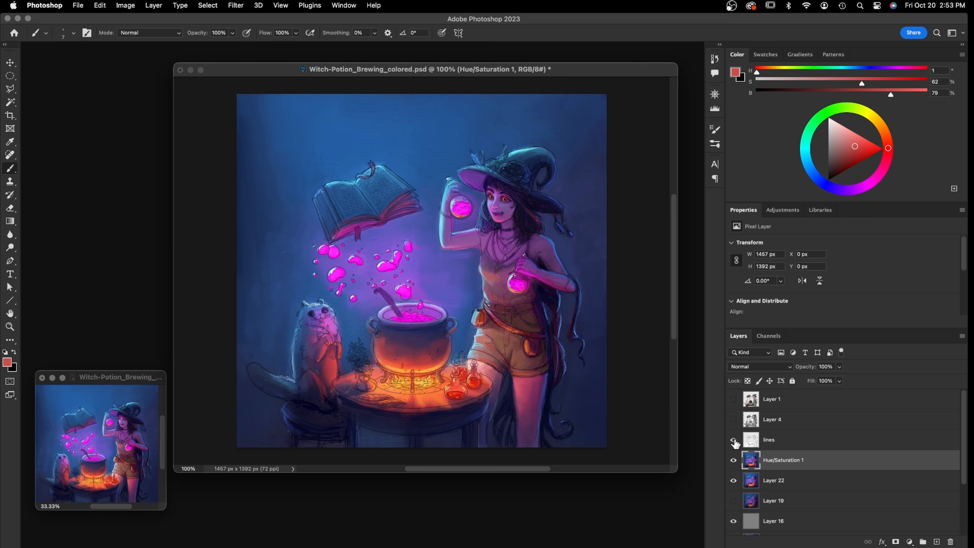
alt+click(521, 339)
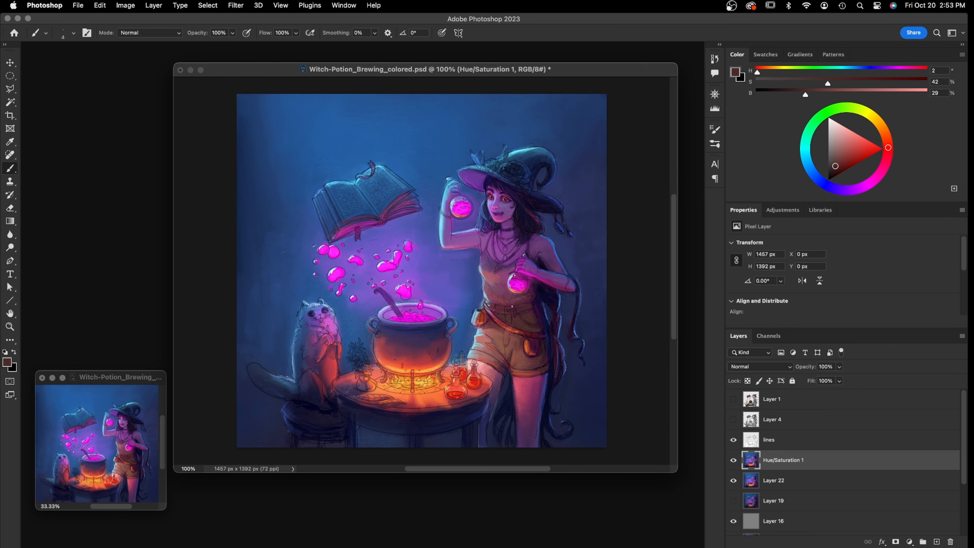
alt+click(543, 309)
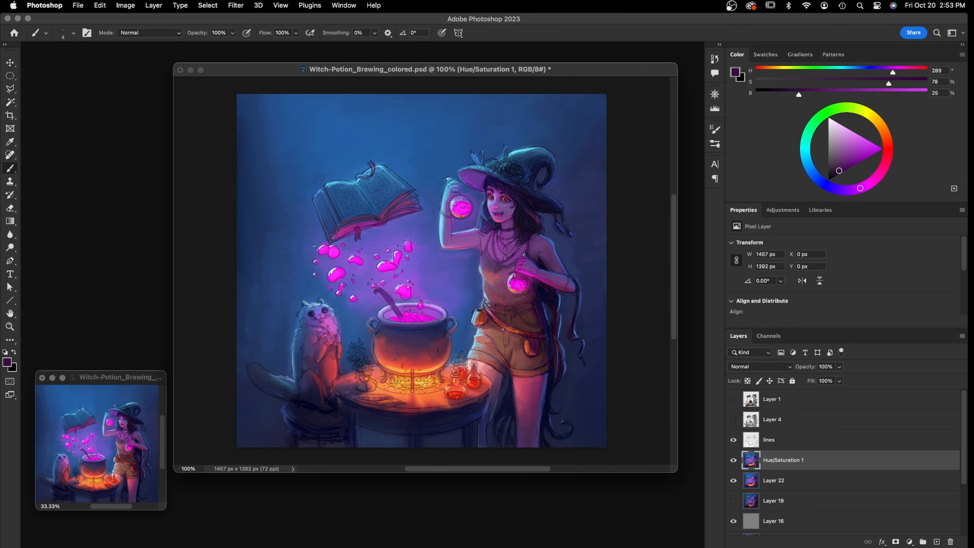
alt+click(546, 365)
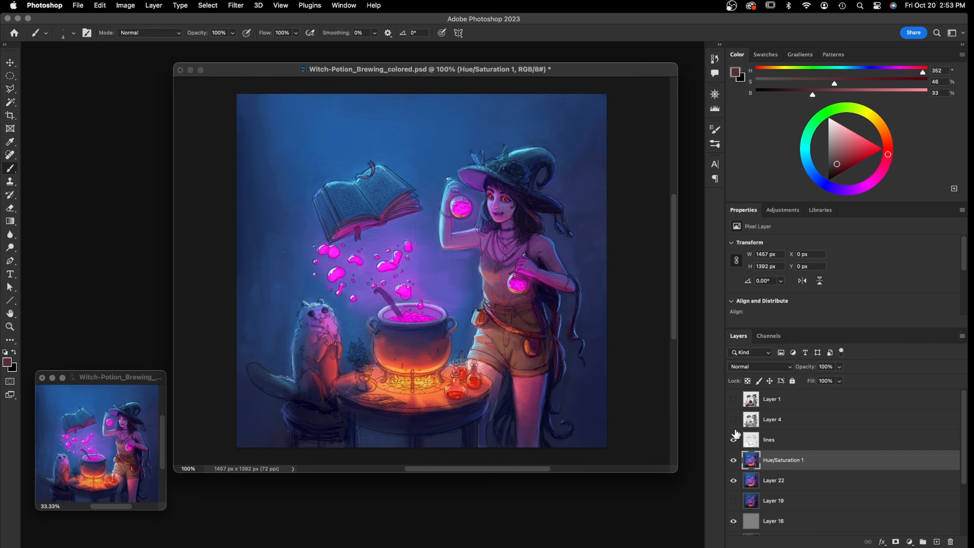
Paint dark indigo (H 255, S 76, B 15) beside the witch's raised potion arm and shoulder, then hide the lines layer
click(733, 440)
click(733, 439)
alt+click(541, 261)
drag(542, 261, 545, 268)
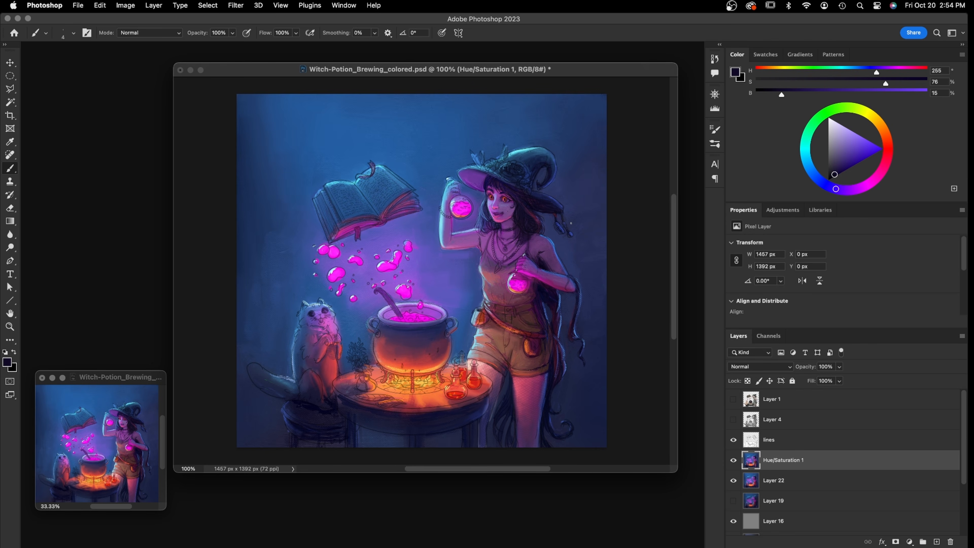
click(734, 439)
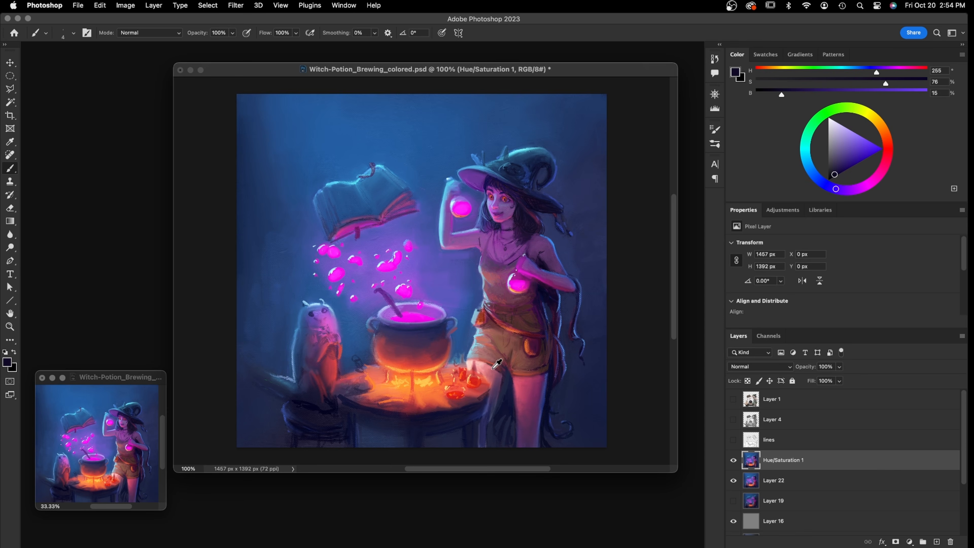
Refine the thighs and shorts hem with sampled skin pink (H 338, S 64, B 65) and muted red (H 2, S 40, B 60)
alt+click(532, 380)
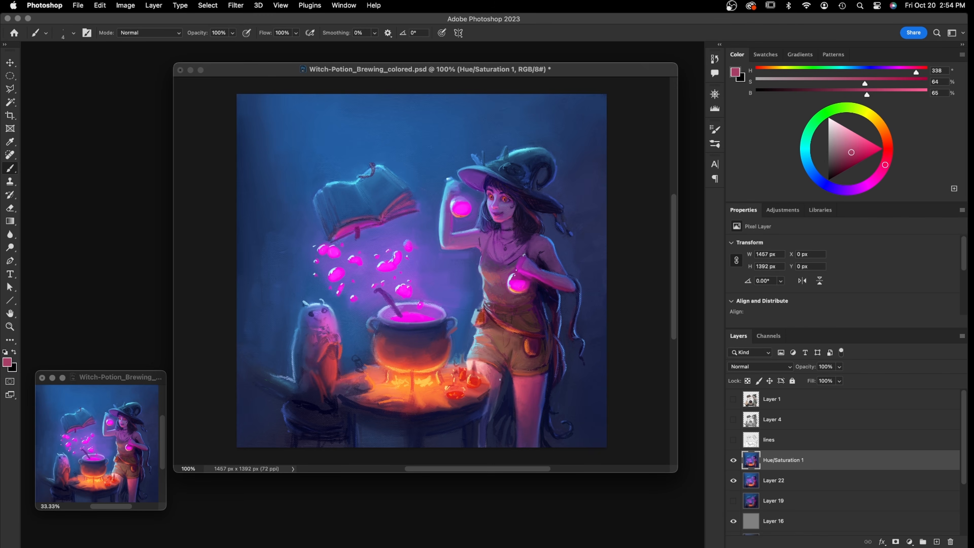
alt+click(490, 360)
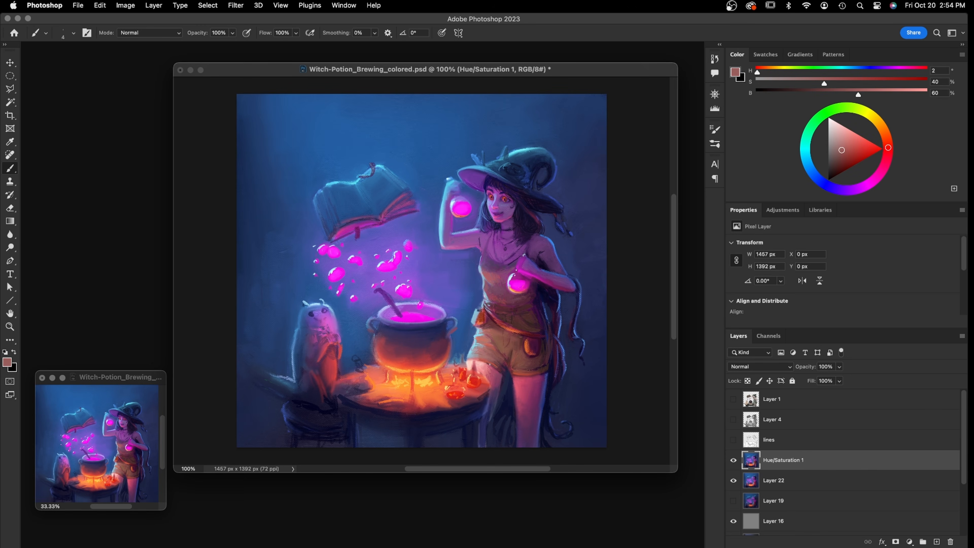
alt+click(494, 360)
Add a new layer and shade the two potion orbs with darker magenta (H 308, S 92, B 55 and H 300, S 100, B 67)
click(936, 541)
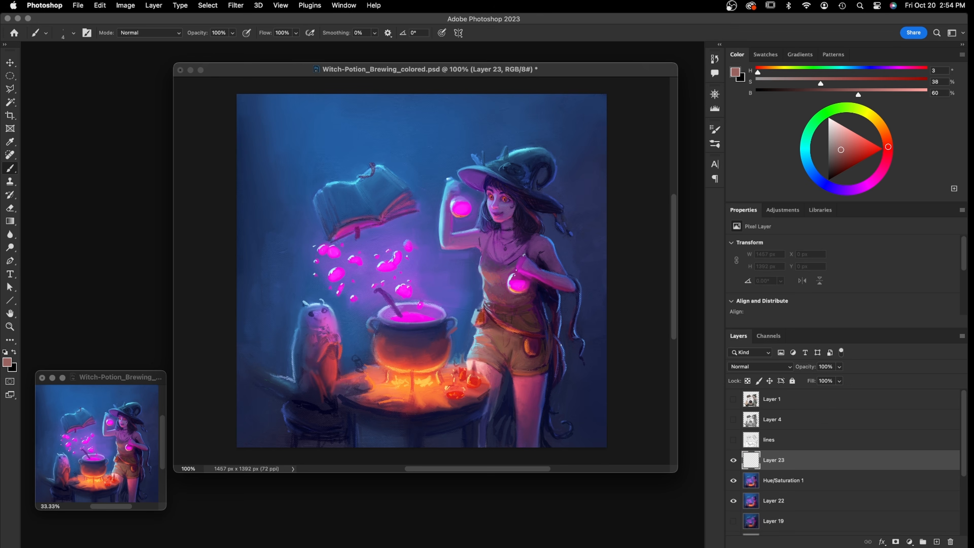
alt+click(518, 284)
drag(510, 281, 513, 290)
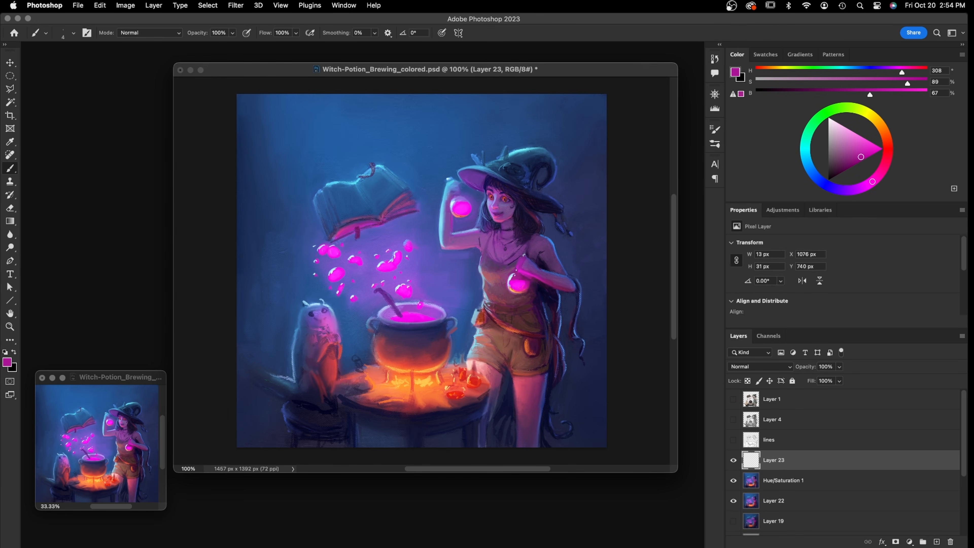
drag(856, 157, 856, 161)
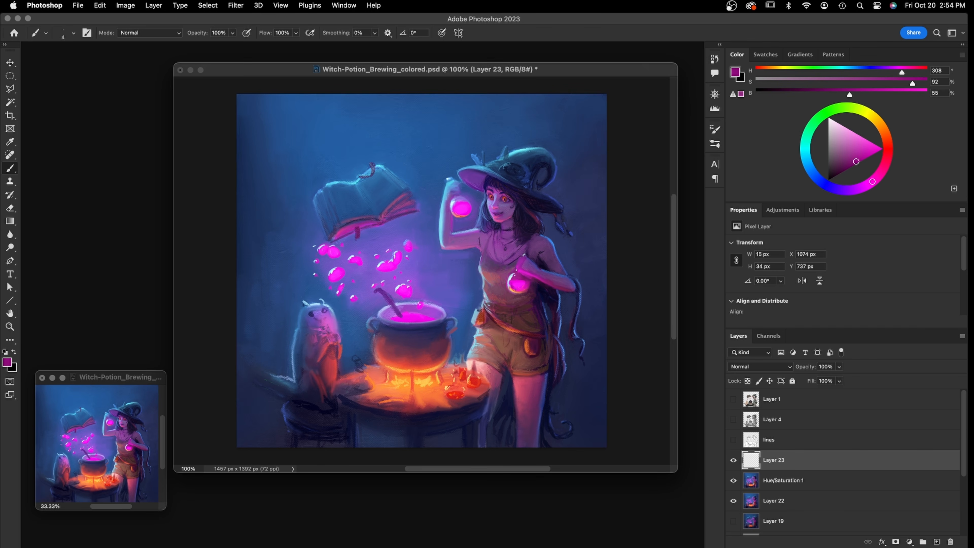
drag(872, 181, 864, 159)
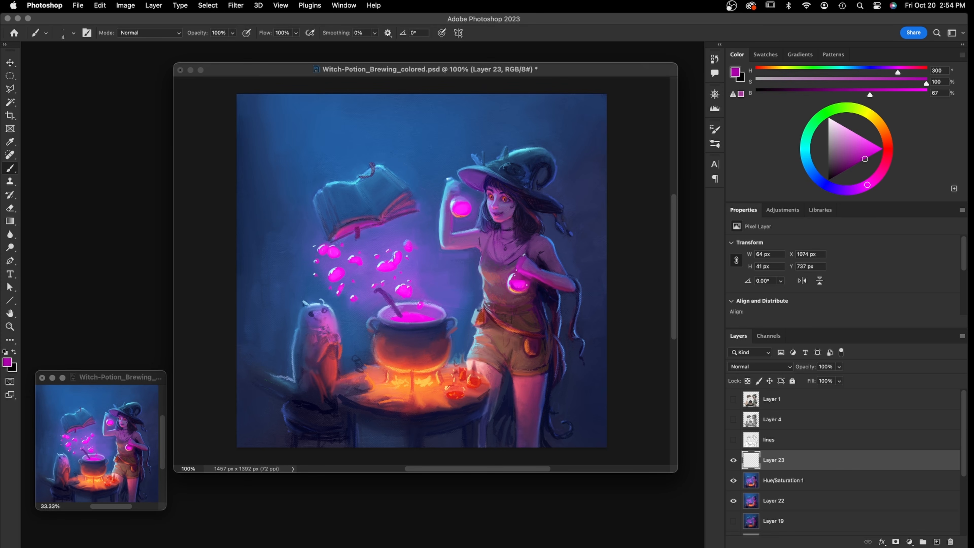
drag(513, 280, 522, 281)
drag(453, 205, 463, 203)
Try light pink highlights (H 316, S 43, B 100 and H 342, S 50, B 100) on the potion orbs and bubbles
alt+click(465, 204)
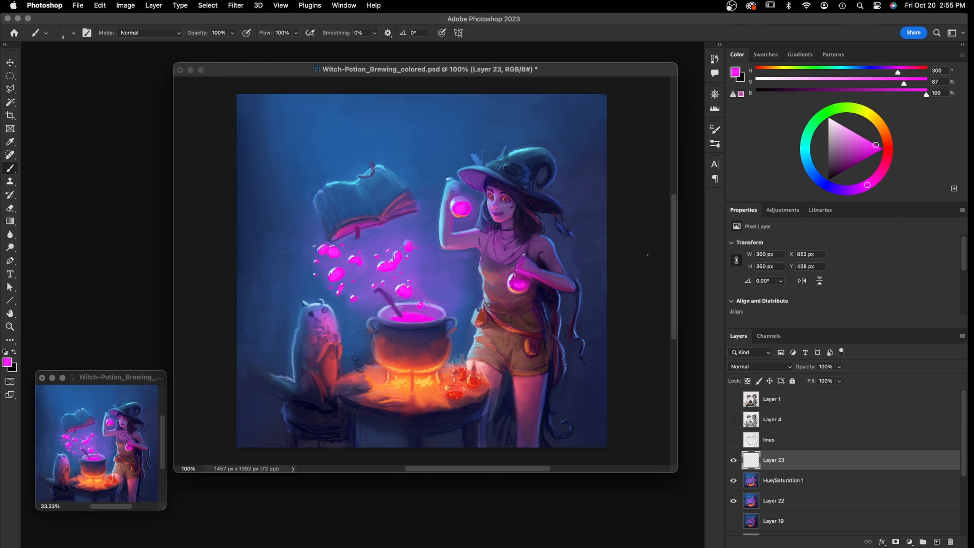
drag(868, 184, 869, 141)
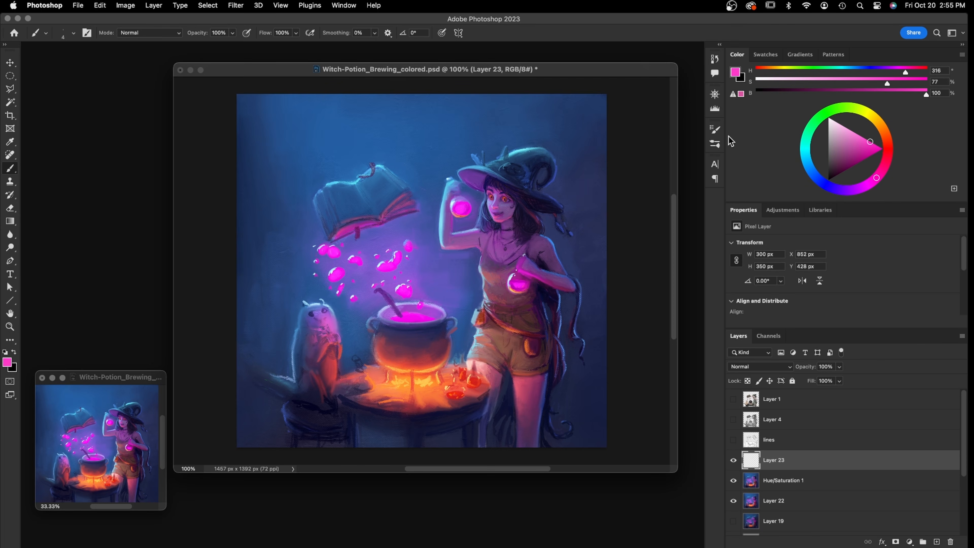
drag(869, 142, 851, 131)
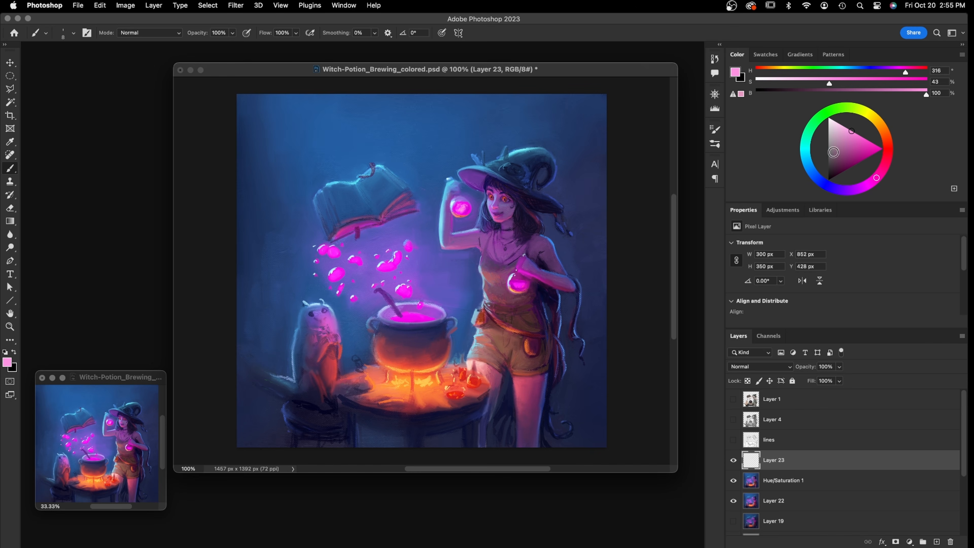
drag(878, 173, 885, 161)
drag(853, 130, 855, 133)
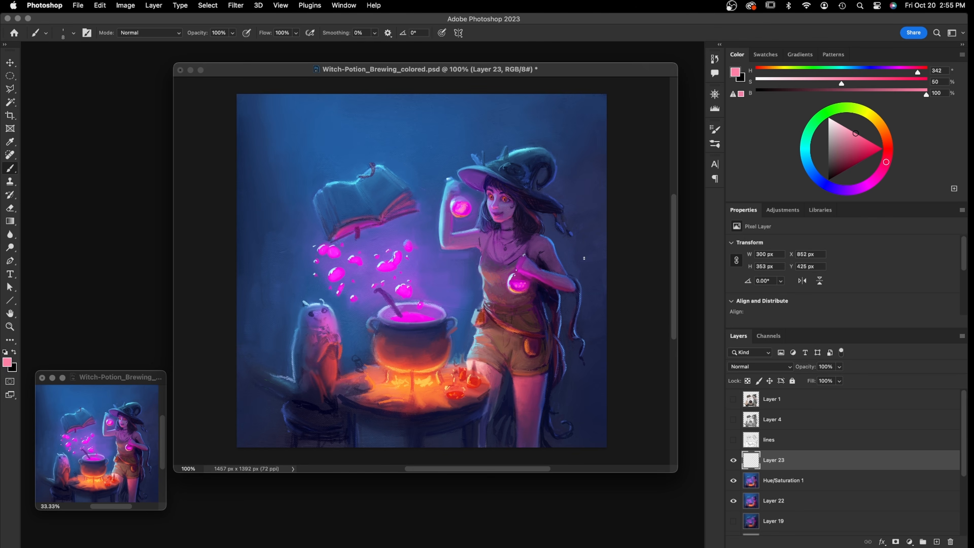
click(386, 266)
click(381, 265)
Undo the last pink highlight strokes on the potion orbs and bubbles
key(super+z)
key(super+z)
key(super+z)
key(super+z)
key(super+z)
key(super+z)
Mix a light magenta (H 306, S 47, B 100) from the orb's sampled colour and highlight the lower potion orb
alt+click(465, 204)
drag(863, 184, 858, 188)
click(872, 145)
drag(872, 144, 858, 135)
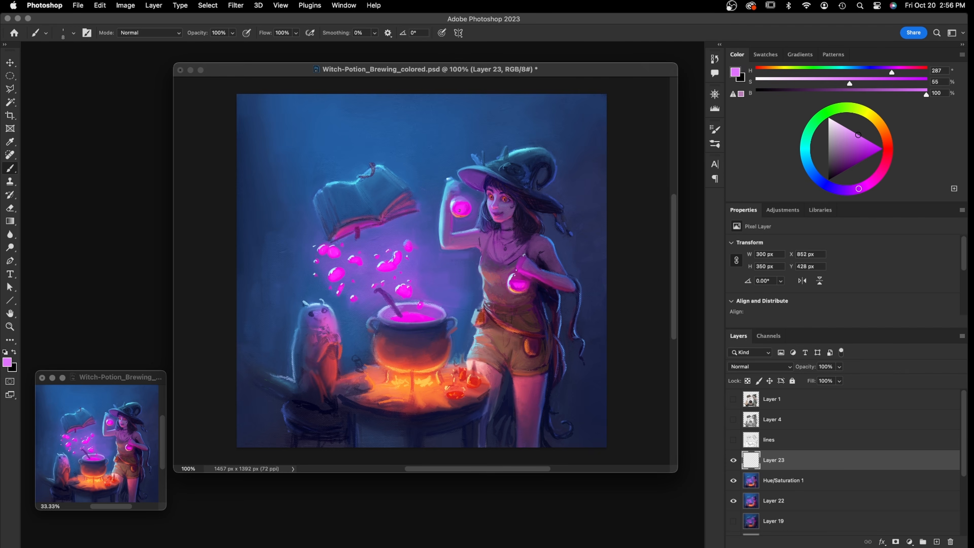
drag(860, 136, 866, 139)
drag(856, 184, 862, 186)
drag(863, 139, 854, 132)
drag(862, 187, 870, 183)
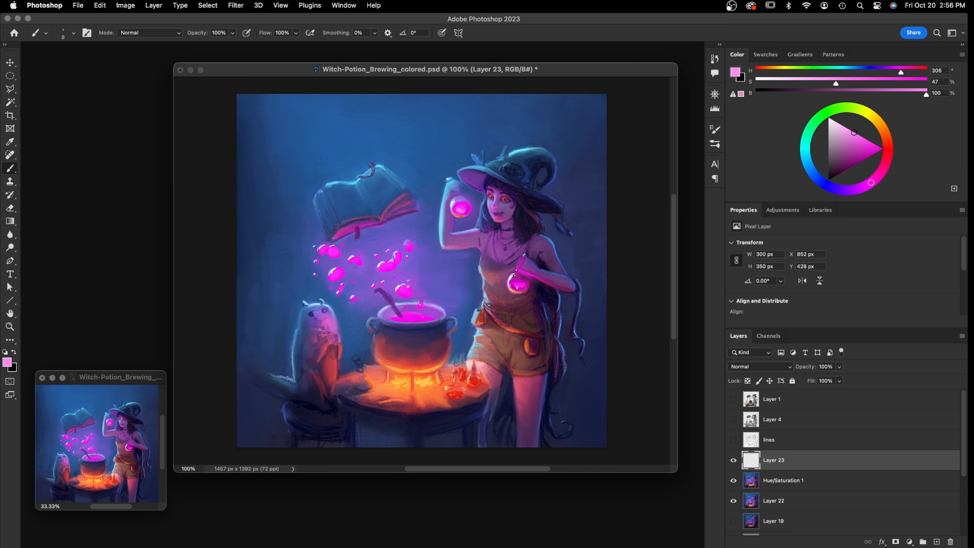
drag(517, 286, 524, 286)
Paint light magenta highlights on the floating bubbles and across the liquid in the cauldron
click(403, 293)
drag(385, 270, 391, 265)
click(339, 274)
click(333, 254)
click(324, 250)
drag(399, 320, 425, 319)
Shade the bubbles, orbs and cauldron liquid with deeper purple (H 293, S 100, B 79 and H 286, S 100, B 63)
alt+click(395, 259)
drag(871, 182, 862, 187)
drag(876, 146, 871, 155)
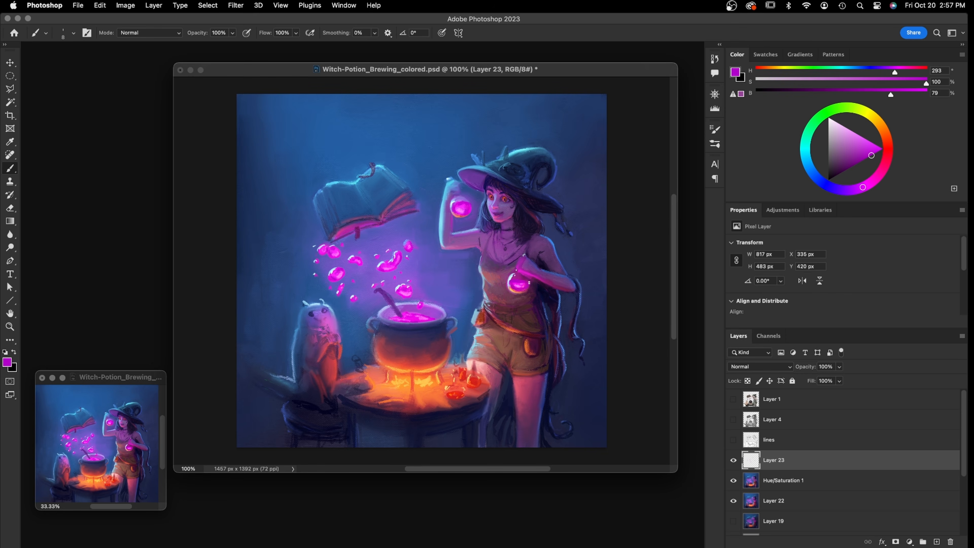
drag(871, 155, 857, 188)
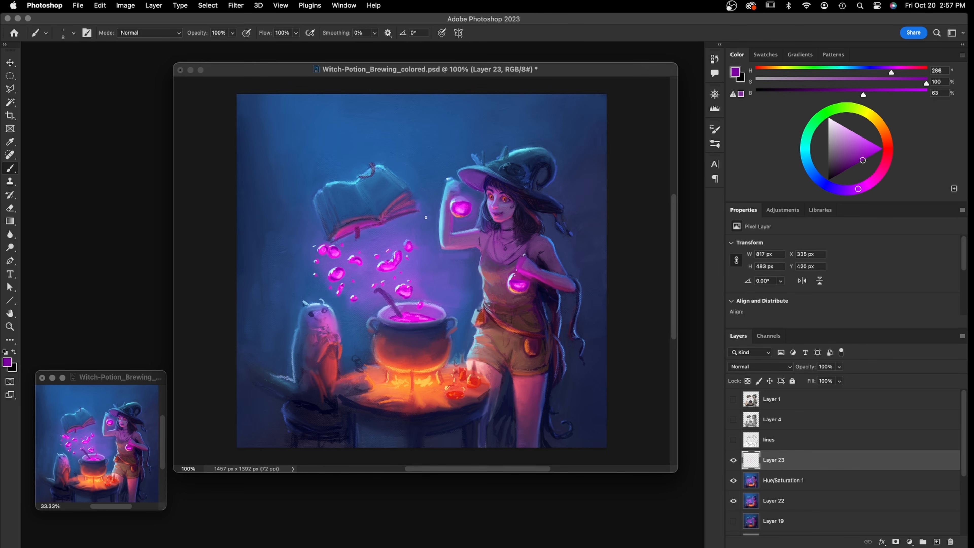
Compare the artwork with and without Layer 23 and reduce that layer's opacity to 73%
click(733, 460)
click(733, 460)
click(733, 460)
click(733, 460)
click(839, 366)
drag(840, 380, 829, 384)
Merge Layer 23 with Hue/Saturation 1 and add a new layer above it in Linear Dodge (Add) mode
shift+click(774, 481)
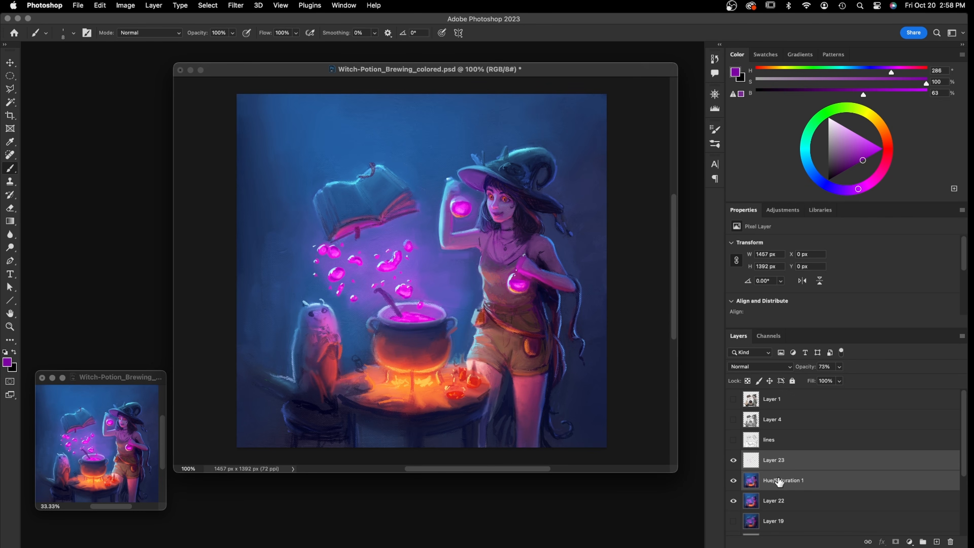
key(super+e)
click(937, 541)
click(778, 368)
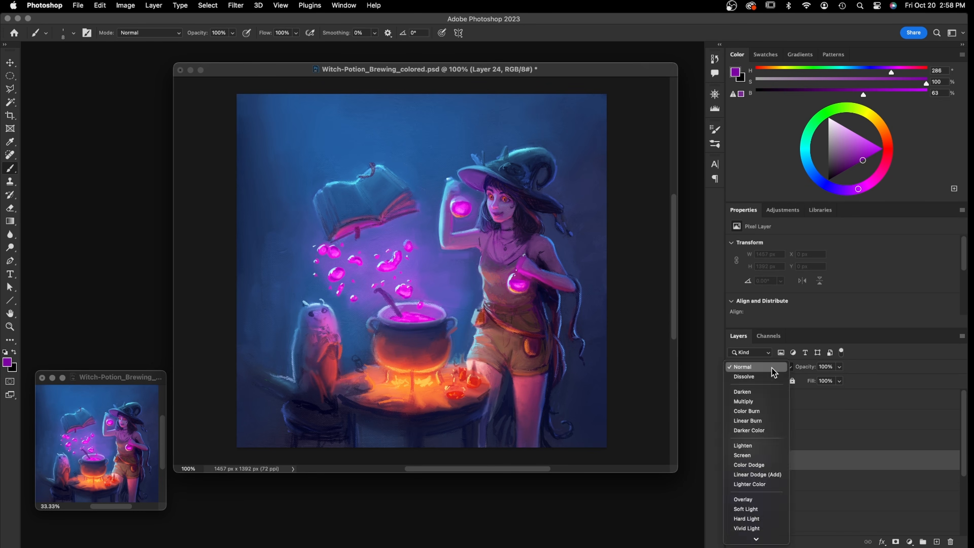
click(778, 475)
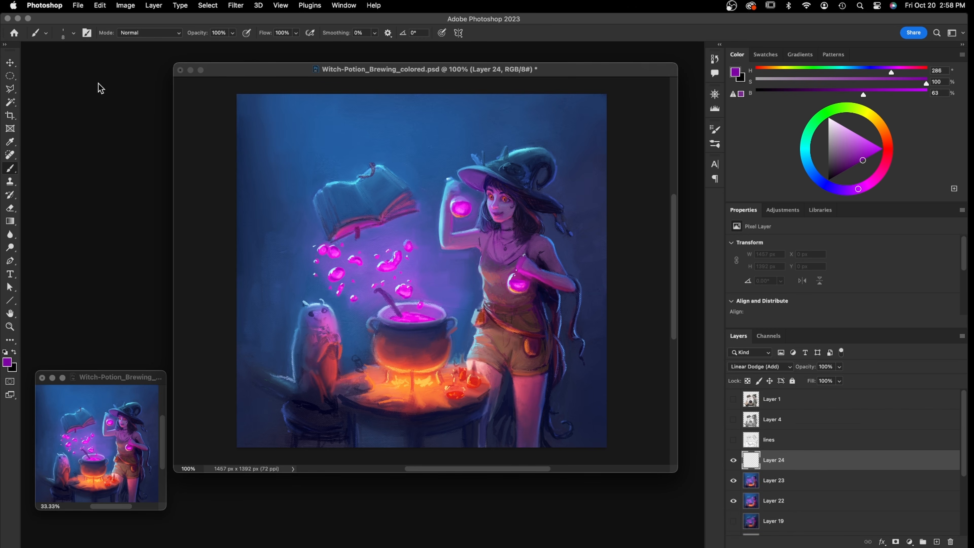
Set up a 35 px Soft Round Pressure Opacity brush at 48% opacity in indigo (H 258, S 98, B 64)
click(73, 33)
click(88, 203)
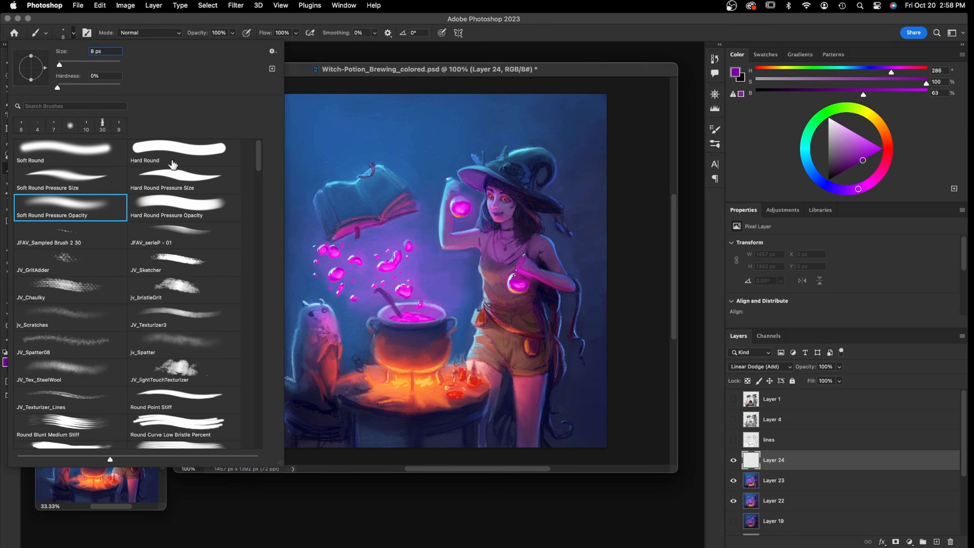
click(348, 69)
click(838, 190)
click(862, 159)
click(862, 159)
key(bracketright)
key(bracketright)
key(bracketright)
key(bracketright)
key(bracketright)
key(bracketright)
key(bracketright)
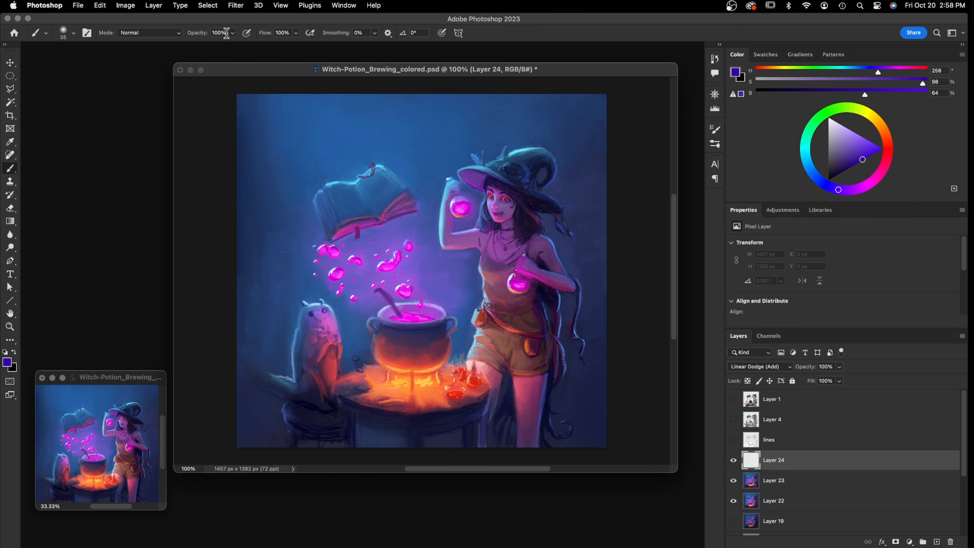
click(232, 33)
drag(232, 46, 207, 45)
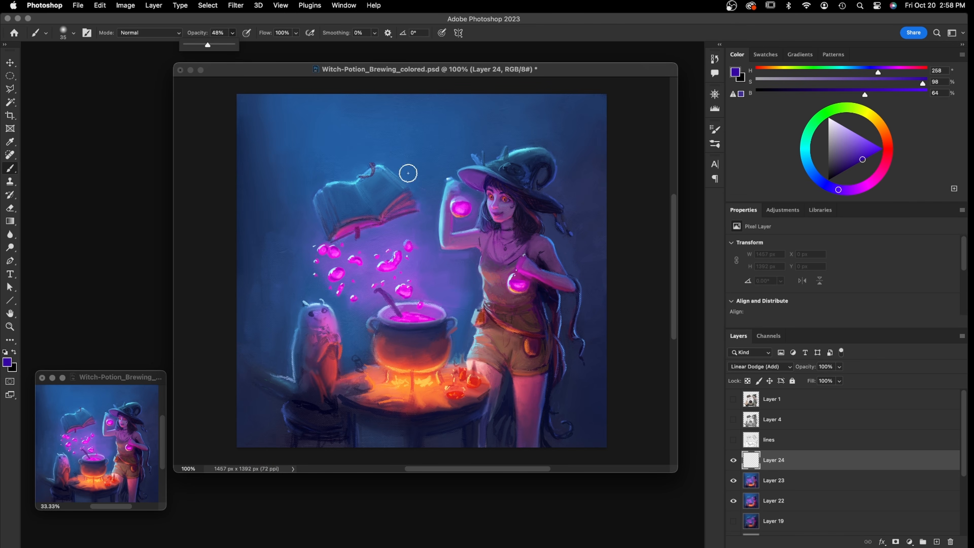
Paint a soft blue glow (H 238, S 98, B 64) around the larger bubbles and both potion orbs
click(408, 246)
mouse_move(409, 246)
mouse_down()
mouse_move(412, 255)
mouse_move(404, 247)
mouse_up()
click(825, 185)
mouse_move(406, 244)
mouse_down()
mouse_move(382, 267)
mouse_move(399, 263)
mouse_move(397, 251)
mouse_move(381, 270)
mouse_move(397, 259)
mouse_move(386, 268)
mouse_move(397, 291)
mouse_move(404, 284)
mouse_move(430, 303)
mouse_up()
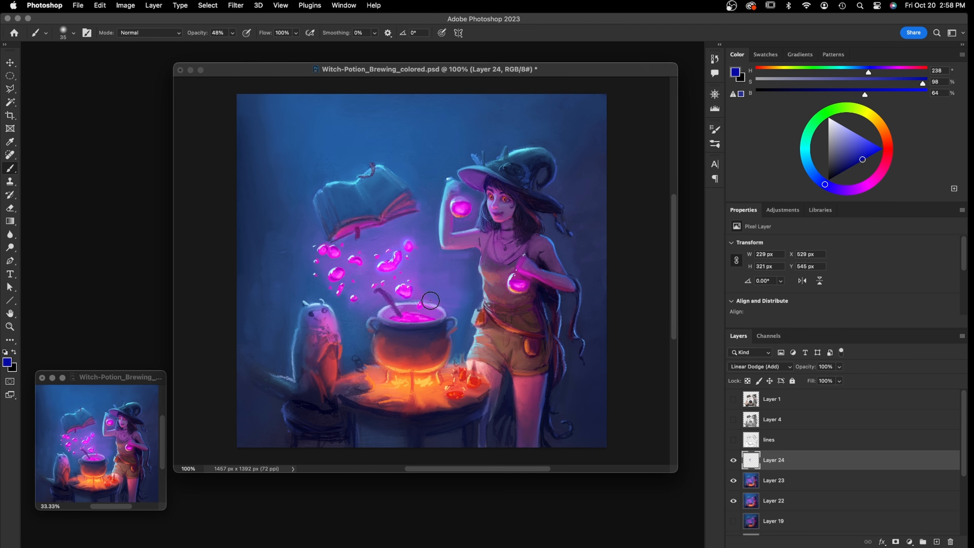
mouse_move(460, 205)
mouse_down()
mouse_move(456, 213)
mouse_move(469, 211)
mouse_move(466, 202)
mouse_move(448, 210)
mouse_move(462, 196)
mouse_up()
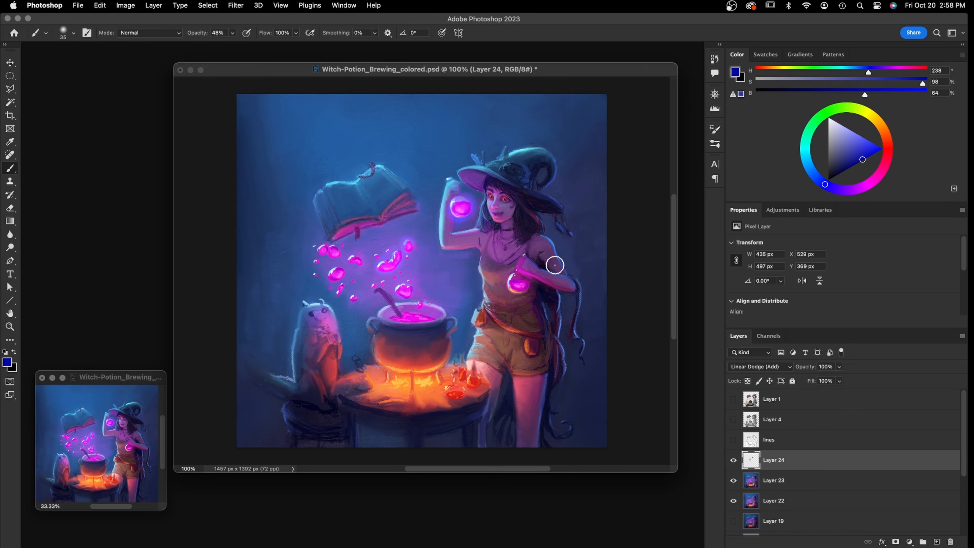
mouse_move(509, 276)
mouse_down()
mouse_move(510, 290)
mouse_move(527, 282)
mouse_move(510, 273)
mouse_move(504, 281)
mouse_move(526, 296)
mouse_move(534, 288)
mouse_move(510, 270)
mouse_move(498, 276)
mouse_move(539, 289)
mouse_up()
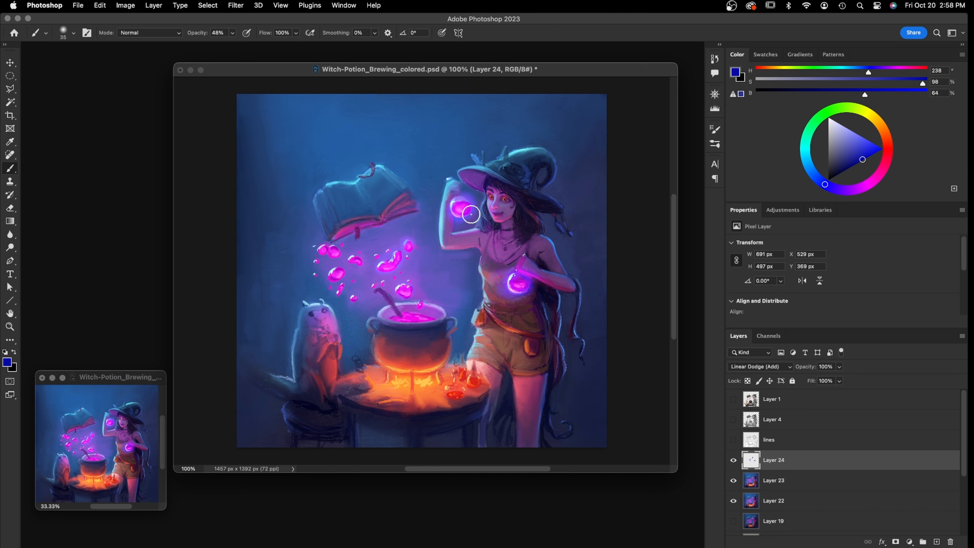
Reduce the brush to 20 px and paint the blue glow over the smaller bubbles and the cauldron's liquid
key(bracketleft)
key(bracketleft)
key(bracketleft)
drag(397, 257, 399, 253)
drag(361, 261, 331, 273)
drag(326, 244, 315, 260)
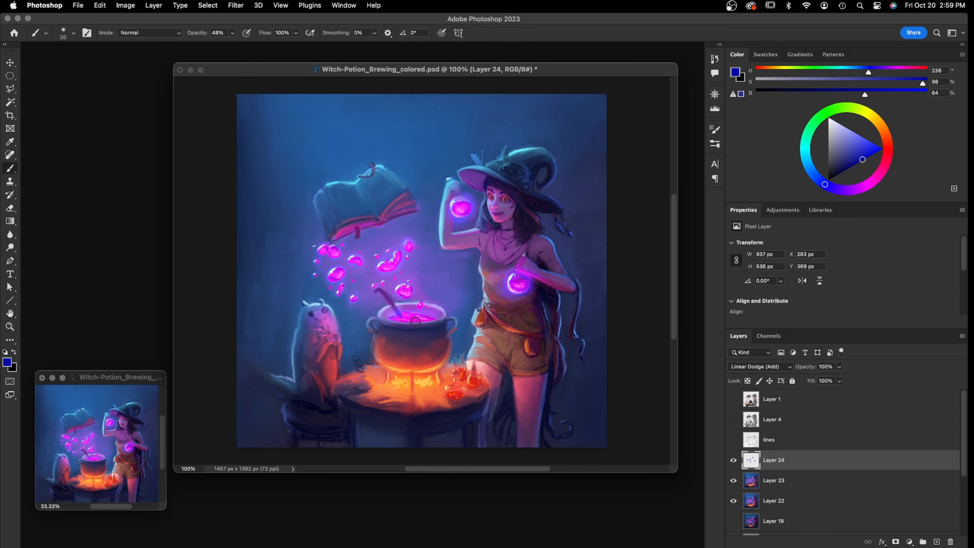
mouse_move(394, 317)
mouse_down()
mouse_move(419, 320)
mouse_move(435, 308)
mouse_up()
Check the glow layer on and off, and add blue glow to the witch's forearm, her top and the animal's chest
click(733, 460)
click(733, 460)
click(734, 461)
click(733, 460)
drag(562, 281, 539, 276)
mouse_move(525, 308)
mouse_down()
mouse_move(516, 309)
mouse_move(535, 303)
mouse_move(535, 312)
mouse_move(524, 316)
mouse_move(532, 292)
mouse_move(532, 307)
mouse_up()
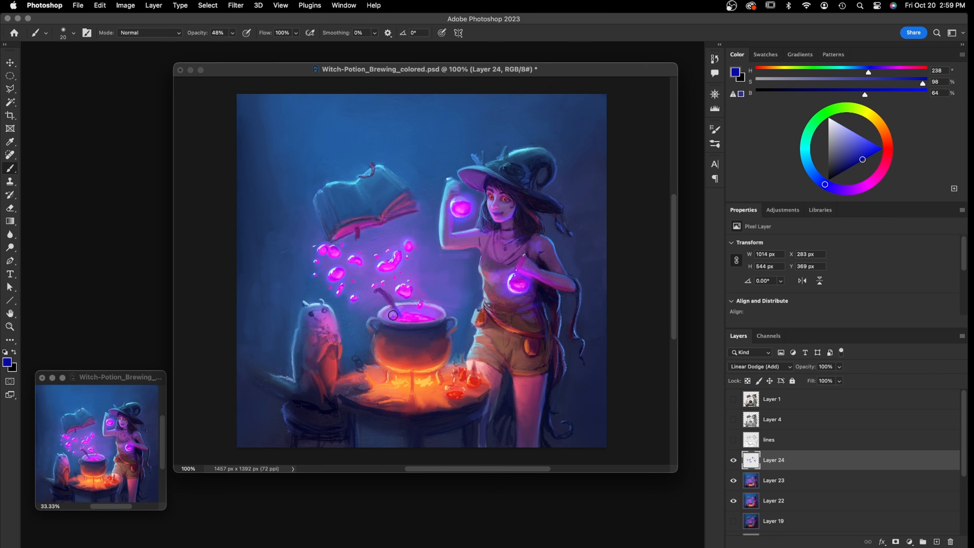
drag(332, 362, 328, 333)
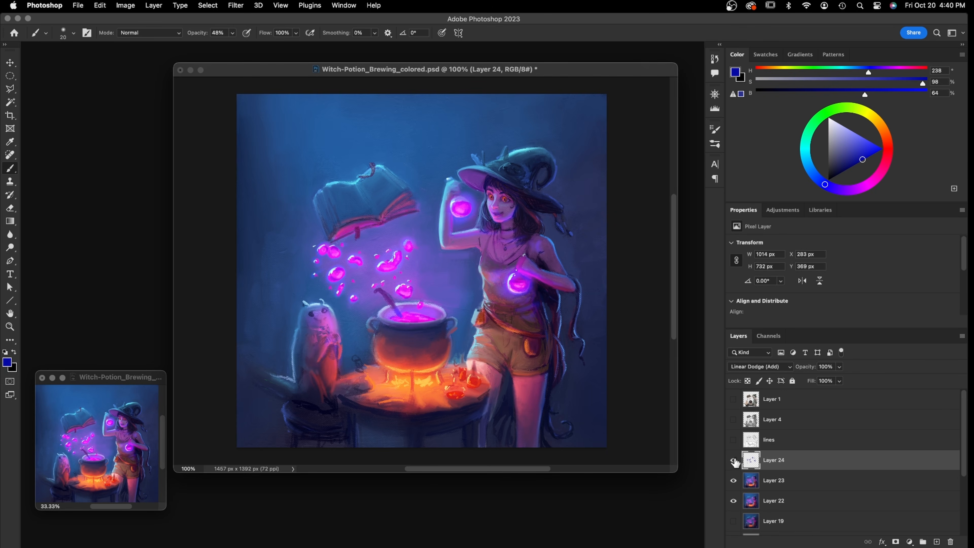
Compare Layer 24 on and off, merge it with Layer 23, and duplicate the merged layer
click(733, 460)
click(733, 460)
shift+click(774, 482)
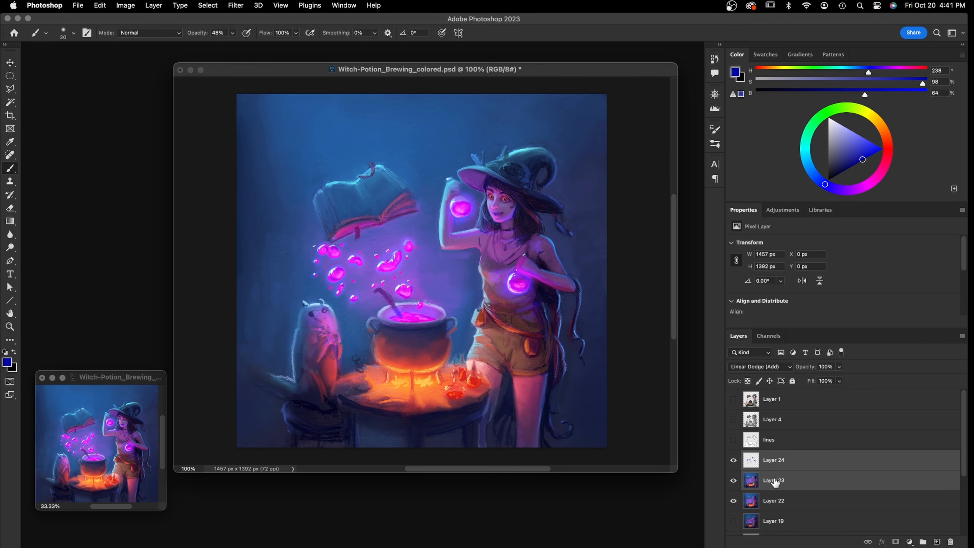
key(super+e)
drag(812, 466, 937, 542)
Compare the painting stages by hiding and reshowing Layer 24 copy, Layer 24, Layer 22 and Layer 19
click(733, 460)
click(733, 481)
click(733, 500)
click(732, 501)
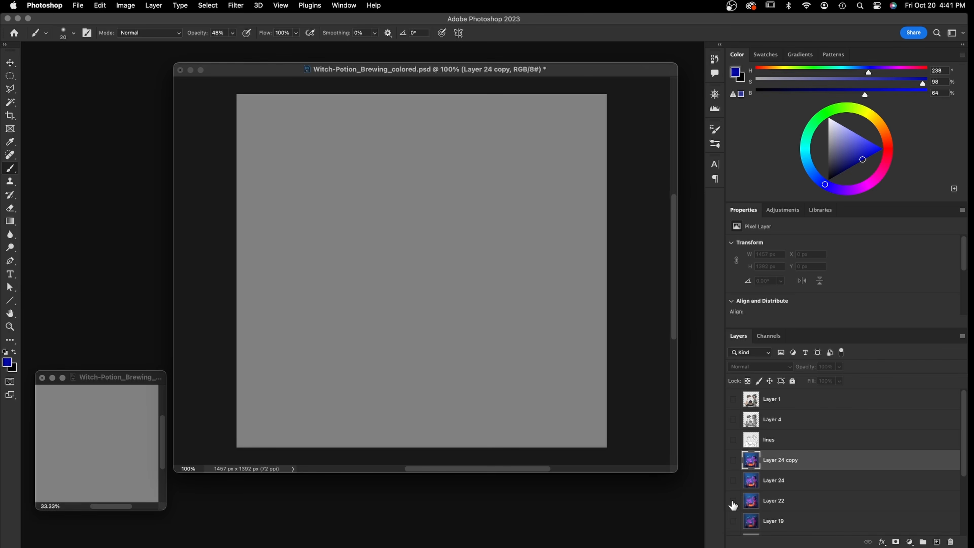
click(733, 501)
click(733, 520)
click(733, 501)
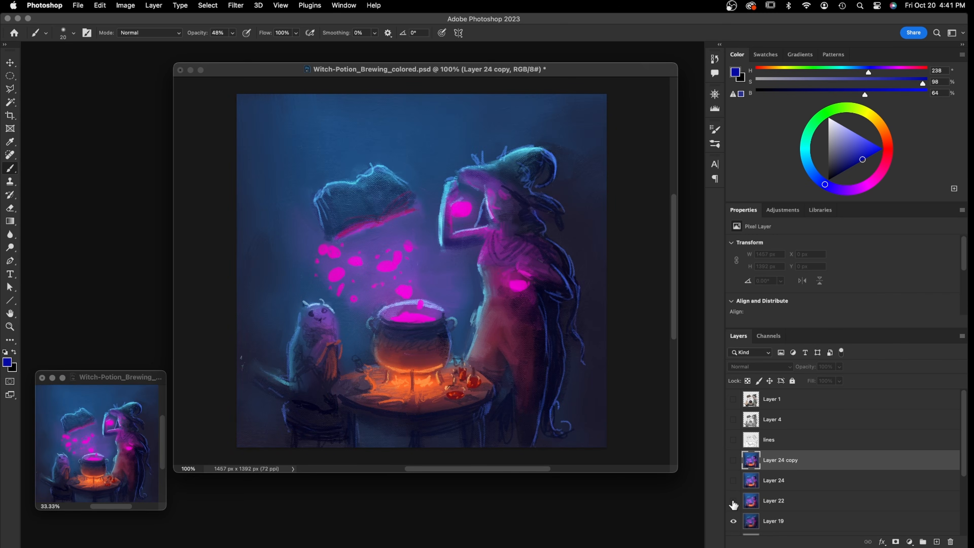
click(734, 501)
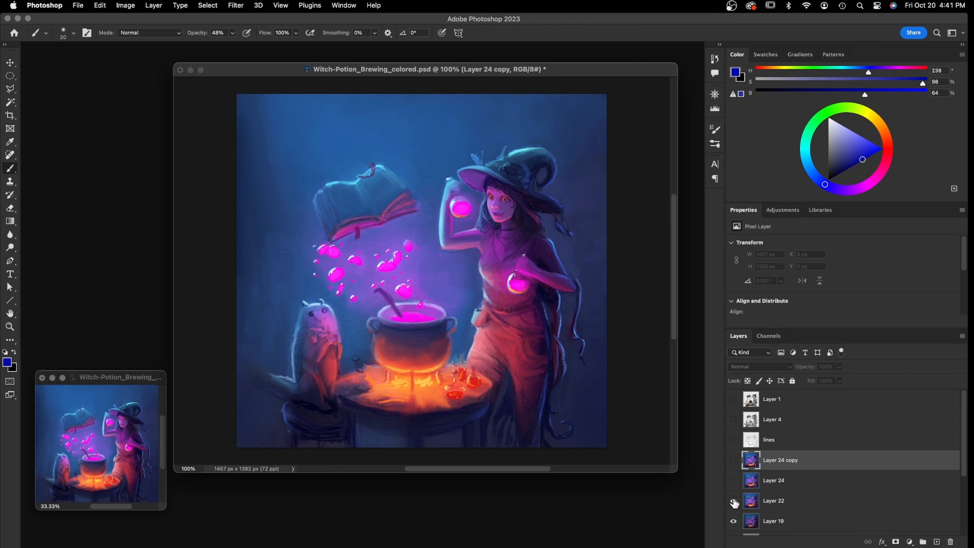
click(733, 480)
click(734, 460)
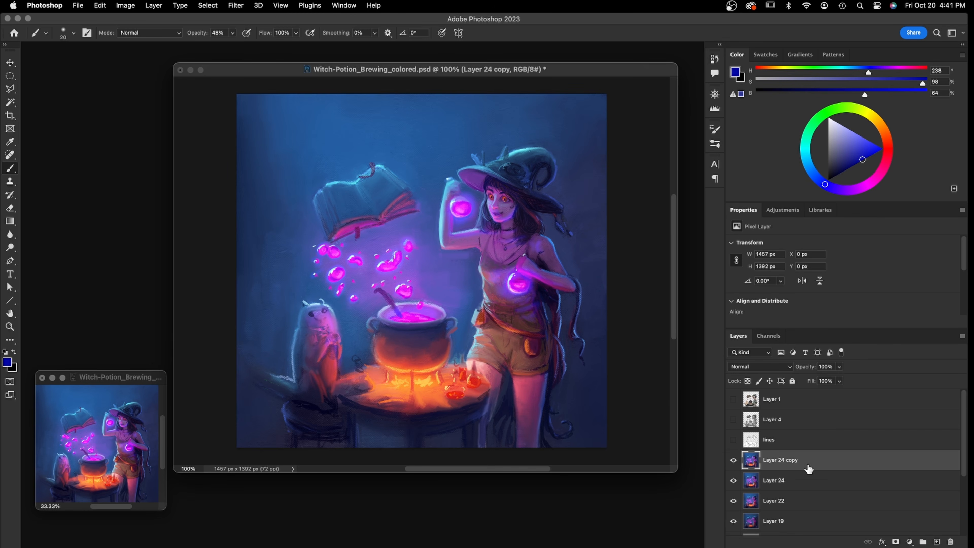
Add a Curves adjustment layer above Layer 24 copy, lowering the blue curve and raising the green and red curves
click(909, 541)
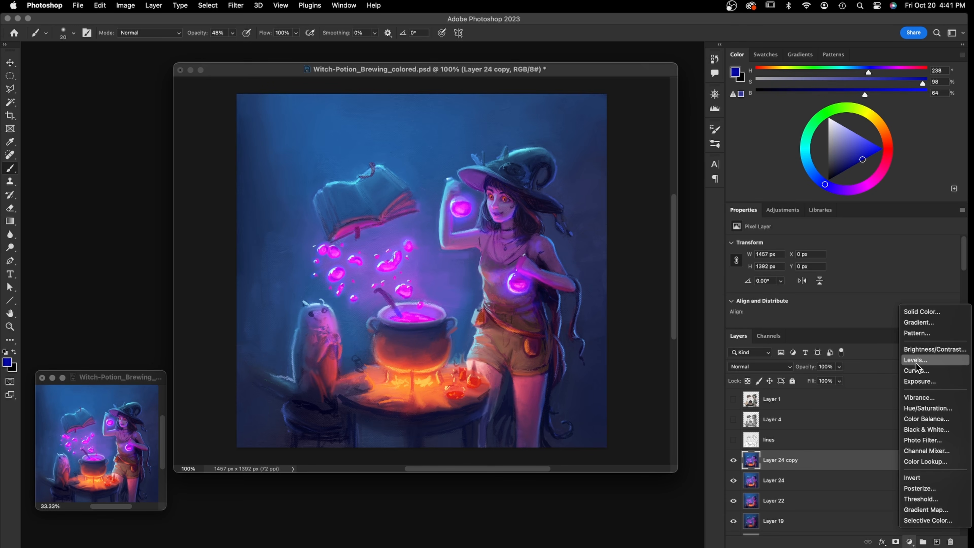
click(913, 371)
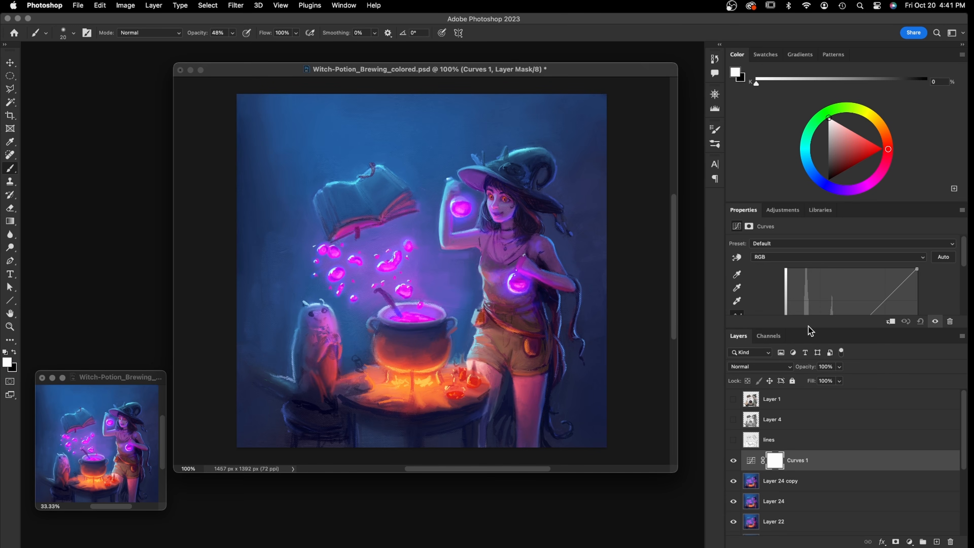
drag(808, 326, 808, 427)
click(791, 257)
click(792, 286)
mouse_move(847, 337)
mouse_down()
mouse_move(850, 351)
mouse_move(850, 324)
mouse_up()
click(800, 256)
click(798, 249)
click(800, 256)
click(799, 249)
drag(851, 333, 848, 321)
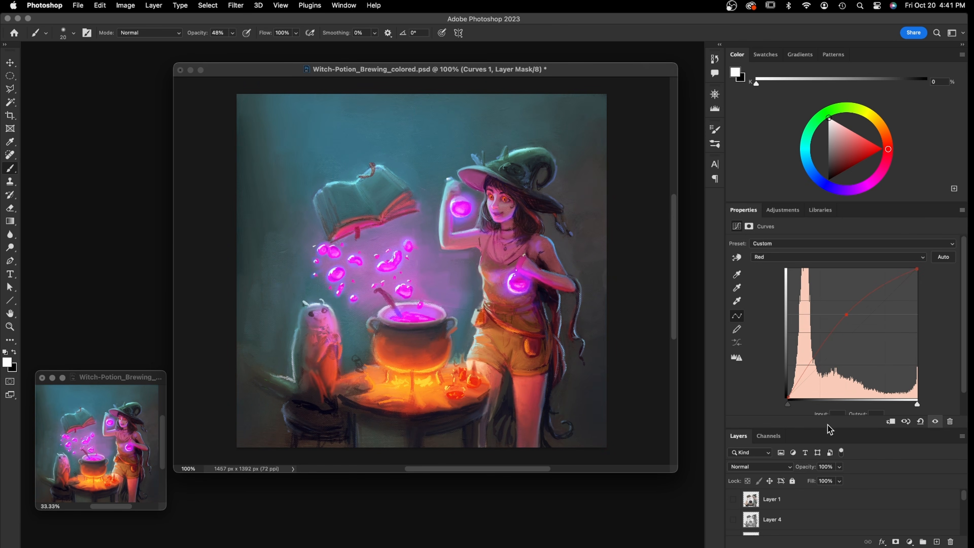
Invert the Curves layer's mask and paint it white at 100% brush opacity over the floating book
drag(840, 428, 840, 329)
click(774, 460)
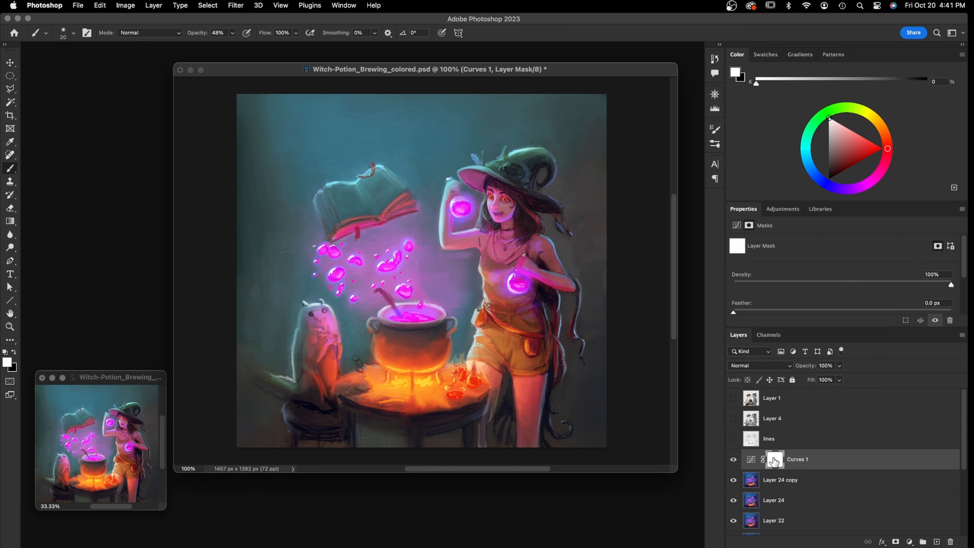
key(super+i)
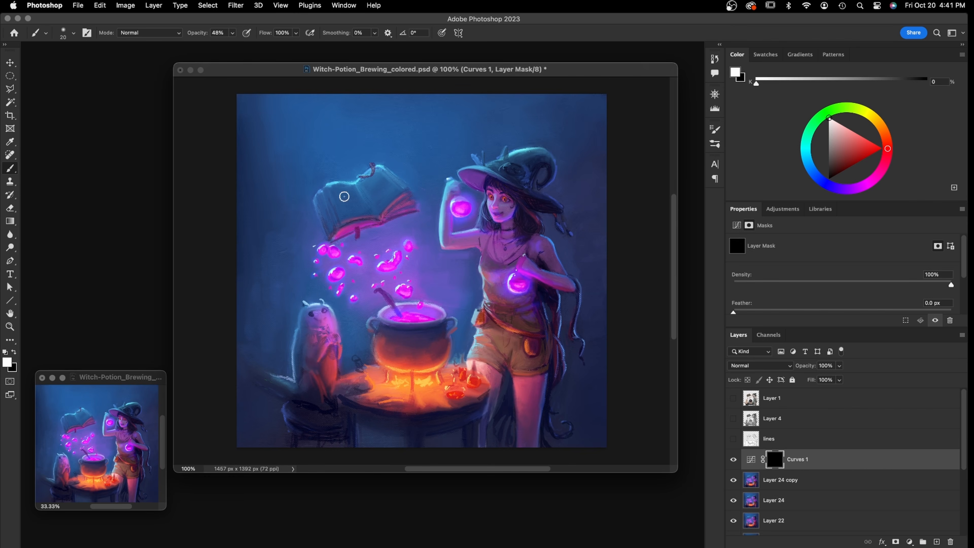
mouse_move(353, 189)
mouse_down()
mouse_move(348, 216)
mouse_move(371, 184)
mouse_move(354, 189)
mouse_move(380, 177)
mouse_up()
key(0)
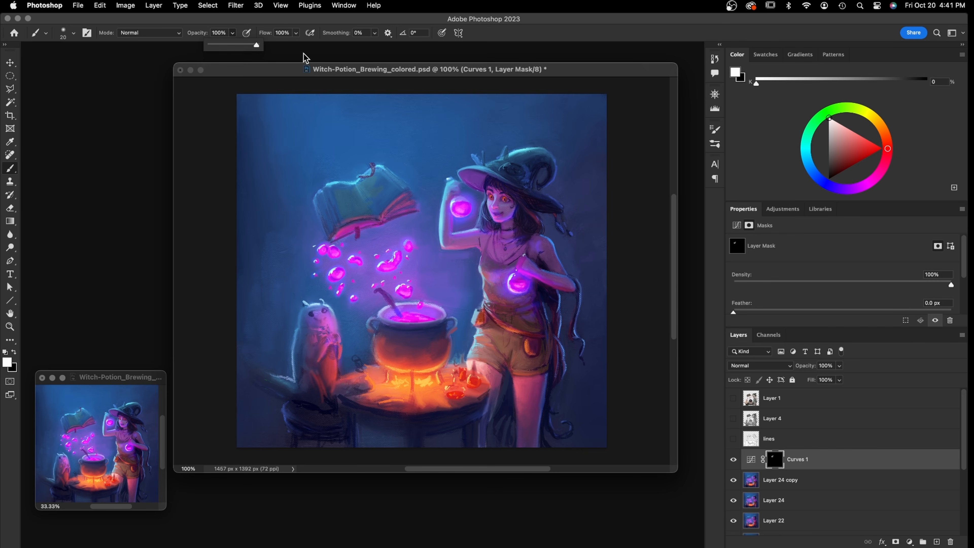
mouse_move(386, 187)
mouse_down()
mouse_move(381, 209)
mouse_move(396, 186)
mouse_move(371, 195)
mouse_move(383, 175)
mouse_move(360, 181)
mouse_move(400, 185)
mouse_move(389, 177)
mouse_move(405, 188)
mouse_move(360, 191)
mouse_move(380, 214)
mouse_move(368, 204)
mouse_move(402, 191)
mouse_move(380, 210)
mouse_move(357, 189)
mouse_move(340, 186)
mouse_move(337, 204)
mouse_move(326, 189)
mouse_move(352, 200)
mouse_move(356, 211)
mouse_move(342, 218)
mouse_move(357, 194)
mouse_move(327, 217)
mouse_move(323, 196)
mouse_move(328, 228)
mouse_move(320, 194)
mouse_move(352, 188)
mouse_move(334, 232)
mouse_move(405, 194)
mouse_move(382, 211)
mouse_move(411, 206)
mouse_move(394, 213)
mouse_move(405, 194)
mouse_move(336, 233)
mouse_move(381, 219)
mouse_move(325, 223)
mouse_up()
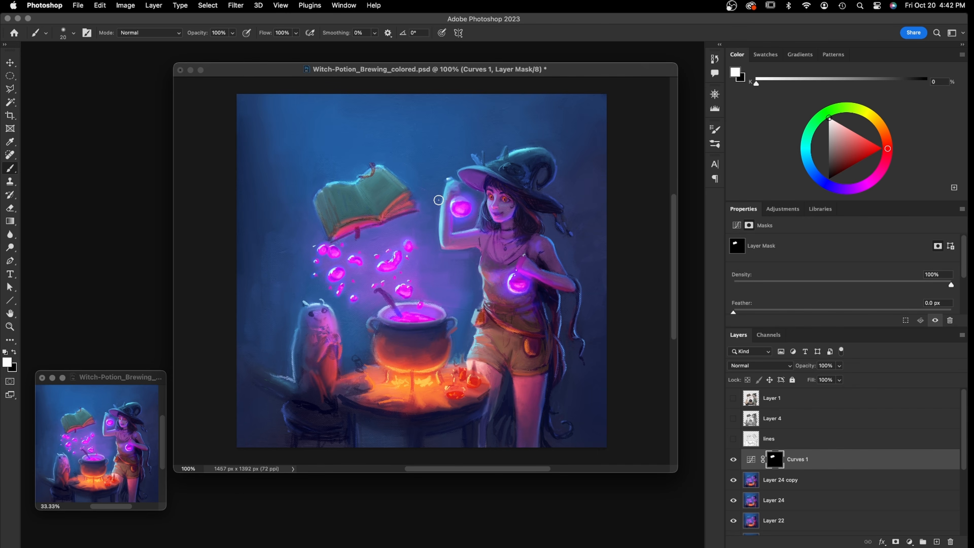
Set the Curves layer's opacity to 51% and raise its RGB curve to brighten the book
click(839, 366)
drag(822, 378, 819, 378)
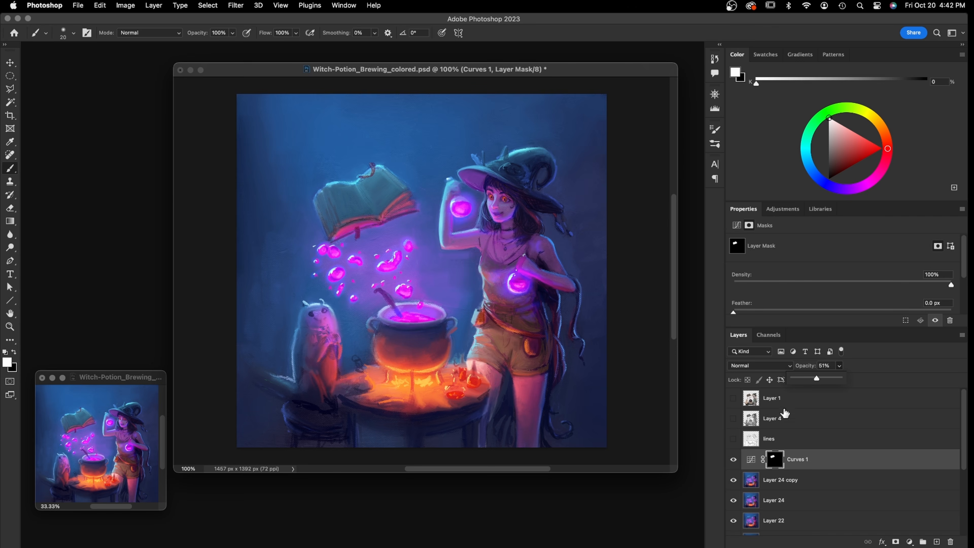
click(751, 460)
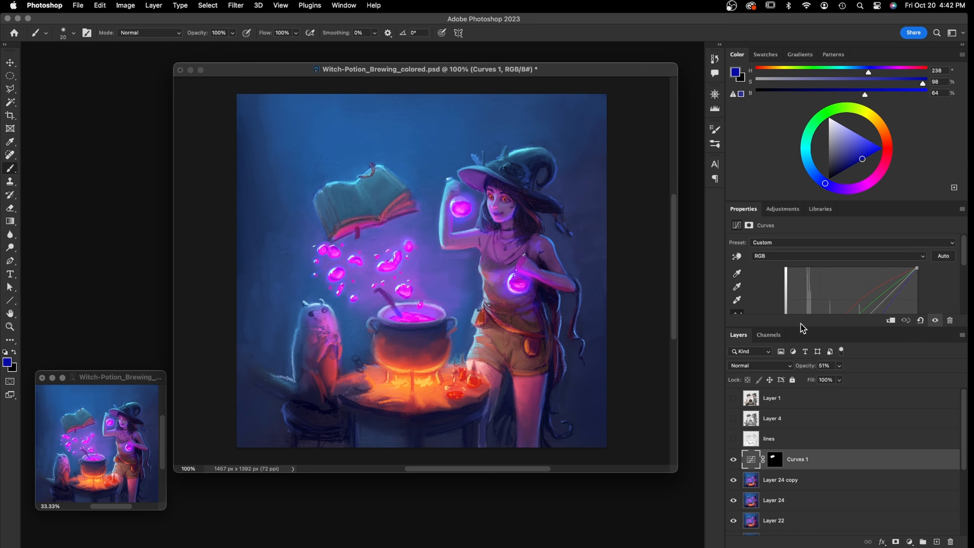
drag(803, 327, 802, 429)
drag(855, 328, 868, 304)
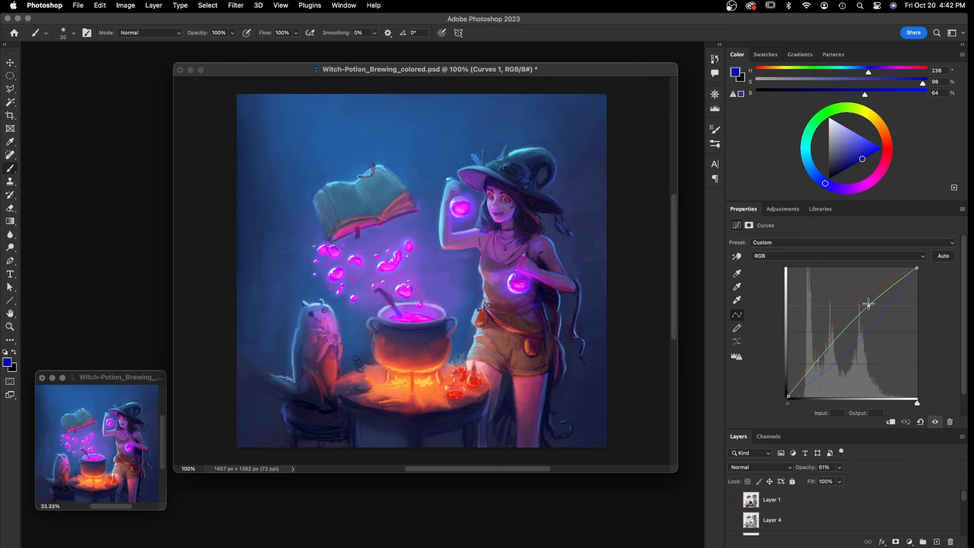
Fine-tune the book's Curves adjustment by slightly lowering the green curve and raising the red and RGB curves further
click(796, 256)
click(792, 276)
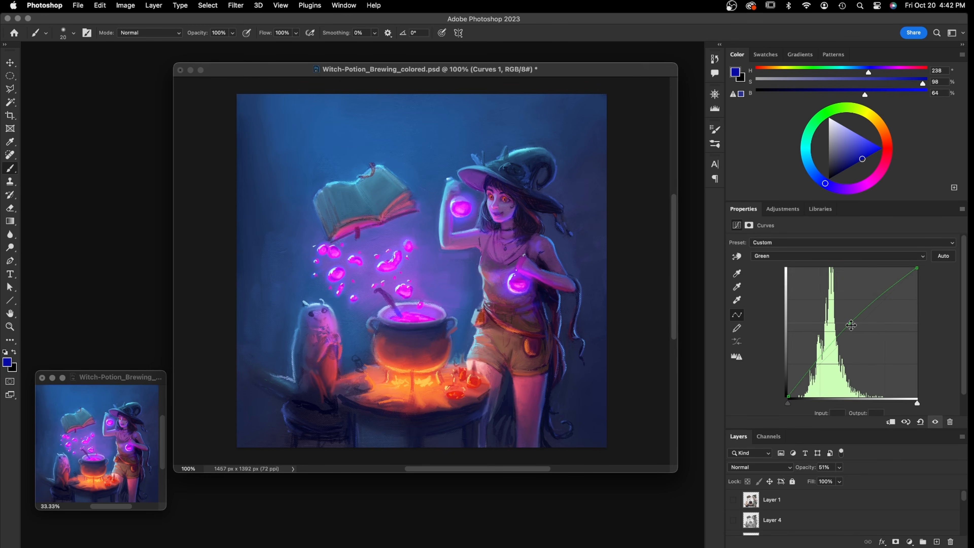
click(824, 256)
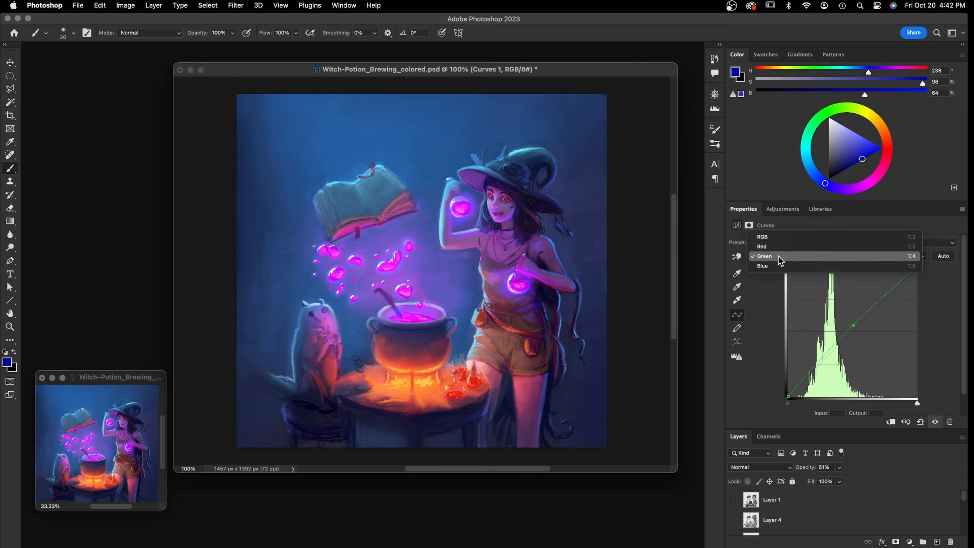
click(786, 236)
click(777, 256)
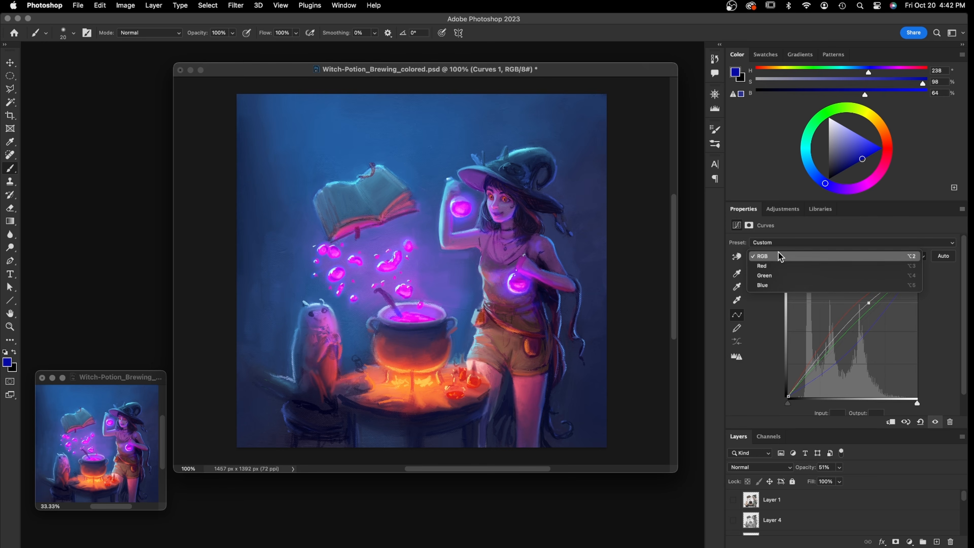
click(782, 265)
drag(846, 314, 845, 297)
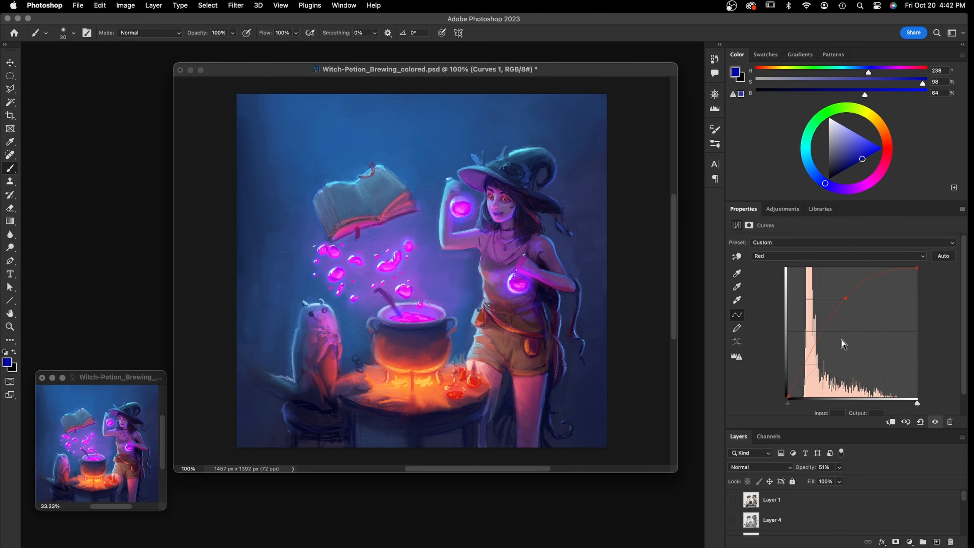
click(769, 257)
click(774, 246)
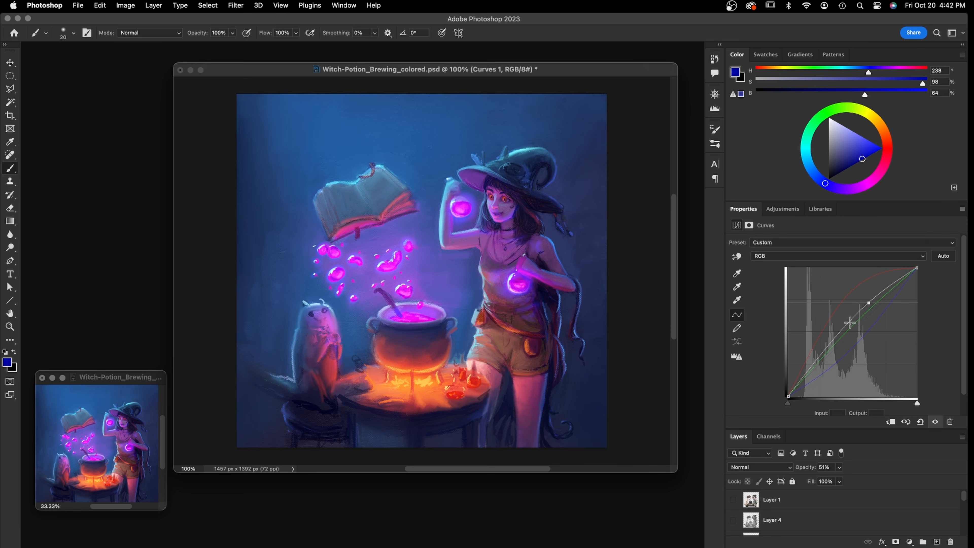
drag(866, 302, 863, 296)
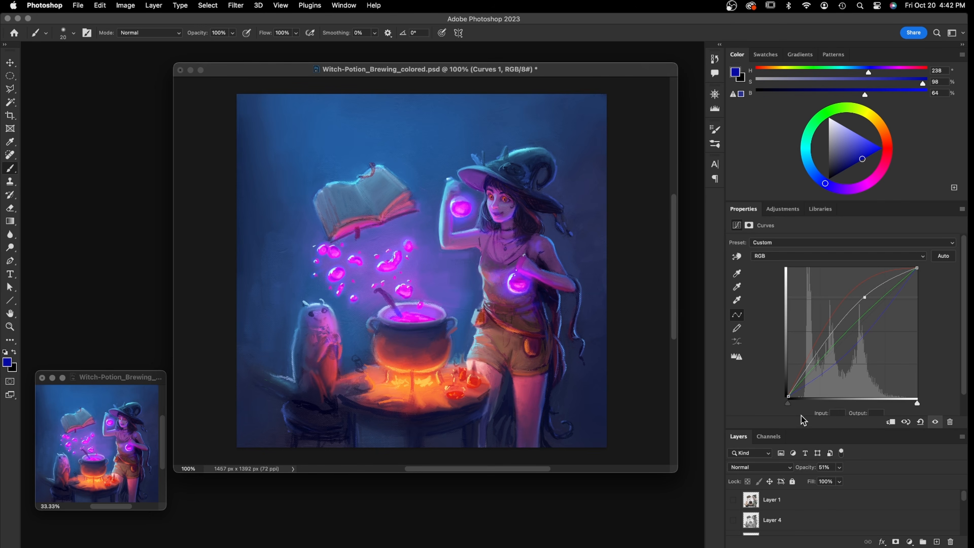
drag(796, 429, 796, 327)
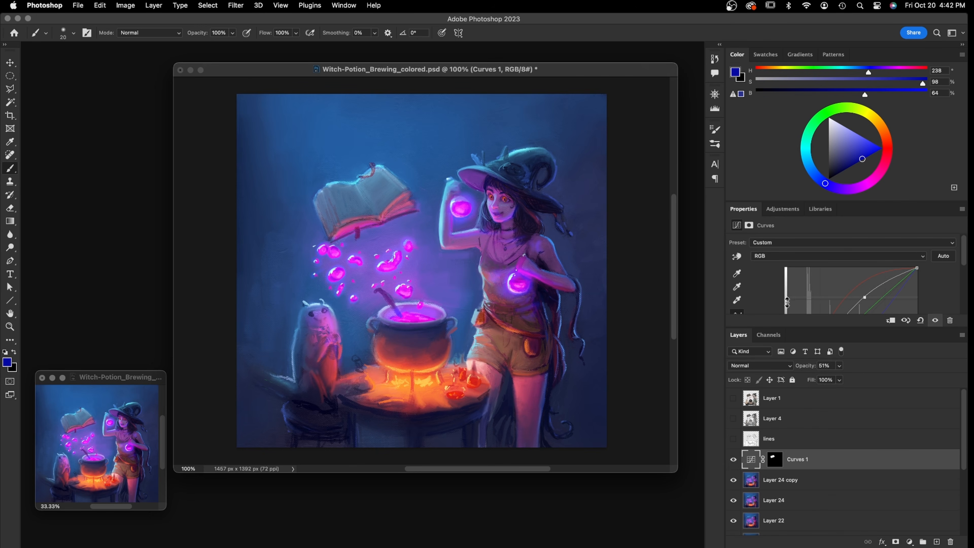
Compare the Curves adjustment on and off, and merge it with Layer 24 copy
click(733, 460)
click(733, 460)
click(732, 460)
click(733, 460)
shift+click(767, 481)
key(super+e)
Compare the painting with the merged layer off and on, and with Layer 1 shown and hidden
click(732, 462)
click(732, 462)
click(733, 398)
click(732, 398)
click(733, 398)
click(732, 398)
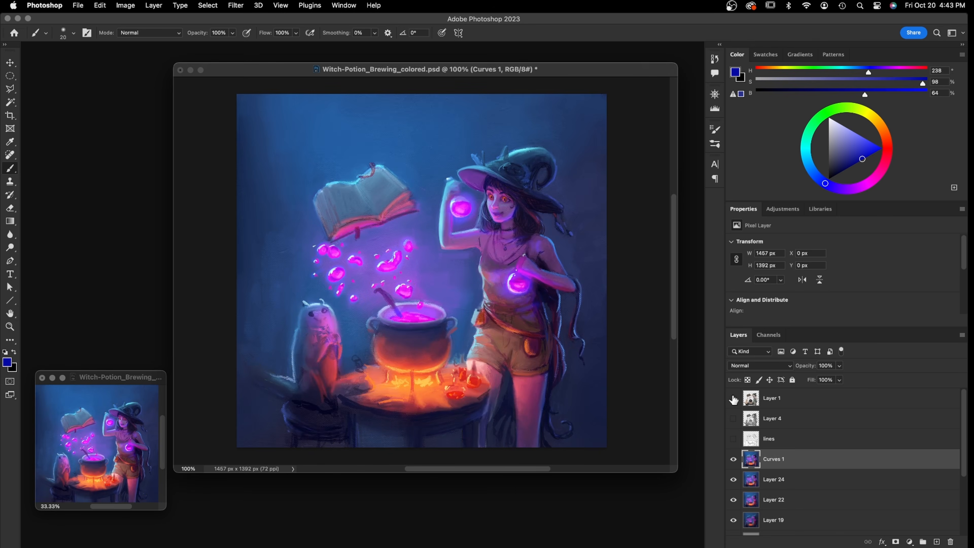
Compare the painting with the flat-coloured version on Layer 1 by toggling that layer's visibility
click(733, 398)
click(733, 398)
click(733, 398)
click(733, 398)
click(733, 398)
Add a Curves adjustment layer above Curves 1 and lower its blue channel midtones to input 123, output 94
click(909, 541)
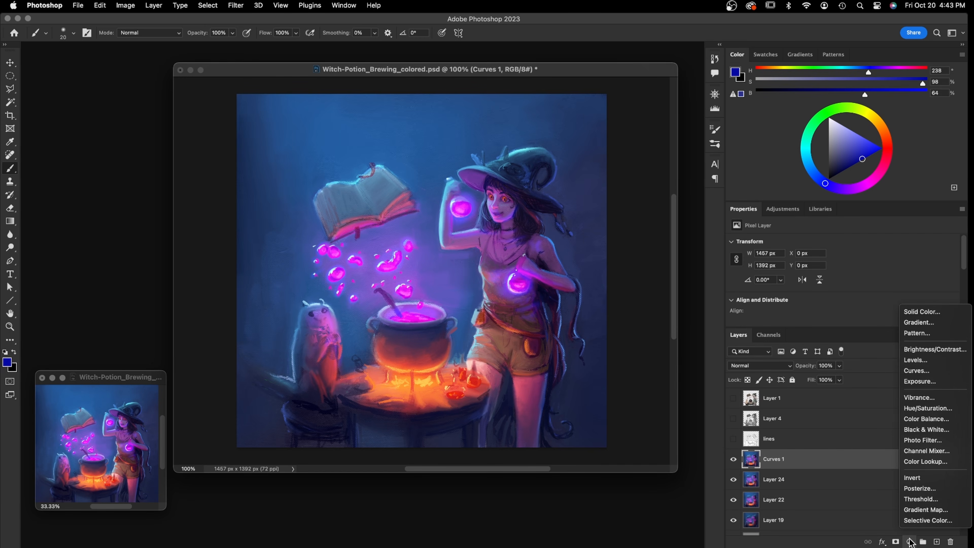
click(919, 370)
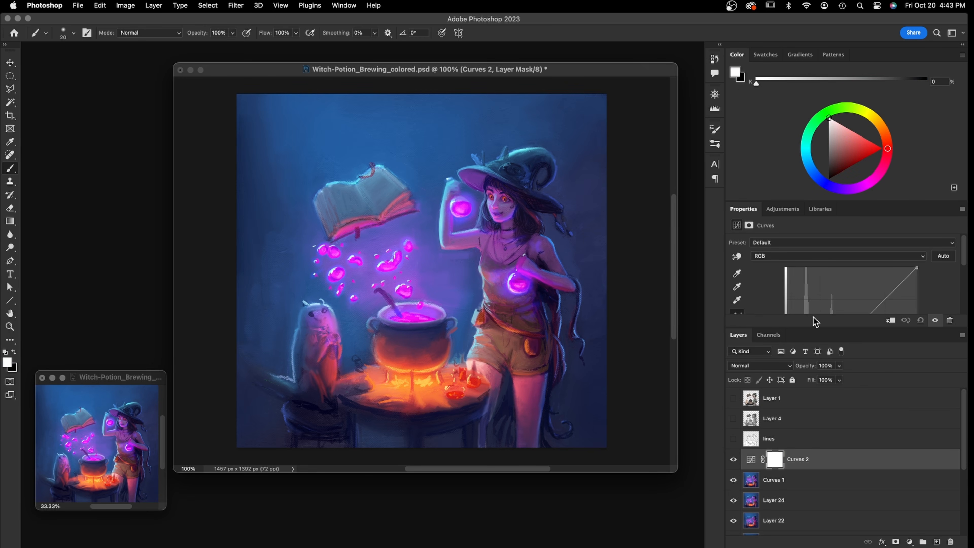
drag(808, 327, 820, 431)
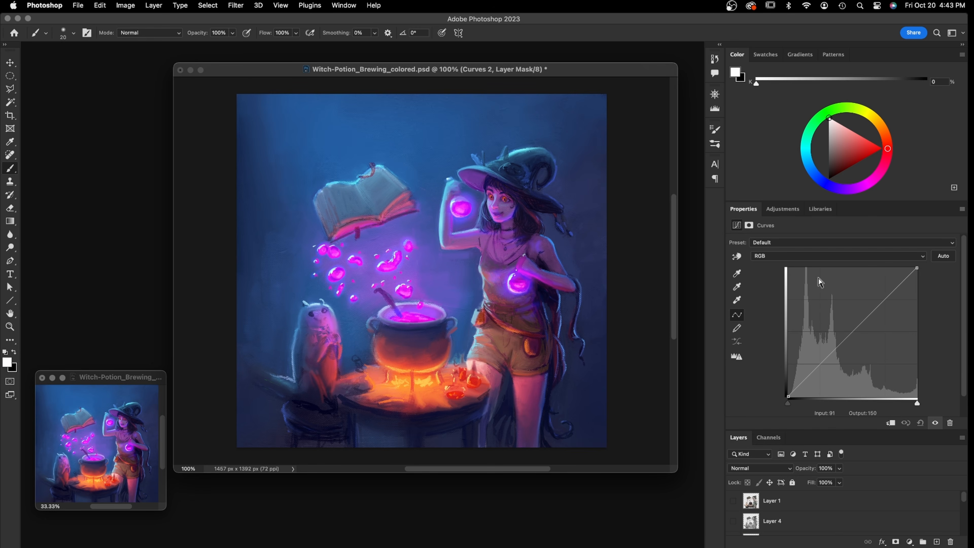
click(783, 256)
click(788, 285)
click(847, 339)
drag(847, 339, 850, 349)
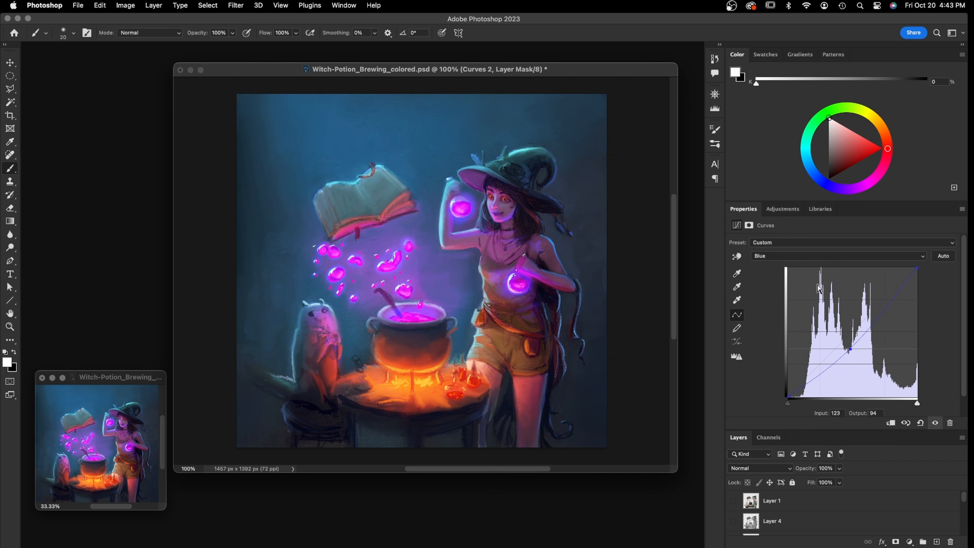
Raise the curve's red channel midtones to input 116, output 140, and its green channel to input 120, output 135
click(804, 256)
click(804, 235)
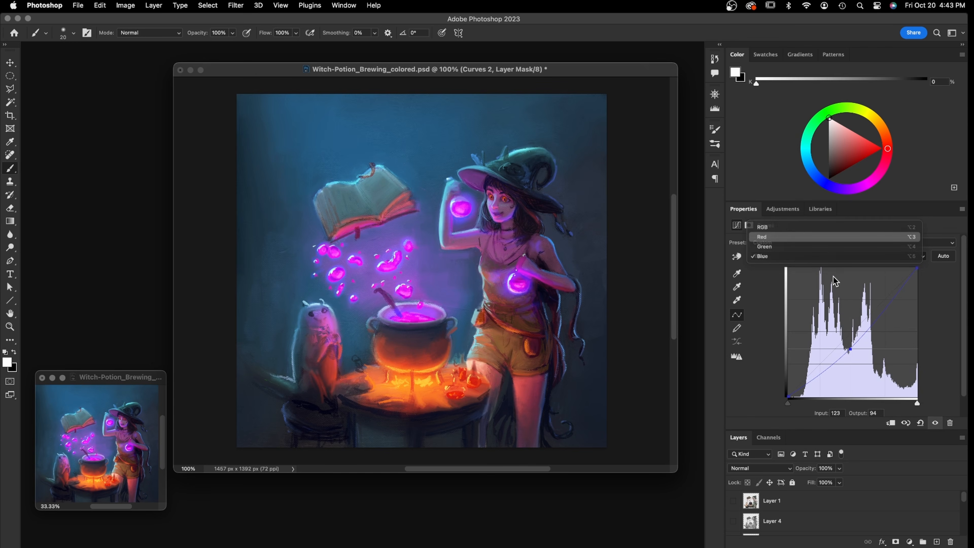
drag(846, 336, 847, 325)
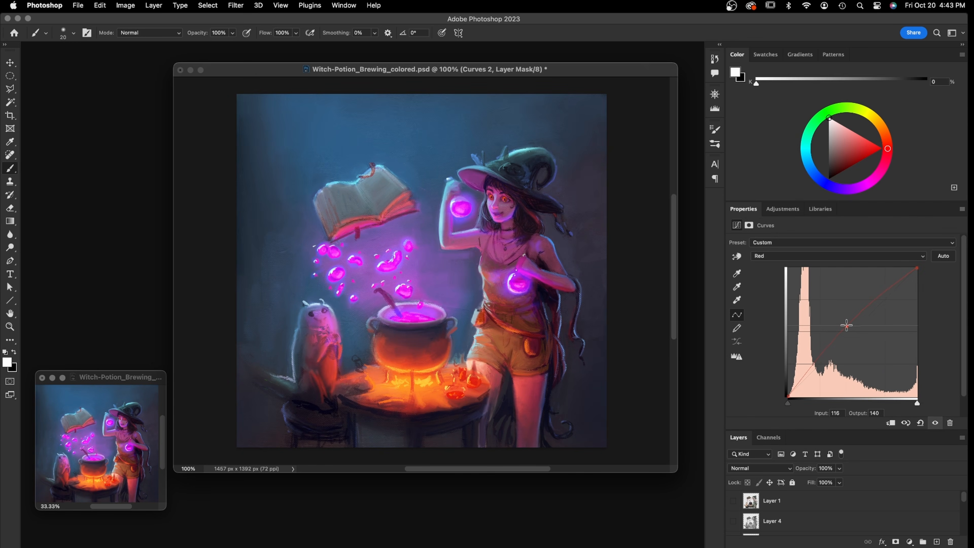
click(791, 255)
click(793, 266)
drag(850, 335, 849, 327)
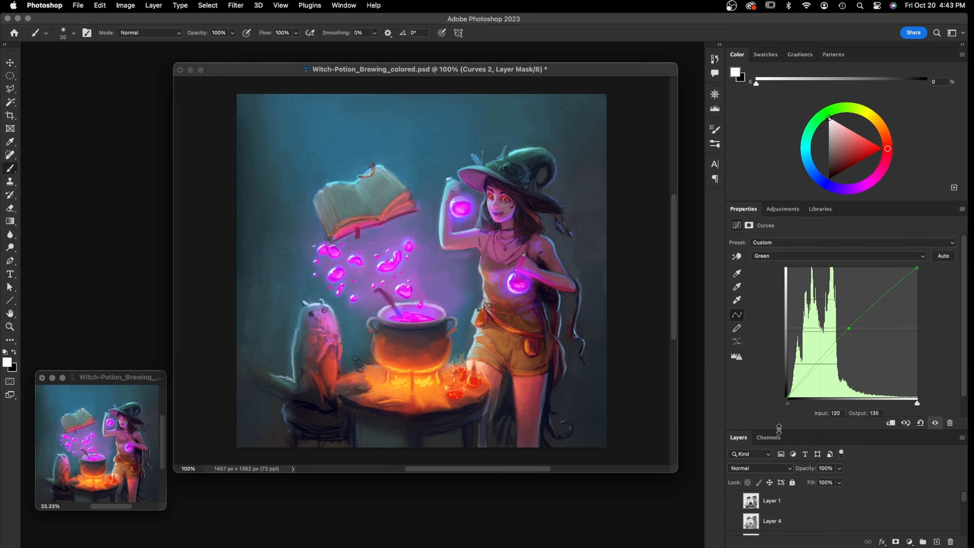
Invert the Curves 2 layer mask and paint white over the witch's hat to limit the adjustment to it
drag(779, 430, 780, 293)
click(773, 462)
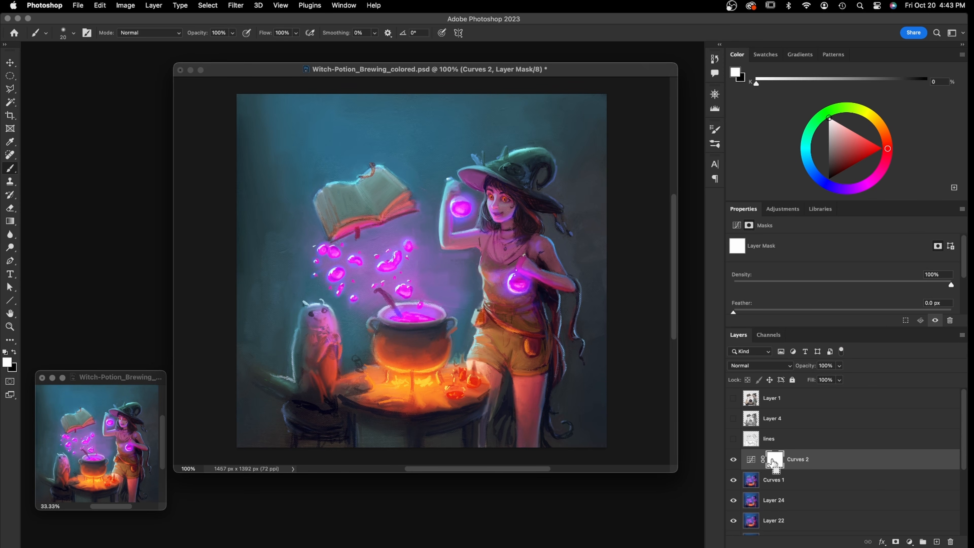
key(super+i)
mouse_move(499, 168)
mouse_down()
mouse_move(537, 153)
mouse_move(509, 167)
mouse_move(532, 169)
mouse_move(522, 182)
mouse_move(548, 167)
mouse_move(537, 148)
mouse_up()
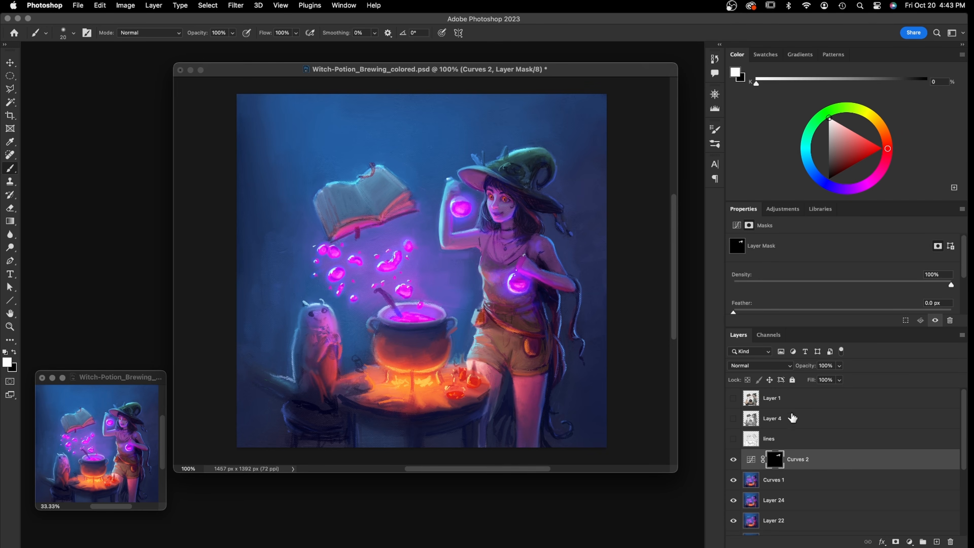
Reduce the Curves 2 layer's opacity to 67%
click(837, 379)
drag(814, 377, 815, 378)
click(839, 365)
drag(842, 378, 849, 378)
Brighten the hat by raising the Curves 2 RGB midtones to input 120, output 141
click(751, 459)
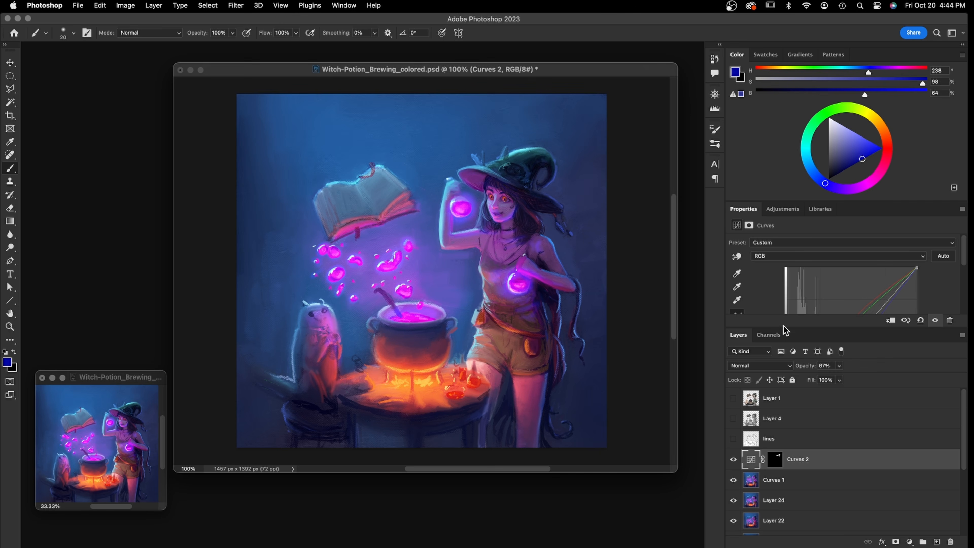
drag(784, 327, 784, 431)
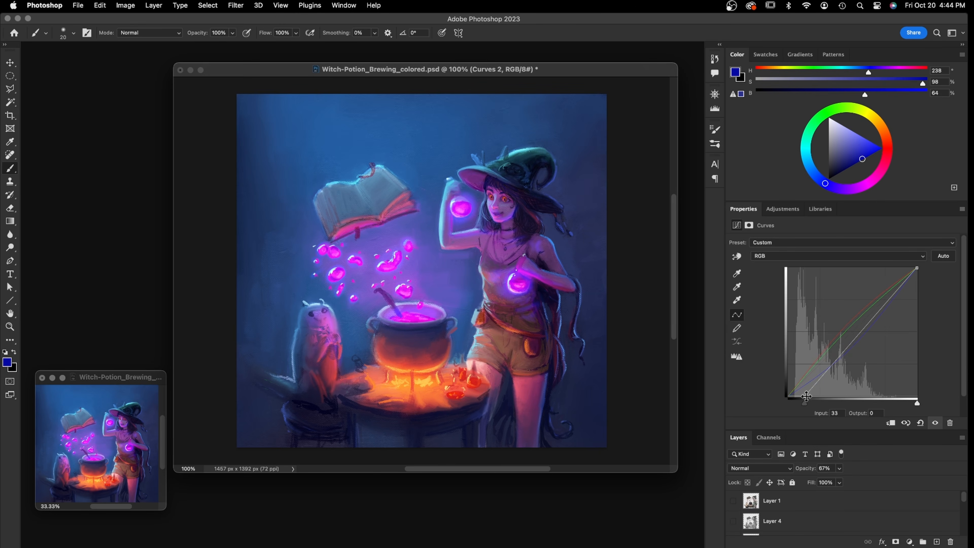
drag(785, 398, 787, 397)
drag(848, 332, 849, 324)
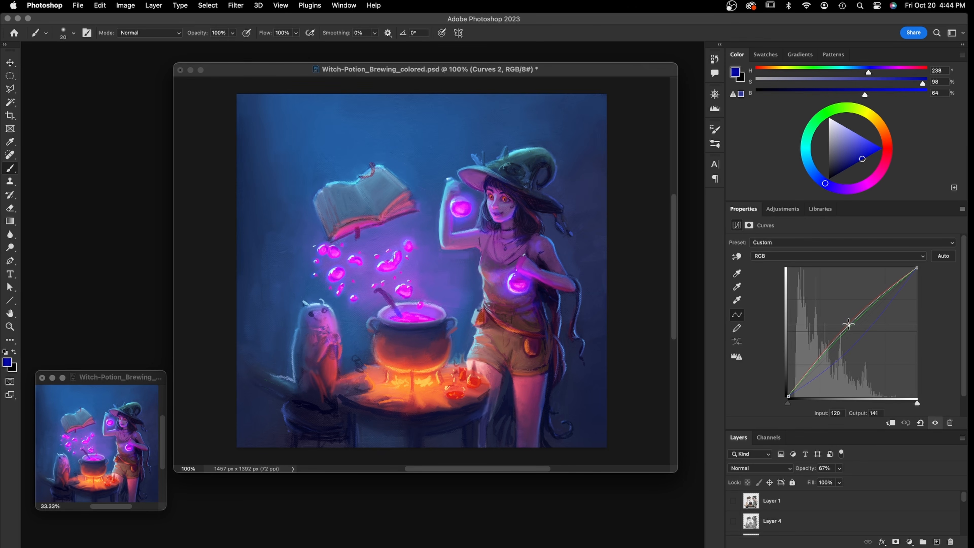
Raise the red channel midtones of the Curves 2 adjustment to input 115, output 166
click(799, 256)
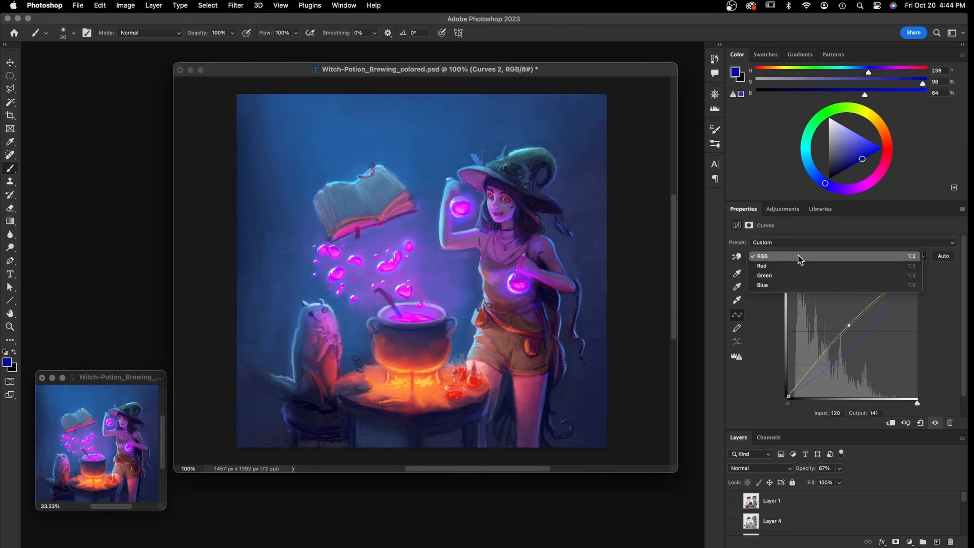
click(797, 275)
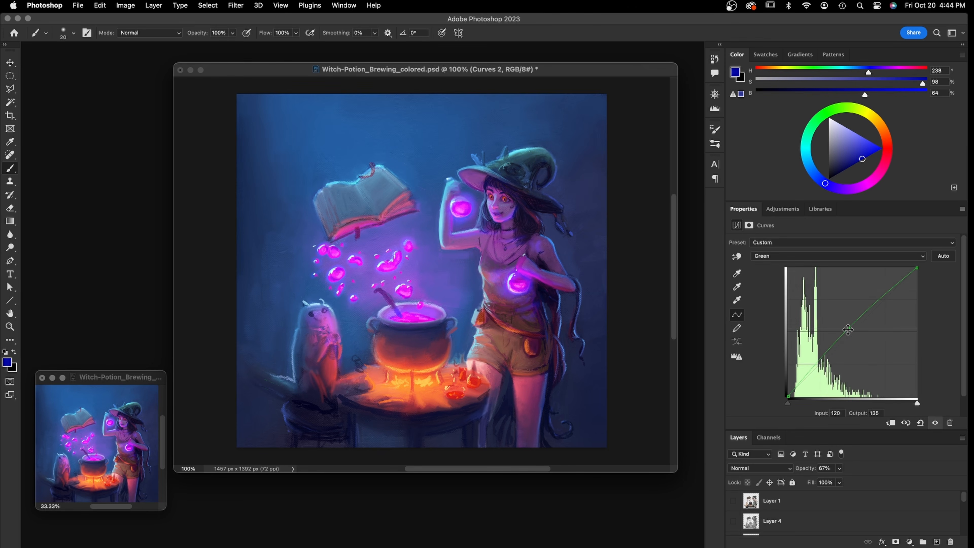
click(785, 256)
click(786, 246)
drag(845, 332, 845, 313)
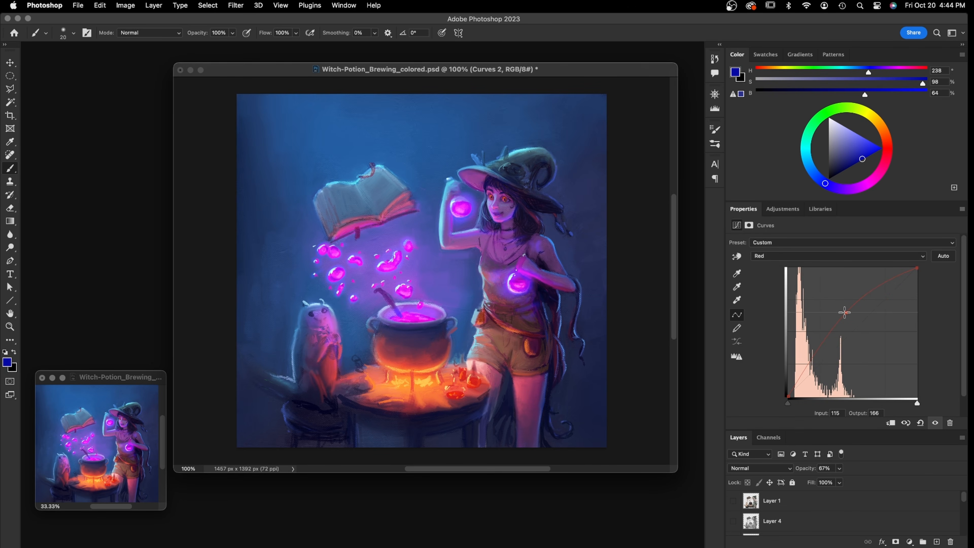
drag(804, 429, 803, 326)
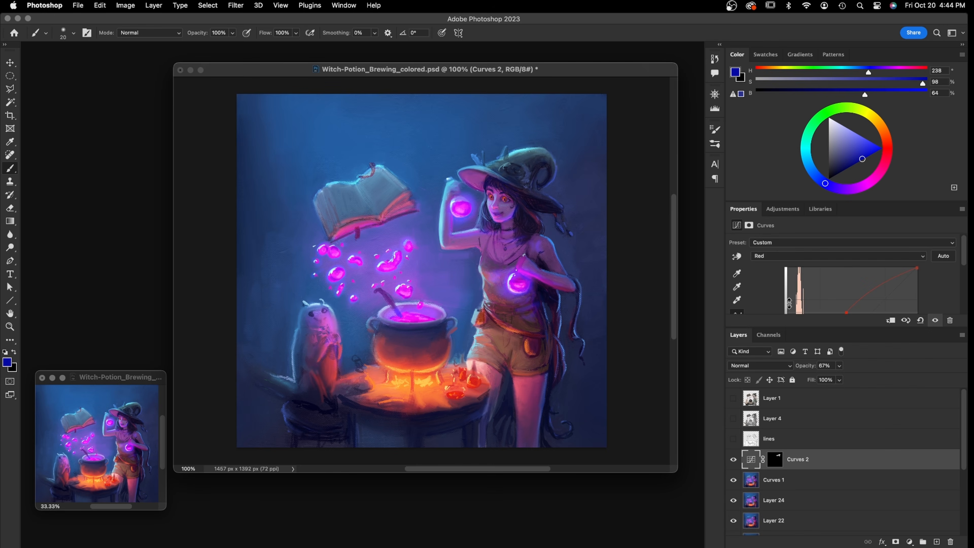
Merge the Curves 2 adjustment with the Curves 1 layer and compare the result with the layers beneath
click(732, 399)
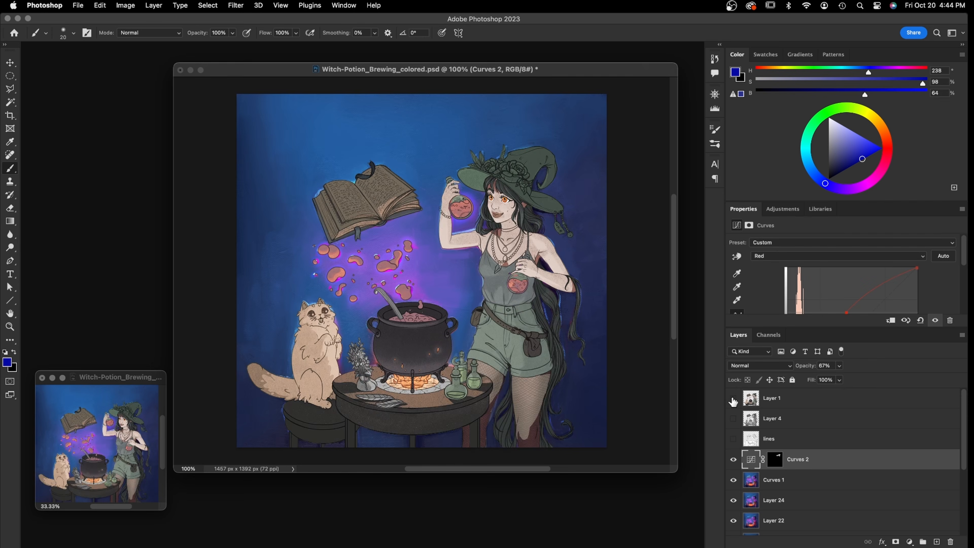
click(732, 399)
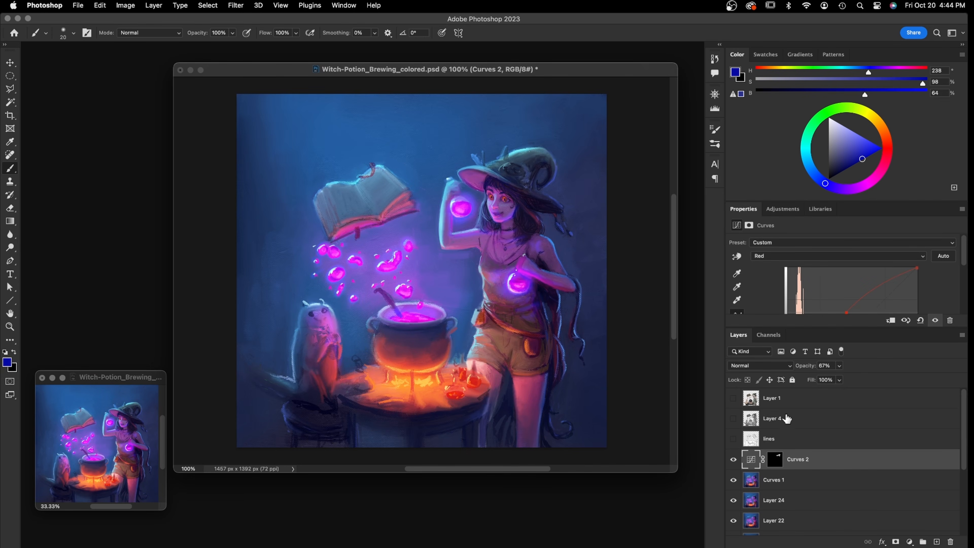
shift+click(772, 481)
key(super+e)
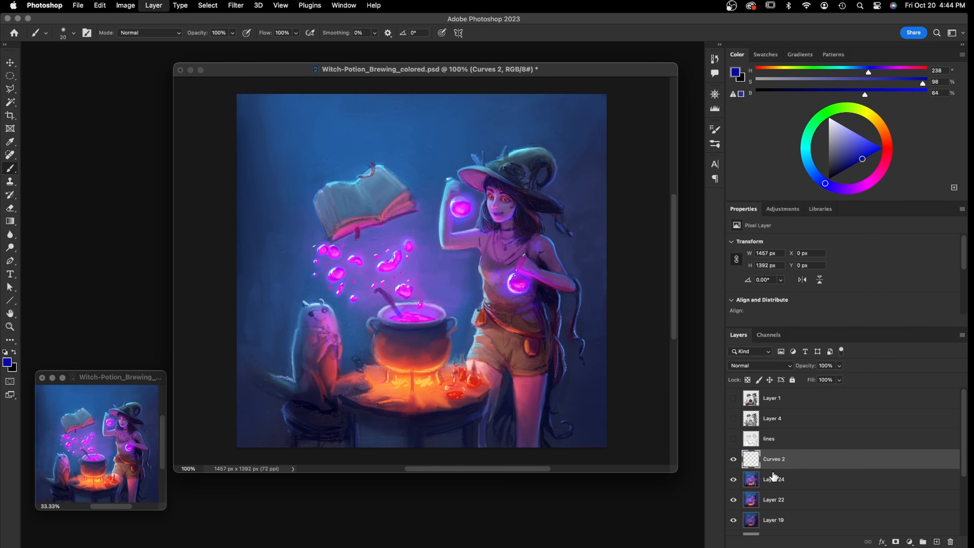
click(733, 459)
click(733, 460)
click(733, 460)
click(733, 460)
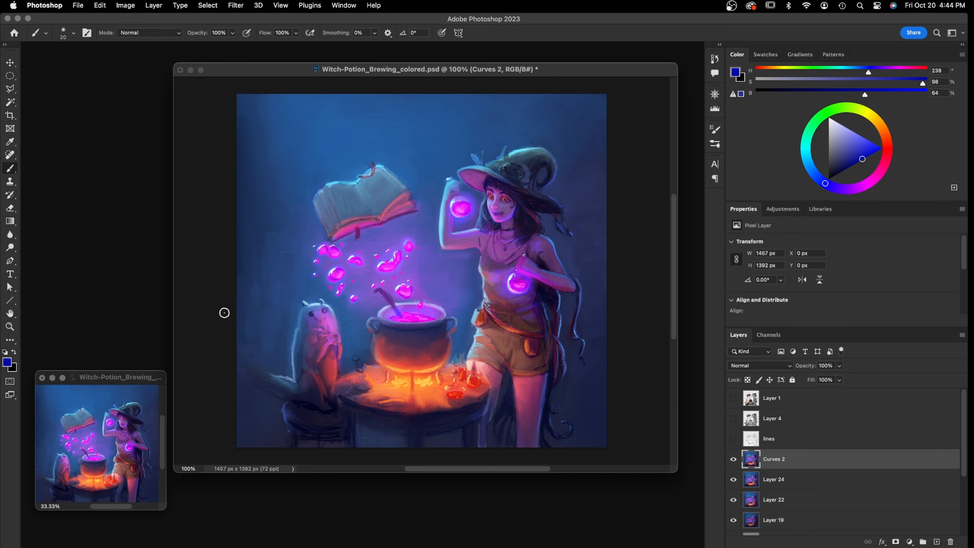
Choose a different brush preset and reduce the brush size to 10
click(73, 33)
click(77, 292)
click(364, 72)
key(bracketleft)
key(bracketleft)
key(bracketleft)
key(bracketleft)
key(bracketleft)
key(bracketleft)
key(bracketleft)
key(bracketleft)
key(bracketleft)
key(bracketleft)
key(bracketleft)
key(bracketleft)
key(bracketleft)
key(bracketleft)
key(bracketleft)
key(bracketleft)
key(bracketleft)
click(74, 33)
click(77, 186)
click(336, 73)
Show the lines layer and paint around the cat's head with blues sampled from the background
click(733, 438)
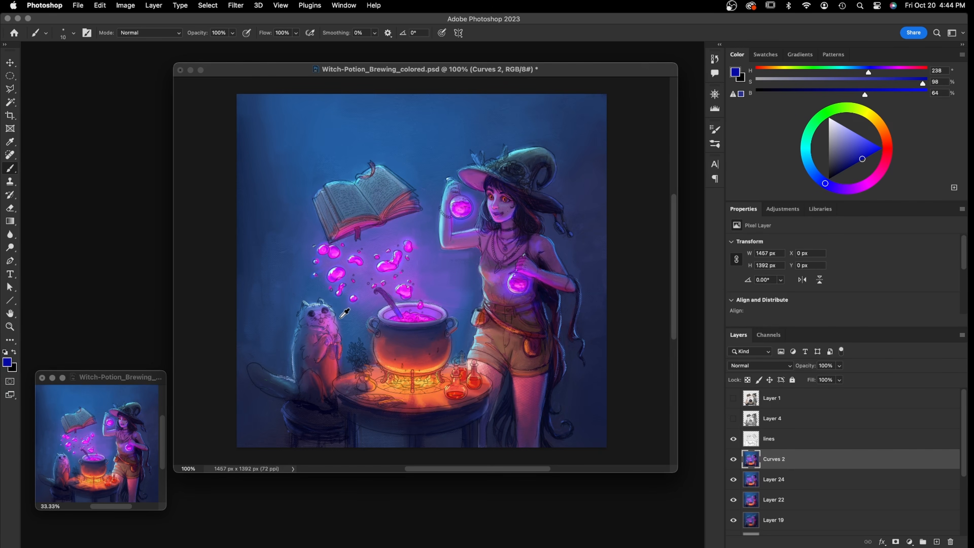
click(10, 326)
click(296, 336)
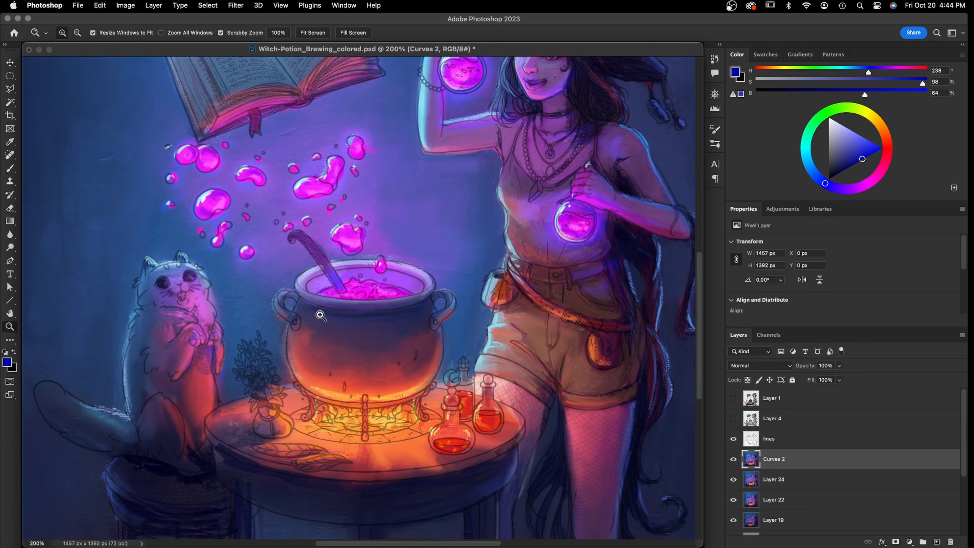
scroll(220, 294, left, 5)
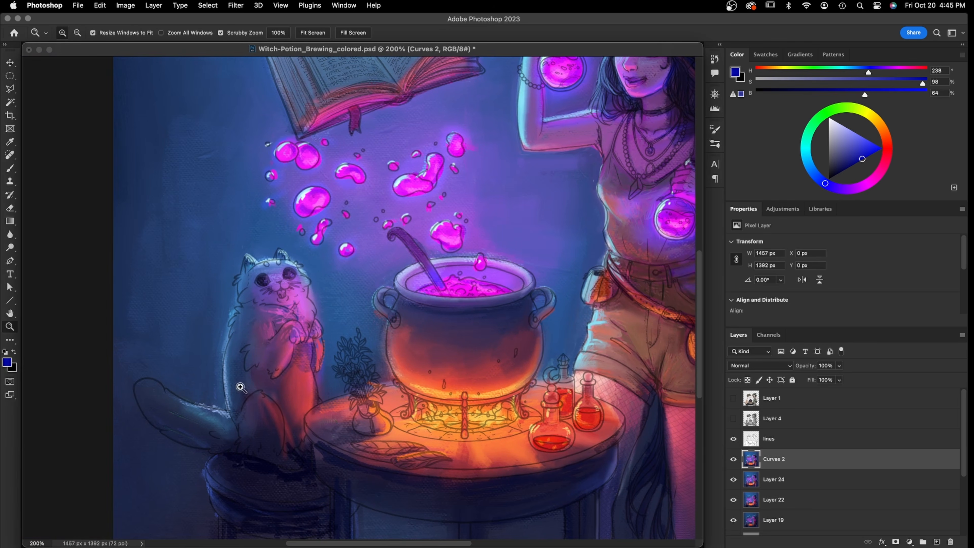
click(10, 168)
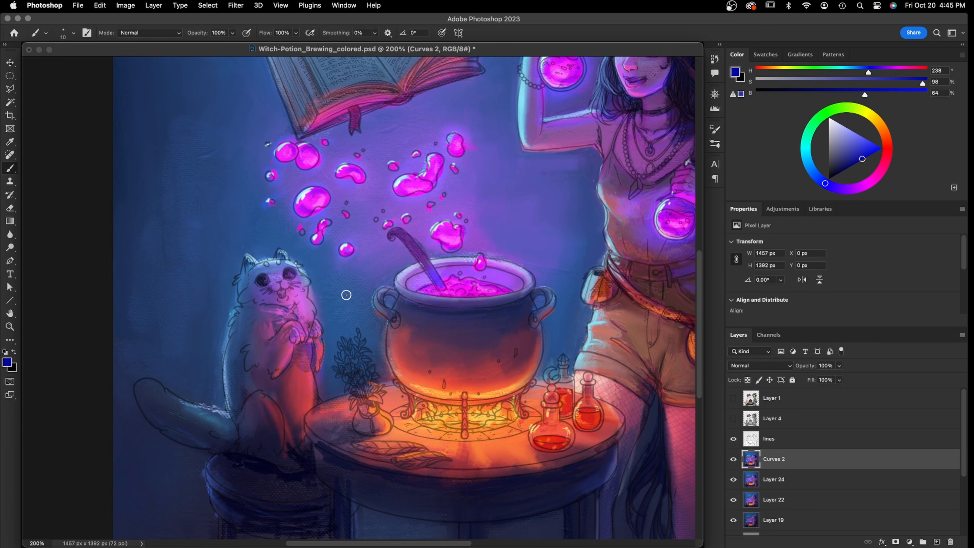
alt+click(321, 289)
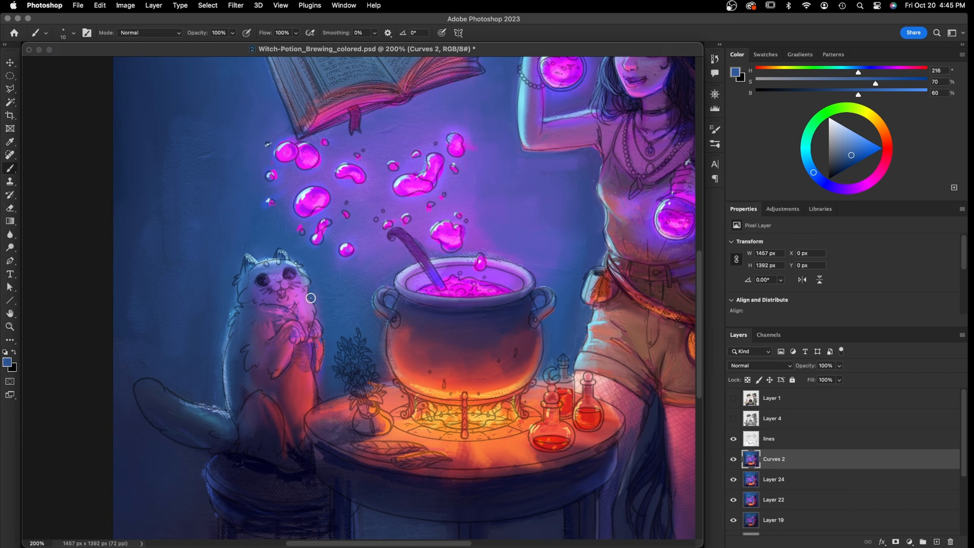
mouse_move(319, 312)
mouse_down()
mouse_move(294, 256)
mouse_move(301, 261)
mouse_move(287, 249)
mouse_move(277, 257)
mouse_move(285, 247)
mouse_move(253, 263)
mouse_up()
alt+click(285, 255)
alt+click(263, 254)
alt+click(239, 269)
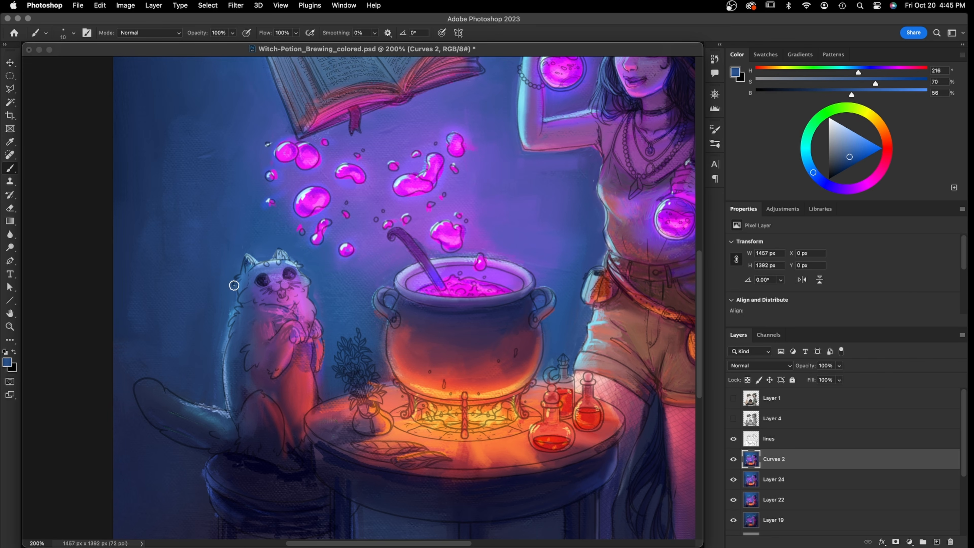
Reduce the brush size to 5 and refine the edges of the cat's head with sampled background blue
key(bracketleft)
key(bracketleft)
key(bracketleft)
key(bracketleft)
alt+click(314, 294)
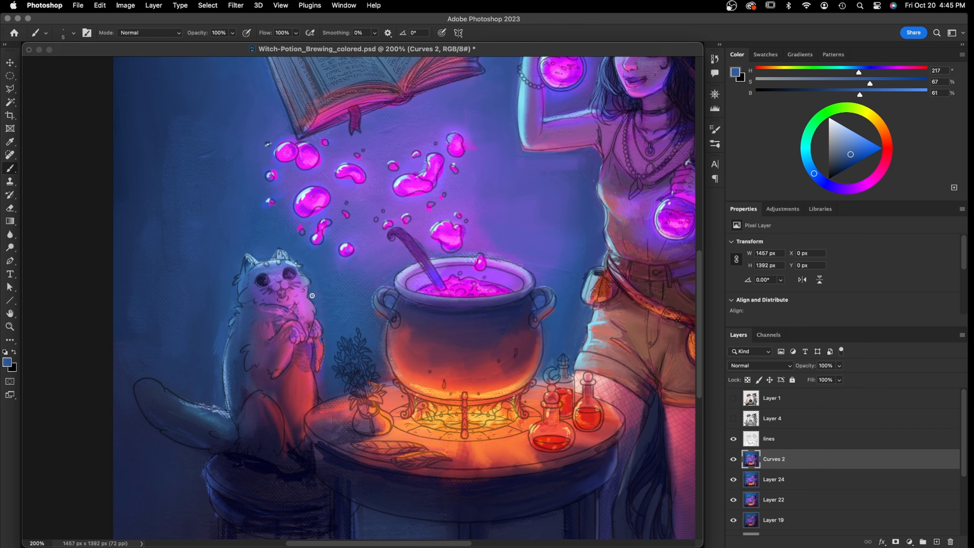
Paint the cat's eyes, face, ears and fur contours with purples and dark blues sampled from the cat
alt+click(273, 313)
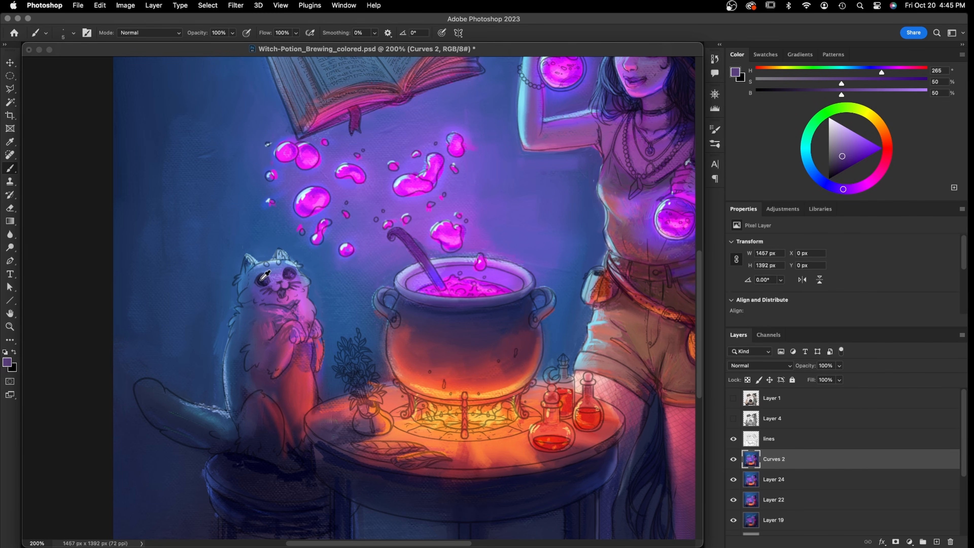
alt+click(260, 279)
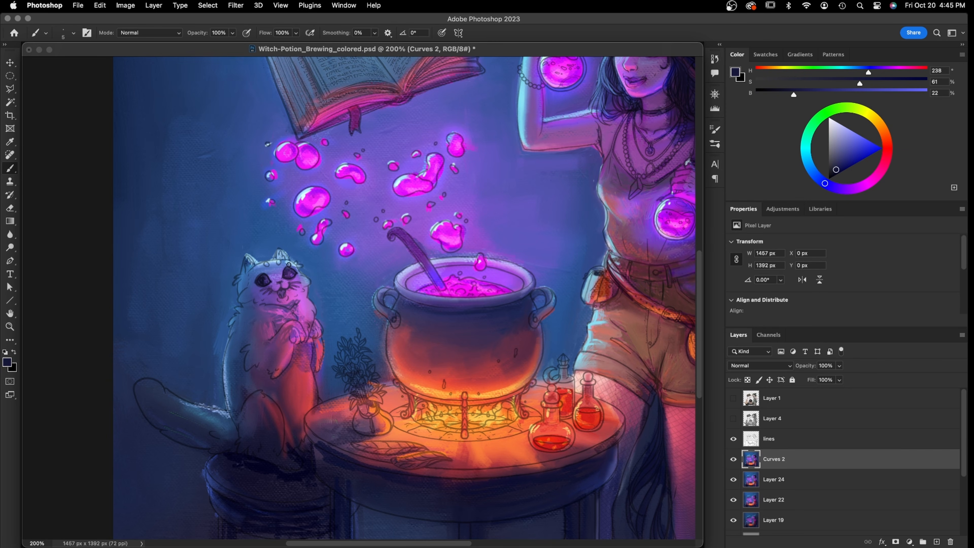
alt+click(263, 268)
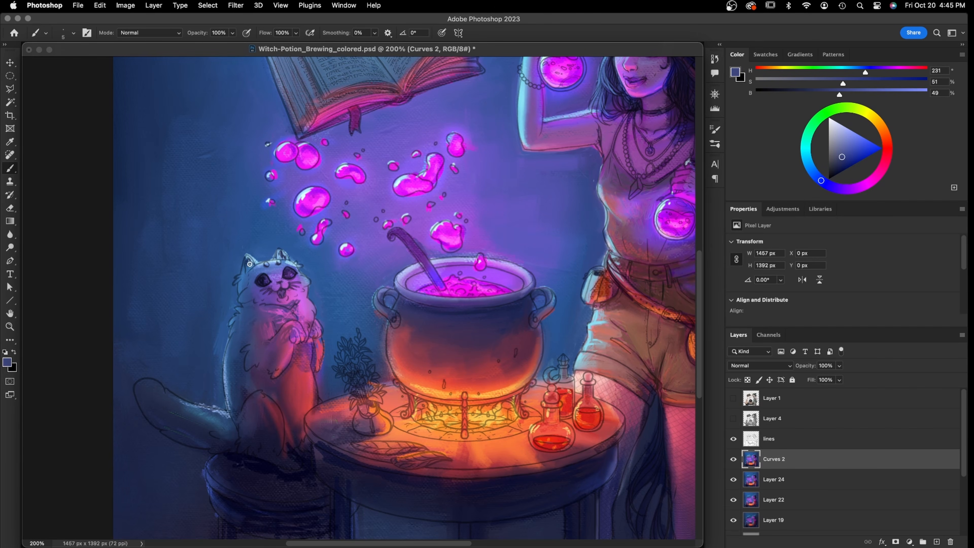
alt+click(246, 289)
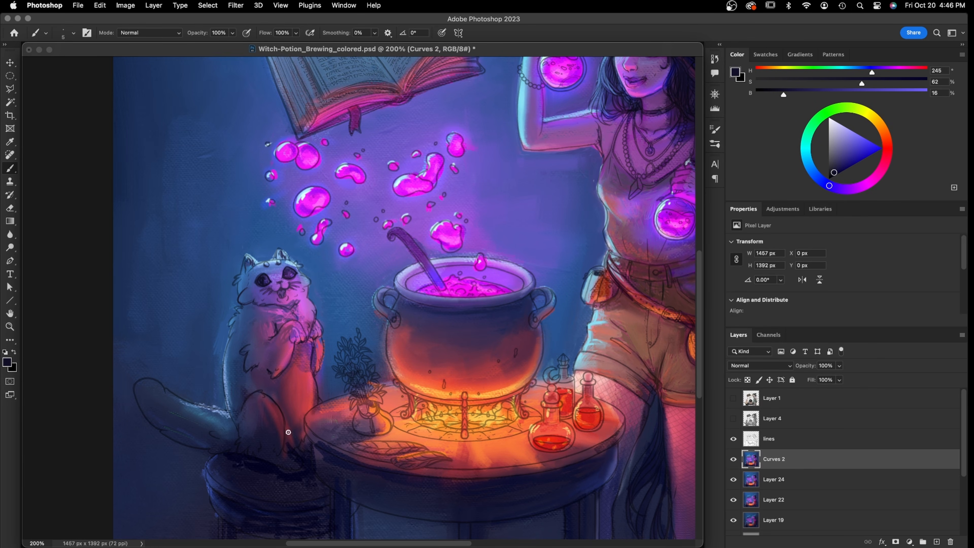
Hide the lines layer and define the cat's paws, chest and arm fur with colours sampled from its body
click(733, 440)
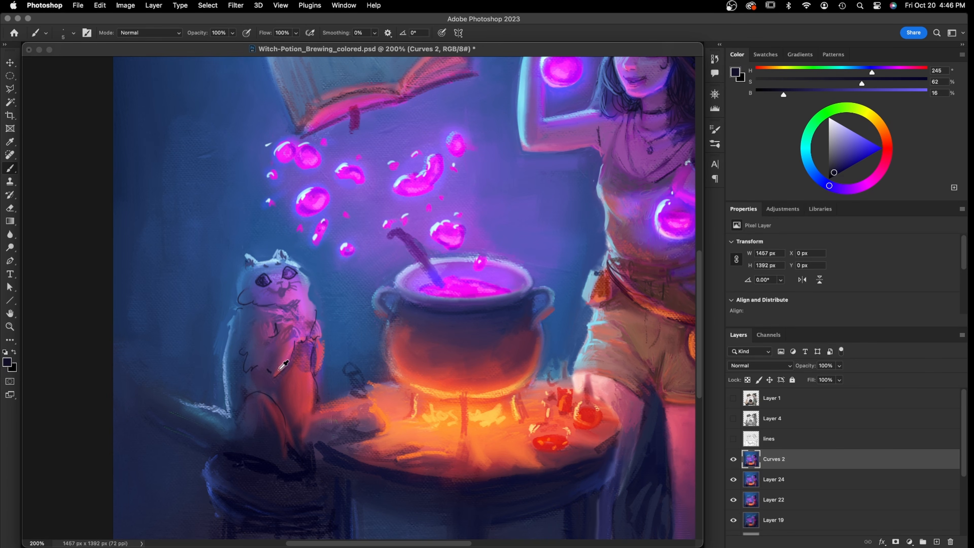
alt+click(294, 358)
alt+click(261, 368)
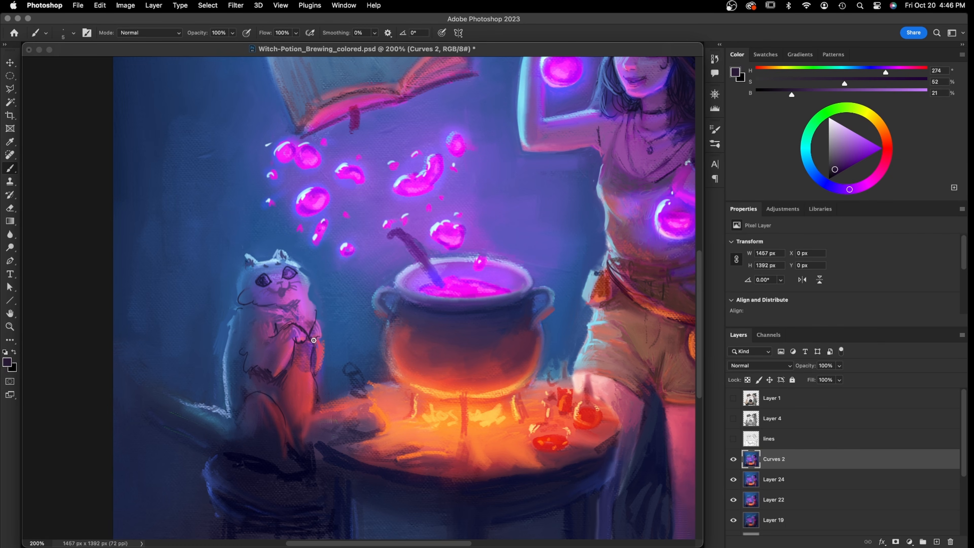
mouse_move(315, 371)
mouse_down()
mouse_move(312, 343)
mouse_move(305, 367)
mouse_move(315, 388)
mouse_move(314, 366)
mouse_up()
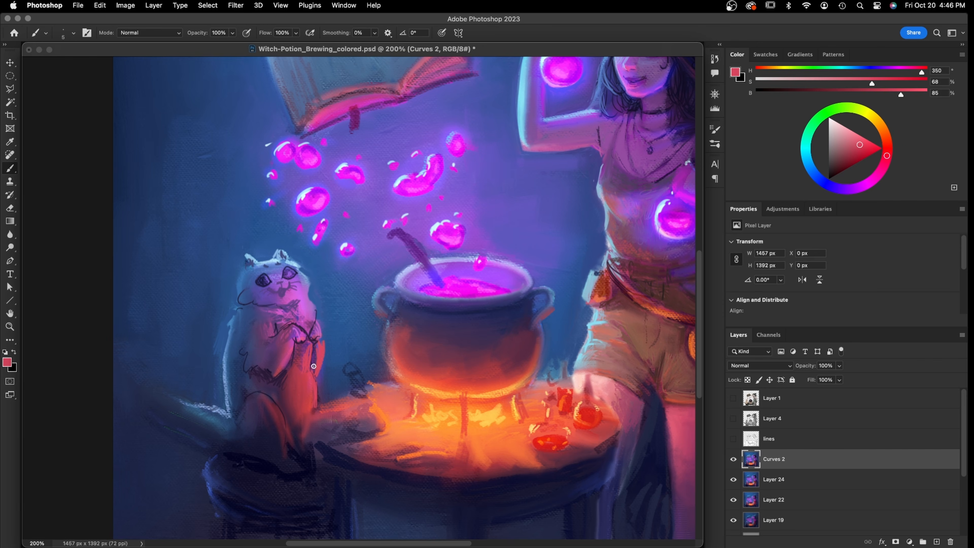
alt+click(304, 327)
drag(310, 326, 295, 325)
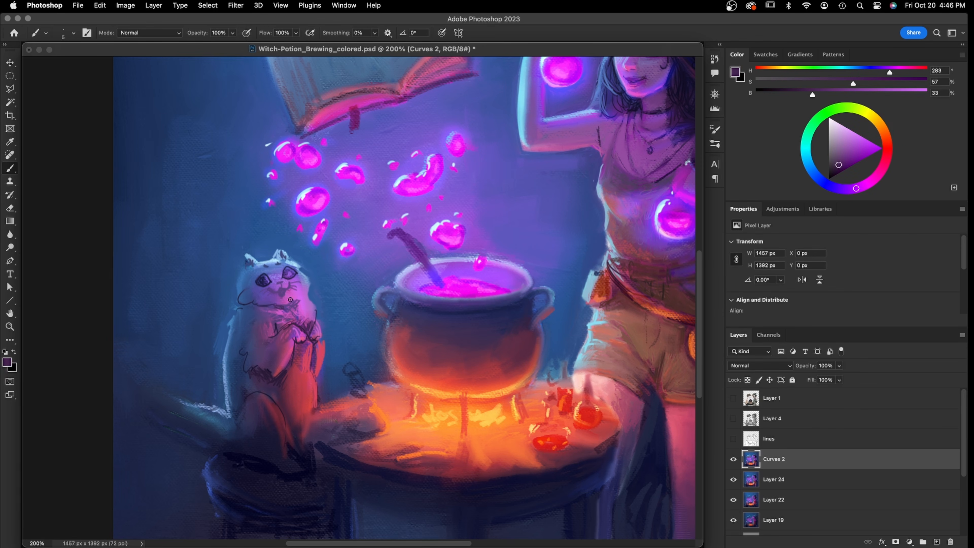
Paint the cat's open mouth and eye contours with sampled dark blue, and add sampled yellow-orange and magenta reflections to the eyes
alt+click(278, 282)
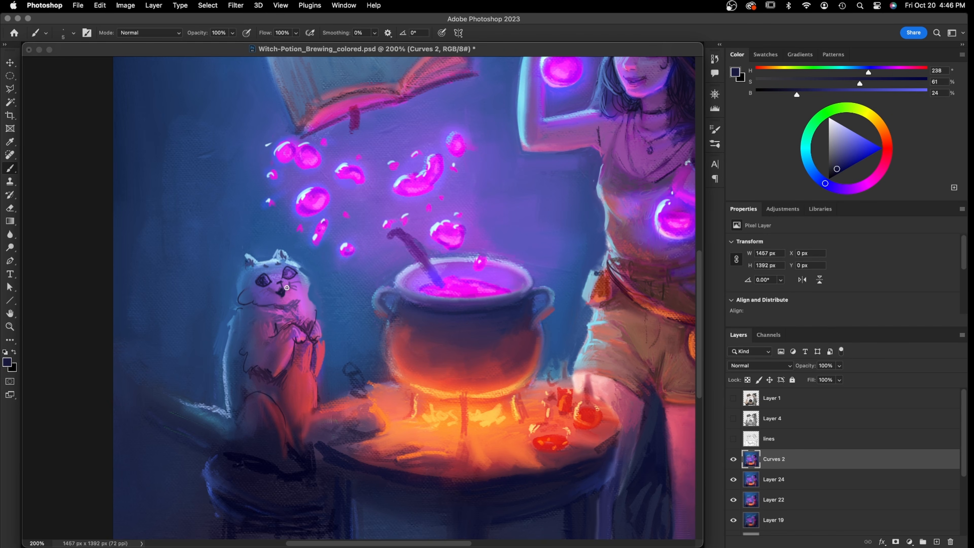
drag(274, 292, 285, 291)
drag(292, 275, 284, 269)
drag(245, 268, 246, 262)
alt+click(428, 385)
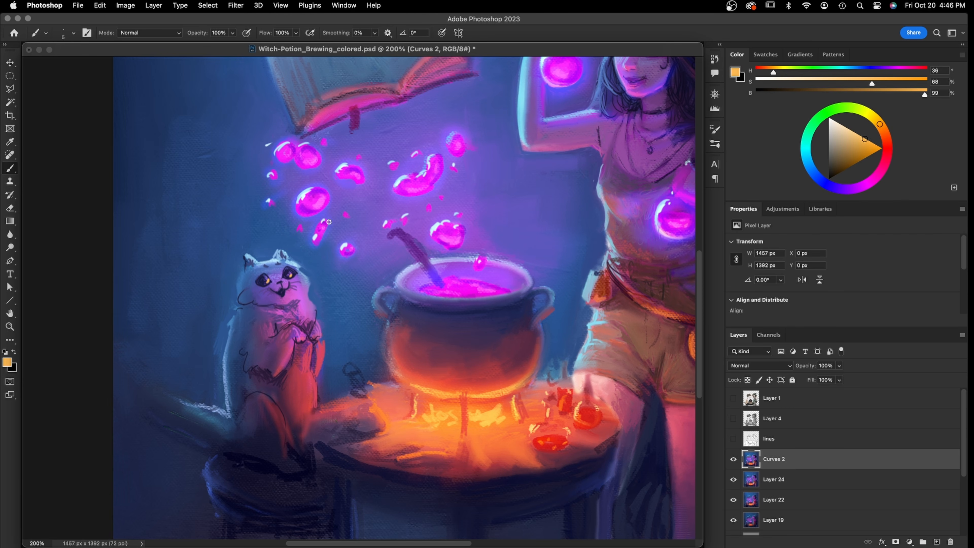
alt+click(312, 201)
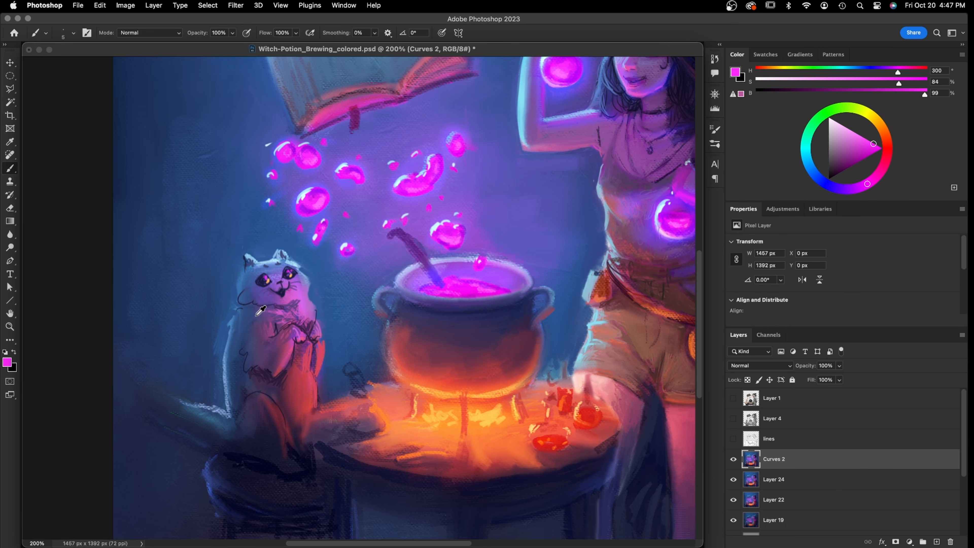
Draw dark blue-violet fur strokes along the cat's neck ruff, chest and haunch
alt+click(290, 293)
click(840, 165)
click(833, 187)
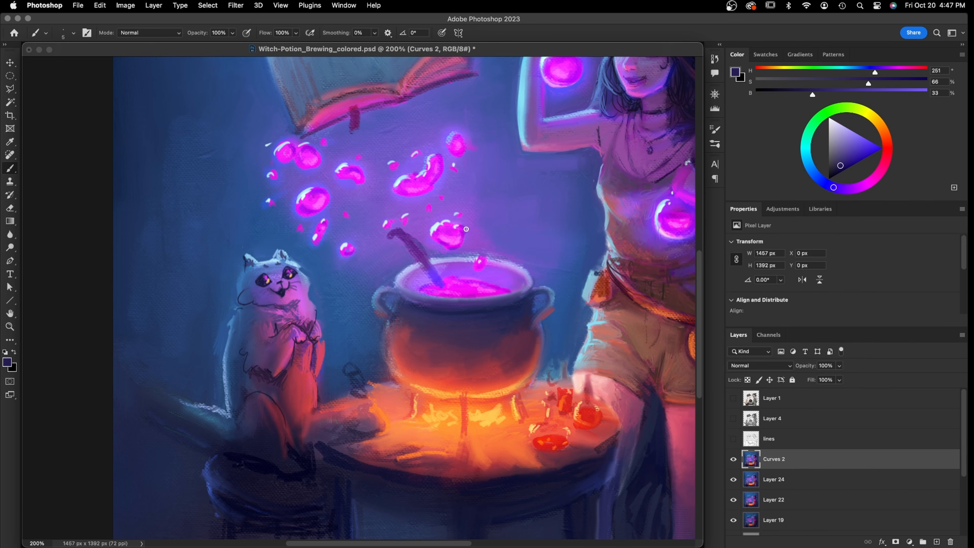
mouse_move(246, 305)
mouse_down()
mouse_move(271, 313)
mouse_move(247, 320)
mouse_move(241, 311)
mouse_move(251, 308)
mouse_up()
mouse_move(248, 364)
mouse_down()
mouse_move(233, 354)
mouse_move(247, 388)
mouse_move(274, 399)
mouse_move(278, 387)
mouse_move(280, 399)
mouse_up()
Darken a magenta sampled from the cat's body and define the fur and contours of its legs and arm
alt+click(287, 402)
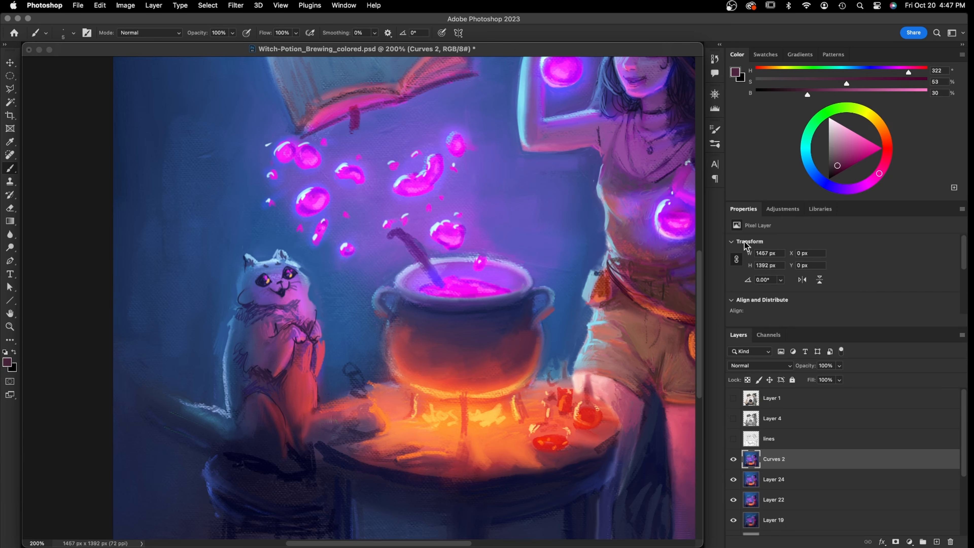
click(837, 171)
mouse_move(279, 402)
mouse_down()
mouse_move(283, 415)
mouse_move(284, 389)
mouse_move(288, 437)
mouse_move(286, 425)
mouse_move(310, 416)
mouse_move(309, 424)
mouse_move(318, 407)
mouse_up()
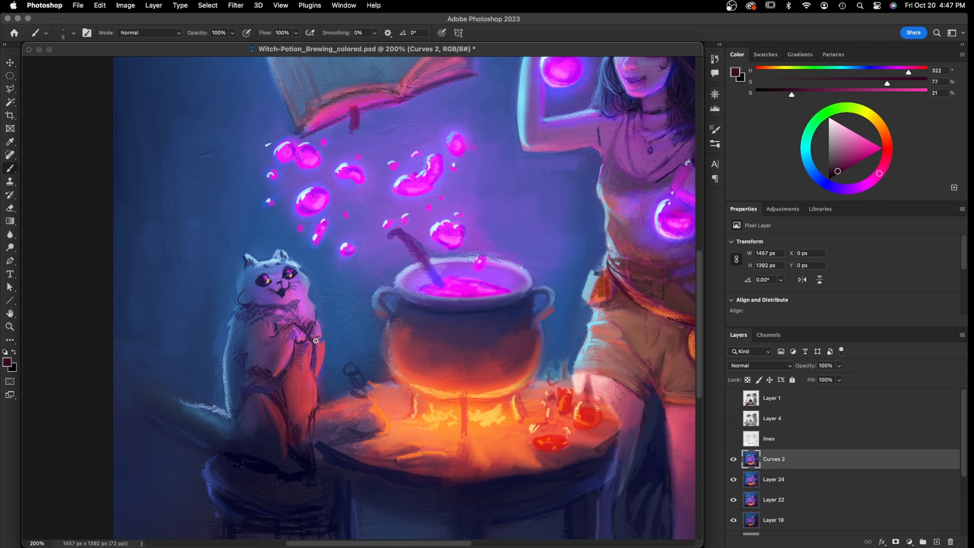
drag(311, 347, 310, 358)
Shrink and reposition the 200% painting window so the 33.33% overview window is visible beside it
drag(700, 545, 547, 509)
drag(213, 48, 329, 52)
drag(452, 337, 353, 331)
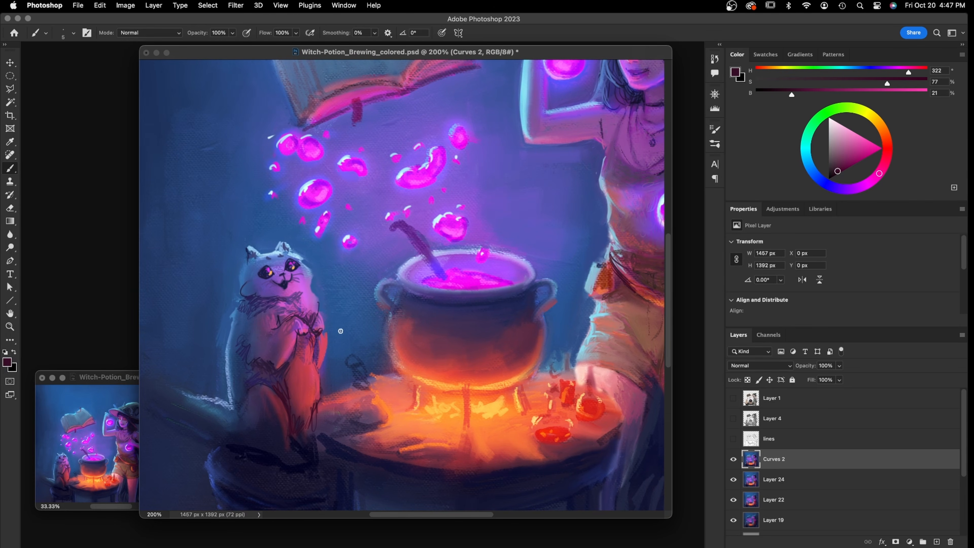
drag(110, 383, 93, 385)
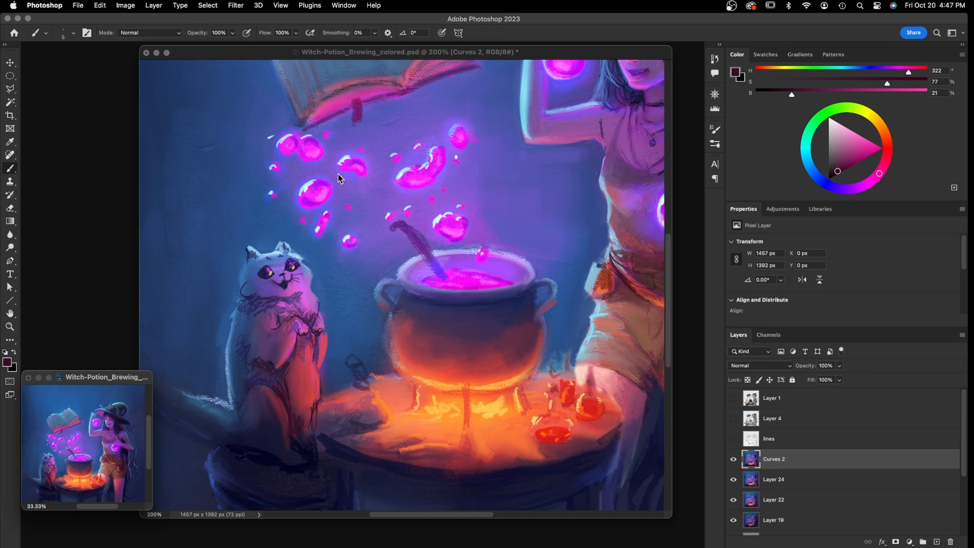
click(329, 77)
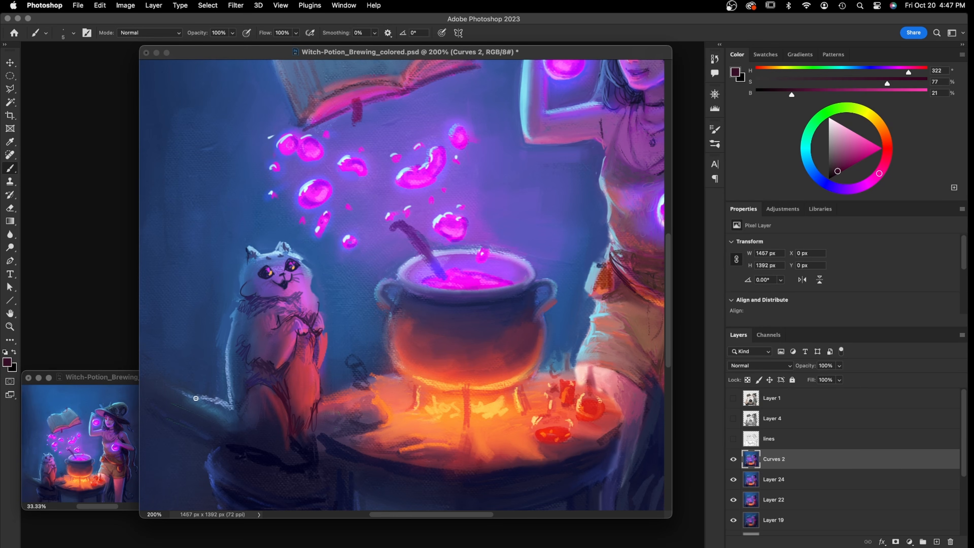
Show the lines layer and paint the cat's raised tail outline in blue sampled from the tail highlight
alt+click(215, 395)
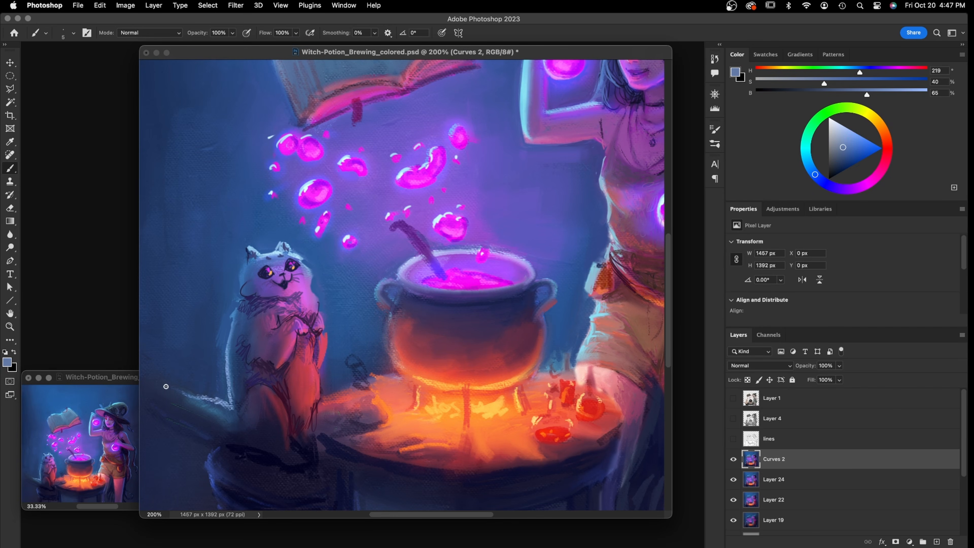
click(733, 438)
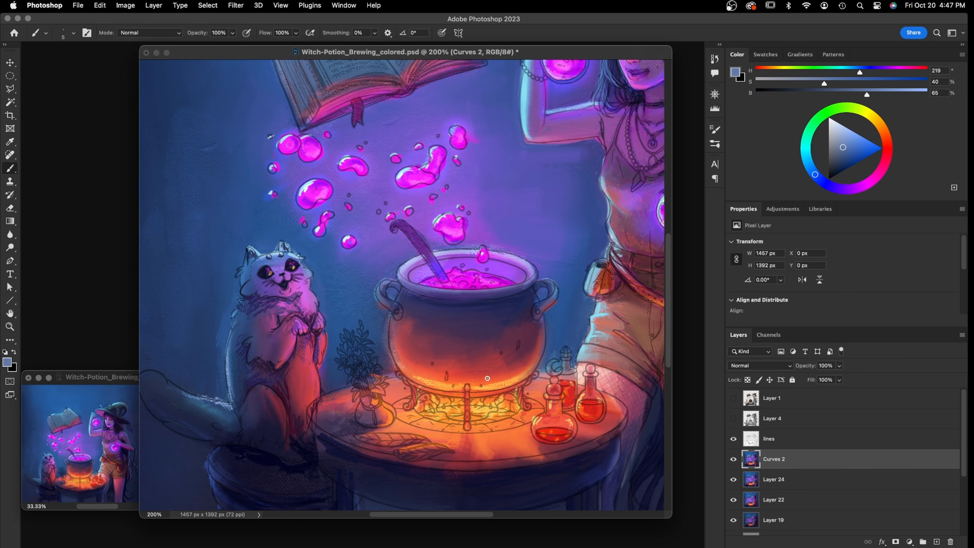
mouse_move(148, 373)
mouse_down()
mouse_move(164, 392)
mouse_move(223, 409)
mouse_up()
Refine the cat's head with sampled light blue and background blue, comparing against the line art and leaving the lines layer hidden
alt+click(274, 252)
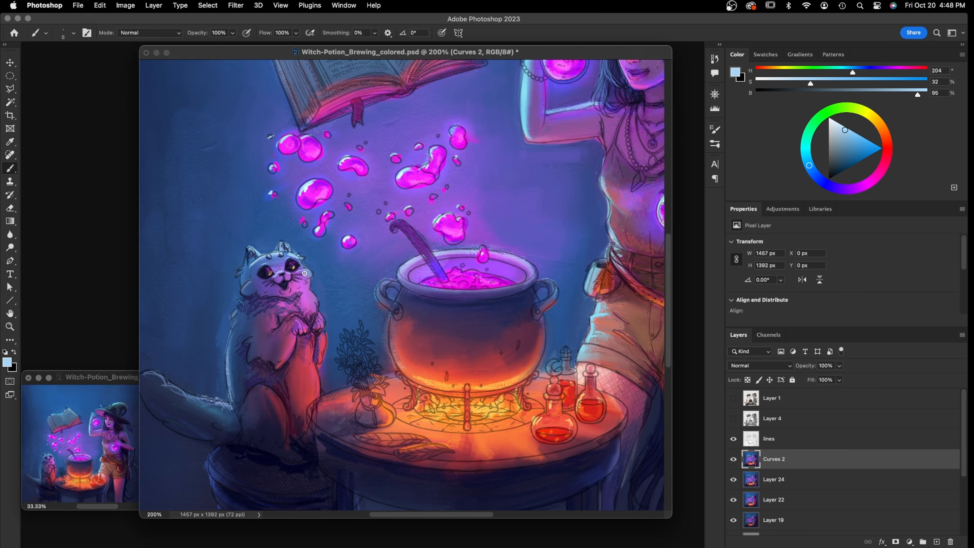
alt+click(311, 257)
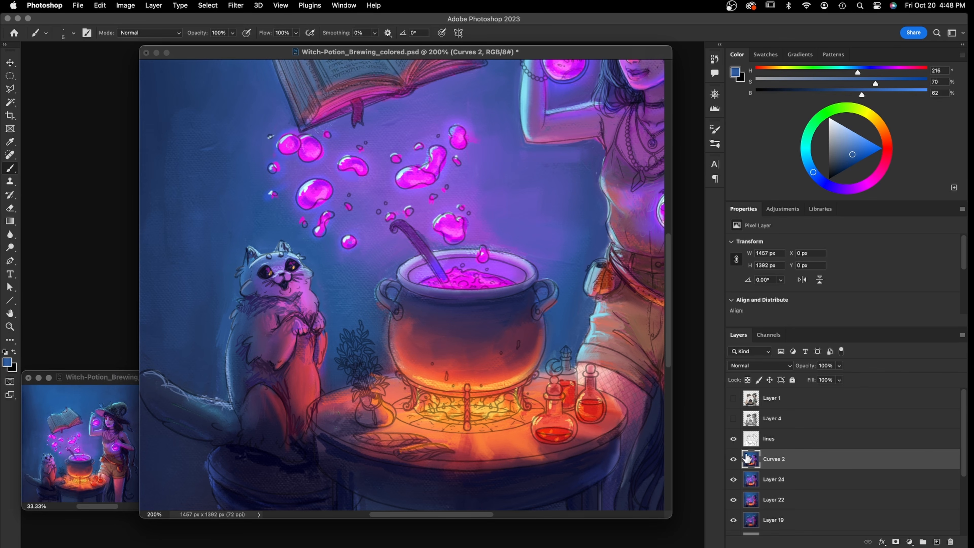
click(733, 438)
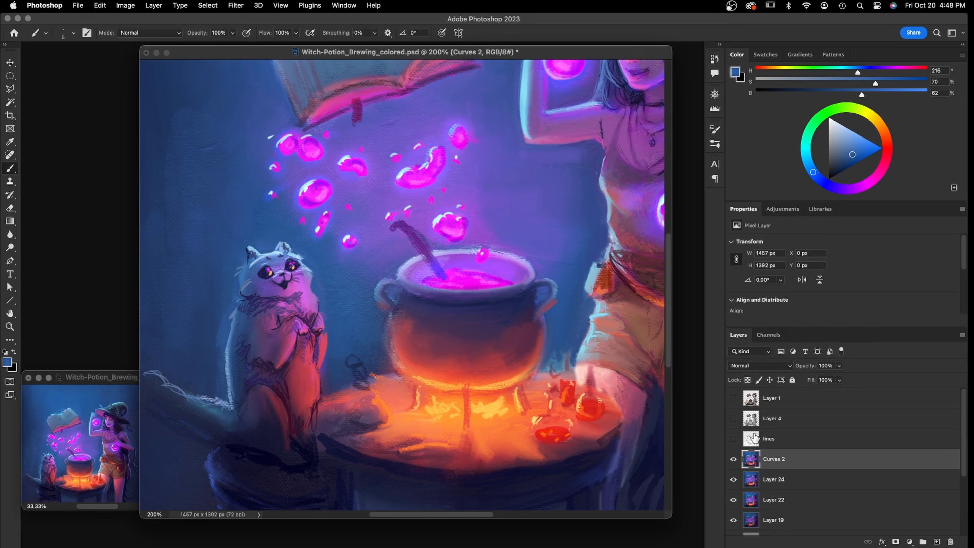
click(733, 439)
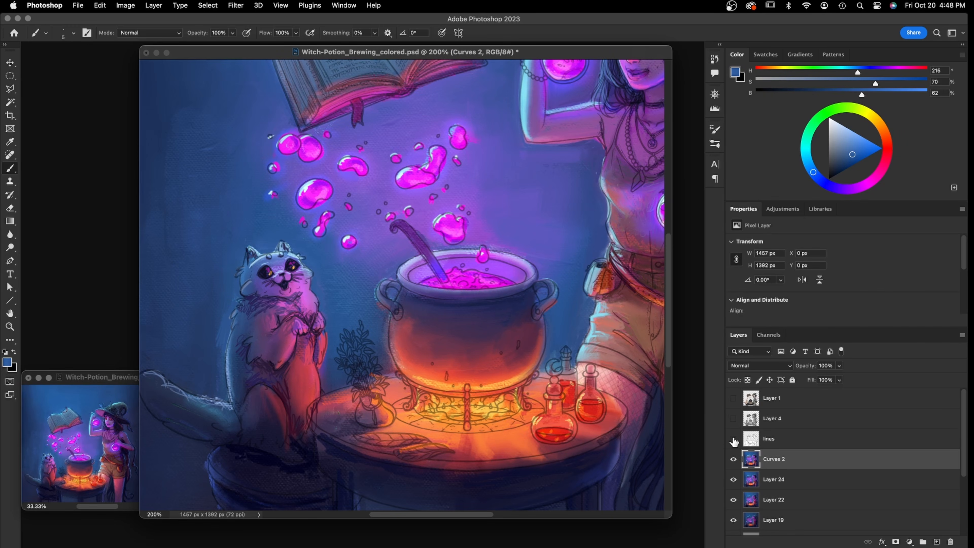
click(734, 439)
Add sampled purple, red and orange reflected light to the cat's face, paws, arms and belly
alt+click(299, 287)
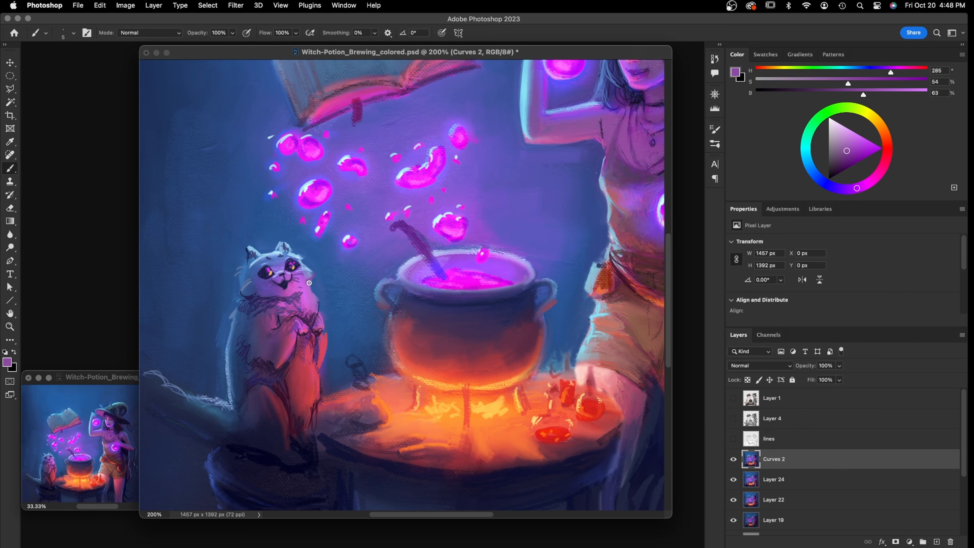
alt+click(315, 306)
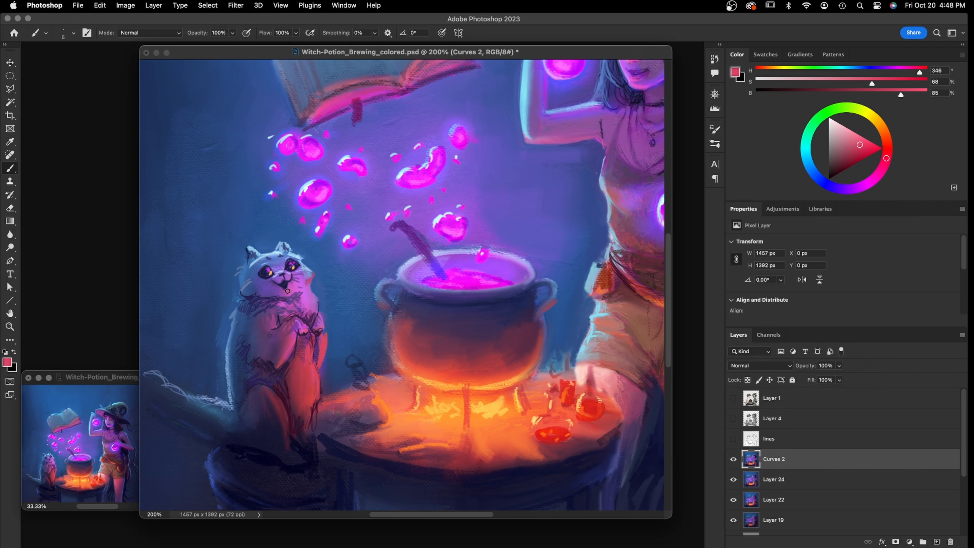
alt+click(387, 380)
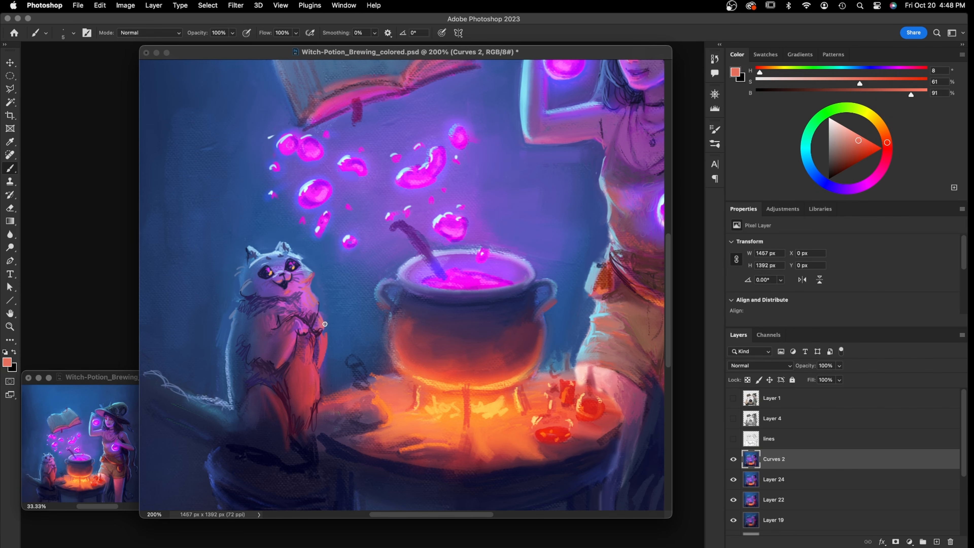
alt+click(401, 405)
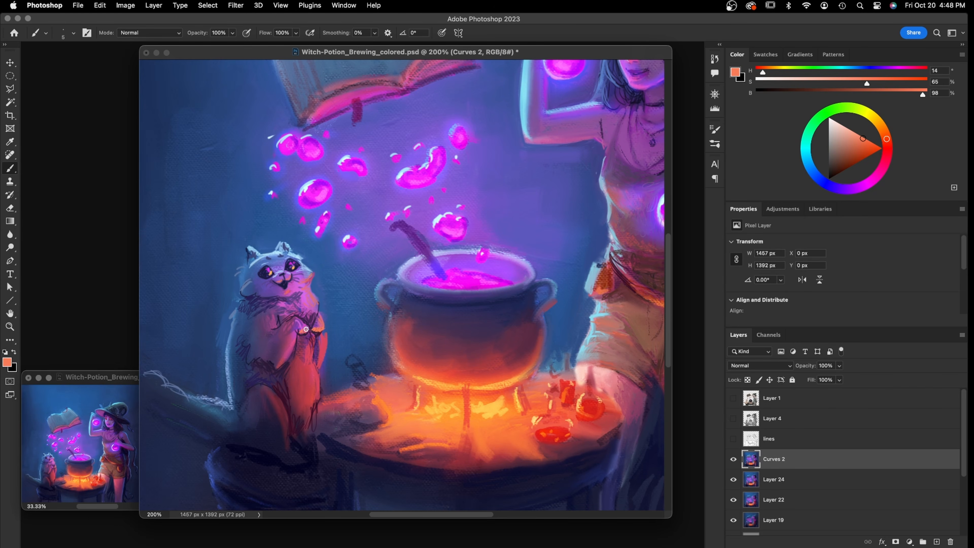
drag(294, 338, 283, 360)
mouse_move(324, 335)
mouse_down()
mouse_move(320, 362)
mouse_move(323, 331)
mouse_move(306, 363)
mouse_move(315, 395)
mouse_move(313, 365)
mouse_move(309, 398)
mouse_up()
drag(309, 366, 305, 387)
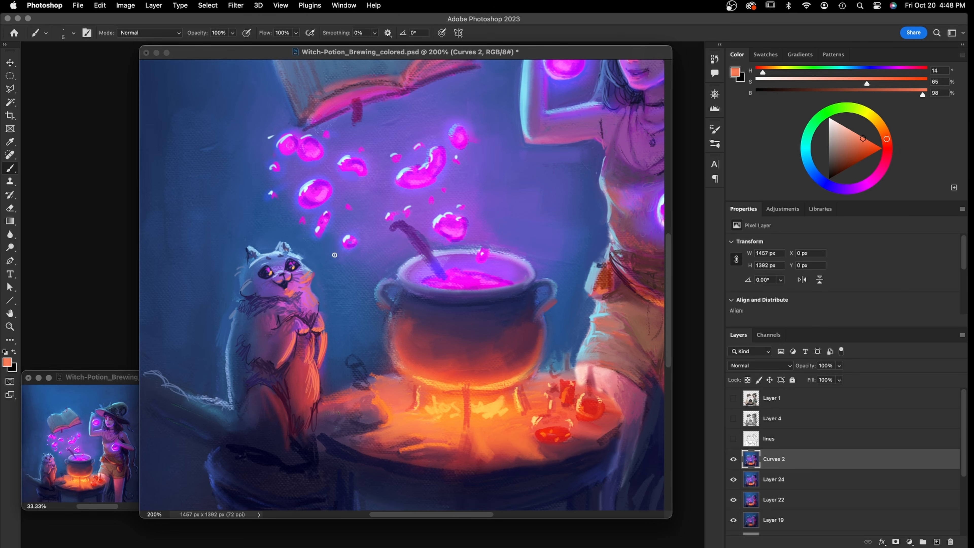
Refine the fur edge of the cat's shadowed cheek and ear with blues sampled around its head
alt+click(244, 264)
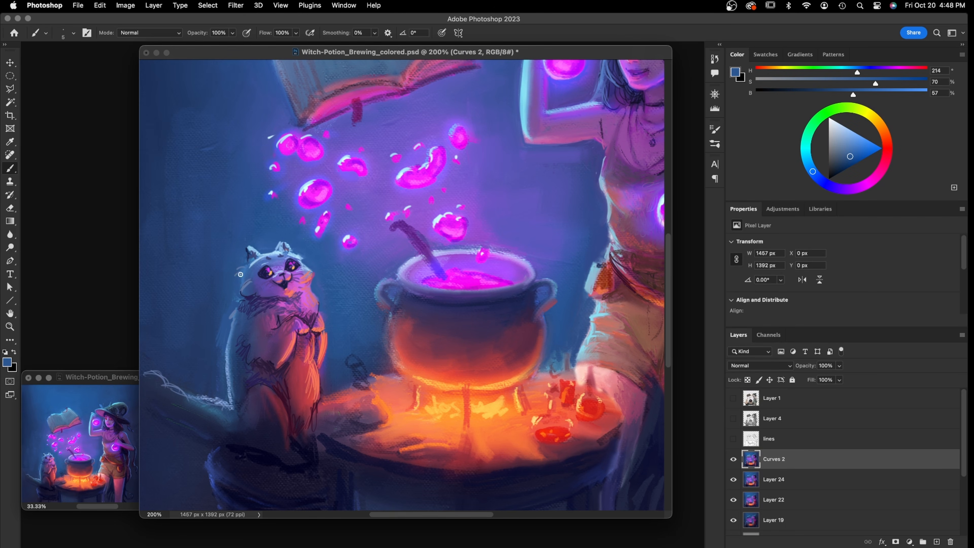
alt+click(244, 276)
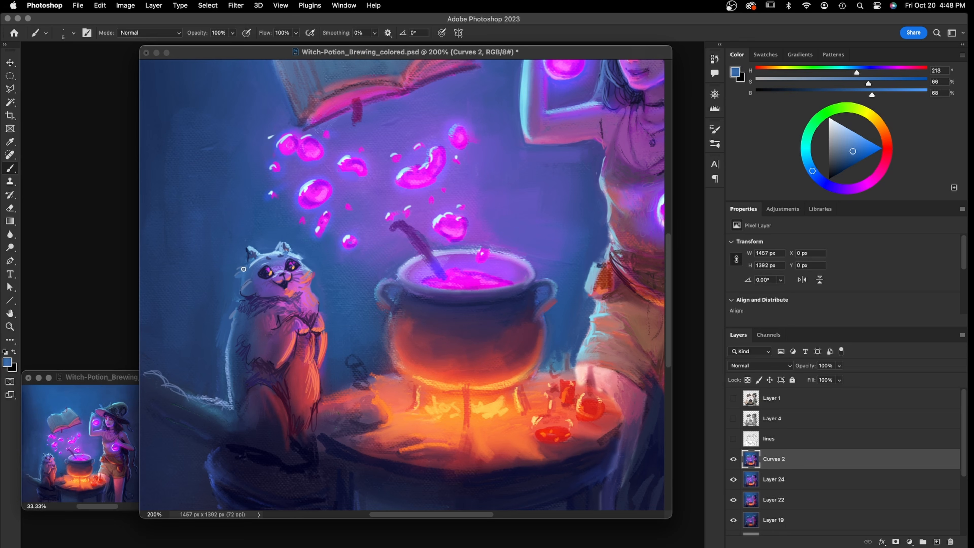
alt+click(252, 256)
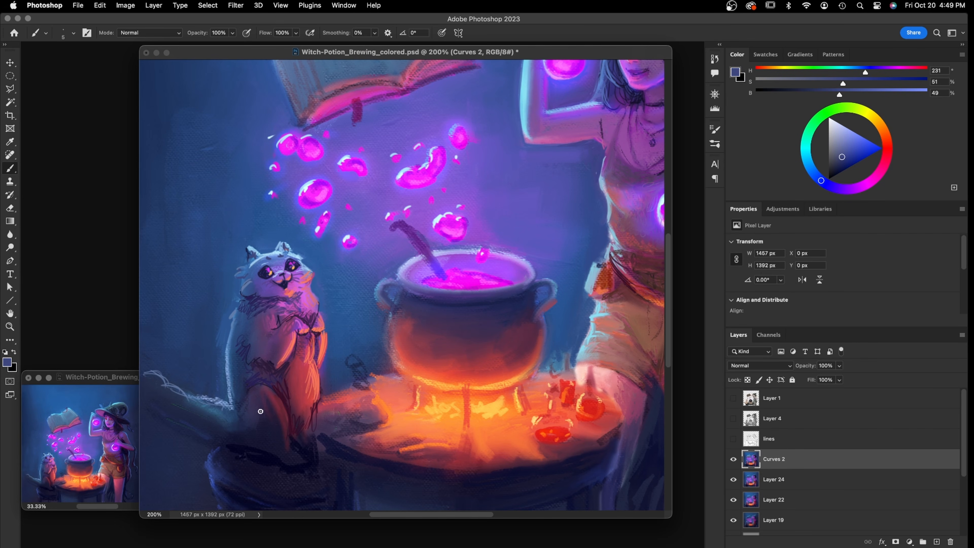
Stroke dark navy and muted purple fur lines over the cat's haunch and hind legs
alt+click(268, 450)
mouse_move(245, 447)
mouse_down()
mouse_move(238, 420)
mouse_move(281, 448)
mouse_up()
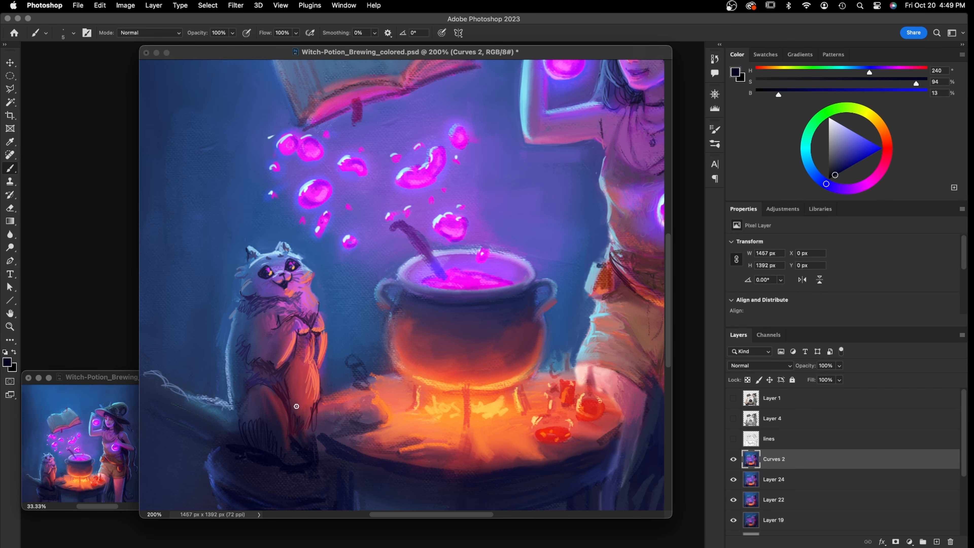
alt+click(302, 418)
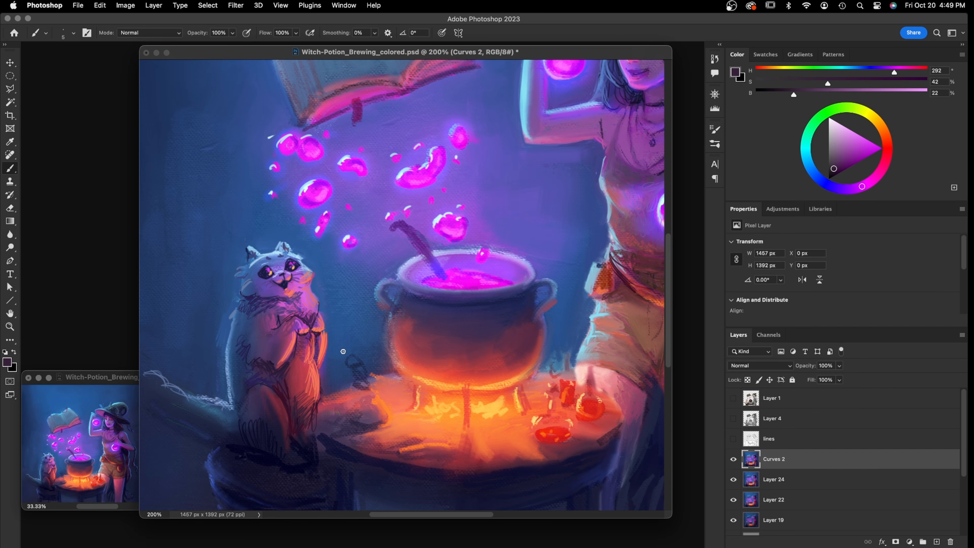
Blend the cat's face, chest, leg and back fur smoothly with the Mixer Brush
right_click(8, 173)
click(78, 197)
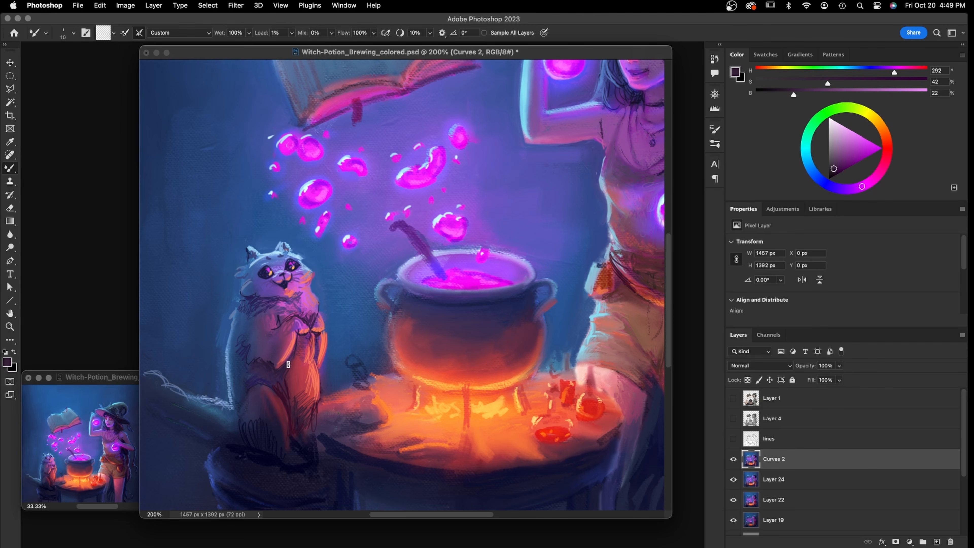
mouse_move(289, 384)
mouse_down()
mouse_move(290, 413)
mouse_move(296, 395)
mouse_move(300, 409)
mouse_move(309, 367)
mouse_move(313, 402)
mouse_move(317, 389)
mouse_move(312, 364)
mouse_move(310, 417)
mouse_move(310, 398)
mouse_move(295, 403)
mouse_move(289, 377)
mouse_up()
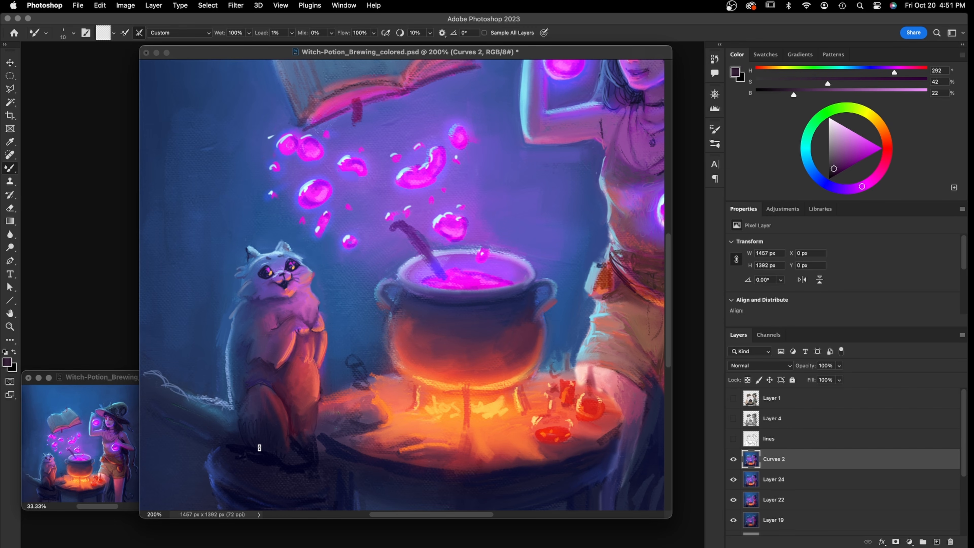
drag(236, 414, 226, 375)
Return to the regular Brush and paint light blue rim-light fur on the cat's ears, cheeks and back
right_click(11, 169)
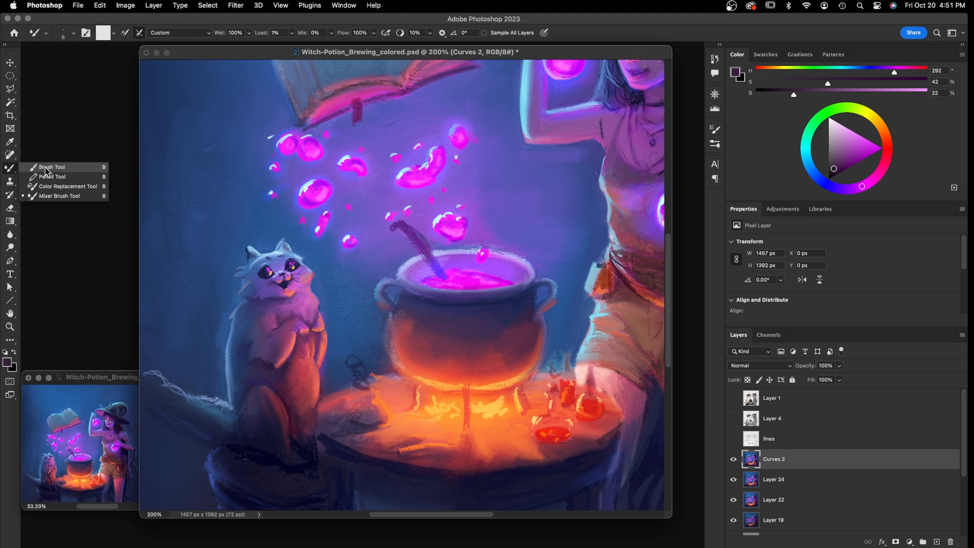
click(54, 166)
alt+click(281, 246)
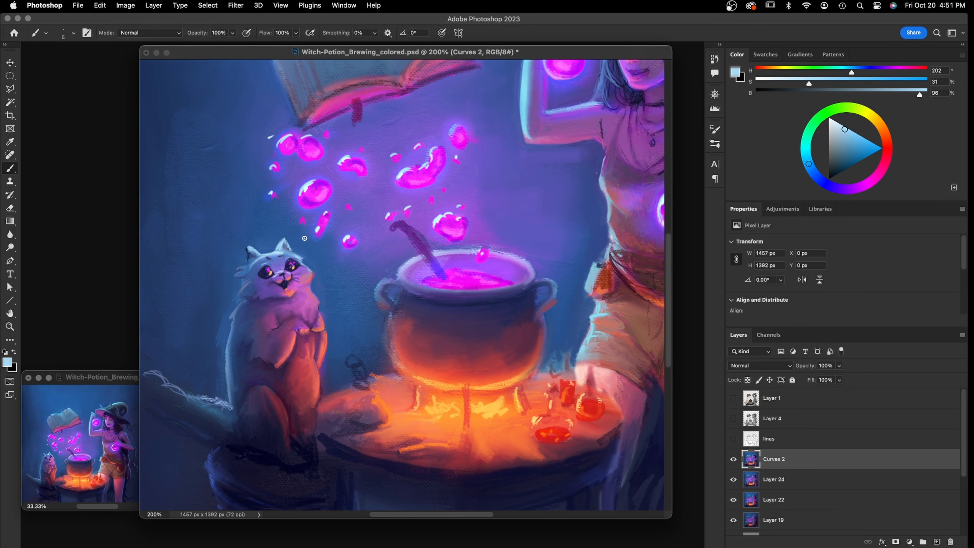
drag(247, 249, 248, 263)
drag(228, 336, 225, 365)
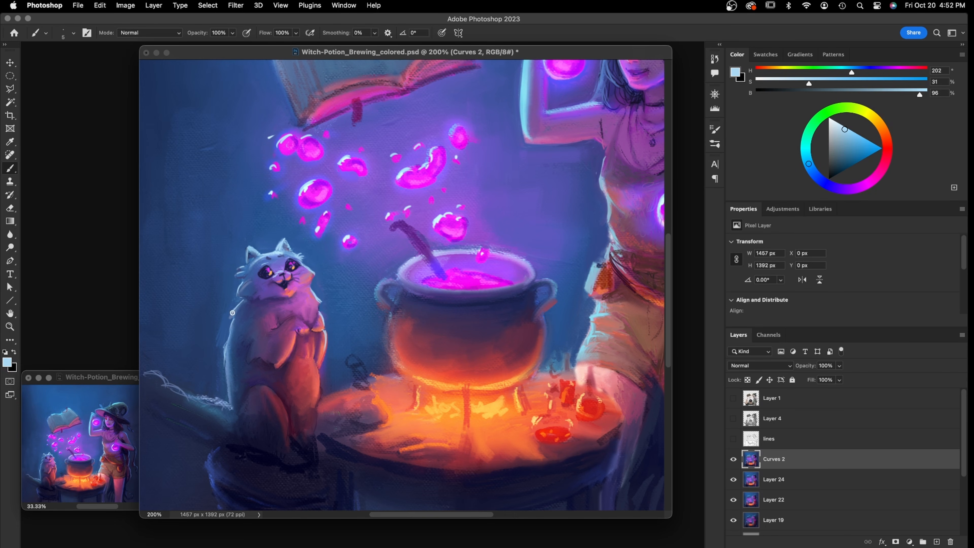
Clean up the cat's back edge with sampled background blue and add mid-blue fur strokes to the back and tail
alt+click(215, 325)
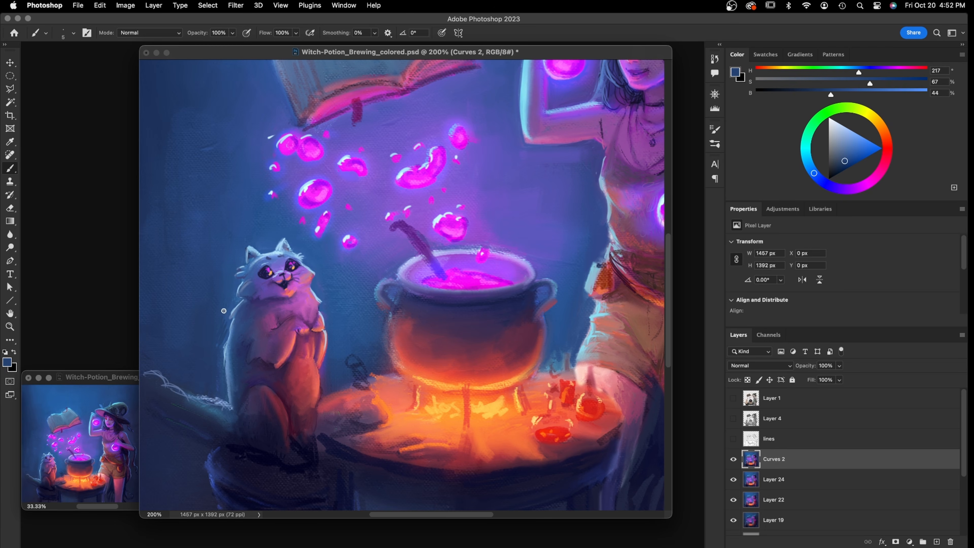
alt+click(232, 337)
mouse_move(225, 372)
mouse_down()
mouse_move(214, 407)
mouse_move(229, 410)
mouse_move(195, 402)
mouse_move(208, 397)
mouse_up()
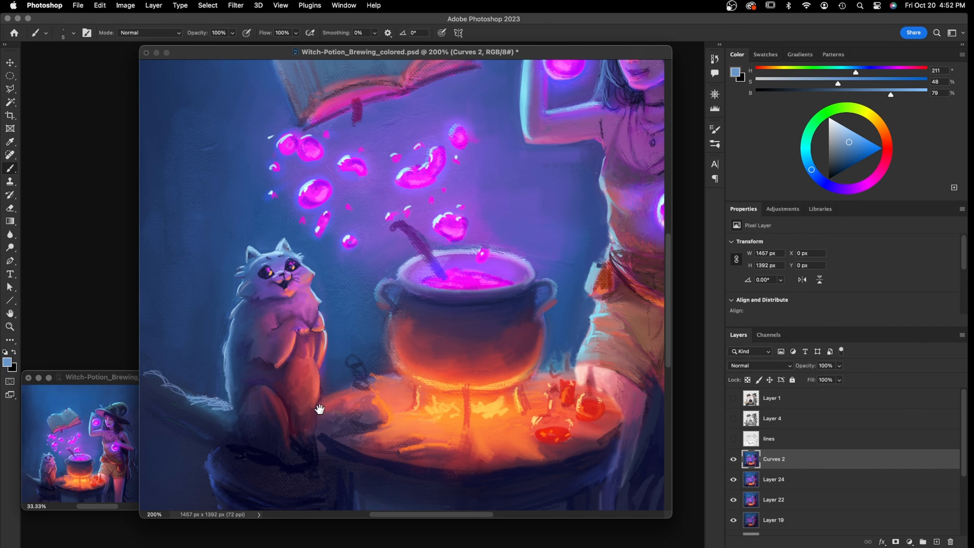
drag(331, 407, 391, 388)
mouse_move(235, 369)
mouse_down()
mouse_move(285, 385)
mouse_move(232, 356)
mouse_move(218, 366)
mouse_up()
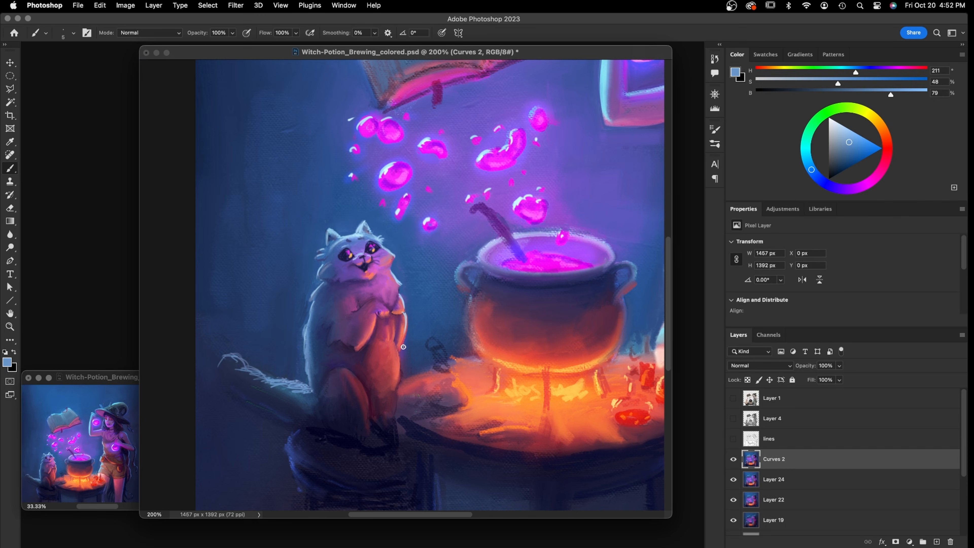
Check the tail against the lines layer, hide it again, and draw the tail's underside fur in sampled dark navy
click(733, 438)
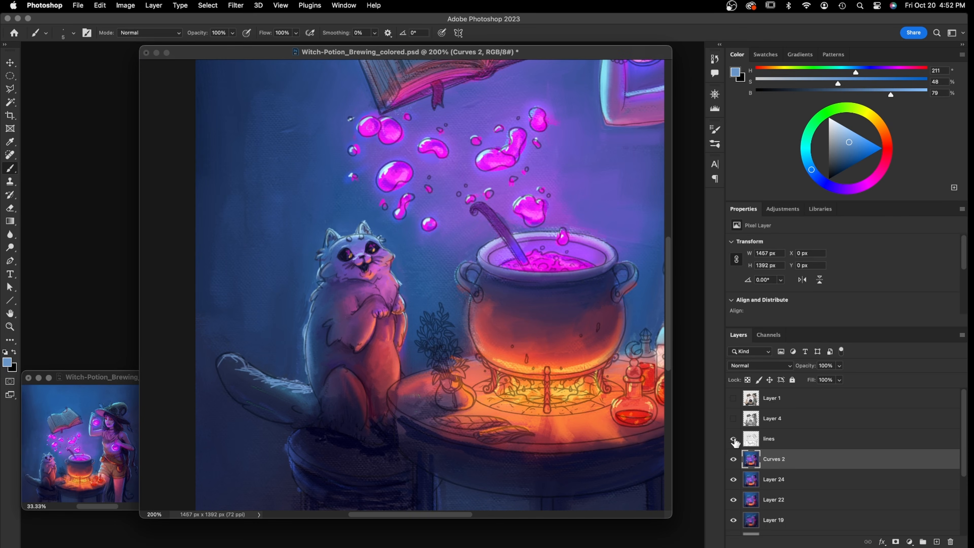
click(733, 439)
alt+click(320, 426)
mouse_move(247, 404)
mouse_down()
mouse_move(277, 420)
mouse_move(218, 369)
mouse_move(270, 412)
mouse_move(316, 415)
mouse_up()
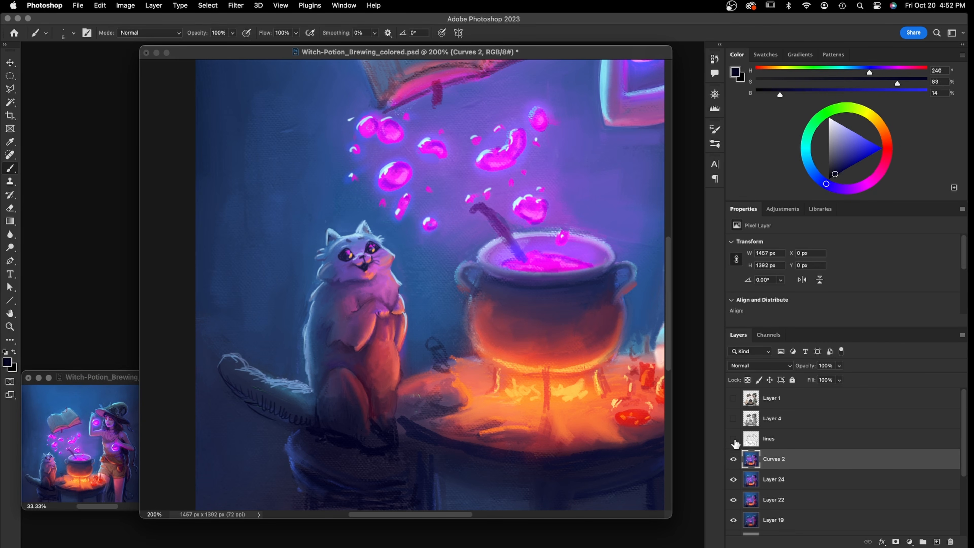
Check the cat's feet against the lines layer, then darken the fur and shadow around them with sampled dark navy
click(733, 439)
click(733, 439)
mouse_move(370, 409)
mouse_down()
mouse_move(360, 428)
mouse_move(388, 421)
mouse_up()
alt+click(374, 423)
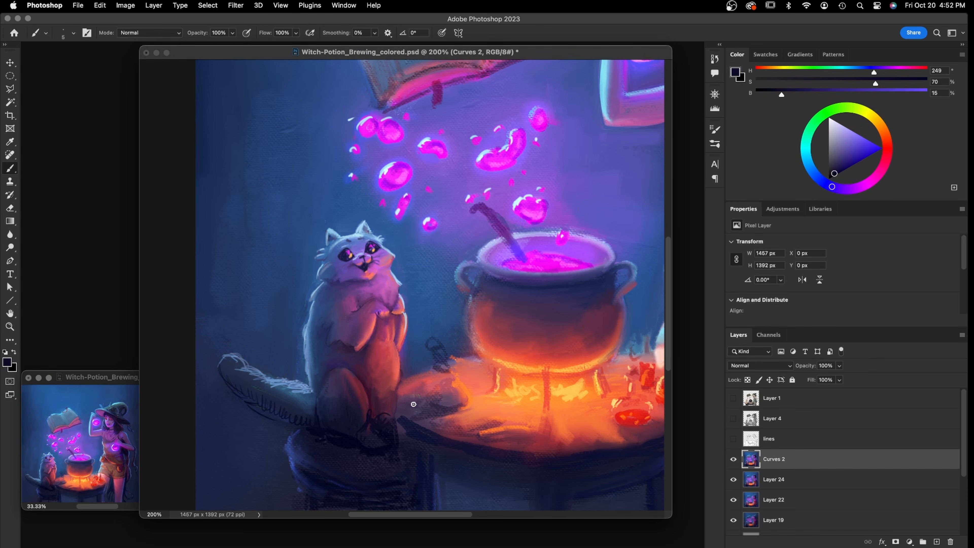
Show the lines layer and fill in the tabletop's edge beside the cat with red sampled from the table
click(734, 438)
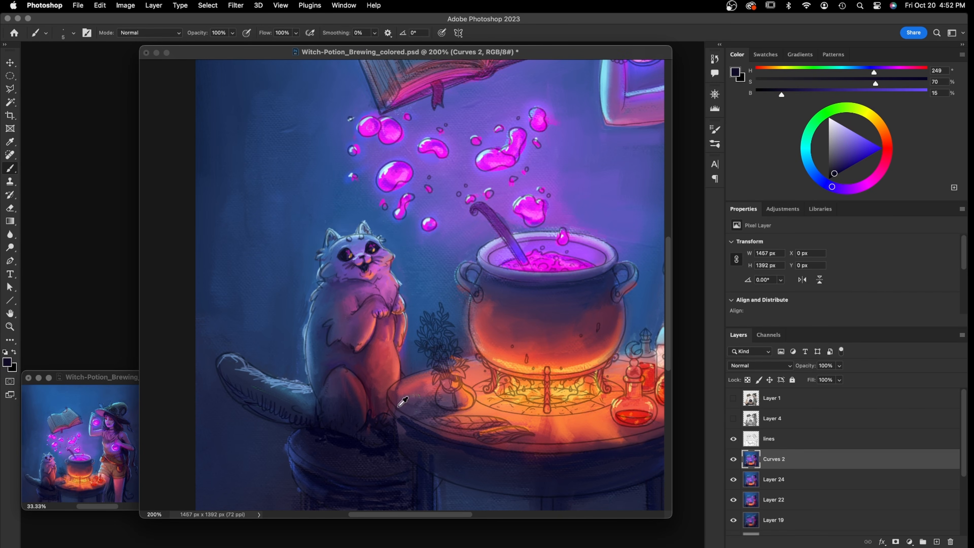
alt+click(398, 388)
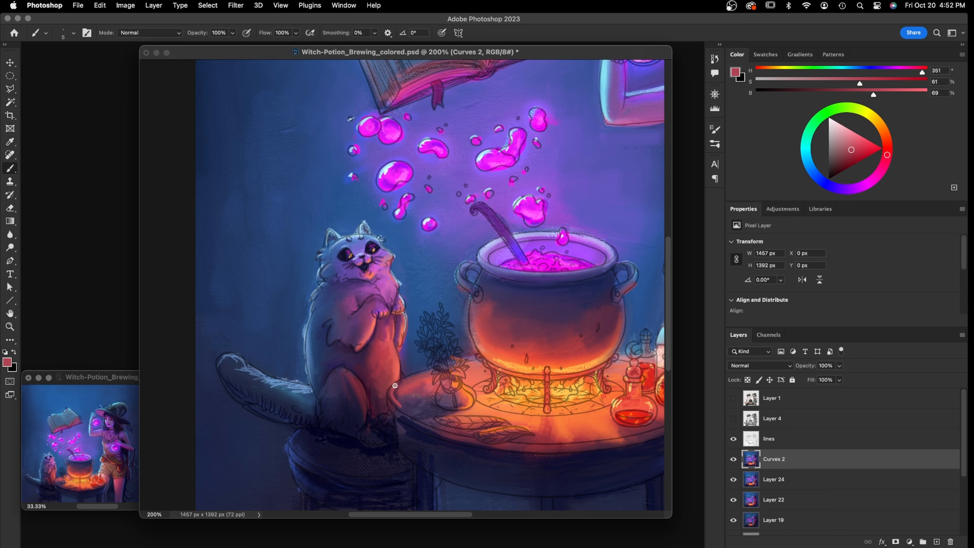
mouse_move(403, 398)
mouse_down()
mouse_move(425, 397)
mouse_move(406, 403)
mouse_move(431, 393)
mouse_move(403, 400)
mouse_move(408, 378)
mouse_up()
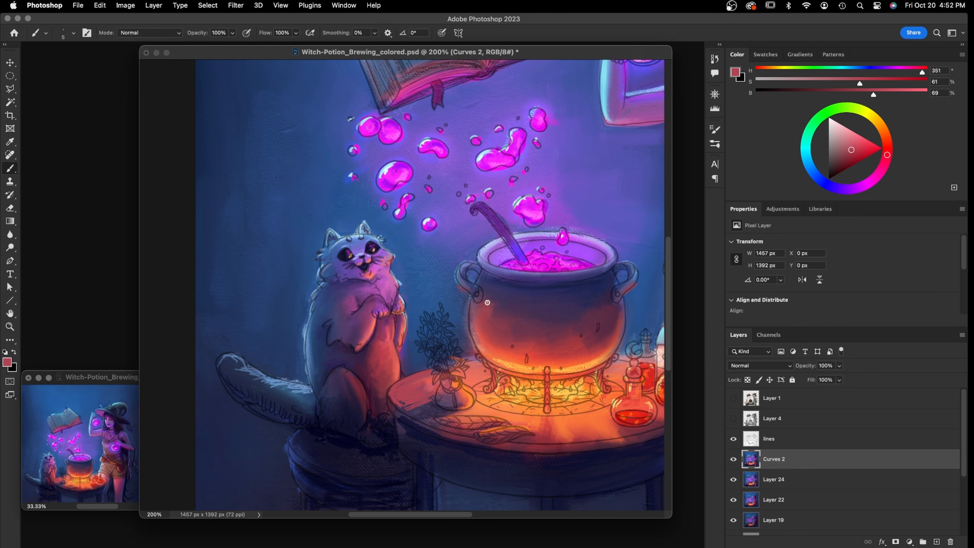
Clean up the cauldron's edge facing the cat with sampled background blue and muted purple
alt+click(456, 305)
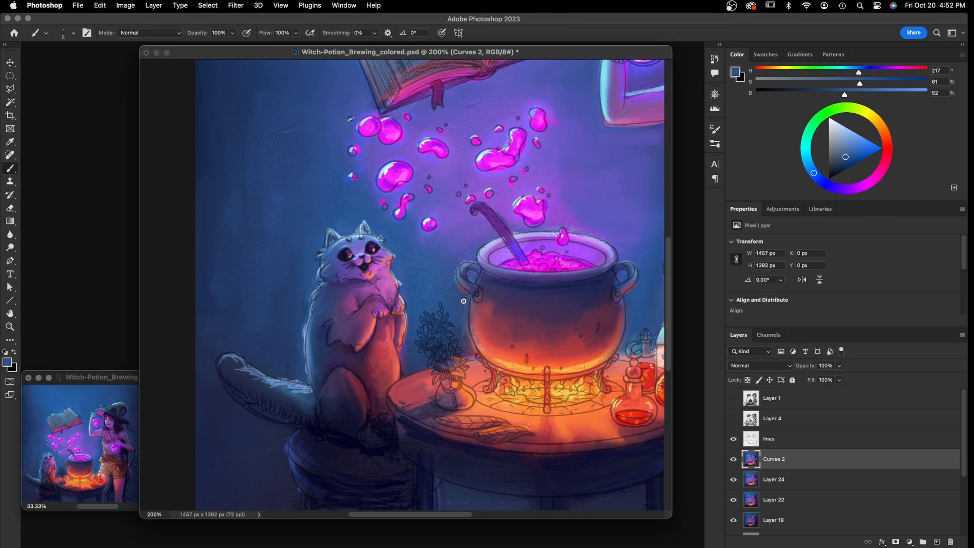
alt+click(461, 333)
mouse_move(469, 331)
mouse_down()
mouse_move(467, 347)
mouse_move(459, 328)
mouse_up()
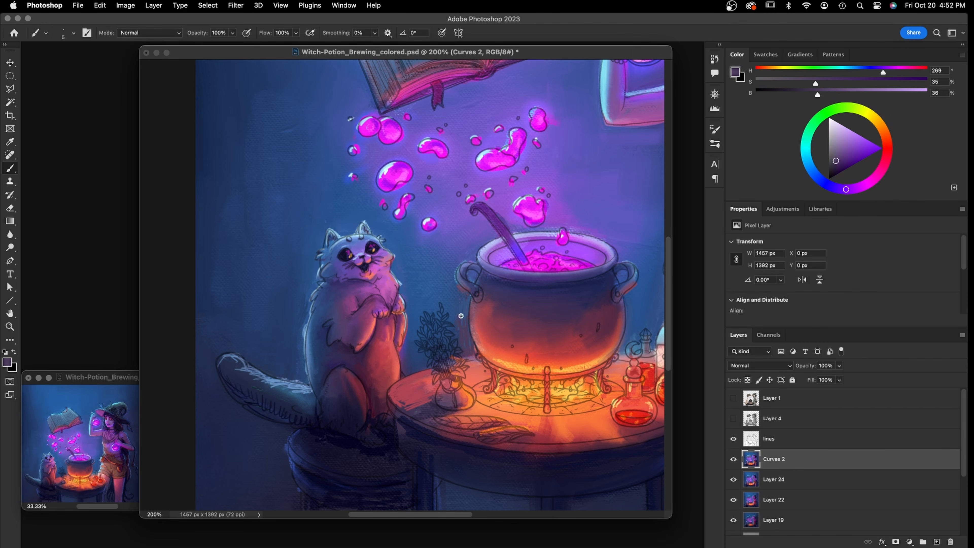
alt+click(453, 313)
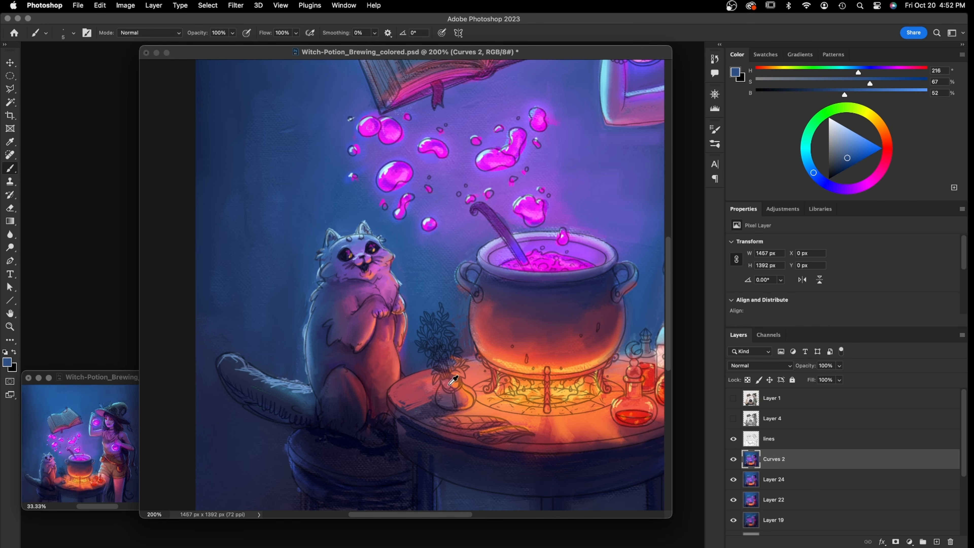
Compare the painted cat, cauldron, table and bottles with the original artwork on Layer 1 and the lines layer
click(733, 398)
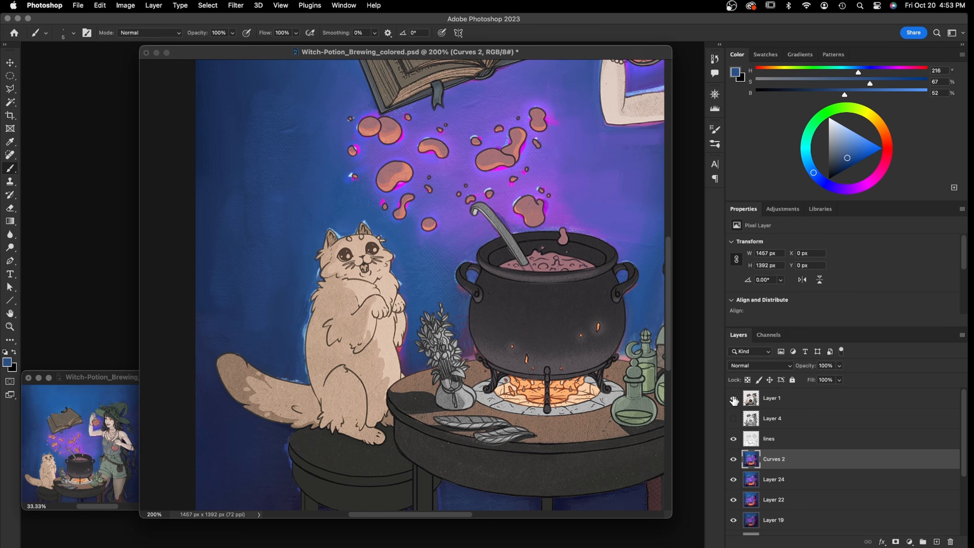
scroll(618, 386, right, 6)
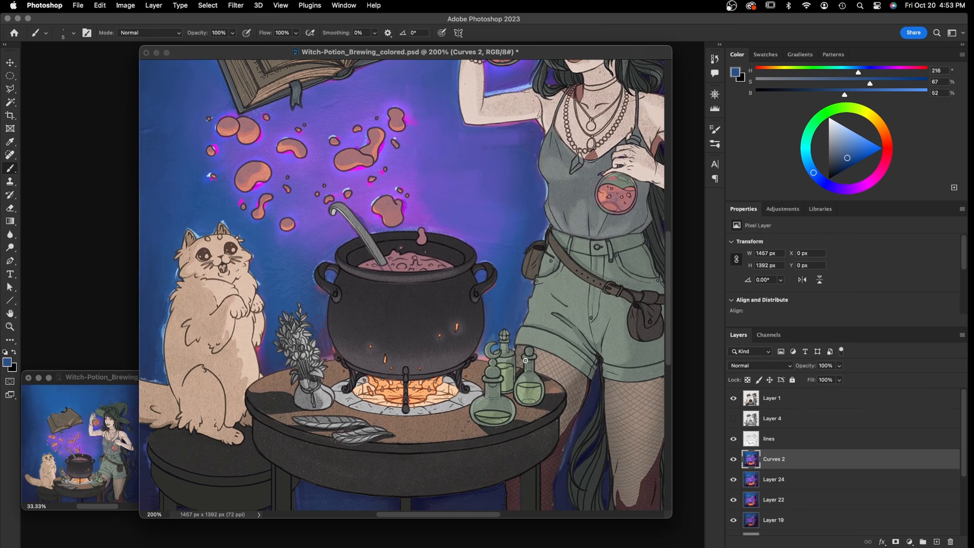
scroll(506, 401, left, 2)
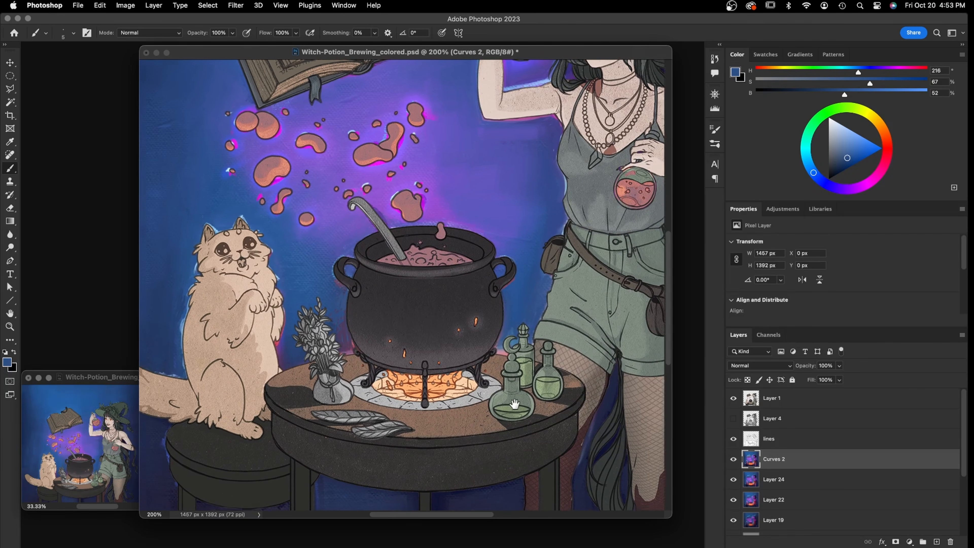
click(733, 398)
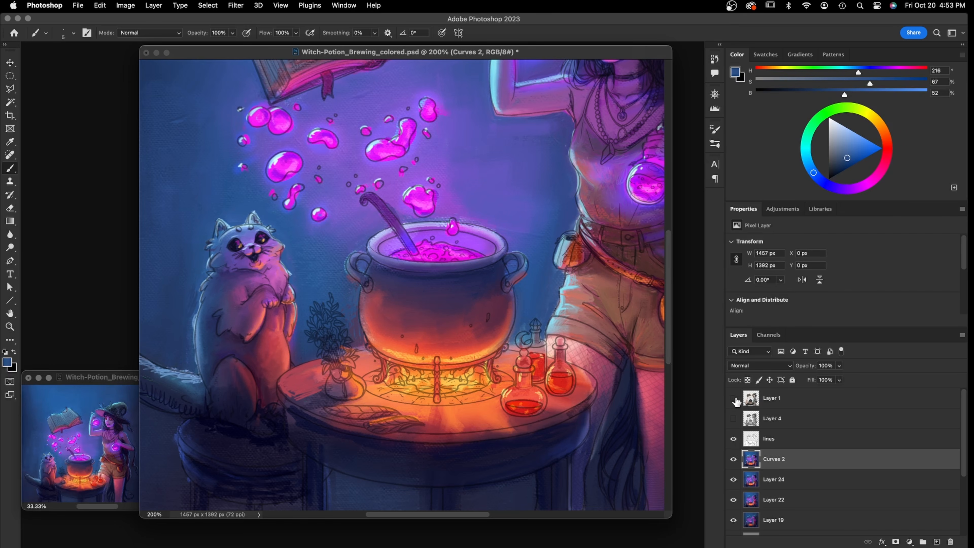
click(733, 438)
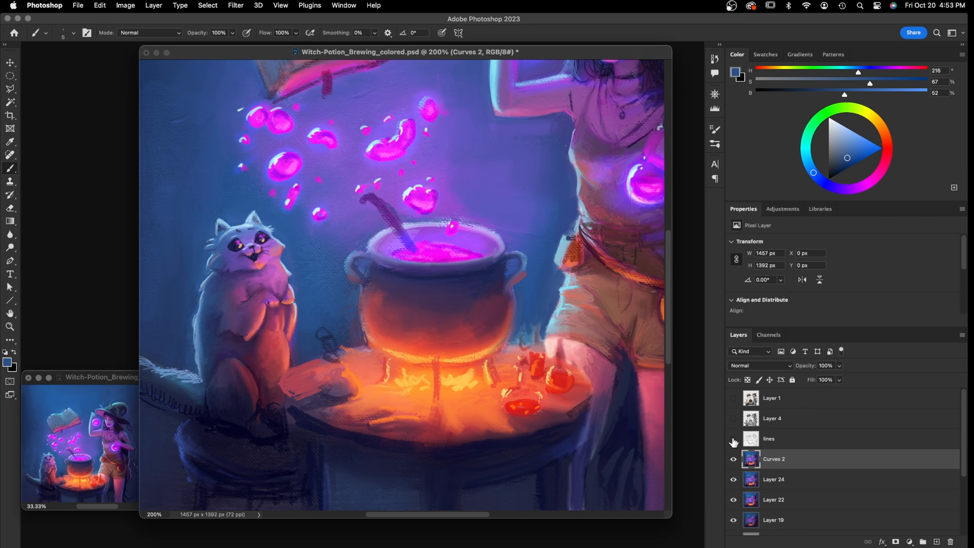
click(733, 439)
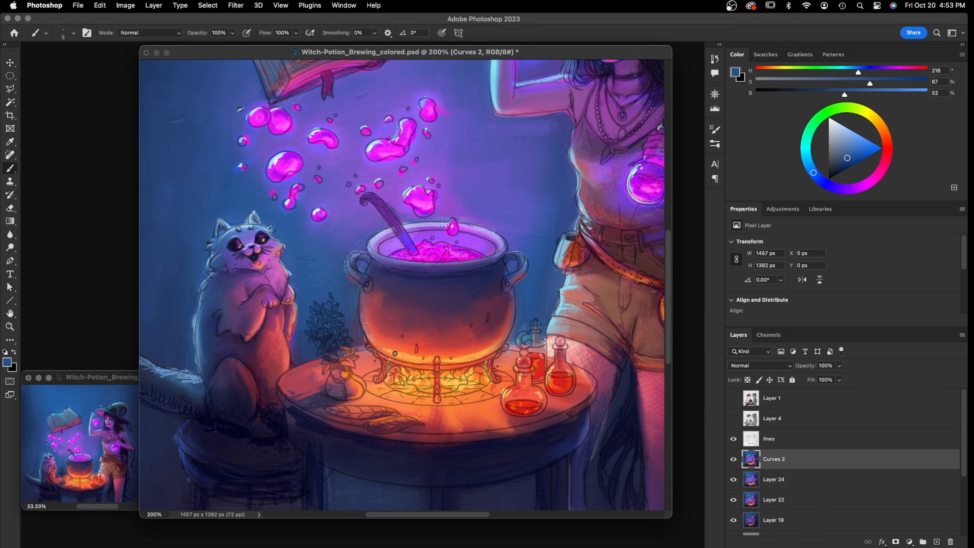
scroll(372, 365, left, 3)
scroll(372, 364, down, 2)
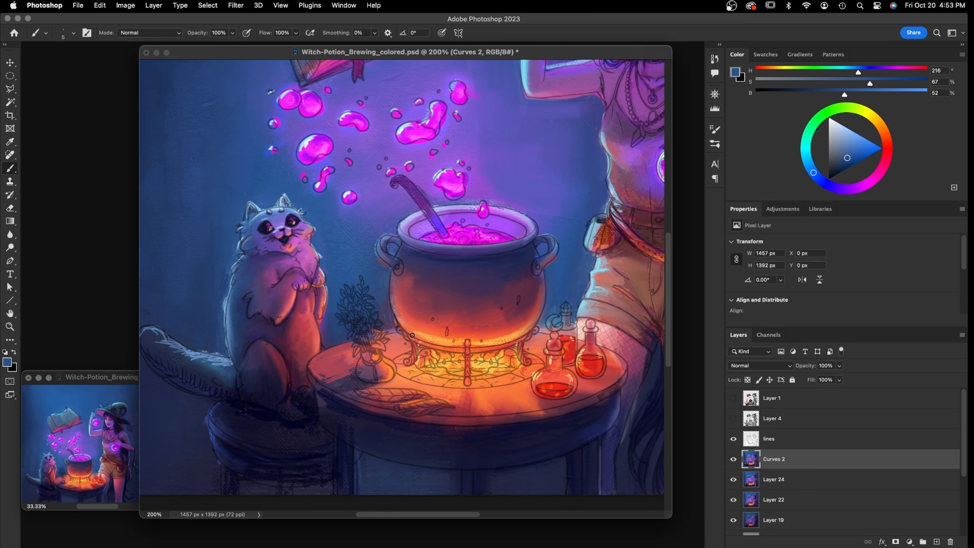
scroll(367, 361, left, 3)
scroll(368, 361, down, 1)
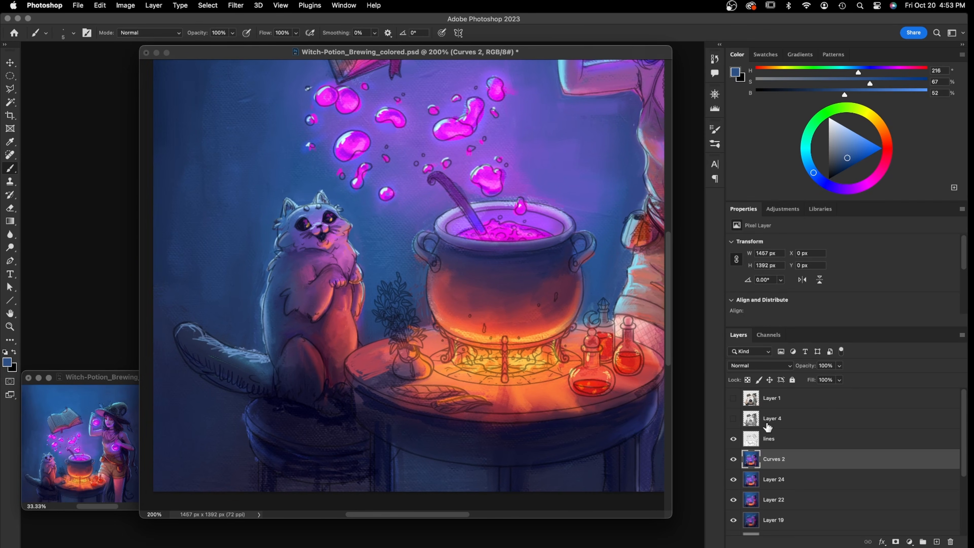
click(732, 440)
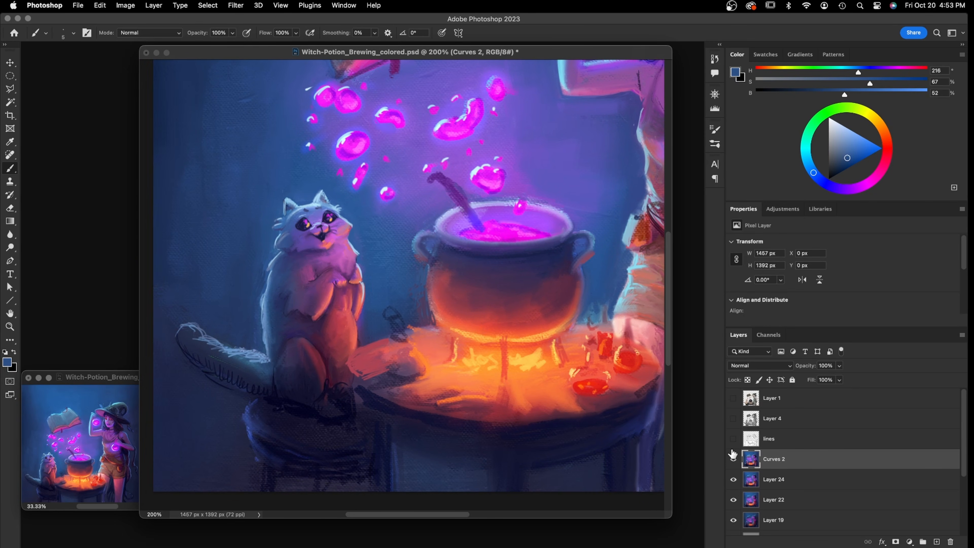
click(732, 440)
click(733, 439)
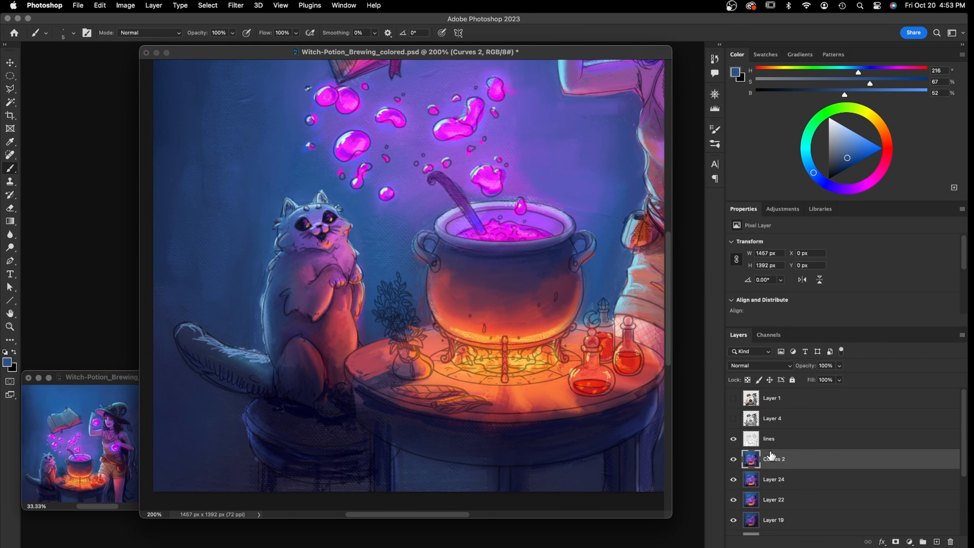
Add fur accents to the cat's body, leg and chin in sampled purple, dark red and salmon pink, checking against the line art
alt+click(317, 252)
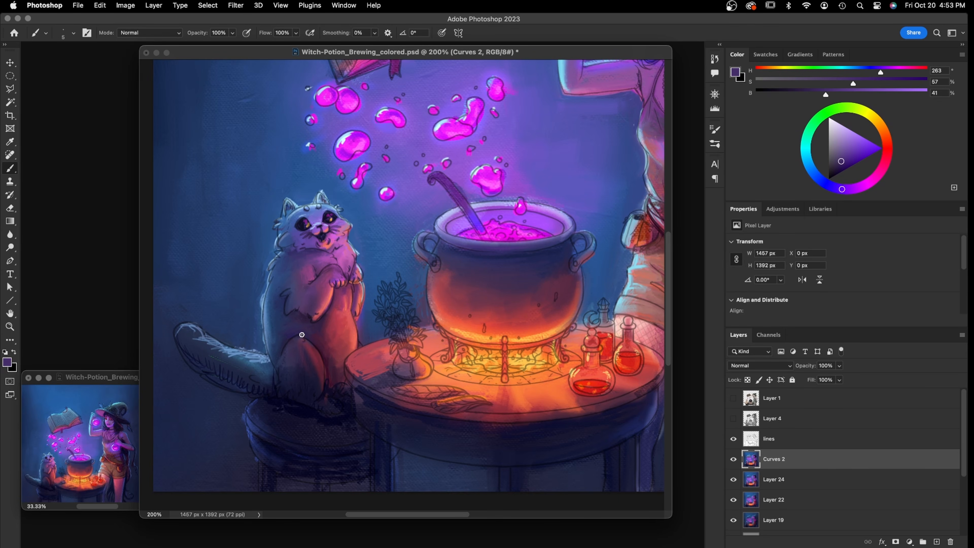
alt+click(331, 336)
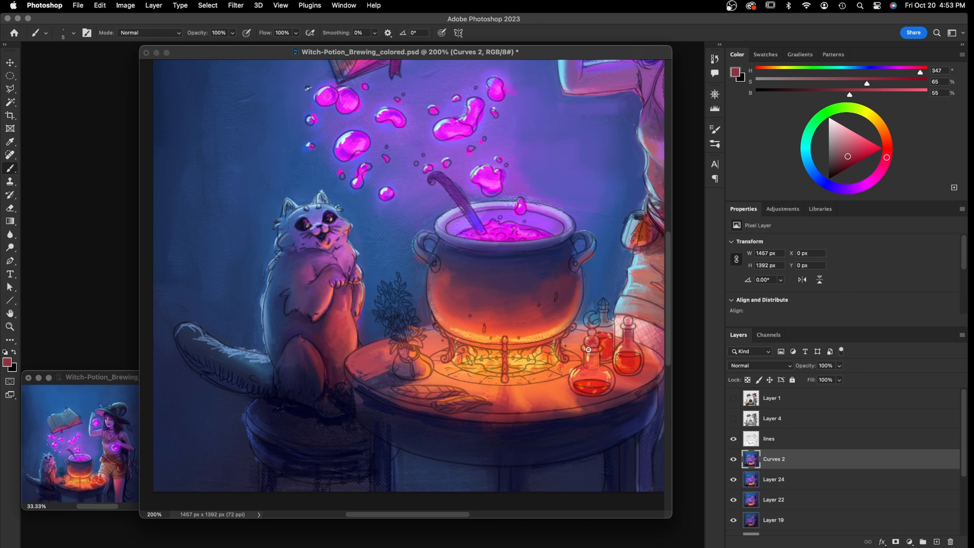
click(733, 438)
click(733, 438)
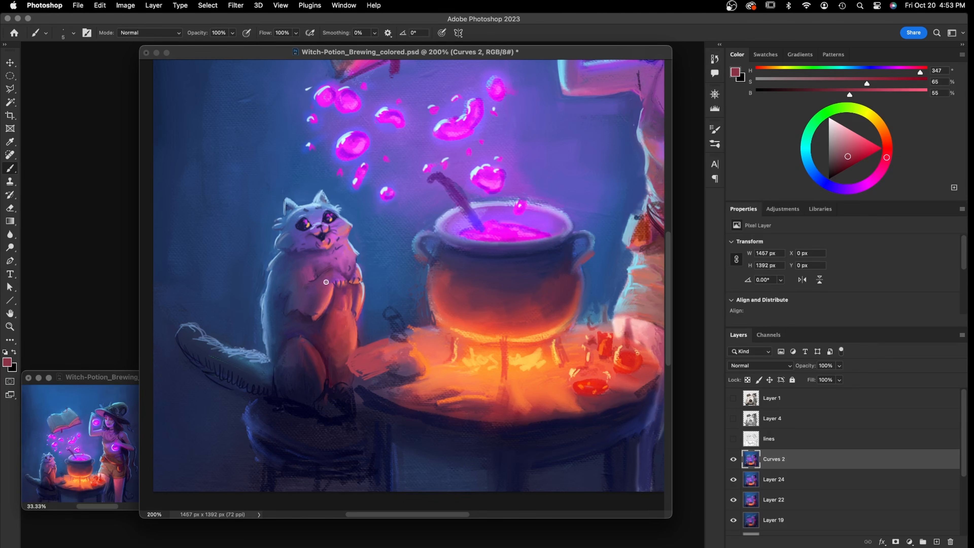
alt+click(328, 243)
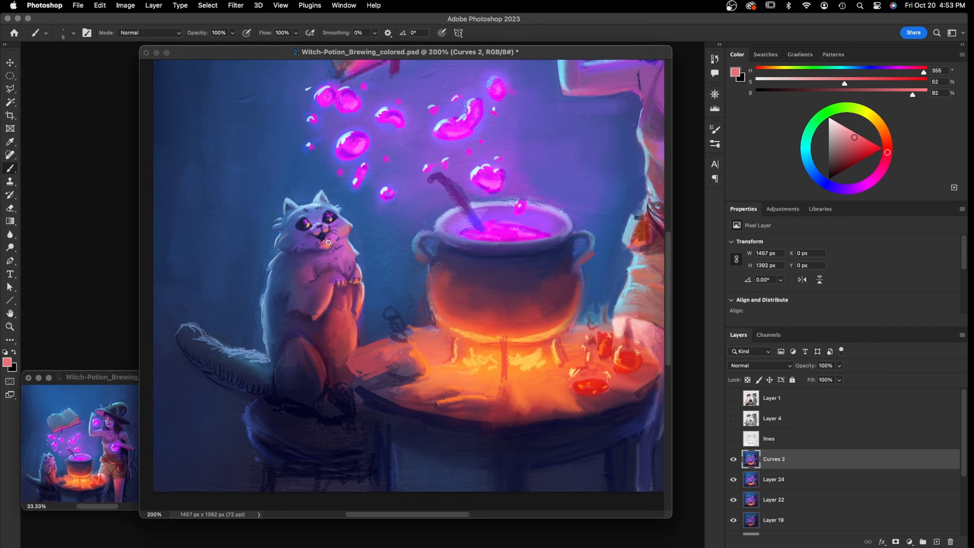
alt+click(330, 241)
Switch to the Mixer Brush, enlarge it to 15, and blend the tail's light rim fur and dark underside
click(14, 171)
click(57, 199)
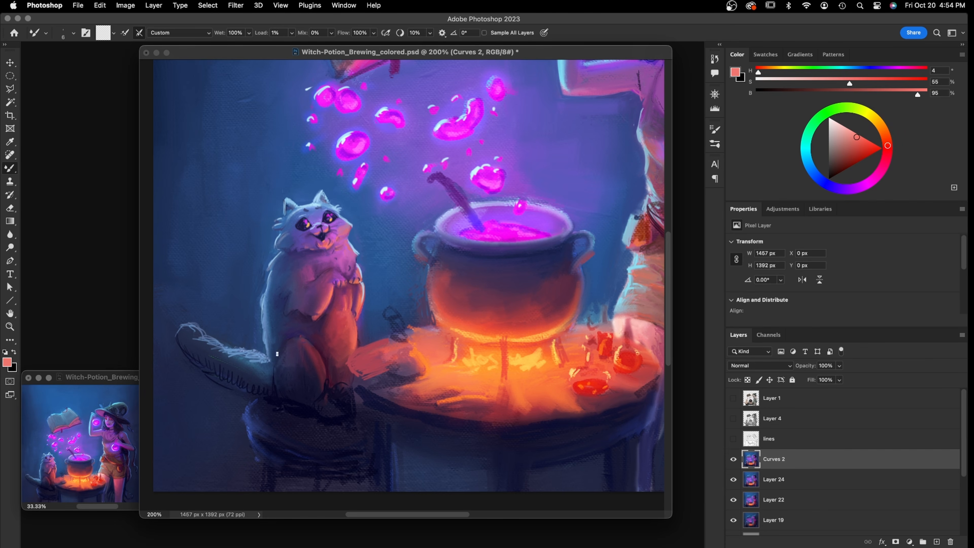
key(bracketright)
key(bracketright)
key(bracketright)
mouse_move(244, 360)
mouse_down()
mouse_move(187, 331)
mouse_move(199, 329)
mouse_move(199, 316)
mouse_up()
drag(232, 374, 271, 392)
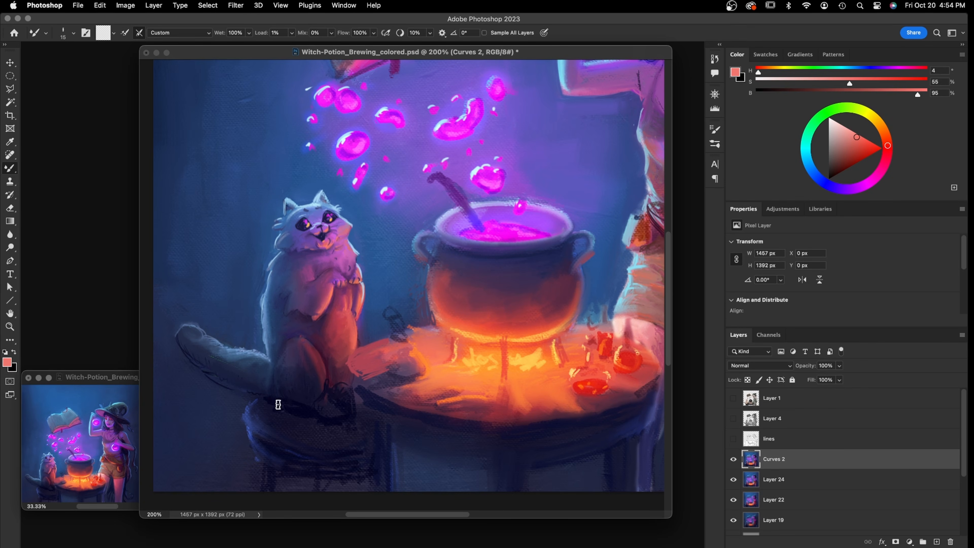
Blend the cat's feet, the stool seat, the table's near edge and the tail tip with the Mixer Brush
mouse_move(314, 404)
mouse_down()
mouse_move(326, 375)
mouse_move(311, 404)
mouse_move(340, 379)
mouse_move(343, 397)
mouse_move(353, 364)
mouse_move(385, 377)
mouse_move(360, 361)
mouse_move(371, 351)
mouse_move(356, 372)
mouse_move(368, 349)
mouse_move(366, 366)
mouse_move(375, 362)
mouse_move(360, 351)
mouse_move(345, 361)
mouse_move(345, 388)
mouse_move(343, 356)
mouse_move(332, 370)
mouse_move(342, 361)
mouse_move(355, 383)
mouse_move(340, 368)
mouse_move(373, 387)
mouse_move(366, 376)
mouse_move(389, 383)
mouse_move(395, 372)
mouse_up()
mouse_move(208, 337)
mouse_down()
mouse_move(186, 332)
mouse_move(202, 334)
mouse_move(202, 347)
mouse_move(187, 346)
mouse_move(221, 347)
mouse_move(227, 364)
mouse_move(244, 359)
mouse_move(218, 365)
mouse_move(212, 344)
mouse_up()
key(bracketleft)
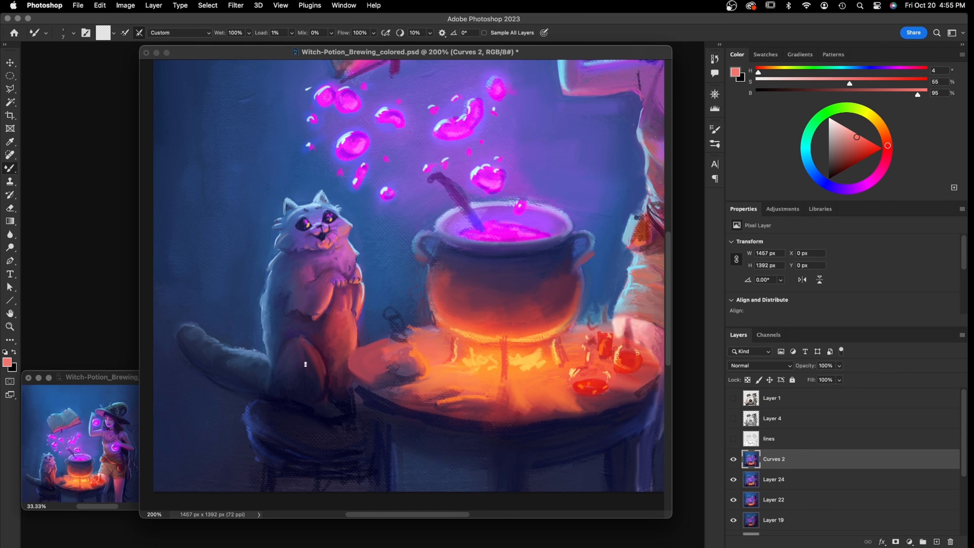
key(bracketright)
key(bracketright)
mouse_move(347, 393)
mouse_down()
mouse_move(343, 377)
mouse_move(347, 402)
mouse_move(372, 402)
mouse_move(345, 372)
mouse_move(333, 395)
mouse_up()
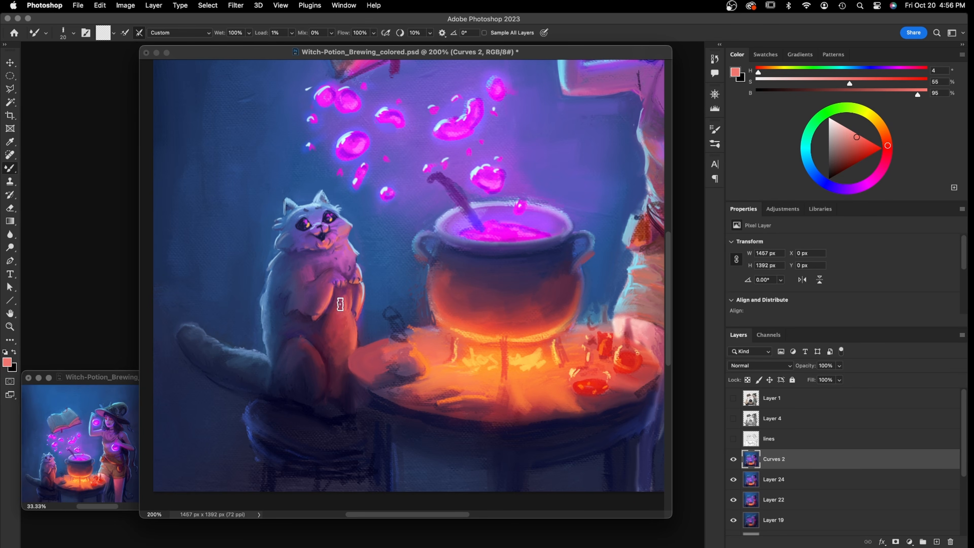
Smooth the cat's body and the background around it, varying the Mixer Brush size up to 30
key(bracketleft)
key(bracketleft)
key(bracketleft)
key(bracketright)
key(bracketright)
key(bracketright)
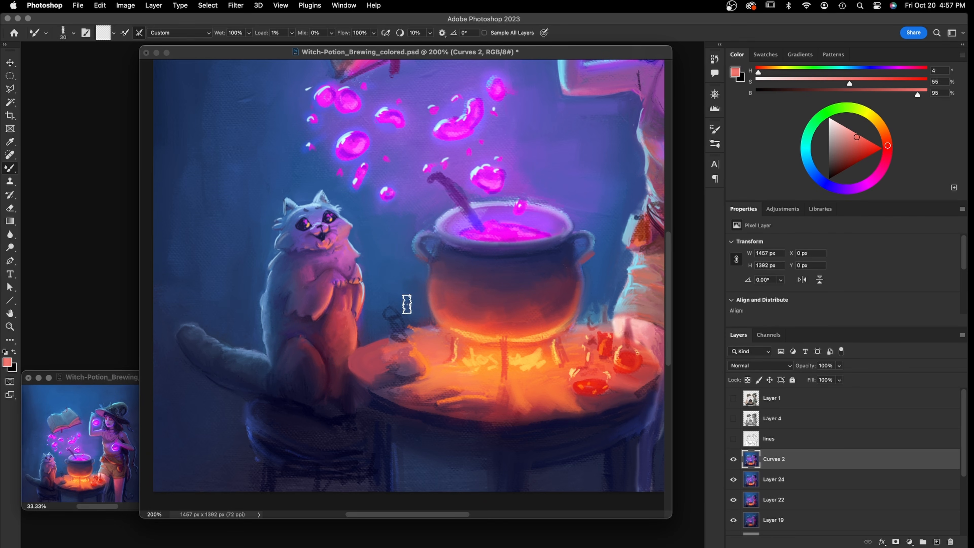
key(bracketleft)
key(bracketleft)
Show the lines layer and blend the stool and the table's front side smoothly within the line art
click(732, 439)
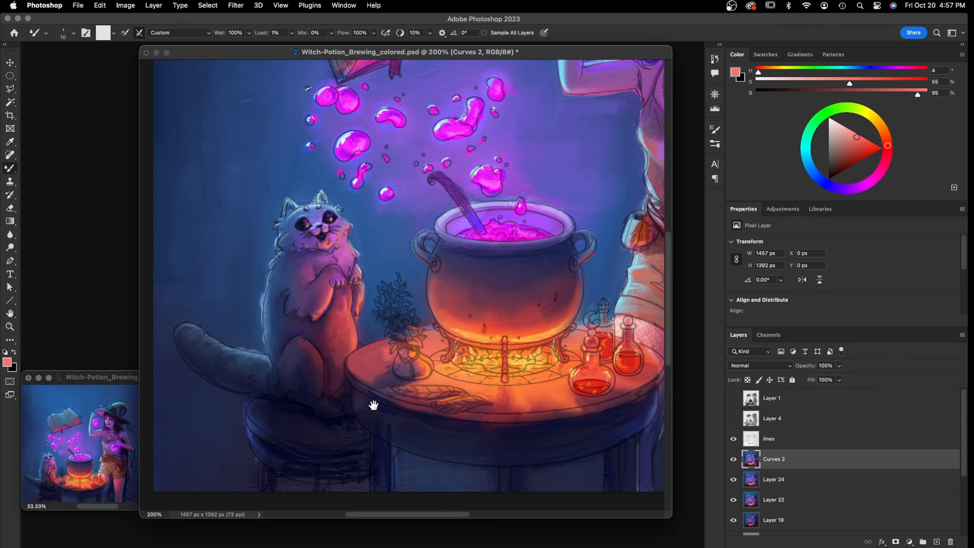
drag(374, 402, 331, 347)
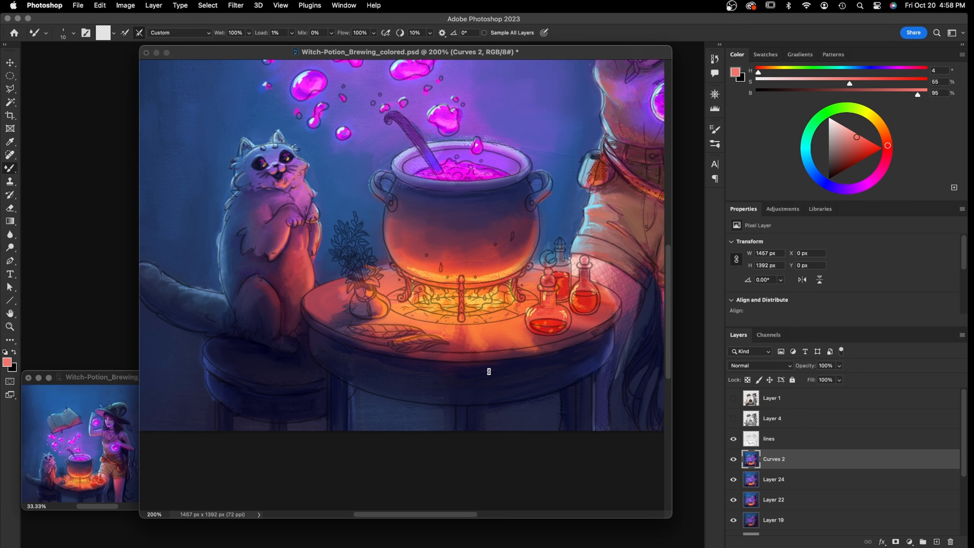
key(bracketright)
key(bracketright)
Return to the regular Brush at size 10 and paint the shadow under the tabletop rim and the table's side in sampled dark navy
right_click(10, 168)
click(43, 170)
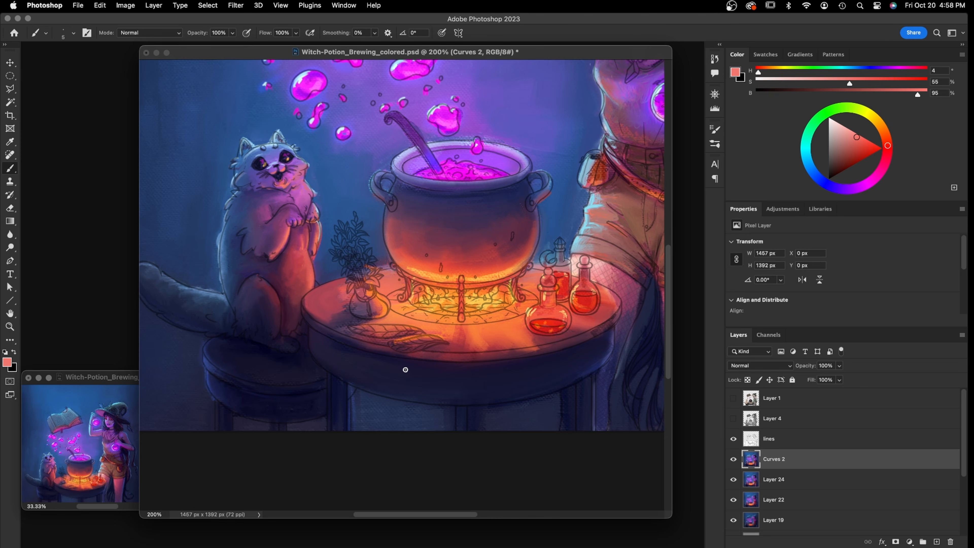
key(bracketright)
key(bracketright)
key(bracketright)
key(bracketright)
alt+click(389, 359)
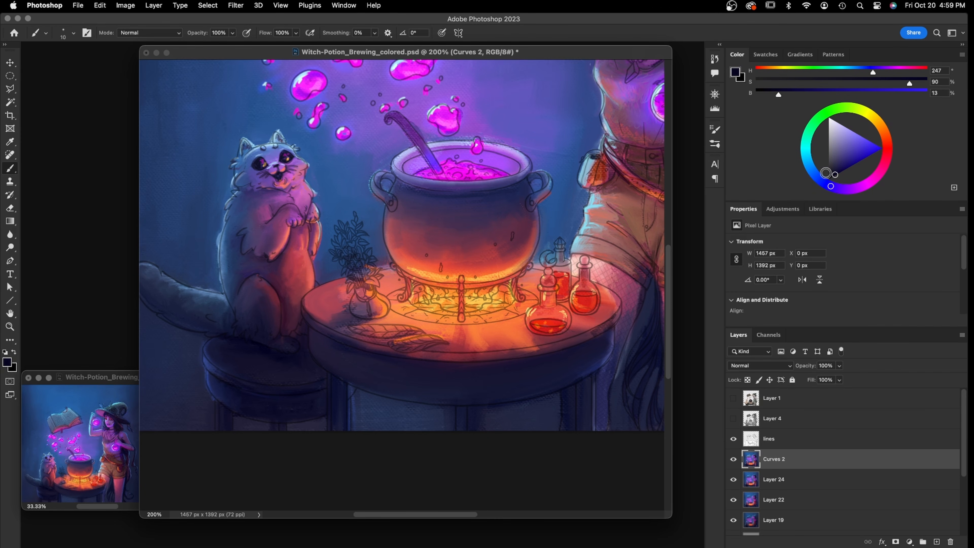
mouse_move(325, 342)
mouse_down()
mouse_move(395, 359)
mouse_move(344, 346)
mouse_move(474, 362)
mouse_move(416, 364)
mouse_move(519, 360)
mouse_move(606, 333)
mouse_up()
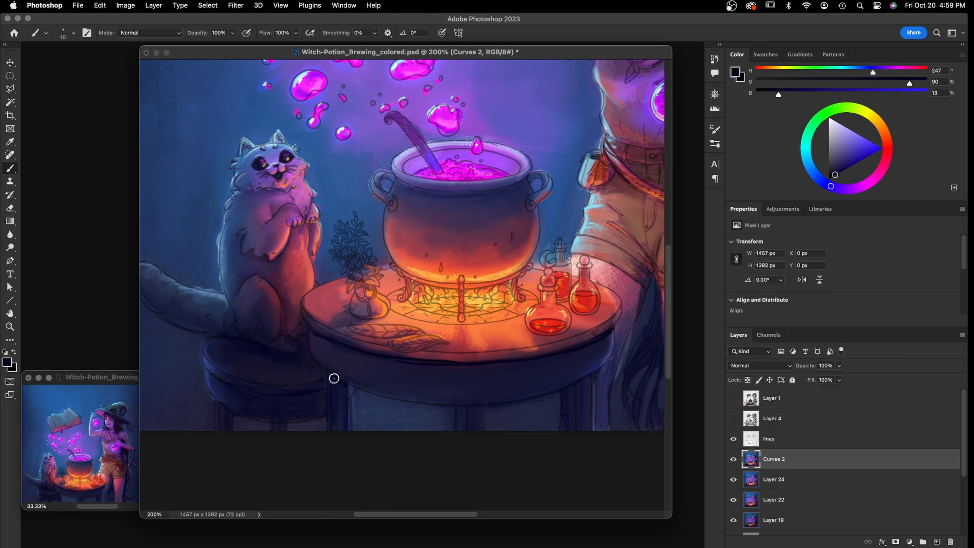
mouse_move(343, 388)
mouse_down()
mouse_move(337, 398)
mouse_move(324, 381)
mouse_move(324, 400)
mouse_move(320, 379)
mouse_move(306, 409)
mouse_move(324, 392)
mouse_move(320, 371)
mouse_move(412, 371)
mouse_up()
drag(311, 344, 318, 358)
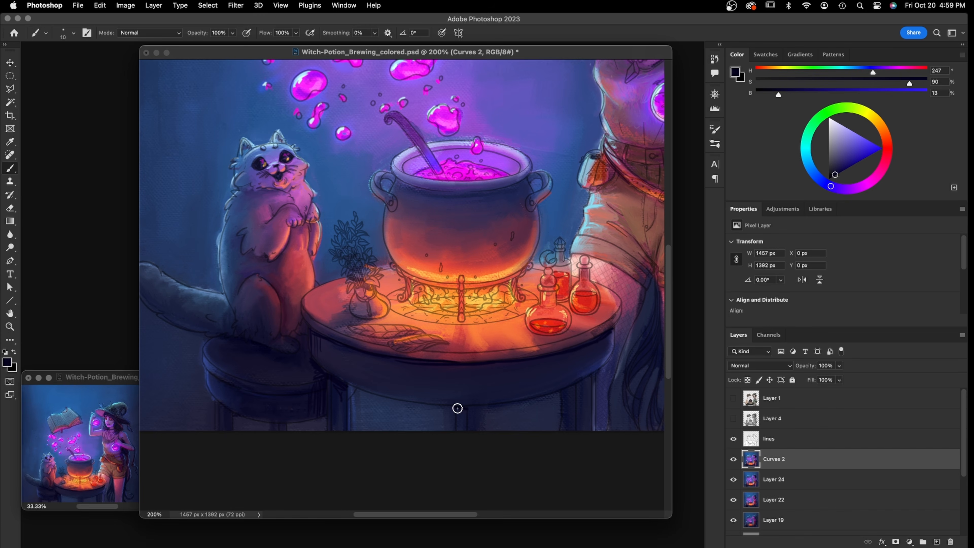
Paint the table legs and the background gaps between them under the tabletop in sampled dark navy and blue tones
alt+click(435, 416)
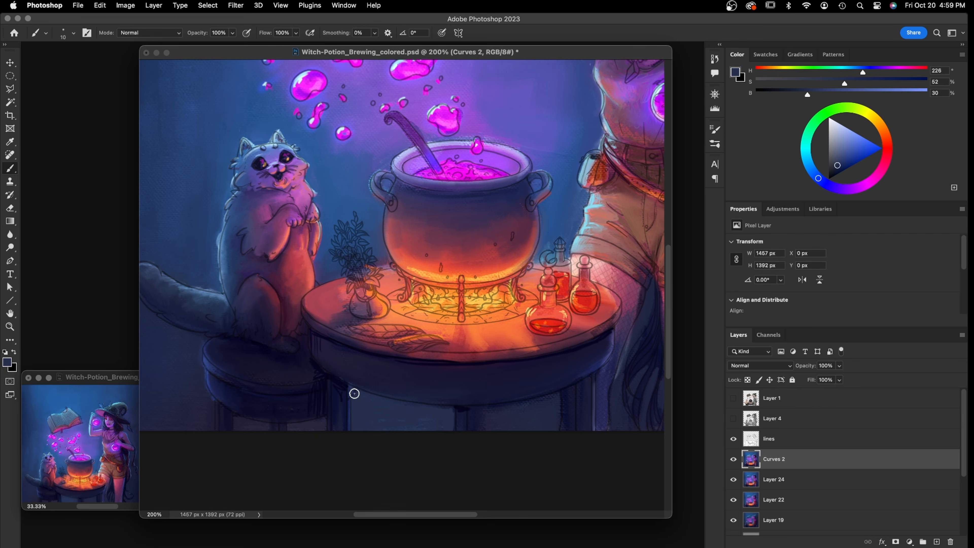
alt+click(344, 396)
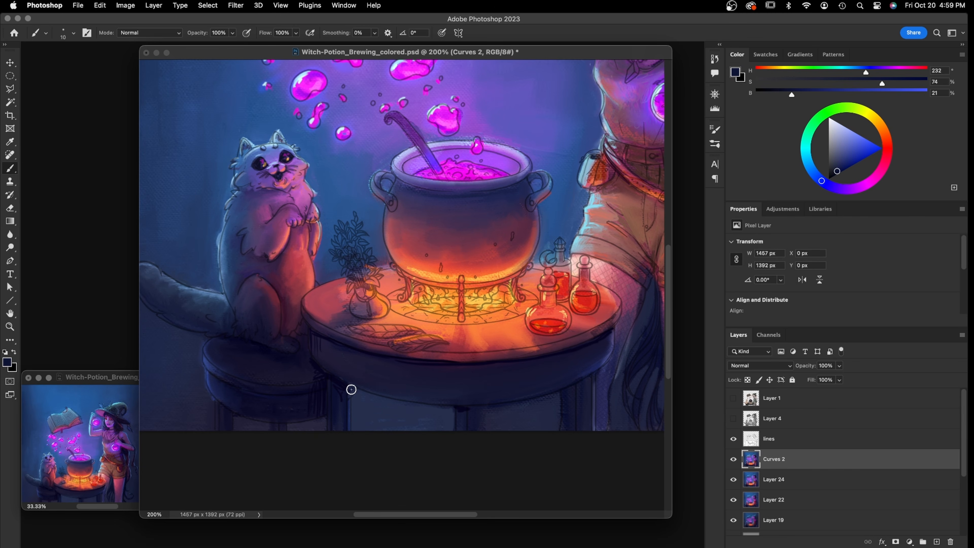
alt+click(452, 414)
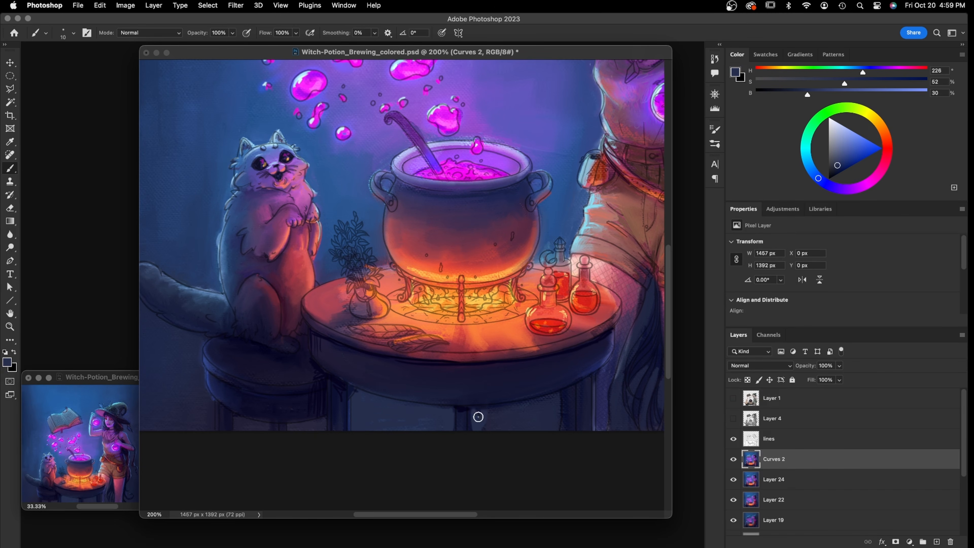
mouse_move(504, 410)
mouse_down()
mouse_move(483, 429)
mouse_move(535, 407)
mouse_move(494, 423)
mouse_move(516, 426)
mouse_move(538, 405)
mouse_move(479, 410)
mouse_move(554, 397)
mouse_move(525, 411)
mouse_move(530, 418)
mouse_move(551, 386)
mouse_move(561, 391)
mouse_move(551, 427)
mouse_move(556, 416)
mouse_move(539, 428)
mouse_up()
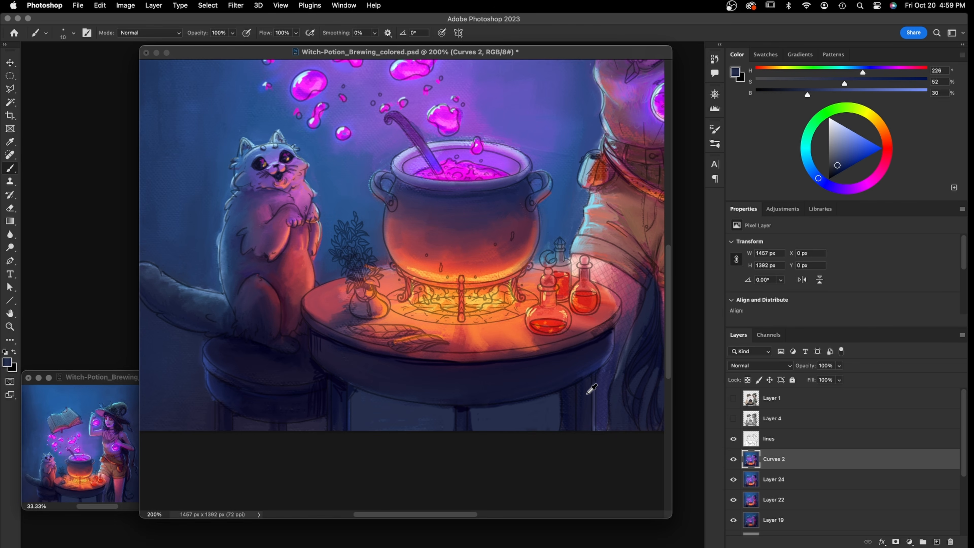
alt+click(586, 396)
mouse_move(591, 390)
mouse_down()
mouse_move(589, 421)
mouse_move(592, 377)
mouse_move(592, 434)
mouse_move(591, 396)
mouse_up()
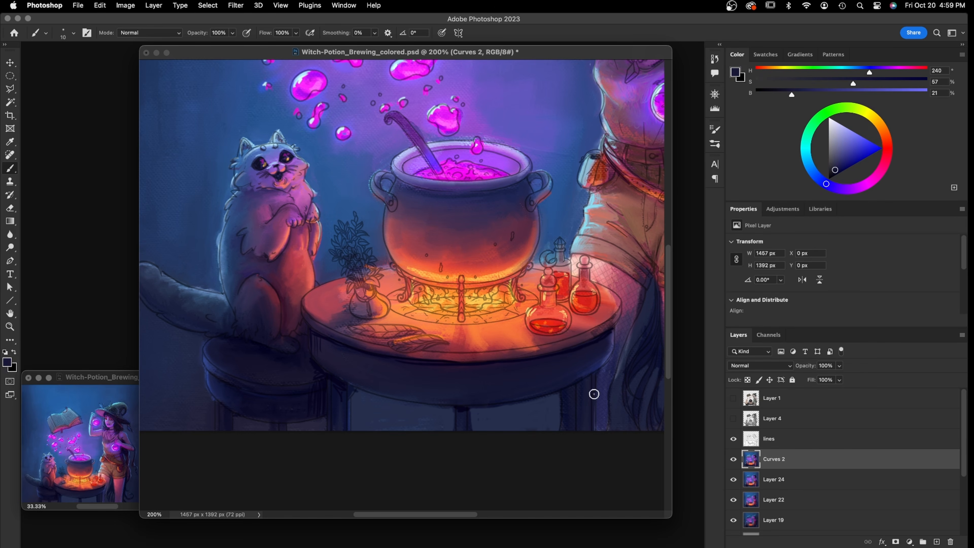
alt+click(583, 366)
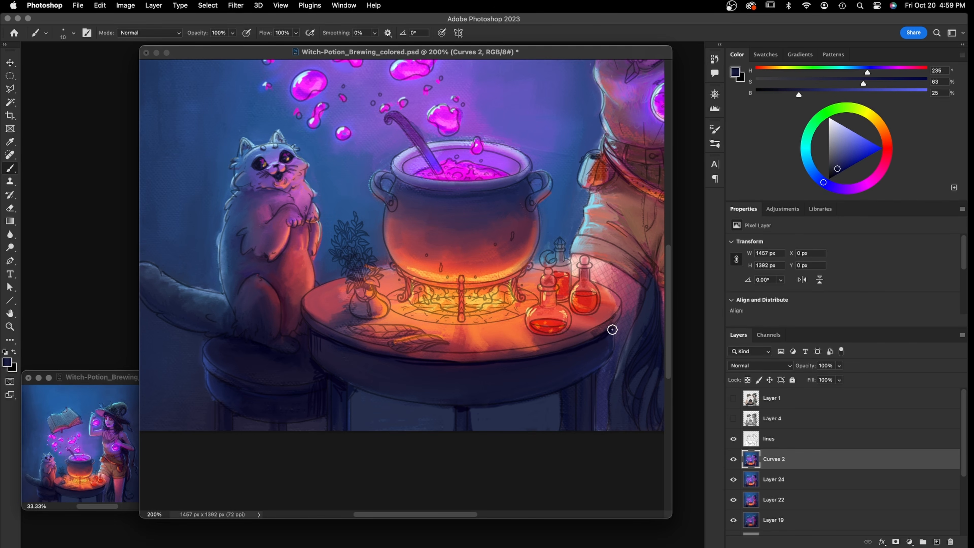
Define the tabletop's front rim and outer edges in sampled dark plum, dark violet and muted red
alt+click(572, 340)
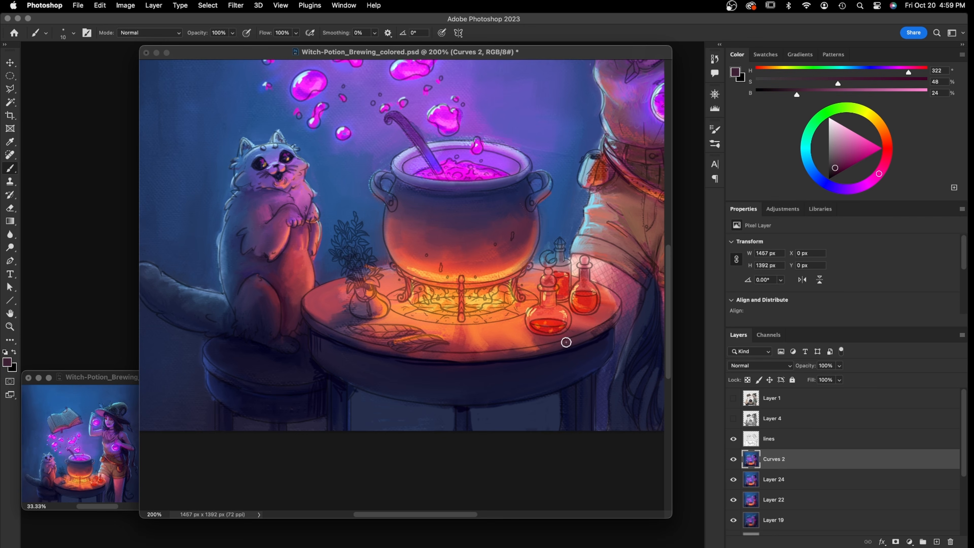
drag(596, 330, 617, 309)
mouse_move(564, 346)
mouse_down()
mouse_move(468, 358)
mouse_move(505, 354)
mouse_up()
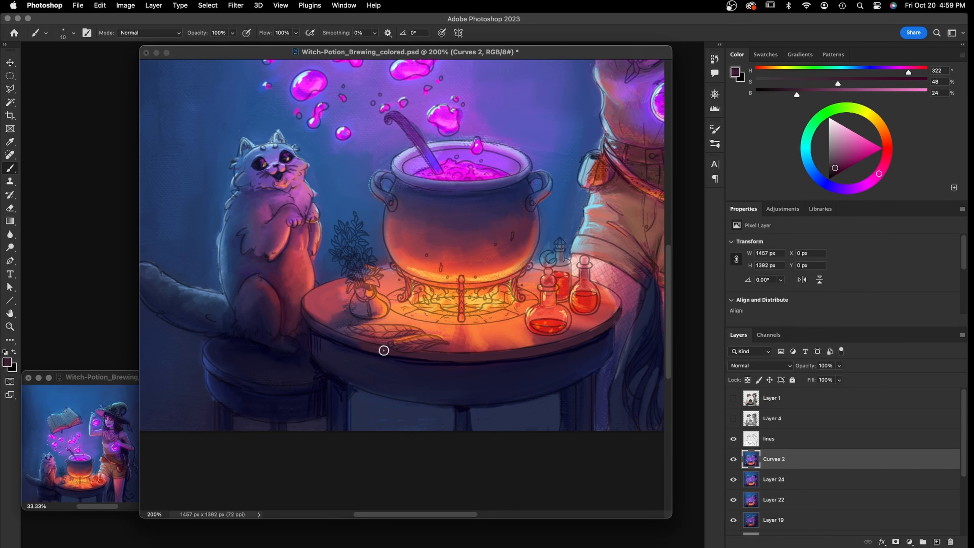
alt+click(354, 345)
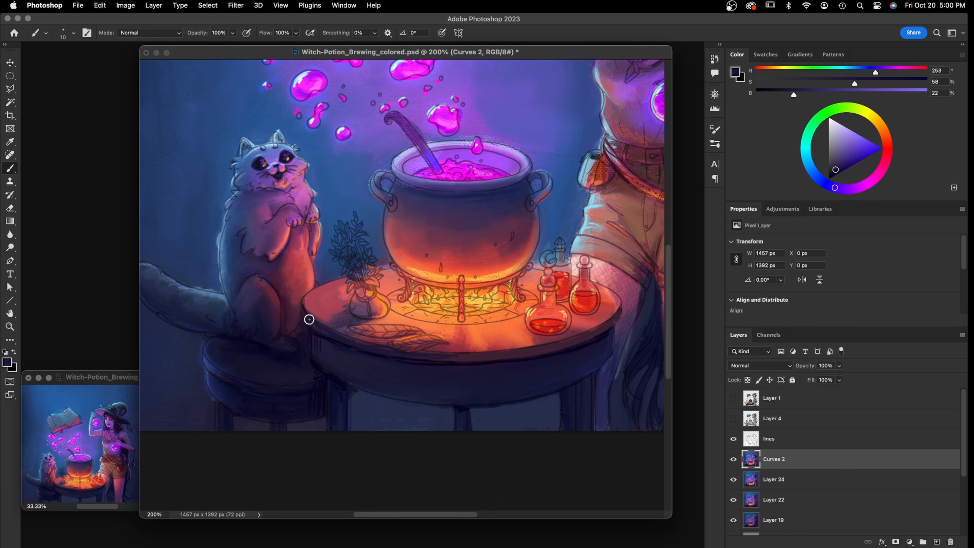
alt+click(309, 303)
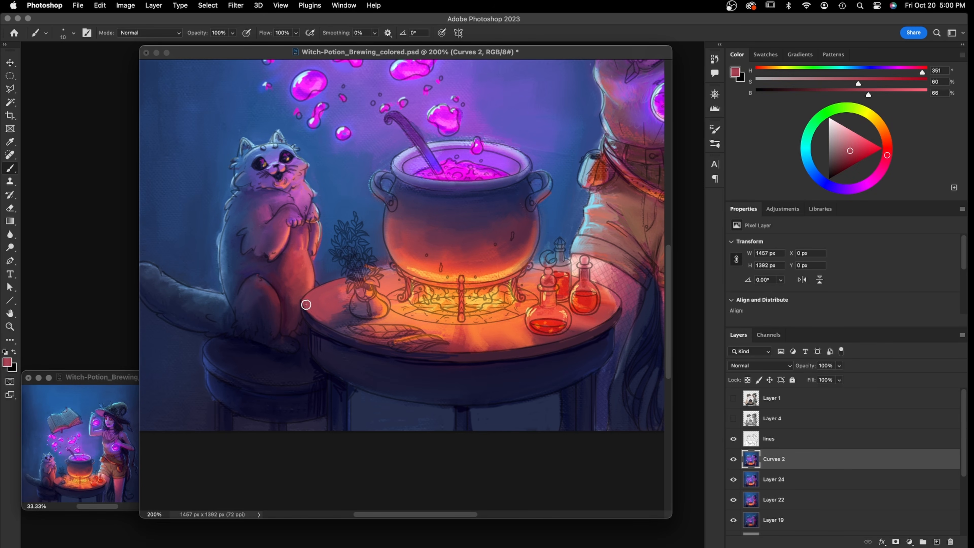
Paint the leaves lying on the tabletop and their shadows in sampled orange, muted purple, red and dark plum
alt+click(382, 320)
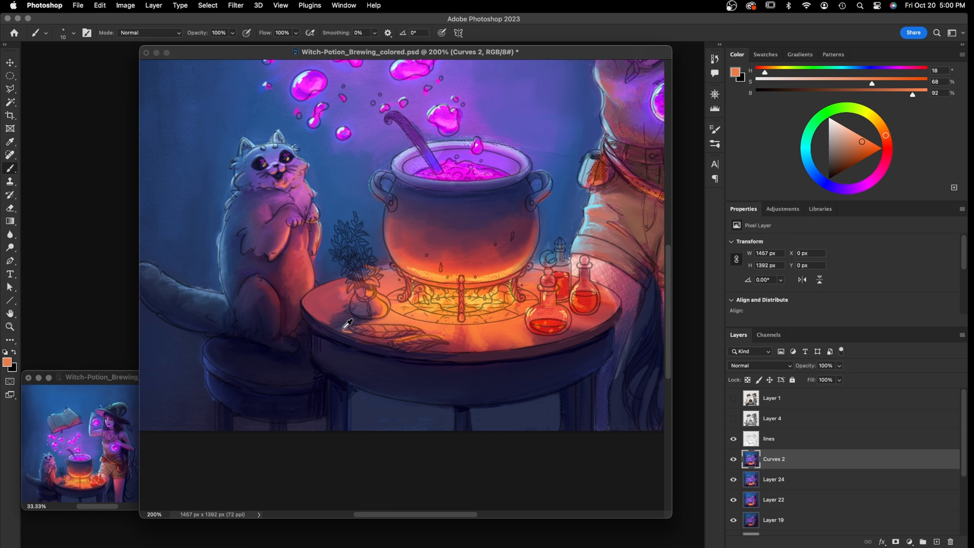
alt+click(340, 330)
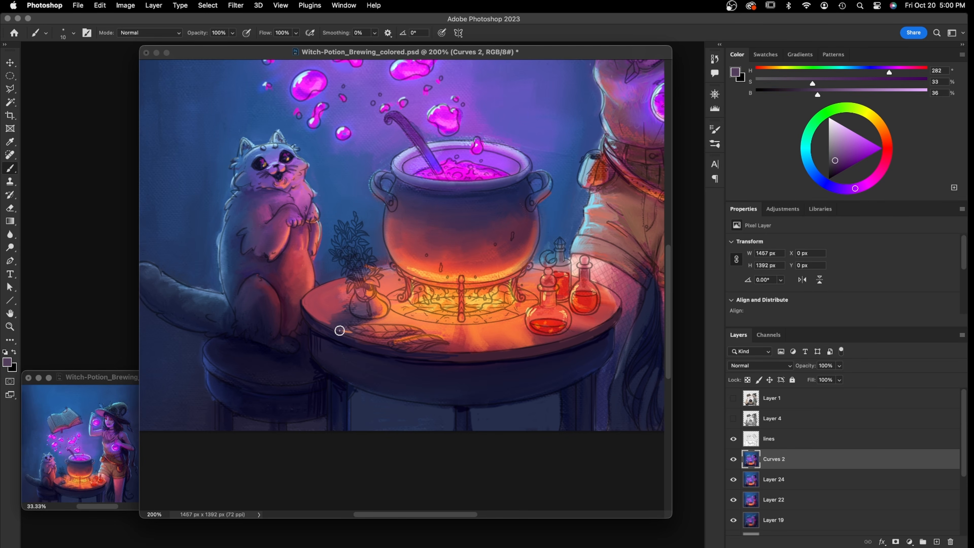
alt+click(384, 329)
alt+click(391, 333)
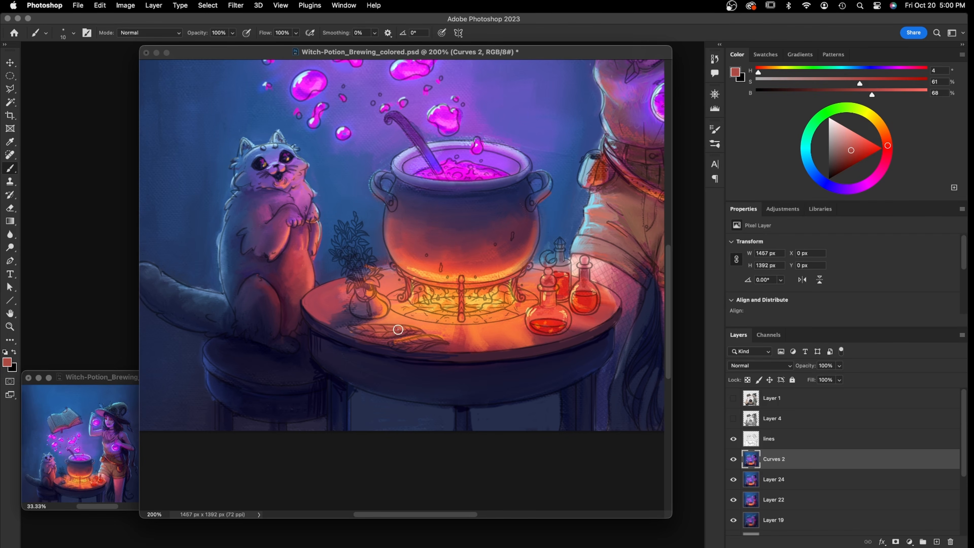
mouse_move(395, 338)
mouse_down()
mouse_move(441, 341)
mouse_move(407, 344)
mouse_move(424, 337)
mouse_up()
alt+click(438, 354)
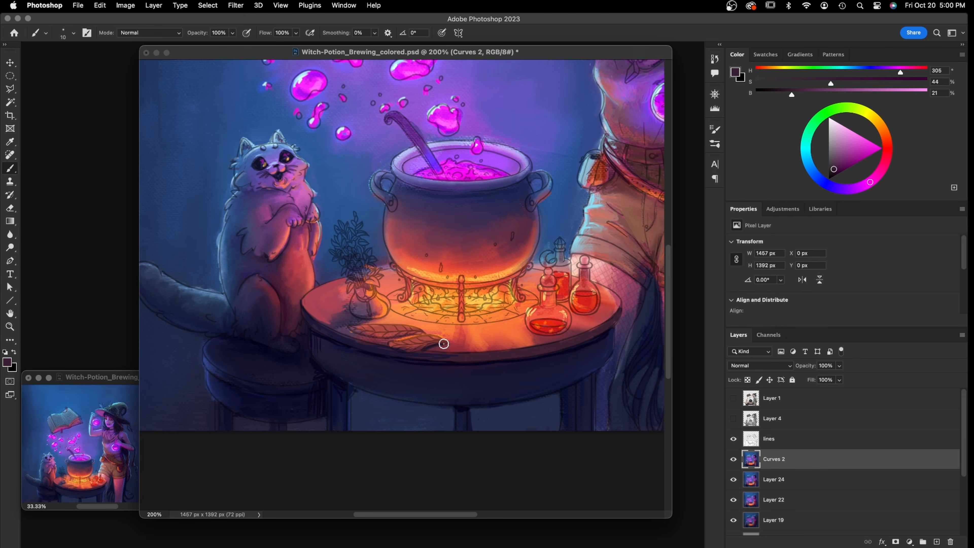
drag(392, 338, 421, 335)
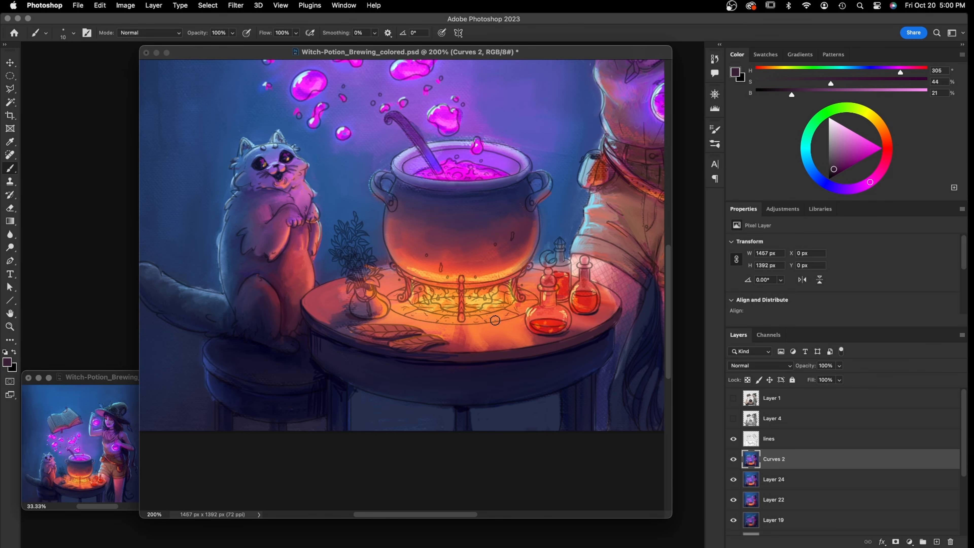
Refine the tabletop's front and the areas around the potion bottles with sampled dark plum, red, orange and salmon tones
alt+click(465, 354)
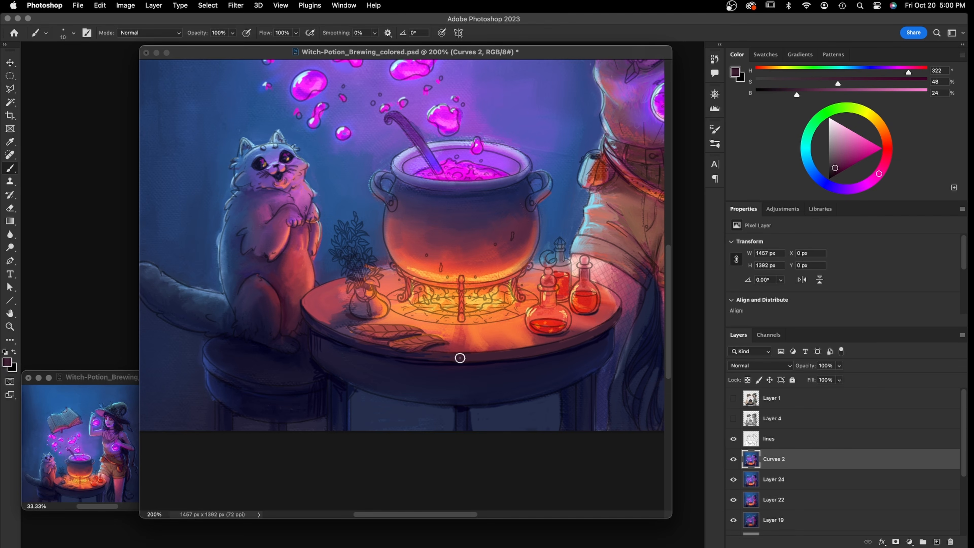
alt+click(474, 346)
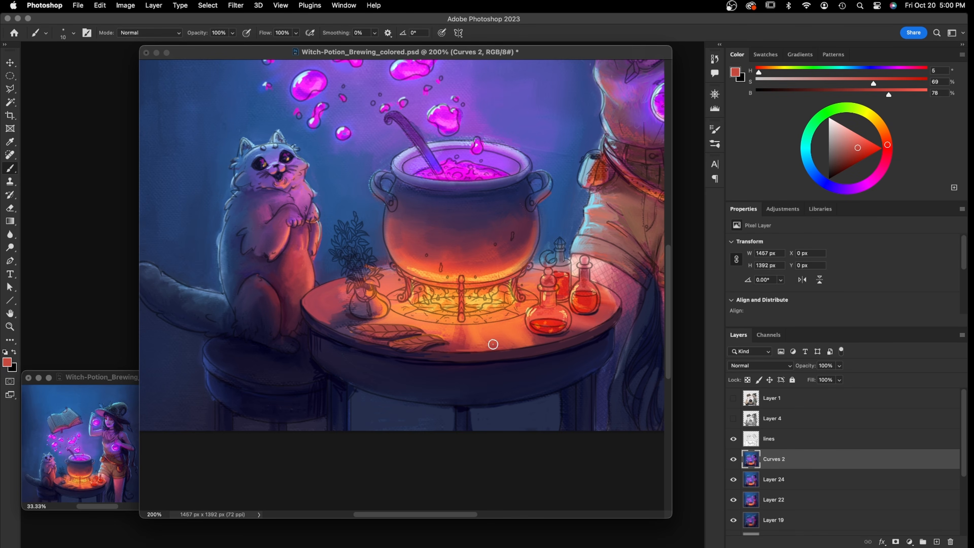
alt+click(516, 341)
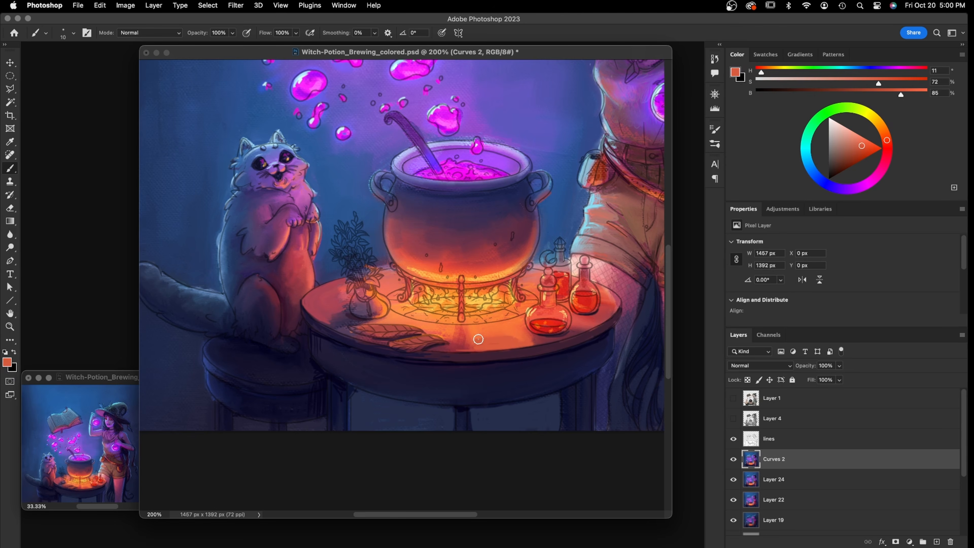
alt+click(506, 331)
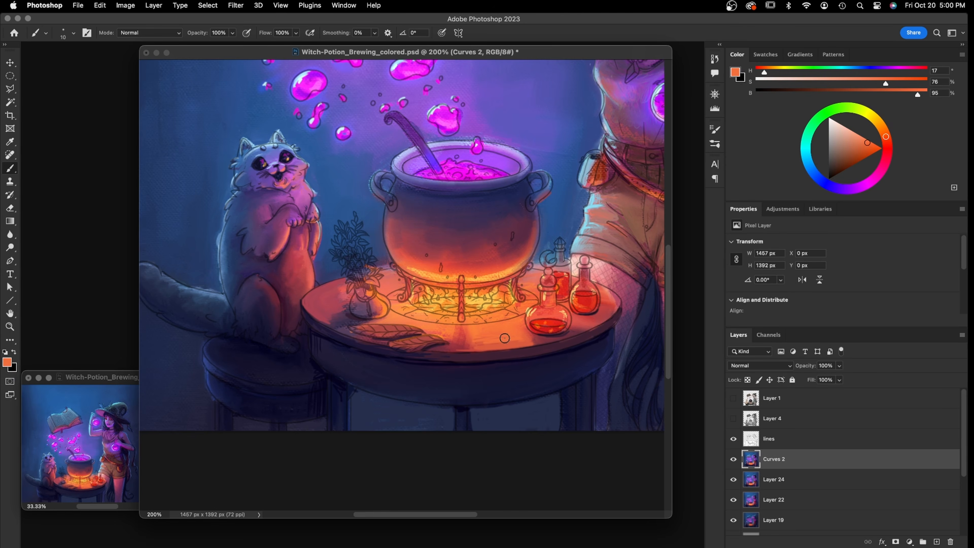
alt+click(582, 326)
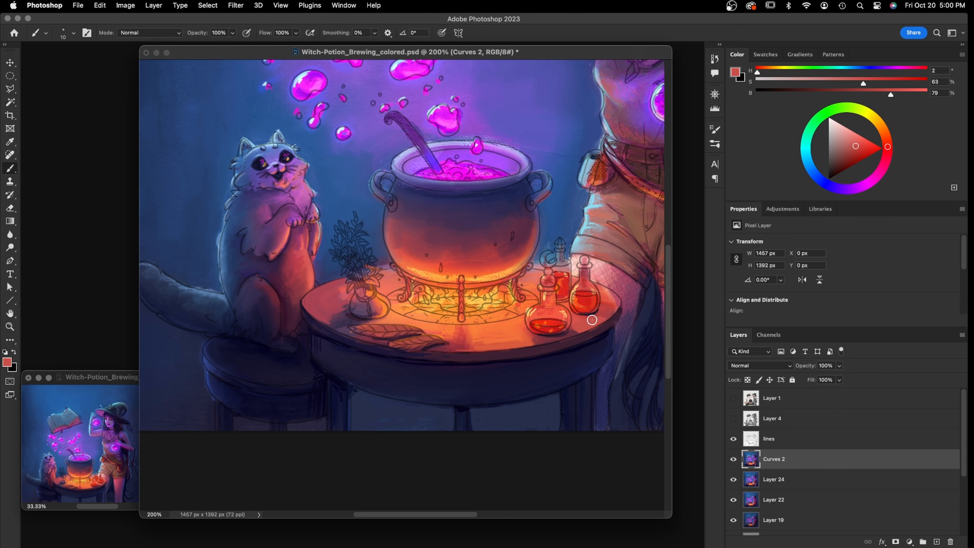
alt+click(606, 297)
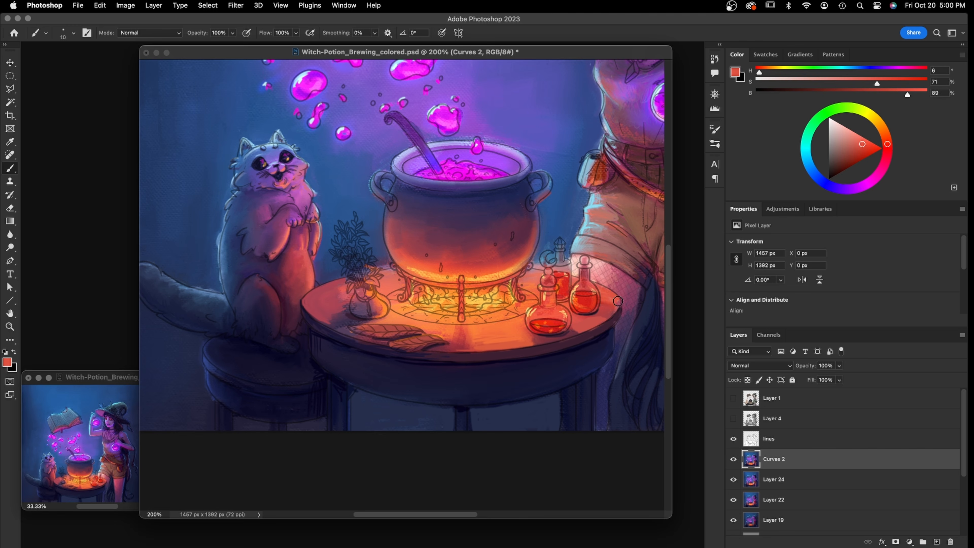
alt+click(536, 274)
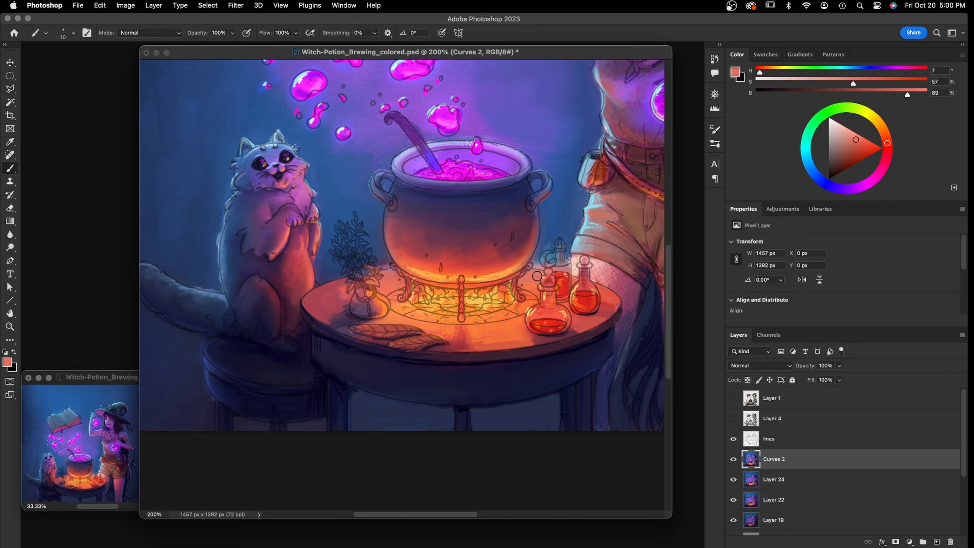
Paint the glass necks and stoppers of the potion bottles in sampled blue and violet background colors
alt+click(538, 254)
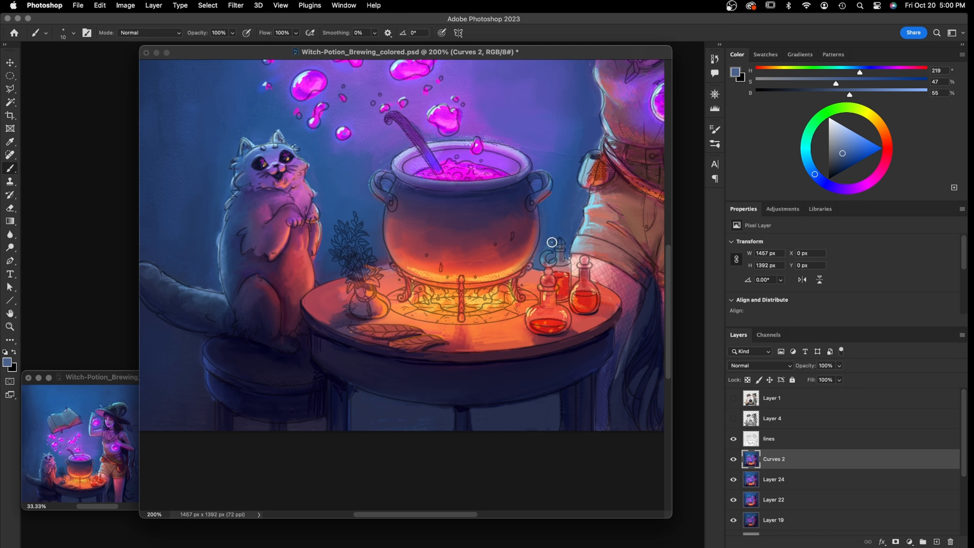
alt+click(552, 228)
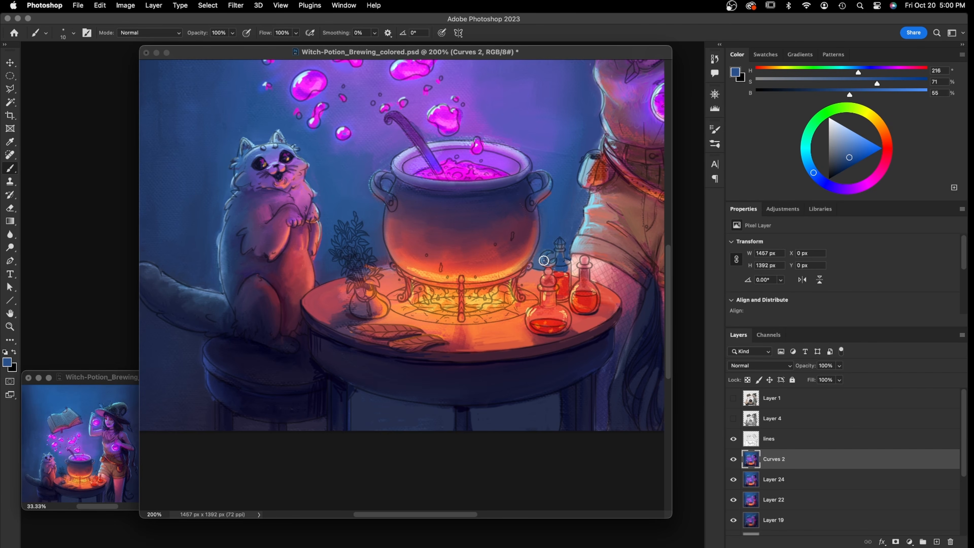
drag(547, 282, 550, 275)
alt+click(522, 100)
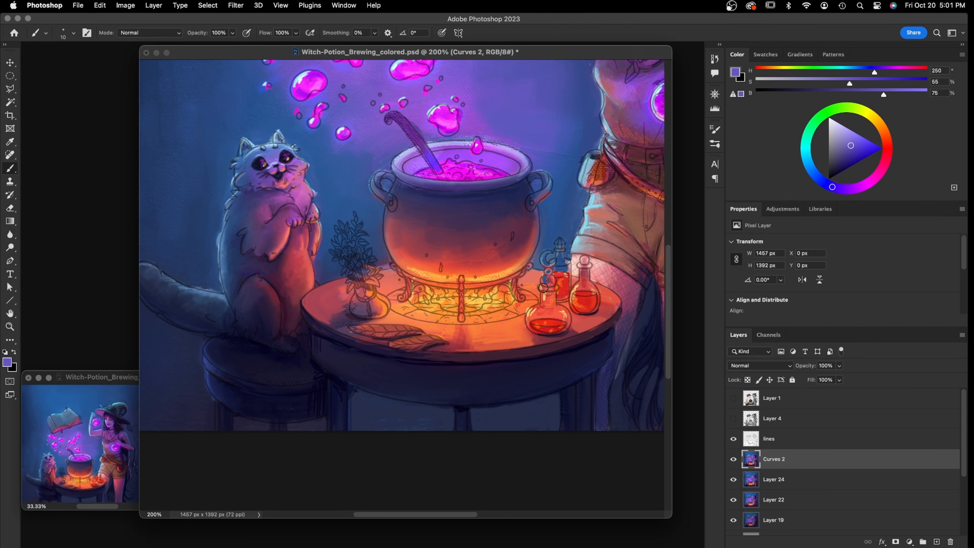
drag(544, 279, 555, 270)
drag(562, 268, 560, 240)
mouse_move(541, 286)
mouse_down()
mouse_move(556, 285)
mouse_move(542, 299)
mouse_up()
Add blue reflections and edge highlights to the potion bottles, ending with a lighter blue of hue 207, saturation 58, brightness 89
alt+click(286, 140)
mouse_move(540, 279)
mouse_down()
mouse_move(543, 258)
mouse_move(558, 243)
mouse_move(559, 263)
mouse_move(592, 265)
mouse_move(541, 292)
mouse_move(540, 314)
mouse_move(589, 261)
mouse_up()
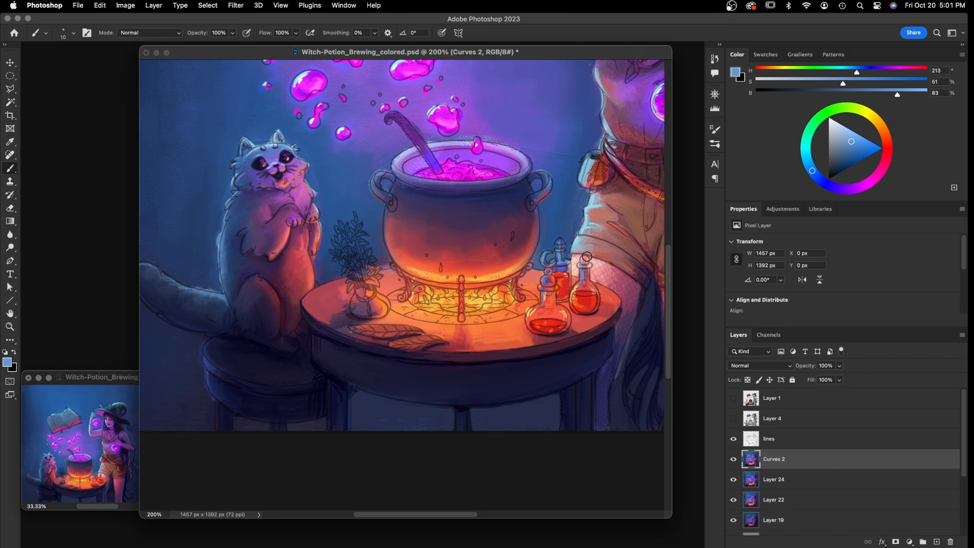
alt+click(569, 232)
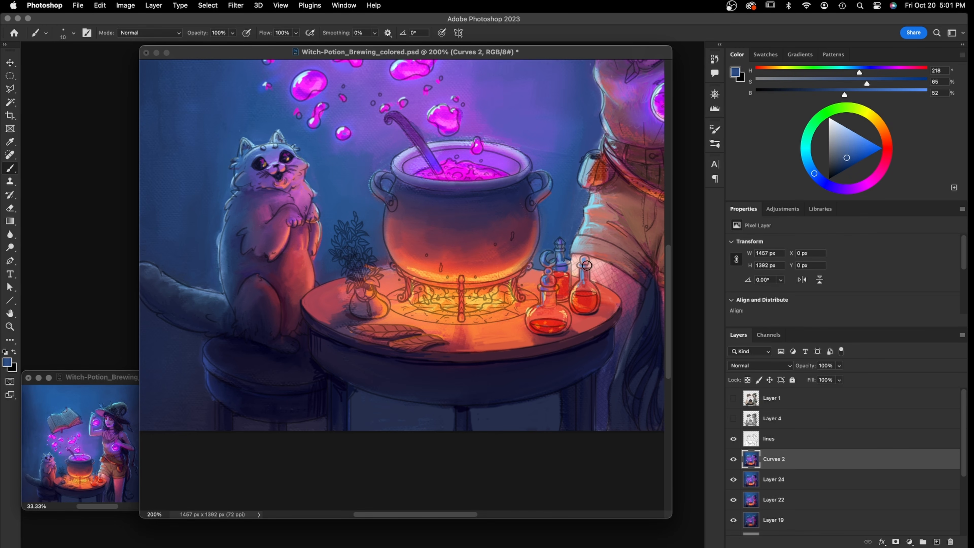
mouse_move(582, 261)
mouse_down()
mouse_move(582, 292)
mouse_move(584, 265)
mouse_up()
alt+click(557, 309)
click(810, 167)
click(856, 140)
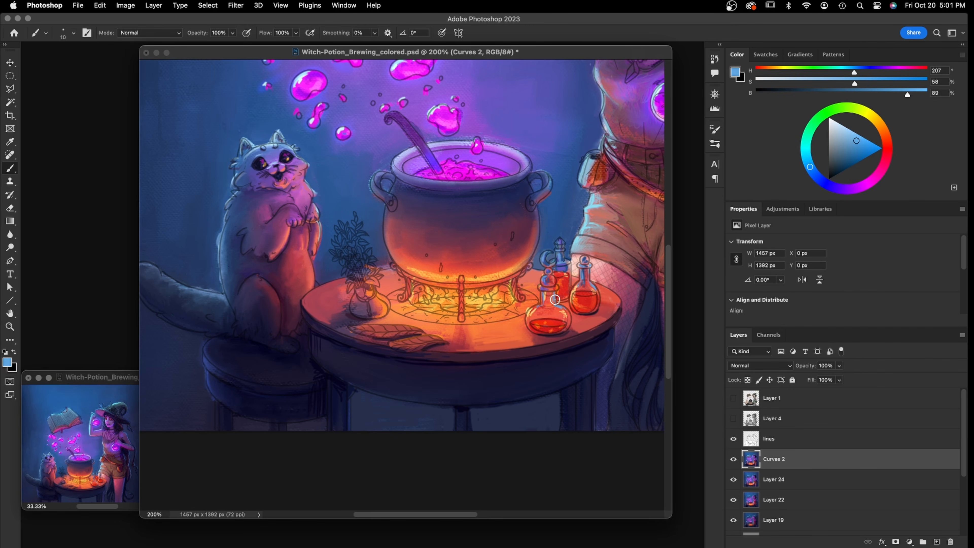
Paint the bottles' potion in dark red and bright orange, then add fine pale pink glass highlights with a size 3 brush
alt+click(567, 282)
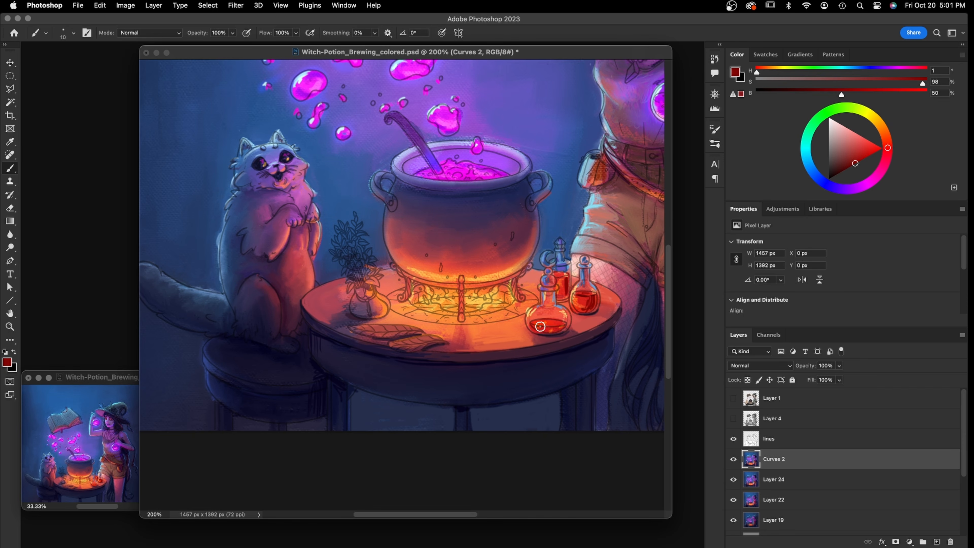
alt+click(556, 321)
alt+click(532, 307)
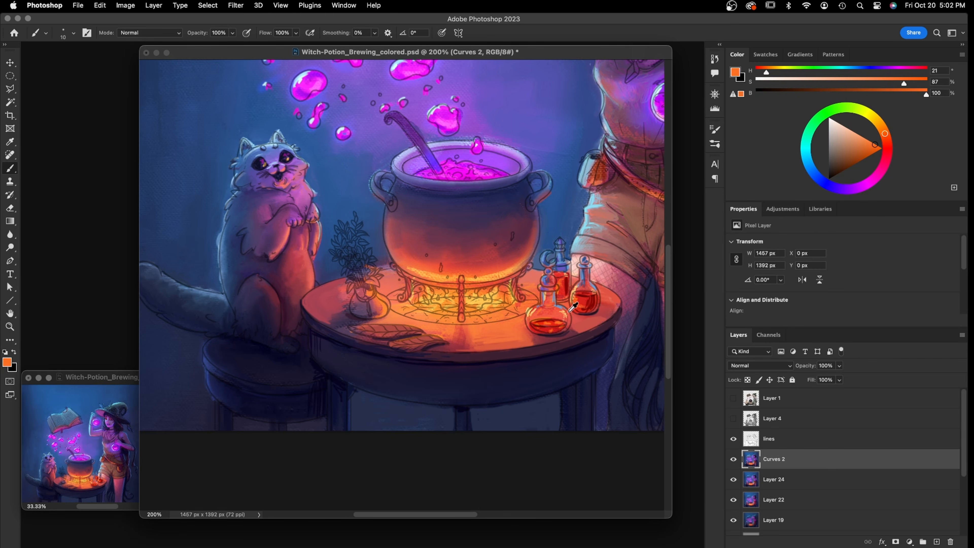
alt+click(586, 287)
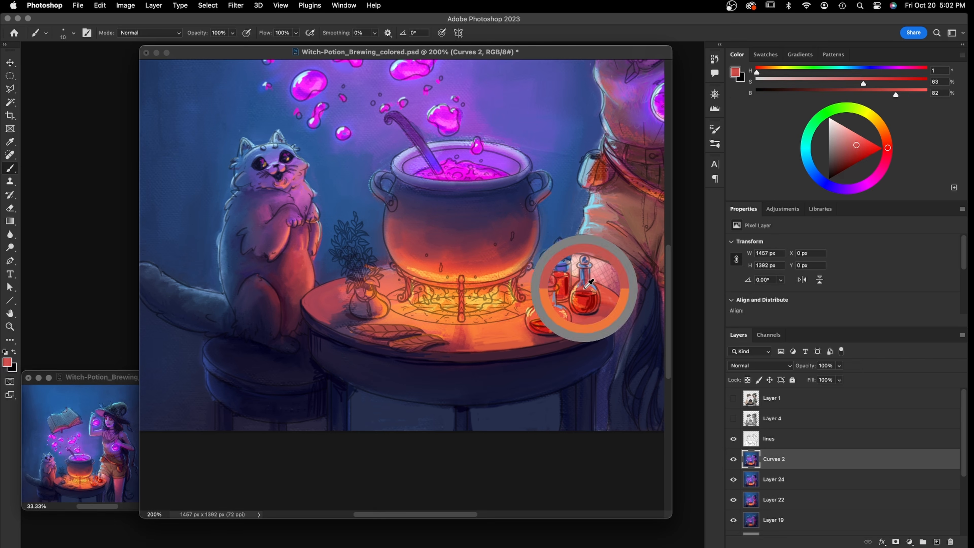
drag(856, 144, 843, 133)
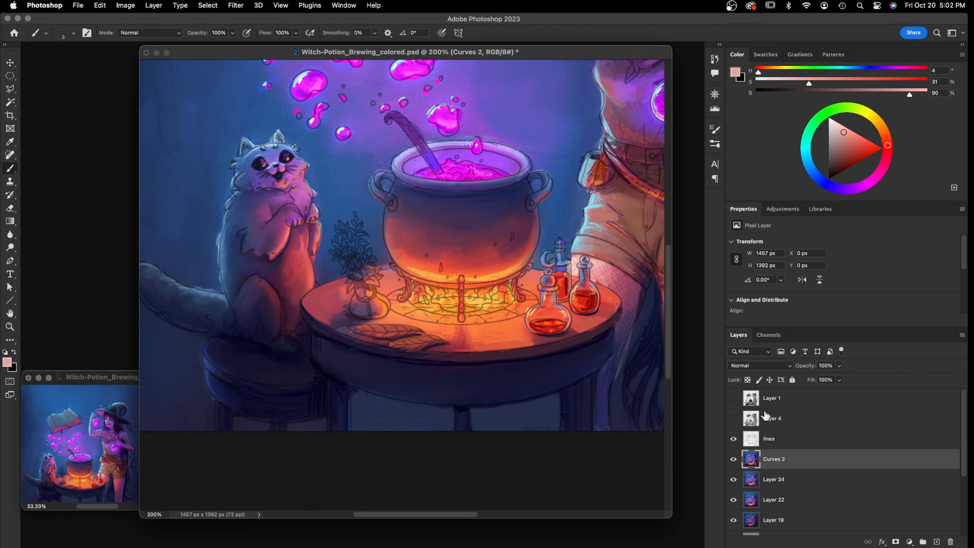
Lower the lines layer's opacity to 29% and make the Curves 2 layer active for painting
click(766, 443)
click(838, 366)
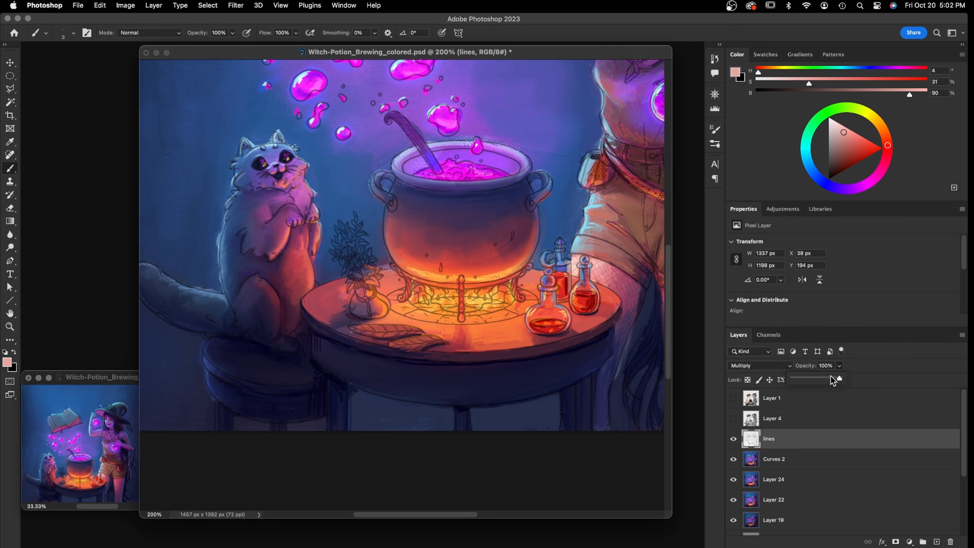
drag(812, 378, 807, 379)
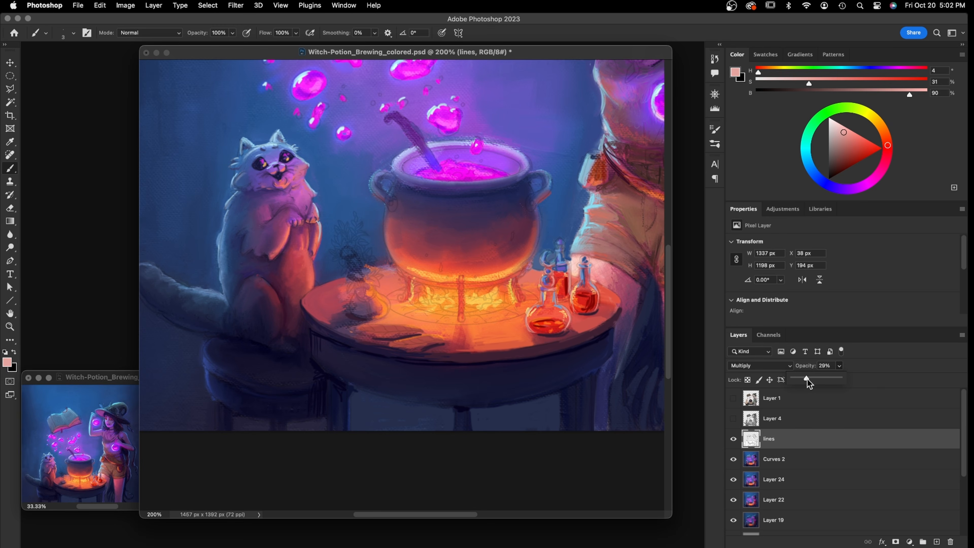
click(775, 459)
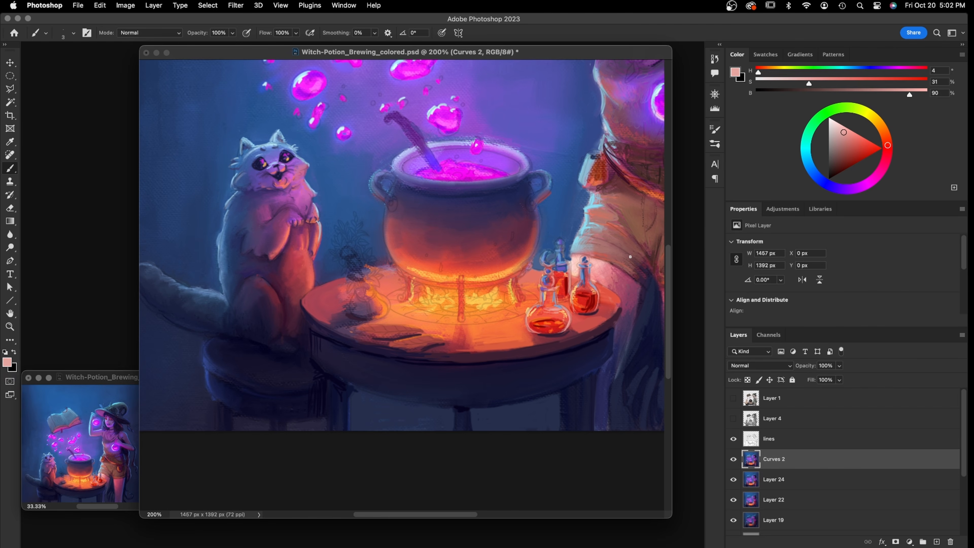
Deepen the red potion shading inside the bottles using a darker red of hue 2, saturation 79, brightness 58
alt+click(585, 295)
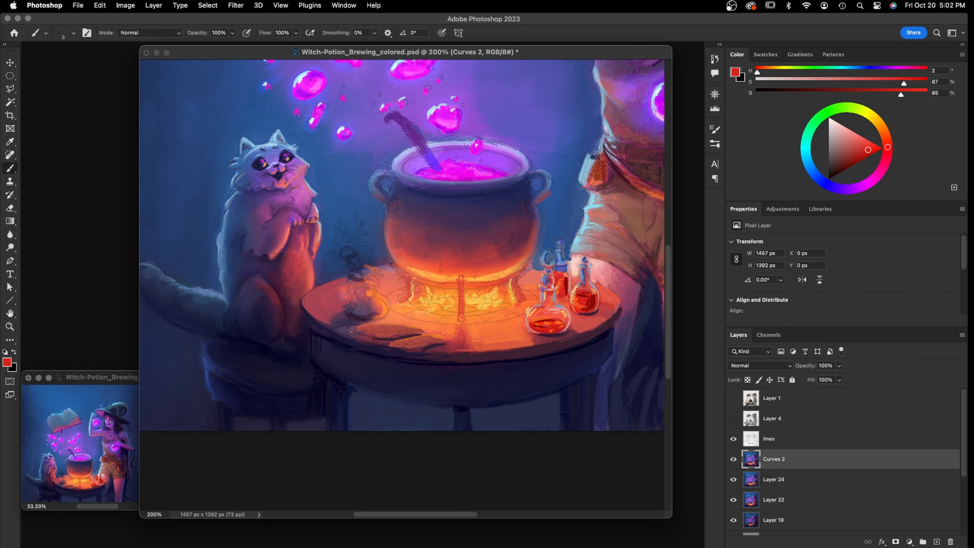
click(853, 158)
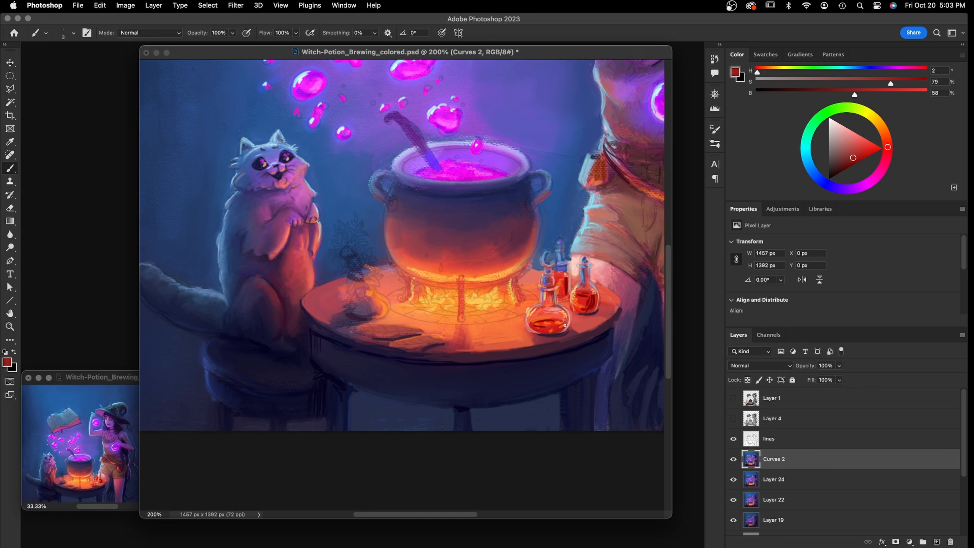
alt+click(552, 329)
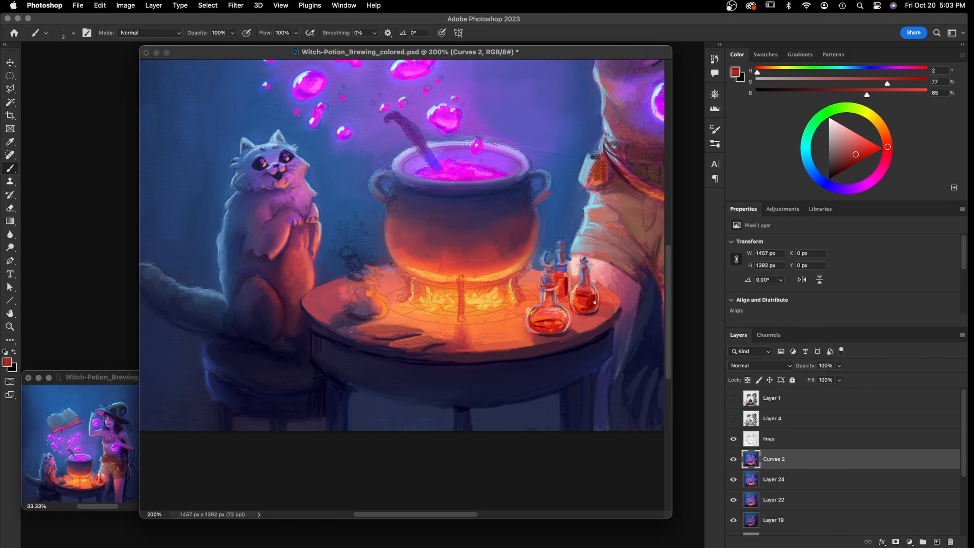
Add pale blue highlights of hue 216, saturation 11, brightness 100 to the bottle necks and stoppers, and reposition the floating overview window
alt+click(582, 265)
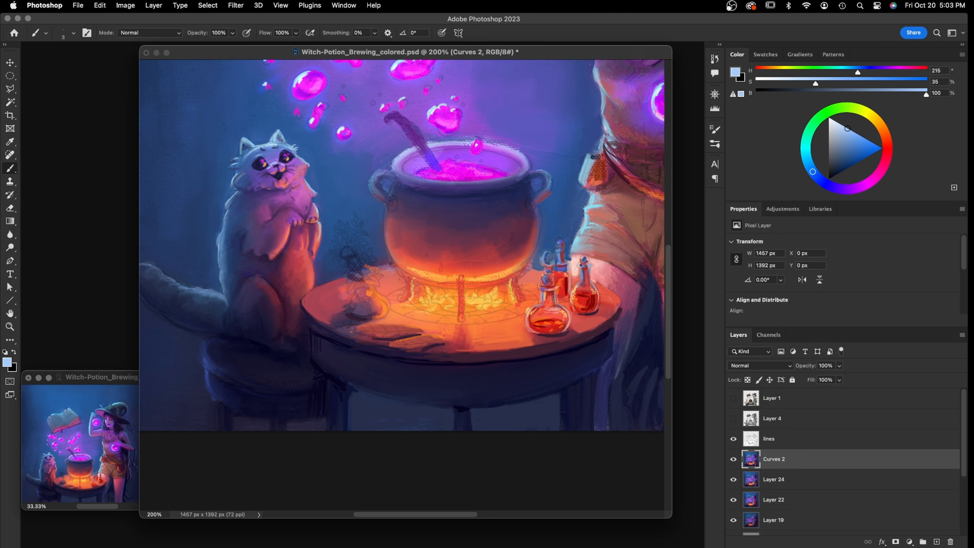
click(834, 121)
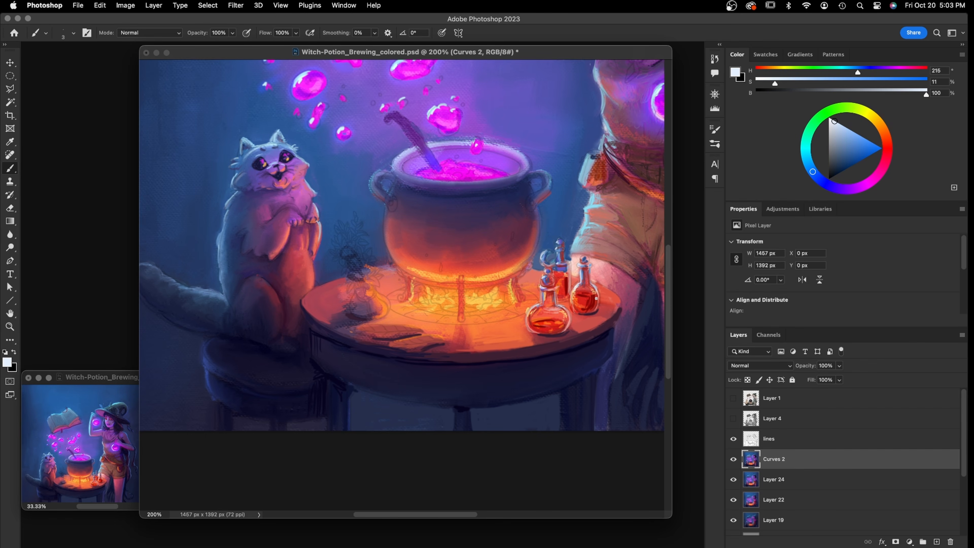
drag(107, 380, 113, 348)
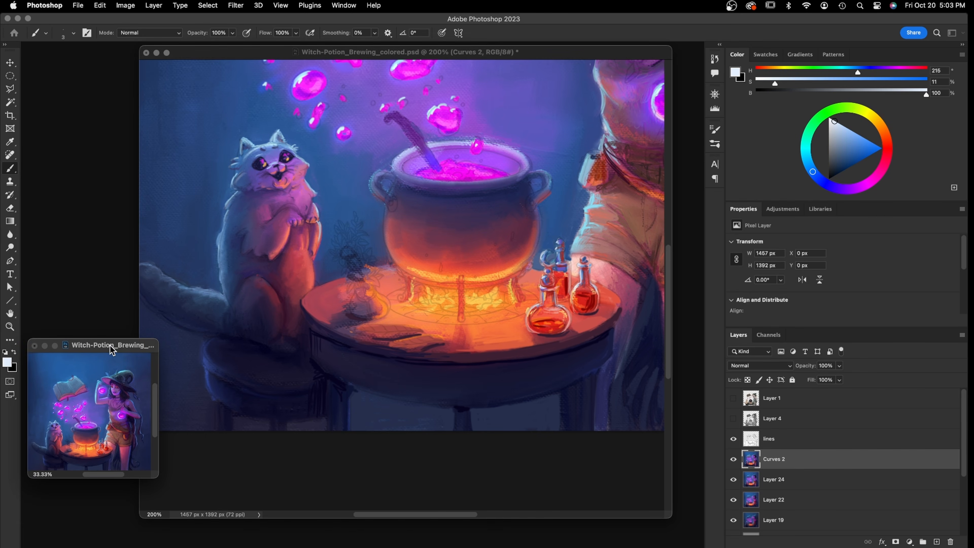
Paint dark red accents of hue 3, saturation 83, brightness 44 on the potion bottles, then add glowing yellow sampled near the fire
alt+click(549, 302)
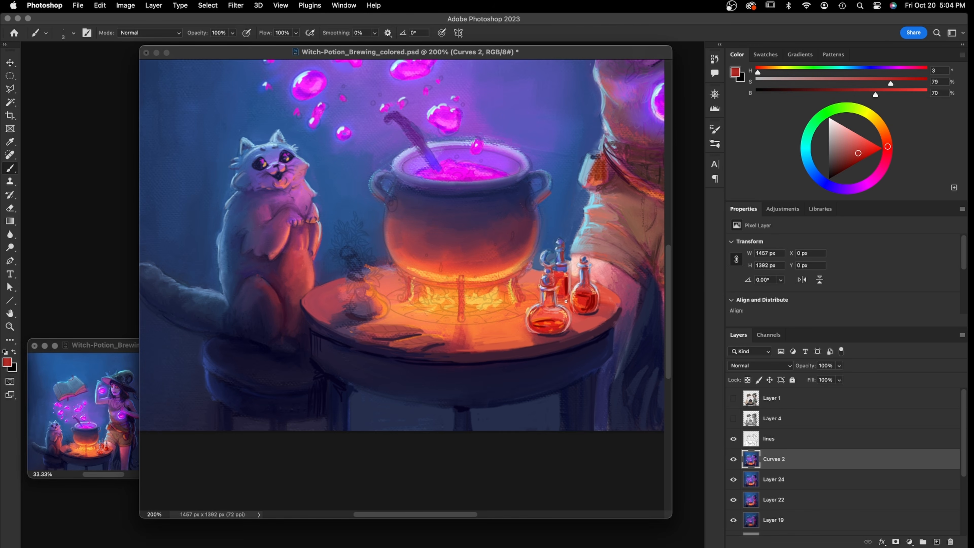
drag(856, 150, 848, 163)
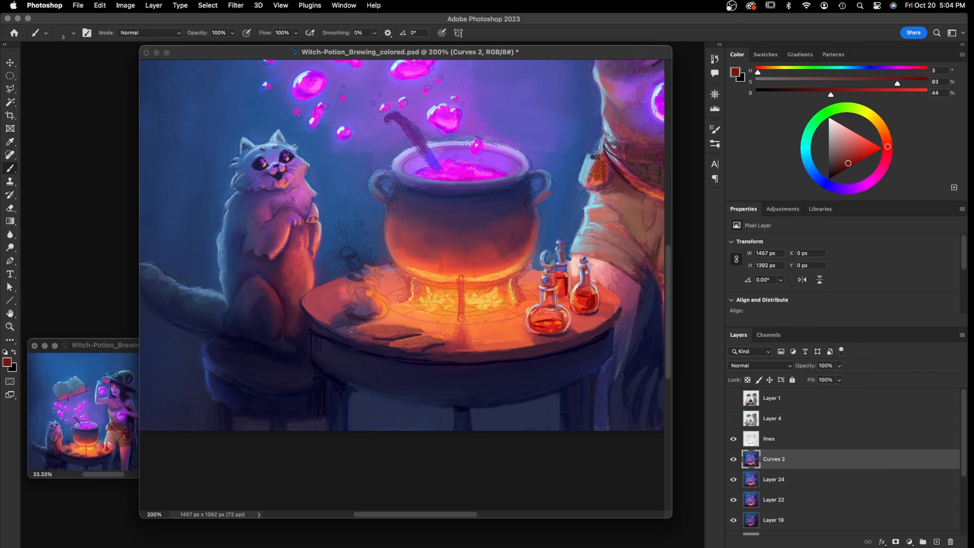
alt+click(484, 301)
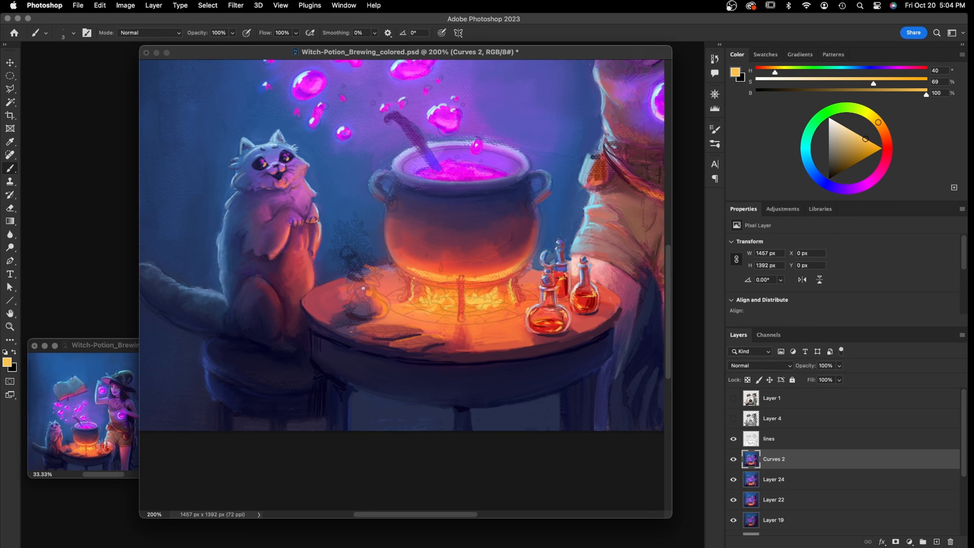
Clean up the table around the small vase and block in its body with a dark pink of hue 337, saturation 58, brightness 47
alt+click(341, 303)
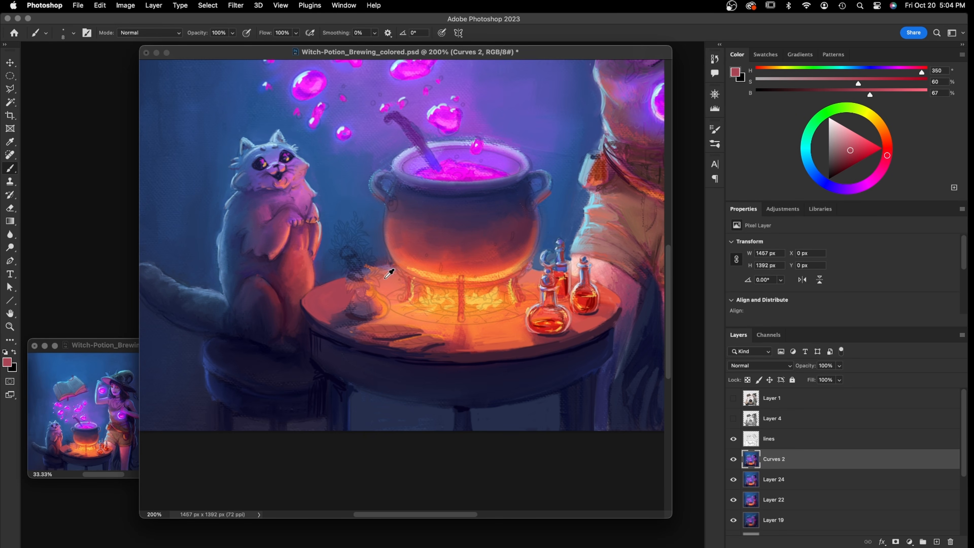
alt+click(365, 305)
mouse_move(354, 303)
mouse_down()
mouse_move(364, 317)
mouse_move(370, 302)
mouse_up()
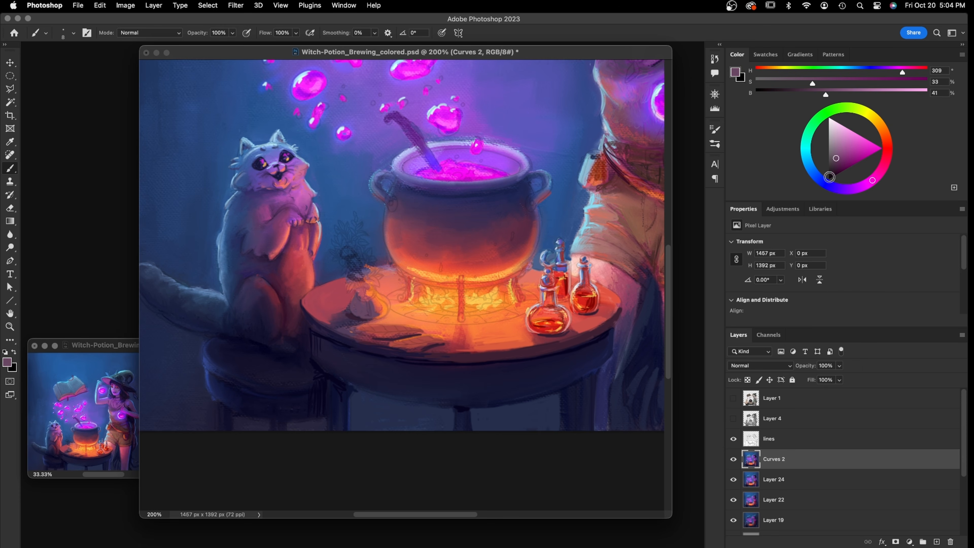
mouse_move(876, 179)
mouse_down()
mouse_move(884, 165)
mouse_move(843, 159)
mouse_up()
mouse_move(356, 314)
mouse_down()
mouse_move(354, 297)
mouse_move(371, 312)
mouse_move(361, 285)
mouse_move(366, 294)
mouse_move(355, 299)
mouse_up()
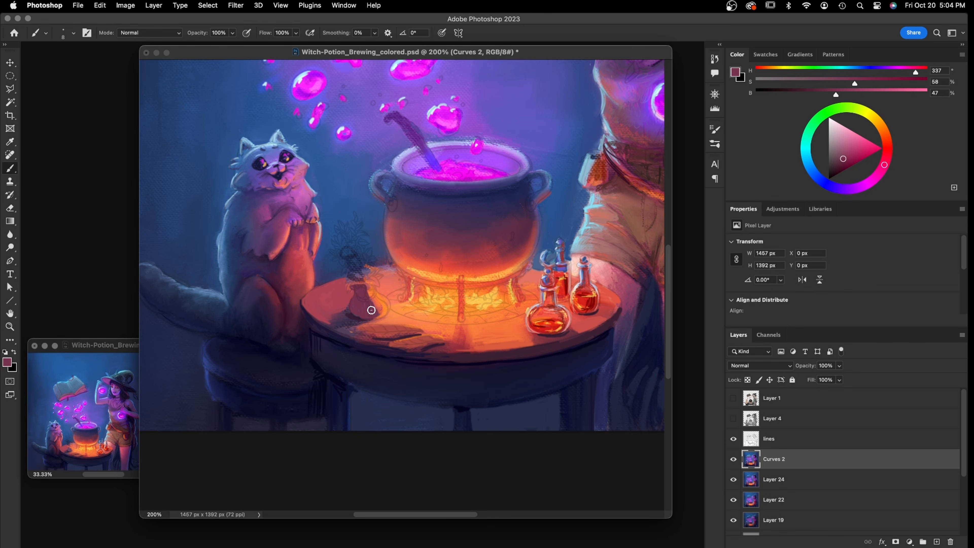
Paint the vase's fire-lit side in orange of hue 13, saturation 85, brightness 80, and refine its edges with sampled vase and table colors
mouse_move(884, 165)
mouse_down()
mouse_move(887, 144)
mouse_move(848, 154)
mouse_up()
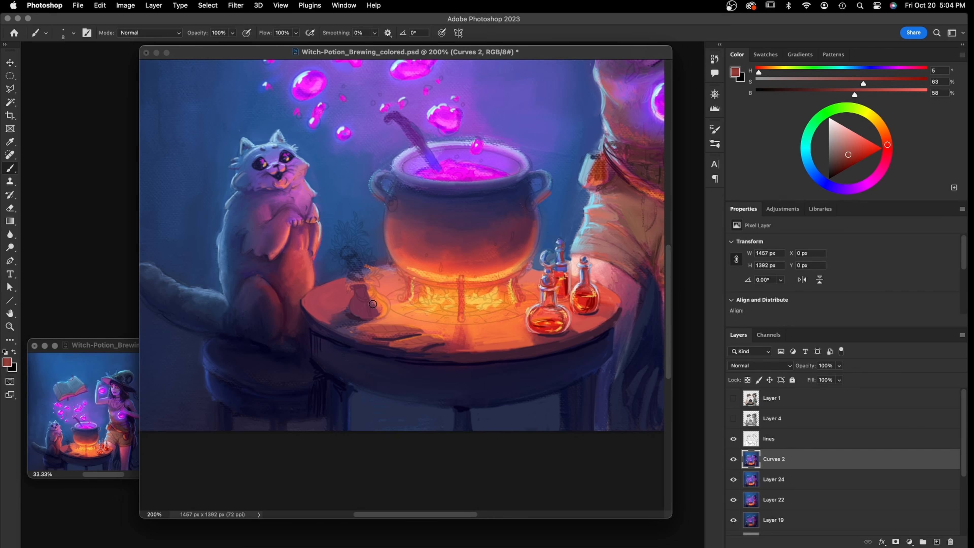
drag(848, 154, 859, 151)
drag(886, 145, 852, 141)
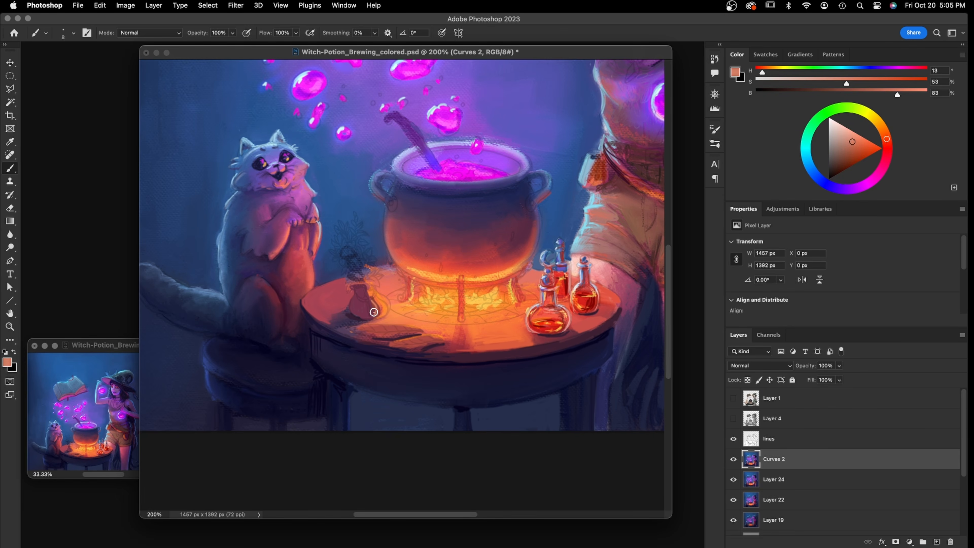
click(865, 150)
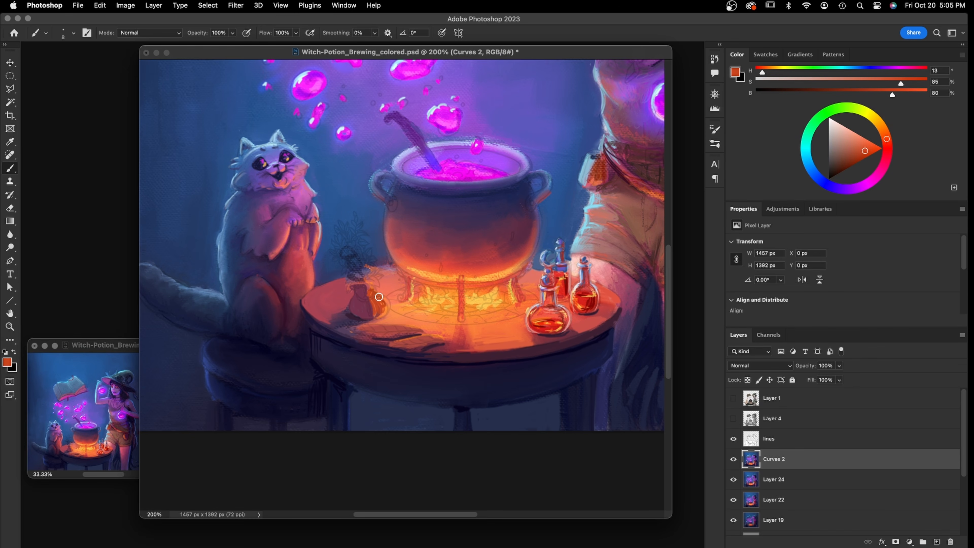
alt+click(363, 305)
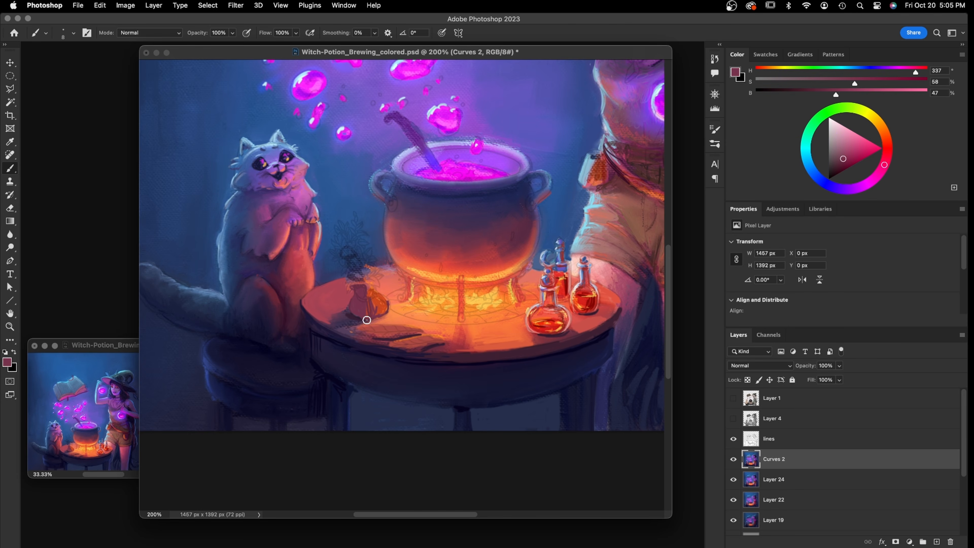
alt+click(382, 319)
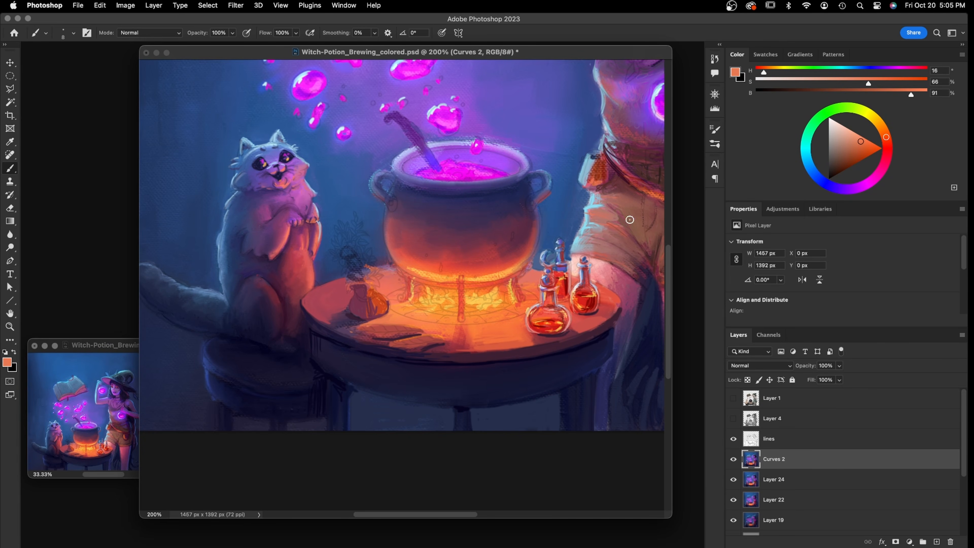
Block in the leafy plant rising from the vase with an ochre brown of hue 32, saturation 50, brightness 45
alt+click(632, 204)
click(840, 158)
drag(885, 137, 881, 127)
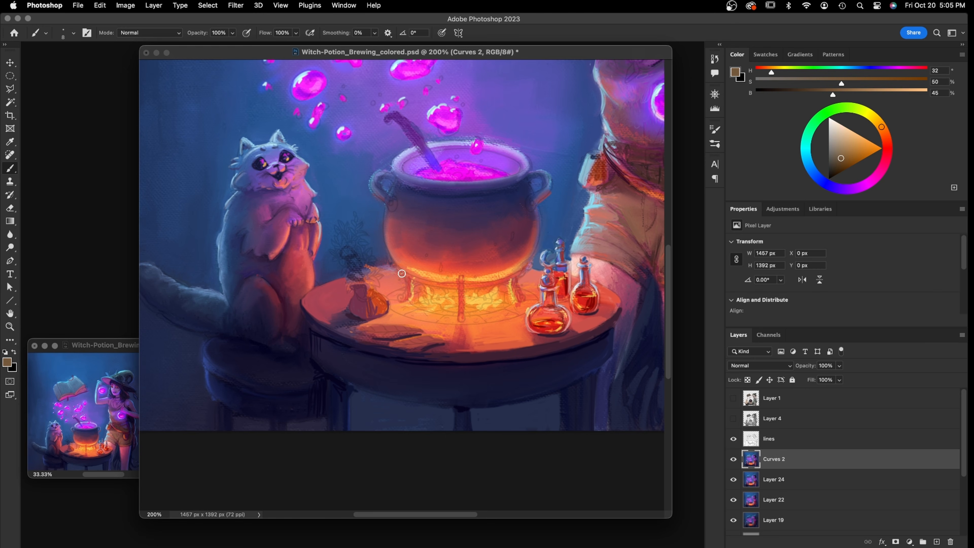
mouse_move(364, 283)
mouse_down()
mouse_move(377, 282)
mouse_move(356, 276)
mouse_up()
mouse_move(351, 272)
mouse_down()
mouse_move(355, 263)
mouse_move(357, 251)
mouse_move(353, 261)
mouse_move(357, 247)
mouse_move(342, 259)
mouse_move(353, 238)
mouse_move(337, 251)
mouse_move(357, 222)
mouse_move(334, 233)
mouse_move(354, 217)
mouse_move(359, 265)
mouse_move(338, 244)
mouse_move(343, 261)
mouse_move(335, 257)
mouse_move(352, 260)
mouse_move(343, 278)
mouse_move(376, 268)
mouse_move(375, 277)
mouse_move(364, 229)
mouse_up()
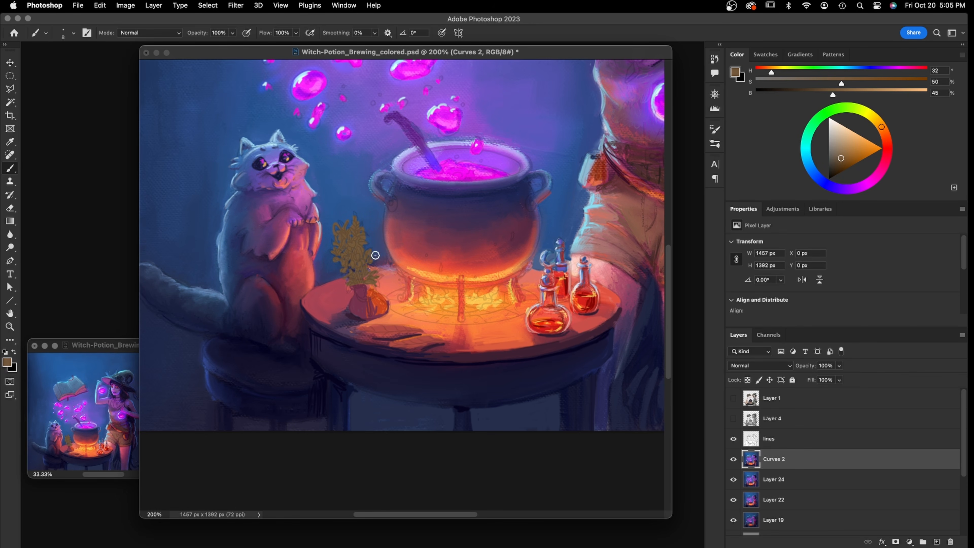
Paint dark stems at the plant's base using dark brown, then a reddish brown of hue 5, saturation 63, brightness 34
drag(843, 163, 833, 167)
drag(883, 129, 886, 137)
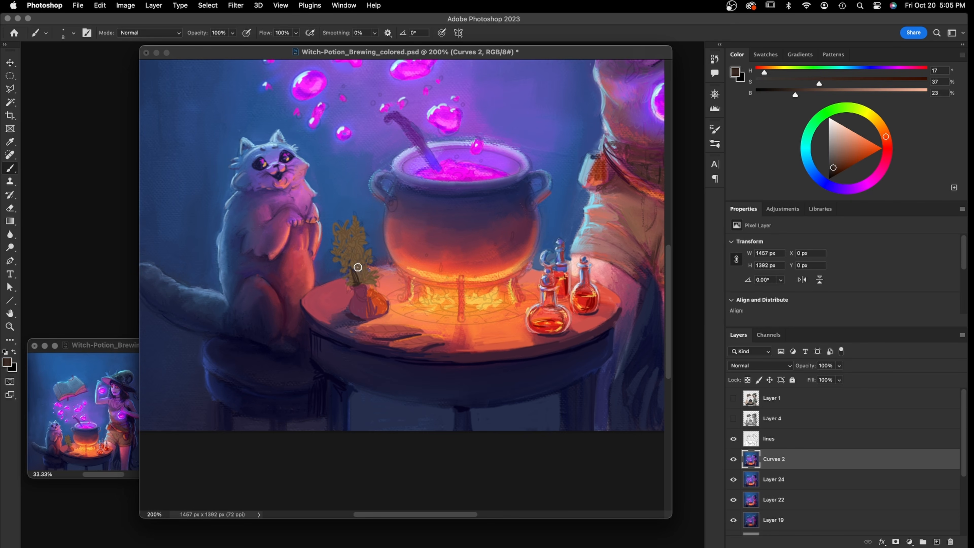
drag(835, 160, 840, 164)
drag(890, 141, 888, 145)
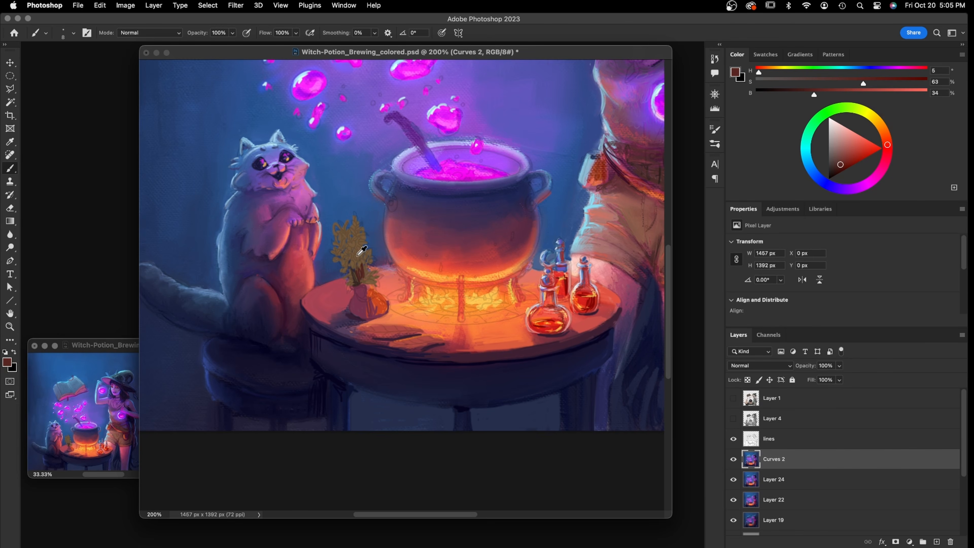
Shade the plant's foliage with a mid brown of hue 22, saturation 57, brightness 39
alt+click(358, 255)
drag(881, 127, 884, 133)
drag(841, 158, 840, 161)
mouse_move(356, 256)
mouse_down()
mouse_move(352, 275)
mouse_move(360, 260)
mouse_move(343, 254)
mouse_move(356, 249)
mouse_move(350, 255)
mouse_move(346, 231)
mouse_move(353, 238)
mouse_move(356, 225)
mouse_move(333, 235)
mouse_up()
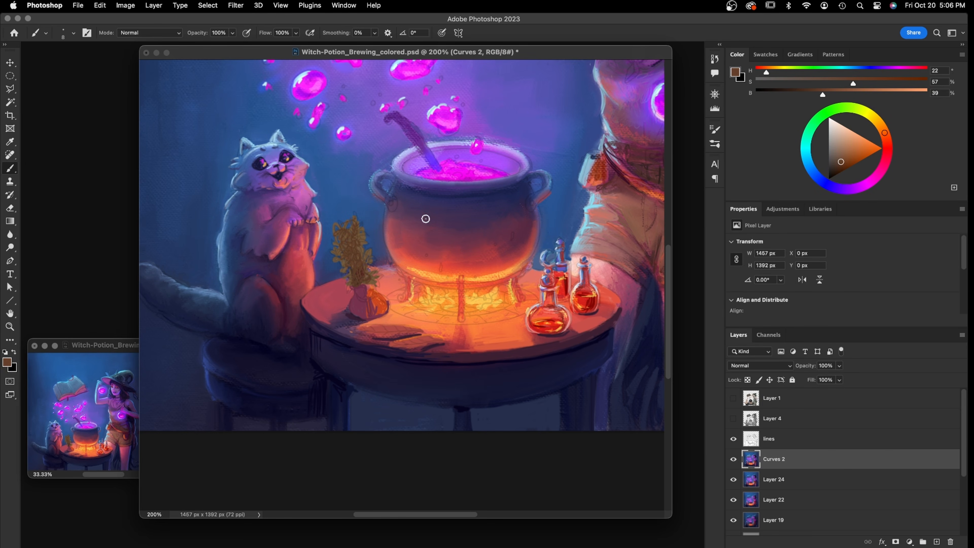
Deepen the plant's shadows with dark brown of hue 22, saturation 57, brightness 24, then a darker brown of brightness 17
mouse_move(106, 348)
mouse_down()
mouse_move(110, 313)
mouse_move(110, 354)
mouse_up()
drag(842, 164, 836, 168)
click(363, 281)
mouse_move(363, 281)
mouse_down()
mouse_move(354, 255)
mouse_move(346, 262)
mouse_move(340, 252)
mouse_move(348, 271)
mouse_move(335, 255)
mouse_move(338, 238)
mouse_move(356, 264)
mouse_move(353, 248)
mouse_move(335, 254)
mouse_move(352, 239)
mouse_up()
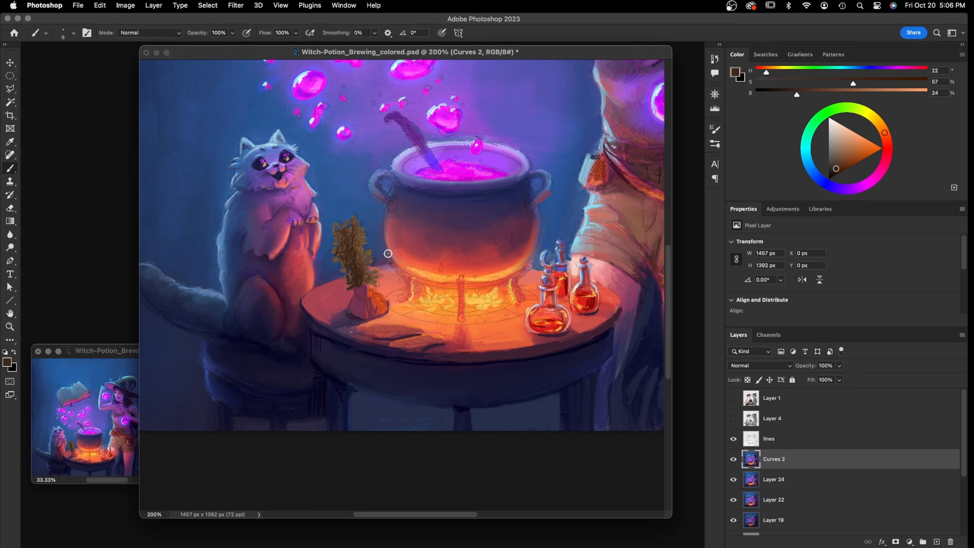
click(833, 171)
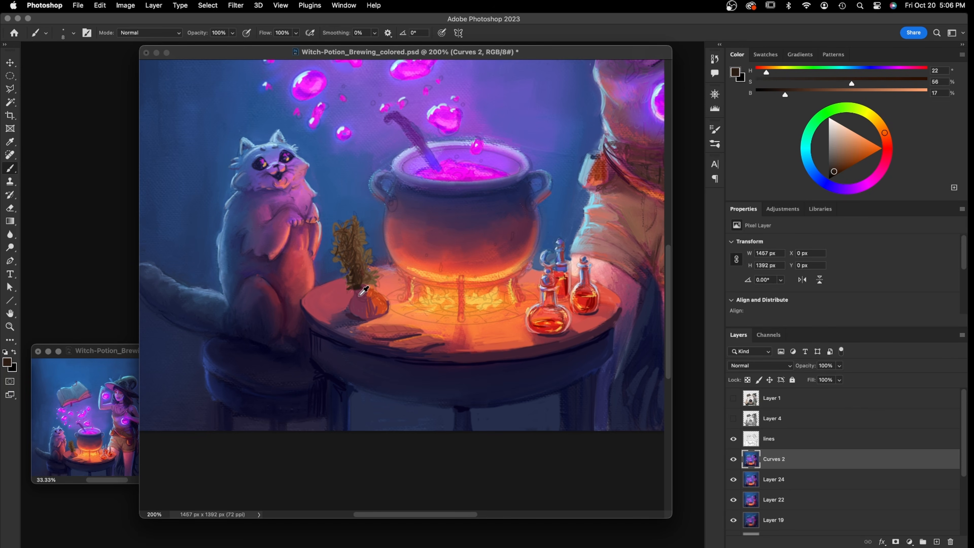
Paint shadows on the vase's neck and upper body in dark maroon of hue 337, saturation 59, brightness 32
alt+click(357, 303)
click(838, 166)
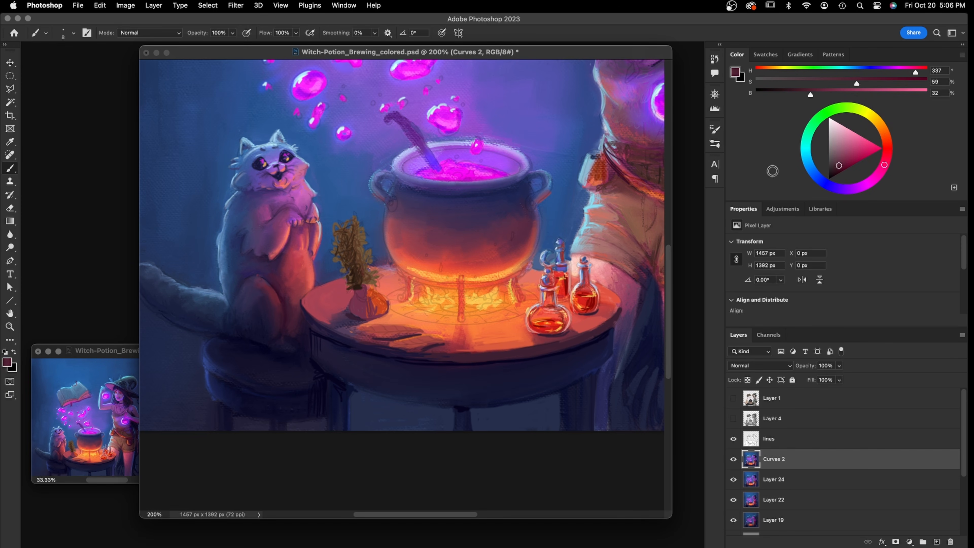
drag(366, 297, 356, 293)
mouse_move(365, 302)
mouse_down()
mouse_move(367, 318)
mouse_move(359, 293)
mouse_up()
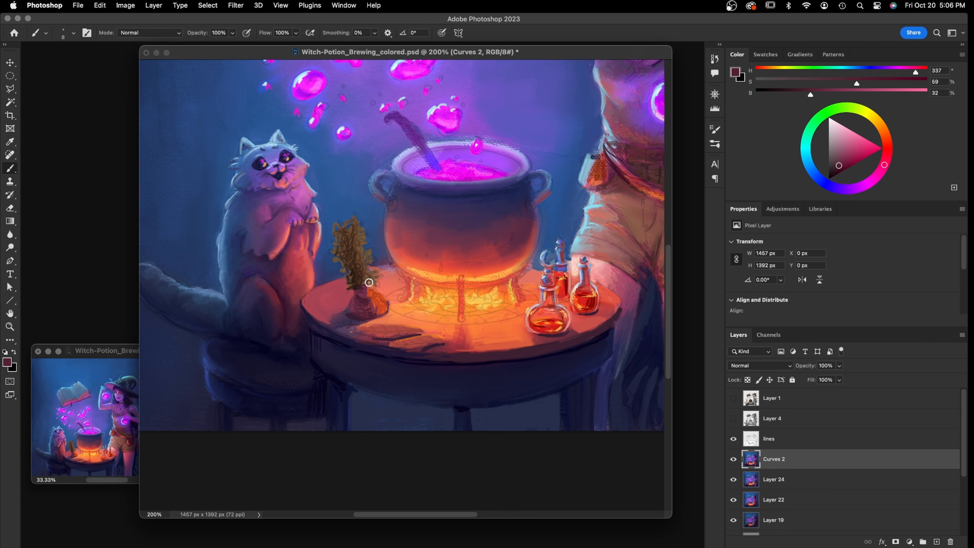
Highlight the leaves facing the fire in golden yellow of hue 38, saturation 68, brightness 72, and reposition the floating overview window
alt+click(410, 251)
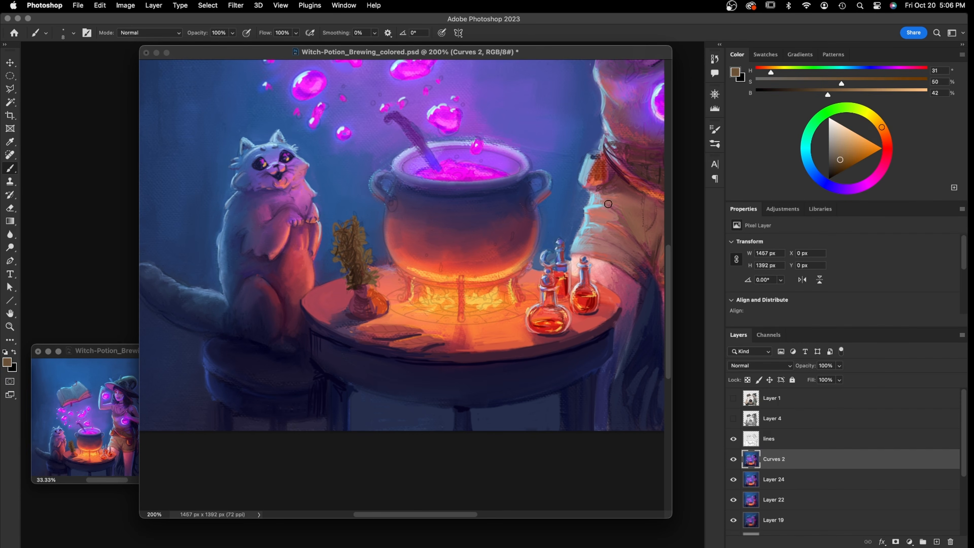
drag(842, 156, 878, 123)
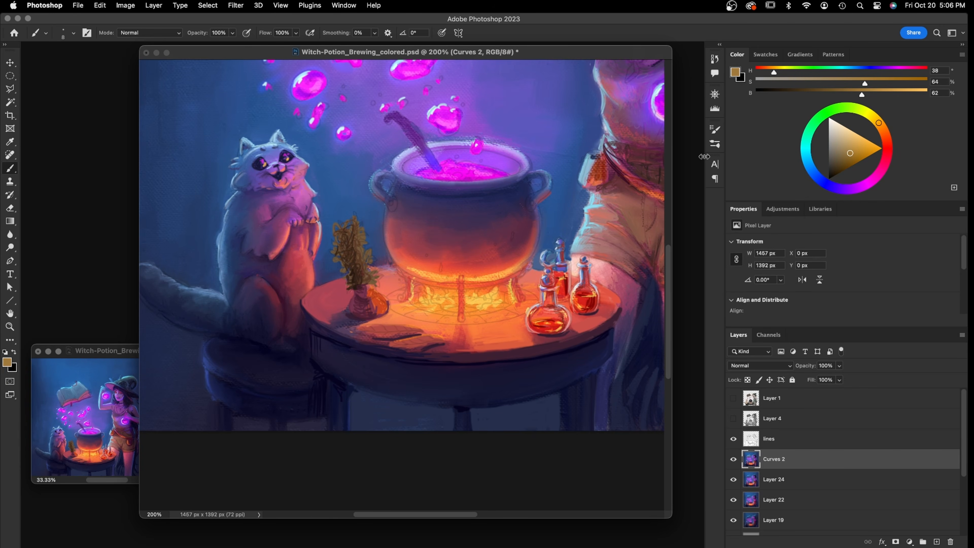
click(855, 150)
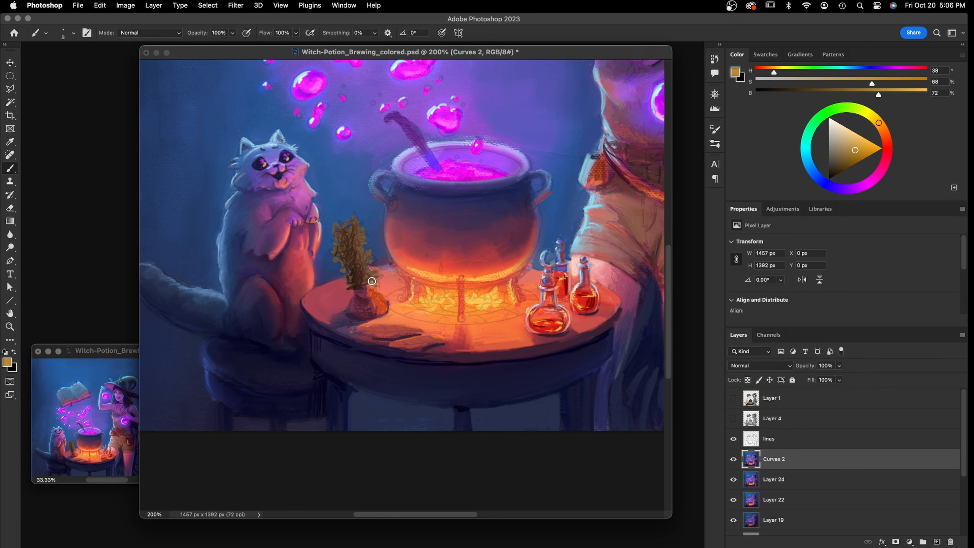
mouse_move(379, 275)
mouse_down()
mouse_move(361, 281)
mouse_move(385, 255)
mouse_move(360, 250)
mouse_up()
drag(355, 250, 371, 249)
mouse_move(103, 354)
mouse_down()
mouse_move(113, 332)
mouse_move(107, 370)
mouse_up()
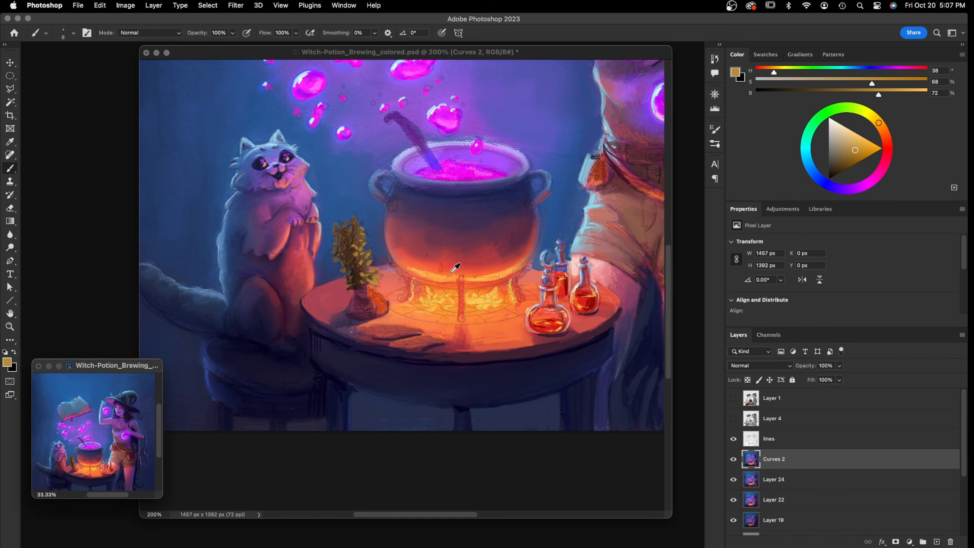
Paint the cauldron stand's ring from the vase side to the center leg in dark maroon sampled from the cauldron
alt+click(428, 277)
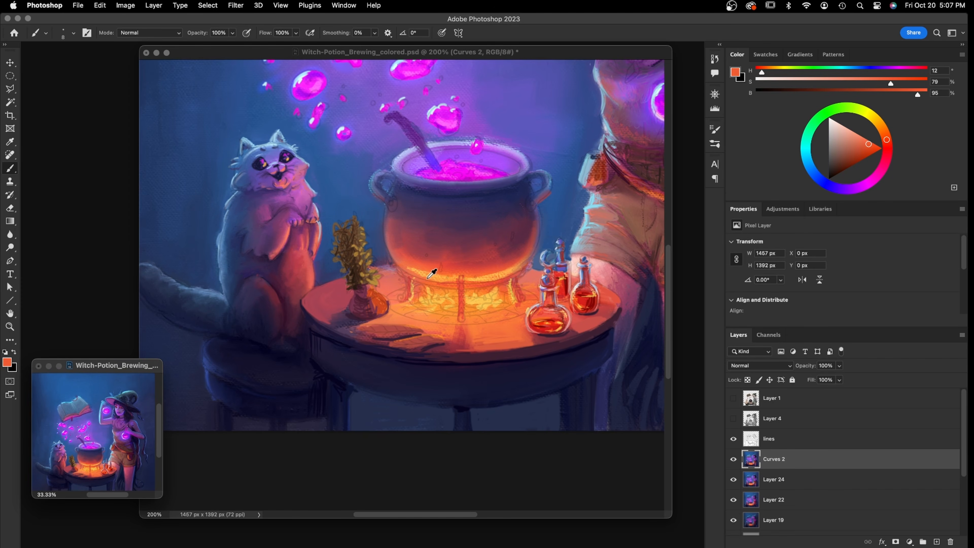
alt+click(475, 234)
mouse_move(402, 275)
mouse_down()
mouse_move(462, 286)
mouse_move(462, 299)
mouse_up()
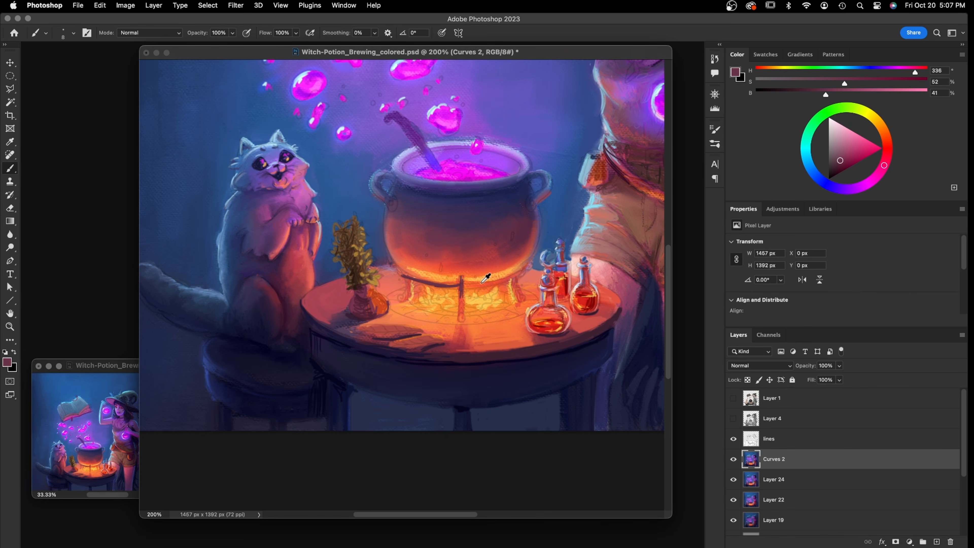
Paint the stand's center leg and the ring toward the bottles in dark crimson of hue 346, saturation 76, brightness 46
click(886, 159)
click(847, 161)
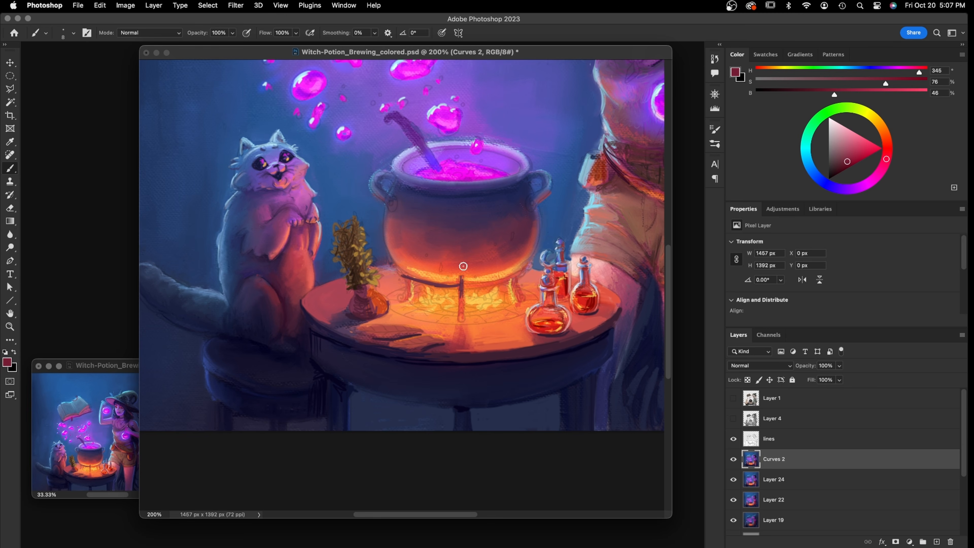
drag(462, 287, 462, 321)
mouse_move(462, 284)
mouse_down()
mouse_move(510, 281)
mouse_move(526, 268)
mouse_move(523, 300)
mouse_up()
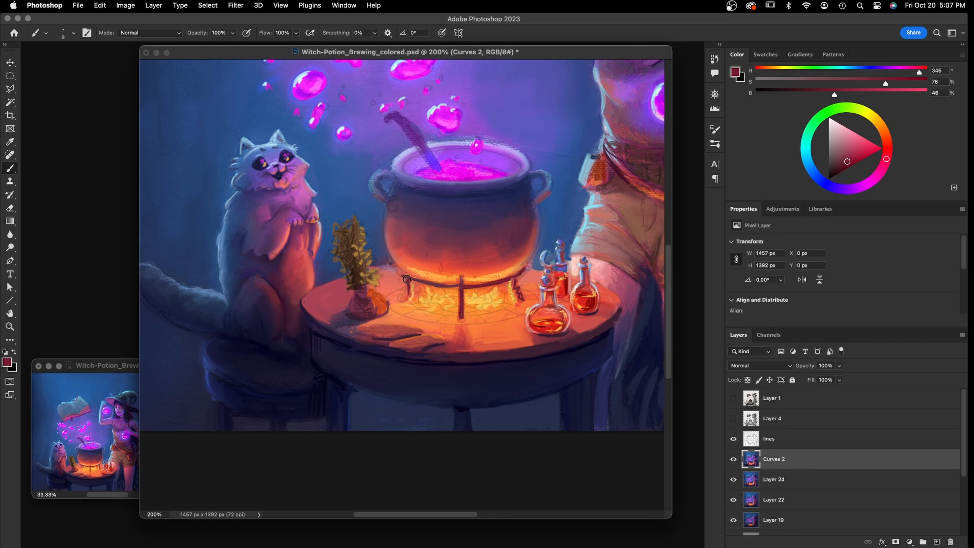
Finish the stand's curled vase-side leg and paint the firelight around the stand in yellow of hue 35, saturation 74, brightness 100
drag(407, 285, 401, 294)
drag(400, 275, 468, 285)
mouse_move(890, 160)
mouse_down()
mouse_move(887, 151)
mouse_move(857, 155)
mouse_move(887, 143)
mouse_move(884, 134)
mouse_up()
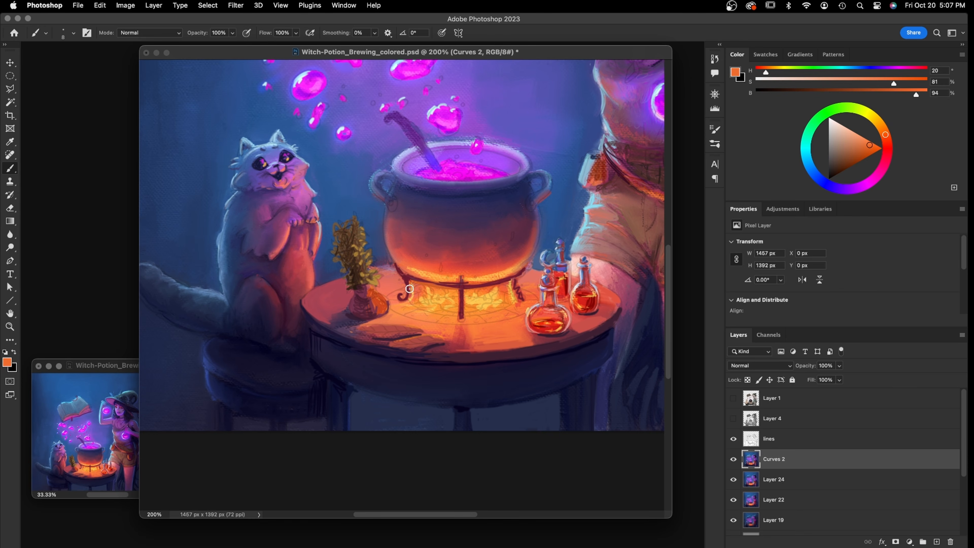
alt+click(445, 296)
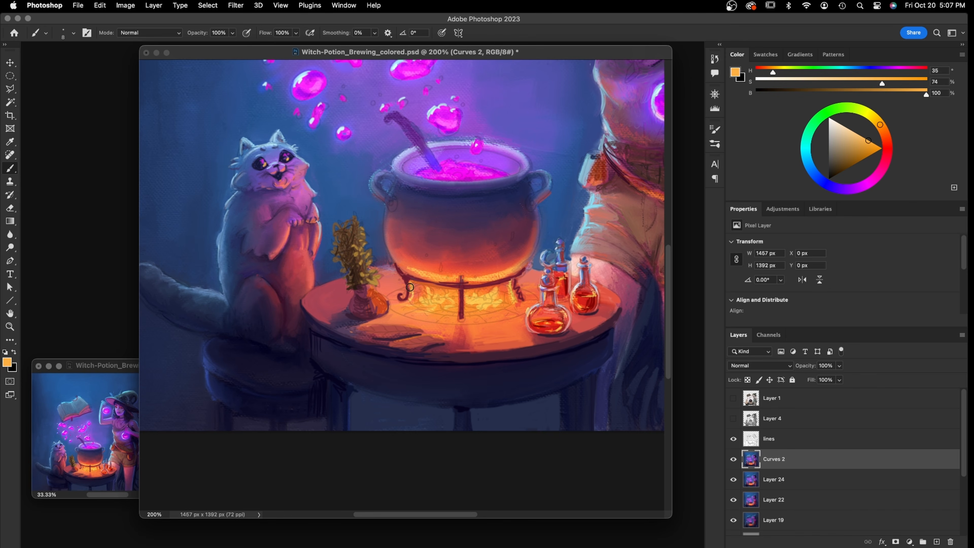
mouse_move(410, 281)
mouse_down()
mouse_move(468, 287)
mouse_move(512, 279)
mouse_up()
Paint the glow along the cauldron's underside in sampled orange-reds of hue 10 and fire yellow of hue 34, saturation 72, brightness 99
alt+click(469, 272)
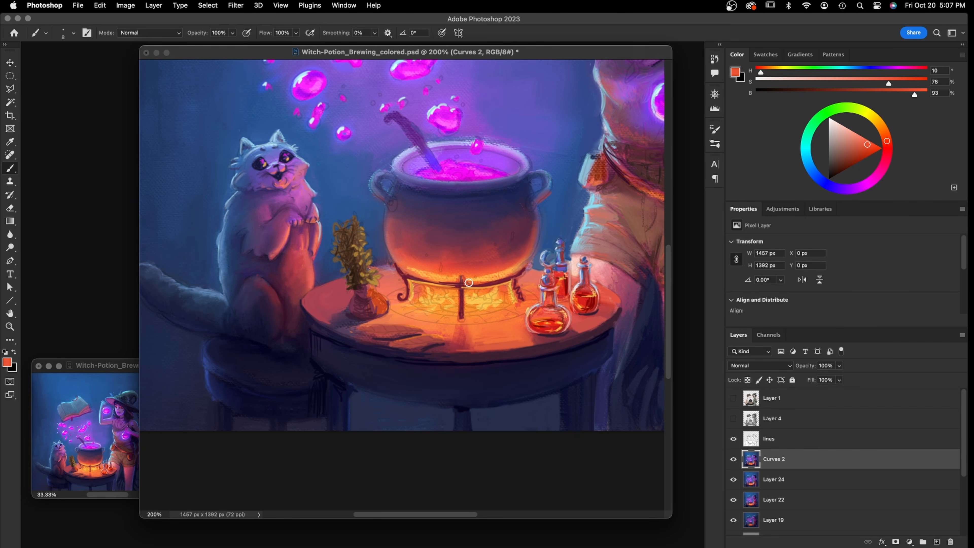
drag(470, 284, 507, 269)
drag(450, 281, 414, 277)
alt+click(419, 272)
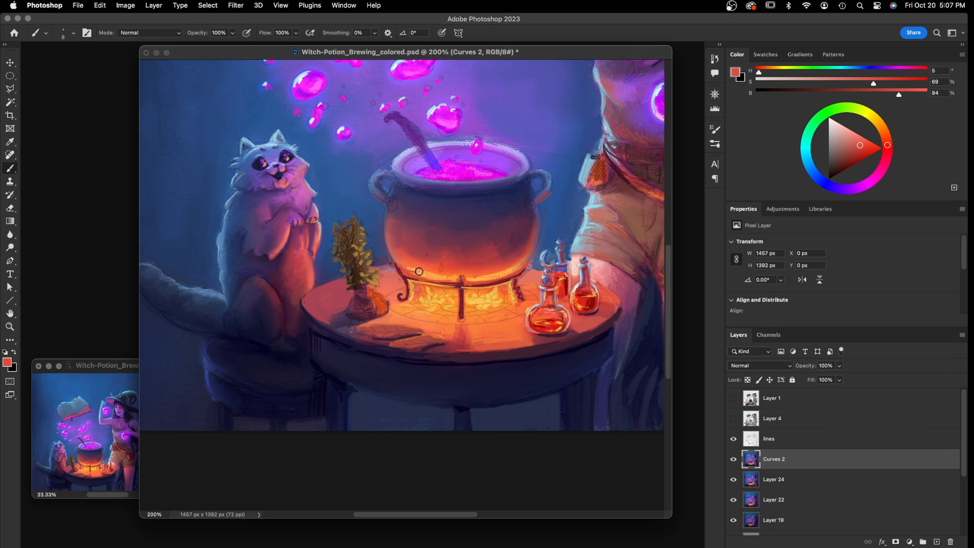
alt+click(433, 272)
mouse_move(424, 273)
mouse_down()
mouse_move(401, 262)
mouse_move(468, 280)
mouse_move(527, 260)
mouse_up()
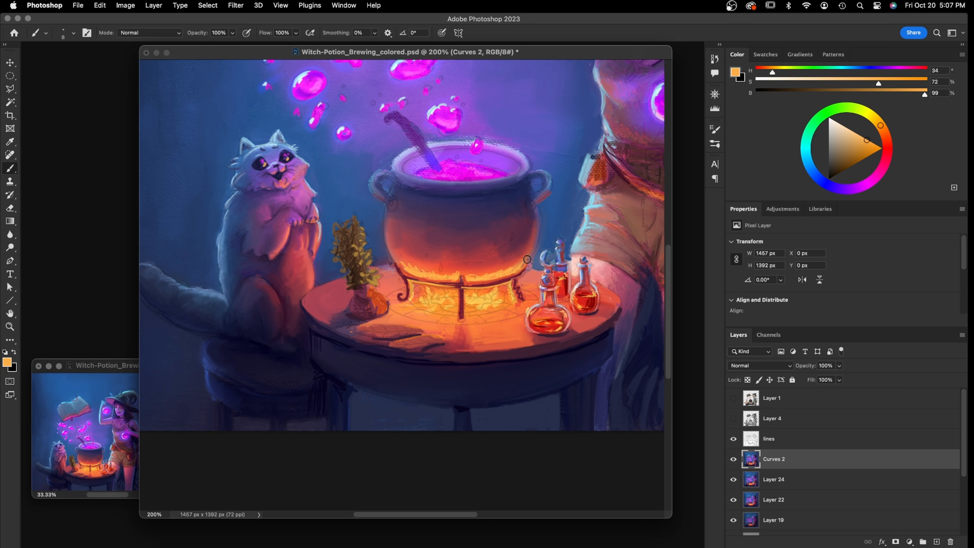
alt+click(509, 262)
drag(477, 279, 527, 262)
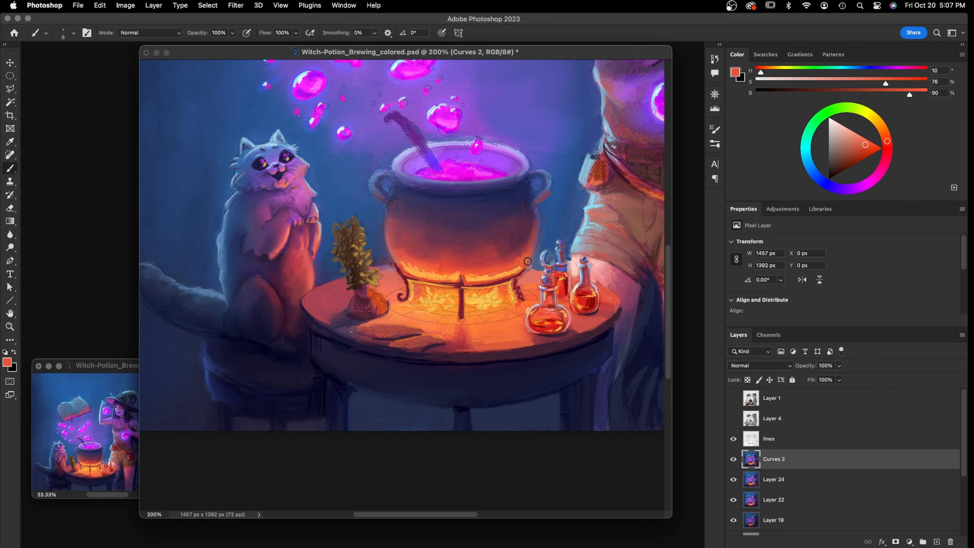
Paint warm reflected light on both cauldron handles in muted red of hue 354, saturation 53, brightness 56, and touch up the adjoining body in sampled blue
alt+click(538, 226)
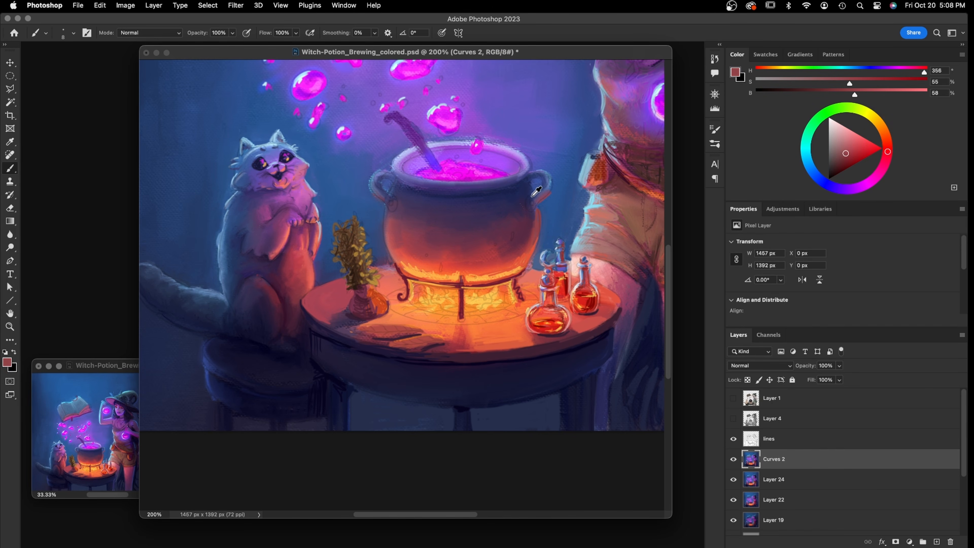
alt+click(531, 187)
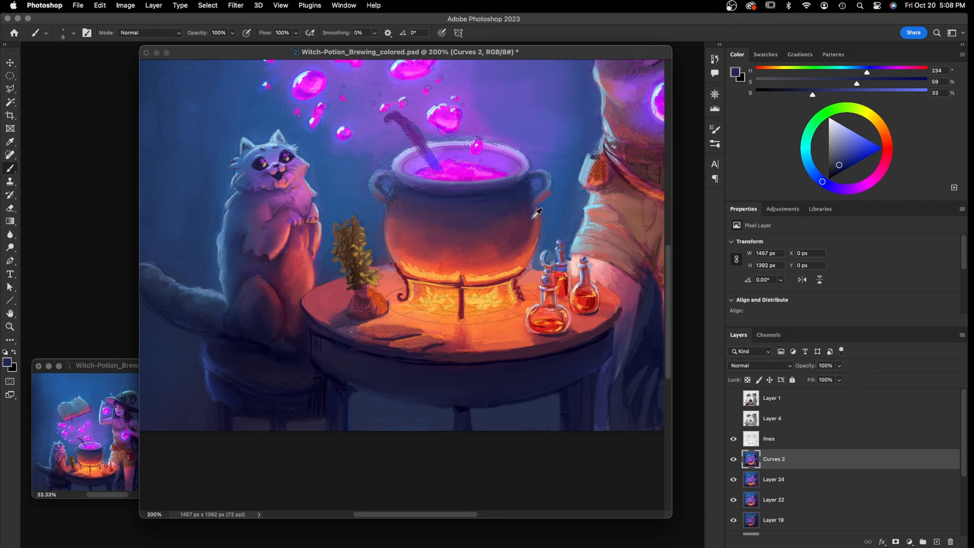
alt+click(539, 224)
drag(529, 208, 552, 183)
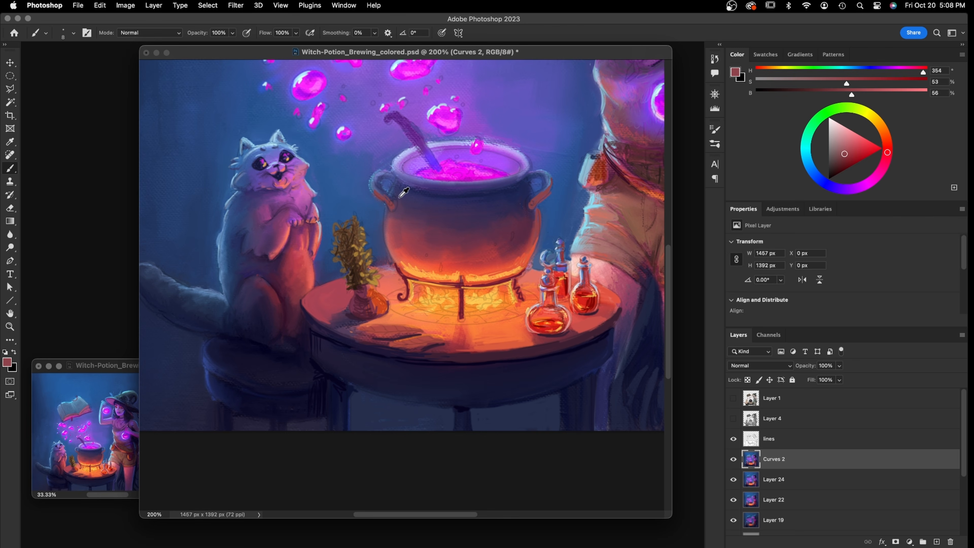
alt+click(396, 189)
mouse_move(396, 189)
mouse_down()
mouse_move(383, 236)
mouse_move(395, 197)
mouse_up()
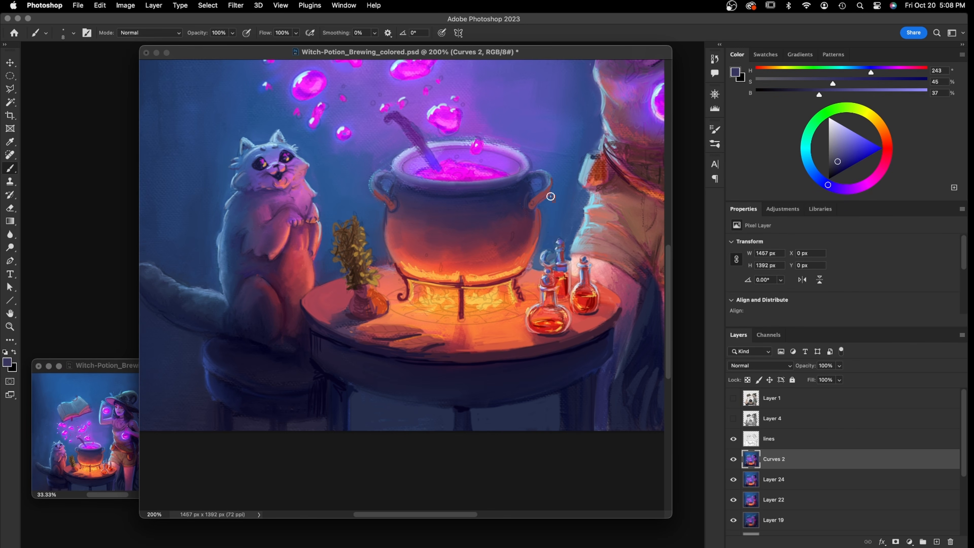
Paint the shadow beneath the cauldron's rim and beside the handles in near-black blue of about hue 245, saturation 32, brightness 15
drag(846, 170, 831, 171)
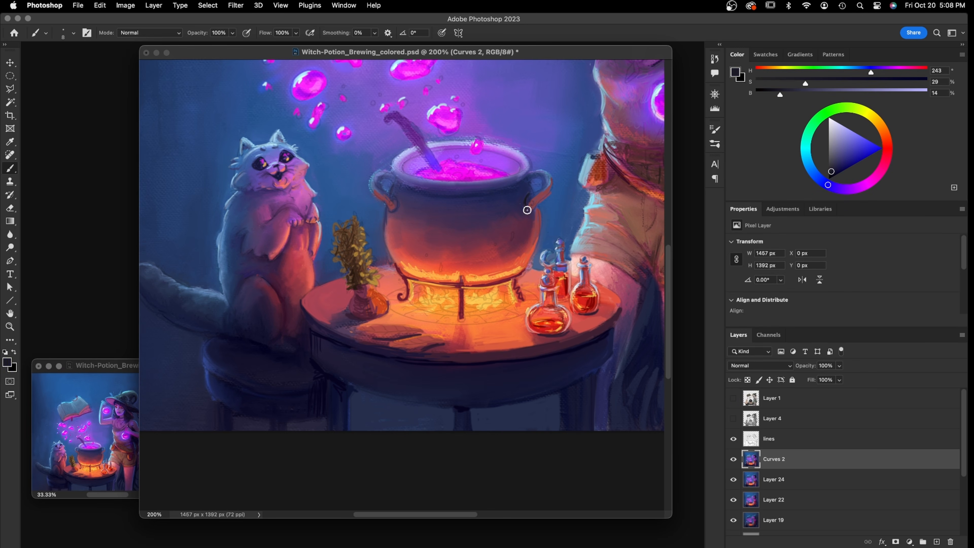
mouse_move(529, 177)
mouse_down()
mouse_move(504, 191)
mouse_move(525, 197)
mouse_up()
alt+click(399, 189)
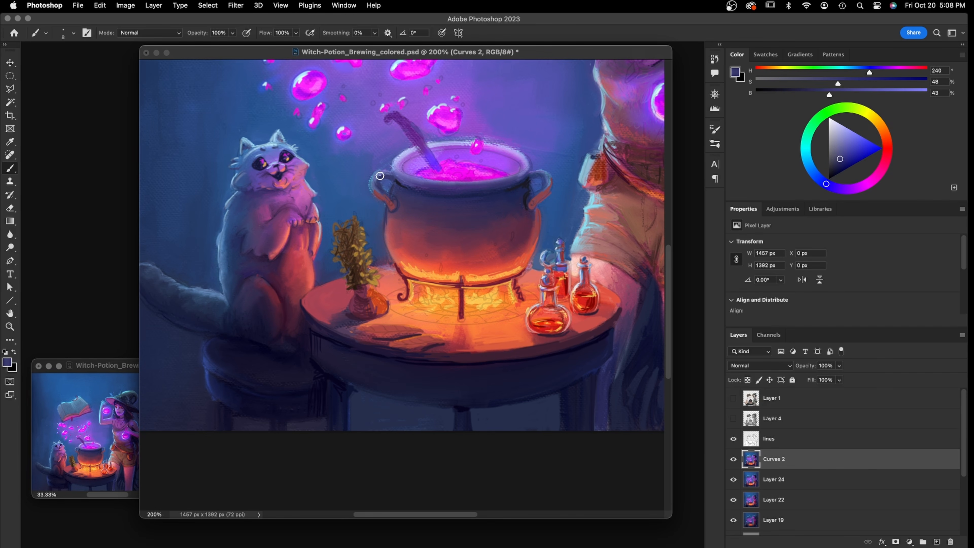
mouse_move(390, 172)
mouse_down()
mouse_move(373, 177)
mouse_move(402, 185)
mouse_up()
alt+click(530, 178)
mouse_move(446, 195)
mouse_down()
mouse_move(423, 187)
mouse_move(446, 198)
mouse_move(535, 182)
mouse_move(412, 195)
mouse_move(519, 187)
mouse_move(444, 198)
mouse_move(512, 191)
mouse_move(449, 203)
mouse_move(498, 200)
mouse_move(484, 206)
mouse_move(526, 188)
mouse_move(455, 206)
mouse_move(395, 196)
mouse_up()
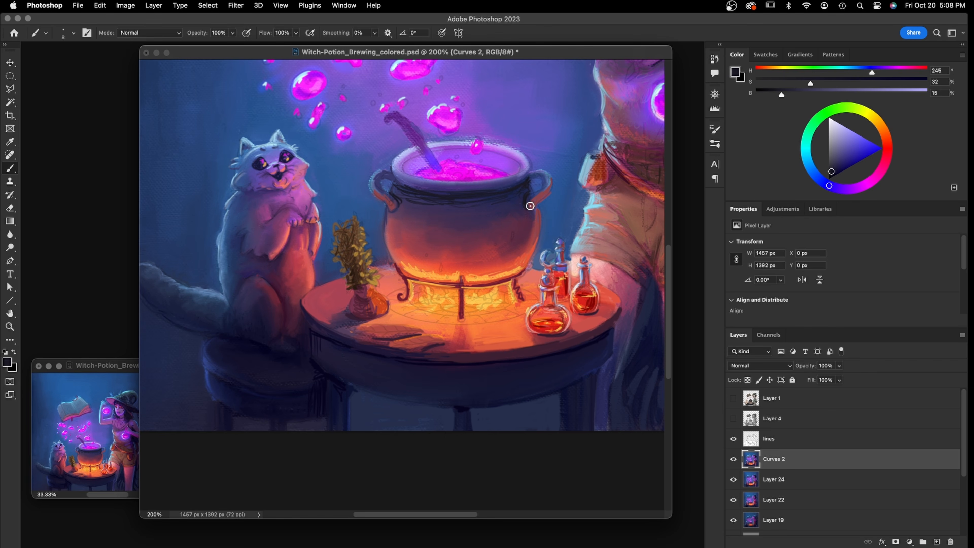
Blend the dark shadow beneath the cauldron's rim using the Mixer Brush at size 10
right_click(10, 168)
click(58, 198)
key(bracketleft)
key(bracketleft)
key(bracketleft)
drag(410, 197, 427, 197)
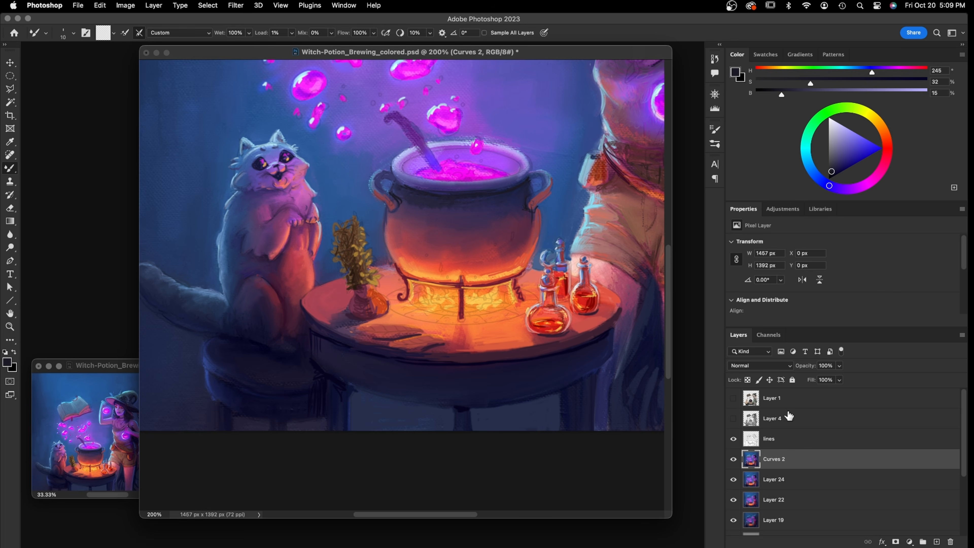
Hide the lines layer and smooth the painted props and cauldron body, enlarging the Mixer Brush to 45
click(733, 438)
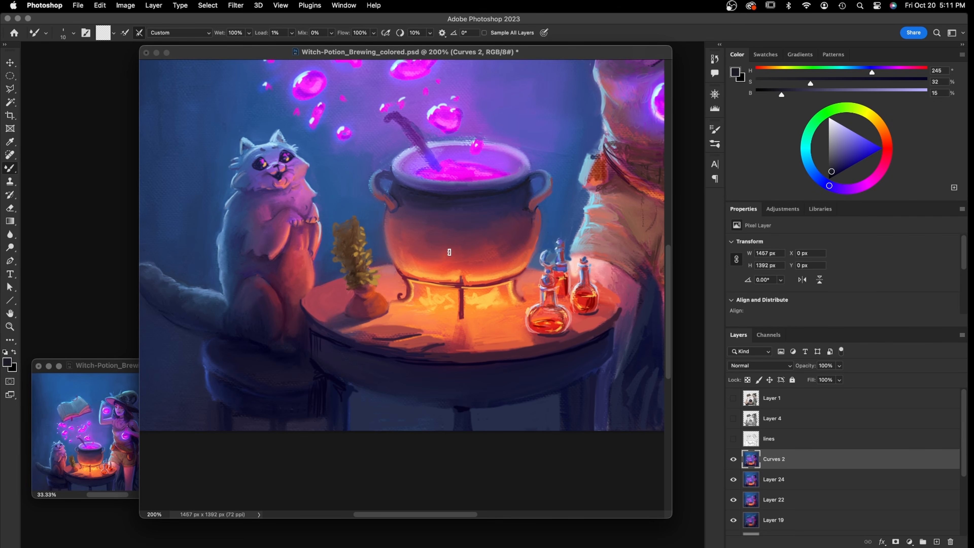
key(bracketright)
key(bracketright)
key(bracketright)
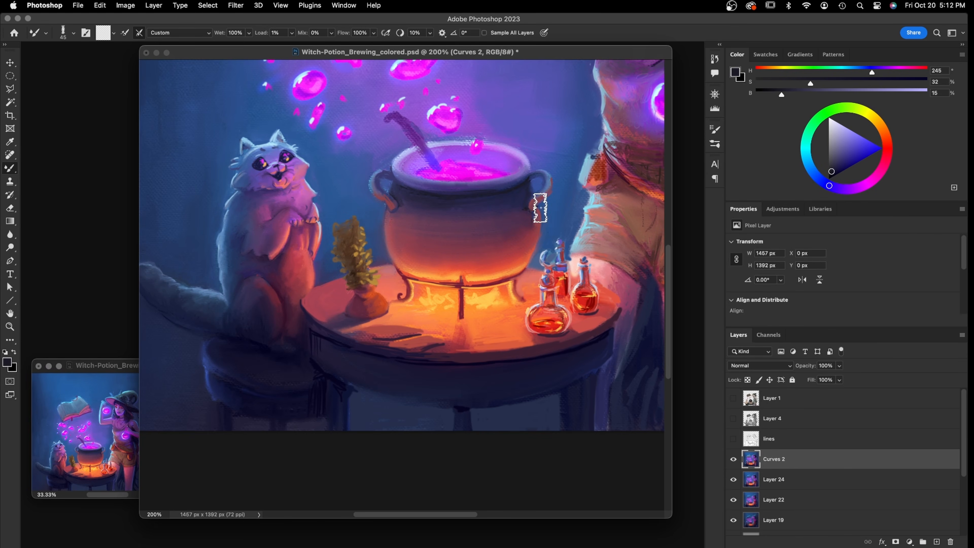
Refine the cauldron's vase-side contour using the regular Brush with sampled background blue, muted red and orange
right_click(10, 169)
click(54, 166)
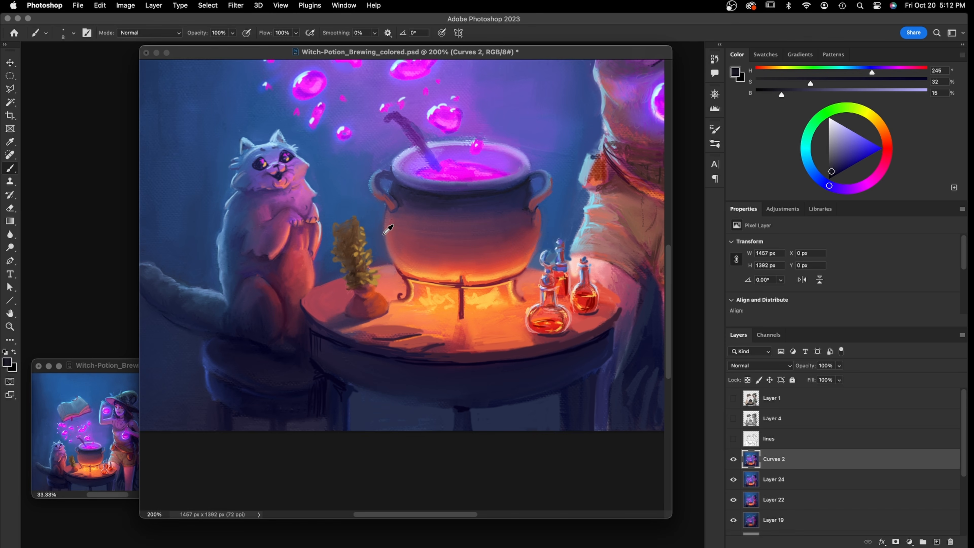
alt+click(371, 235)
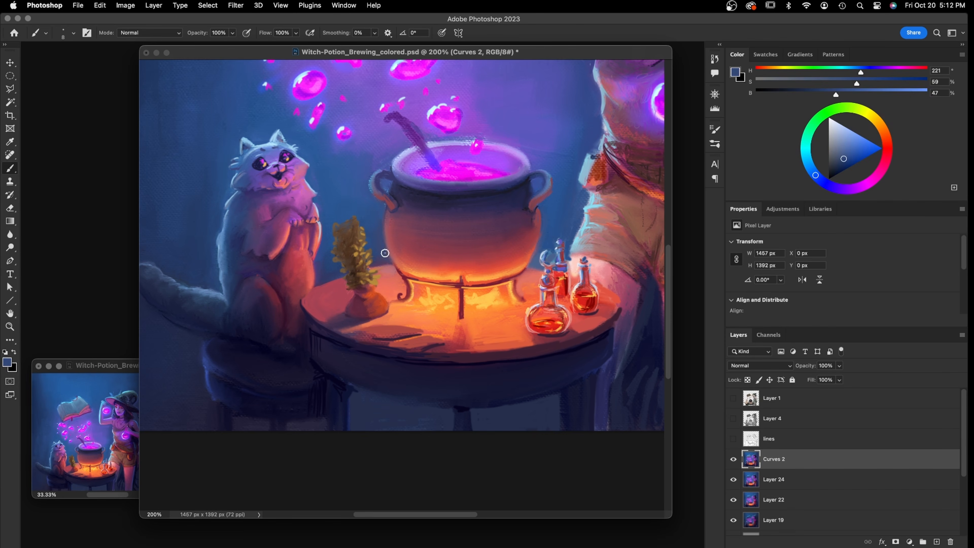
alt+click(388, 239)
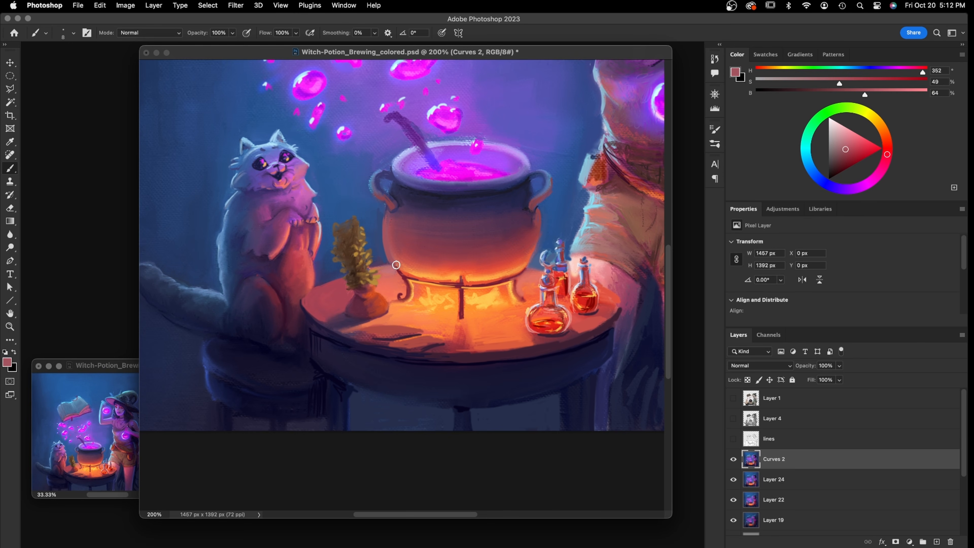
alt+click(405, 264)
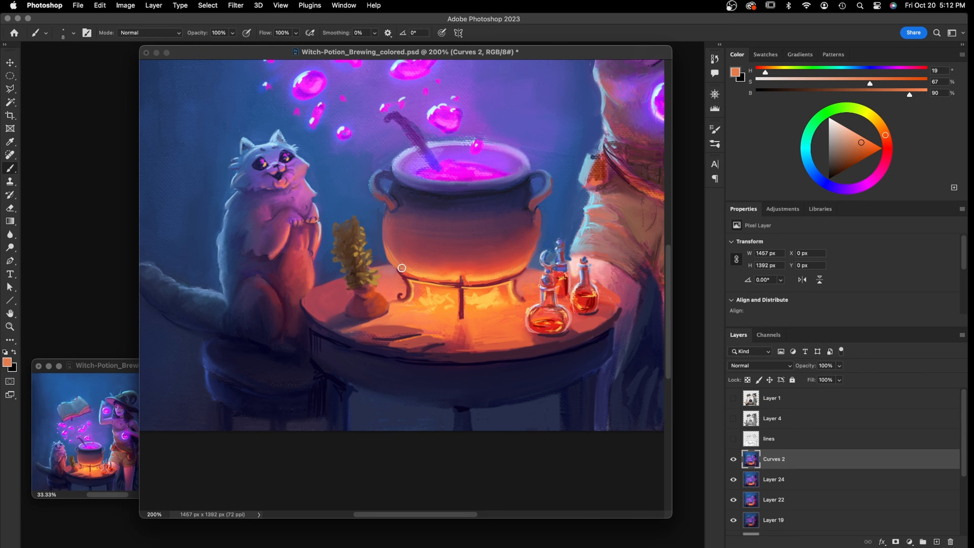
Refine the cauldron's bottle-side contour with sampled body tones and background blue of hue 215, saturation 70, brightness 53
alt+click(528, 259)
drag(533, 248, 511, 277)
alt+click(546, 229)
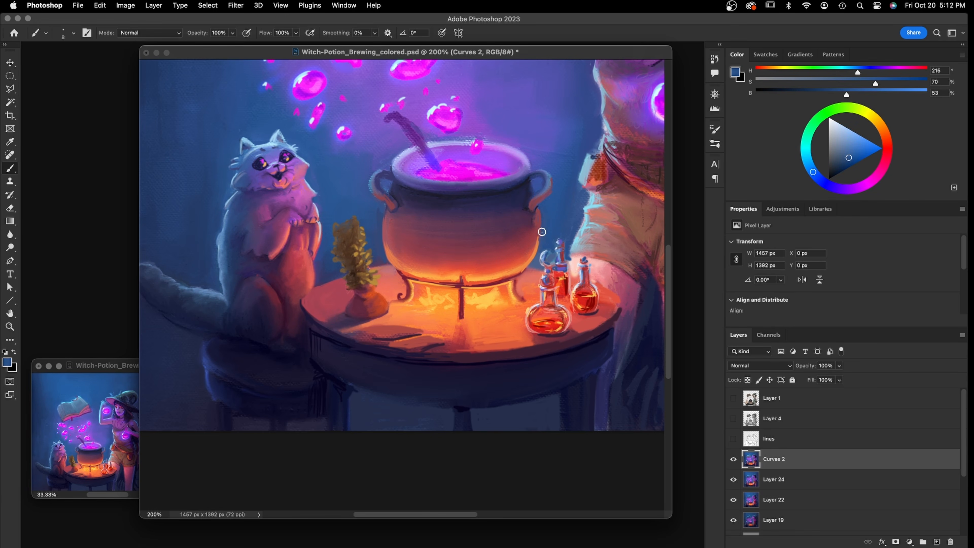
alt+click(540, 230)
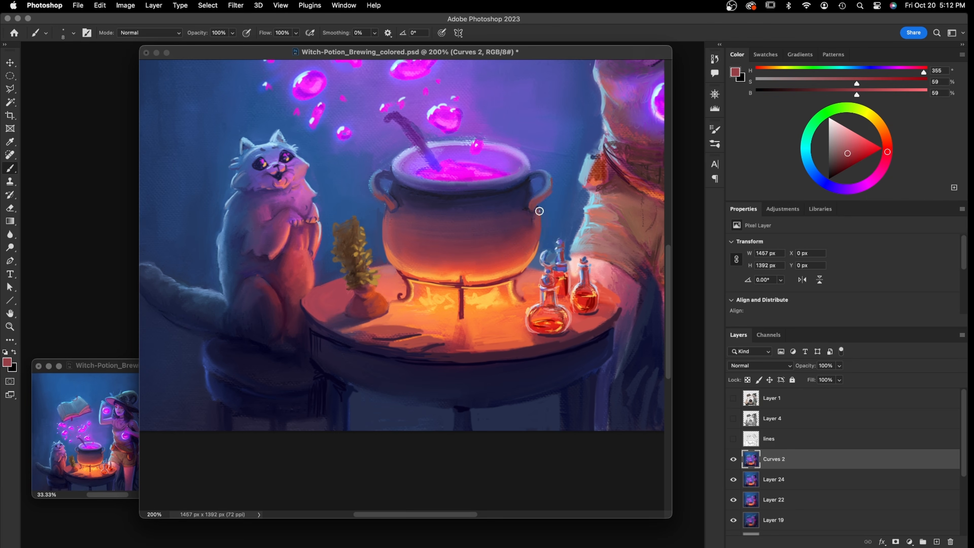
Darken the cauldron around both handles in navy of hue 240, saturation 46, brightness 23, and round out its vase-side contour in sampled reds
alt+click(531, 189)
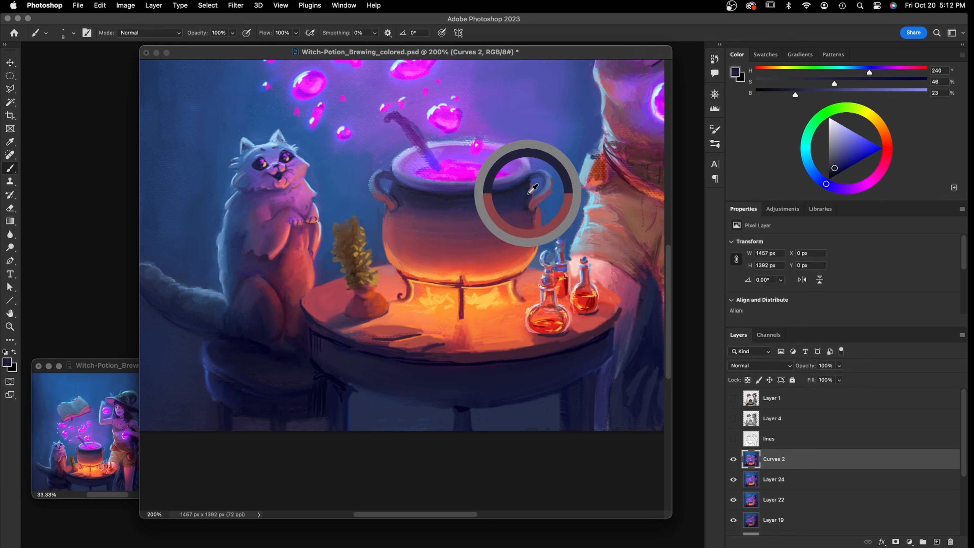
mouse_move(530, 190)
mouse_down()
mouse_move(536, 174)
mouse_move(539, 190)
mouse_move(554, 195)
mouse_up()
mouse_move(389, 180)
mouse_down()
mouse_move(378, 190)
mouse_move(390, 193)
mouse_up()
alt+click(396, 192)
mouse_move(385, 205)
mouse_down()
mouse_move(383, 245)
mouse_move(391, 234)
mouse_up()
alt+click(388, 231)
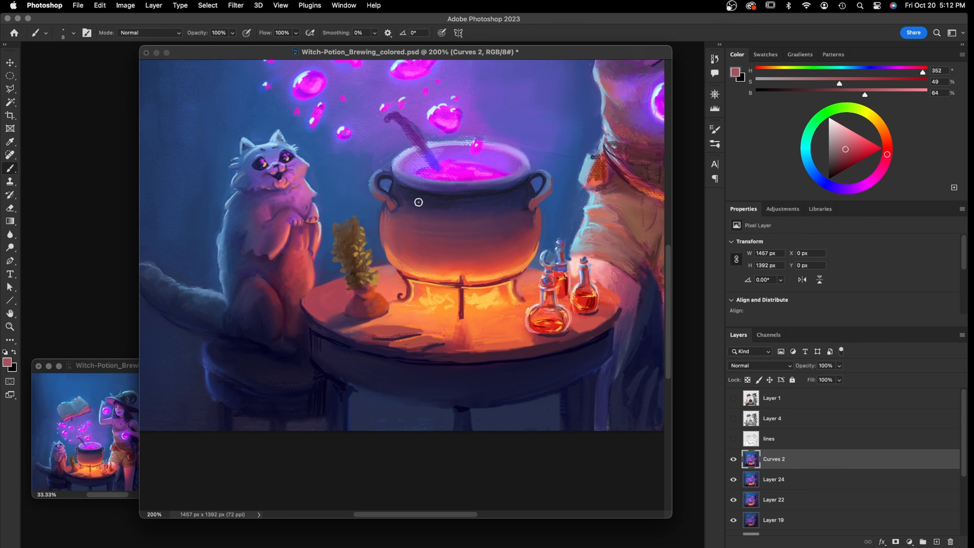
alt+click(387, 215)
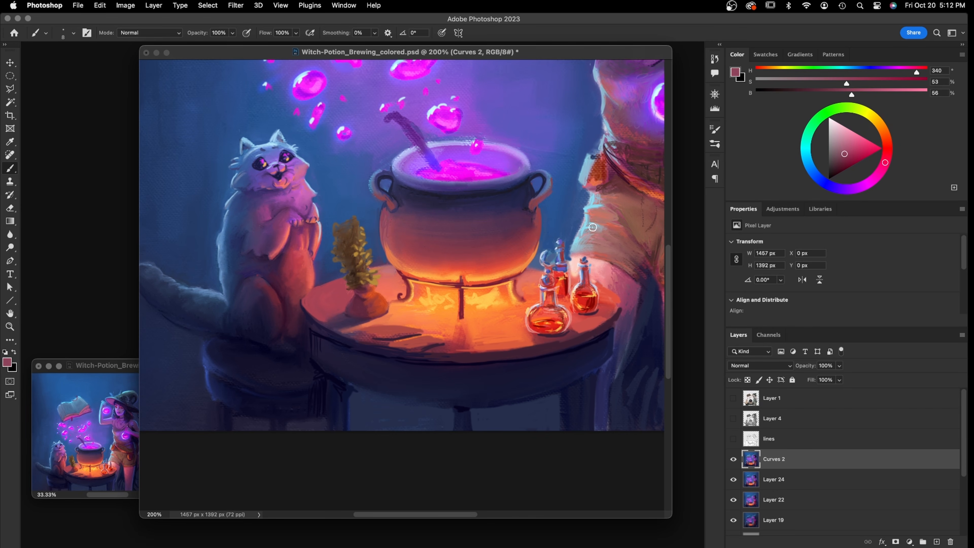
Paint a reddish edge of hue 349, saturation 58, brightness 54 along the cauldron rim's underside and define it with dark purple
alt+click(473, 249)
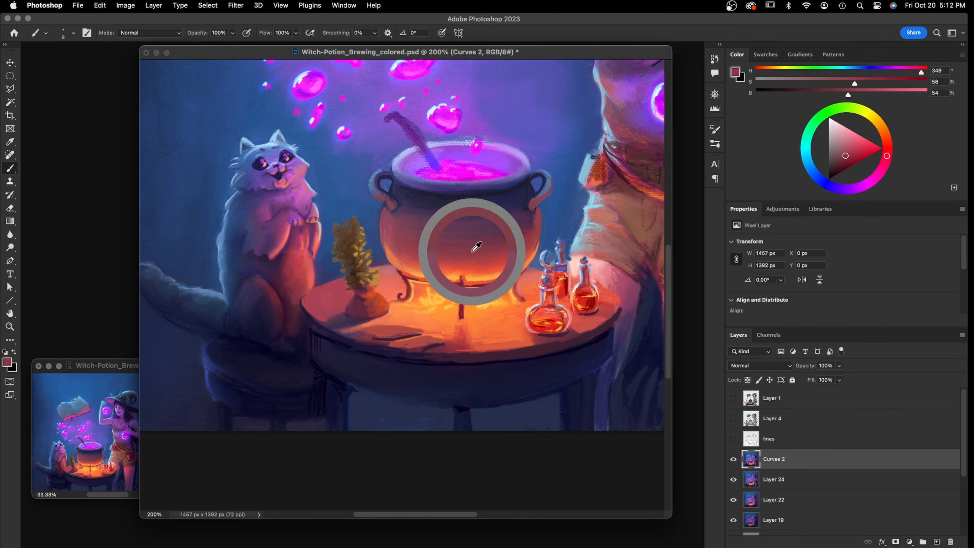
mouse_move(442, 191)
mouse_down()
mouse_move(521, 181)
mouse_move(406, 184)
mouse_up()
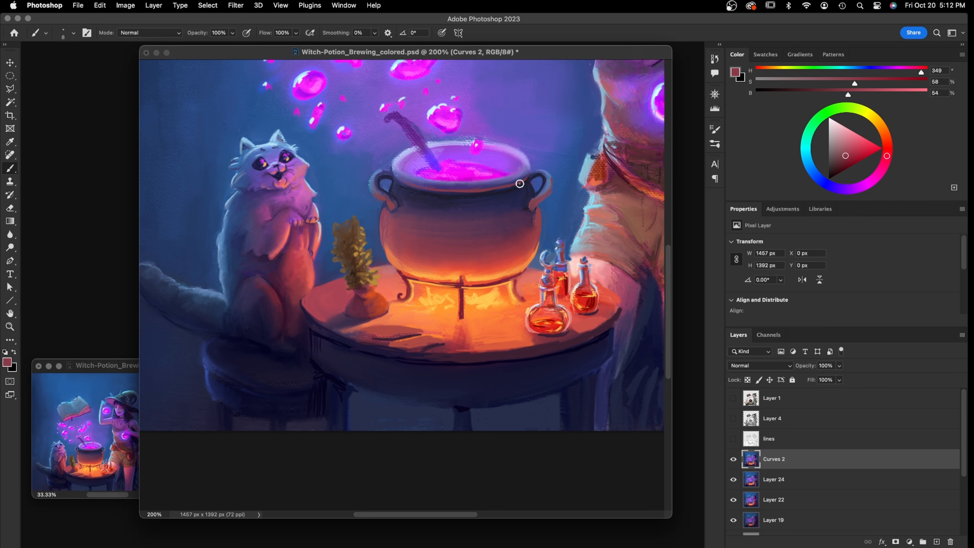
alt+click(505, 202)
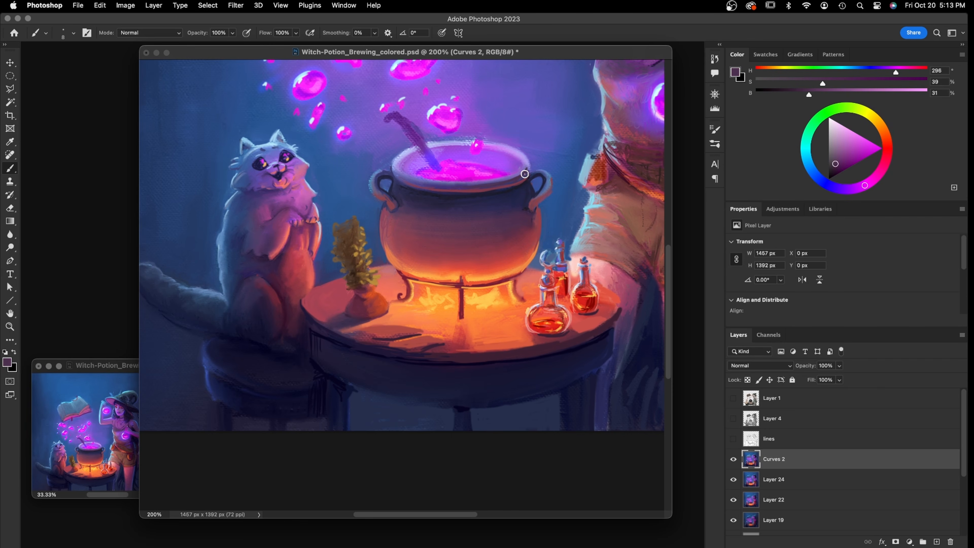
mouse_move(451, 184)
mouse_down()
mouse_move(398, 174)
mouse_move(470, 189)
mouse_move(429, 185)
mouse_move(550, 170)
mouse_up()
Paint the papers on the table in dusty pink of hue 2, saturation 38, brightness 75, and shade beneath them in dark red
alt+click(426, 339)
alt+click(377, 331)
drag(388, 344, 426, 336)
alt+click(426, 336)
alt+click(401, 327)
mouse_move(404, 342)
mouse_down()
mouse_move(449, 341)
mouse_move(404, 346)
mouse_move(406, 328)
mouse_move(359, 331)
mouse_move(409, 328)
mouse_up()
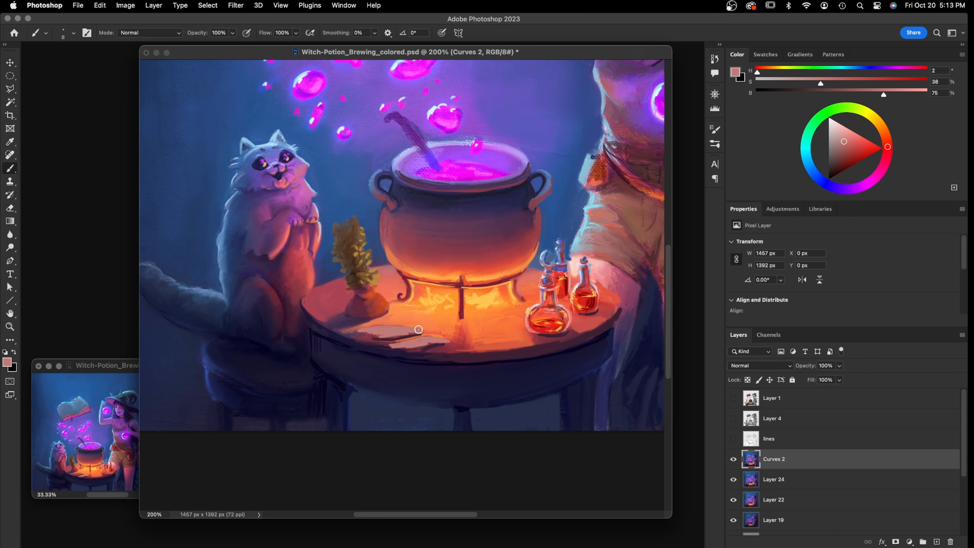
mouse_move(367, 334)
mouse_down()
mouse_move(351, 333)
mouse_move(376, 335)
mouse_up()
alt+click(388, 340)
mouse_move(418, 336)
mouse_down()
mouse_move(368, 338)
mouse_move(429, 348)
mouse_move(413, 348)
mouse_move(472, 341)
mouse_move(466, 349)
mouse_up()
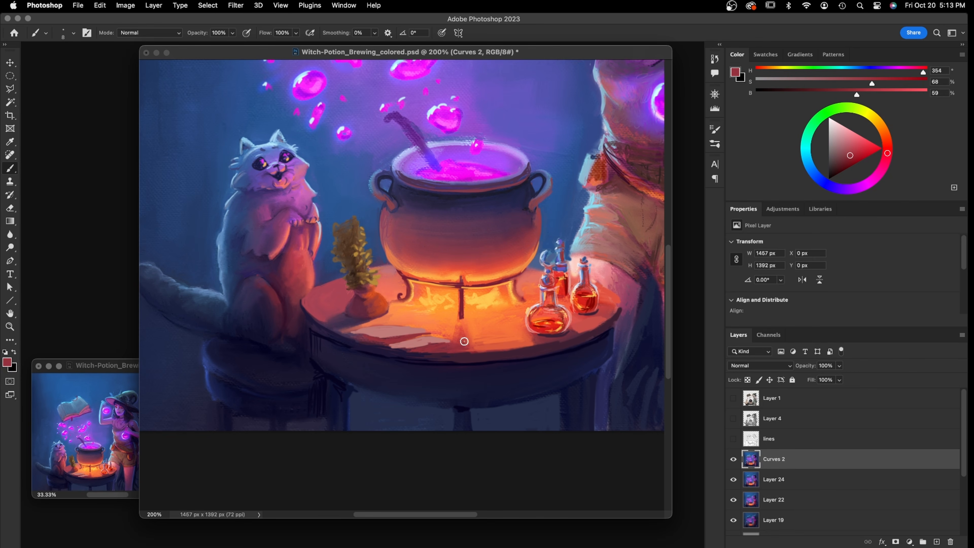
Clean up the stand's reflection on the table and redefine its ring and legs in crimson of hue 348, saturation 70, brightness 50
alt+click(462, 336)
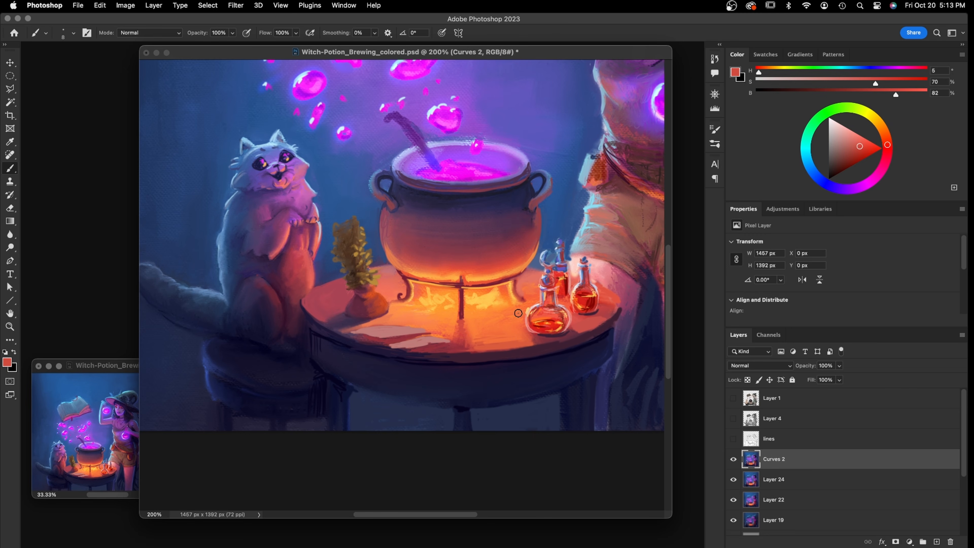
alt+click(521, 301)
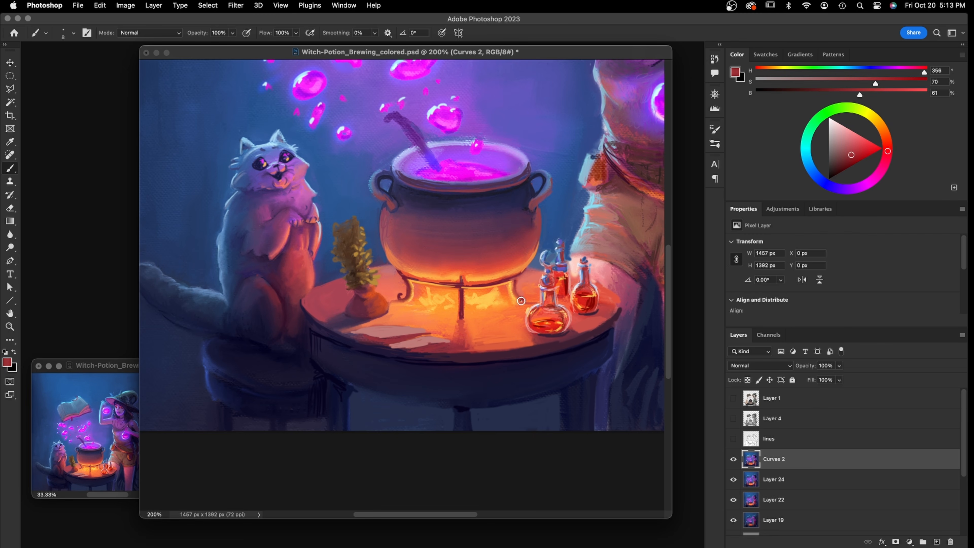
alt+click(536, 289)
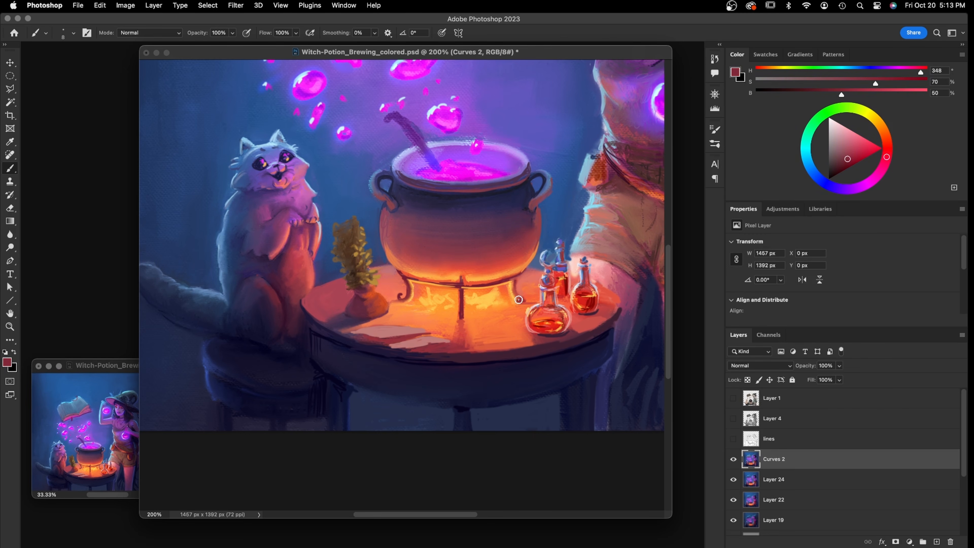
drag(513, 277, 516, 295)
drag(407, 278, 479, 281)
Sample the tabletop's orange and blend the papers on the table into the surface with the Mixer Brush at size 20
alt+click(481, 339)
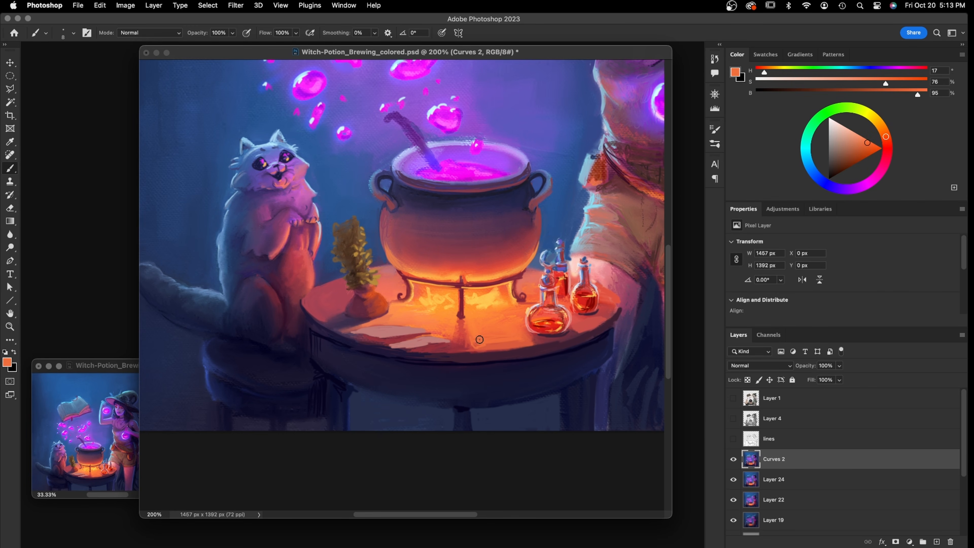
drag(14, 165, 62, 195)
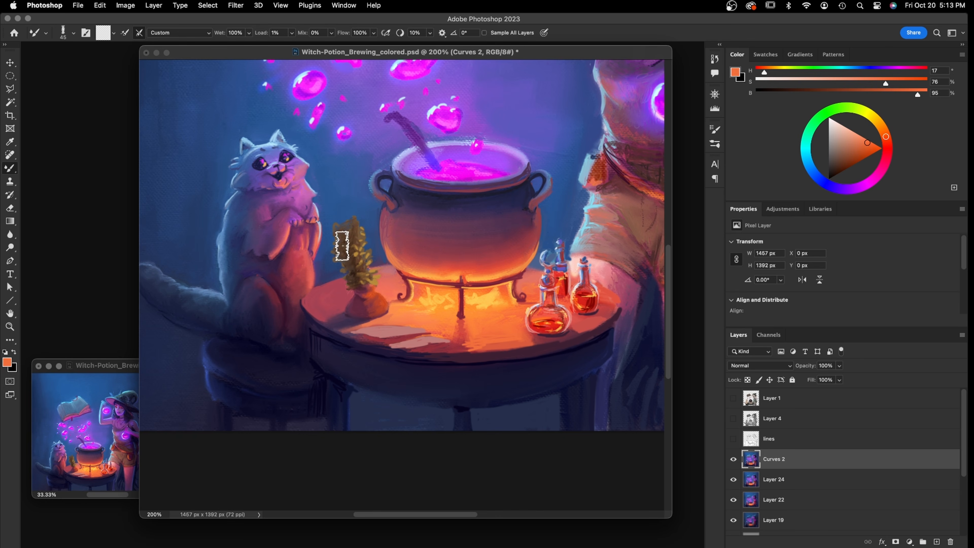
key(bracketleft)
key(bracketleft)
key(bracketleft)
click(473, 335)
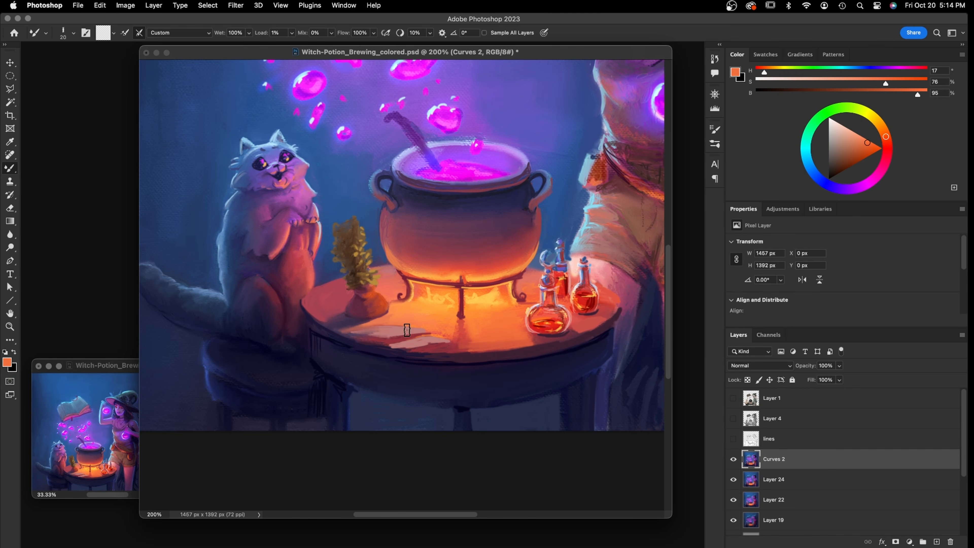
drag(383, 337, 407, 347)
Refine the potion bottles and the glow beneath the cauldron with the Mixer Brush reduced to size 6
key(bracketleft)
key(bracketleft)
key(bracketleft)
key(bracketleft)
key(bracketleft)
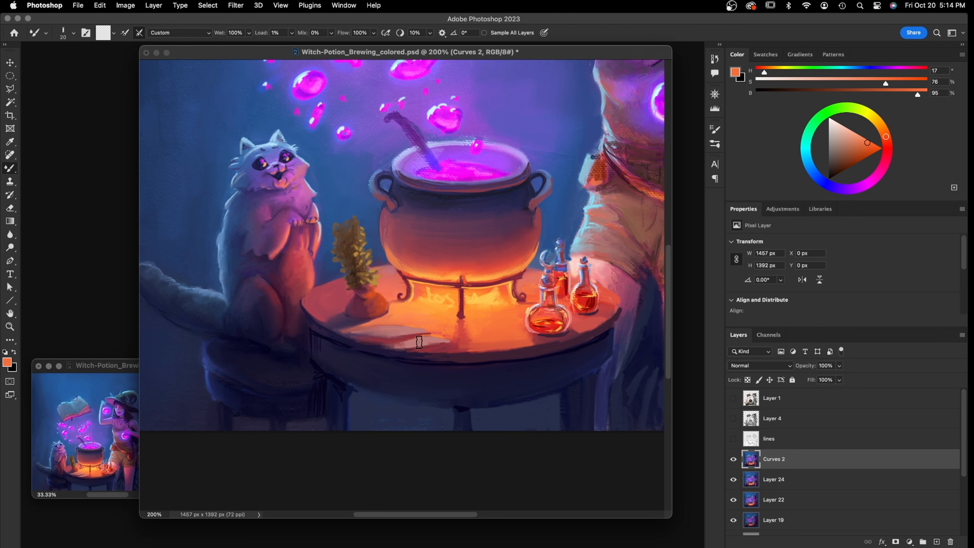
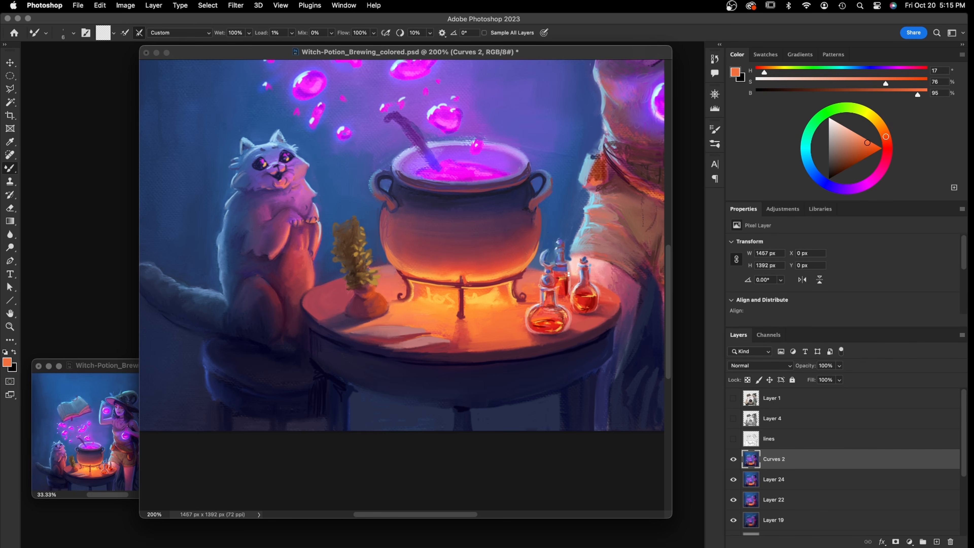
drag(577, 300, 585, 310)
mouse_move(477, 295)
mouse_down()
mouse_move(424, 287)
mouse_move(424, 300)
mouse_move(445, 296)
mouse_up()
Blend the witch's two hip pouches, belt and shorts with the Mixer Brush at size 15
drag(566, 269, 346, 332)
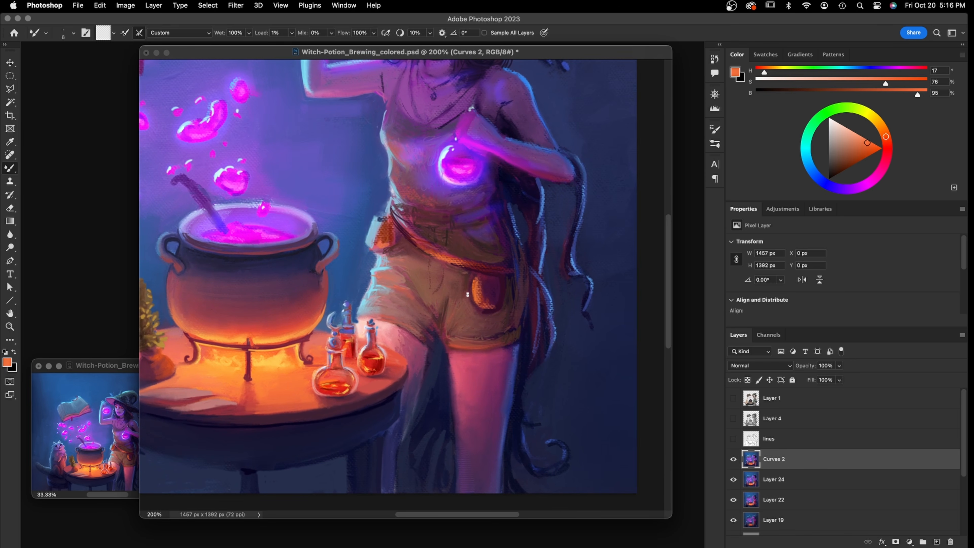
key(bracketright)
key(bracketright)
key(bracketright)
key(bracketright)
key(bracketright)
mouse_move(478, 317)
mouse_down()
mouse_move(478, 277)
mouse_move(497, 298)
mouse_move(470, 263)
mouse_move(512, 269)
mouse_move(431, 246)
mouse_up()
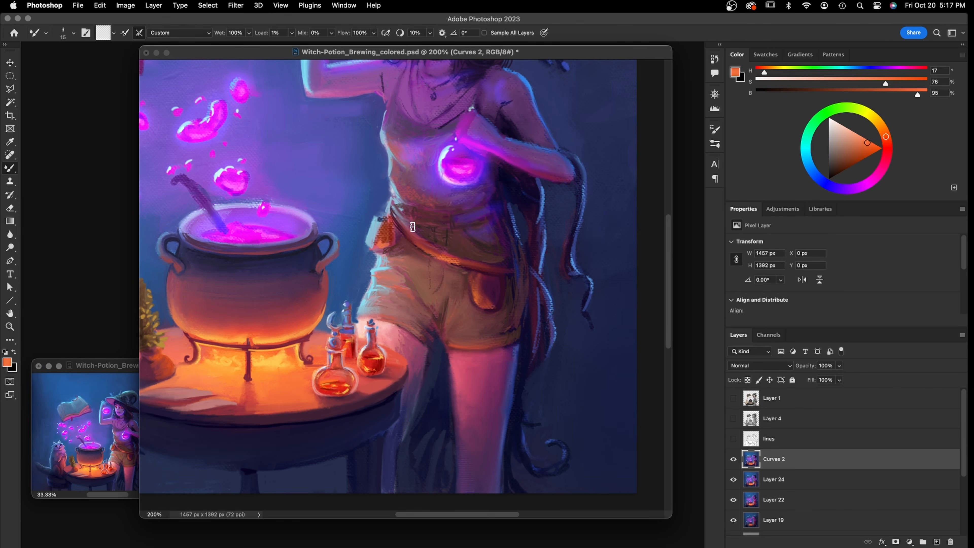
mouse_move(387, 227)
mouse_down()
mouse_move(378, 241)
mouse_move(402, 256)
mouse_move(390, 265)
mouse_move(411, 259)
mouse_move(398, 251)
mouse_move(410, 276)
mouse_up()
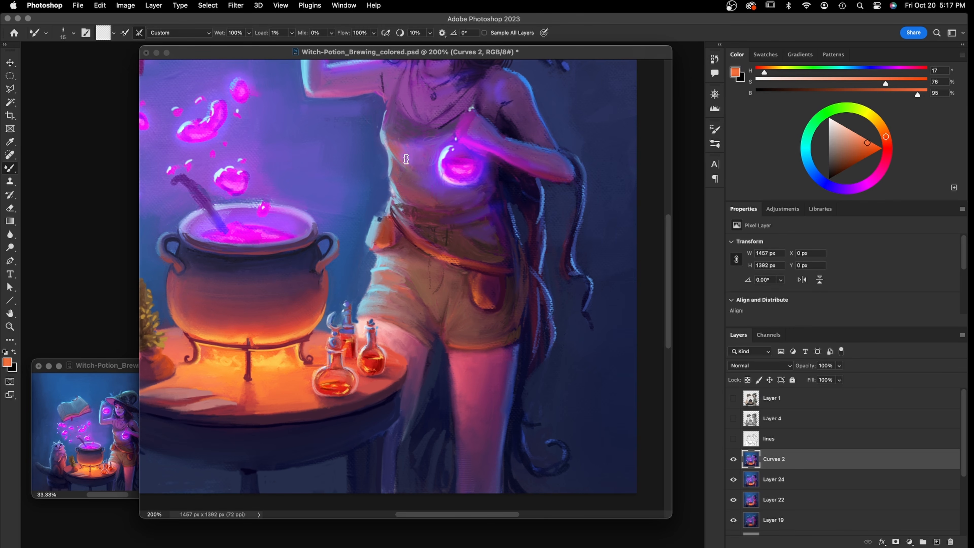
Smooth the witch's tank top, shoulder, long hair strands and thigh with the Mixer Brush
drag(441, 151, 444, 175)
mouse_move(497, 104)
mouse_down()
mouse_move(521, 97)
mouse_move(490, 87)
mouse_move(512, 84)
mouse_up()
mouse_move(532, 332)
mouse_down()
mouse_move(536, 306)
mouse_move(526, 353)
mouse_move(539, 296)
mouse_move(540, 346)
mouse_move(544, 302)
mouse_move(542, 340)
mouse_move(555, 325)
mouse_move(542, 345)
mouse_move(551, 306)
mouse_move(542, 311)
mouse_move(509, 198)
mouse_move(516, 208)
mouse_move(506, 179)
mouse_up()
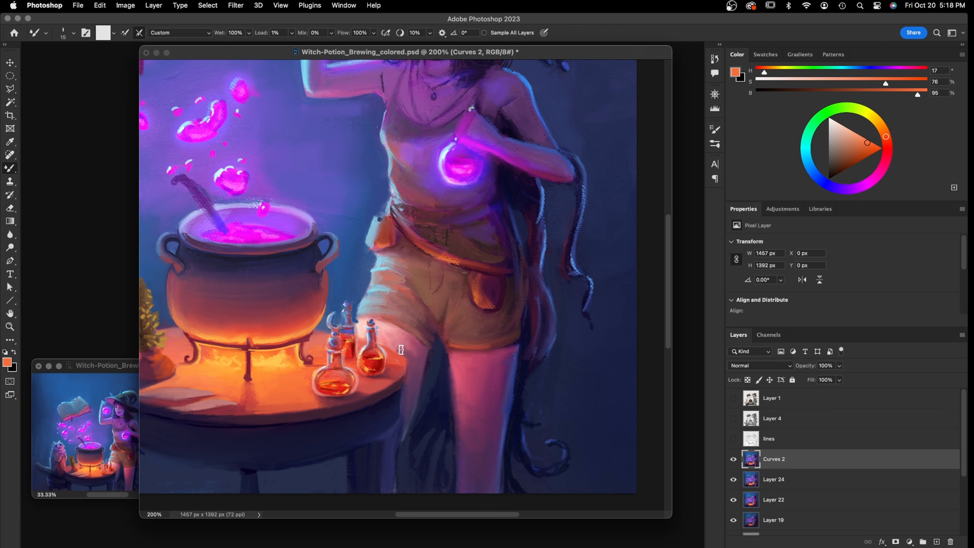
mouse_move(401, 348)
mouse_down()
mouse_move(430, 354)
mouse_move(417, 354)
mouse_up()
Define the table's apron end and leg beside the witch with the Brush in sampled dark blues, including hue 244, saturation 66, brightness 17
drag(10, 168, 63, 167)
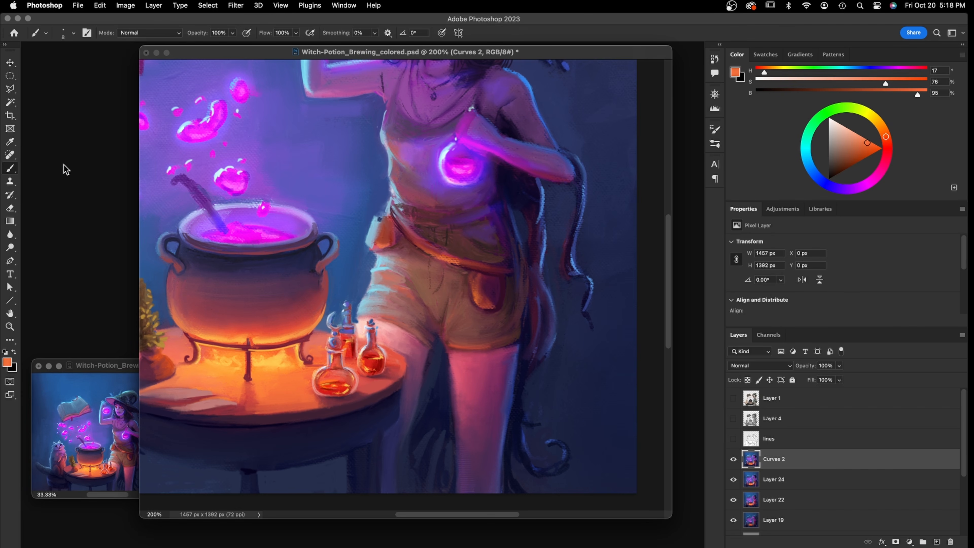
alt+click(384, 432)
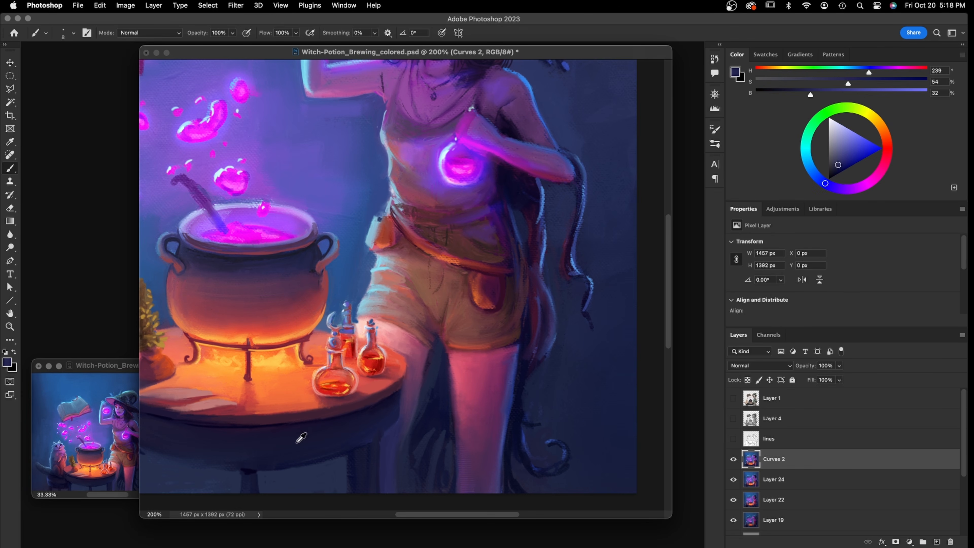
alt+click(257, 466)
mouse_move(354, 456)
mouse_down()
mouse_move(380, 438)
mouse_move(375, 476)
mouse_up()
alt+click(383, 443)
alt+click(380, 417)
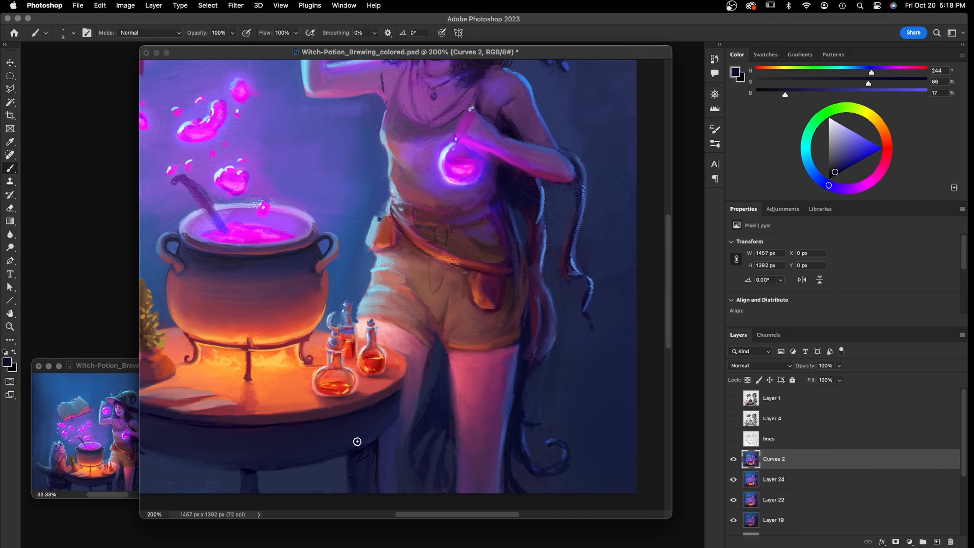
mouse_move(361, 445)
mouse_down()
mouse_move(396, 423)
mouse_move(355, 444)
mouse_move(398, 396)
mouse_up()
Clean up the tabletop's edge near the bottles in plum of hue 322, saturation 48, brightness 24, and sample the tabletop's red
alt+click(406, 378)
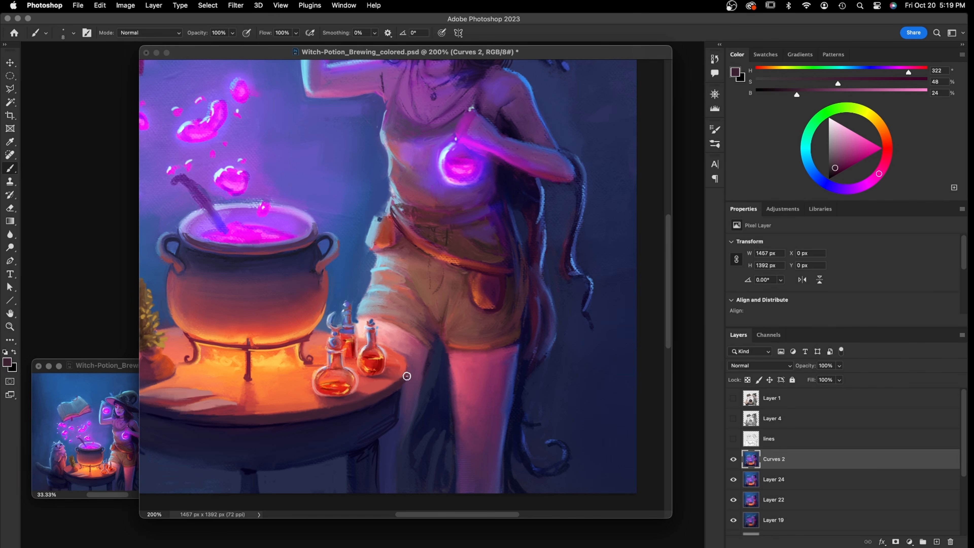
mouse_move(404, 386)
mouse_down()
mouse_move(407, 363)
mouse_move(390, 387)
mouse_up()
alt+click(397, 370)
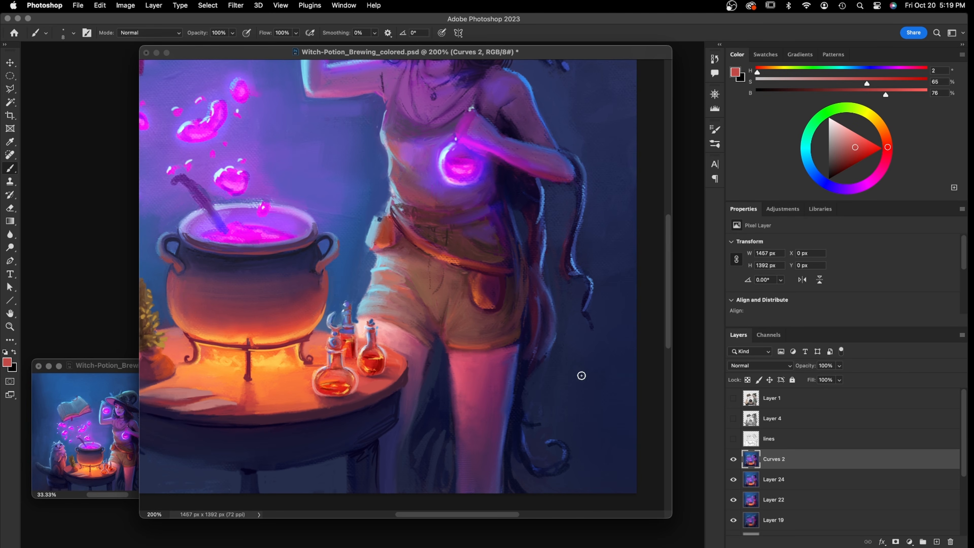
Deepen the gap between the witch's legs and the long hair behind the shorts in dark navy
alt+click(444, 397)
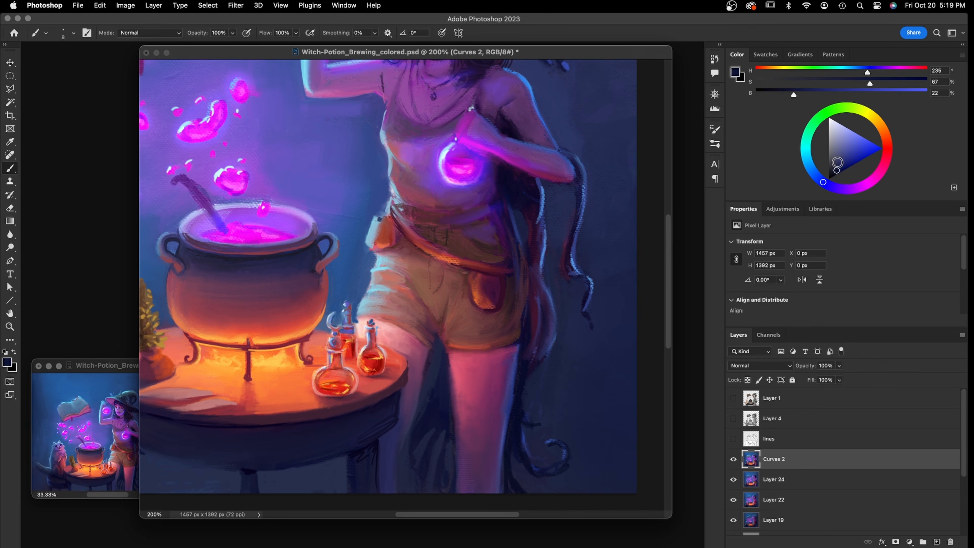
drag(444, 374, 445, 387)
mouse_move(444, 354)
mouse_down()
mouse_move(445, 414)
mouse_move(439, 401)
mouse_move(444, 422)
mouse_up()
drag(521, 386, 526, 307)
mouse_move(525, 341)
mouse_down()
mouse_move(546, 314)
mouse_move(527, 366)
mouse_move(548, 311)
mouse_move(528, 365)
mouse_move(529, 264)
mouse_move(549, 315)
mouse_move(534, 256)
mouse_move(523, 322)
mouse_move(524, 230)
mouse_move(528, 296)
mouse_move(513, 216)
mouse_up()
Darken the tank top's hem and the belt area in deep red of hue 346, saturation 56, brightness 23
drag(578, 233, 564, 413)
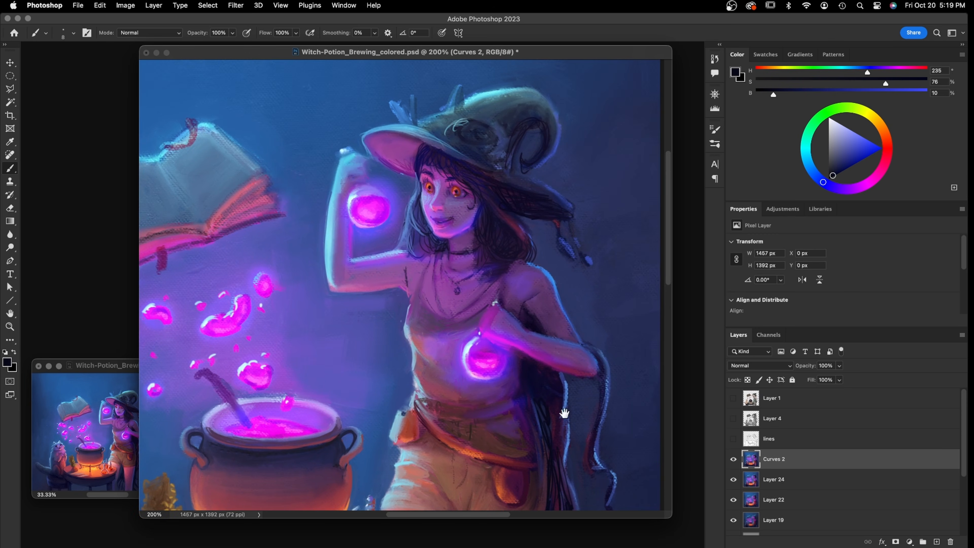
alt+click(456, 403)
click(835, 169)
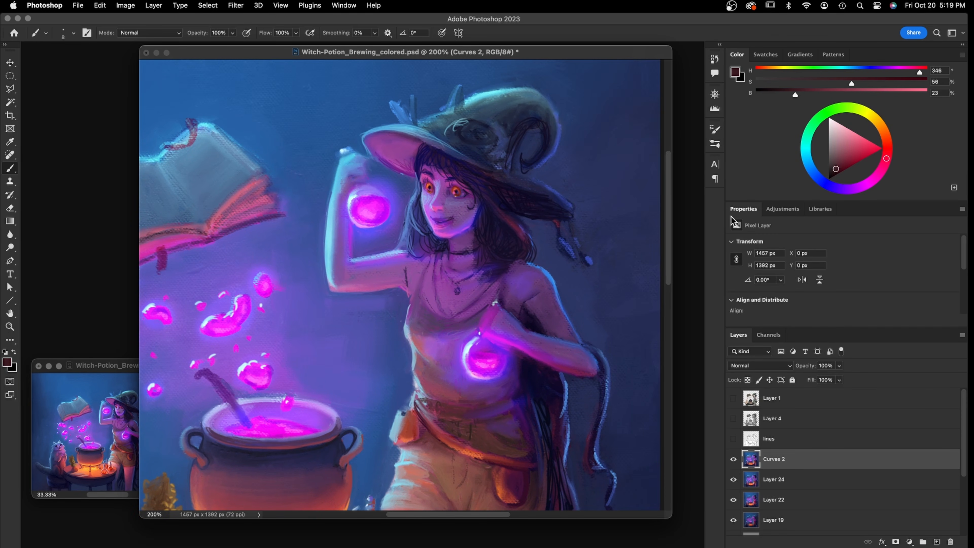
mouse_move(447, 402)
mouse_down()
mouse_move(505, 399)
mouse_move(428, 397)
mouse_move(491, 405)
mouse_move(519, 394)
mouse_up()
drag(464, 421, 517, 407)
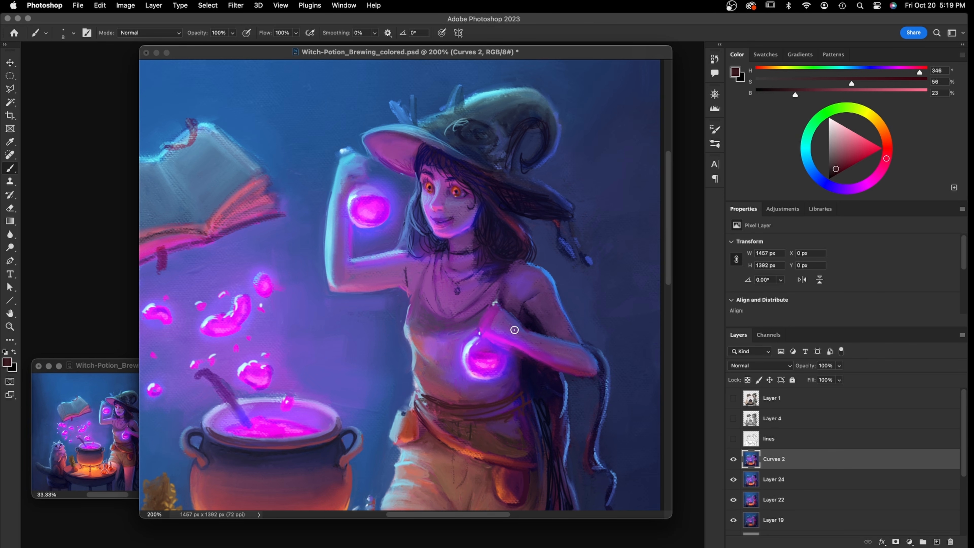
Shade beneath the lower hand in sampled purple and repaint the held flask's liquid in magenta of hue 300, saturation 84, brightness 100
alt+click(513, 349)
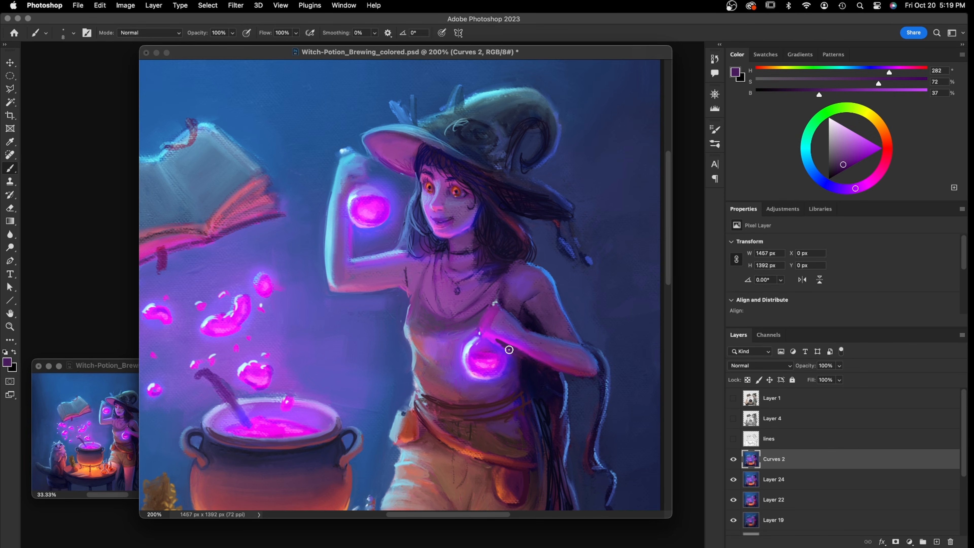
alt+click(385, 196)
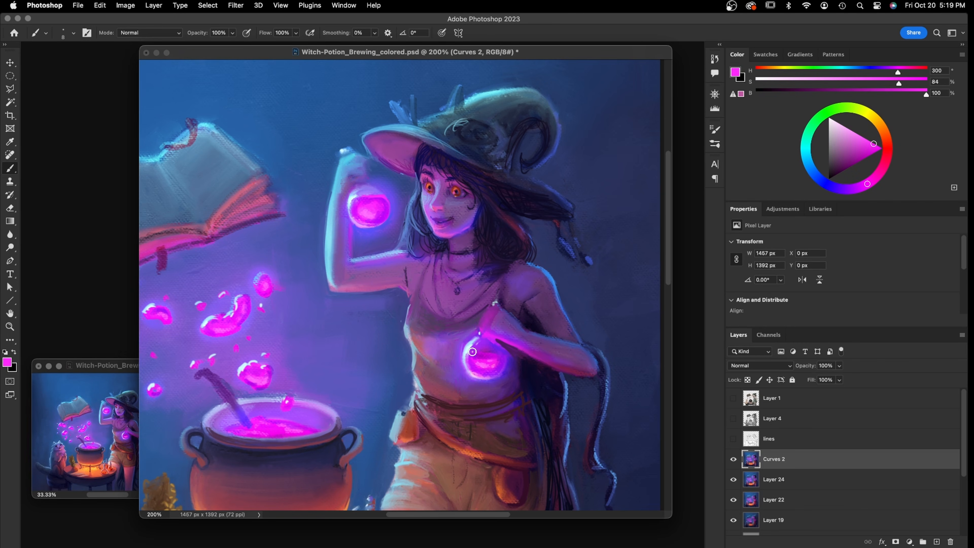
drag(475, 352, 501, 356)
Show the lines layer and paint the witch's mouth and cheek in sampled purples and pink of hue 324, saturation 65, brightness 90
click(733, 439)
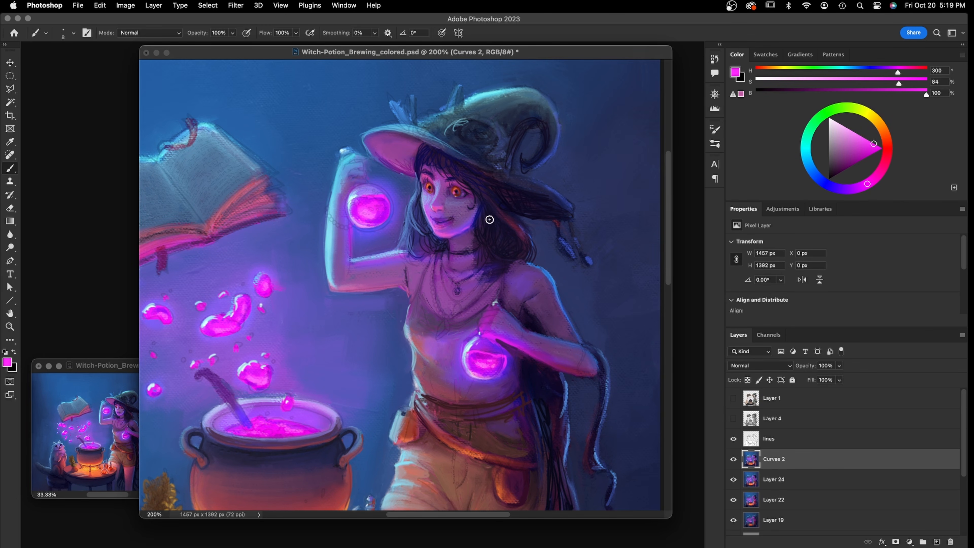
alt+click(445, 222)
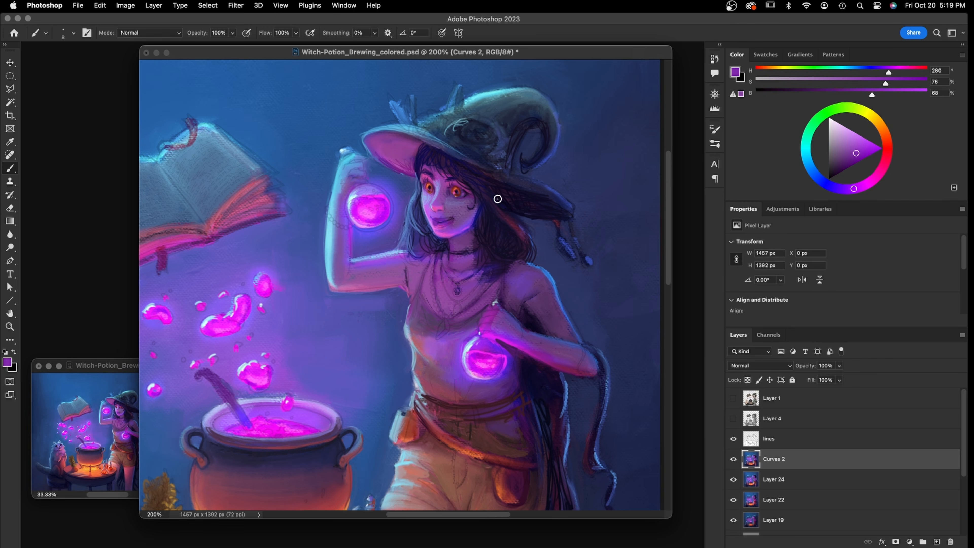
alt+click(438, 215)
alt+click(436, 208)
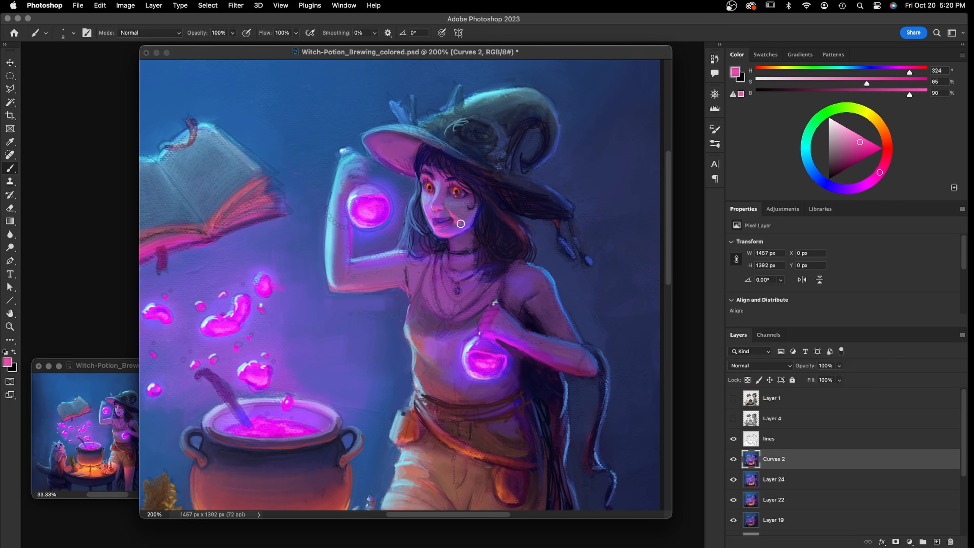
Hide the lines layer and blend the witch's face, neck and chest with the Mixer Brush
click(732, 440)
right_click(10, 168)
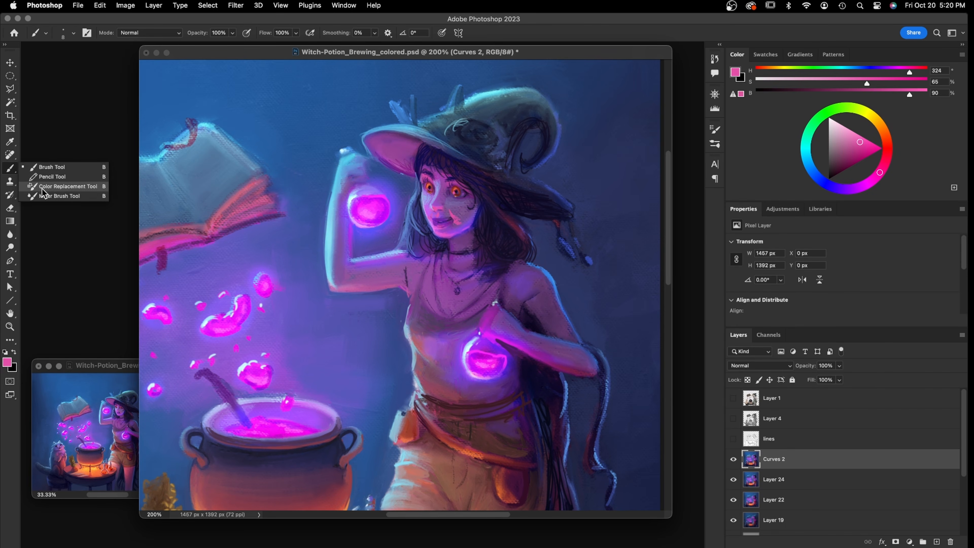
click(45, 195)
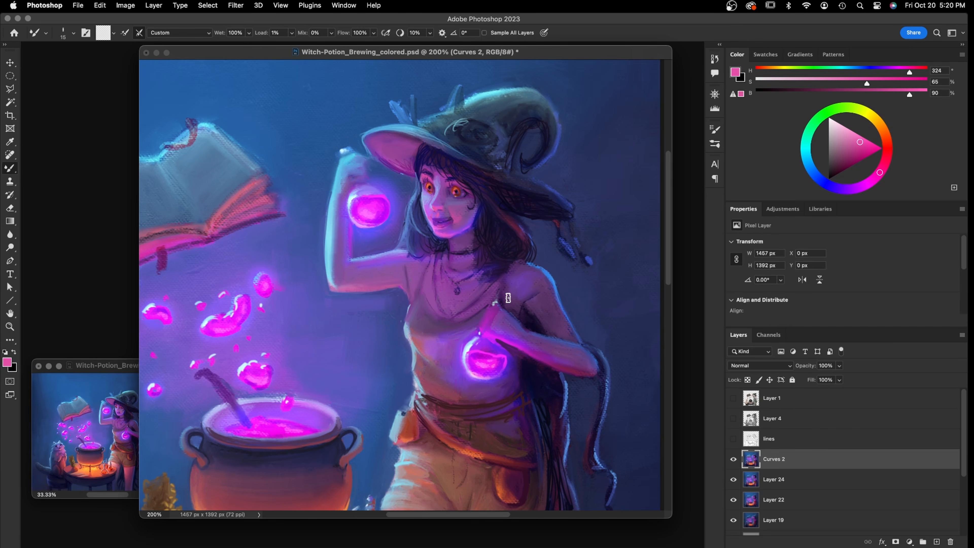
Show the lines layer and blend the lips and lower face while comparing them with the flat-color reference in Layer 1
click(732, 439)
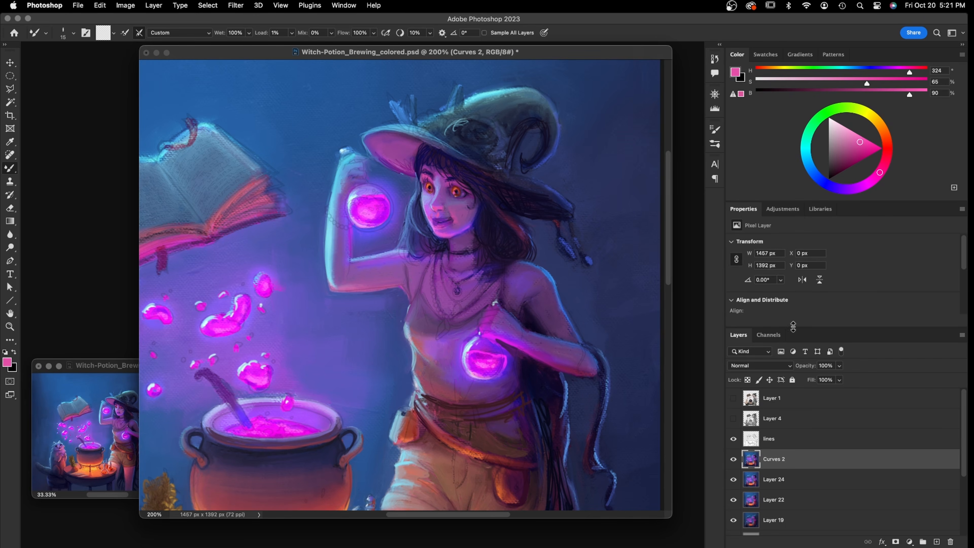
click(734, 398)
click(734, 399)
click(734, 398)
click(734, 398)
click(734, 398)
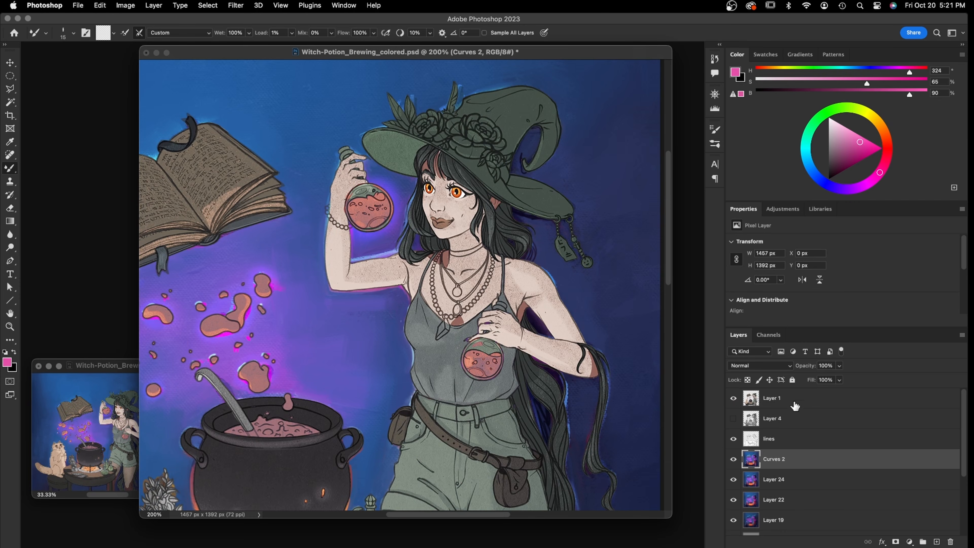
click(733, 398)
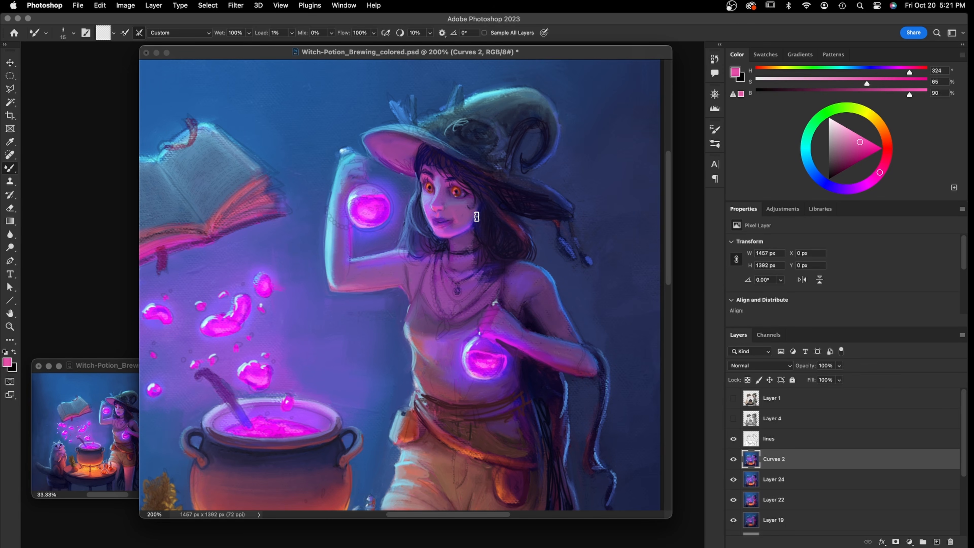
click(733, 397)
click(733, 398)
Sharpen the lashes and outer eye corner with a size 1 Brush in sampled dark purples of hue 274 and 252
drag(10, 168, 57, 167)
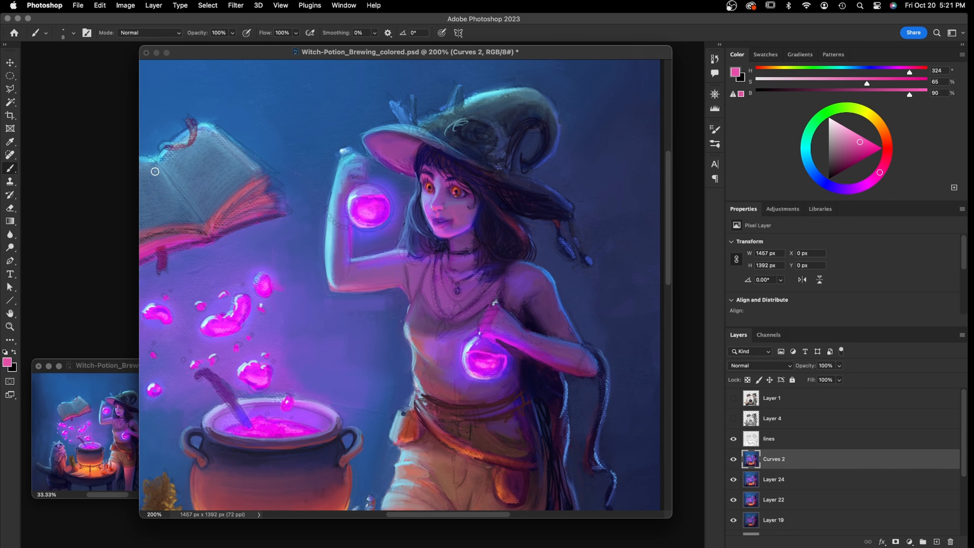
key(bracketleft)
key(bracketleft)
key(bracketleft)
key(bracketleft)
alt+click(466, 194)
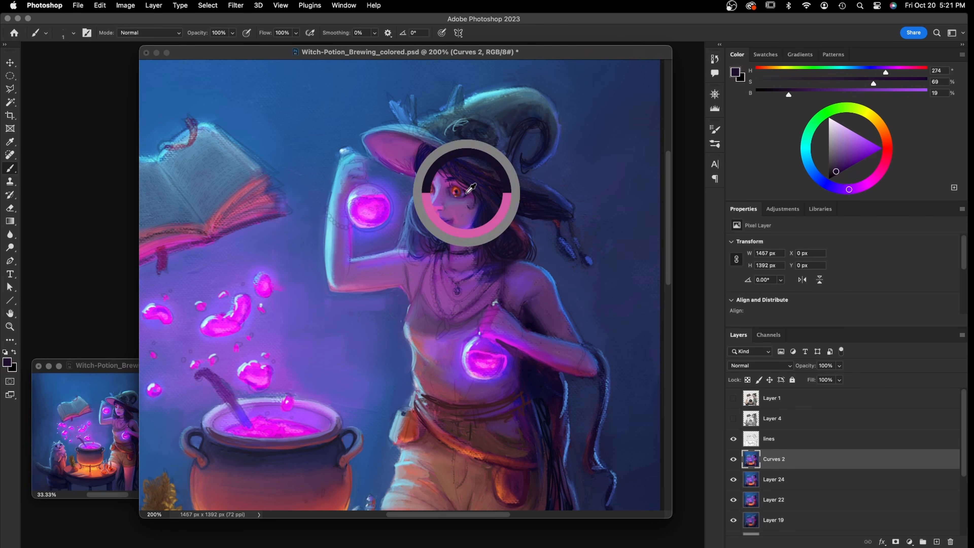
alt+click(471, 188)
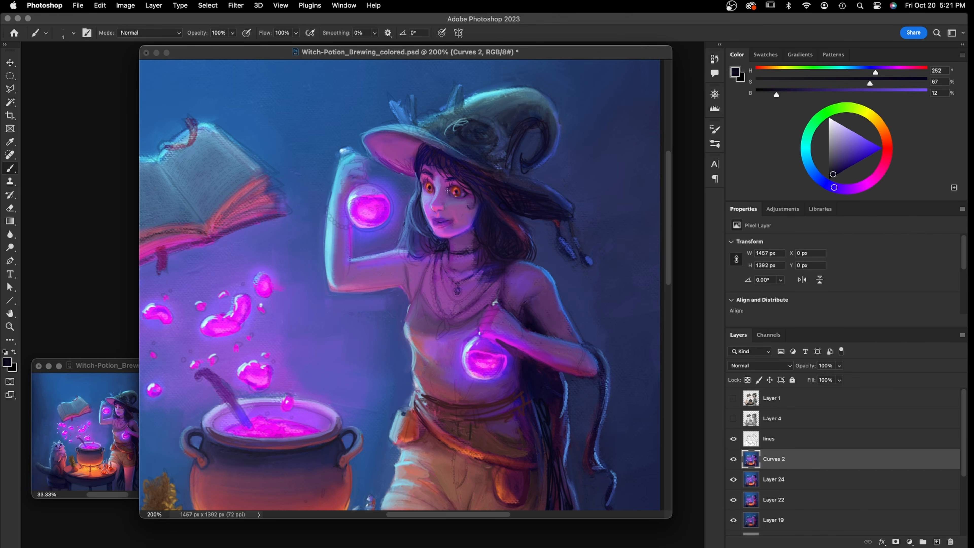
alt+click(476, 199)
Check the face against Layer 1 and touch up the skin around the nose and eyes in pink of hue 323, saturation 58, brightness 97
click(733, 398)
click(733, 398)
click(734, 398)
click(733, 398)
alt+click(439, 205)
alt+click(445, 200)
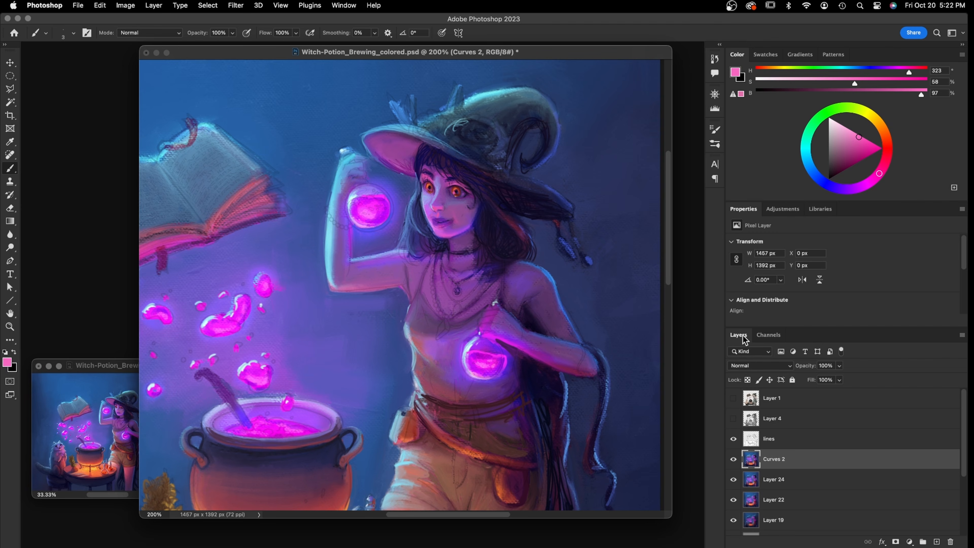
Refine the skin around the eye in pink of hue 313, saturation 62, brightness 77, comparing it with Layer 1
click(733, 398)
click(734, 399)
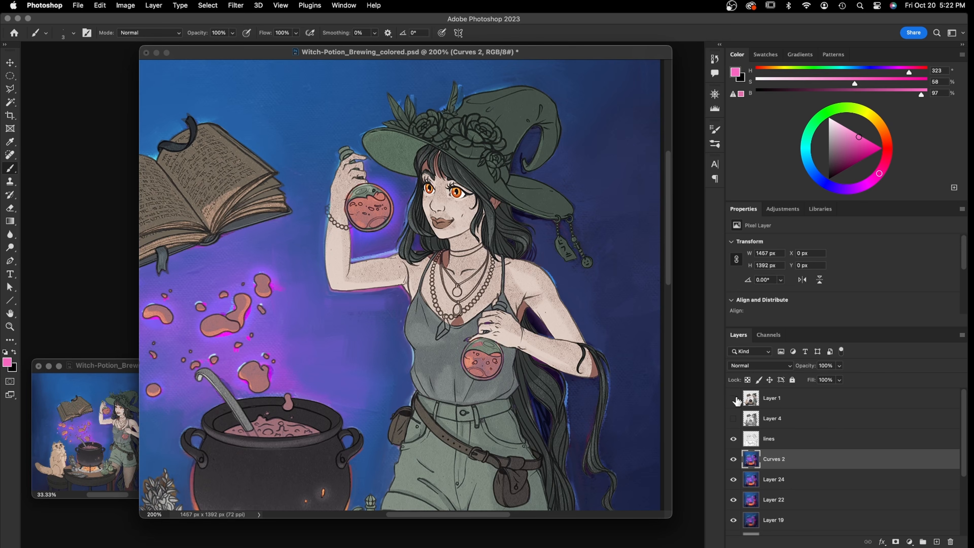
alt+click(448, 186)
alt+click(451, 185)
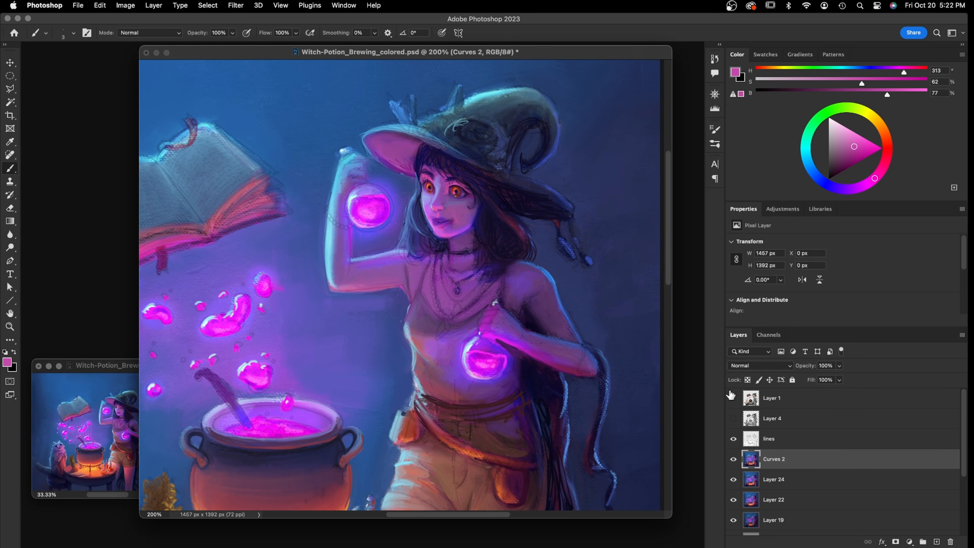
click(733, 398)
click(733, 398)
click(733, 398)
click(733, 398)
click(733, 398)
click(734, 398)
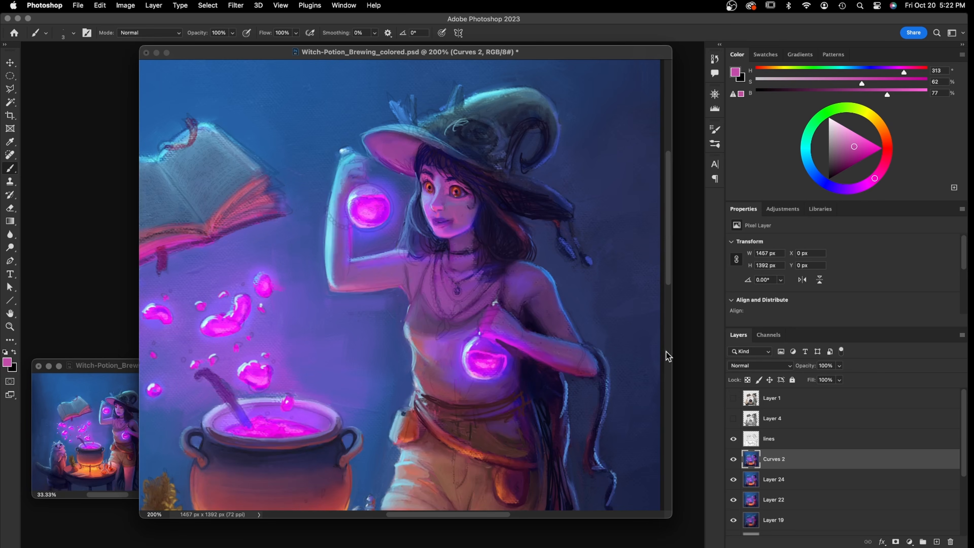
Add highlights to the lit side of the face in pale blue of hue 229, saturation 23, brightness 93, checking them against Layer 1
alt+click(437, 193)
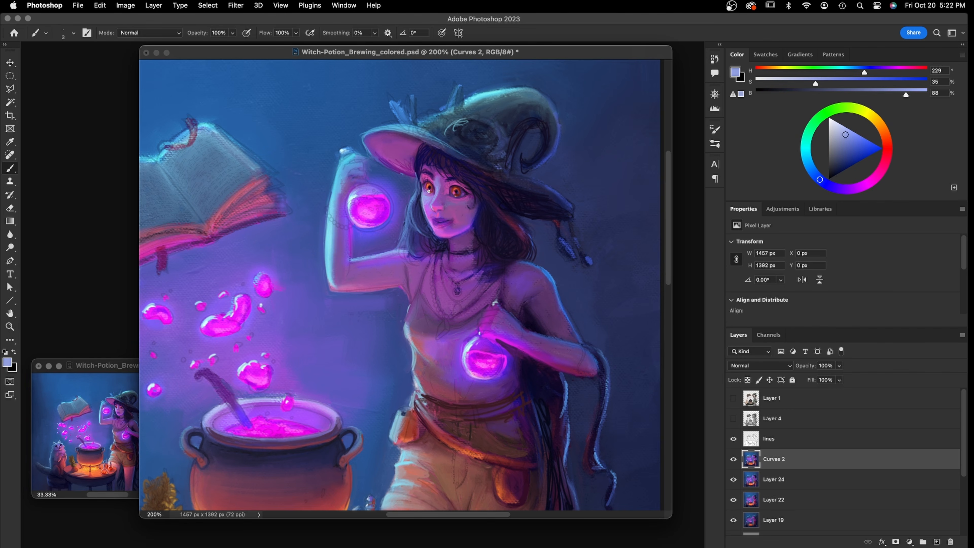
drag(836, 145, 840, 129)
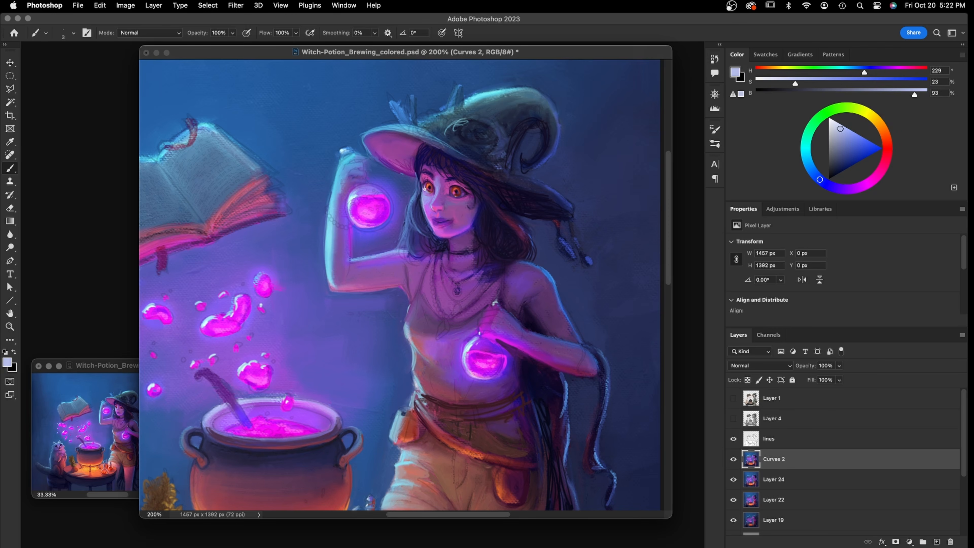
click(733, 399)
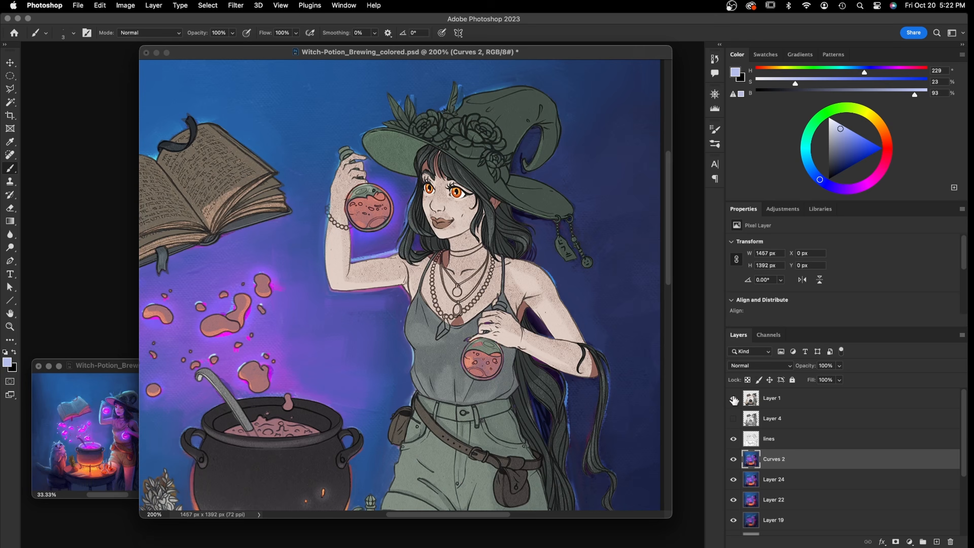
click(733, 398)
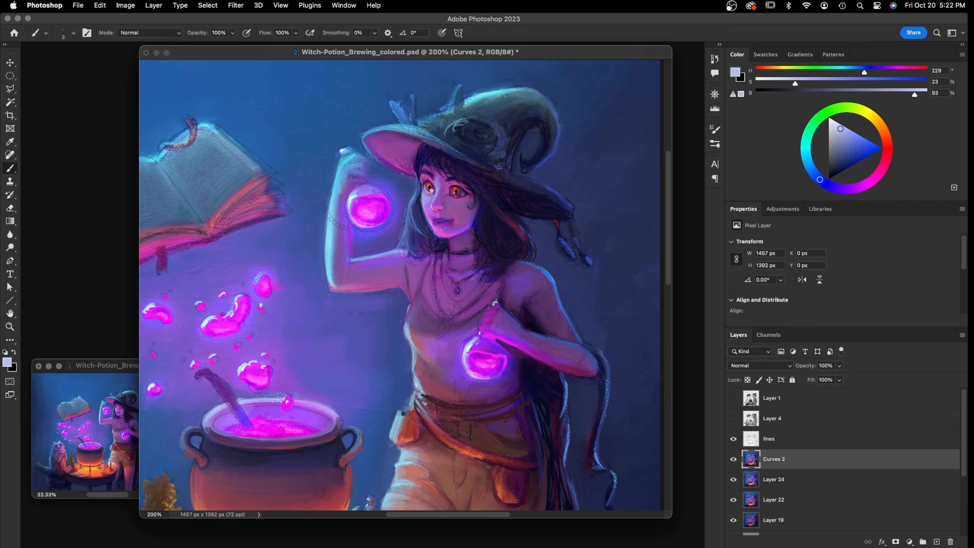
Compare the painted face repeatedly with the flat-color reference in Layer 1, ending with the reference hidden
click(734, 399)
click(734, 398)
click(733, 399)
click(733, 399)
click(734, 399)
click(734, 399)
click(733, 399)
click(733, 399)
click(734, 399)
click(734, 398)
click(733, 398)
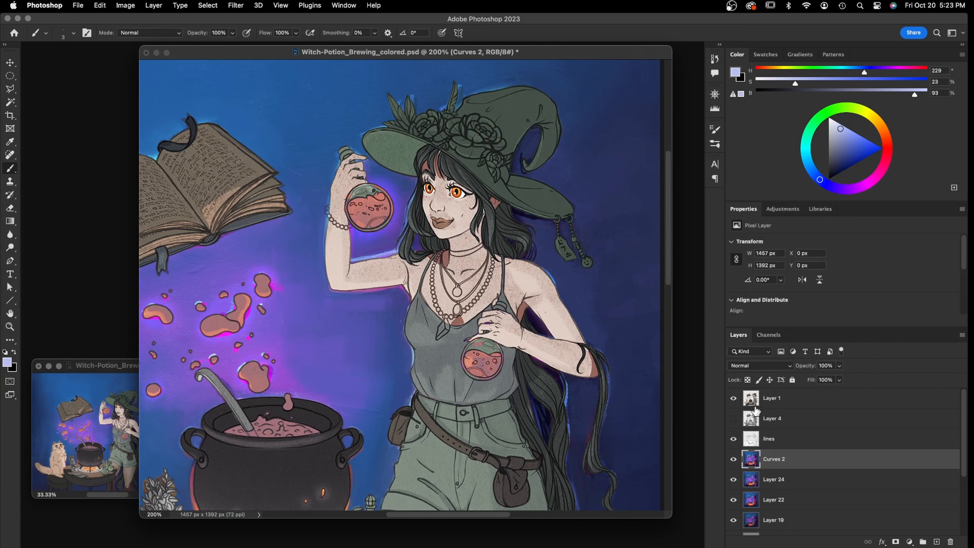
click(734, 400)
Raise the opacity of the lines layer to 100%
click(768, 440)
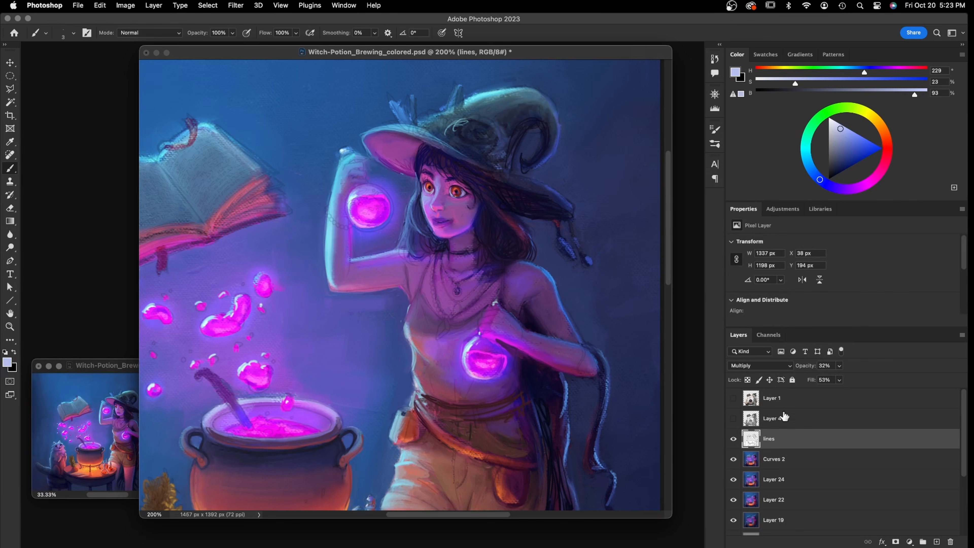
click(839, 365)
drag(837, 379, 876, 379)
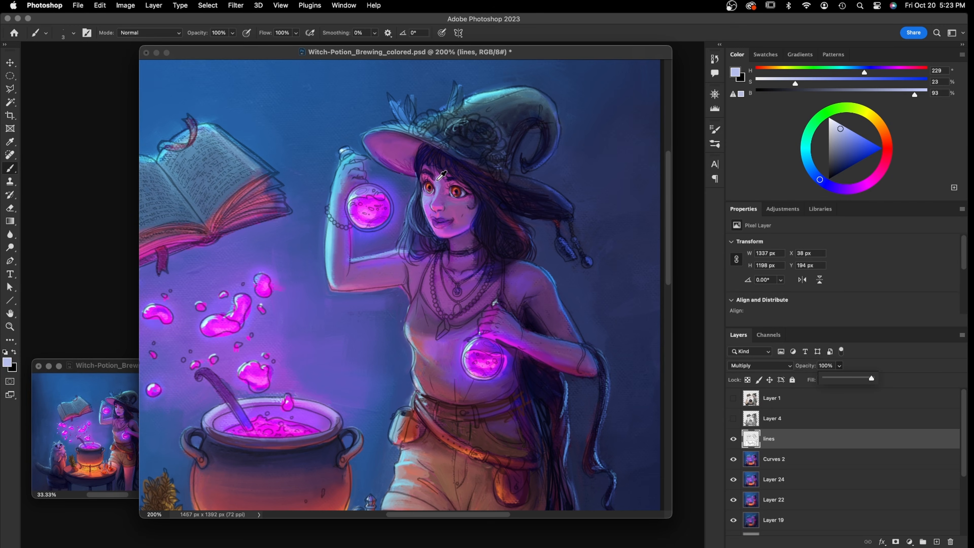
Return to the Curves 2 layer and refine the area around both eyes in sampled tones of hue 255, 339 and 313
alt+click(430, 179)
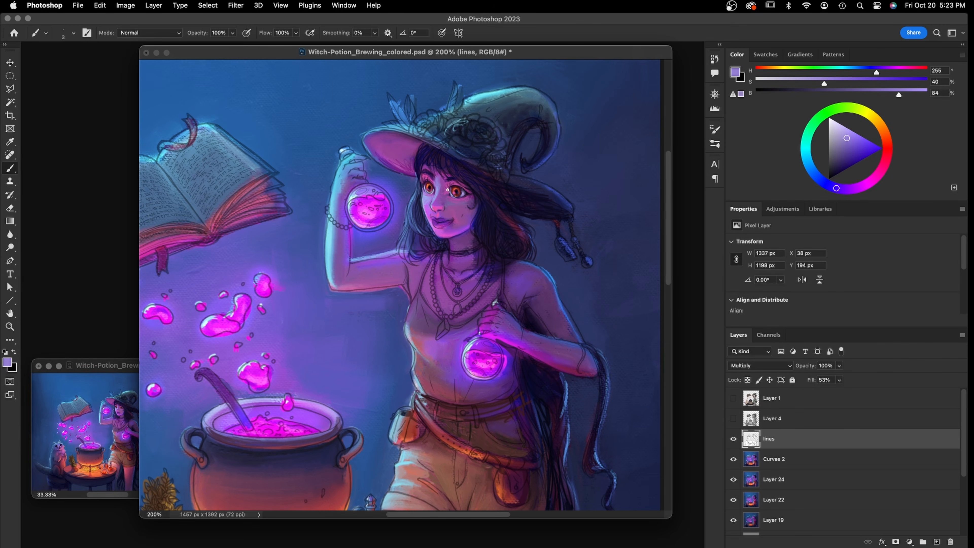
click(769, 460)
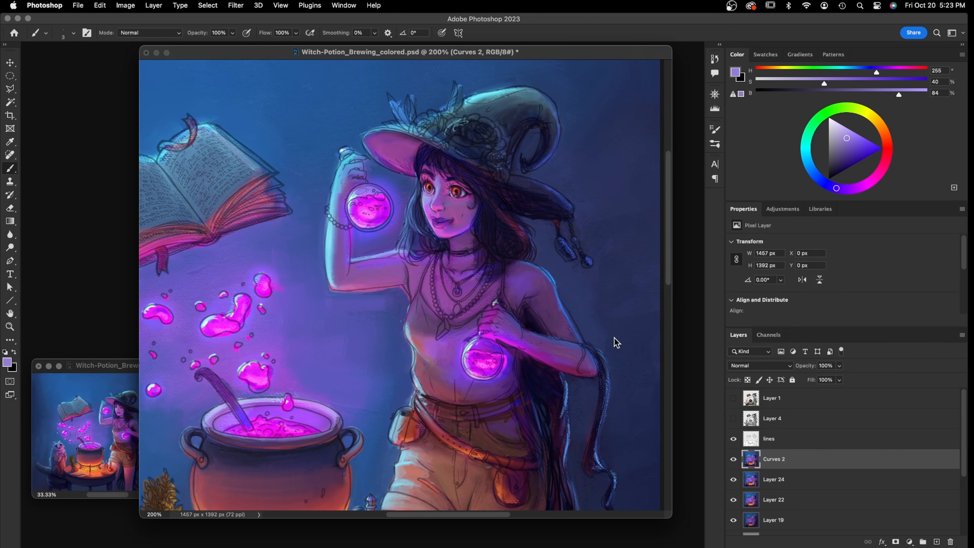
alt+click(429, 191)
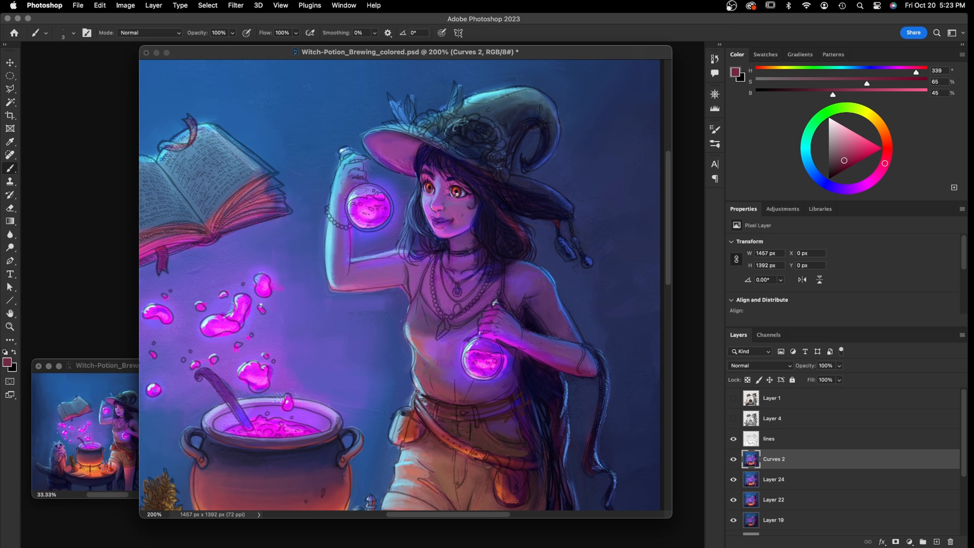
alt+click(455, 193)
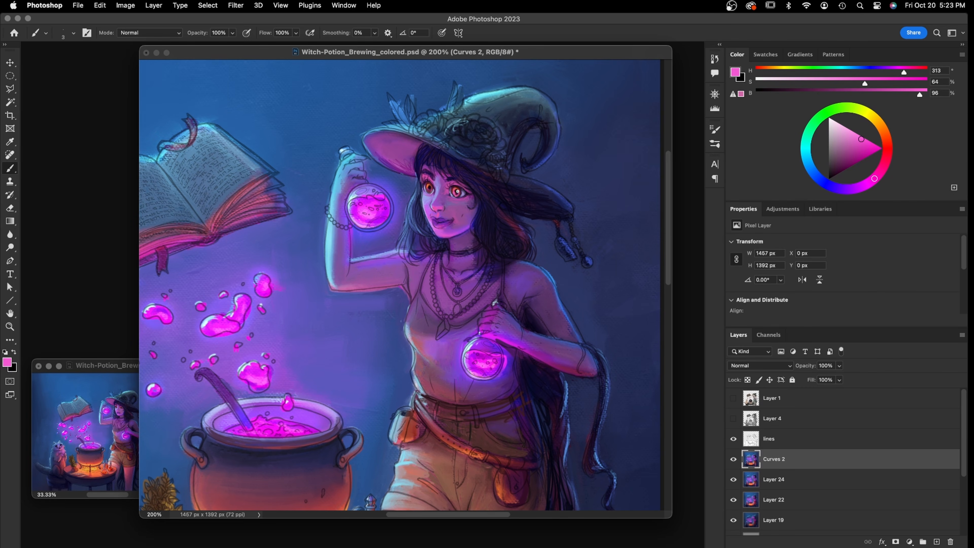
Define the eyebrows in dark purple of hue 286, saturation 74, brightness 25, blend with purple of hue 284, and check against Layer 1
alt+click(432, 186)
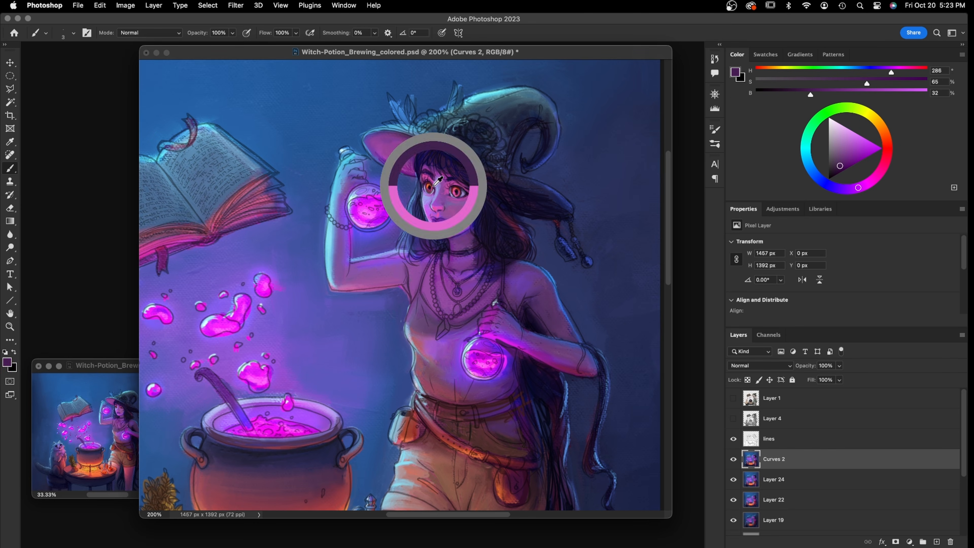
click(839, 169)
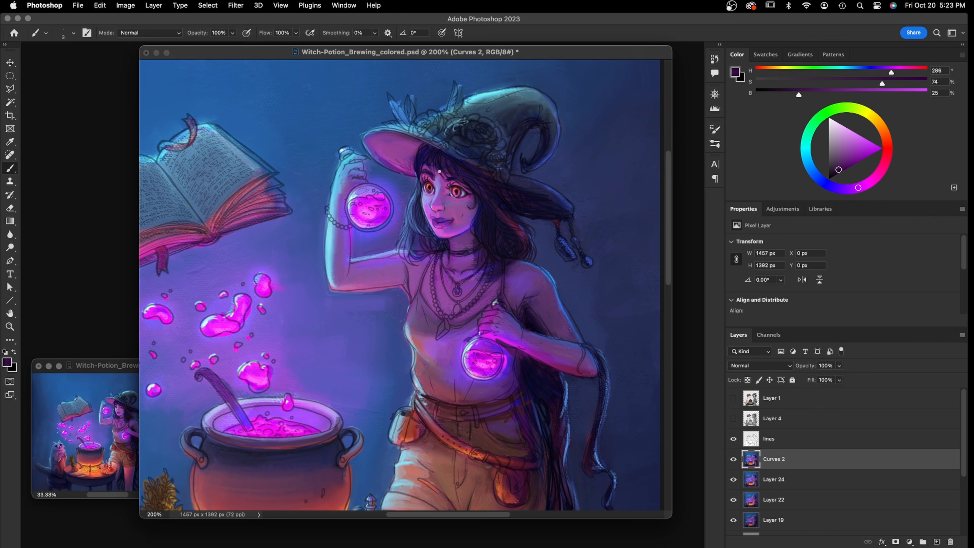
alt+click(444, 170)
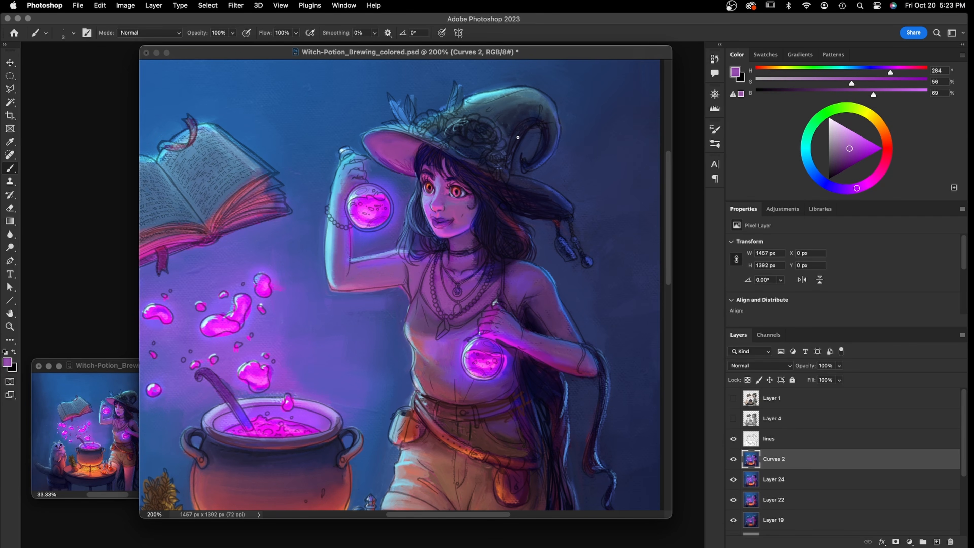
click(733, 398)
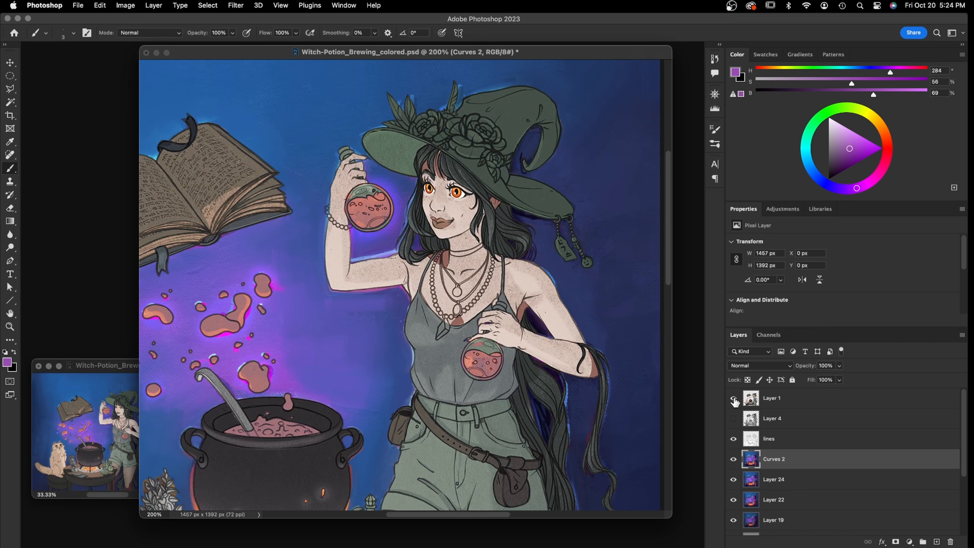
click(733, 399)
Refine the bangs and forehead in sampled purples of hue 279 and 291 while comparing them with Layer 1
alt+click(444, 155)
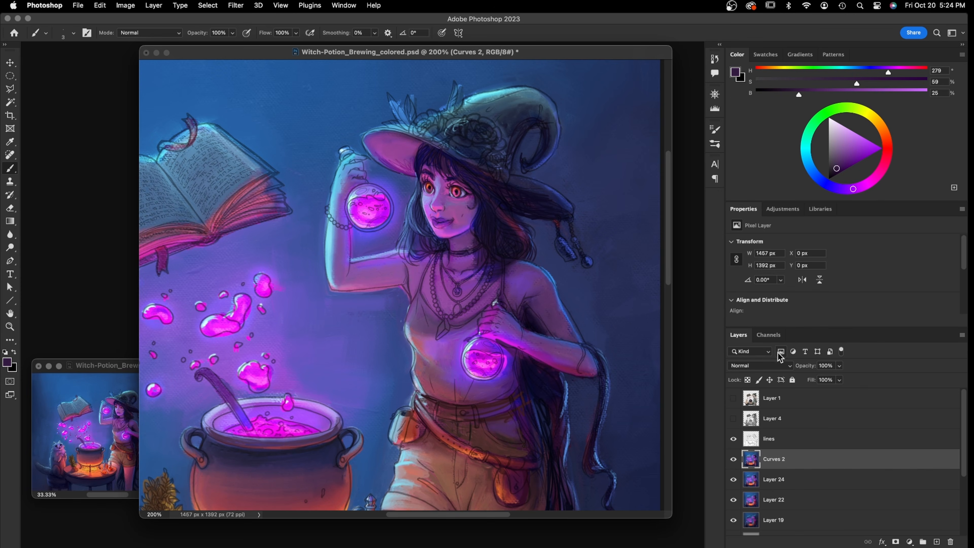
click(734, 398)
click(733, 398)
alt+click(437, 166)
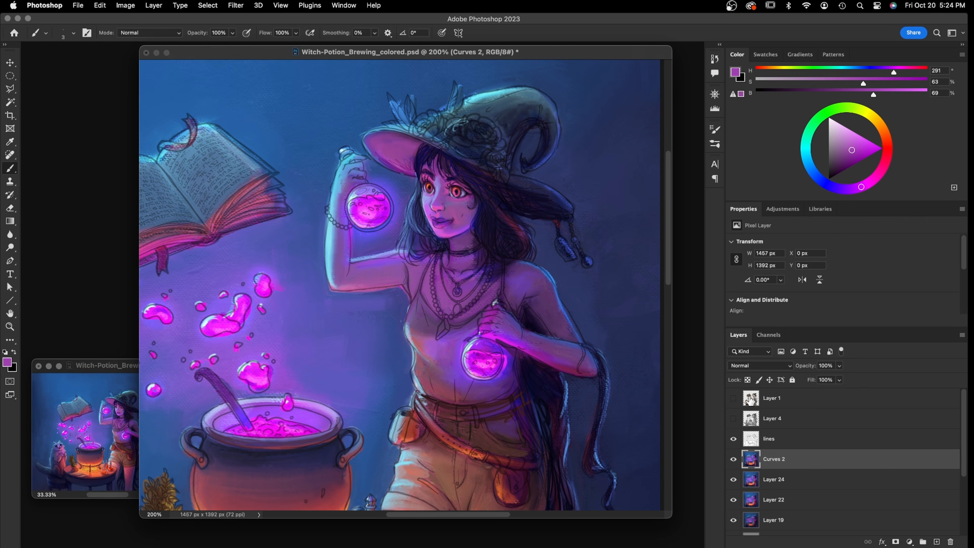
click(733, 399)
click(733, 398)
click(734, 398)
click(733, 398)
Darken the lips in violet of hue 264, saturation 72, brightness 23, then hide the lines layer and check against Layer 1
alt+click(444, 222)
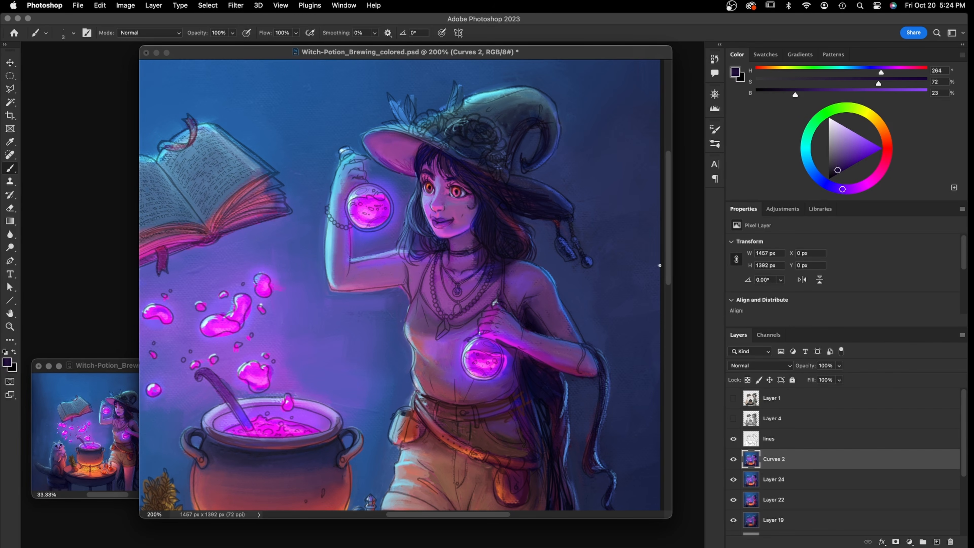
click(733, 438)
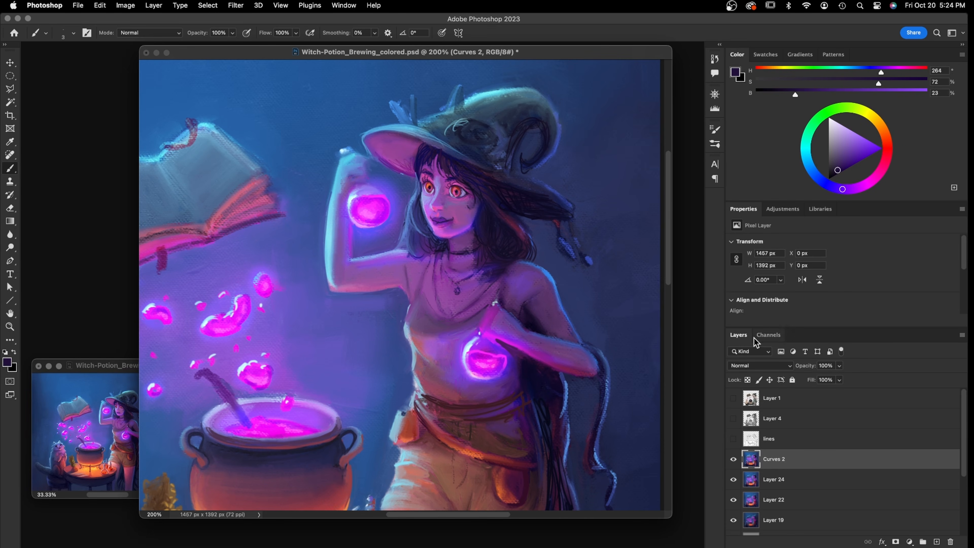
click(732, 402)
click(733, 402)
Shade around the mouth in purple of hue 291, saturation 79, brightness 55 and deep pink of hue 335, saturation 84, brightness 66
alt+click(442, 222)
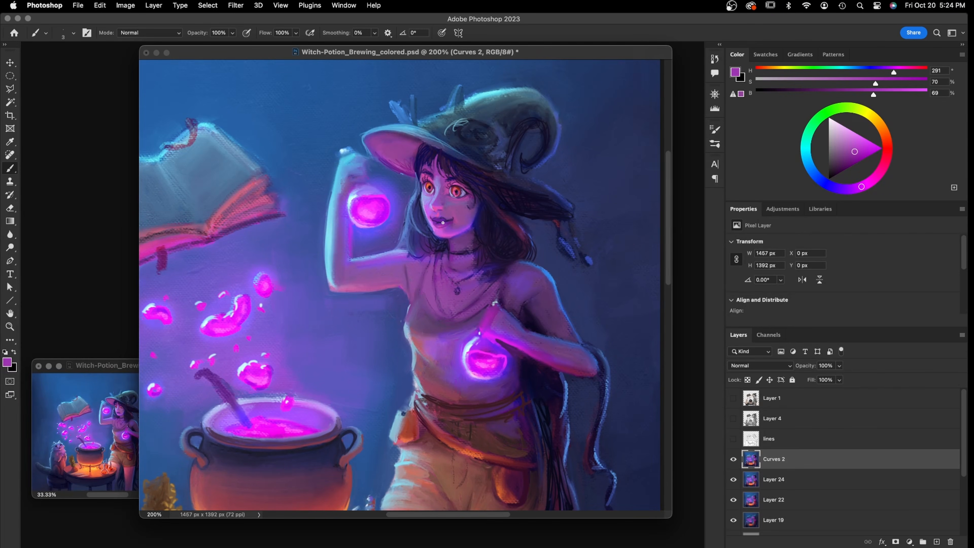
click(851, 158)
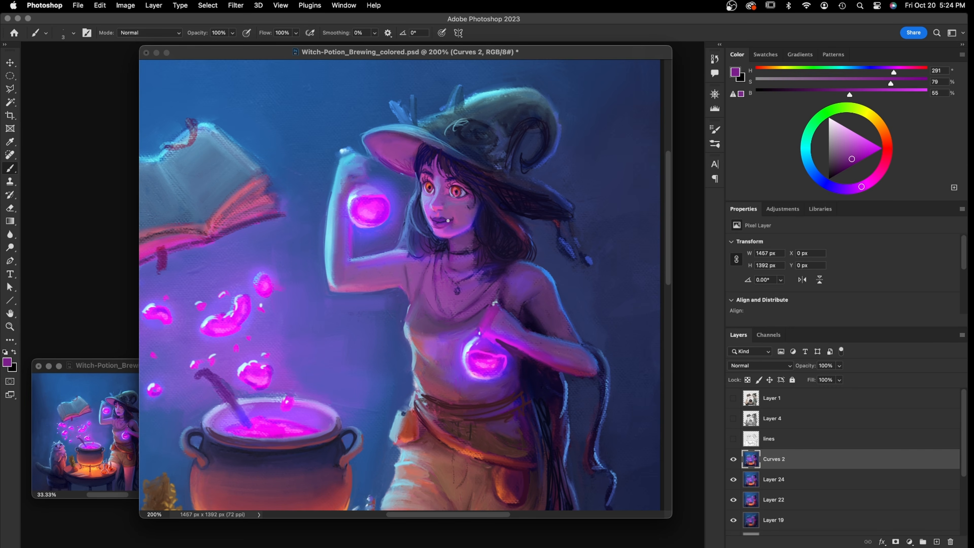
click(878, 175)
click(858, 156)
click(883, 166)
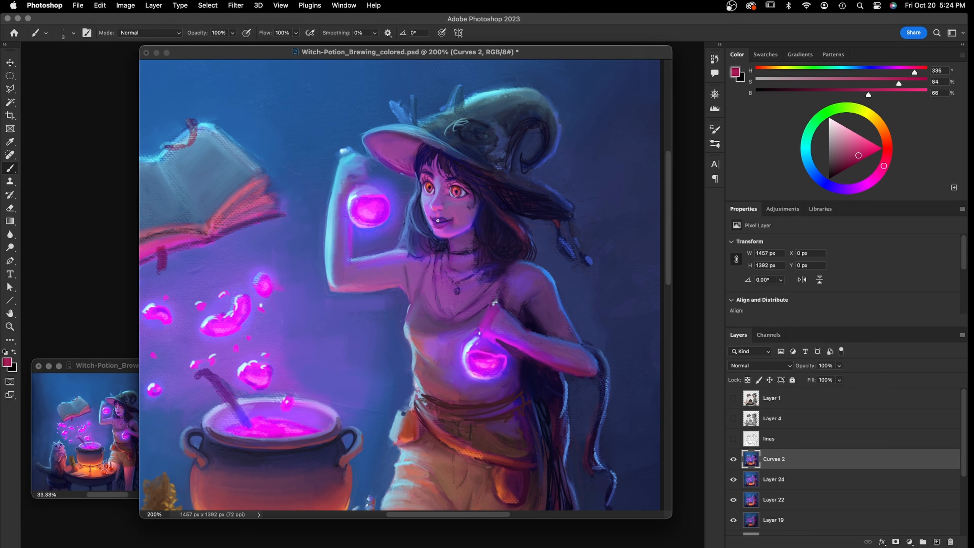
Warm the lower face and jaw with reddish pinks of hue 348 and 352, blending with sampled pink of hue 309
click(884, 163)
drag(860, 153, 865, 146)
click(887, 157)
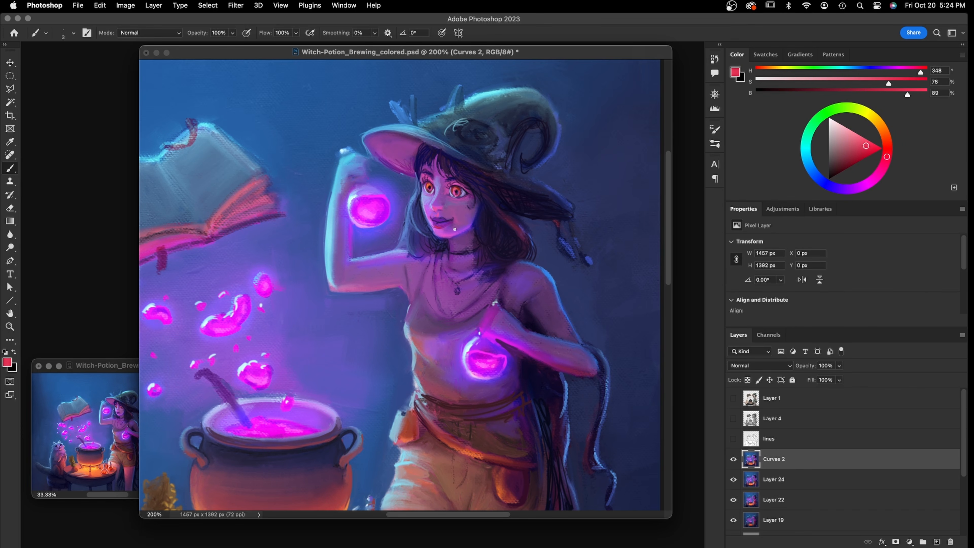
drag(865, 147, 862, 138)
click(887, 144)
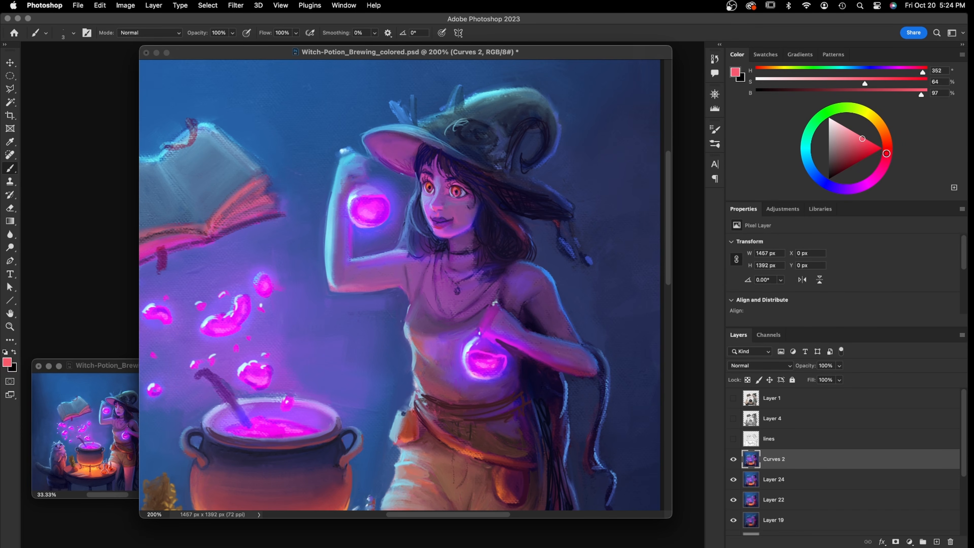
alt+click(447, 232)
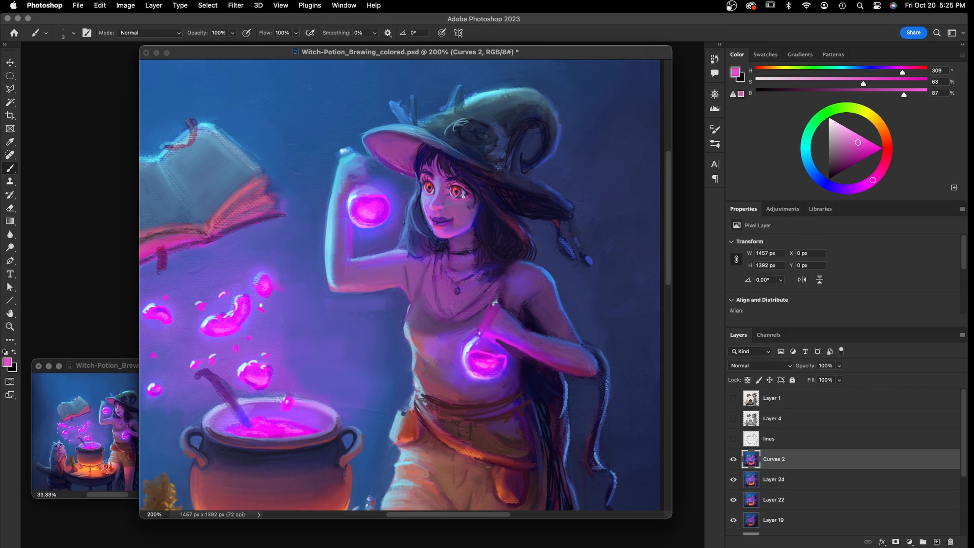
Brighten the facial highlights near the eye with pale blue of hue 238, saturation 22, brightness 97
alt+click(431, 192)
click(842, 128)
click(839, 126)
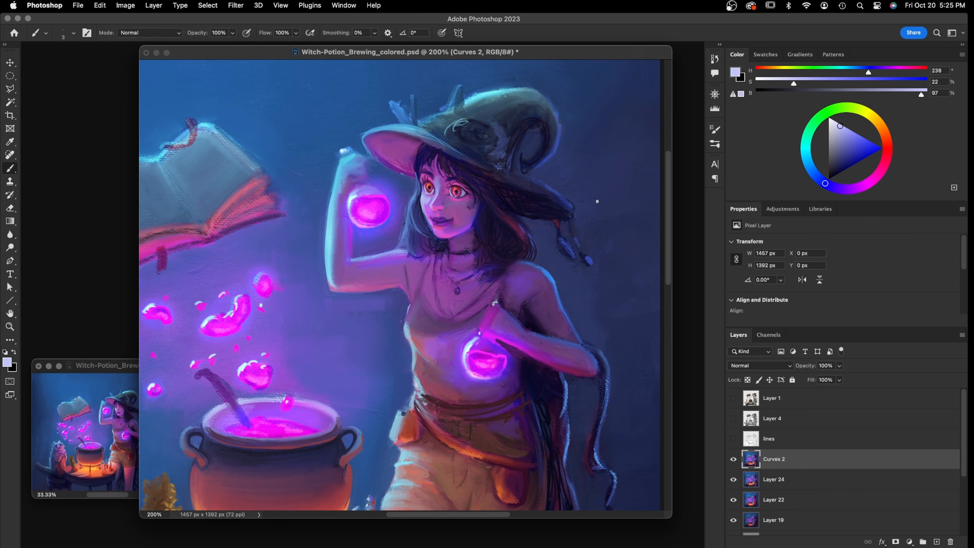
Refine the hair edge beside the flask-side cheek with sampled blues of hue 232, 242, 218 and 241
alt+click(415, 187)
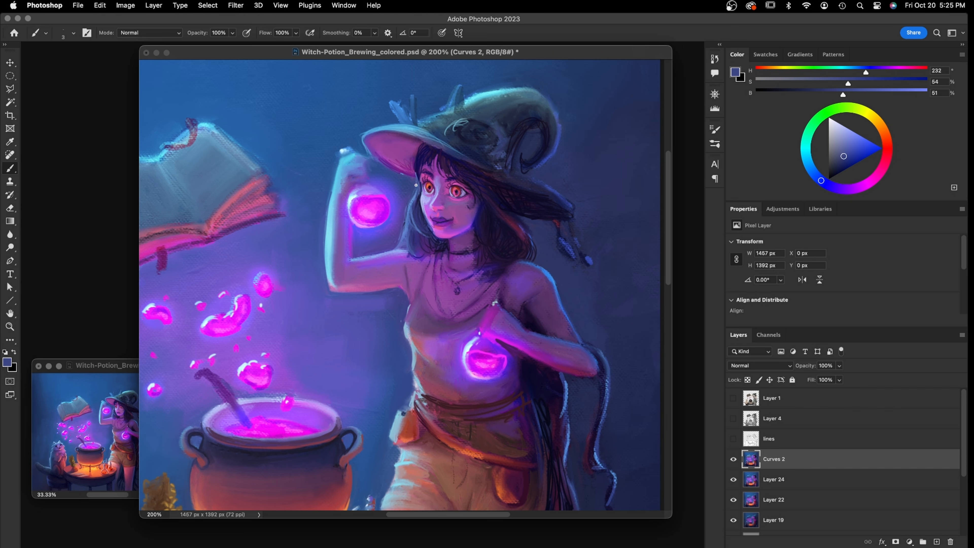
alt+click(417, 198)
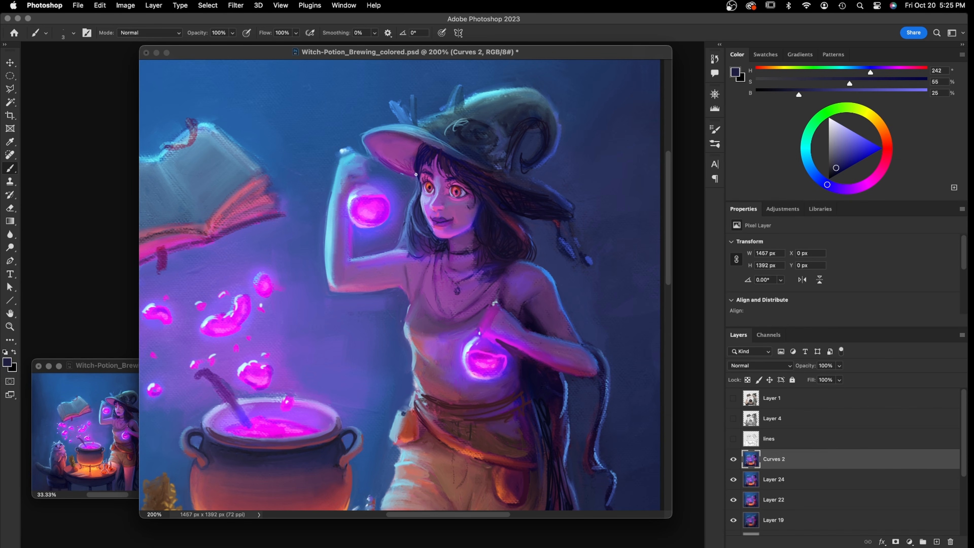
alt+click(414, 197)
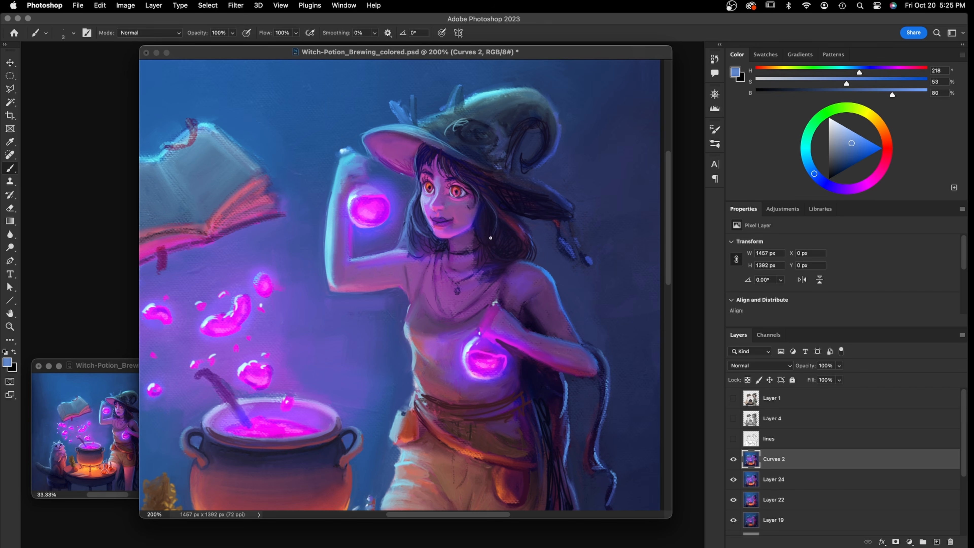
alt+click(412, 210)
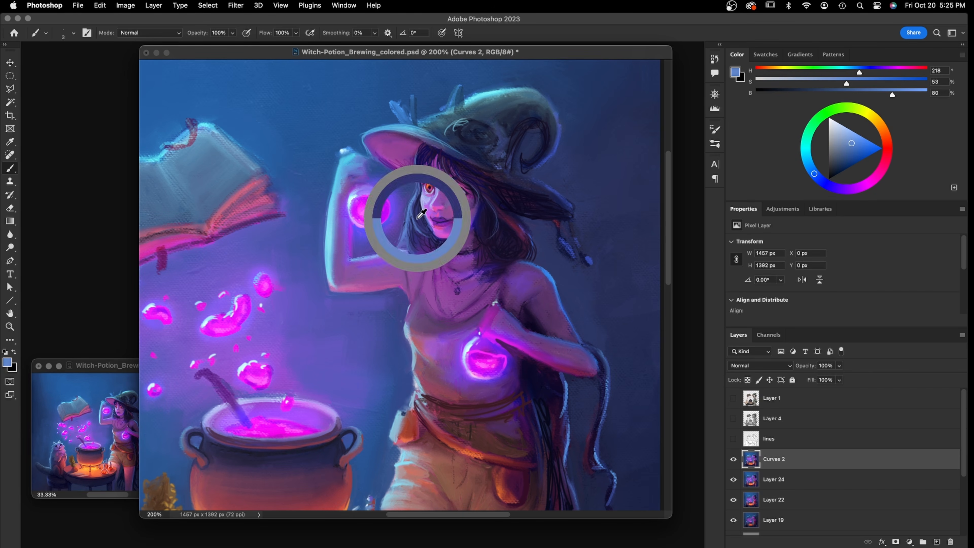
drag(407, 202, 410, 226)
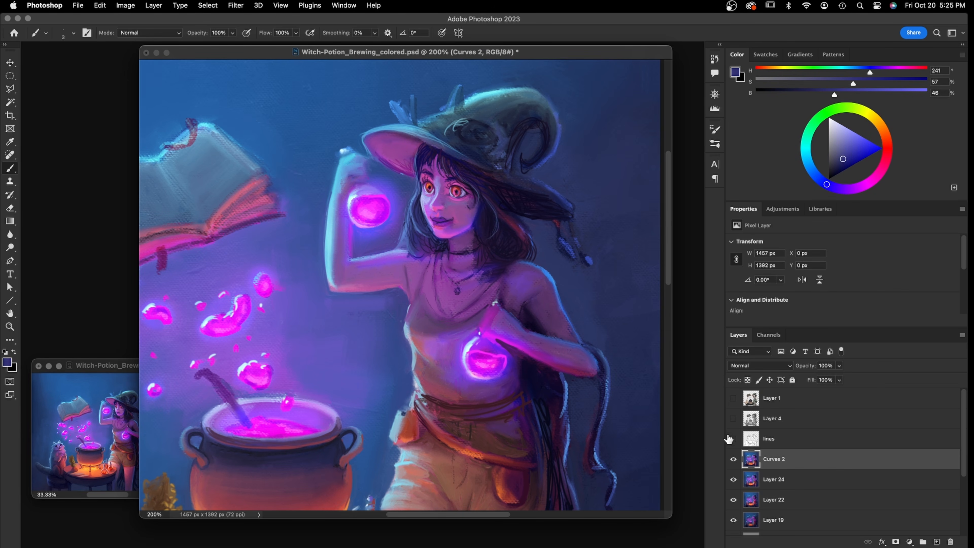
Show the lines layer and define the raised hand's fingers with sampled purple of hue 271 and light blue of hue 197
click(733, 439)
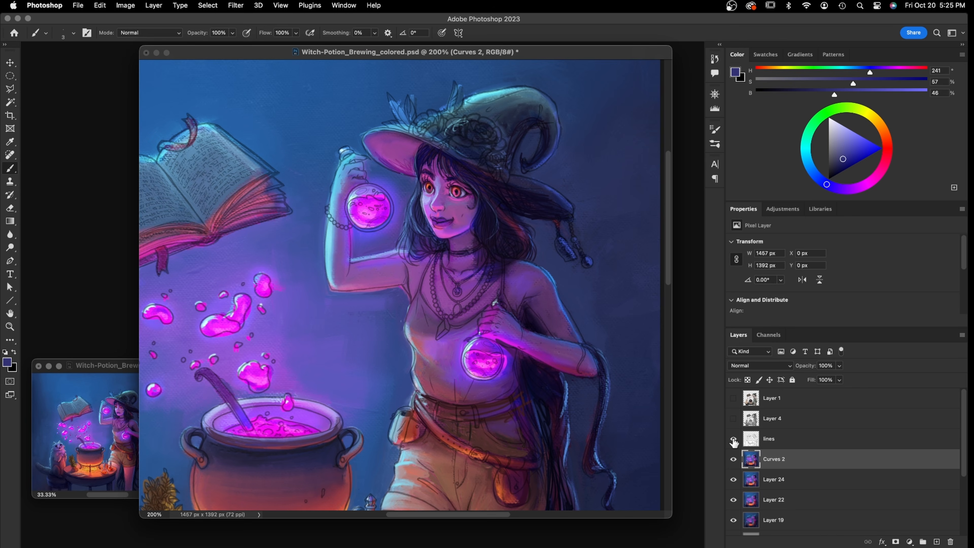
click(734, 439)
click(733, 439)
alt+click(350, 173)
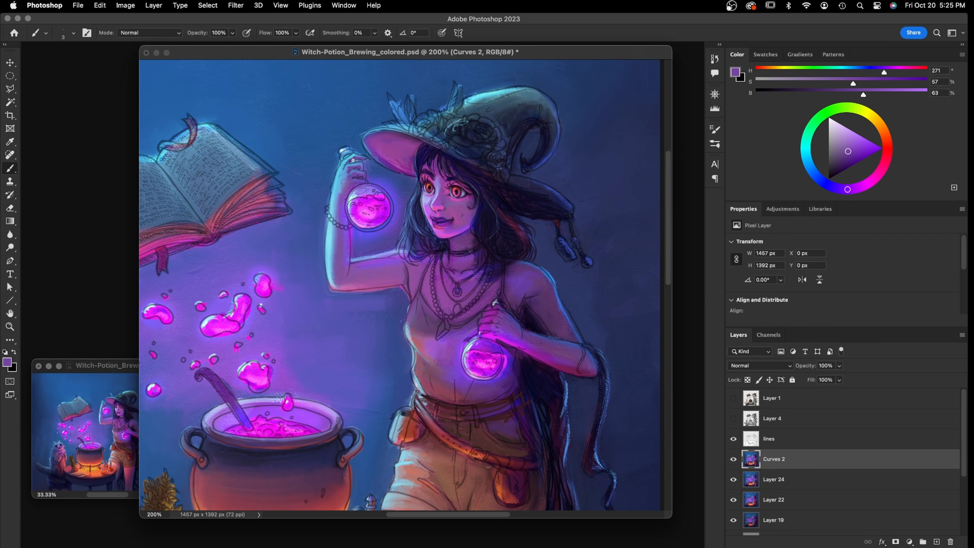
alt+click(340, 169)
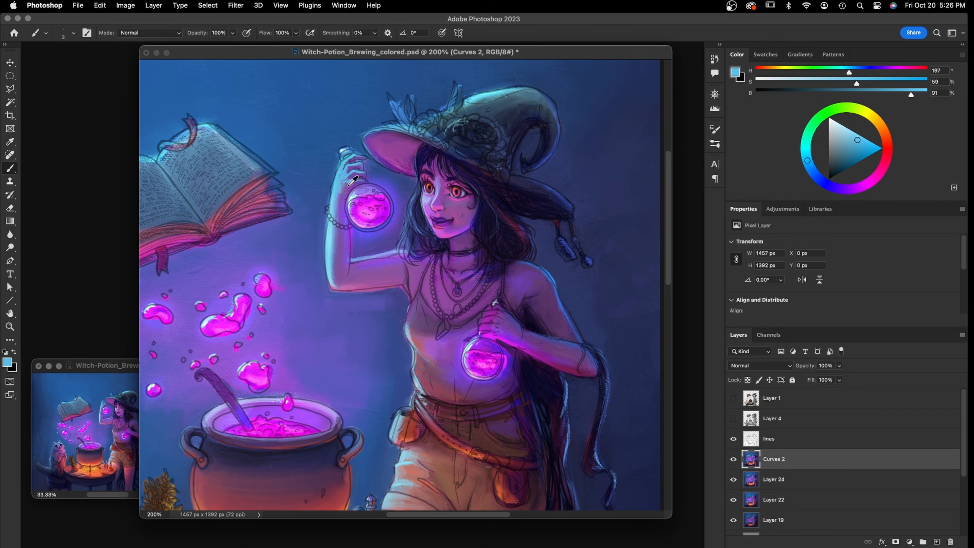
Define the raised flask's glass and liquid with purples of hue 277 and 260 and magenta of hue 300, then outline its rim in light blue
alt+click(347, 195)
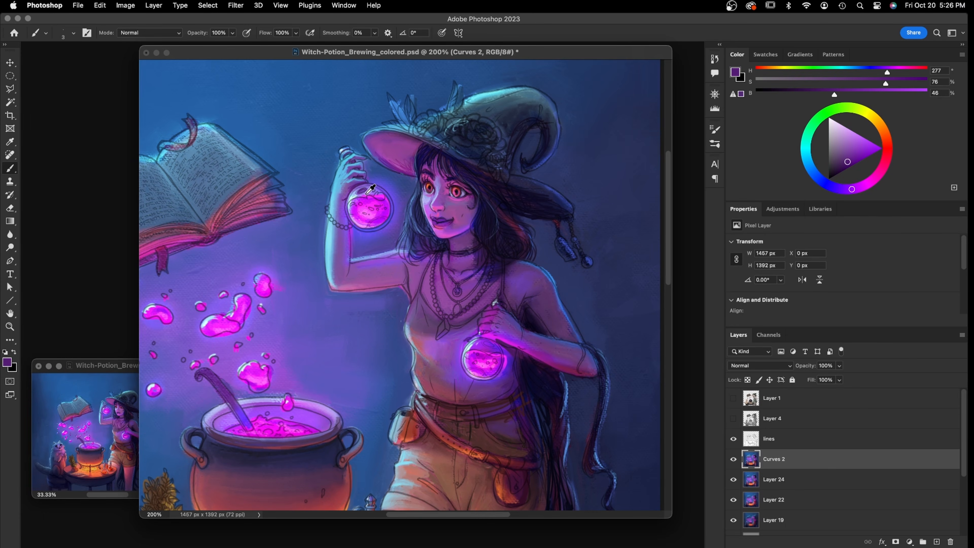
alt+click(362, 194)
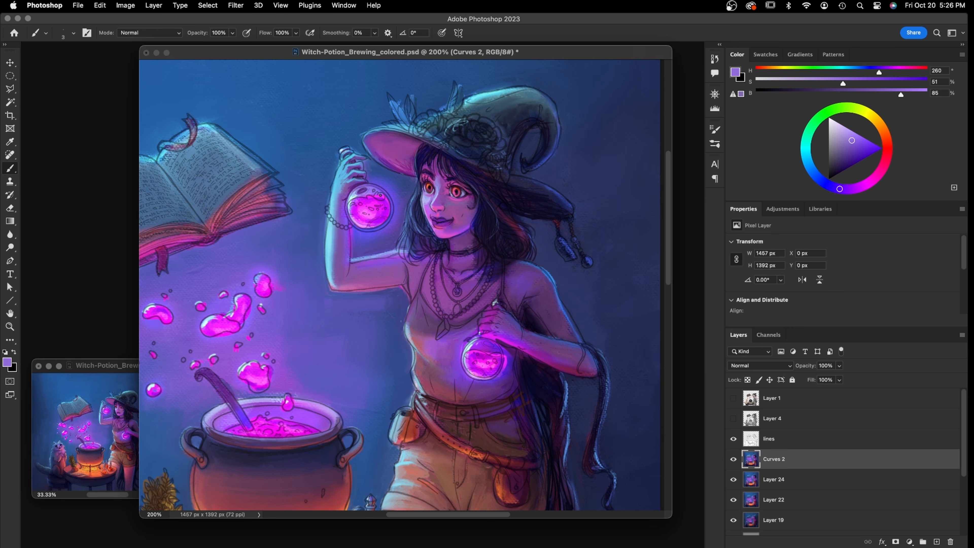
alt+click(367, 197)
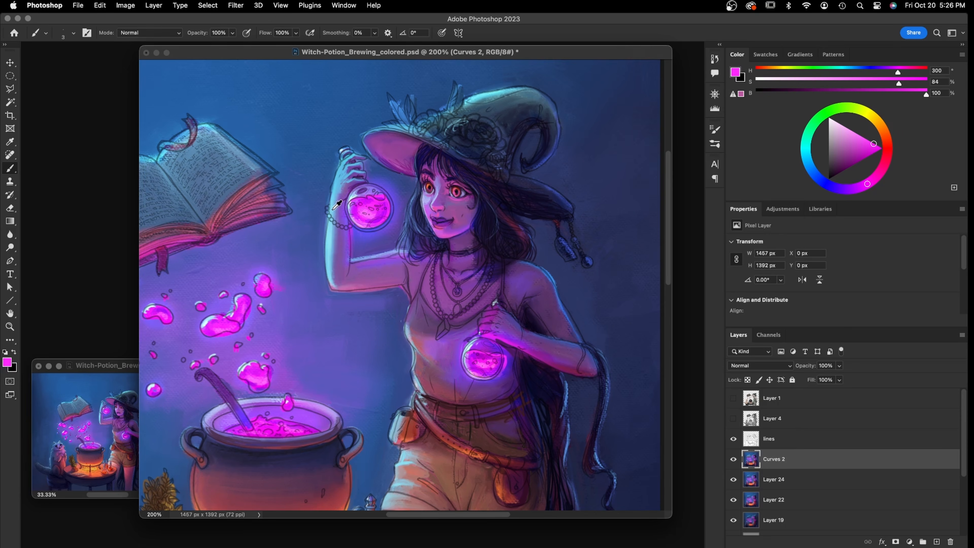
alt+click(347, 206)
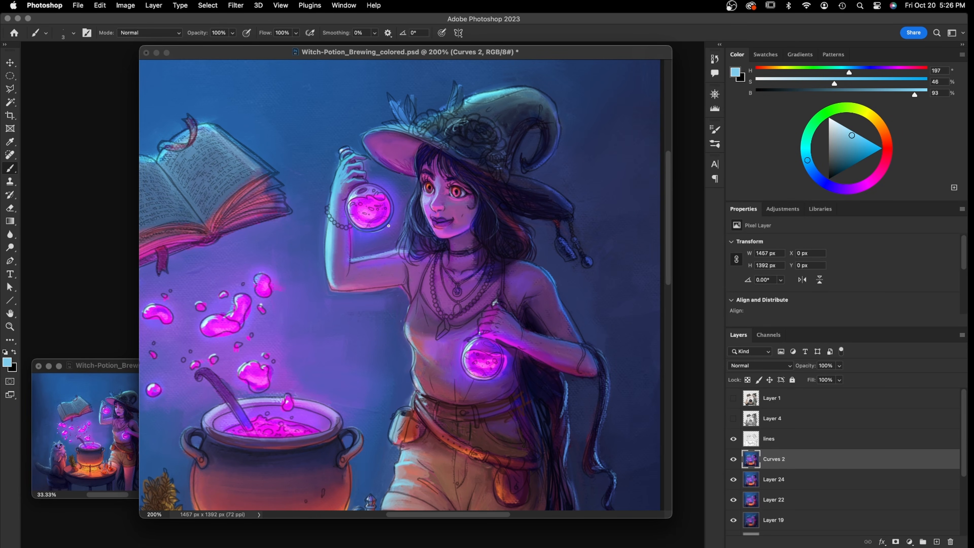
mouse_move(376, 229)
mouse_down()
mouse_move(393, 216)
mouse_move(379, 229)
mouse_move(391, 196)
mouse_up()
click(733, 434)
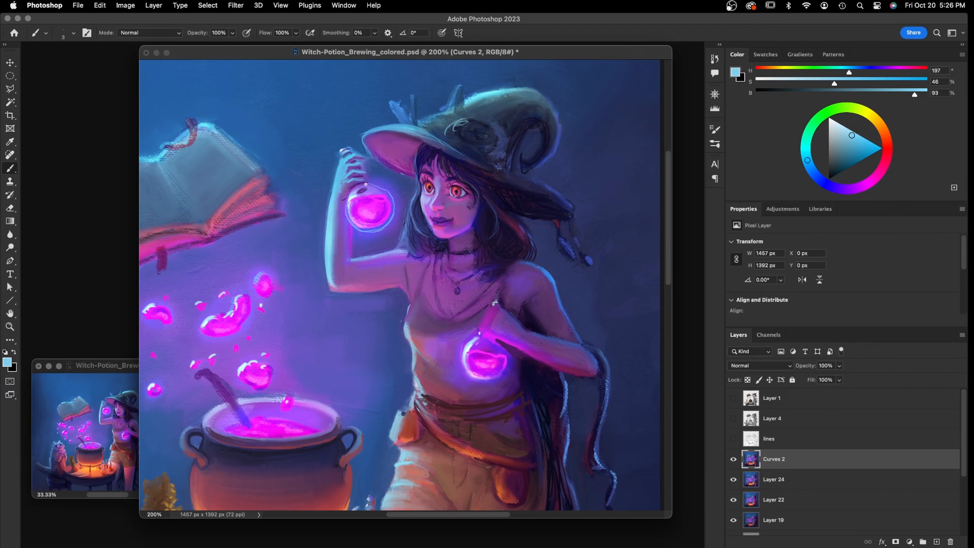
drag(387, 195, 375, 185)
Clean the raised hand and wrist edge with background blue of hue 215 and brighten it with cyan of hue 187, saturation 46, brightness 97
alt+click(345, 146)
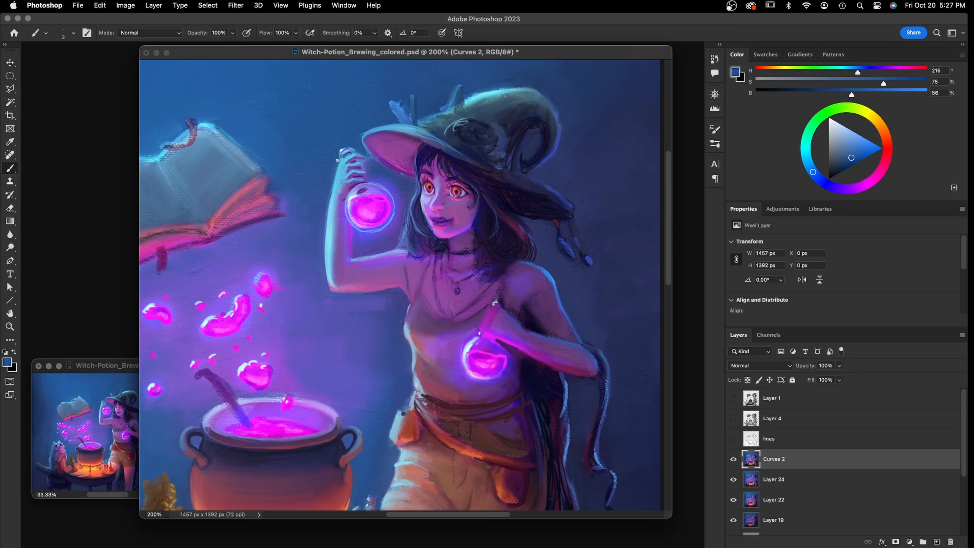
alt+click(326, 183)
alt+click(346, 156)
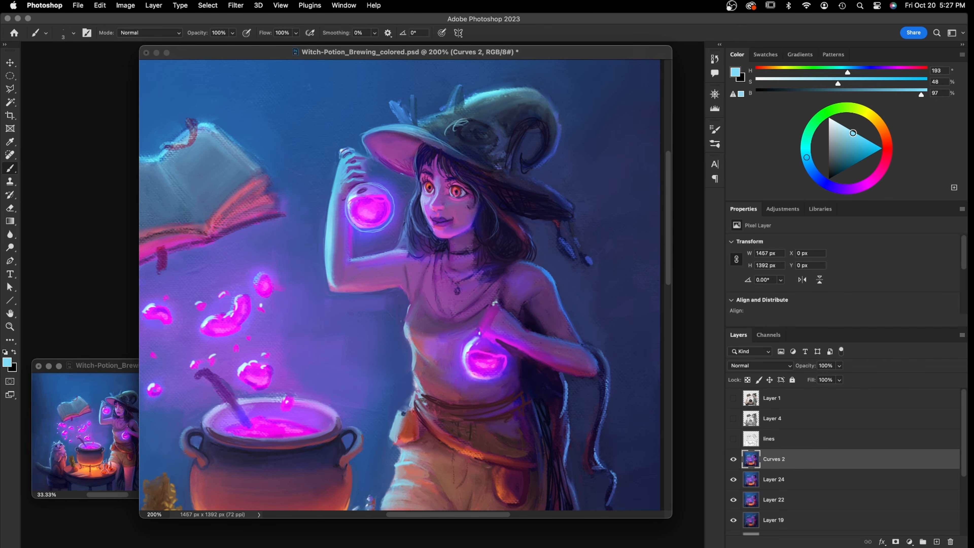
drag(808, 155, 806, 152)
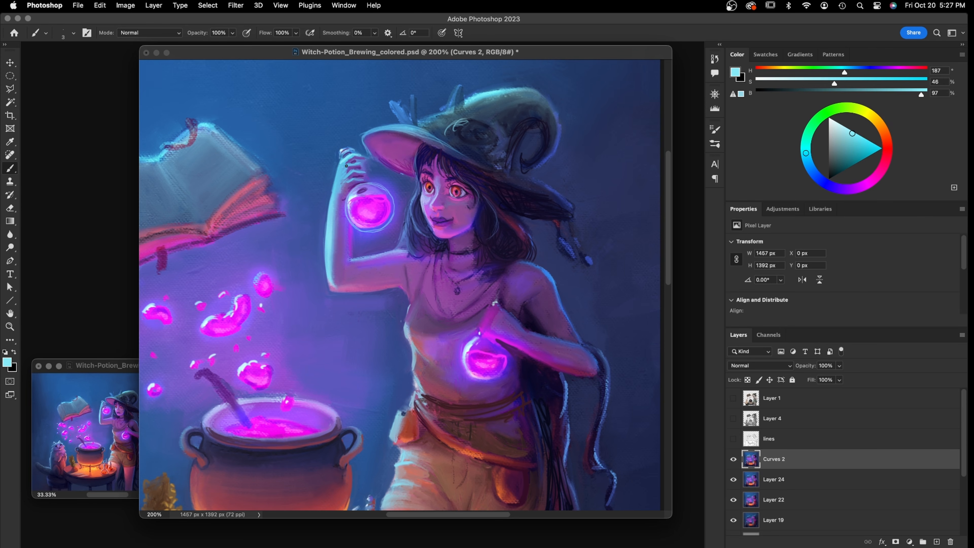
mouse_move(332, 188)
mouse_down()
mouse_move(340, 166)
mouse_move(346, 172)
mouse_up()
drag(330, 195, 335, 182)
Blend the raised flask's glass with violets of hue 254, and rework the lower flask's rim with pale blue of hue 211 and violet of hue 267
alt+click(382, 186)
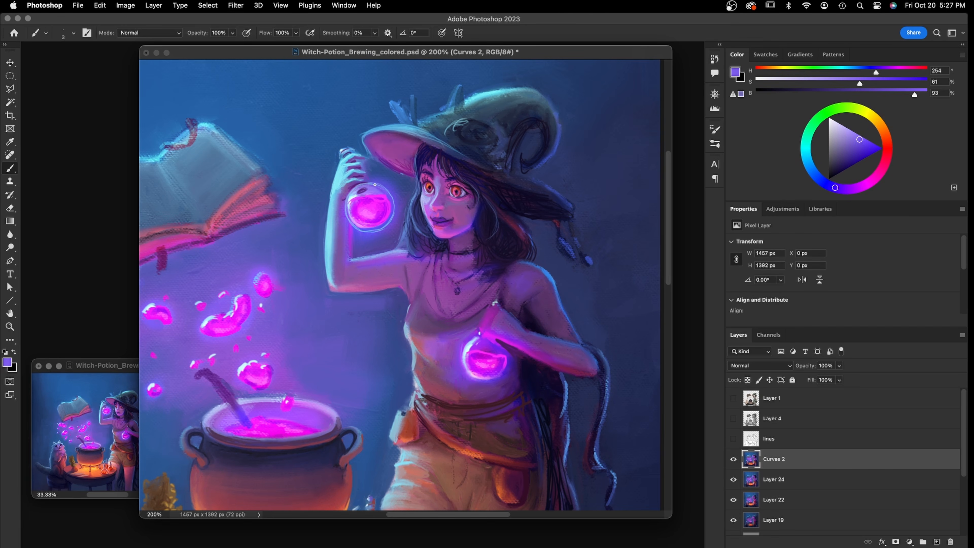
alt+click(387, 188)
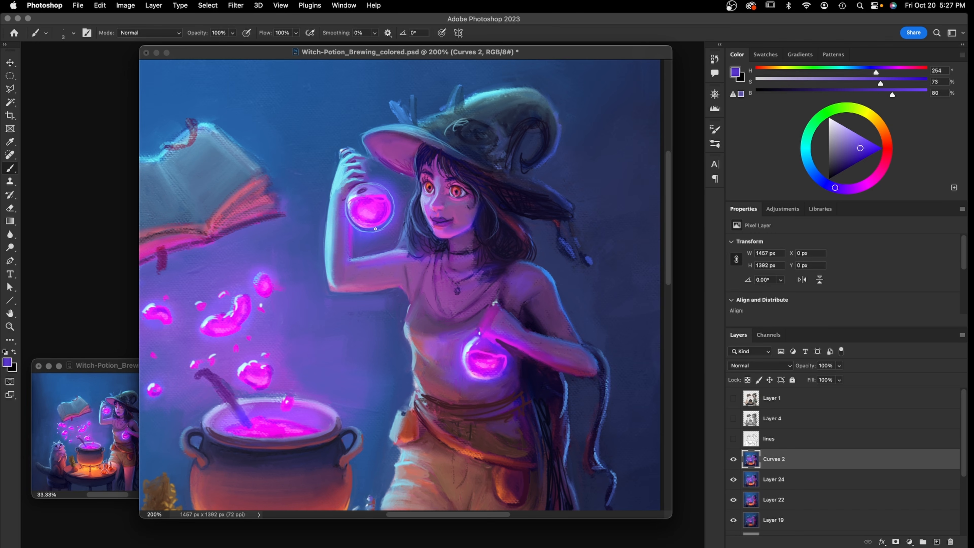
alt+click(471, 340)
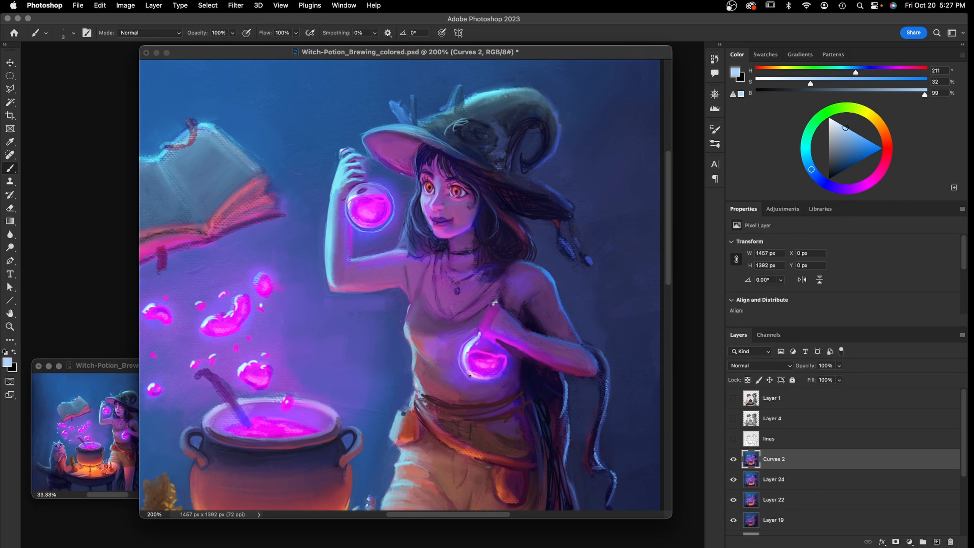
alt+click(462, 362)
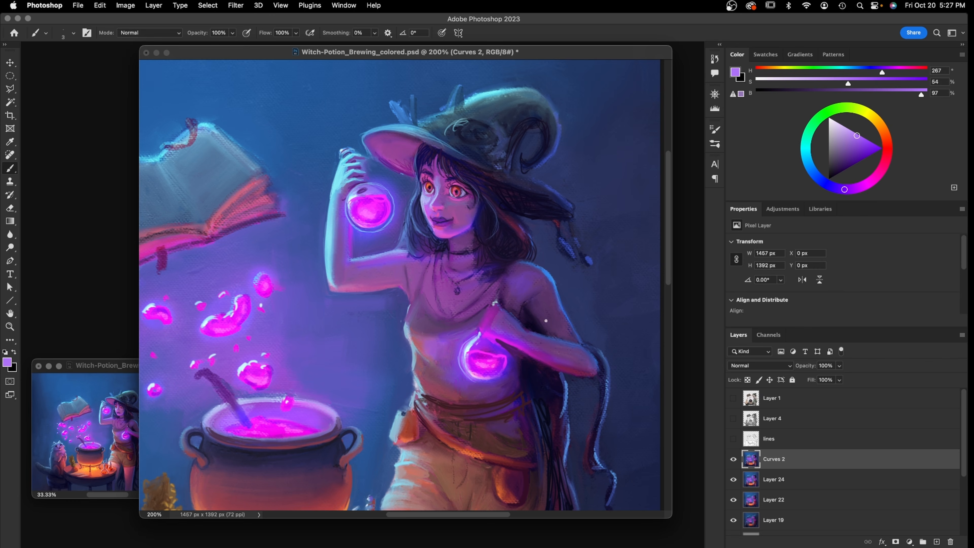
Shade the raised flask's liquid with pinkish magenta around hue 311 and vivid purple of hue 282, saturation 96, brightness 99
alt+click(386, 203)
click(871, 180)
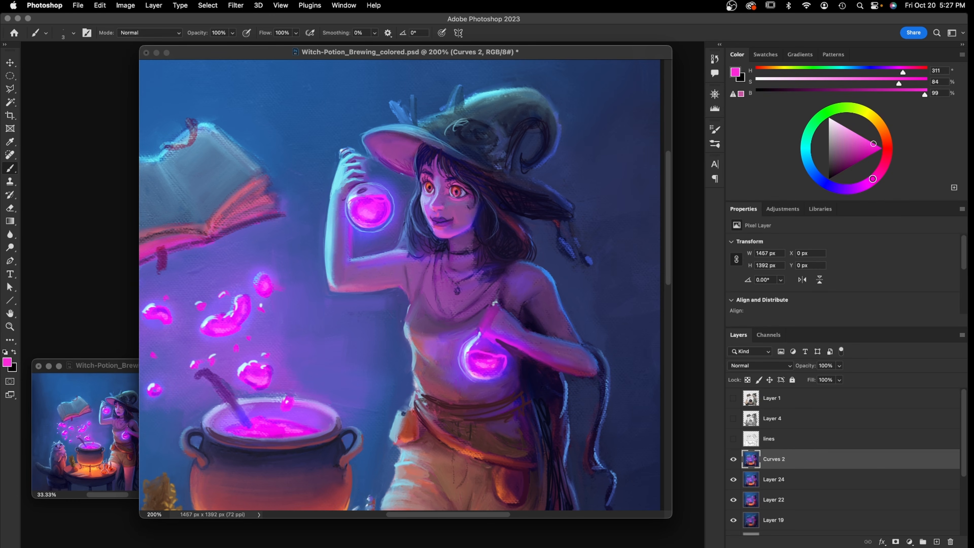
click(870, 142)
alt+click(384, 212)
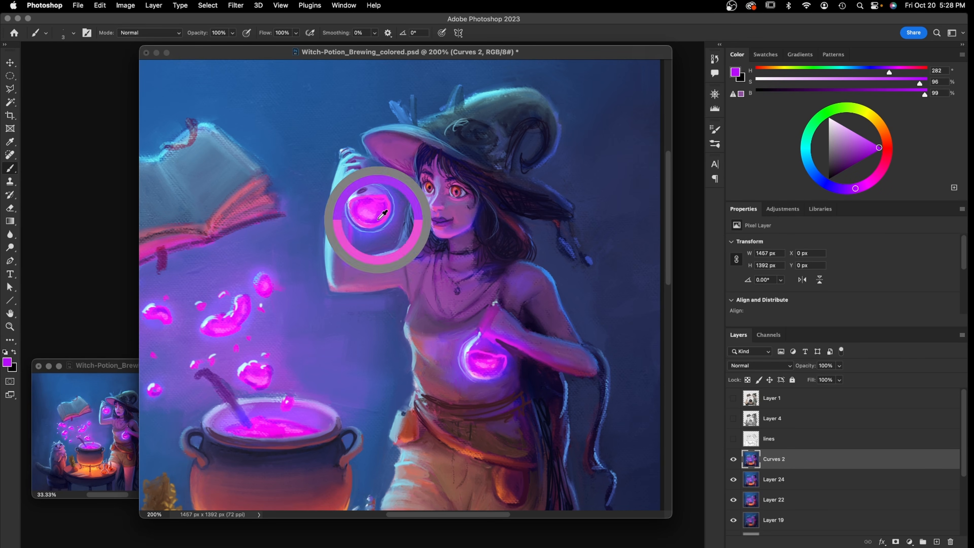
Refine the raised flask's liquid against the visible line art with violet of hue 261, magenta of hue 299 and purple of hue 285
click(731, 440)
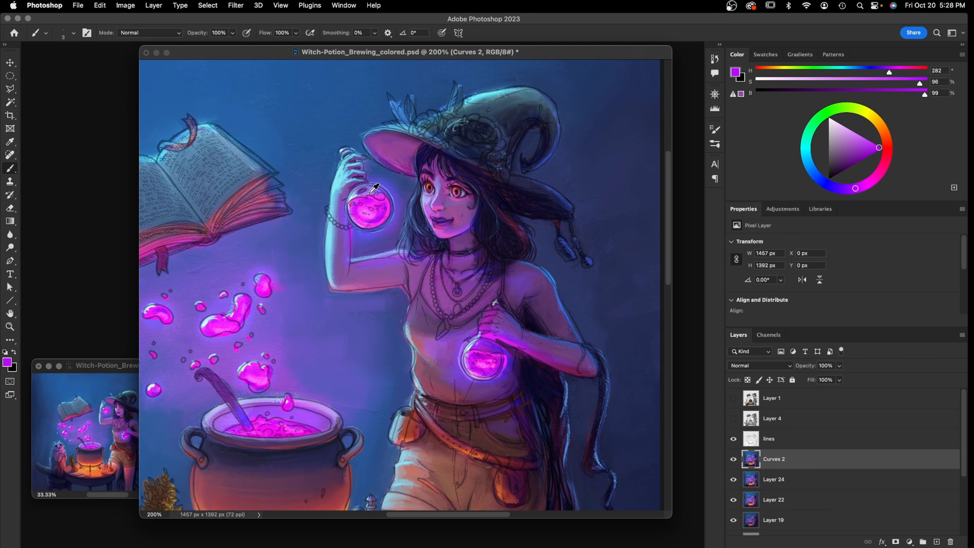
alt+click(375, 187)
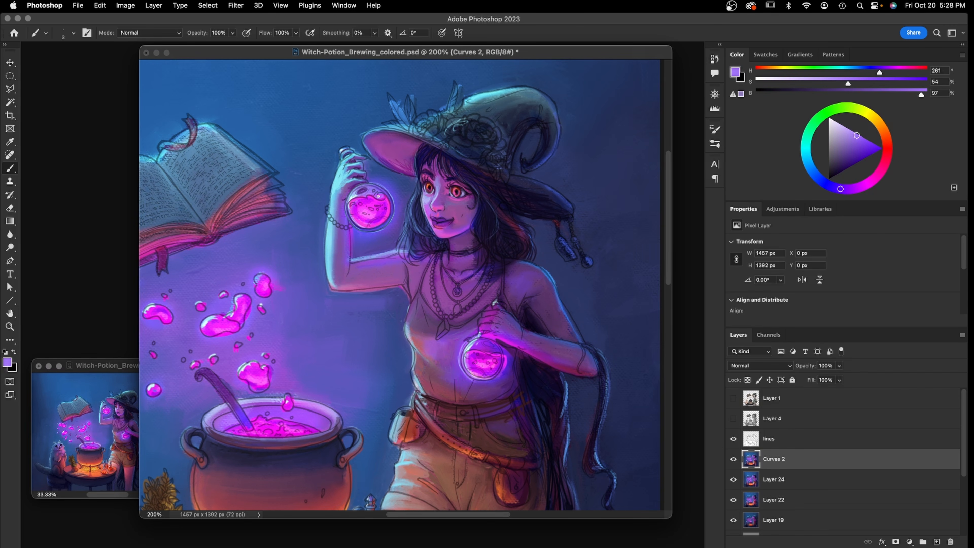
alt+click(375, 201)
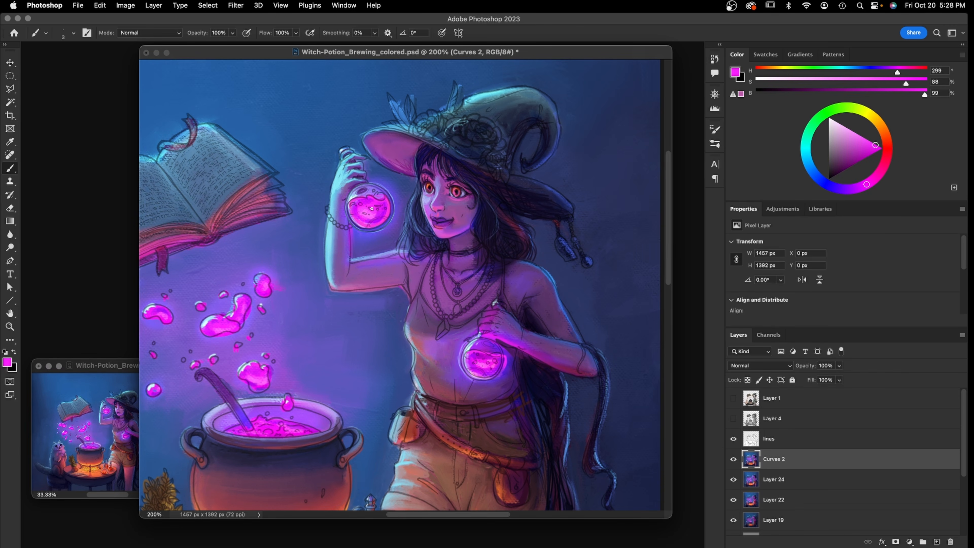
alt+click(366, 227)
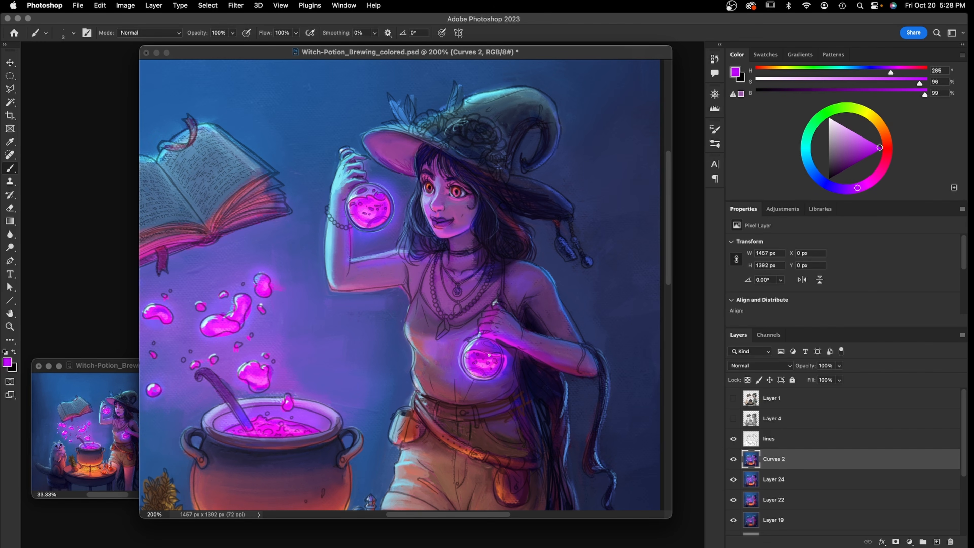
Refine the lower flask's liquid and neck with magentas of hue 300 and 301 and violets of hue 260 and 278, and touch up the raised flask
alt+click(504, 356)
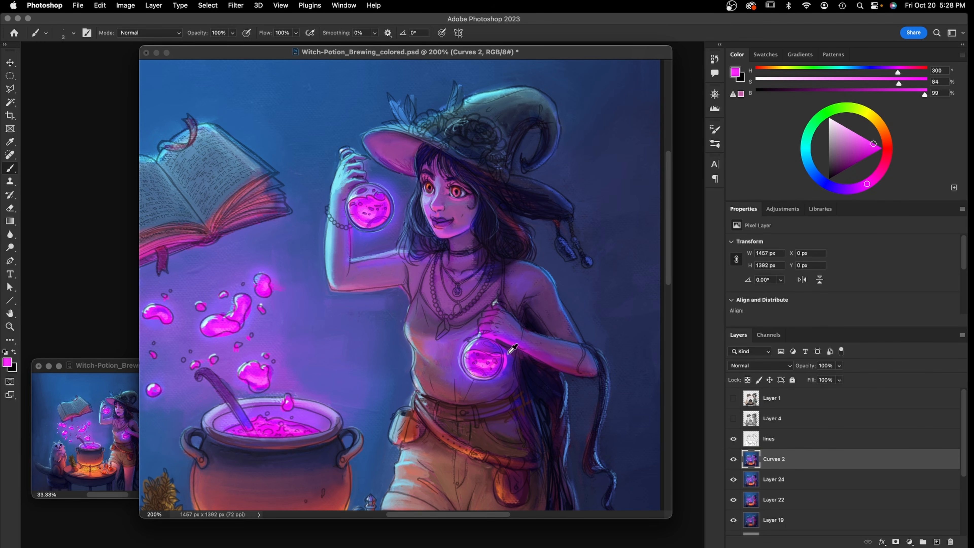
alt+click(507, 354)
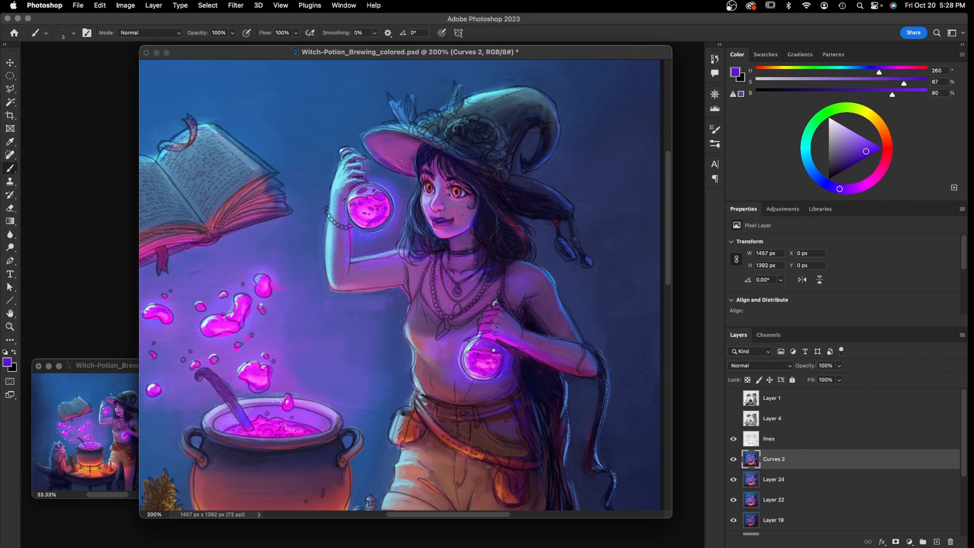
alt+click(481, 360)
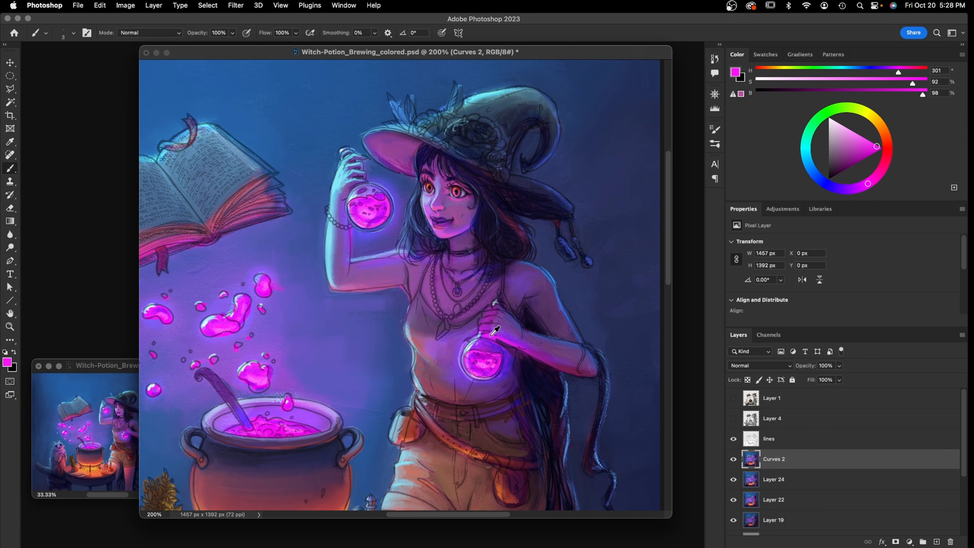
alt+click(502, 336)
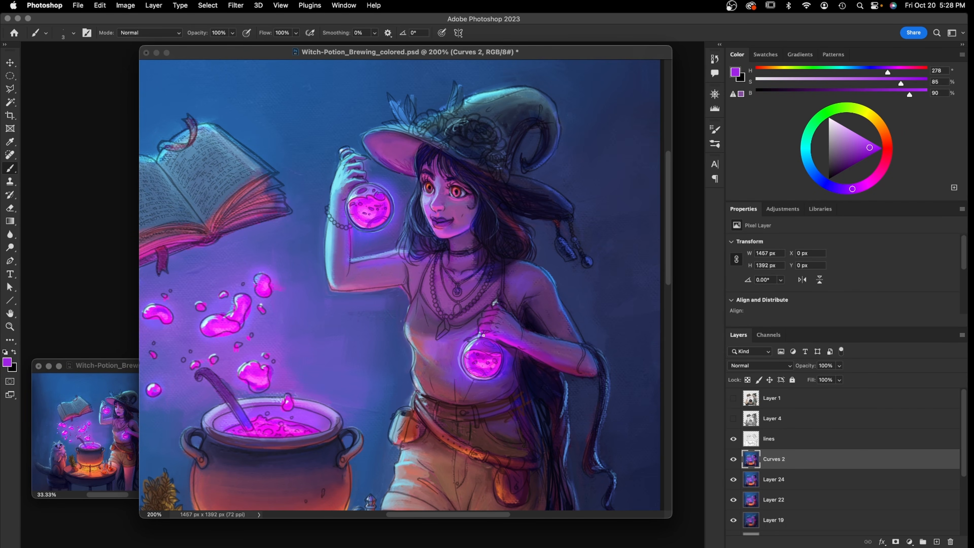
alt+click(379, 196)
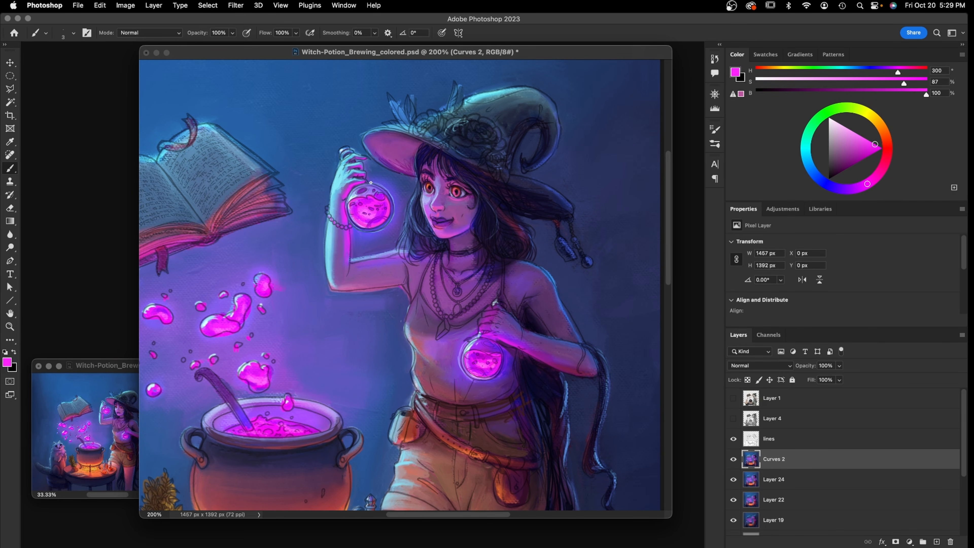
Shade the neck with purple of hue 285 and paint the necklaces and pendant in dark blue of hue 244, saturation 79, brightness 35
alt+click(498, 284)
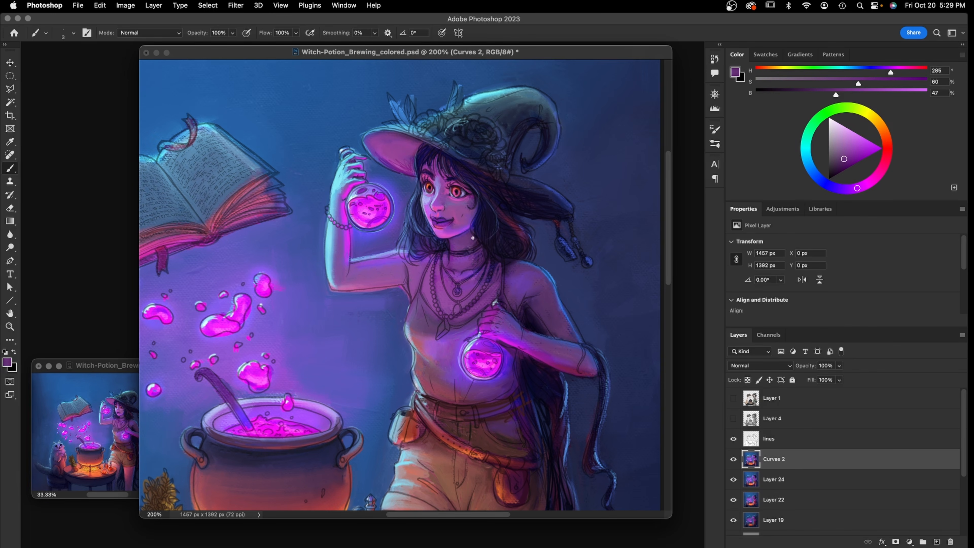
alt+click(476, 216)
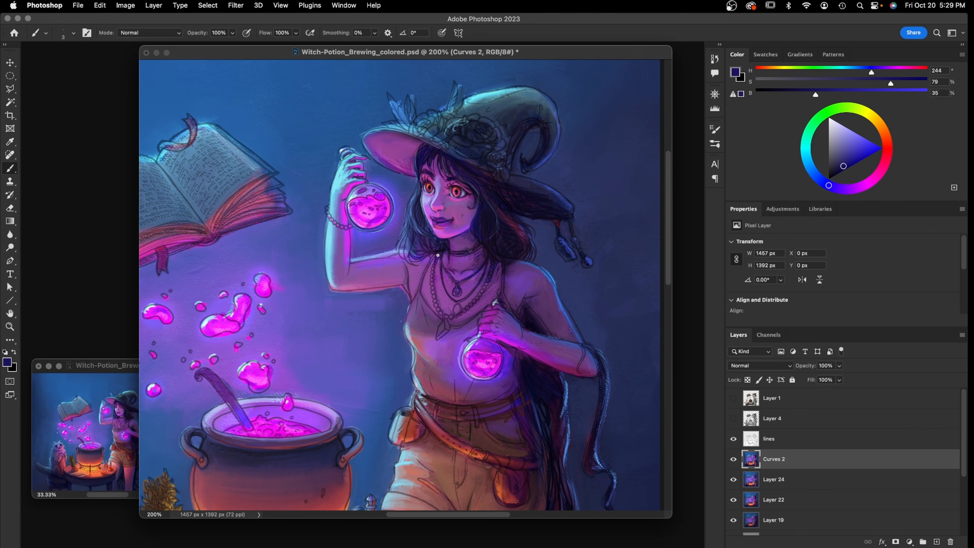
drag(431, 258, 424, 274)
drag(443, 333, 435, 342)
drag(455, 314, 458, 306)
Define the fingers holding the lower flask with dark blue and magenta of hue 290, and lighten the nearby shoulder with muted violets of hue 265
drag(480, 330, 488, 333)
drag(481, 345, 492, 343)
alt+click(487, 333)
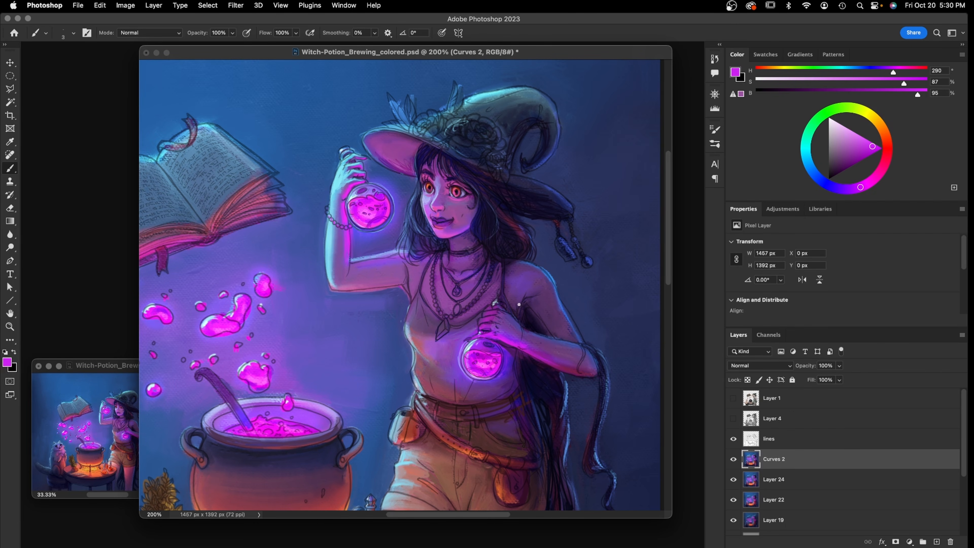
alt+click(508, 278)
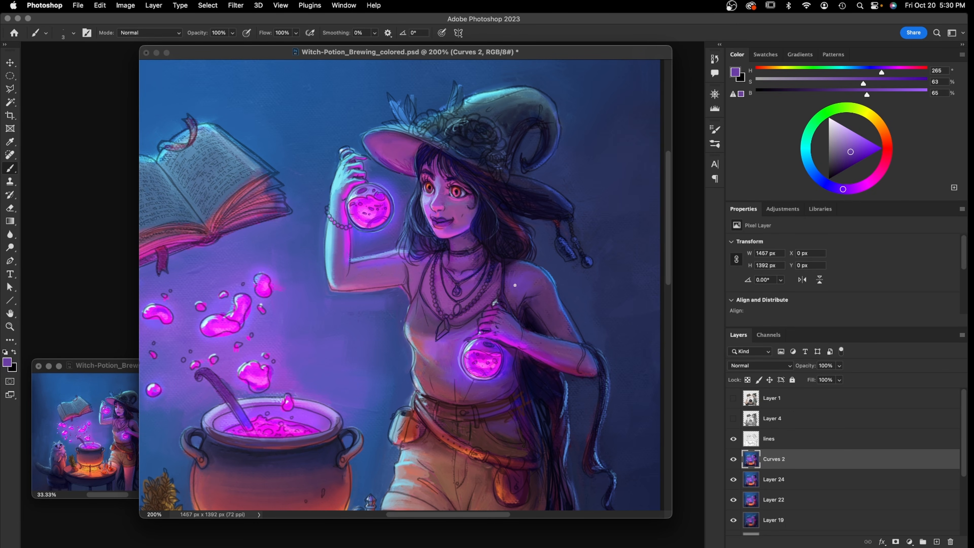
click(844, 144)
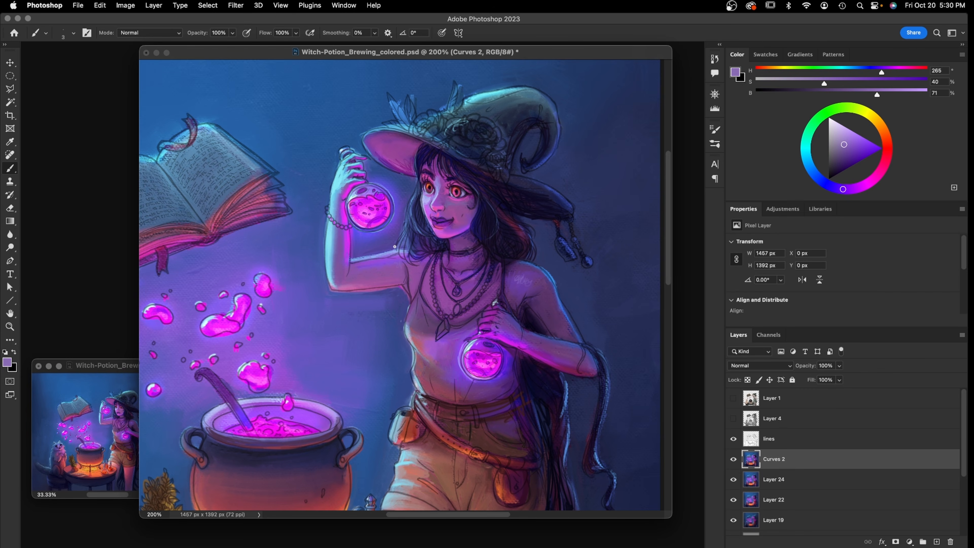
Sharpen the raised upper arm's top edge with light blue of hue 193 and darken the adjoining hair with navy of hue 242, saturation 57, brightness 23
alt+click(384, 245)
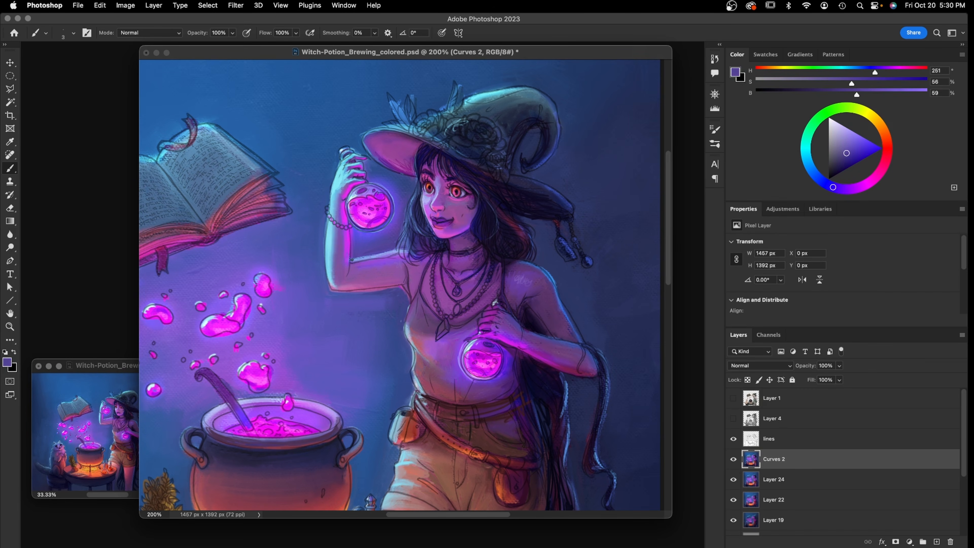
alt+click(368, 257)
alt+click(363, 254)
alt+click(413, 235)
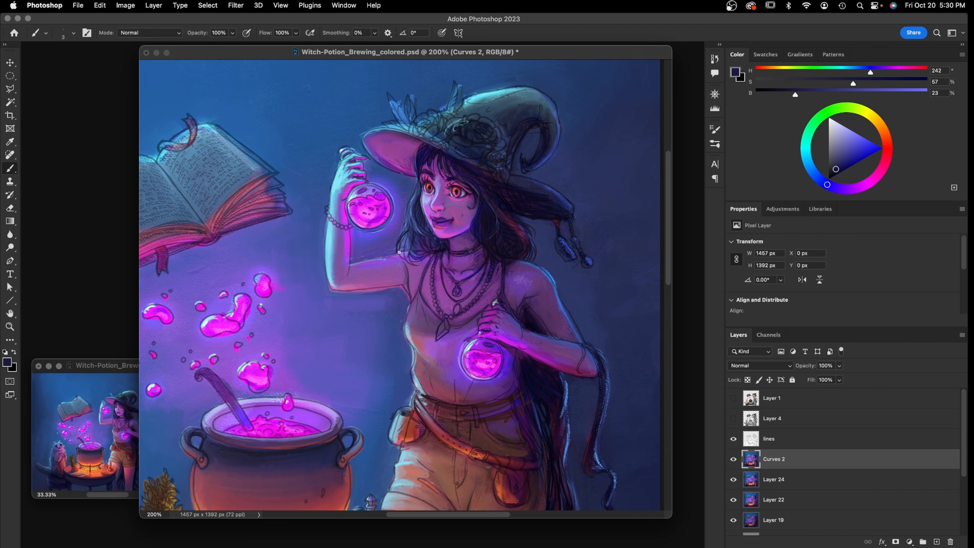
drag(410, 230, 408, 255)
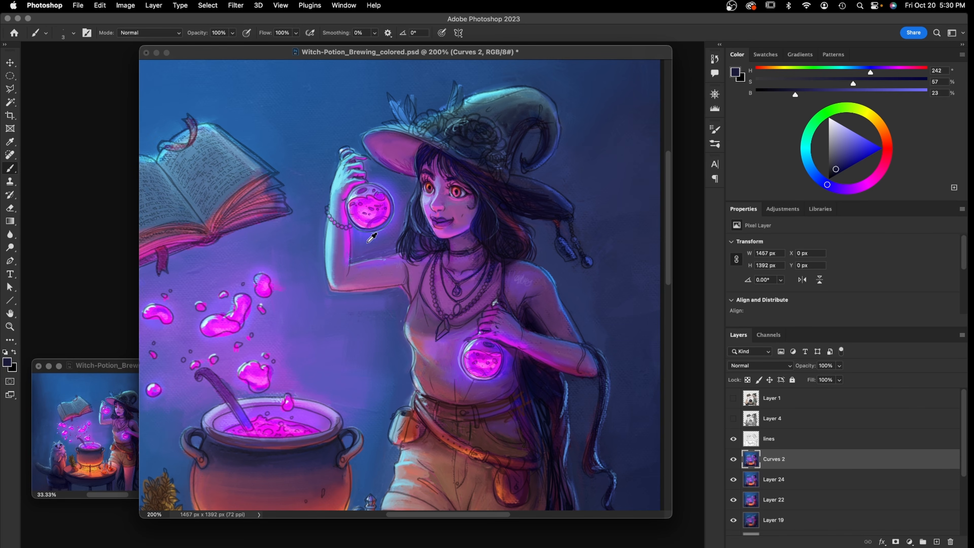
alt+click(380, 257)
drag(360, 262, 400, 256)
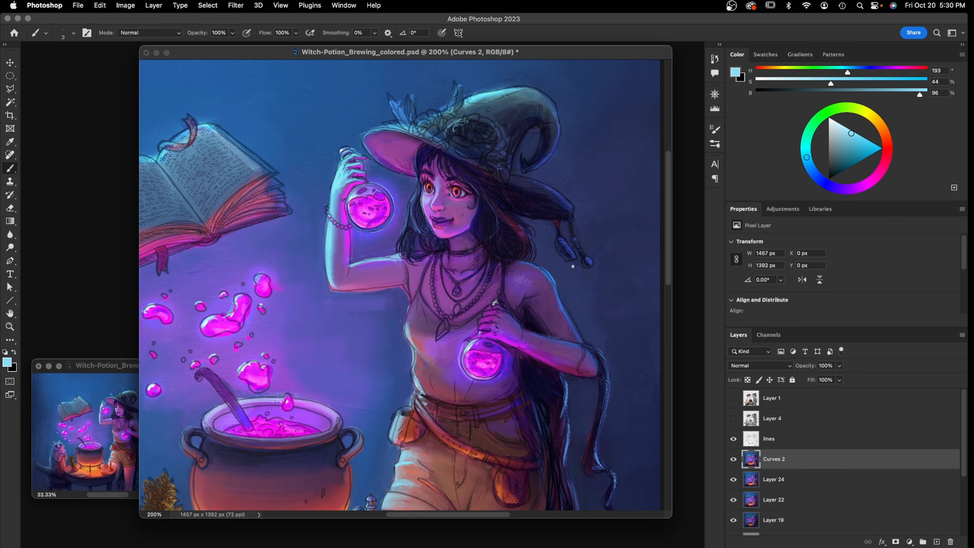
Clean up the background beside the hair with blue of hue 228 and deepen the hair's edge with navy of hue 237, saturation 58, brightness 24
drag(522, 264, 554, 277)
alt+click(411, 191)
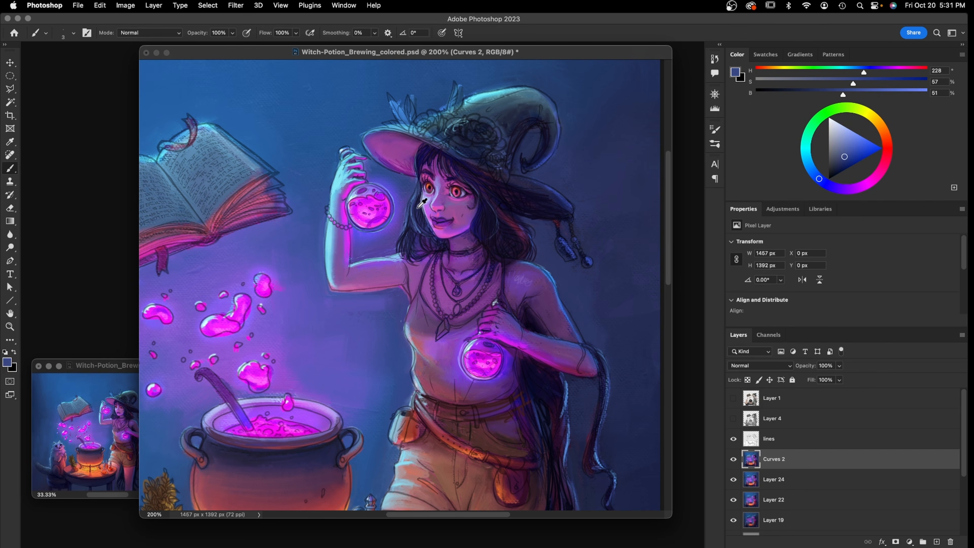
alt+click(407, 227)
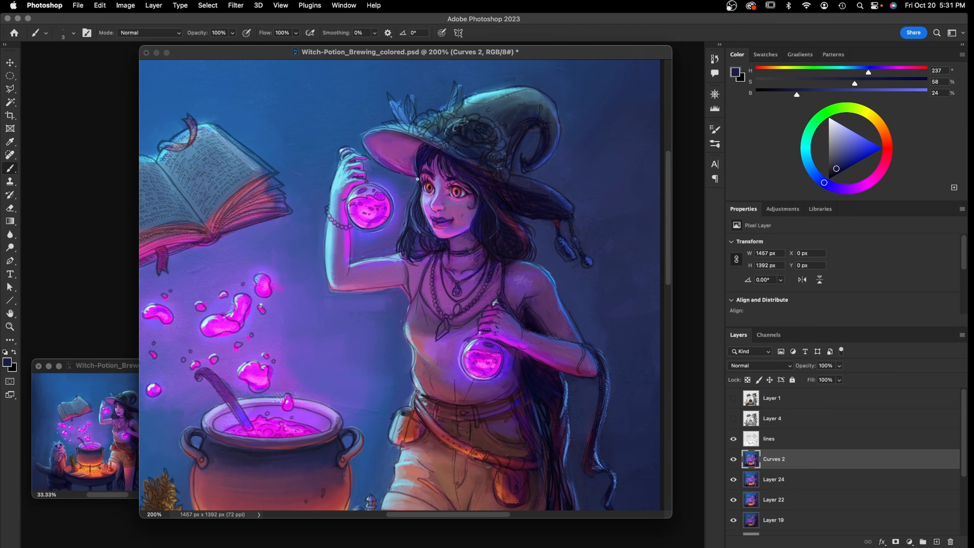
drag(416, 174, 410, 204)
Sharpen the raised arm's edges with background blues of hue 214 to 248 and add bright magenta of hue 296 along its inner side
alt+click(360, 129)
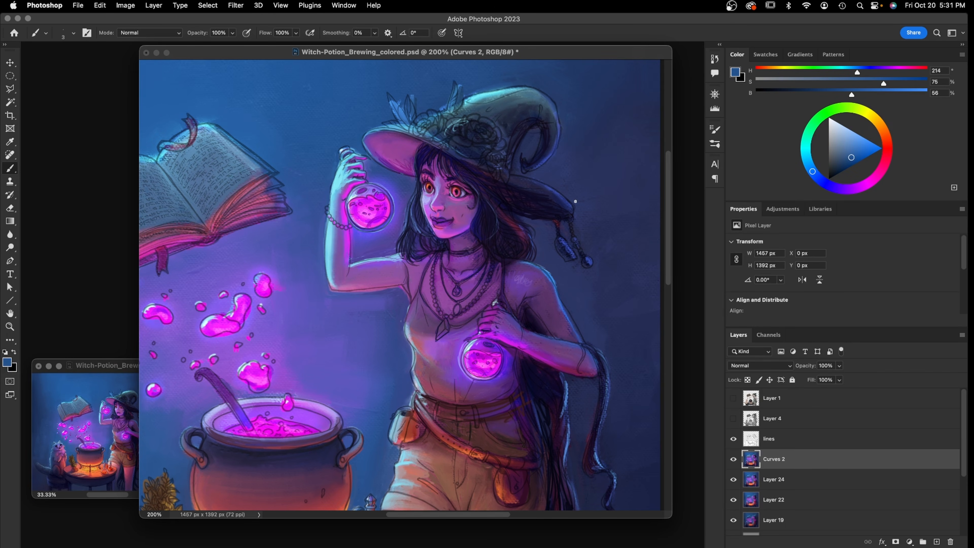
alt+click(374, 247)
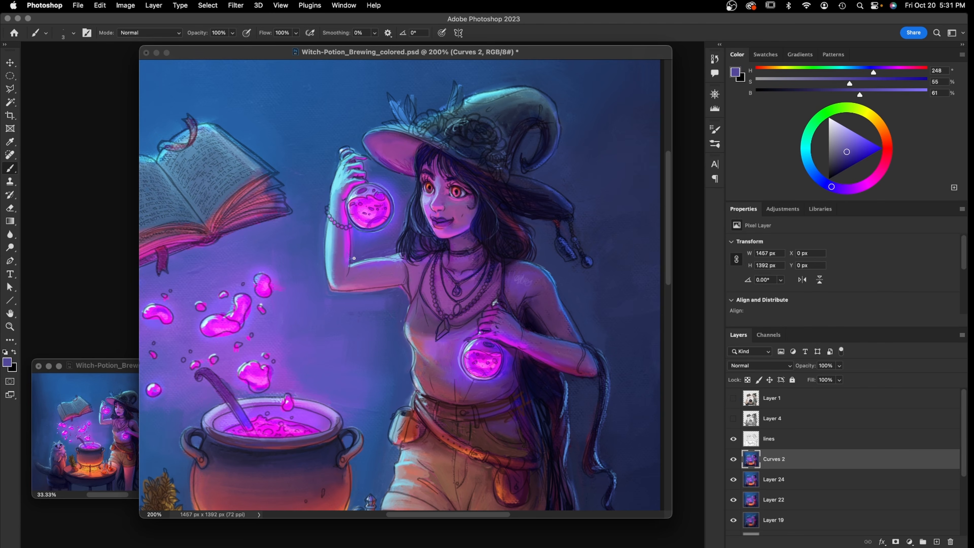
alt+click(346, 263)
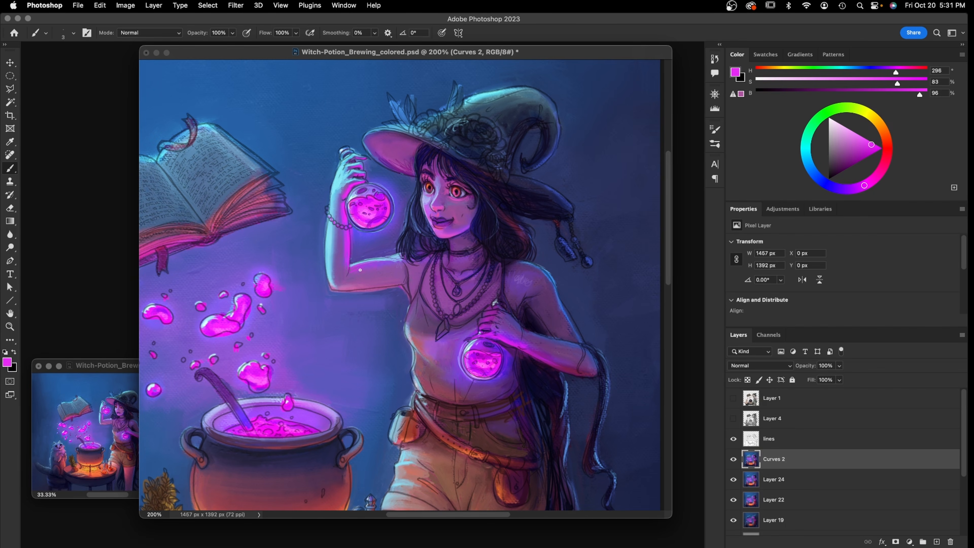
alt+click(363, 294)
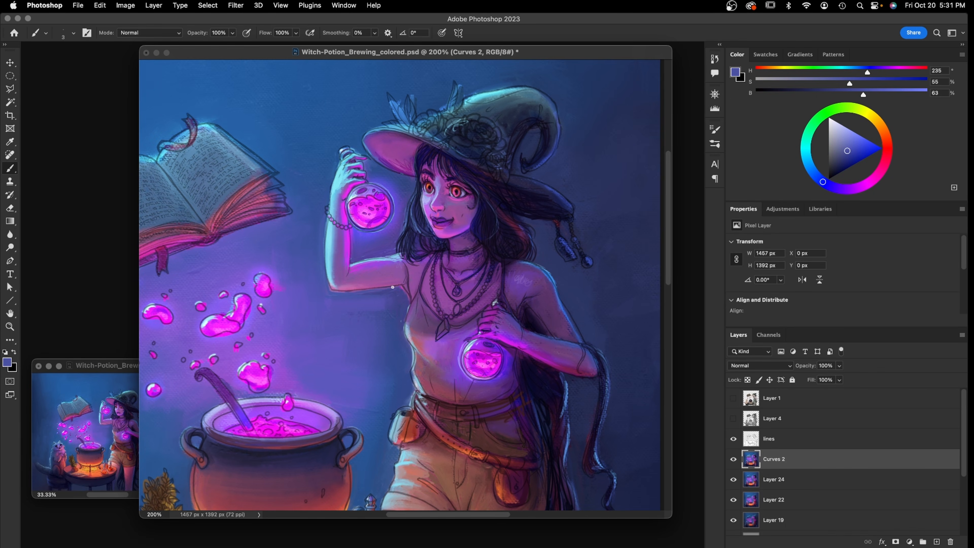
alt+click(383, 296)
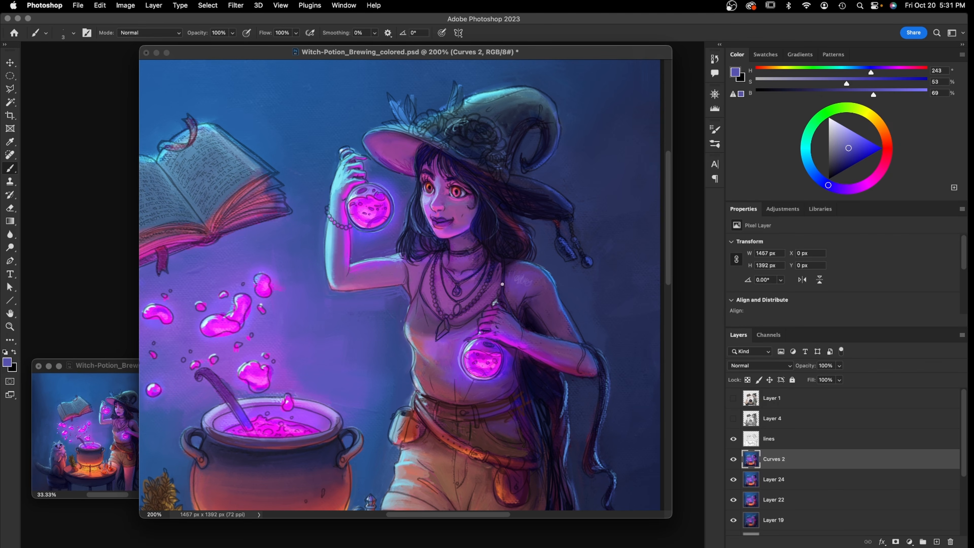
Touch up the raised flask's rim with light blue of hue 227, saturation 55, brightness 93, and hide the lines layer
alt+click(278, 291)
alt+click(377, 230)
click(733, 438)
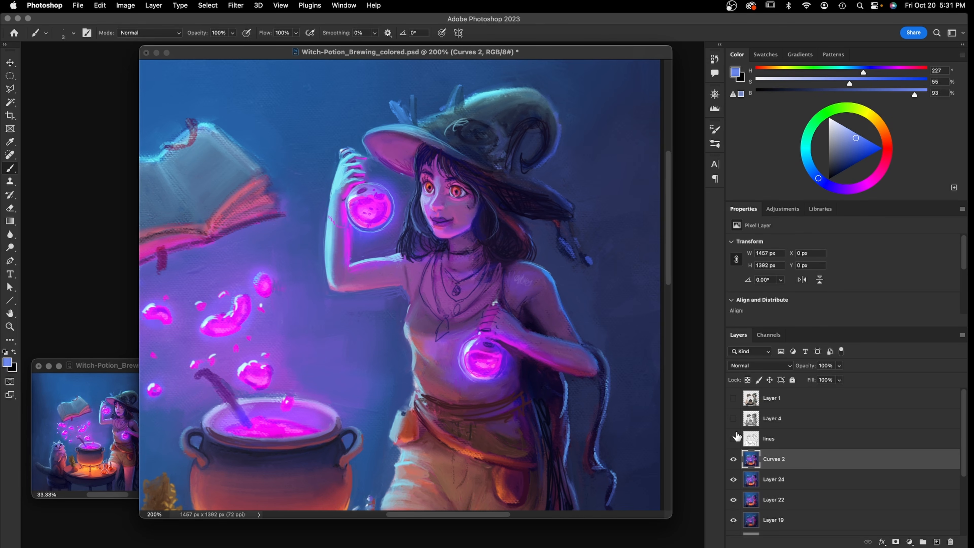
alt+click(397, 317)
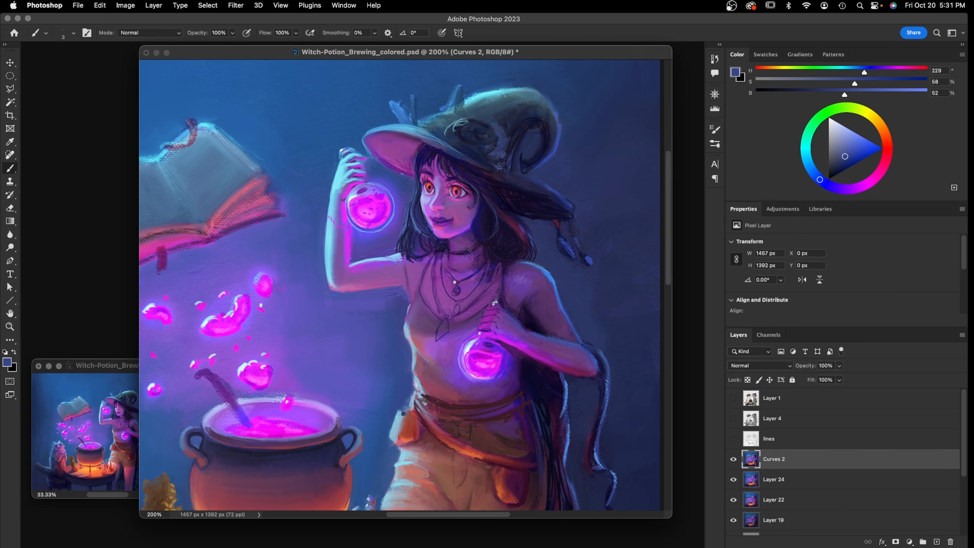
click(733, 439)
click(734, 438)
Paint the background beneath the raised upper arm with muted blue of hue 234, saturation 55, brightness 53, using a 20 px brush
alt+click(410, 304)
alt+click(401, 304)
key(bracketright)
key(bracketright)
key(bracketright)
key(bracketright)
key(bracketright)
key(bracketright)
key(bracketright)
key(bracketright)
drag(369, 305, 400, 291)
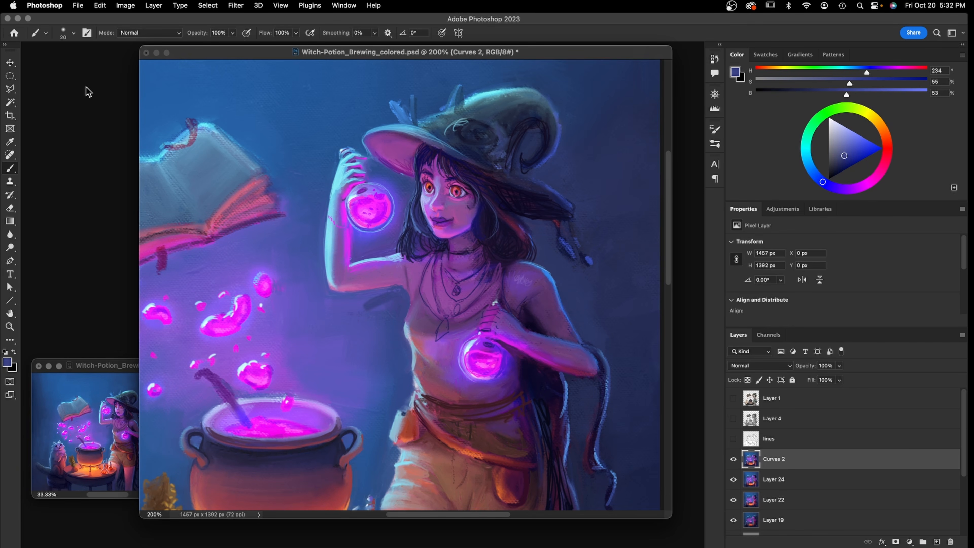
Blend the background under the raised arm with the JV_Chaulky brush at 15 px, using blues of hue 234 and 241
click(63, 33)
click(79, 290)
click(416, 58)
key(bracketleft)
key(bracketleft)
key(bracketleft)
key(bracketleft)
key(bracketleft)
key(bracketleft)
key(bracketleft)
key(bracketleft)
key(bracketleft)
key(bracketleft)
key(bracketleft)
key(bracketleft)
key(bracketleft)
key(bracketleft)
key(bracketleft)
key(bracketleft)
key(bracketleft)
key(bracketleft)
mouse_move(387, 293)
mouse_down()
mouse_move(353, 311)
mouse_move(346, 301)
mouse_move(386, 298)
mouse_move(365, 313)
mouse_move(390, 321)
mouse_up()
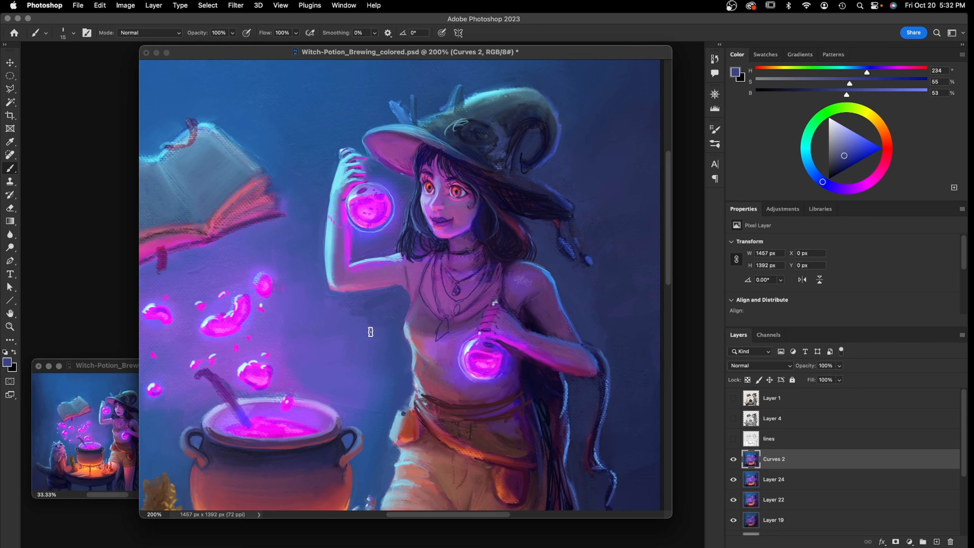
alt+click(354, 326)
mouse_move(366, 331)
mouse_down()
mouse_move(381, 304)
mouse_move(348, 312)
mouse_move(348, 301)
mouse_move(391, 328)
mouse_up()
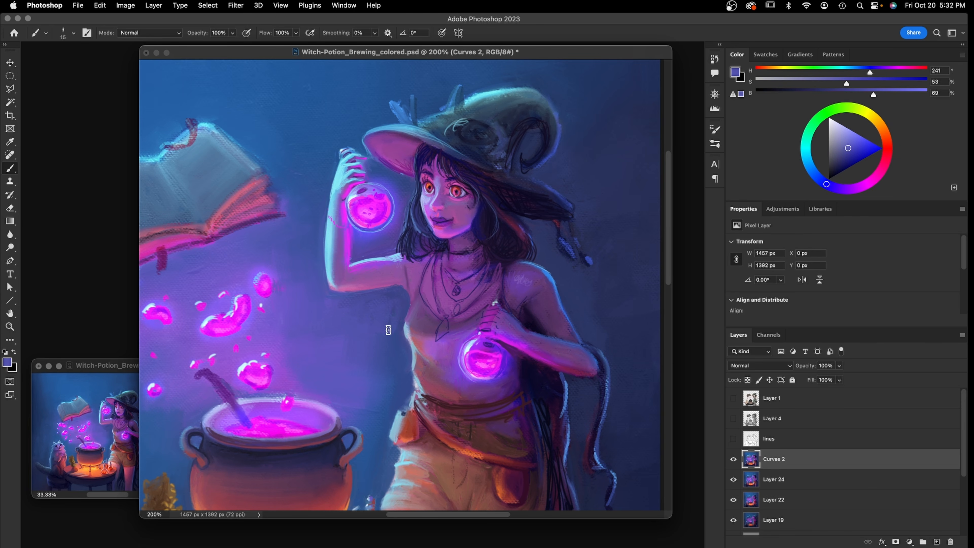
Soften the chest and neck shading with purples of hue 279 and 290 and a darker purple of hue 284, saturation 61, brightness 42
alt+click(414, 302)
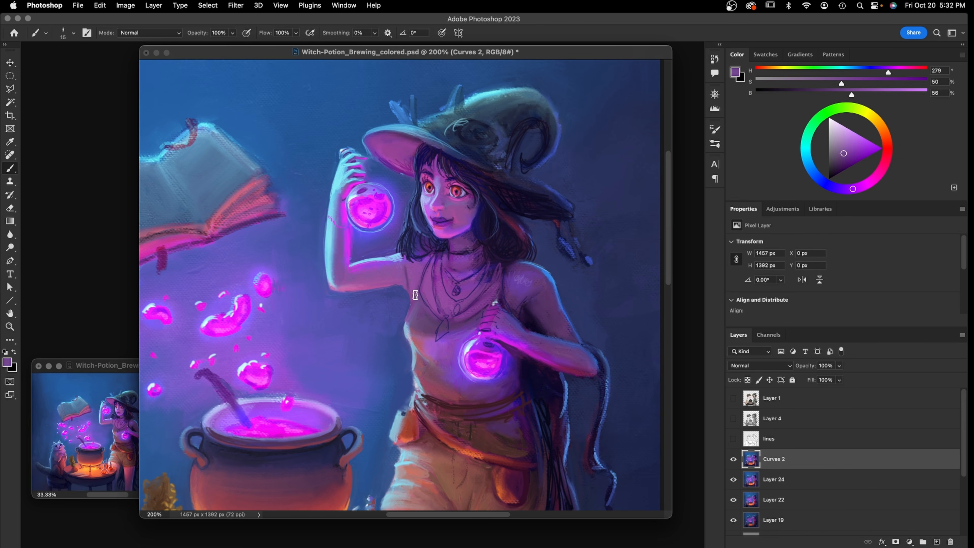
alt+click(412, 272)
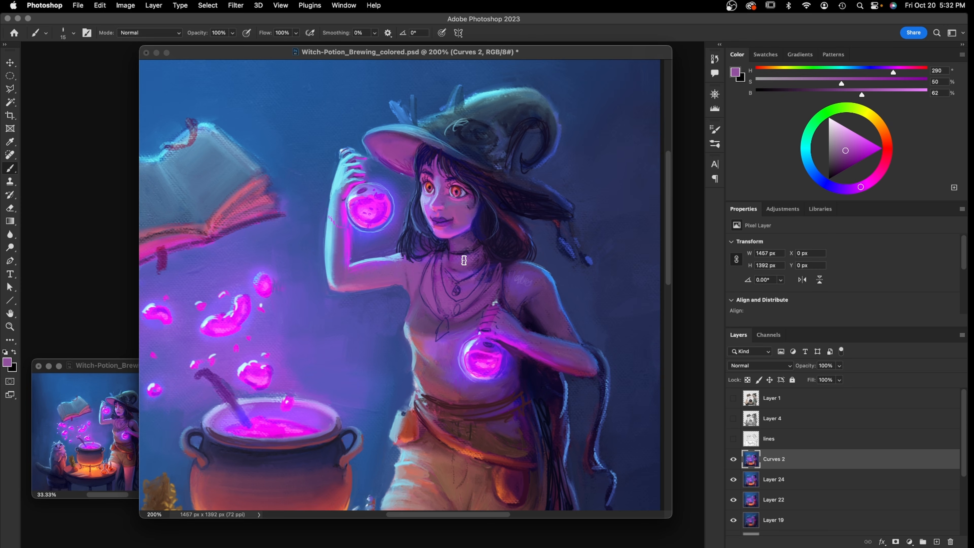
alt+click(479, 256)
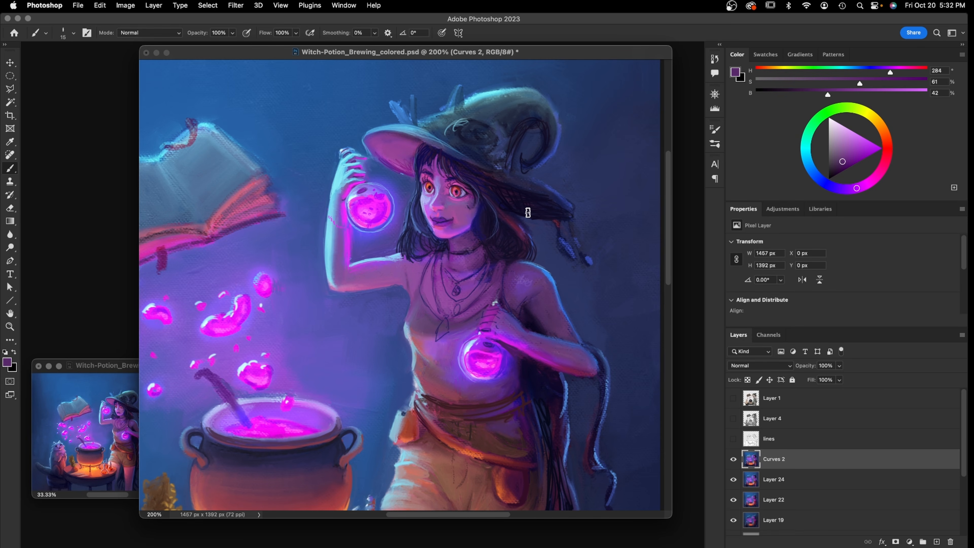
Define the hand around the lower flask with violet of hue 264, saturation 85, brightness 67, using a 7 px brush
key(bracketleft)
key(bracketleft)
key(bracketleft)
alt+click(465, 344)
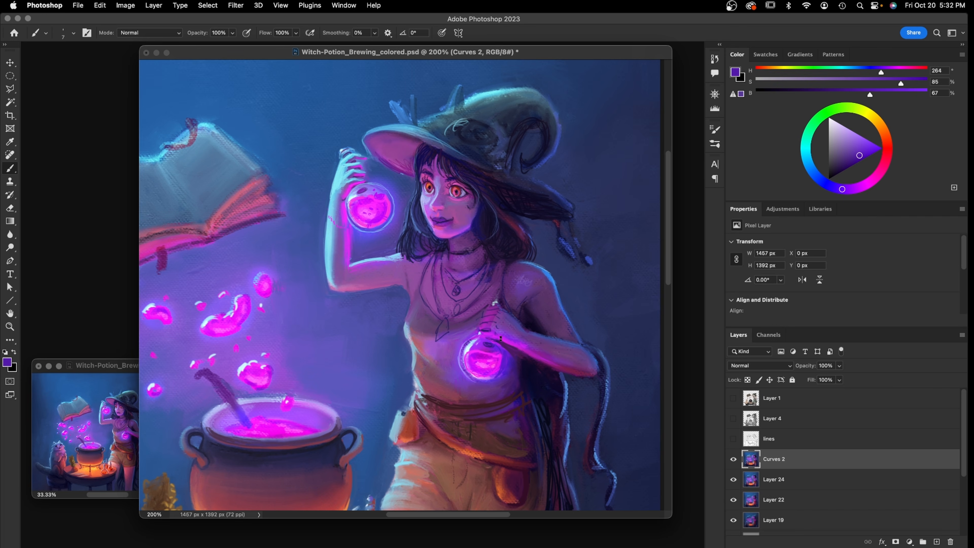
Redraw the lower flask's glass rim in pale cyan of hue 180, saturation 16, with the Soft Round Pressure Size brush at 2 px
alt+click(468, 351)
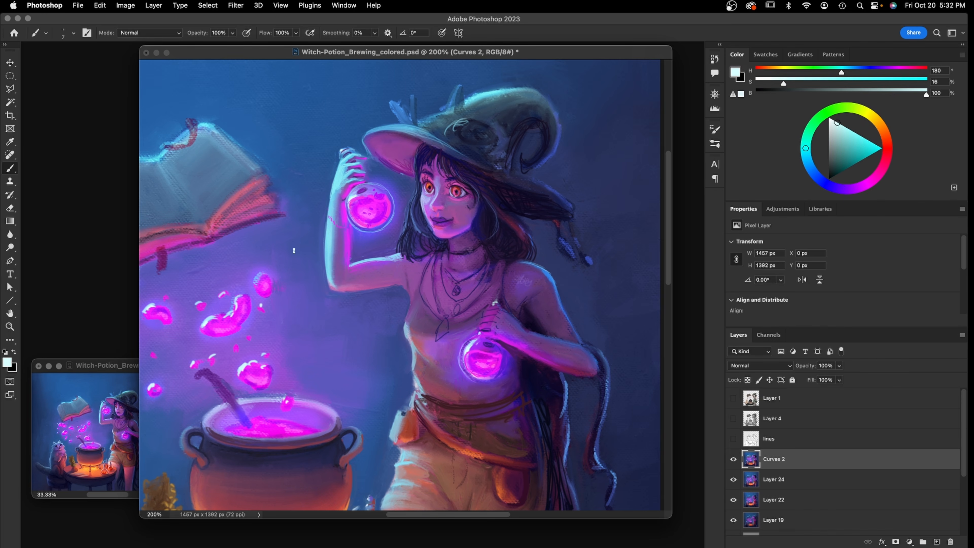
click(74, 33)
click(82, 180)
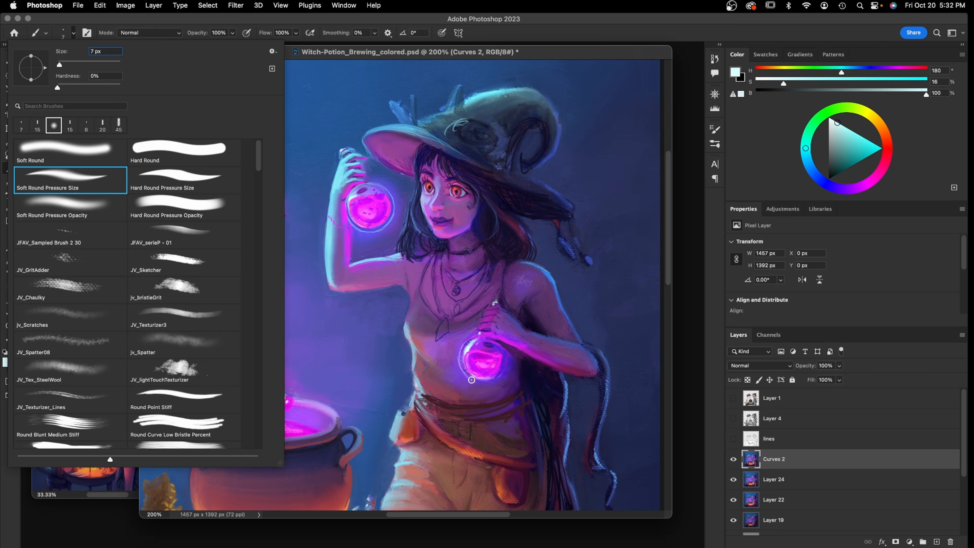
key(Escape)
key(bracketleft)
key(bracketleft)
key(bracketleft)
key(bracketleft)
key(bracketleft)
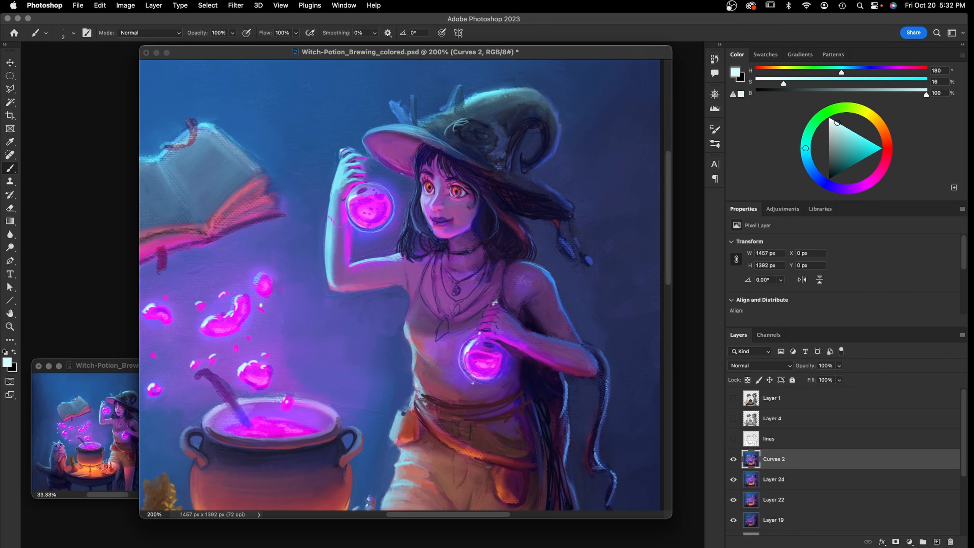
key(super+z)
key(super+z)
drag(502, 346, 506, 370)
click(486, 345)
Mix a dark purple of hue 293, saturation 74, brightness 47, and try it on the raised upper arm's shadow with an enlarged brush
alt+click(375, 275)
mouse_move(855, 184)
mouse_down()
mouse_move(863, 186)
mouse_move(847, 161)
mouse_up()
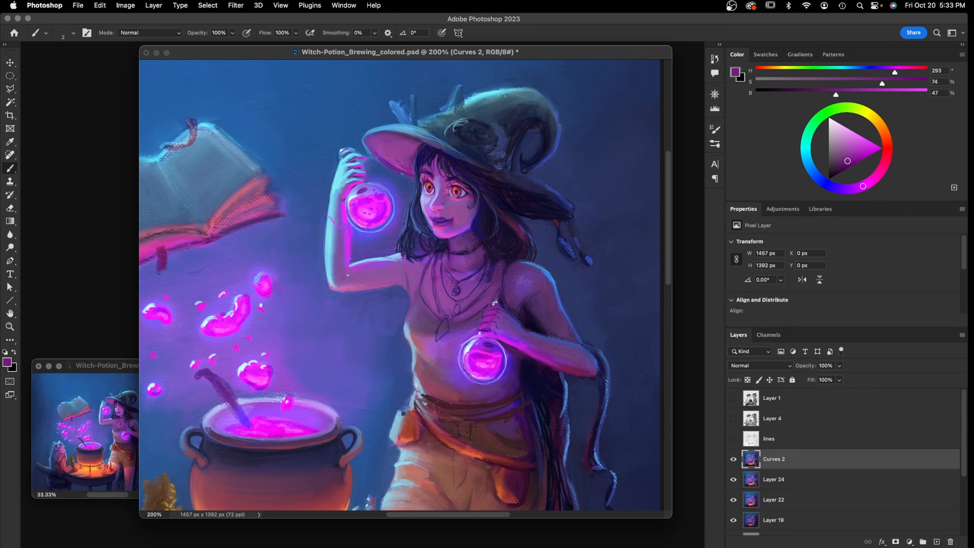
key(bracketright)
key(bracketright)
key(bracketright)
key(bracketright)
key(bracketright)
key(bracketright)
key(bracketright)
drag(344, 275, 362, 280)
Shade the raised upper arm from elbow to shoulder in dark purple with the JV_Chaulky brush at 8 px
click(64, 33)
click(76, 285)
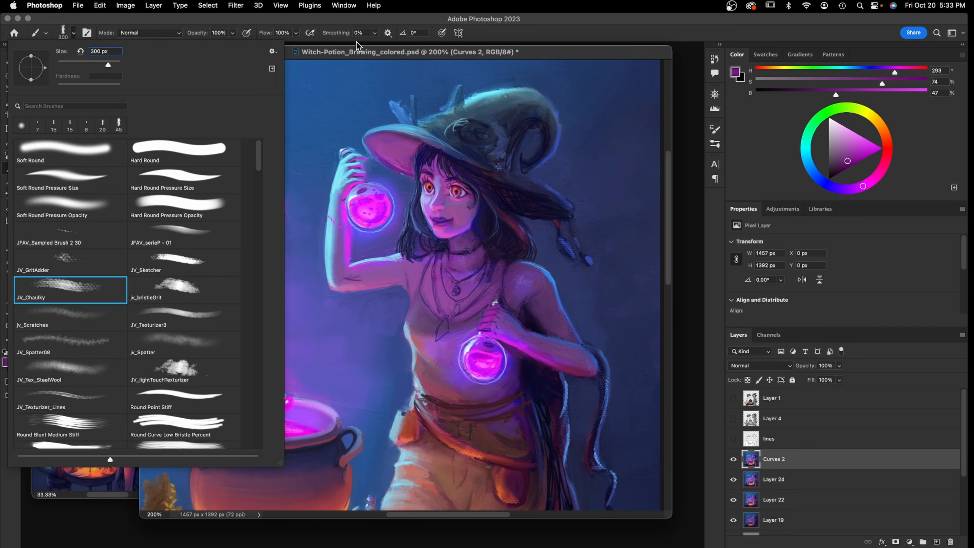
click(350, 56)
key(bracketleft)
key(bracketleft)
key(bracketleft)
key(bracketleft)
key(bracketleft)
key(bracketleft)
key(bracketleft)
key(bracketleft)
key(bracketleft)
key(bracketleft)
key(bracketleft)
key(bracketleft)
key(bracketleft)
key(bracketleft)
key(bracketleft)
key(bracketleft)
key(bracketleft)
drag(348, 277, 406, 276)
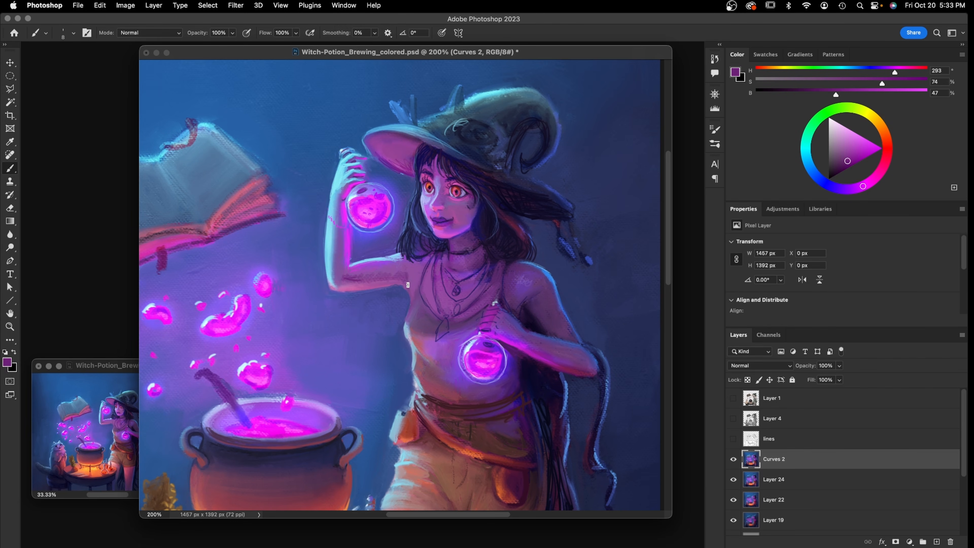
Blend the upper arm's shadow with purples of hue 299, saturation 49, brightness 58, and hue 290, saturation 59, brightness 54
alt+click(380, 277)
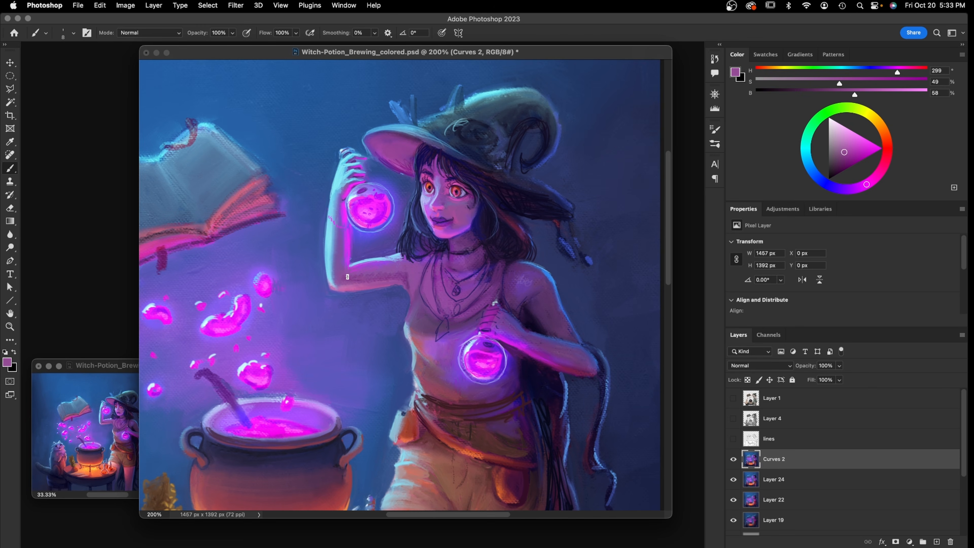
drag(349, 280, 399, 272)
alt+click(351, 280)
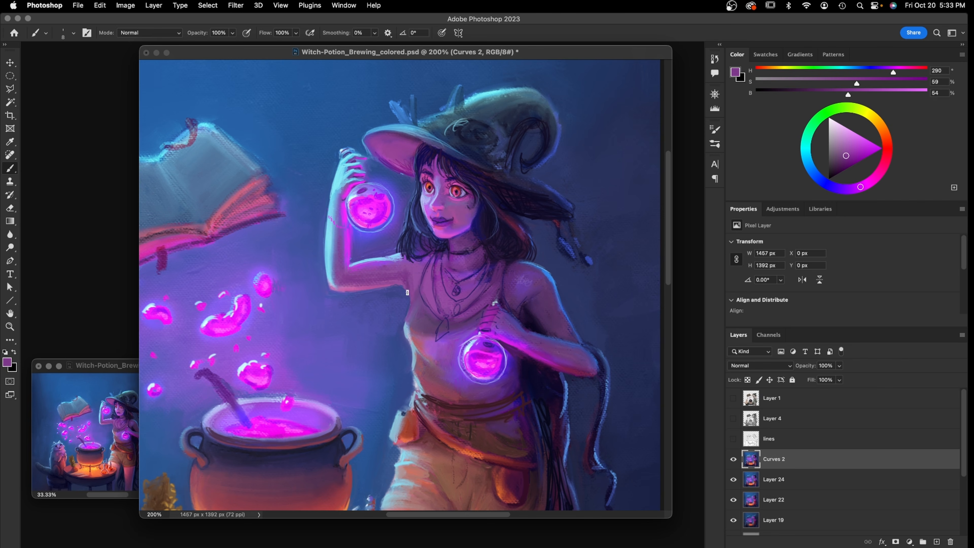
Compare the painting with the original flat-colour artwork on Layer 1, checking the small overview window as well
mouse_move(117, 363)
mouse_down()
mouse_move(117, 344)
mouse_move(118, 357)
mouse_up()
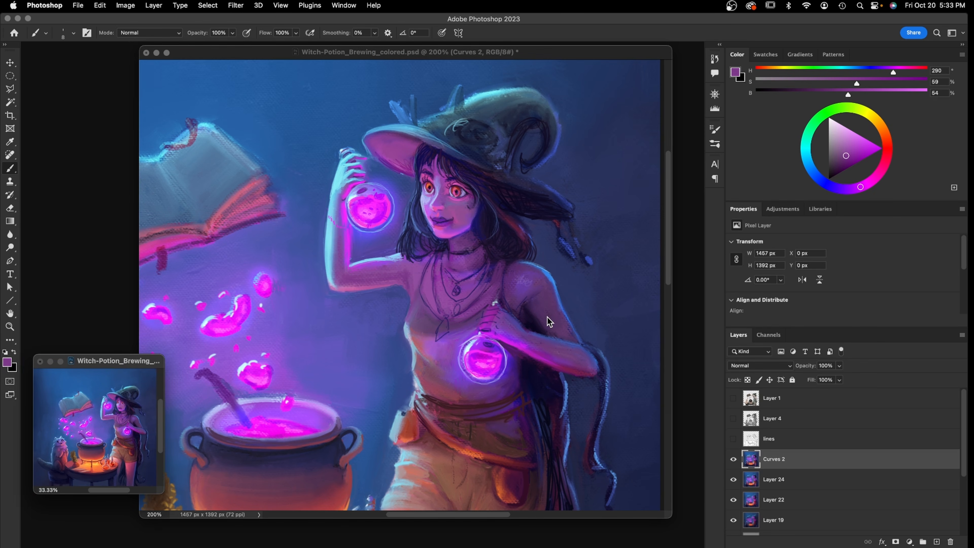
click(733, 398)
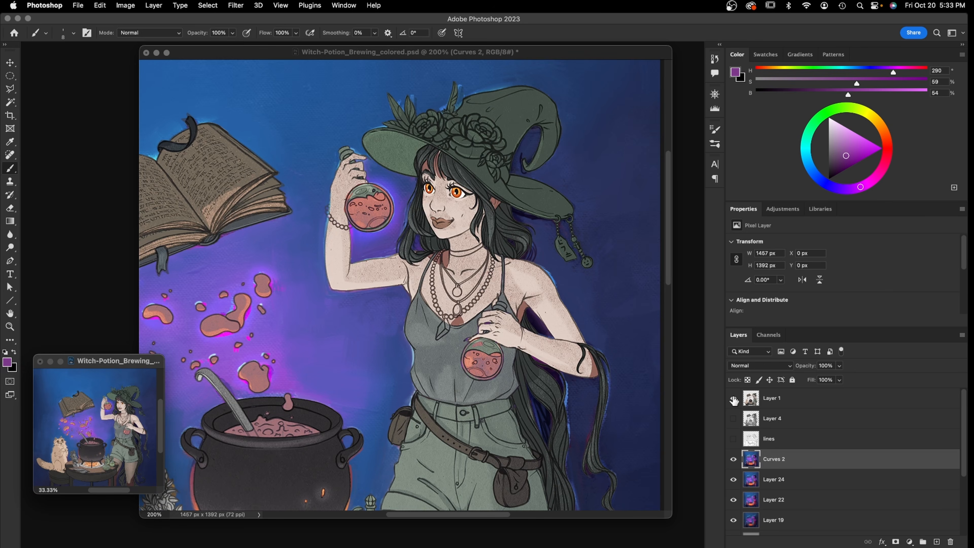
click(734, 398)
click(733, 399)
click(733, 399)
click(733, 399)
click(733, 399)
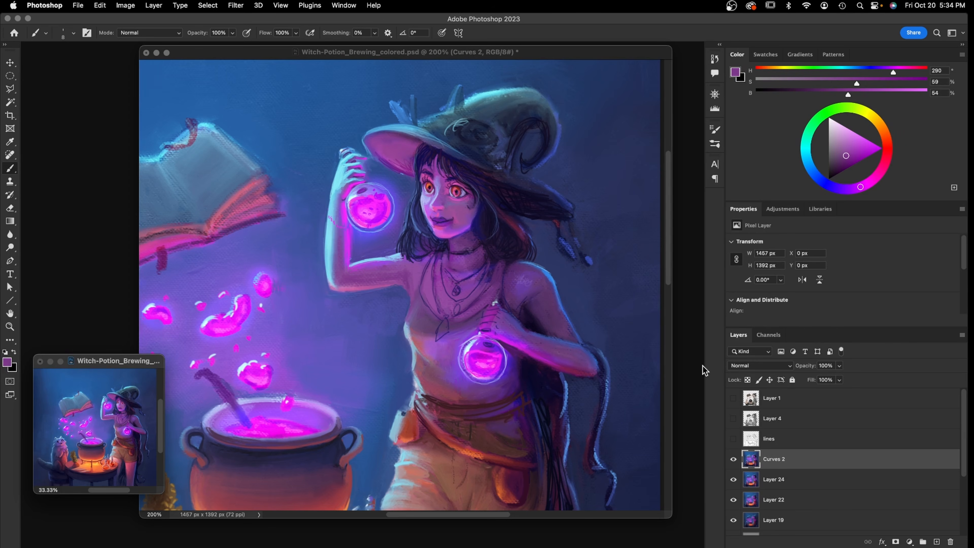
Refine the eye and adjoining hair with dark purple of hue 279 and near-black blue of hue 247, using Soft Round Pressure Size at 3 px
alt+click(469, 190)
key(bracketleft)
key(bracketleft)
click(416, 69)
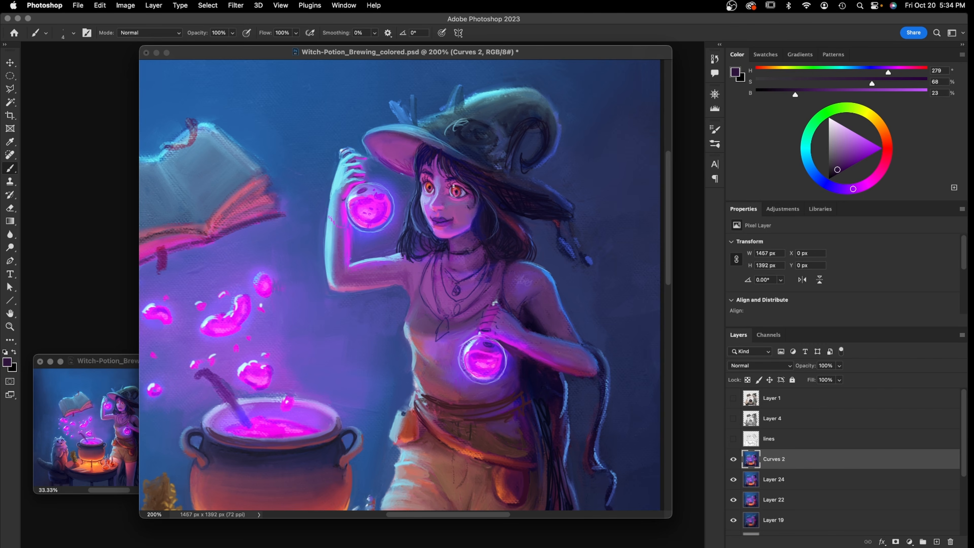
click(72, 33)
click(61, 181)
click(416, 58)
key(bracketleft)
alt+click(492, 218)
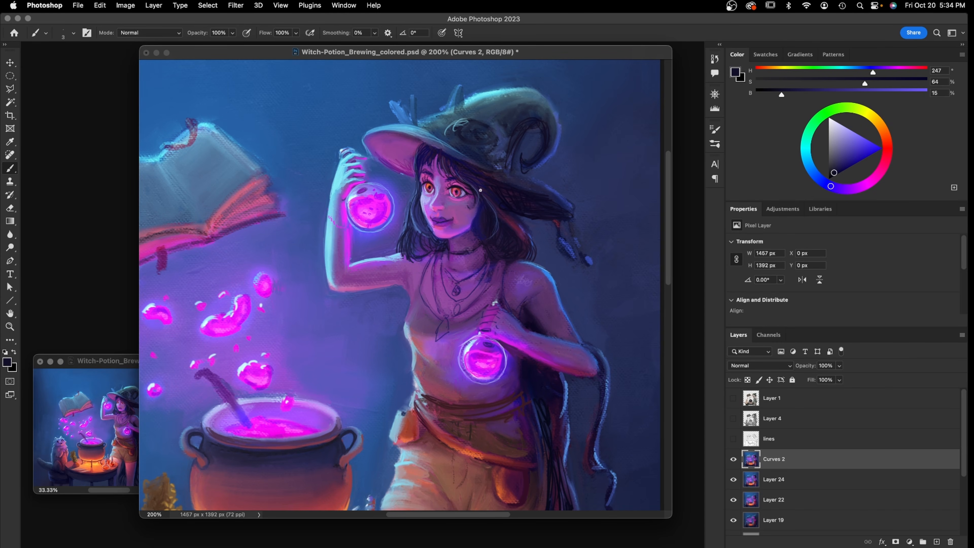
Check the face against Layer 1 and refine the eye with purple of hue 293, red of hue 355 and dark violet of hue 259
click(733, 397)
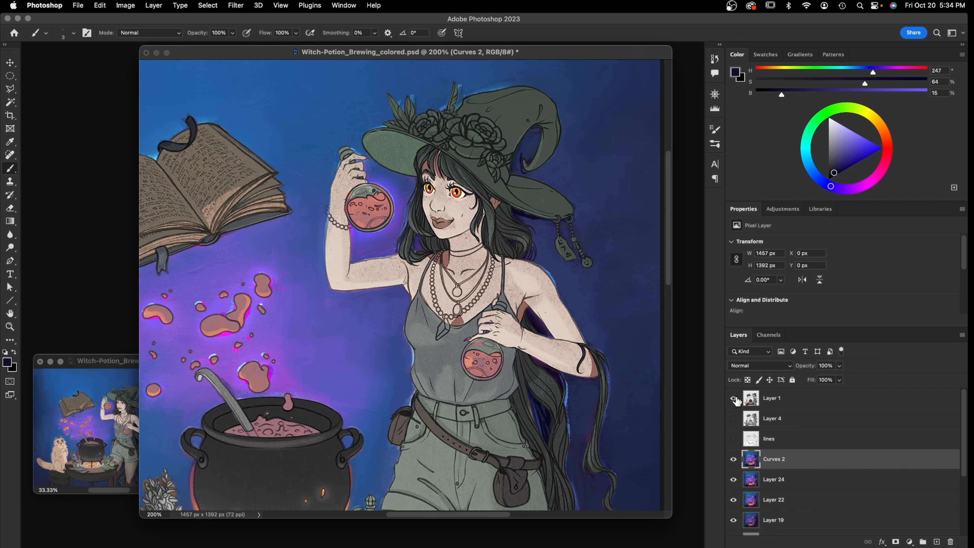
click(733, 398)
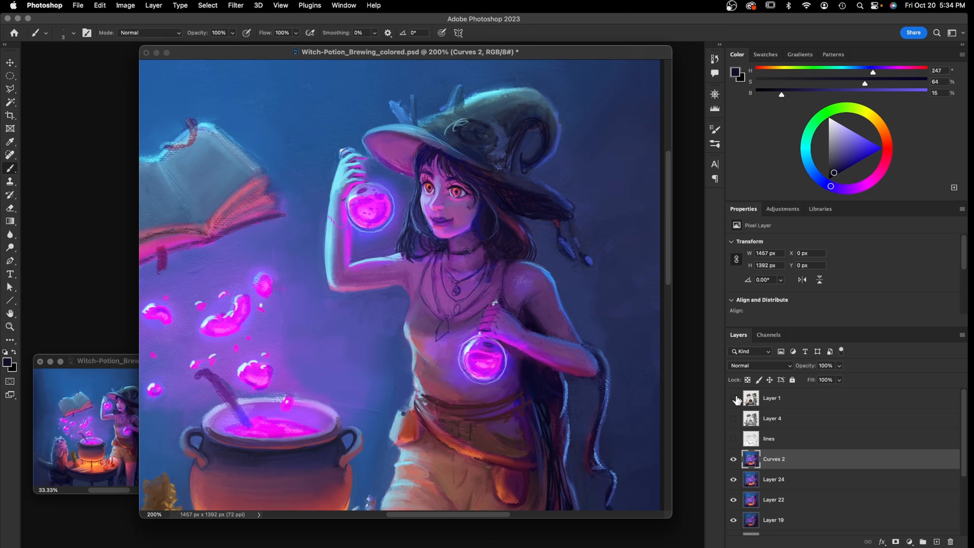
alt+click(458, 181)
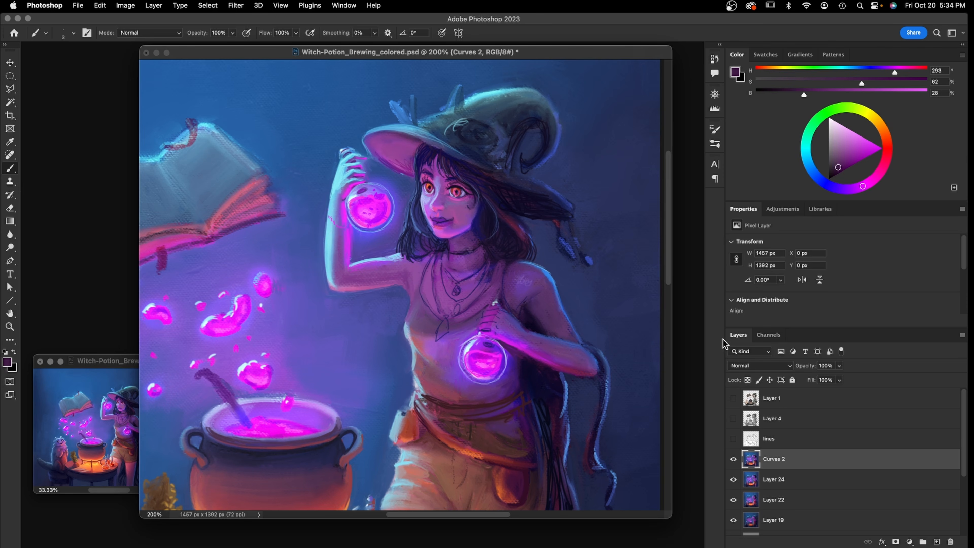
alt+click(455, 196)
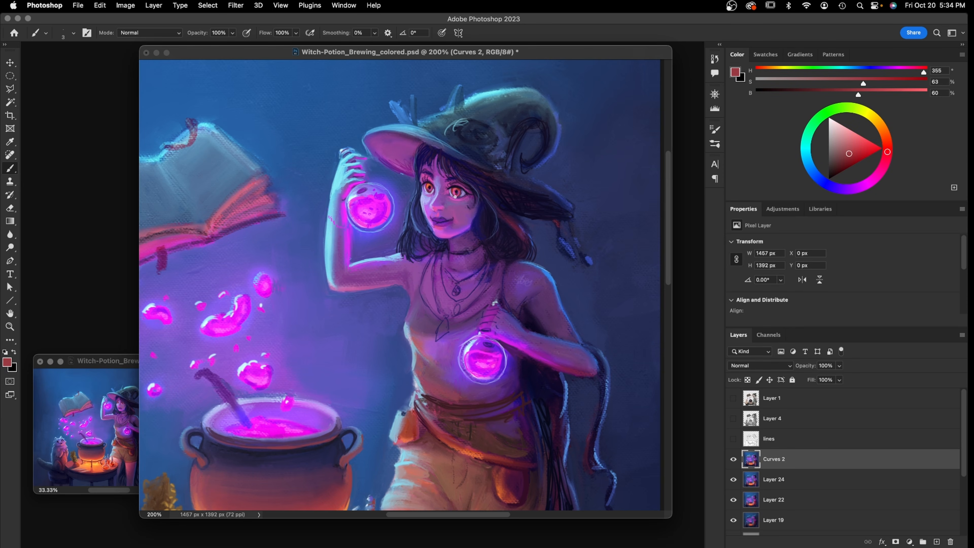
alt+click(458, 190)
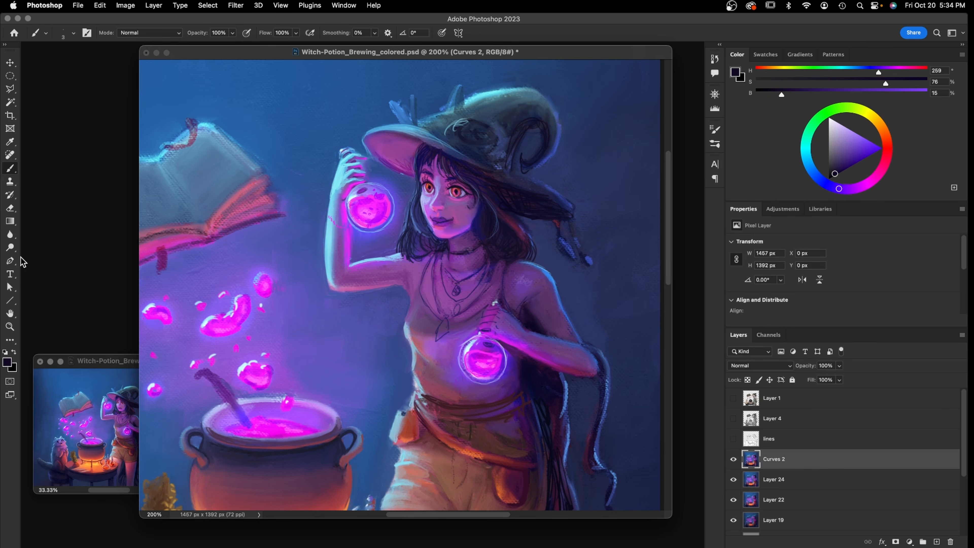
click(10, 327)
drag(361, 244, 512, 267)
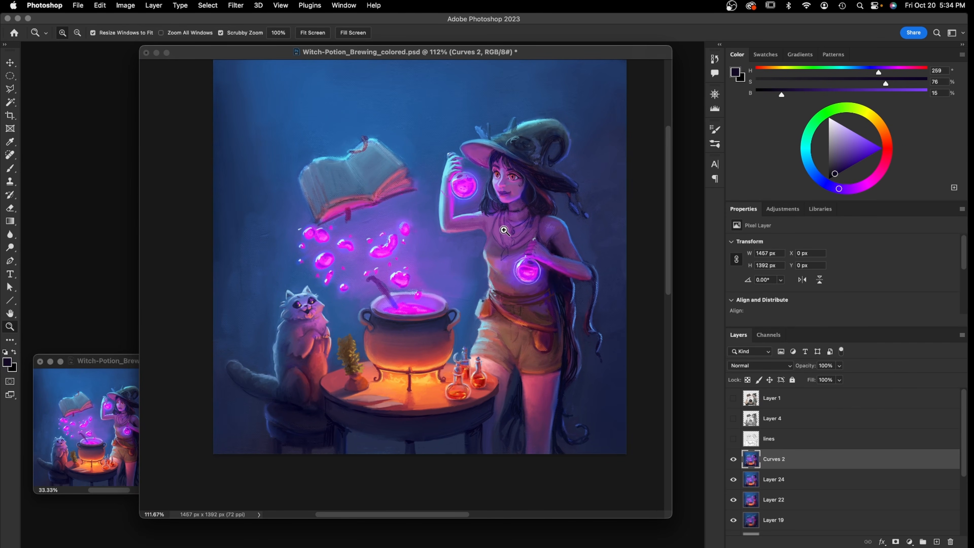
Refine the witch's necklaces and neckline with light blue of hue 224, saturation 40, brightness 92, and dark purple of hue 277, saturation 66, brightness 26
click(9, 168)
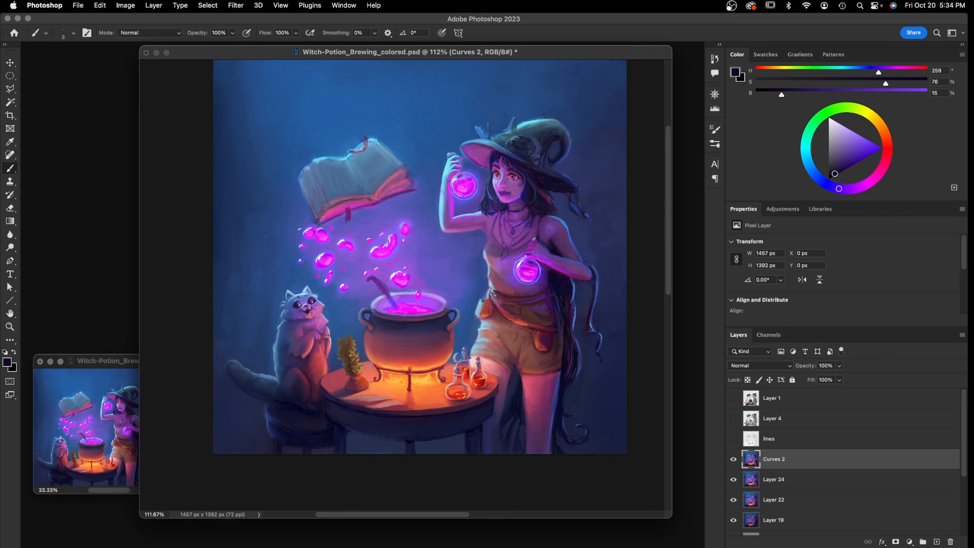
alt+click(477, 214)
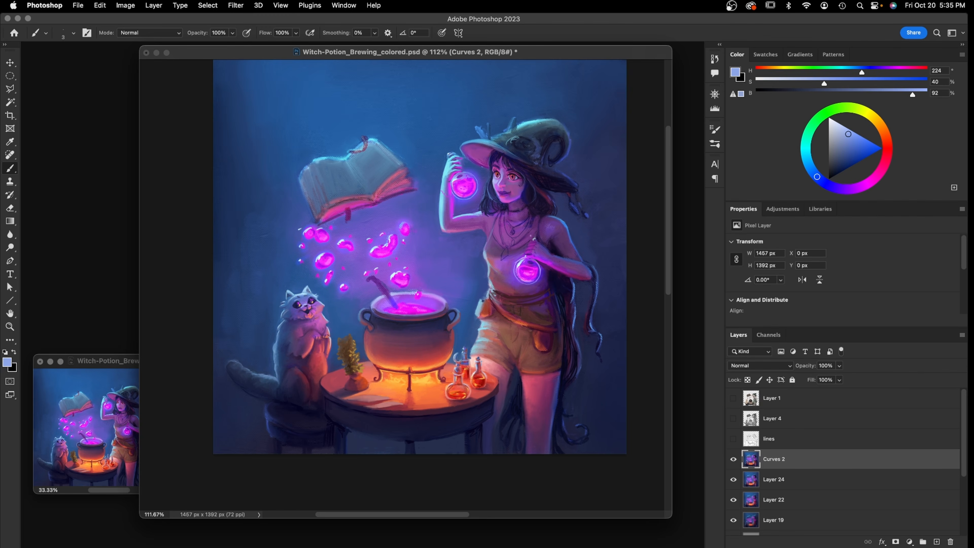
alt+click(523, 248)
drag(839, 162, 838, 169)
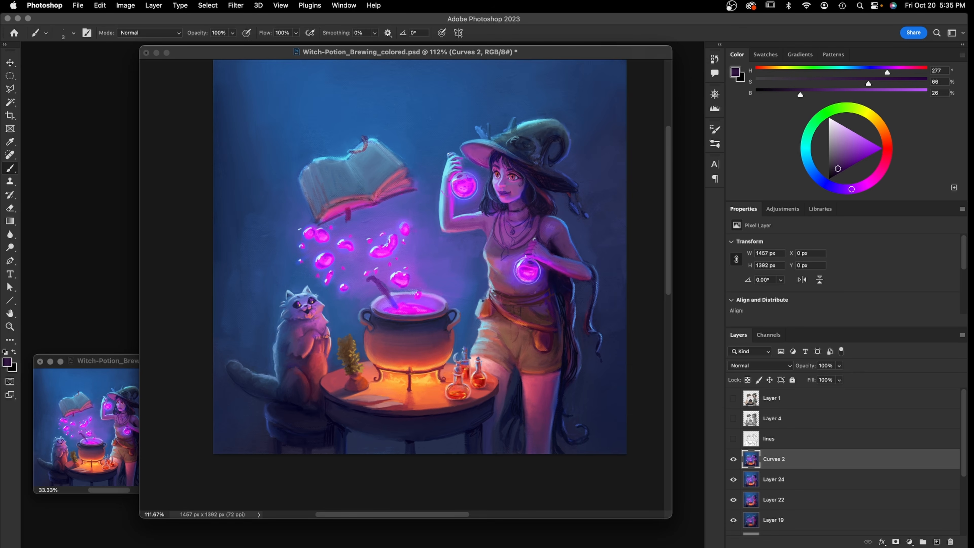
Check the waist against the lines layer and refine it with reds of hue 346, saturation 52, brightness 53, and hue 349, saturation 60, brightness 64
click(733, 439)
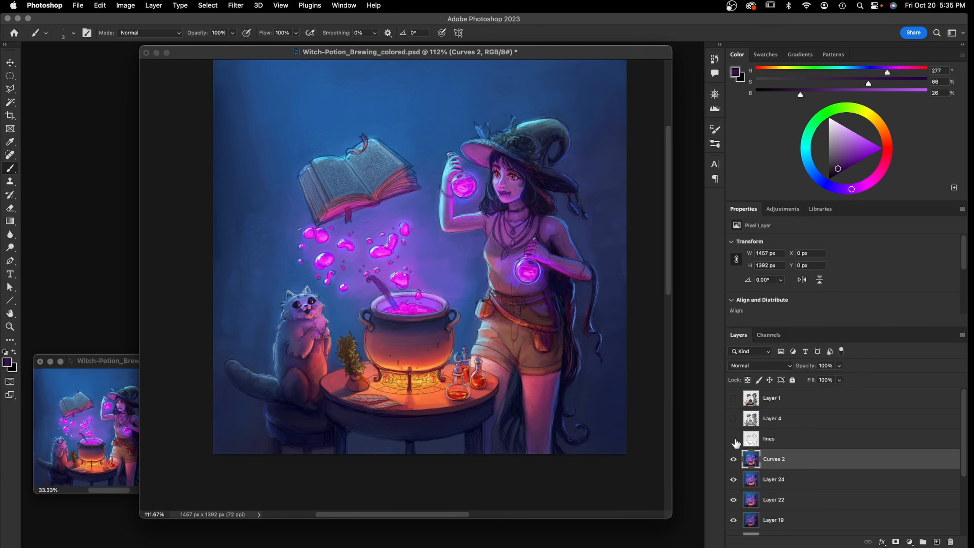
click(733, 438)
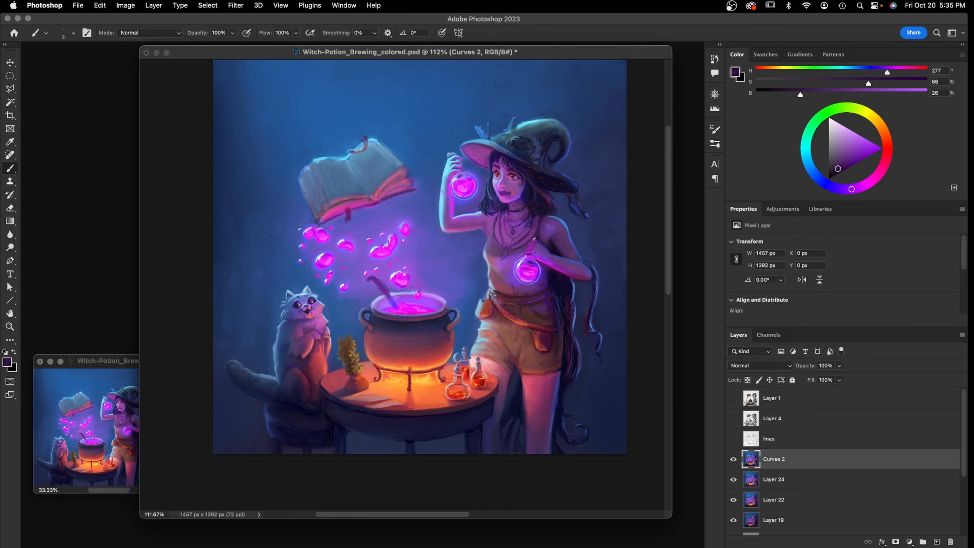
click(733, 439)
click(733, 438)
alt+click(497, 284)
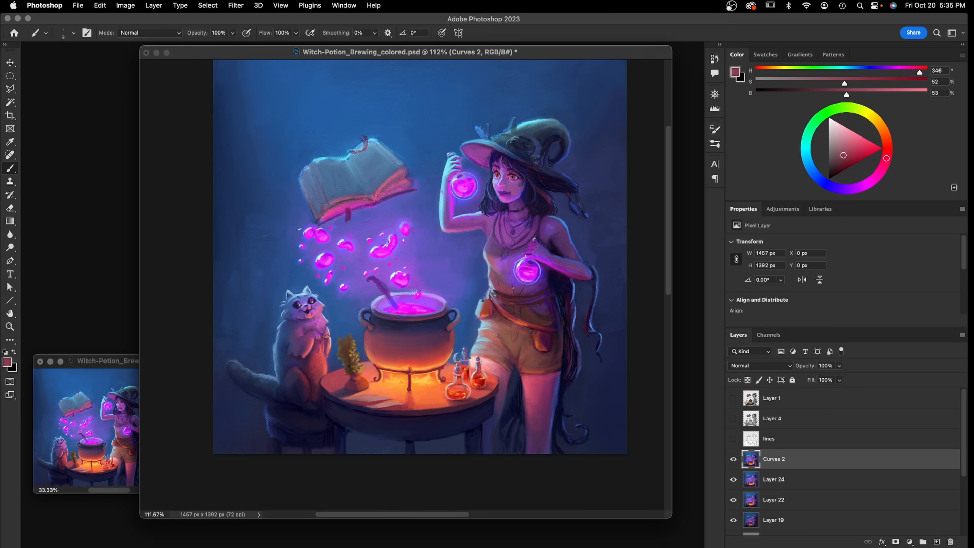
alt+click(513, 293)
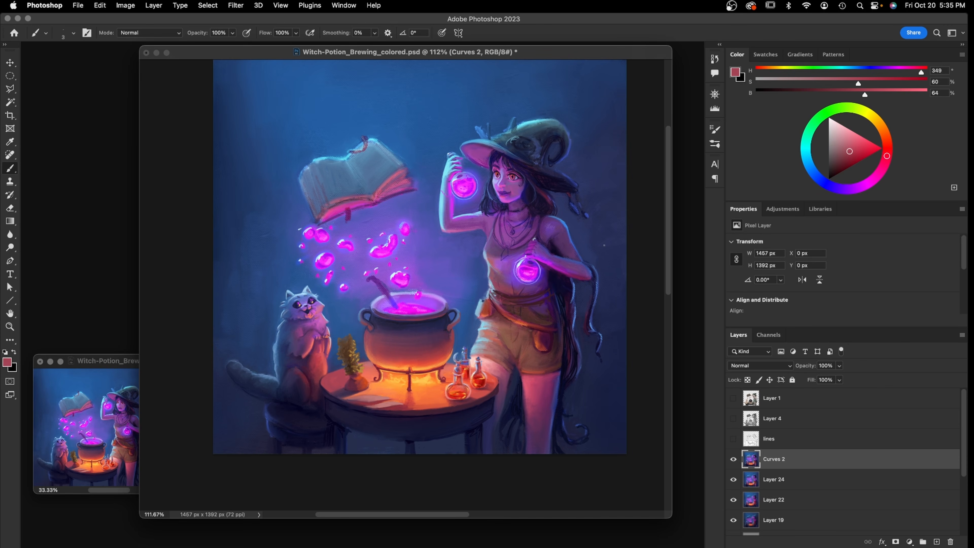
Refine the floating book's lower edge with magenta of hue 307, and define its spine and pages with dark blue of hue 219, saturation 47, brightness 37
alt+click(334, 203)
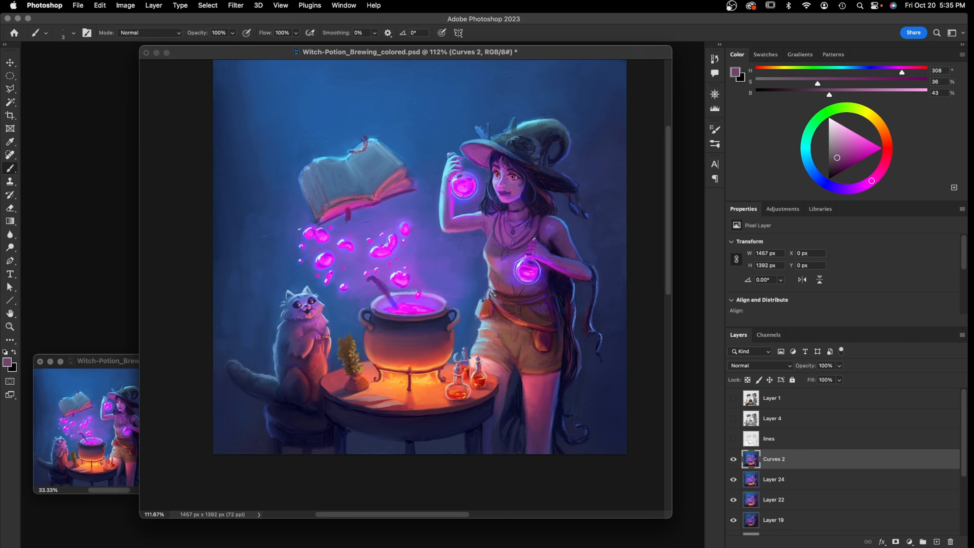
alt+click(339, 210)
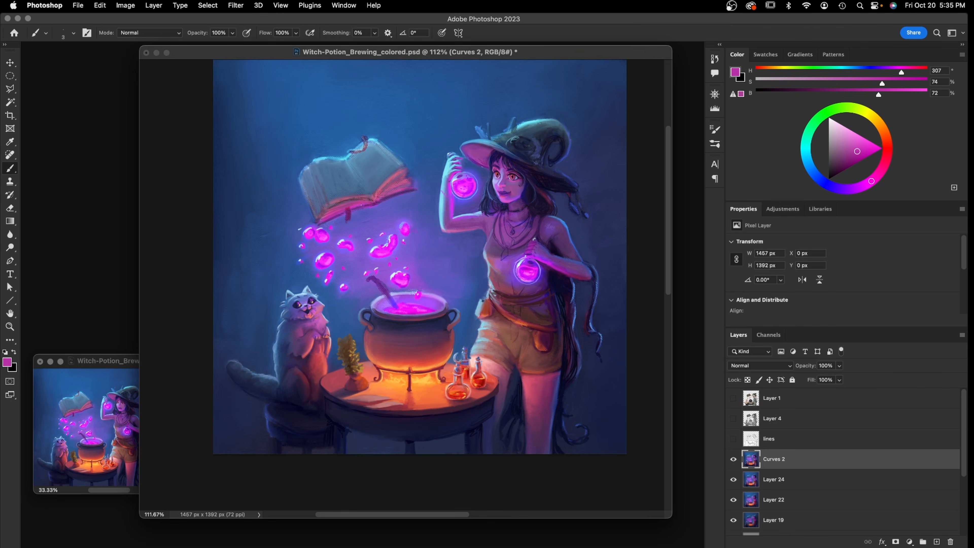
alt+click(329, 200)
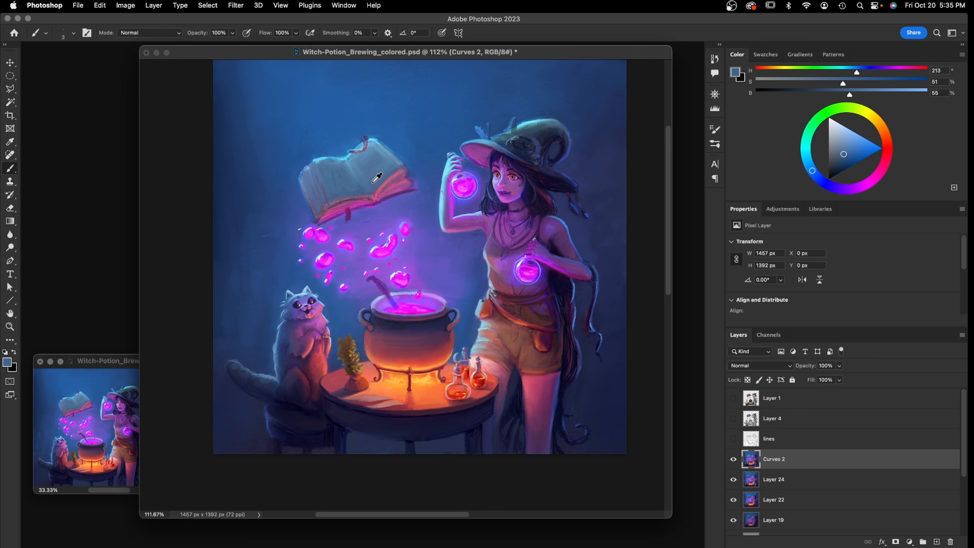
alt+click(371, 191)
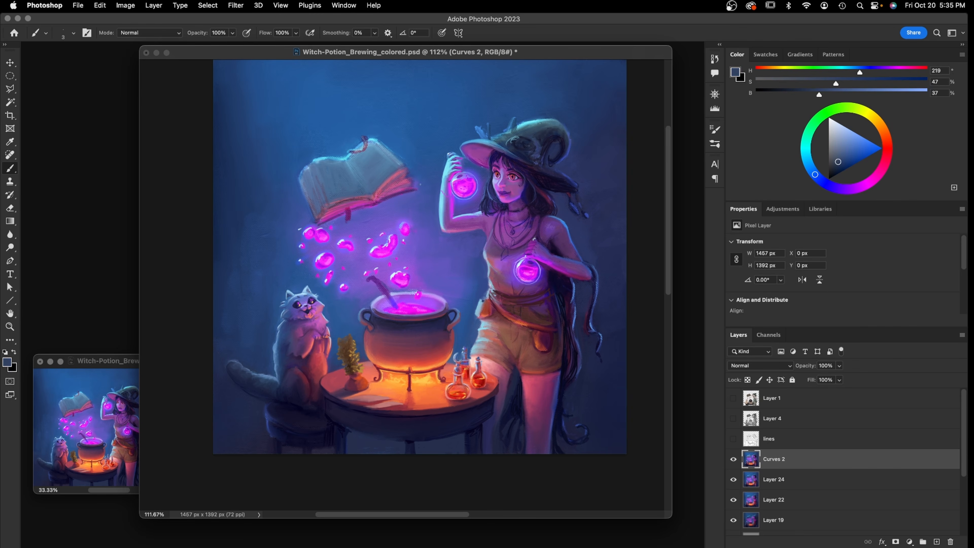
drag(360, 186, 353, 168)
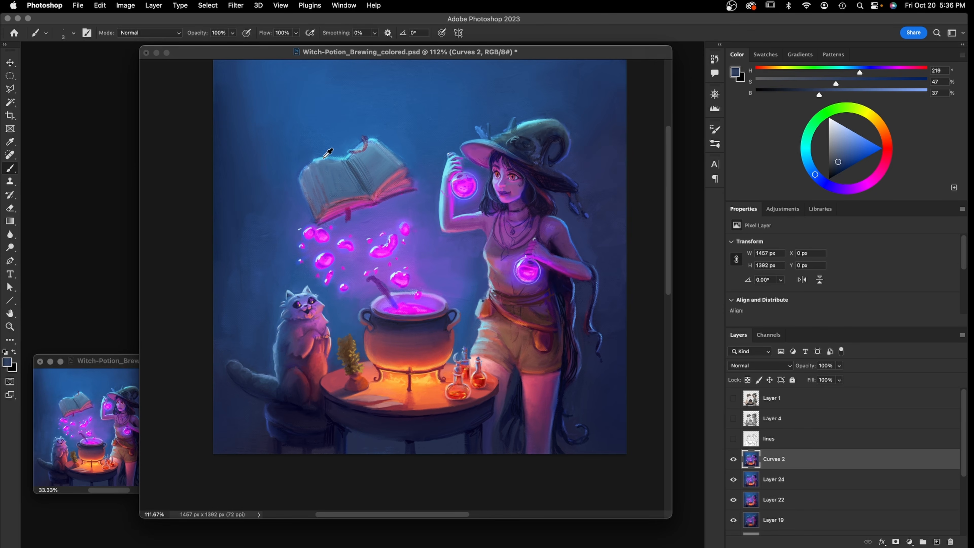
Highlight the book's page edges with cyan of hue 192, saturation 62, brightness 95, and blue of hue 205, using the lines layer as a guide
alt+click(329, 154)
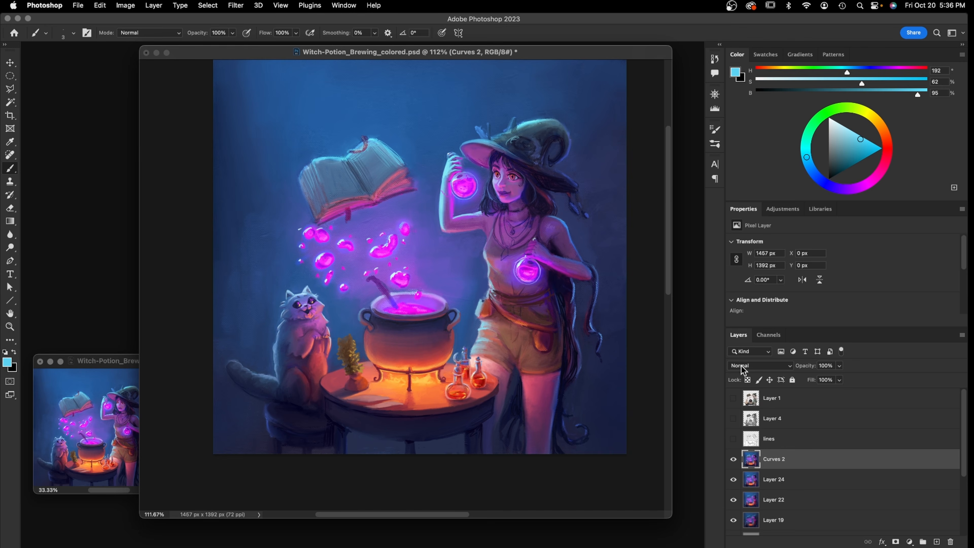
click(734, 439)
click(734, 438)
click(734, 439)
alt+click(408, 158)
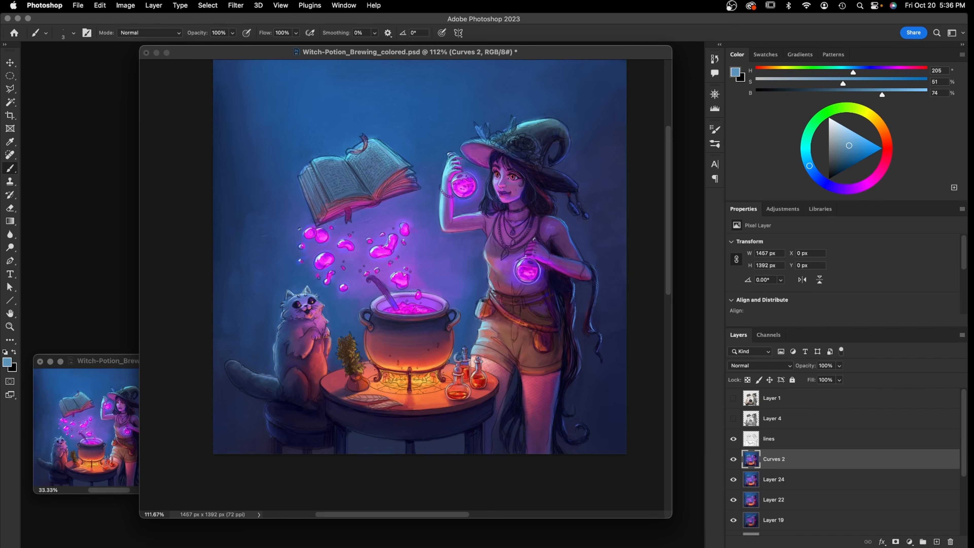
Detail the book's bookmark and page edges with dark purple of hue 296, saturation 62, brightness 27, and hide the lines layer
alt+click(411, 184)
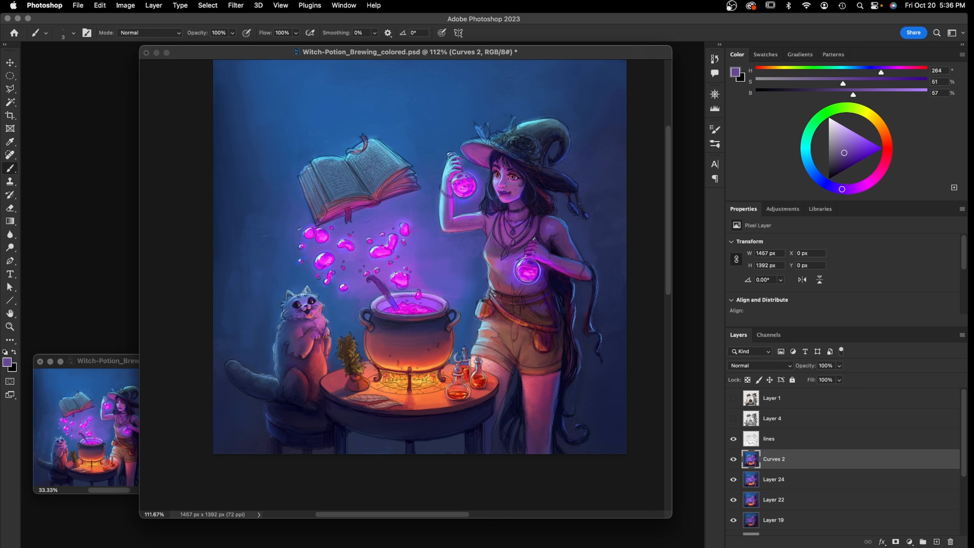
click(864, 185)
click(843, 163)
drag(843, 163, 837, 168)
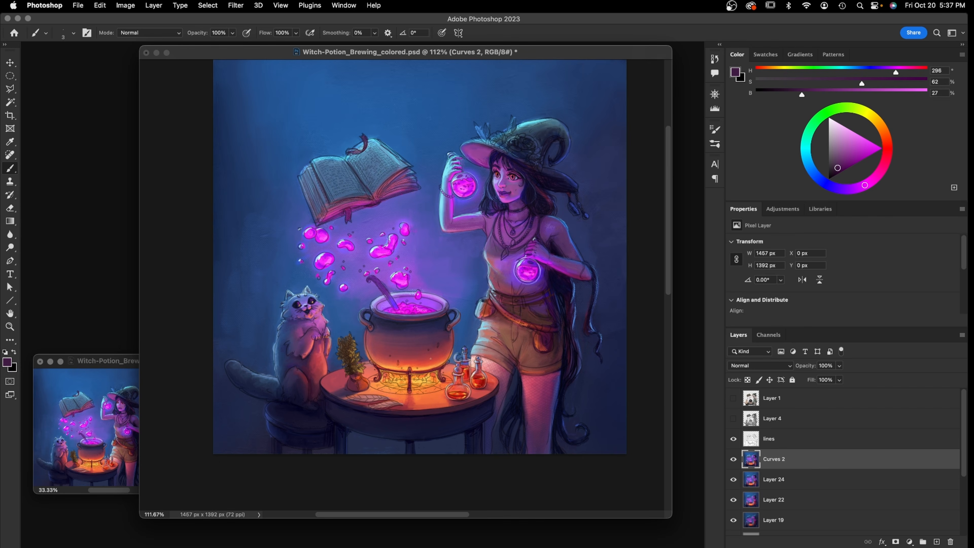
click(733, 439)
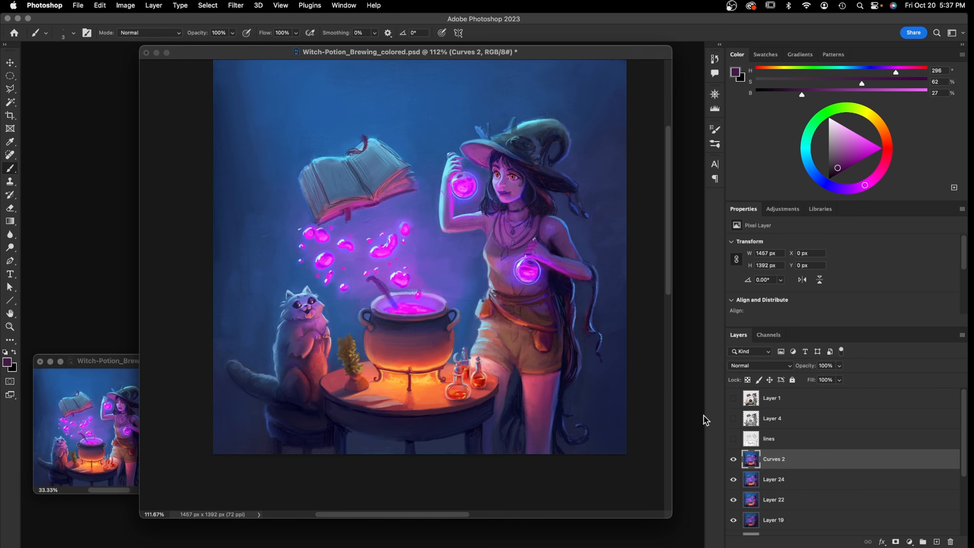
Blend the book's pages, spine and bookmark smoothly with the Mixer Brush at 15 px
right_click(15, 169)
click(59, 196)
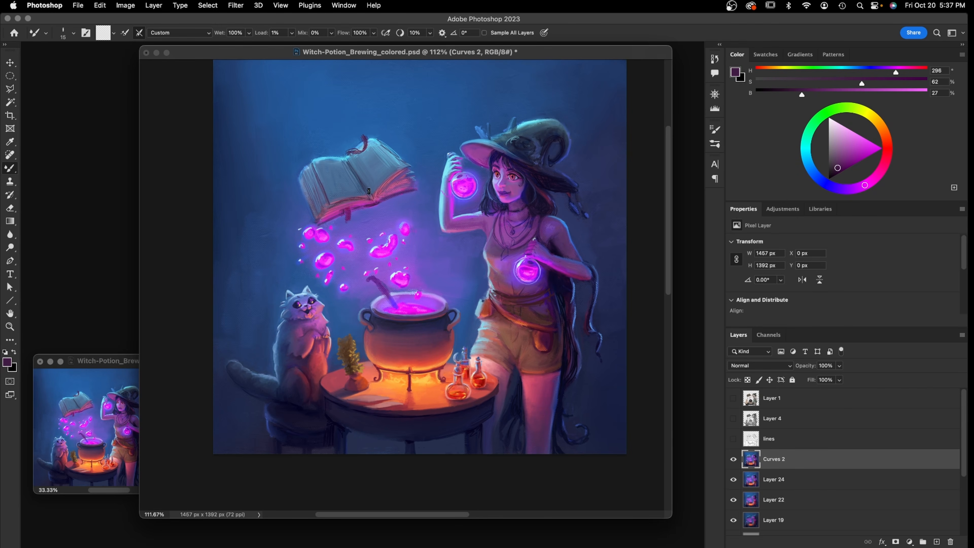
mouse_move(362, 165)
mouse_down()
mouse_move(378, 154)
mouse_move(388, 165)
mouse_move(378, 143)
mouse_move(403, 164)
mouse_move(388, 149)
mouse_move(392, 134)
mouse_move(347, 156)
mouse_move(360, 185)
mouse_move(341, 161)
mouse_move(359, 194)
mouse_move(350, 173)
mouse_move(376, 194)
mouse_move(403, 168)
mouse_move(369, 183)
mouse_move(380, 159)
mouse_move(359, 164)
mouse_move(378, 147)
mouse_move(357, 177)
mouse_move(369, 184)
mouse_up()
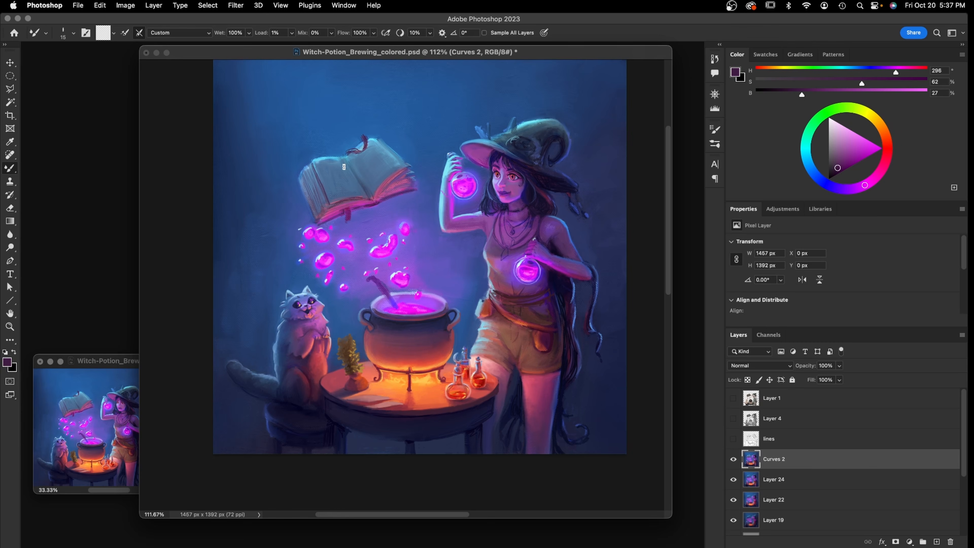
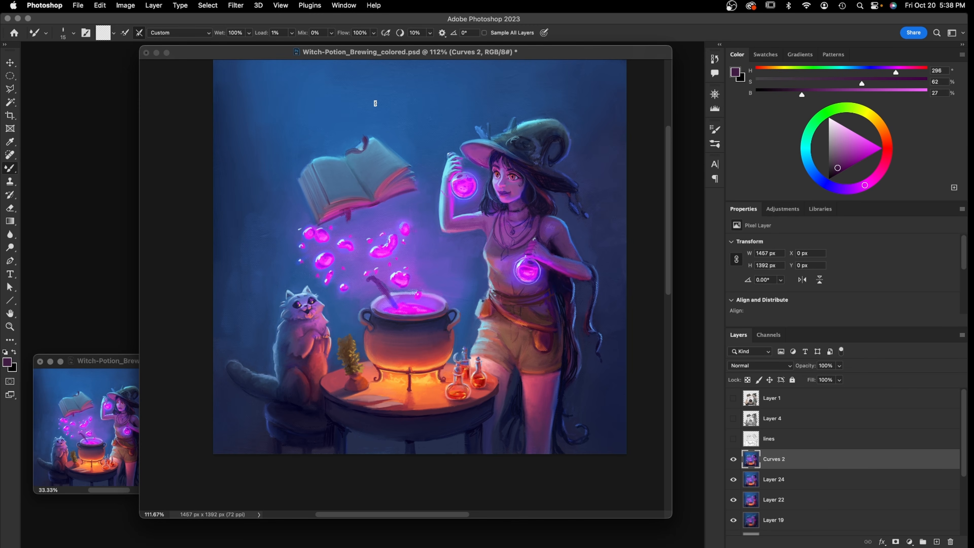
Soften the blue background with the Mixer Brush using Soft Round Pressure Opacity at 100 px
key(bracketright)
key(bracketright)
key(bracketright)
key(bracketright)
click(75, 34)
click(83, 204)
click(377, 58)
key(bracketright)
key(bracketright)
key(bracketright)
key(bracketright)
key(bracketright)
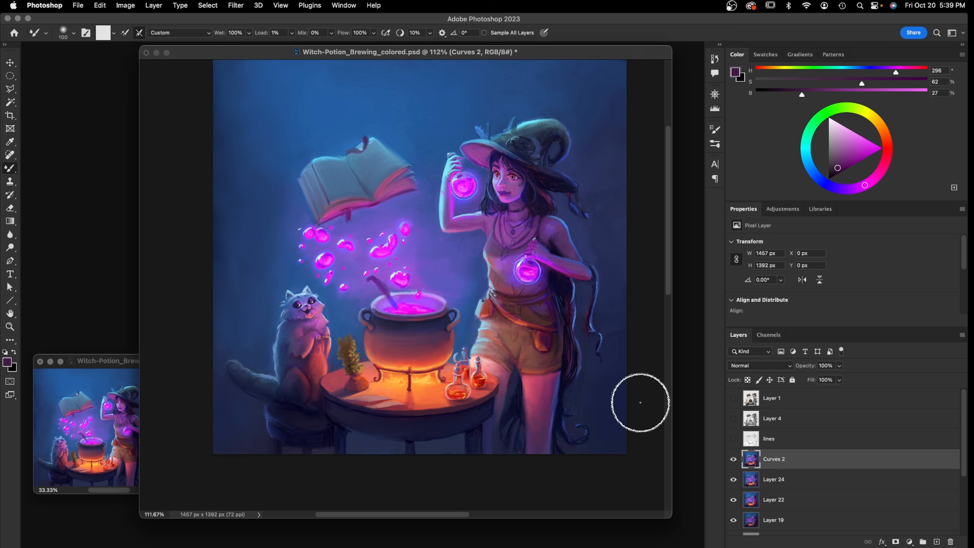
Blend the background around the potion bubbles at 35 px and beside the witch's long hair with a smaller brush
key(bracketright)
key(bracketleft)
key(bracketleft)
key(bracketleft)
key(bracketleft)
key(bracketleft)
key(bracketleft)
key(bracketleft)
key(bracketleft)
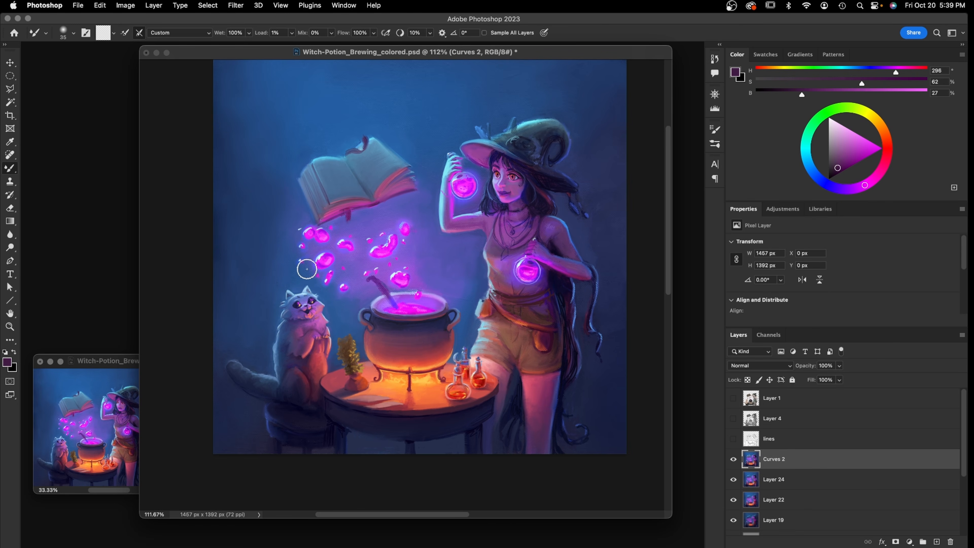
key(bracketleft)
key(bracketleft)
key(bracketleft)
key(bracketleft)
key(bracketleft)
key(bracketleft)
key(bracketleft)
drag(573, 309, 570, 325)
Blend the witch's hat with the JV_Chaulky mixer brush at 15 px
click(68, 34)
click(78, 286)
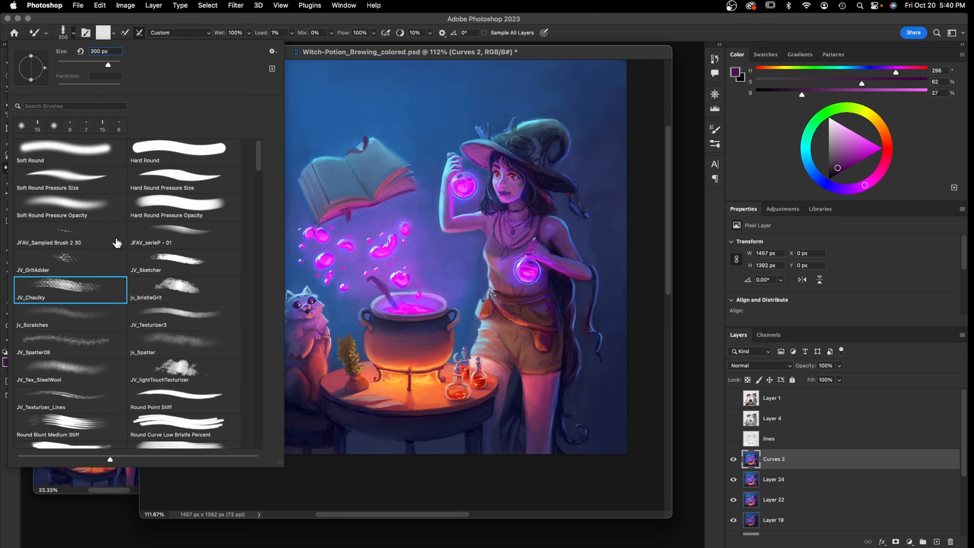
click(357, 57)
key(bracketleft)
key(bracketleft)
key(bracketleft)
key(bracketleft)
key(bracketleft)
key(bracketleft)
key(bracketleft)
key(bracketleft)
key(bracketleft)
key(bracketleft)
key(bracketleft)
key(bracketleft)
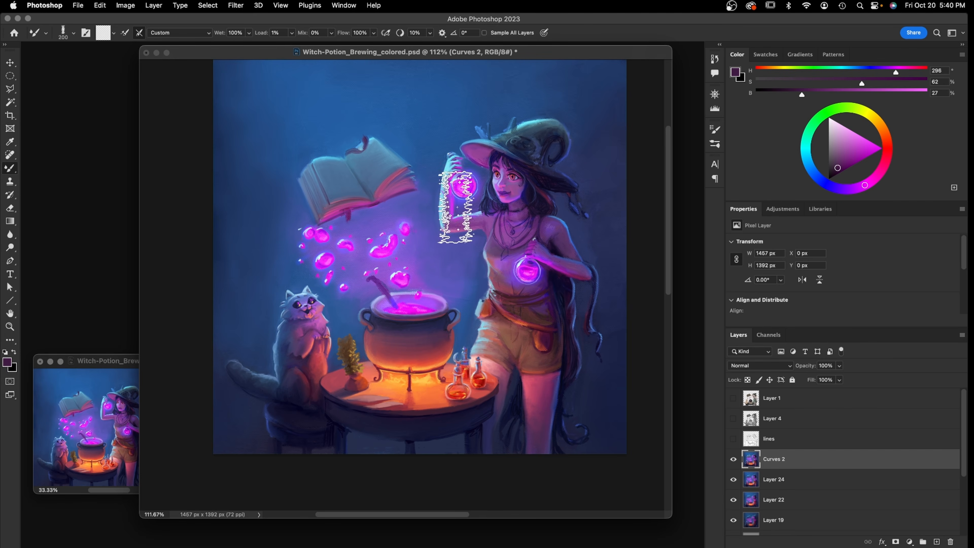
key(bracketleft)
key(bracketleft)
key(bracketleft)
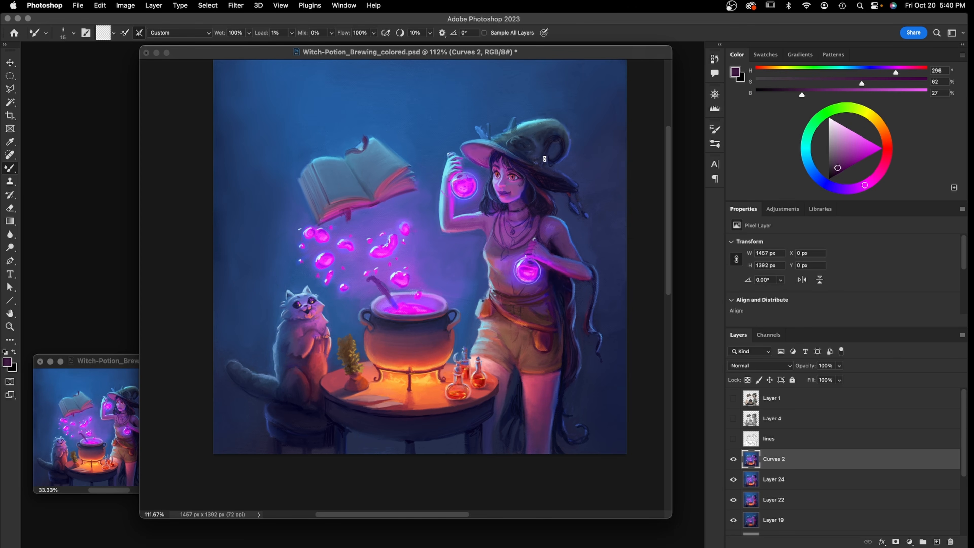
mouse_move(555, 154)
mouse_down()
mouse_move(538, 139)
mouse_move(563, 149)
mouse_up()
Paint text lines on the book pages with light cyan of hue 194, saturation 52, brightness 95, and highlight the hat's decorations with hue 192
drag(10, 167, 55, 166)
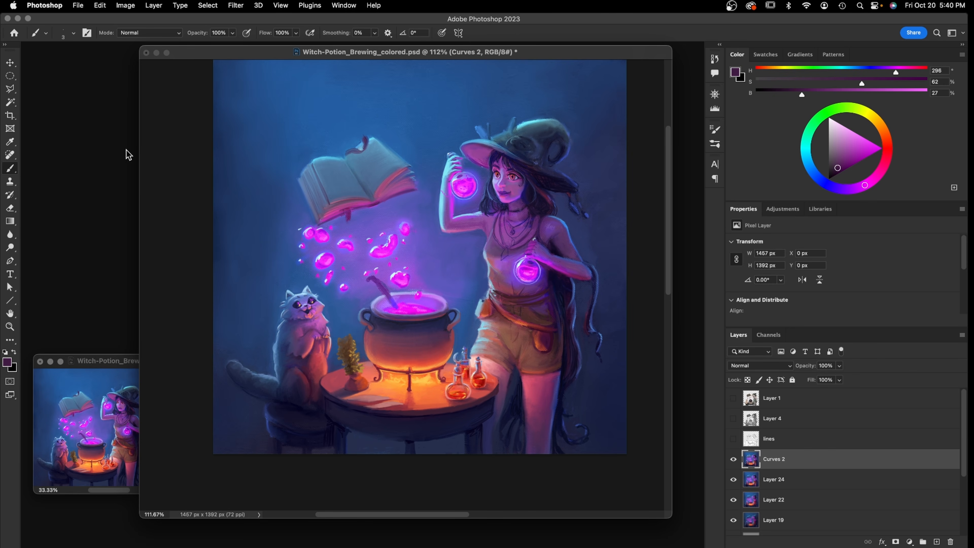
alt+click(366, 142)
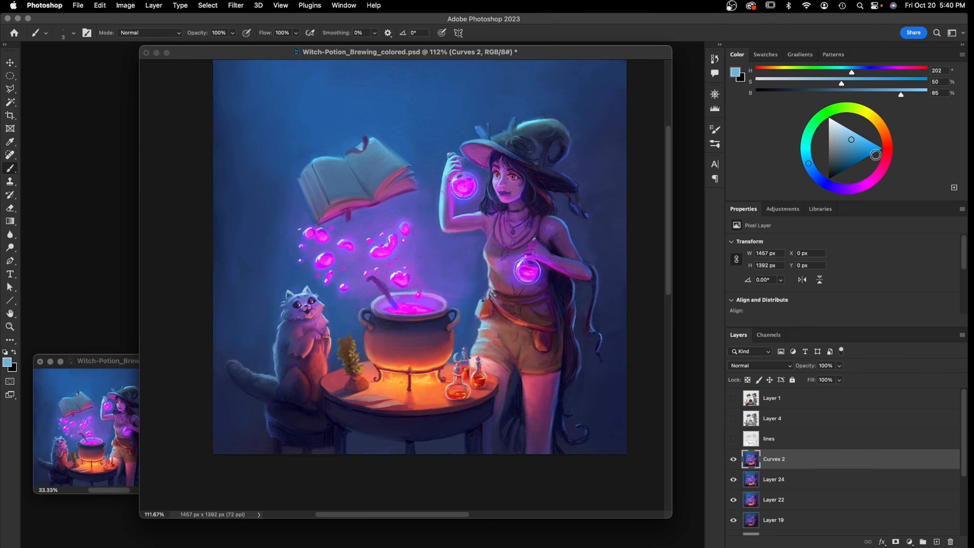
drag(852, 139, 859, 129)
drag(808, 163, 806, 158)
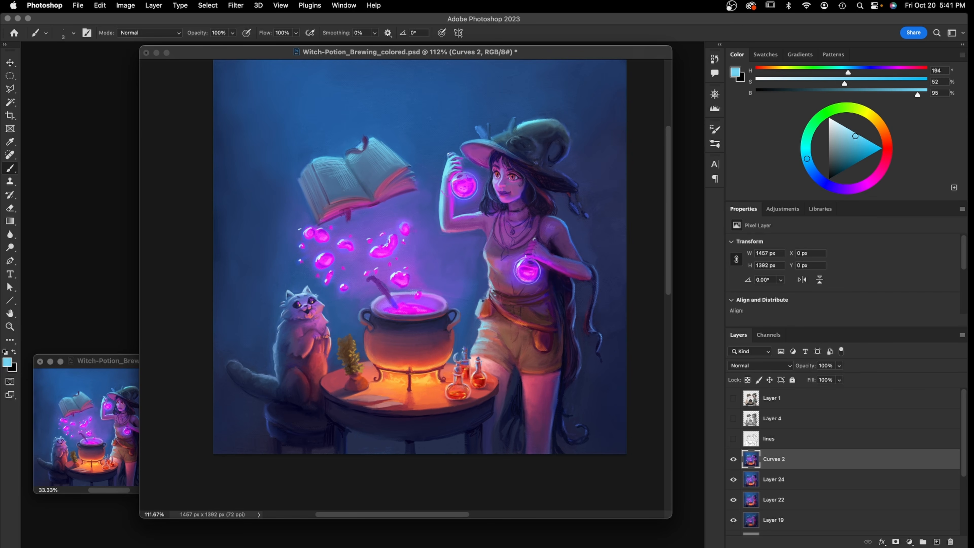
drag(324, 173, 325, 186)
alt+click(531, 118)
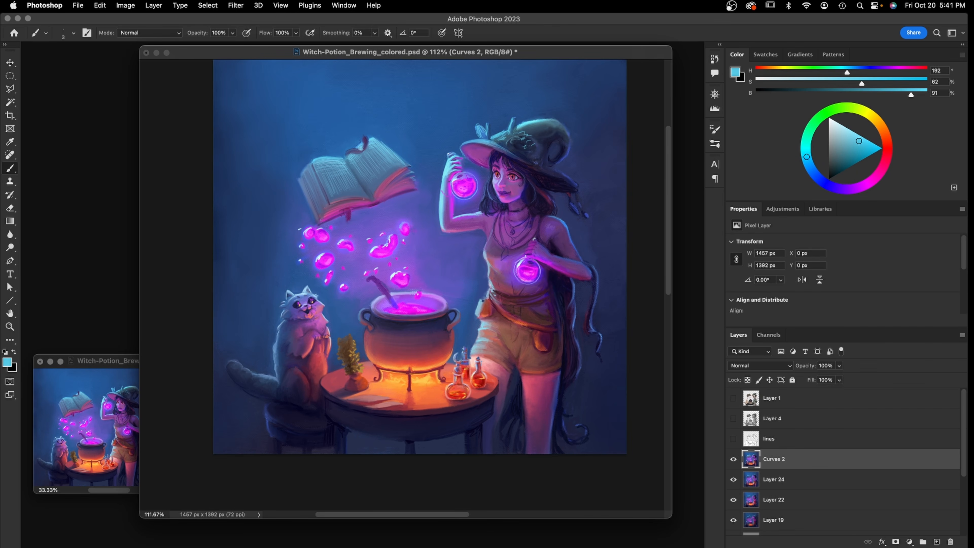
Soften the book's text lines and the hat's decorations with the Mixer Brush at 15 px
click(10, 62)
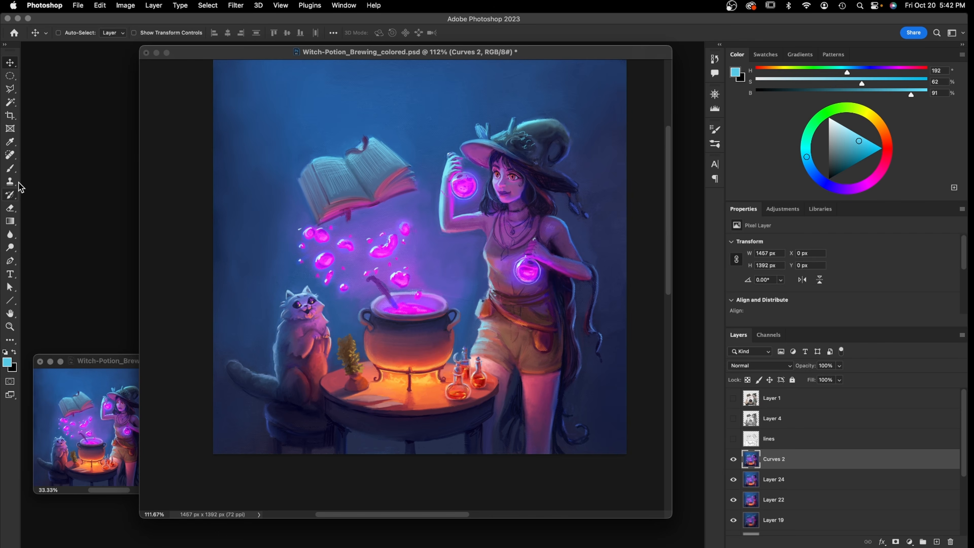
drag(10, 167, 42, 196)
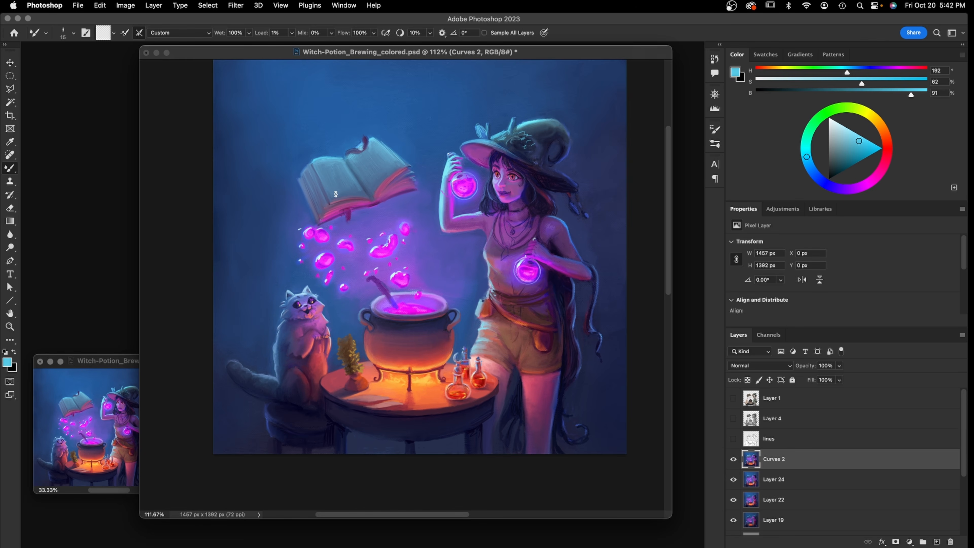
mouse_move(499, 134)
mouse_down()
mouse_move(532, 133)
mouse_move(524, 132)
mouse_move(532, 149)
mouse_move(523, 146)
mouse_move(548, 154)
mouse_up()
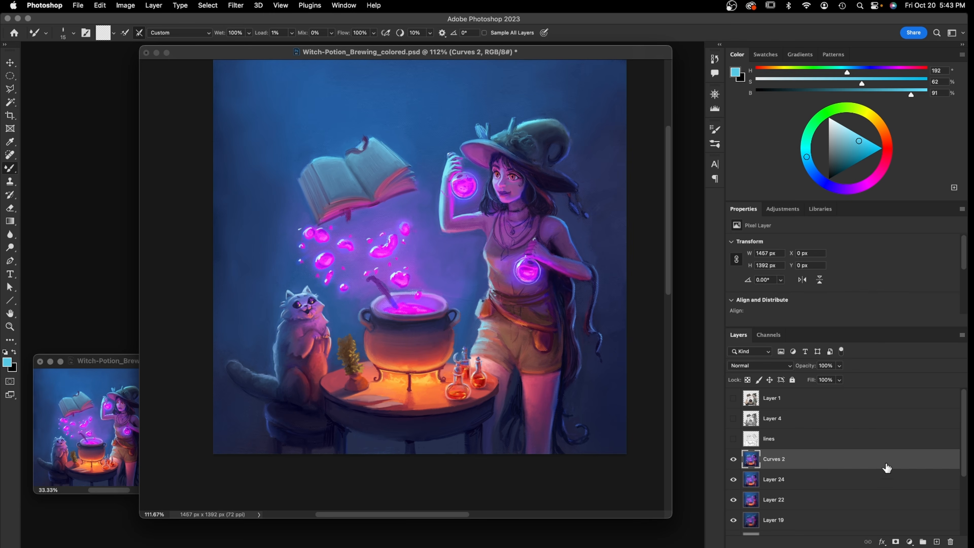
Add a new layer above Curves 2 and set its blending mode to Linear Dodge (Add)
click(934, 539)
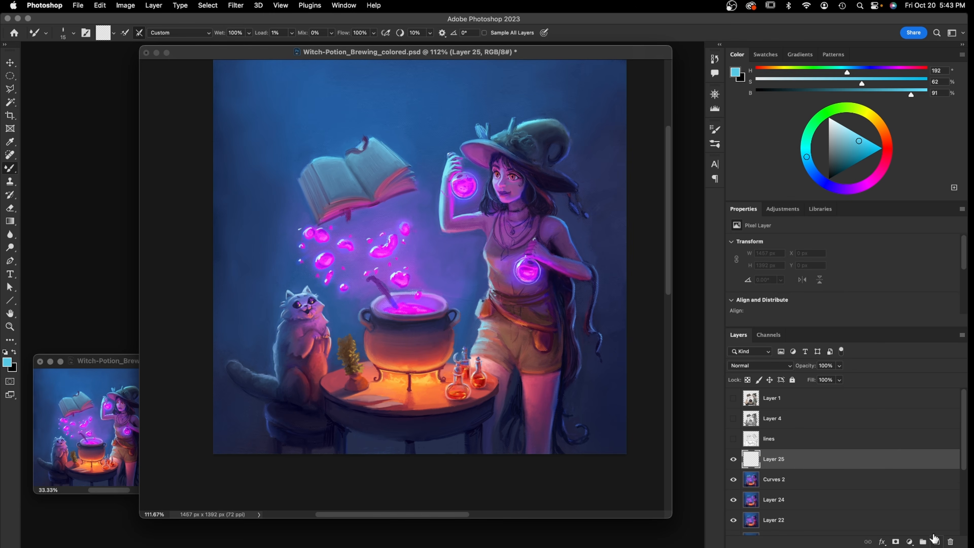
click(759, 365)
click(763, 471)
Give the Mixer Brush a soft round tip and set its Wet value to 25%
click(72, 32)
click(83, 207)
key(Return)
click(248, 33)
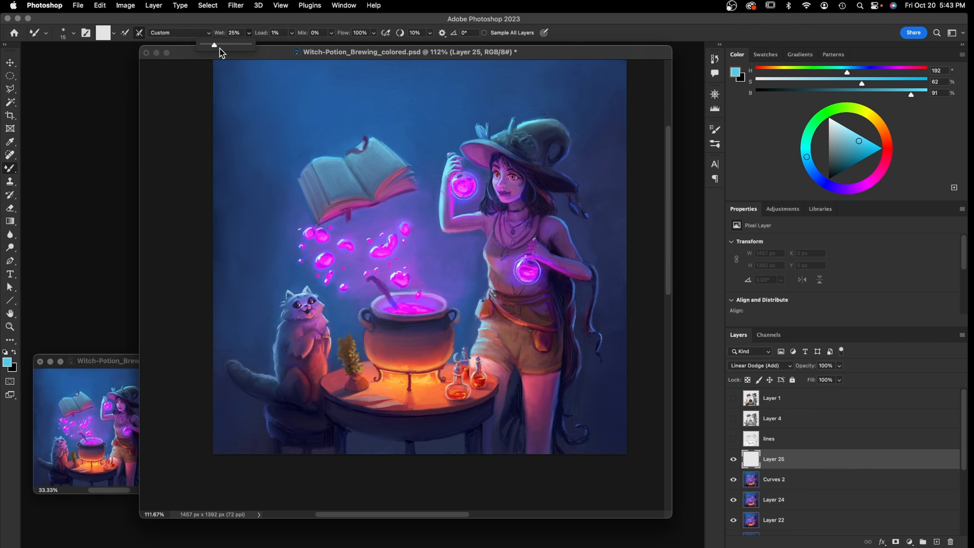
Brush a faint glow onto the witch's hat at 25 px with dark blue of hue 198, saturation 90, brightness 49
key(bracketright)
key(bracketright)
key(bracketright)
key(bracketright)
key(bracketright)
key(bracketright)
key(bracketright)
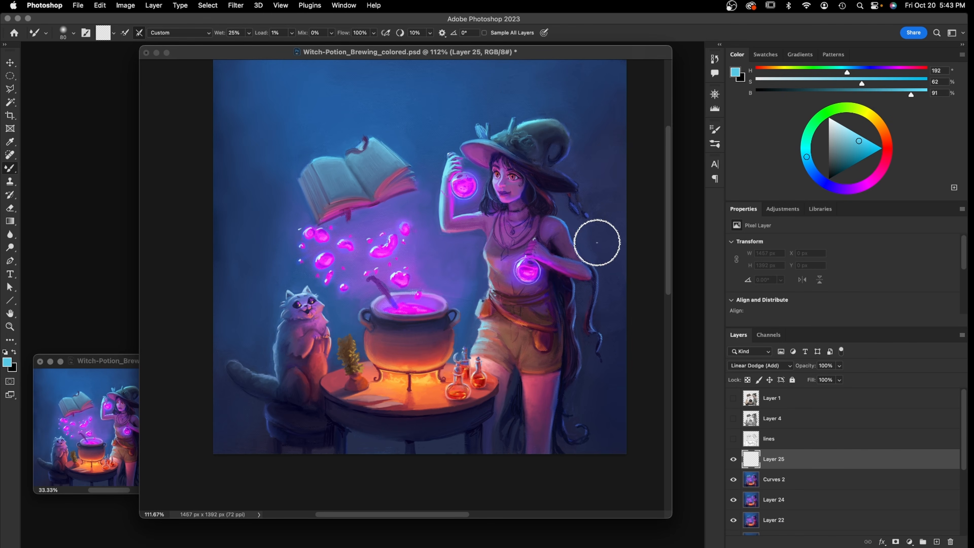
key(bracketleft)
key(bracketleft)
key(bracketleft)
drag(854, 149, 852, 162)
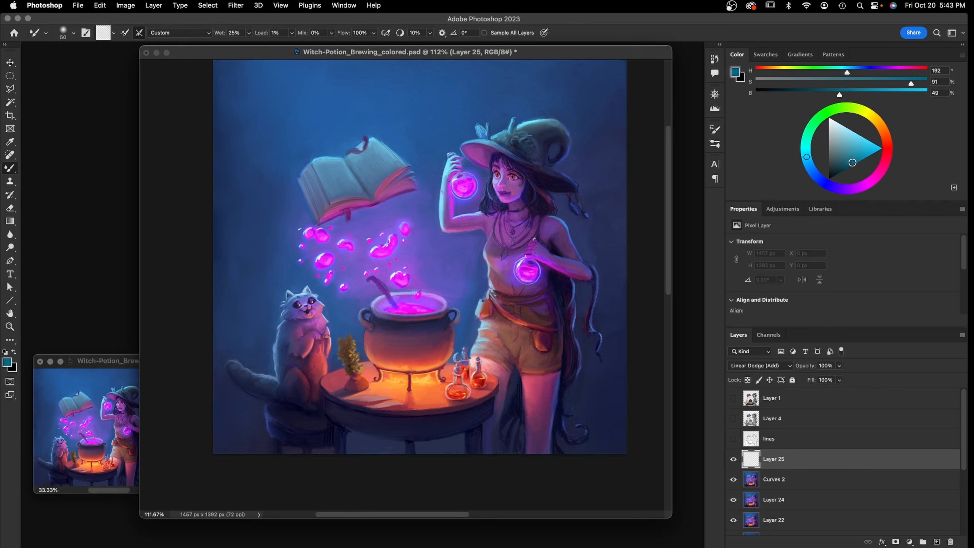
click(807, 161)
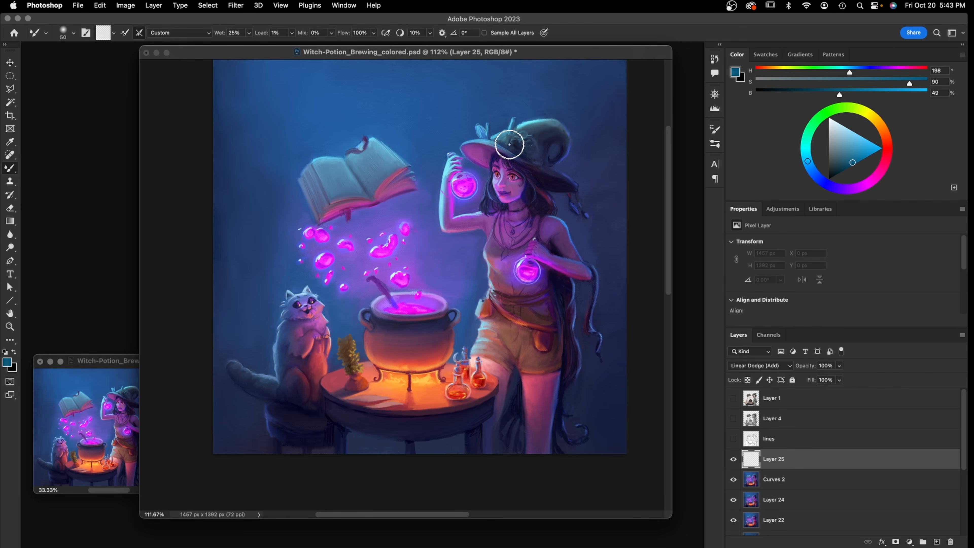
key(bracketleft)
key(bracketleft)
key(bracketleft)
key(bracketleft)
key(bracketleft)
drag(493, 139, 518, 125)
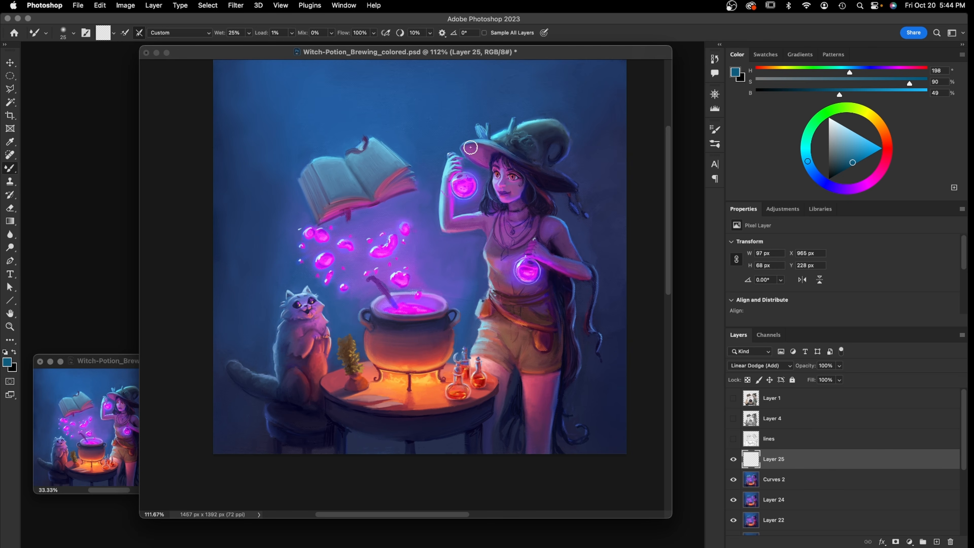
Reduce the brush to 9 px and set the paint colour to bright blue of hue 198, saturation 69, brightness 94
key(bracketleft)
key(bracketleft)
key(bracketleft)
key(bracketleft)
alt+click(487, 139)
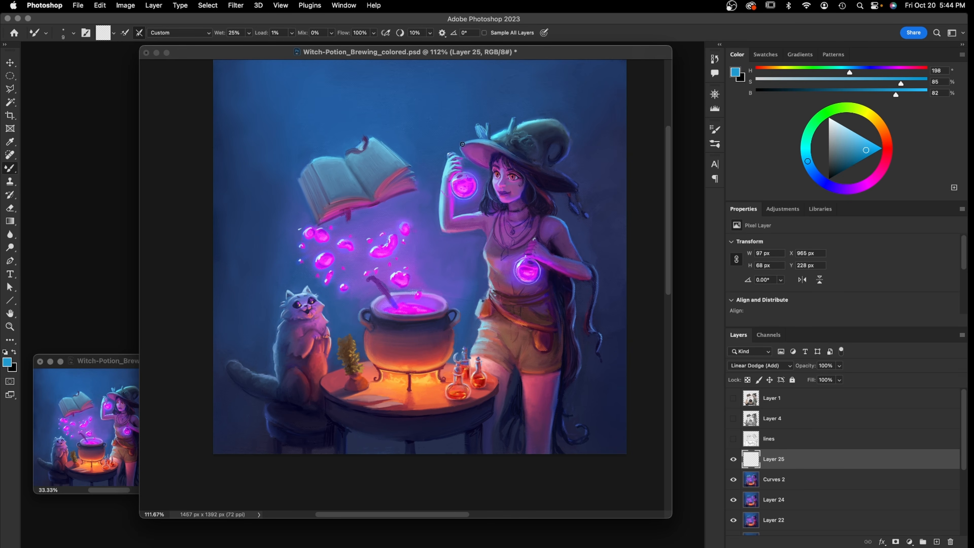
click(863, 141)
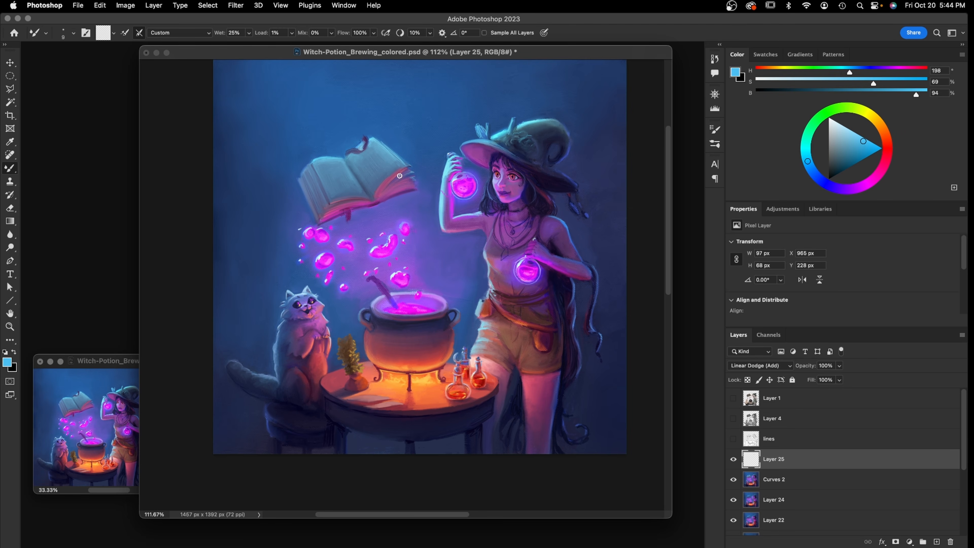
Switch to the Brush tool with the Soft Round Pressure Opacity preset and set its opacity to 16%
click(10, 168)
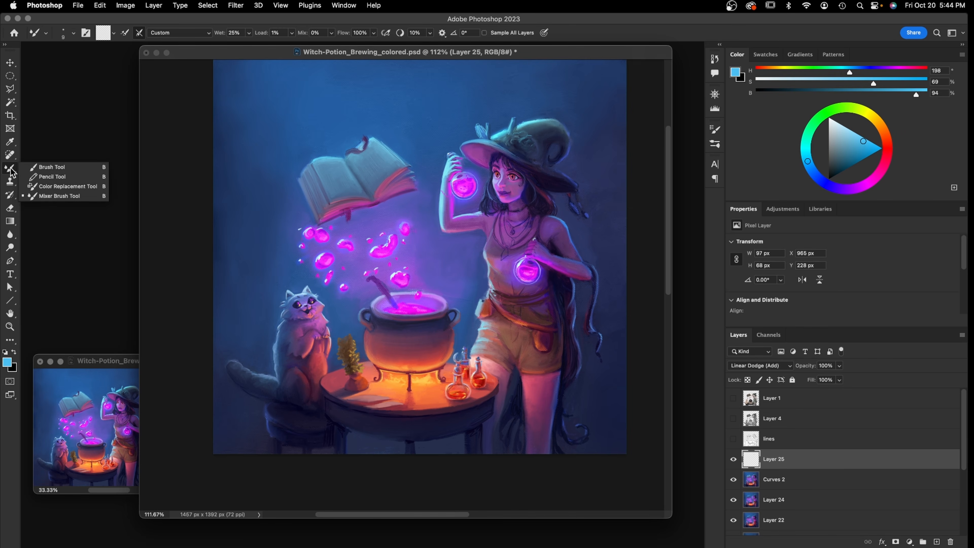
click(51, 167)
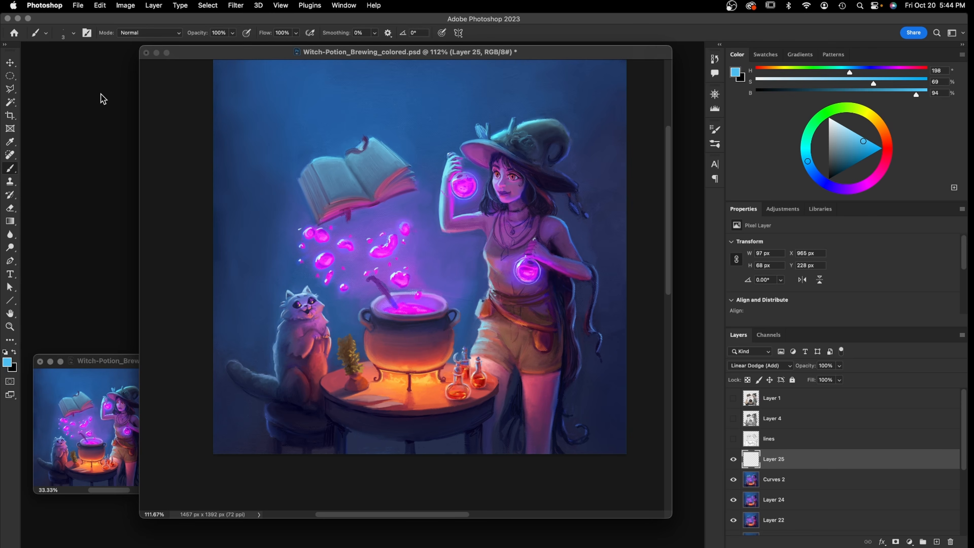
click(74, 33)
click(79, 213)
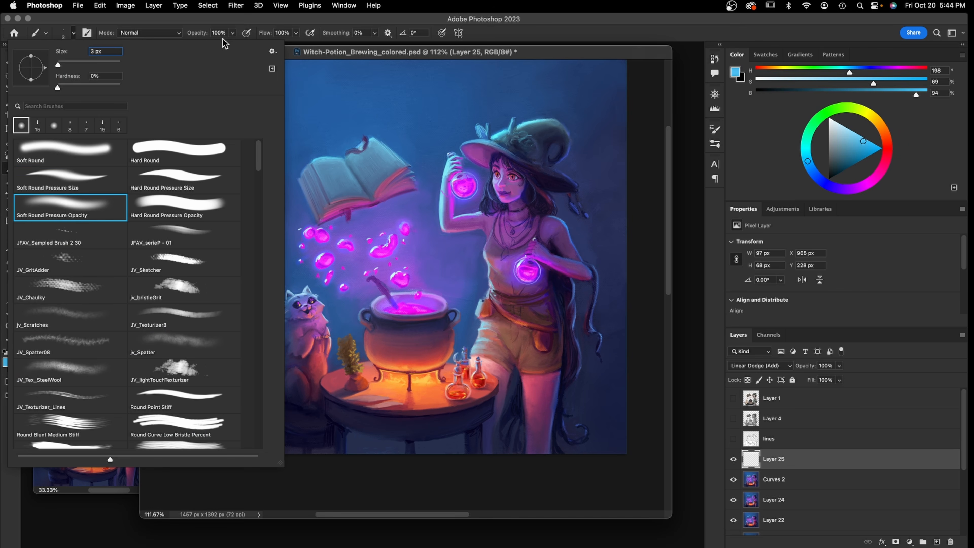
click(233, 33)
drag(232, 45, 200, 57)
Give the Mixer Brush the JV_Chaulky tip and return to the regular Brush tool
click(10, 168)
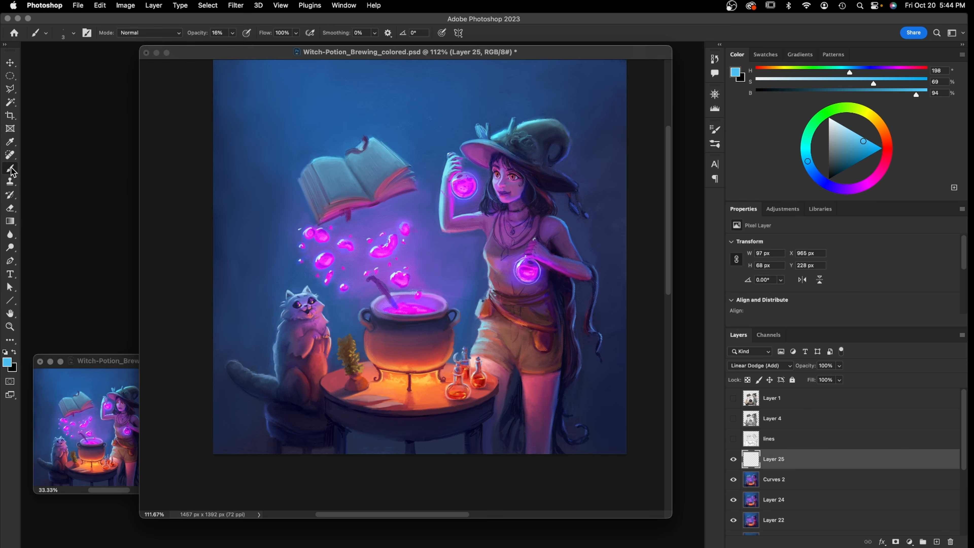
click(59, 195)
click(248, 33)
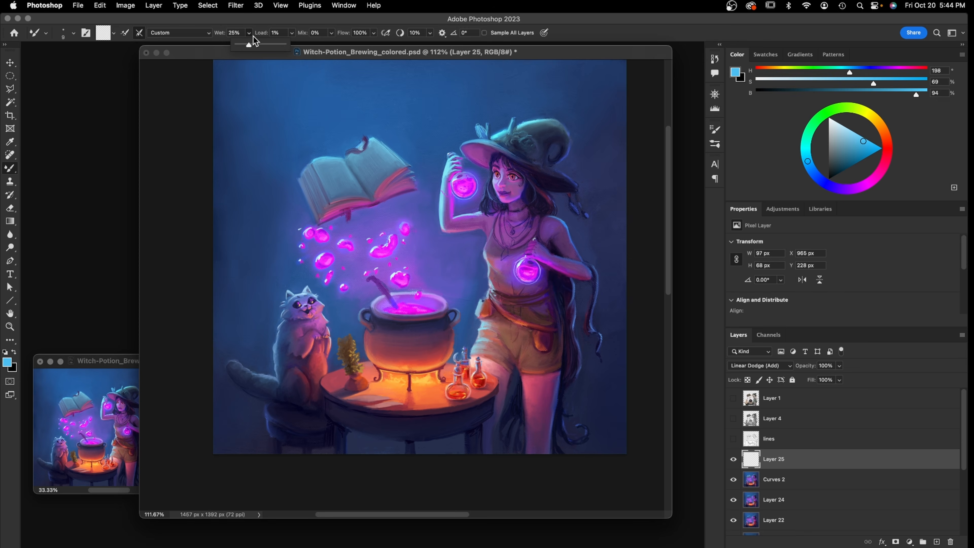
click(73, 33)
click(76, 289)
click(306, 51)
click(9, 168)
click(53, 167)
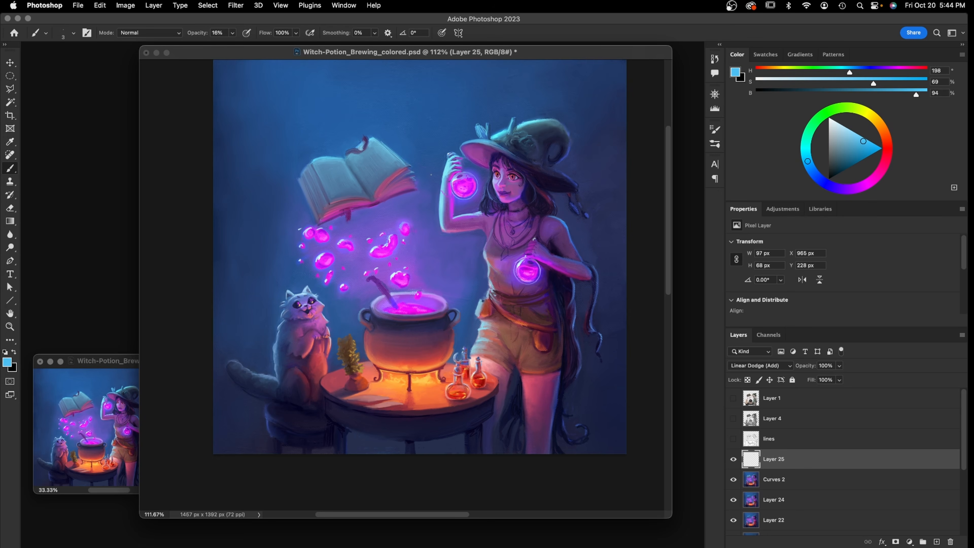
Enlarge the brush and paint a soft blue glow along the brim of the witch's hat
key(bracketright)
key(bracketright)
key(bracketright)
key(bracketright)
key(bracketright)
key(bracketright)
key(bracketright)
mouse_move(469, 140)
mouse_down()
mouse_move(489, 138)
mouse_move(460, 146)
mouse_move(510, 130)
mouse_up()
Highlight the upper edge of the witch's hat with sampled light blue of hue 198, saturation 45, brightness 99 and a small brush
key(bracketleft)
key(bracketleft)
key(bracketleft)
key(bracketleft)
key(bracketleft)
alt+click(473, 136)
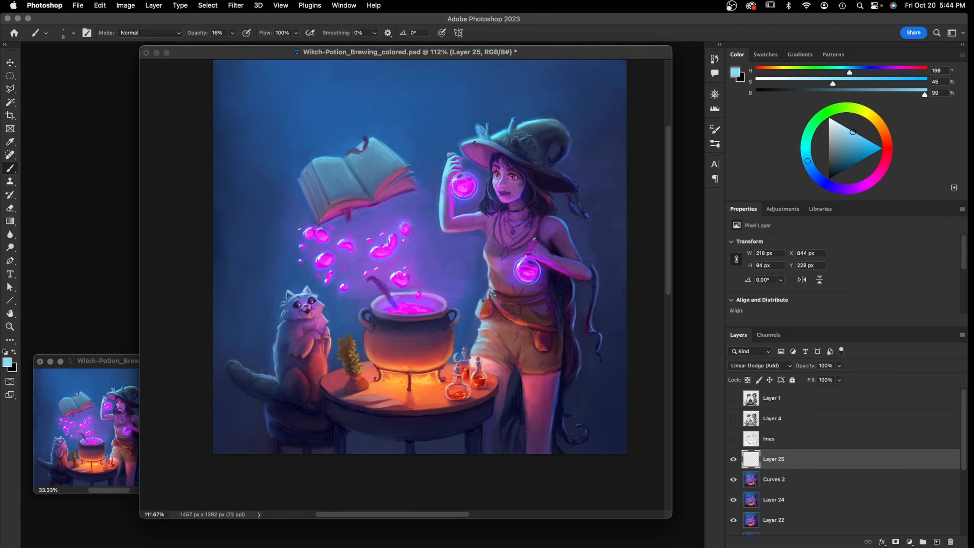
drag(518, 124, 541, 119)
Brush a glow over the floating book's pages with the light blue, plus blue of hue 213, saturation 67, brightness 100
key(bracketright)
key(bracketright)
key(bracketright)
key(bracketright)
key(bracketright)
key(bracketright)
mouse_move(364, 154)
mouse_down()
mouse_move(380, 136)
mouse_move(363, 156)
mouse_move(380, 151)
mouse_move(359, 155)
mouse_move(382, 152)
mouse_up()
drag(808, 161, 812, 171)
drag(855, 138, 864, 138)
mouse_move(344, 165)
mouse_down()
mouse_move(317, 171)
mouse_move(338, 184)
mouse_move(365, 157)
mouse_move(386, 157)
mouse_move(357, 133)
mouse_move(352, 155)
mouse_move(354, 146)
mouse_move(330, 169)
mouse_move(356, 171)
mouse_move(331, 174)
mouse_move(385, 156)
mouse_move(343, 159)
mouse_move(336, 170)
mouse_move(315, 158)
mouse_move(339, 166)
mouse_up()
Paint a blue rim light down the cauldron-facing side of the witch's torso with a 15 px brush
key(bracketright)
key(bracketright)
key(bracketright)
key(bracketright)
key(bracketright)
key(bracketleft)
key(bracketleft)
key(bracketleft)
key(bracketleft)
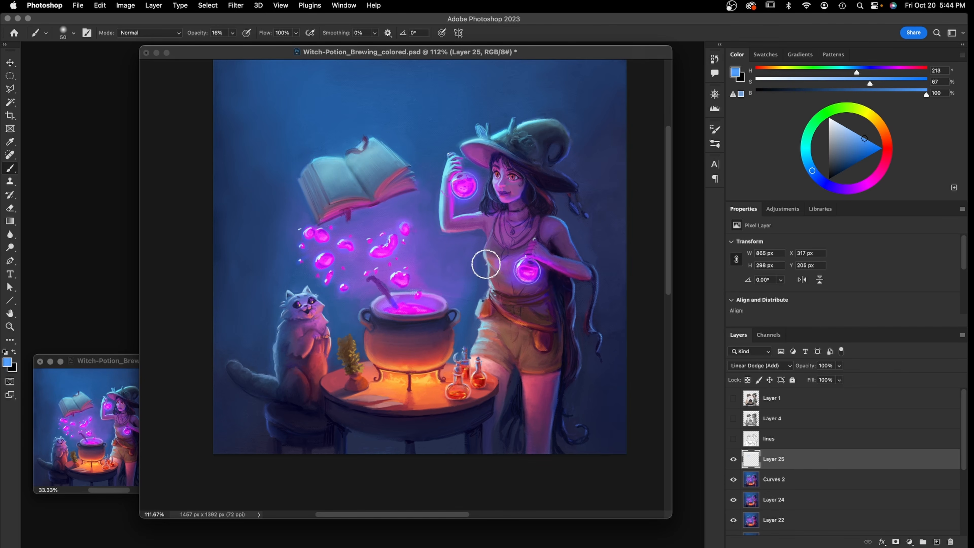
key(bracketleft)
key(bracketleft)
key(bracketleft)
key(bracketleft)
key(bracketleft)
drag(489, 267, 481, 325)
Extend the rim light to the witch's shorts and the cat's head and back with blue of hue 224, saturation 90, brightness 86
click(817, 177)
click(860, 148)
click(870, 150)
drag(482, 326, 472, 359)
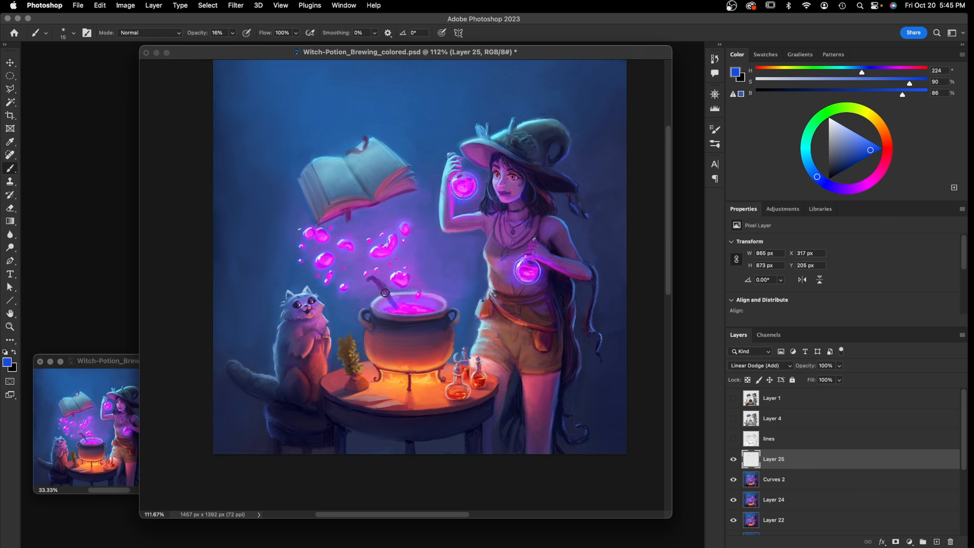
mouse_move(299, 295)
mouse_down()
mouse_move(290, 292)
mouse_move(310, 291)
mouse_up()
mouse_move(313, 293)
mouse_down()
mouse_move(285, 301)
mouse_move(283, 326)
mouse_up()
Add magenta glow of hue 319, saturation 90, brightness 86 to the raised flask, and intensify the colour to saturation 95, brightness 98
click(877, 175)
drag(470, 193, 475, 189)
key(bracketleft)
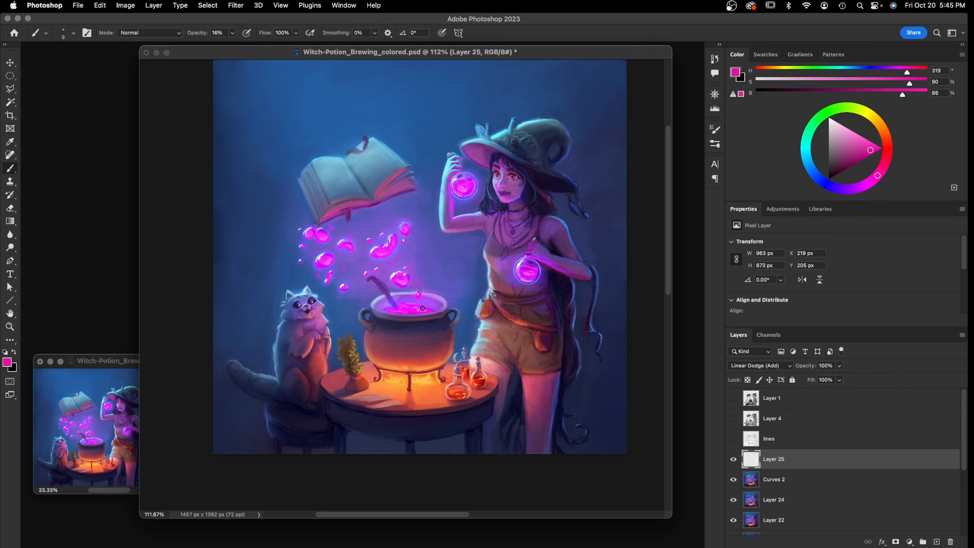
drag(868, 155, 878, 148)
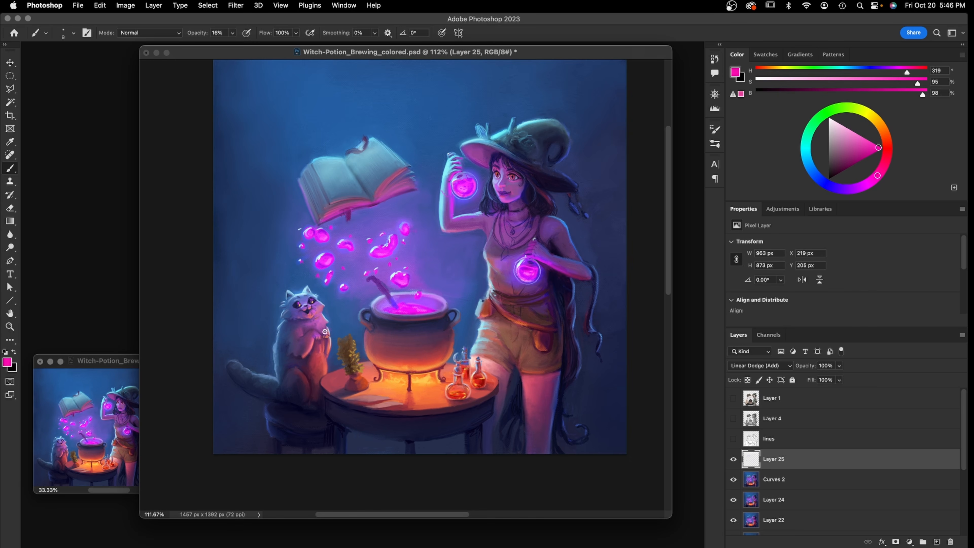
Paint red glow of hue 355, saturation 95, brightness 98 on the cat's lower body and the cauldron's base
click(887, 152)
drag(323, 360, 320, 368)
drag(386, 377, 425, 381)
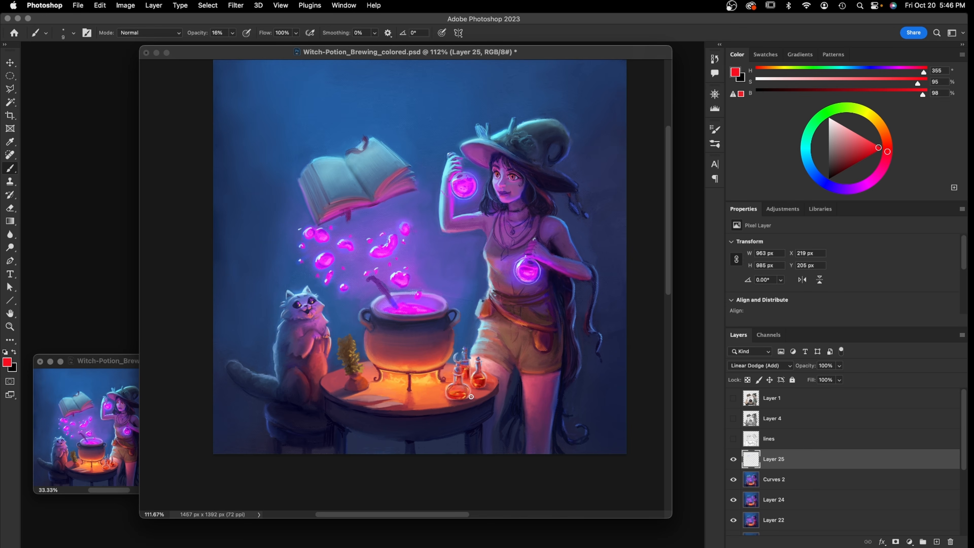
Brighten the round potion bottle on the table in red, raising the brush opacity to 45%
drag(463, 397, 463, 400)
click(232, 33)
drag(242, 44, 246, 44)
click(451, 392)
Highlight the witch's raised hand with blue of hue 203, saturation 95, brightness 98 at 5 px, and pick red of hue 5, saturation 72, brightness 75
click(809, 165)
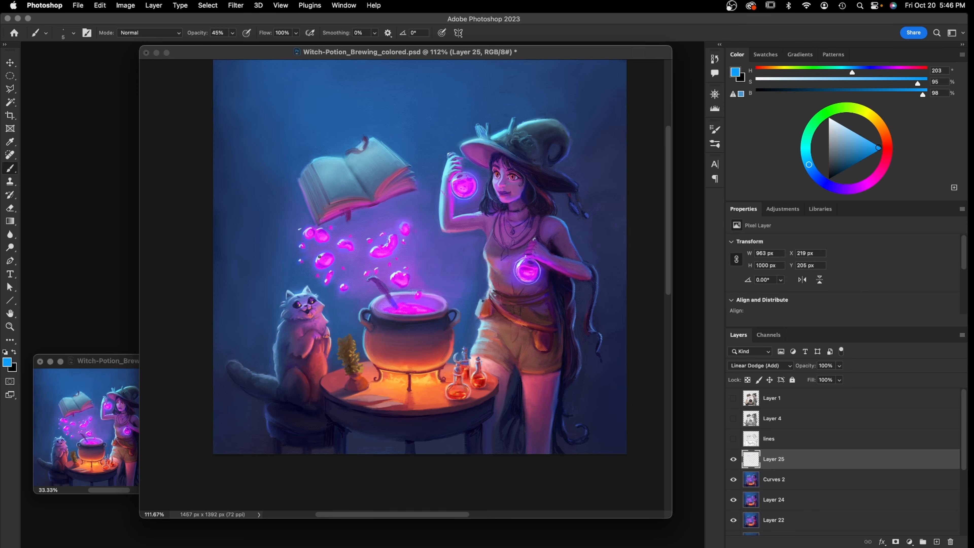
key(bracketright)
key(bracketright)
key(bracketright)
key(bracketright)
key(bracketleft)
key(bracketleft)
drag(448, 152, 454, 161)
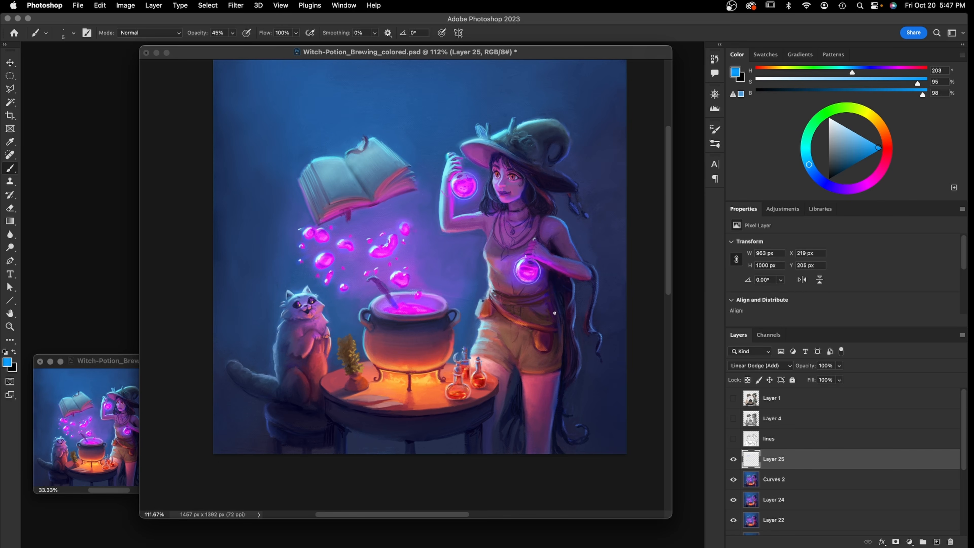
click(857, 149)
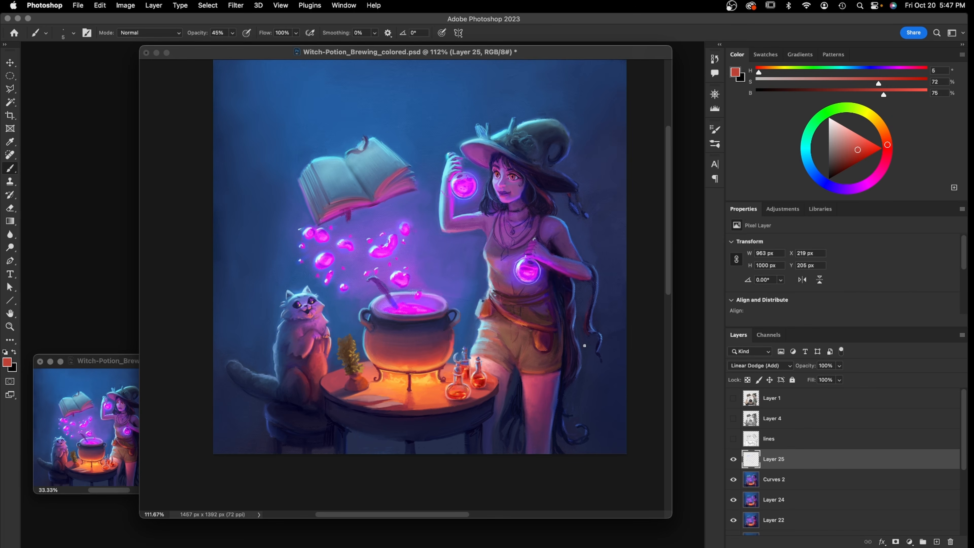
Compare the whole painting with the original flat-coloured Layer 1 by briefly showing that layer
drag(669, 252, 667, 320)
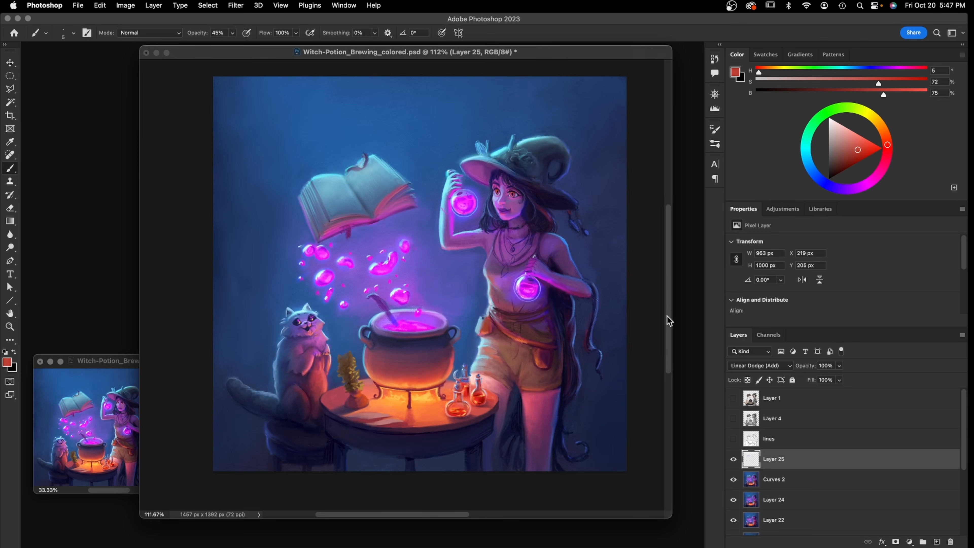
click(733, 398)
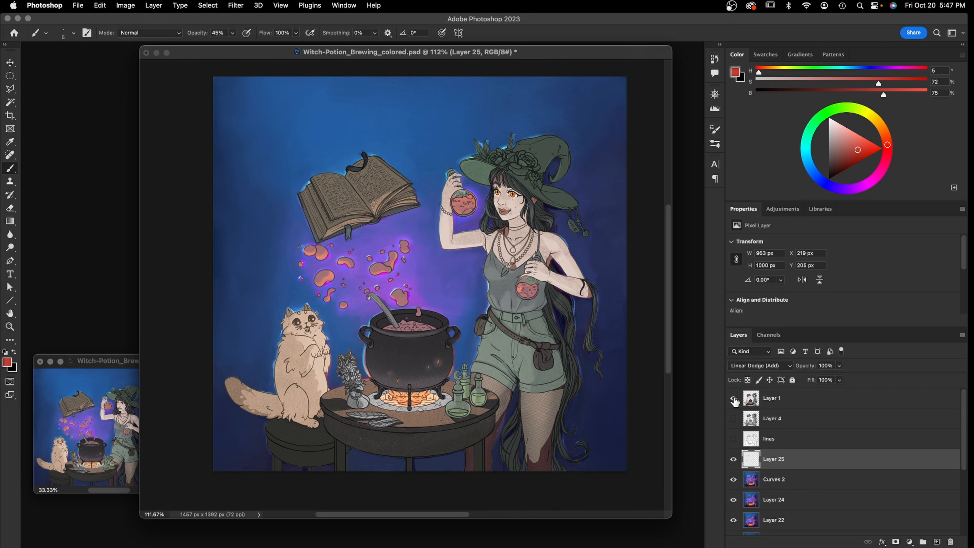
click(733, 398)
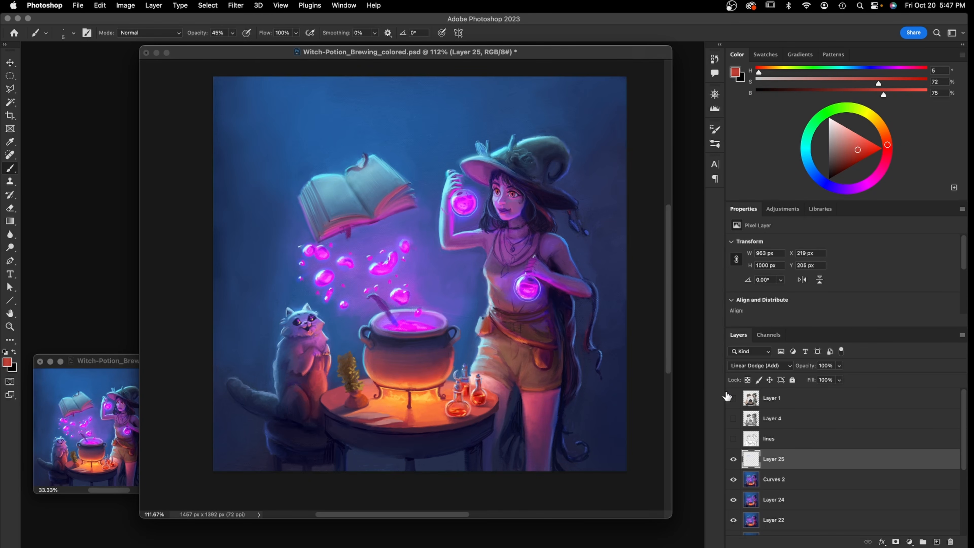